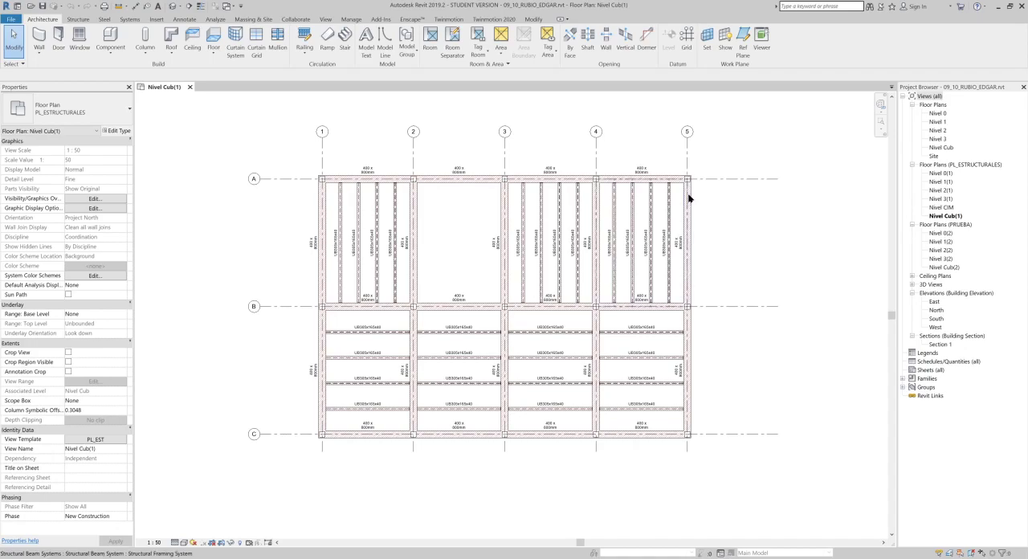
- Check which tag types are available for the framing tag above the beam between grids 1 and 2
middle_drag(709, 166, 740, 166)
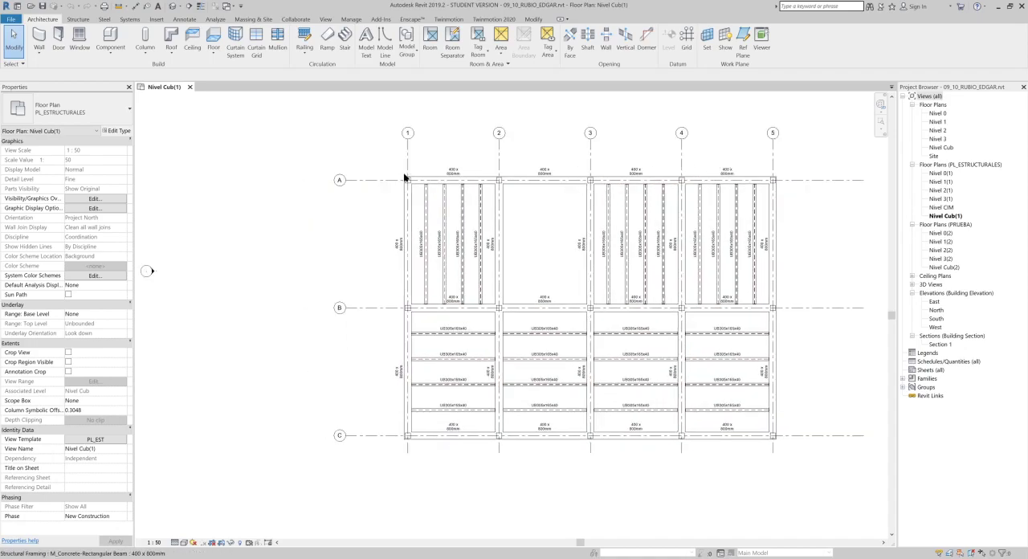
scroll(418, 173, up, 5)
middle_drag(619, 163, 541, 186)
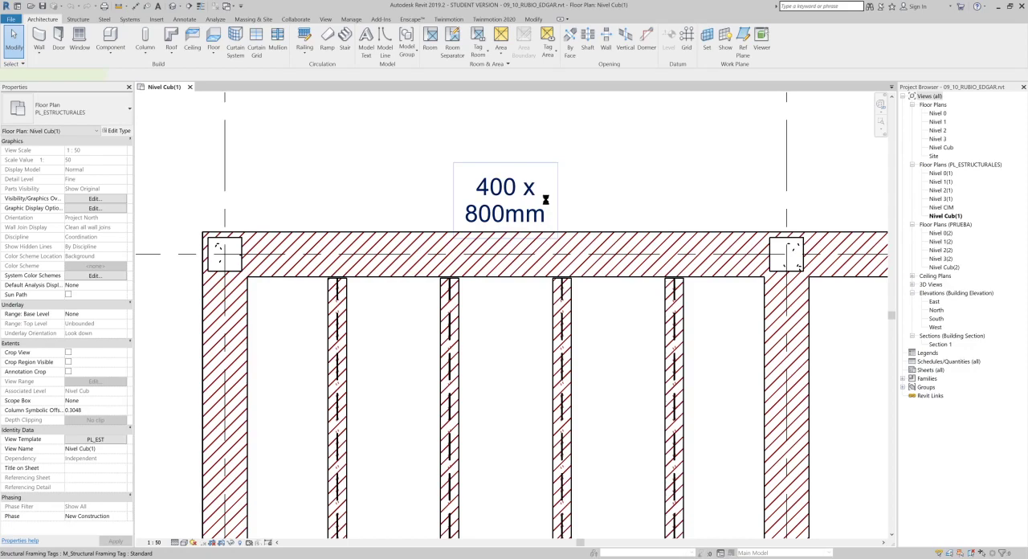
click(548, 185)
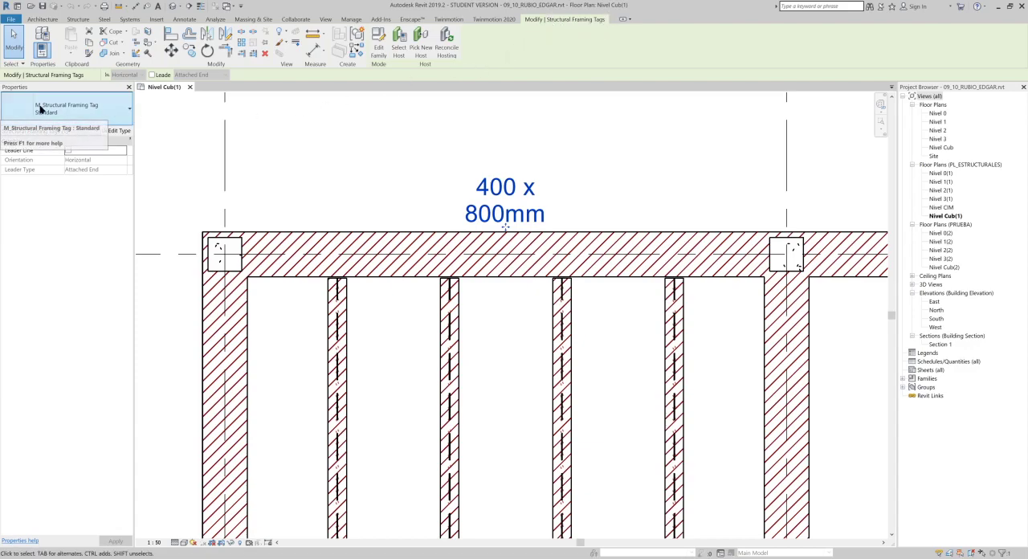
click(75, 112)
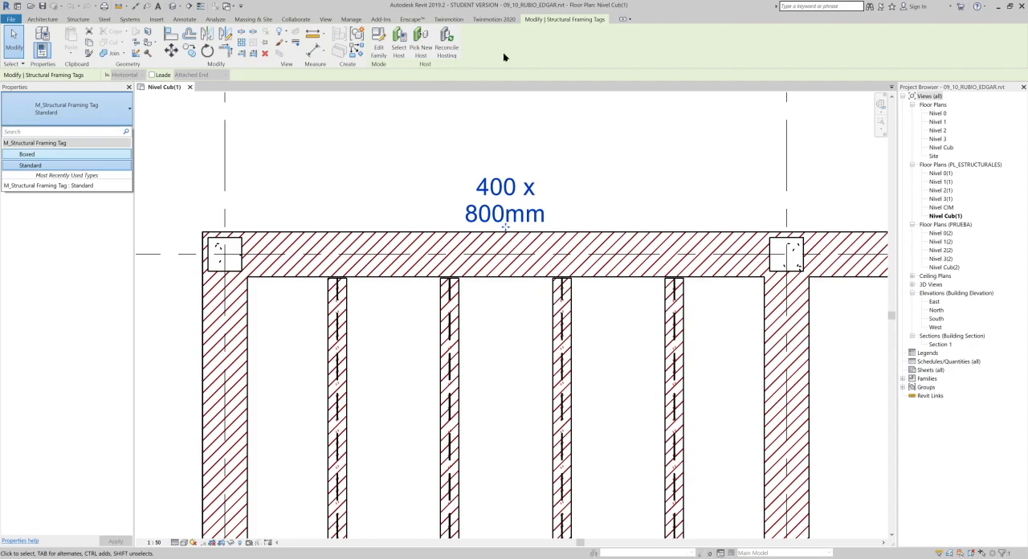
click(329, 137)
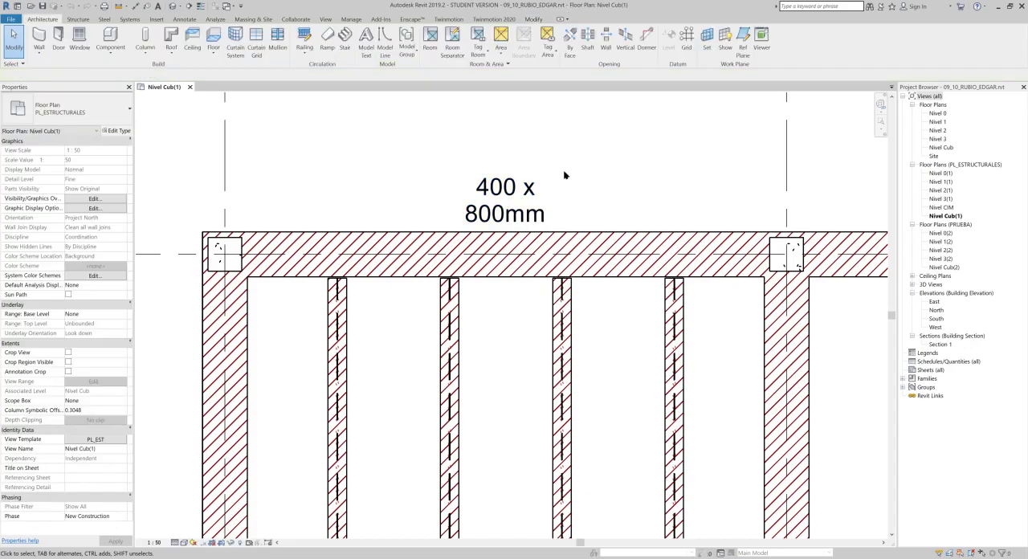
- Examine the beam and joist tags in the bays along grid A and compare them with the type name of the girder between grids 1 and 2
middle_drag(527, 187, 419, 175)
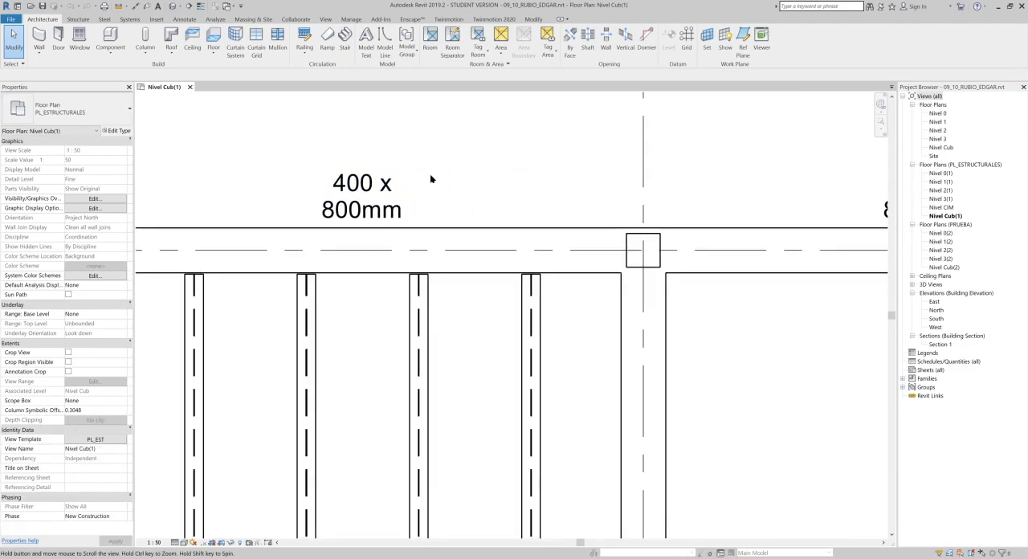
scroll(454, 347, down, 3)
scroll(454, 347, up, 3)
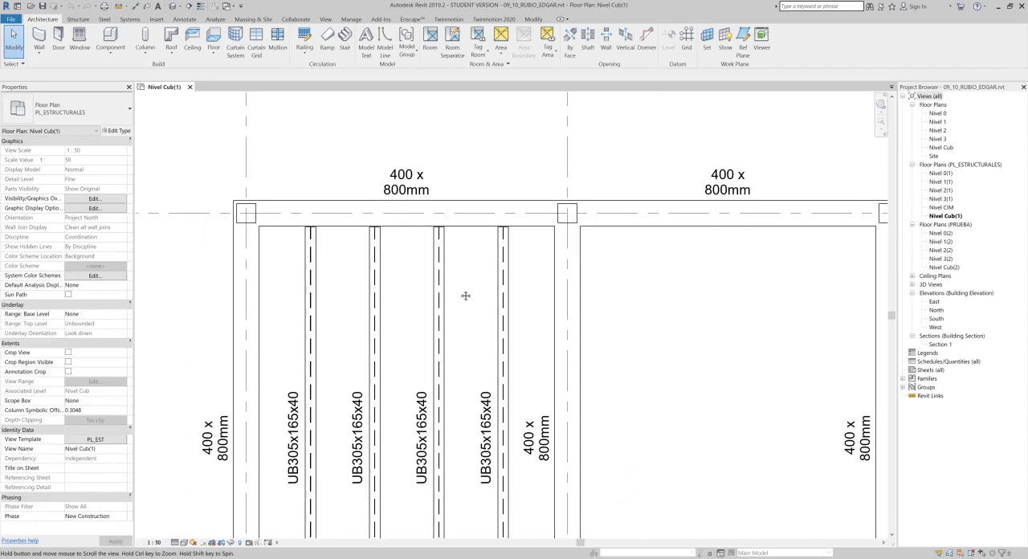
middle_drag(410, 457, 429, 329)
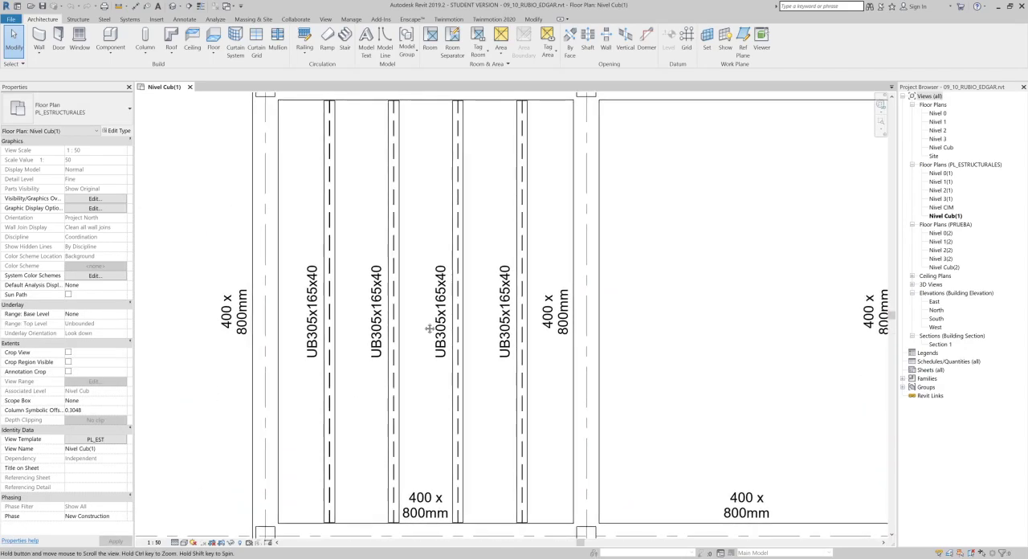
scroll(327, 339, up, 4)
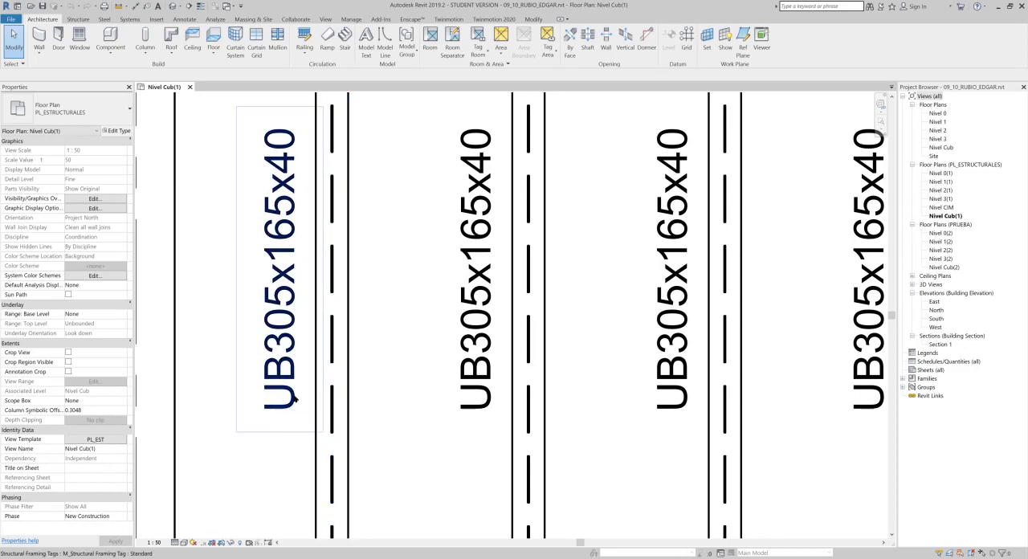
scroll(274, 395, down, 1)
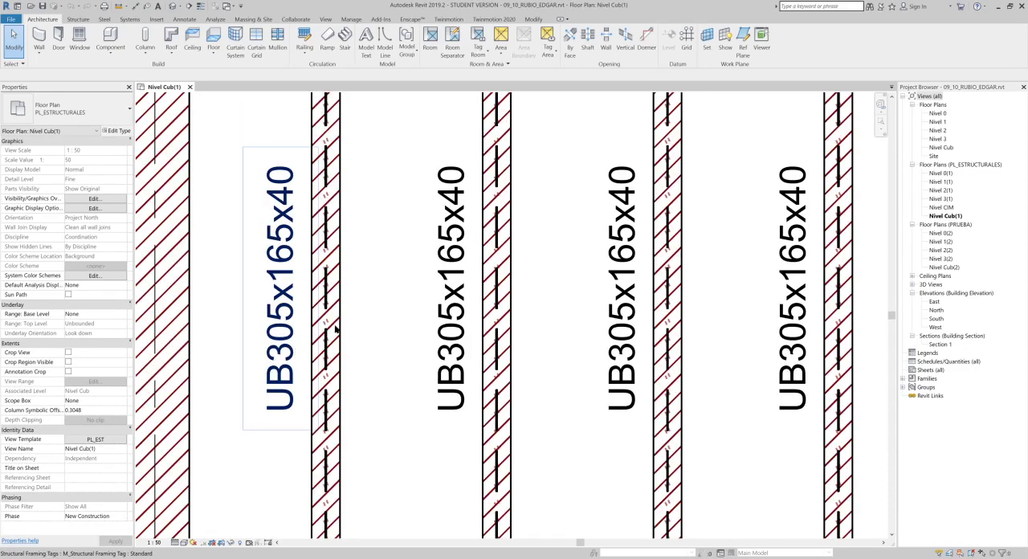
scroll(324, 334, down, 3)
middle_drag(569, 186, 465, 426)
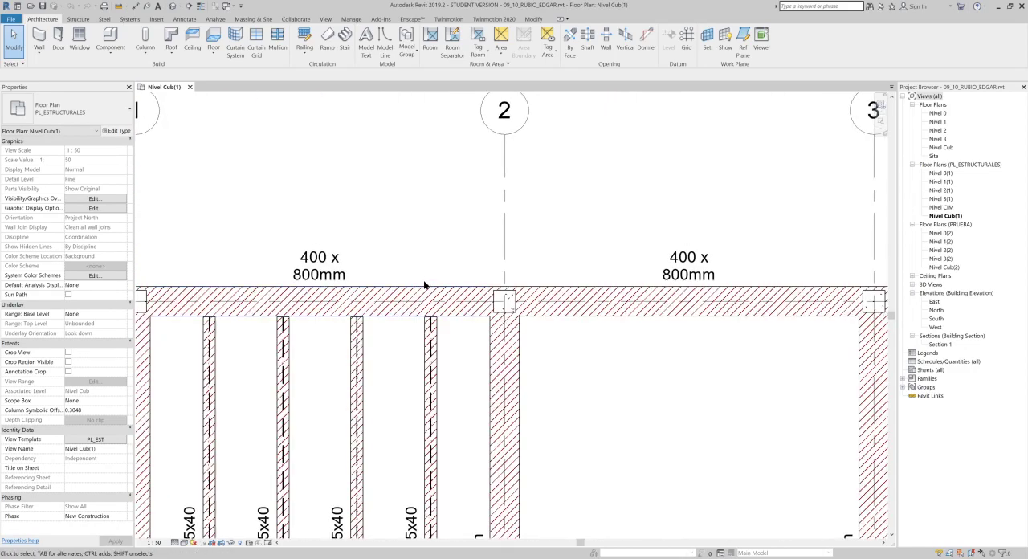
click(392, 291)
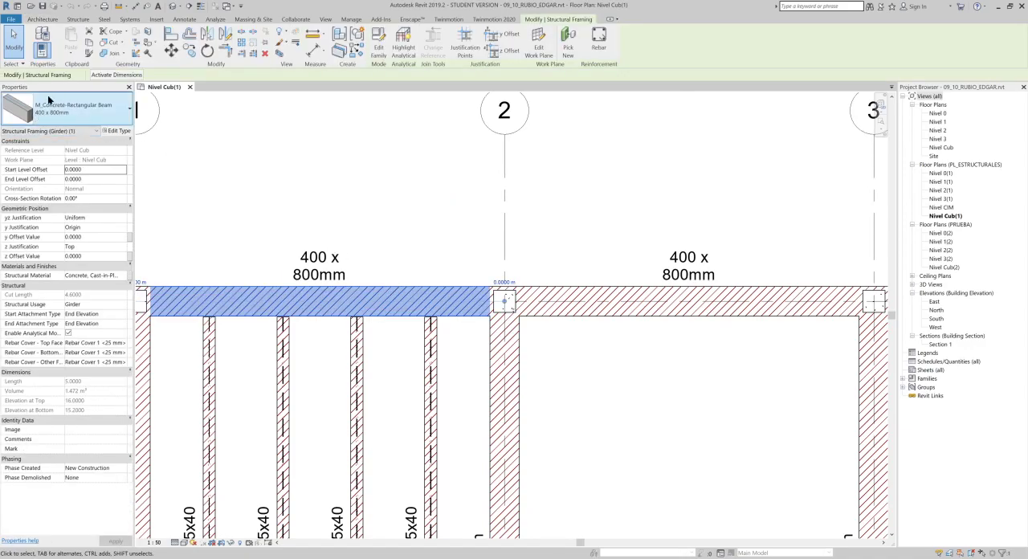
click(414, 239)
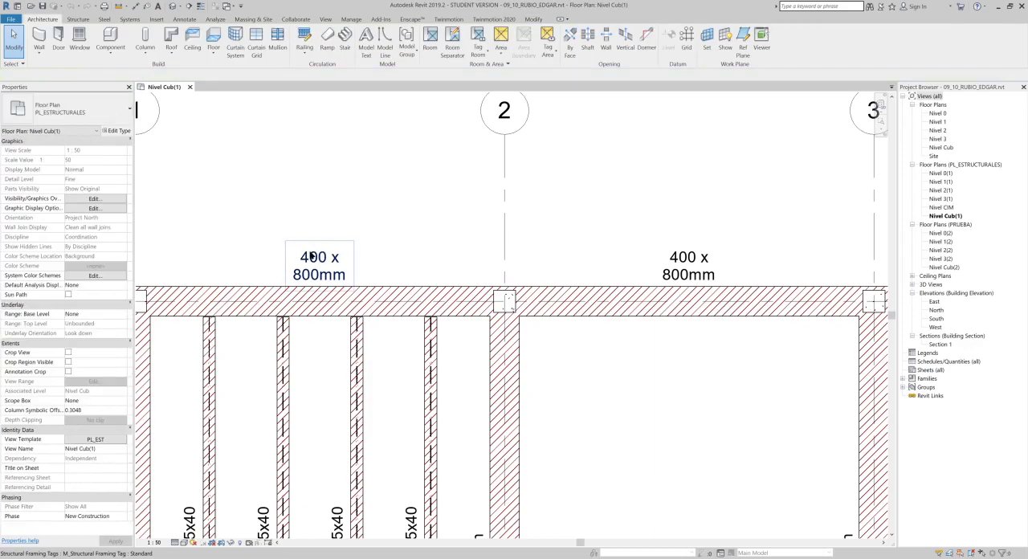
- Open the structural framing tag's family for editing and select its label
click(320, 257)
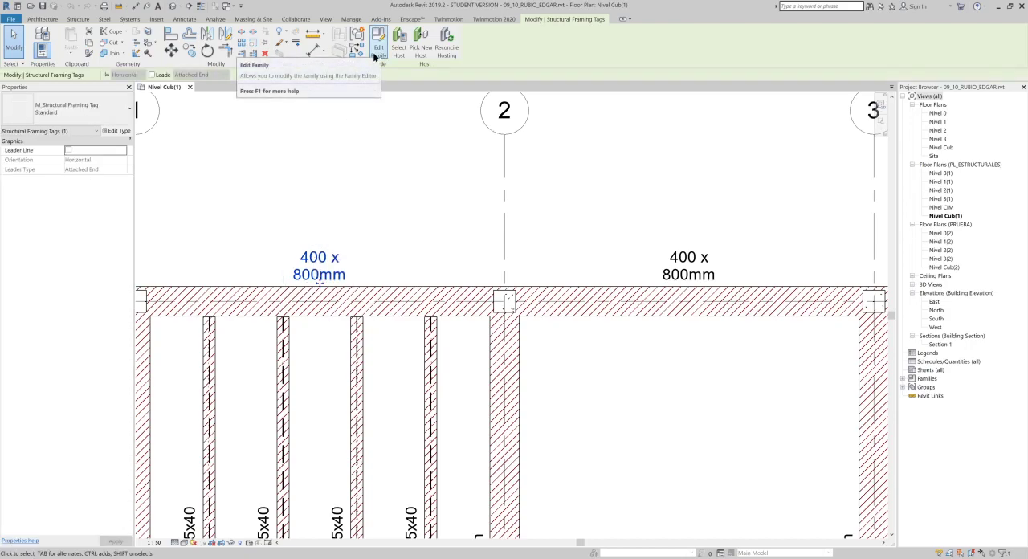
double_click(318, 253)
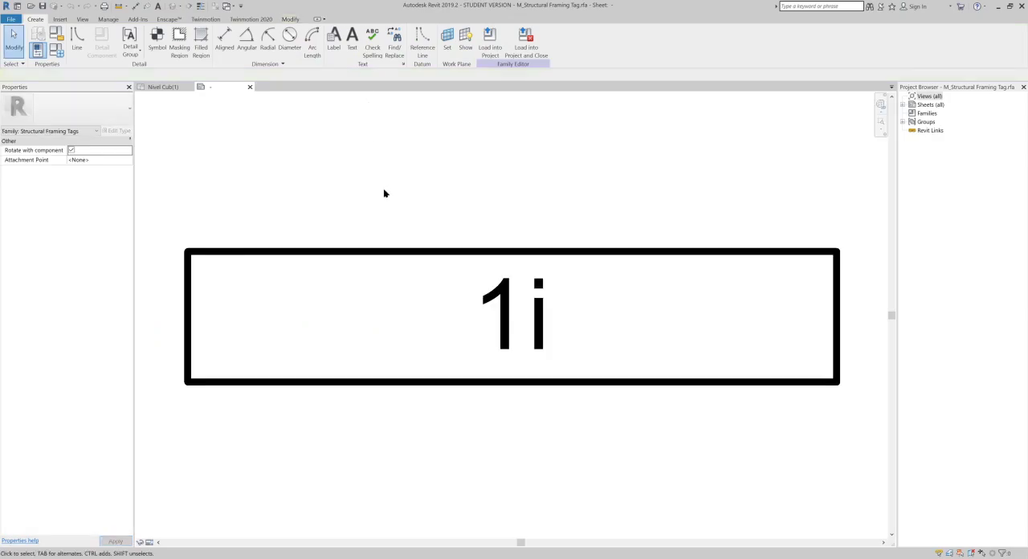
click(551, 269)
click(545, 256)
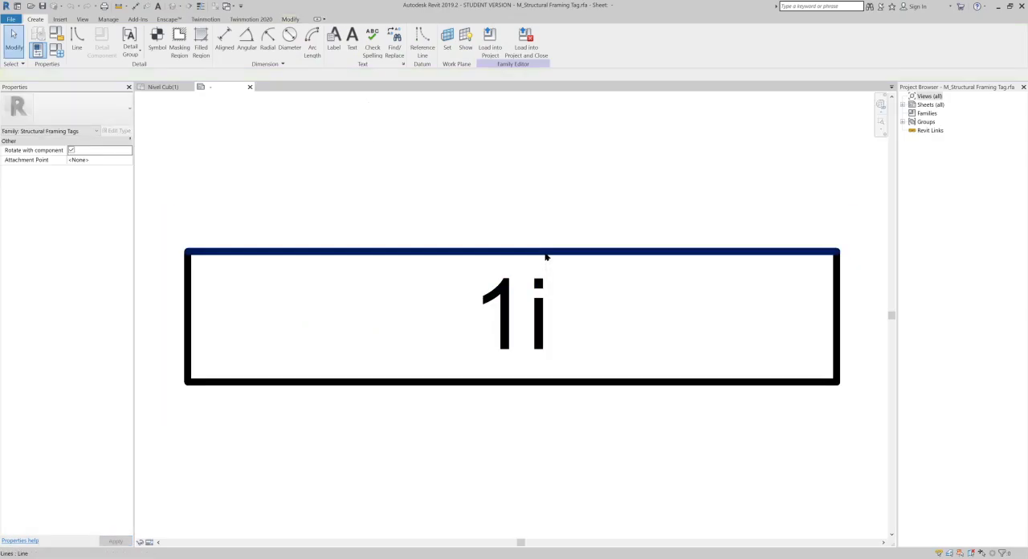
click(522, 310)
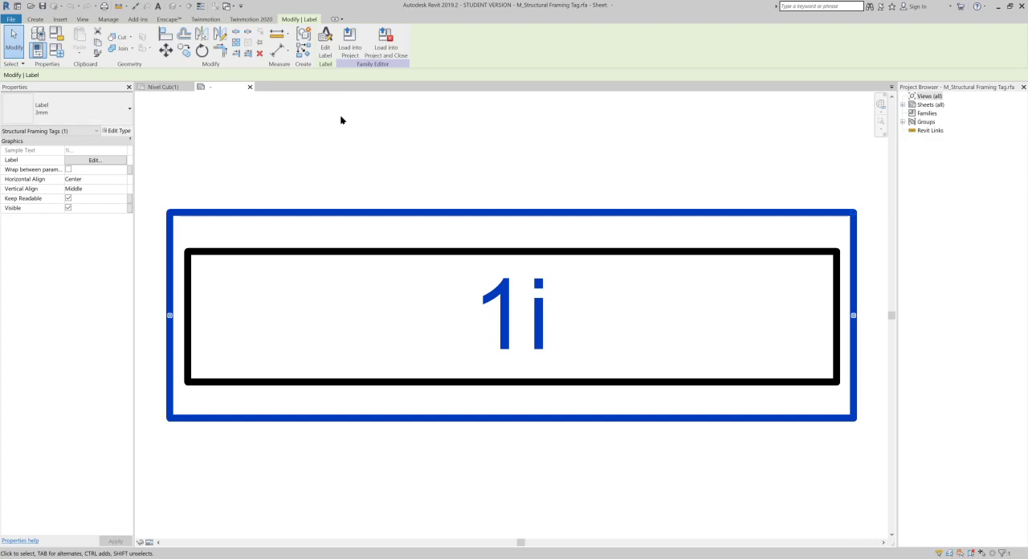
scroll(340, 124, down, 3)
middle_drag(370, 134, 388, 183)
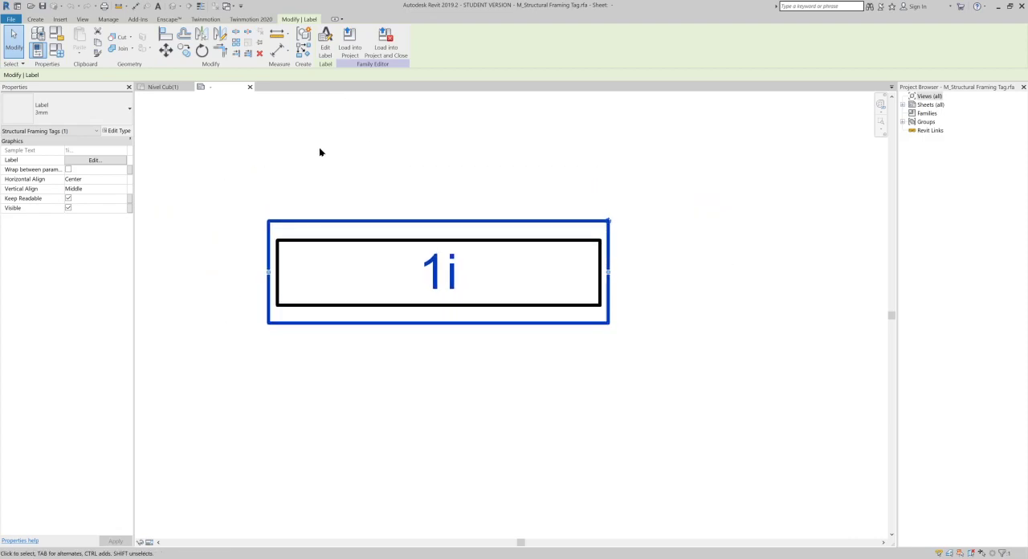
- Examine the label's assigned parameter and the available structural framing parameters, then leave the label settings without changes
click(327, 49)
click(869, 187)
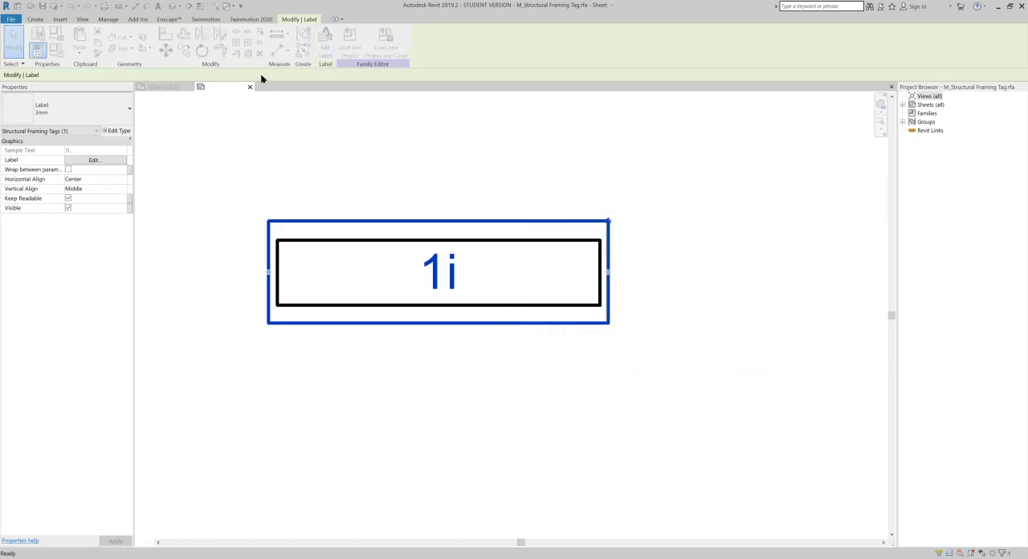
click(79, 162)
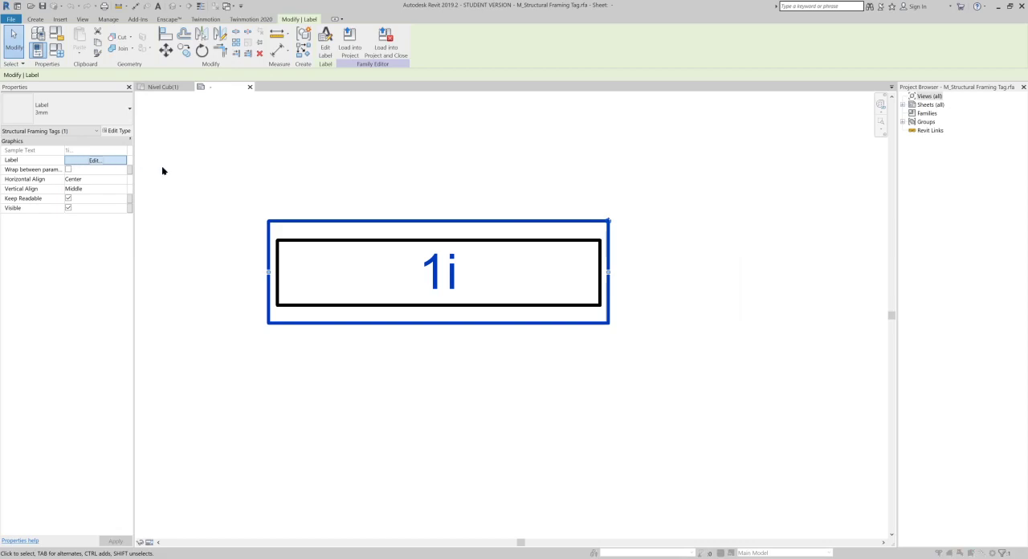
drag(620, 190, 536, 164)
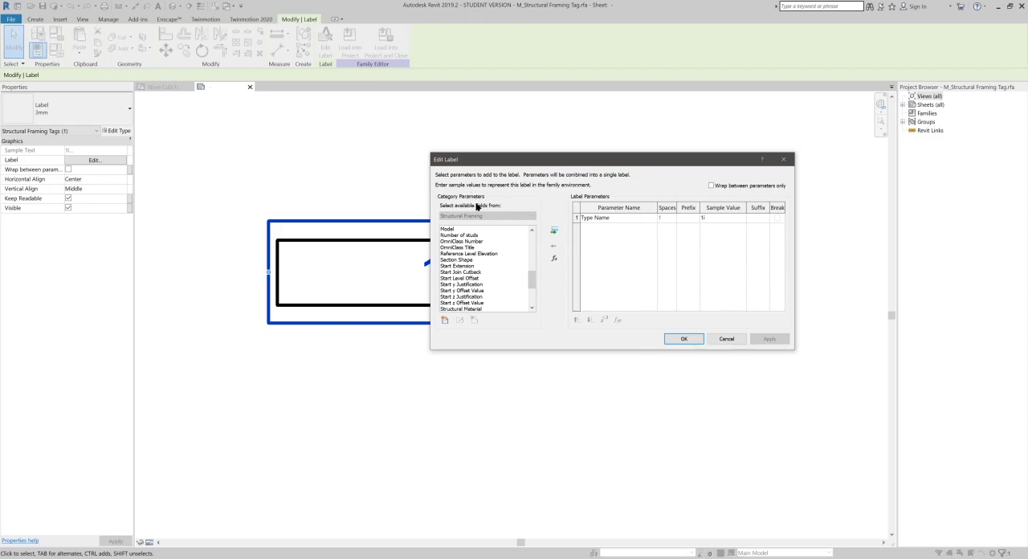
scroll(531, 273, up, 10)
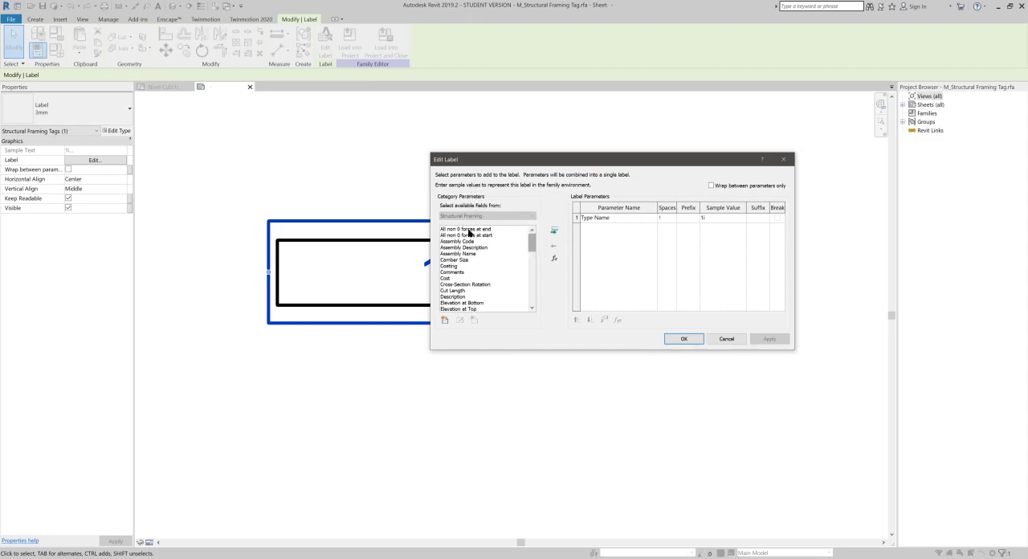
scroll(472, 280, down, 3)
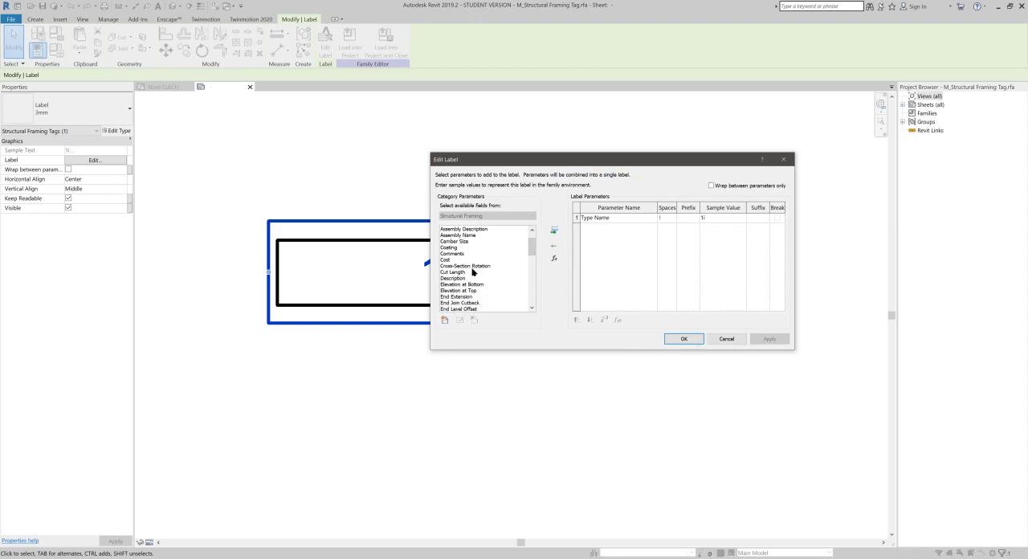
scroll(450, 257, down, 2)
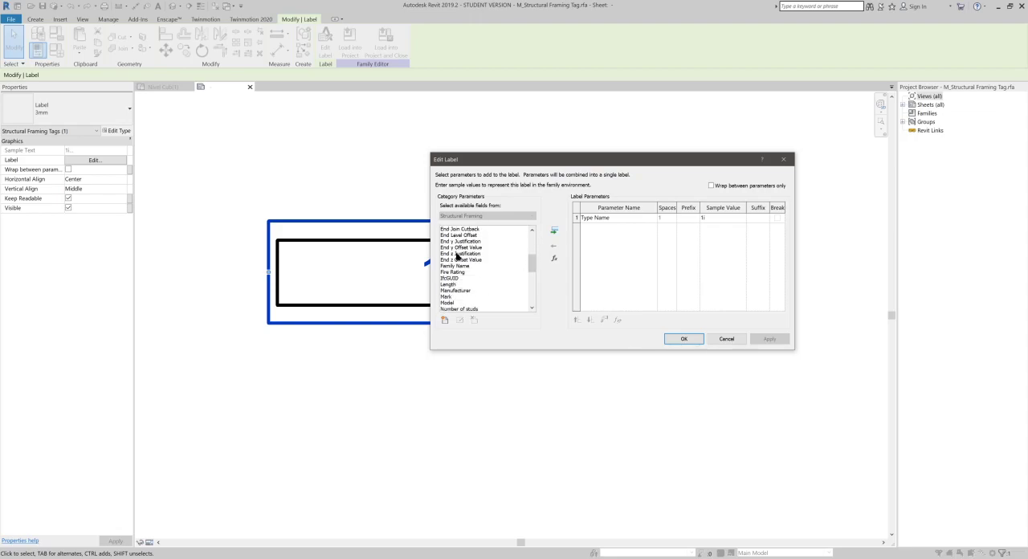
scroll(457, 255, down, 2)
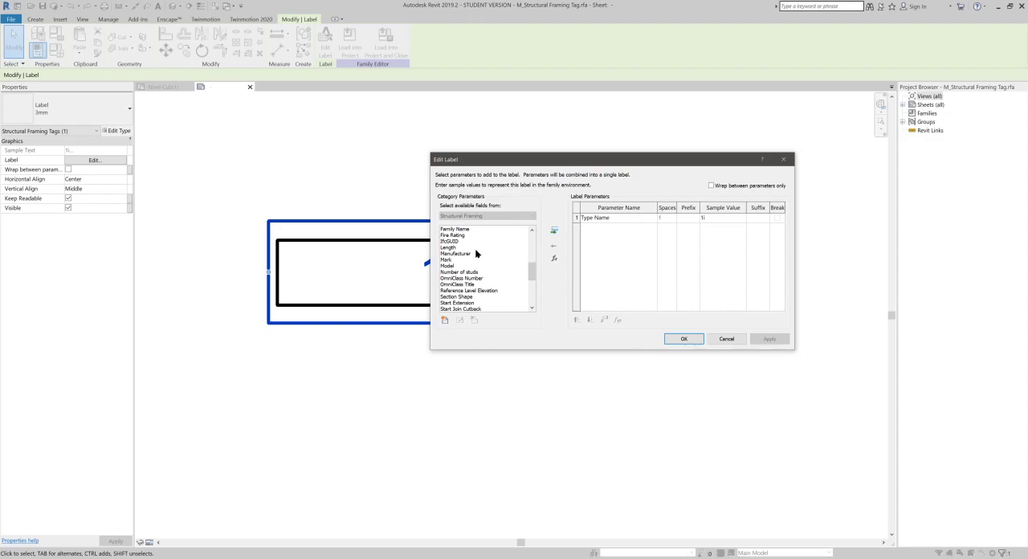
scroll(447, 252, down, 5)
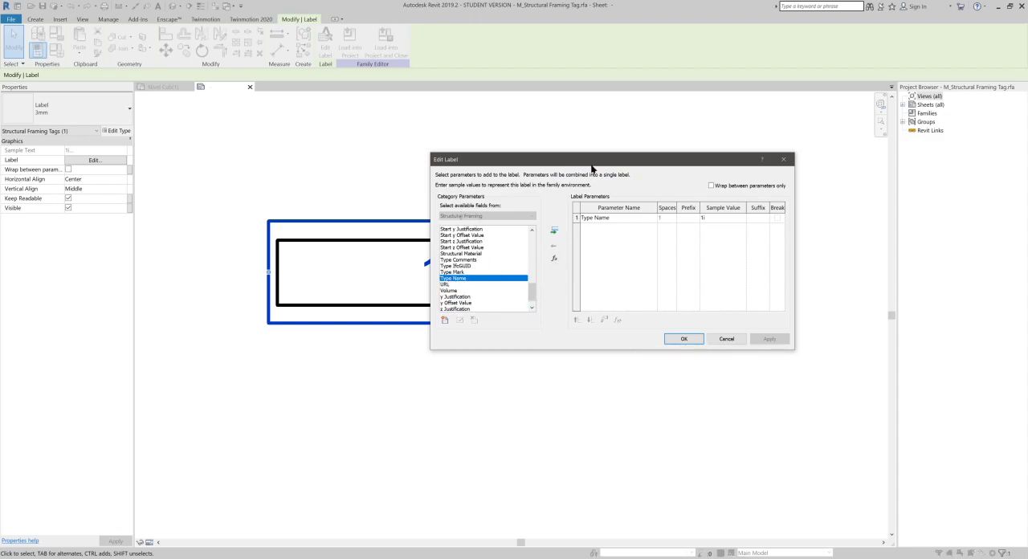
drag(593, 163, 660, 265)
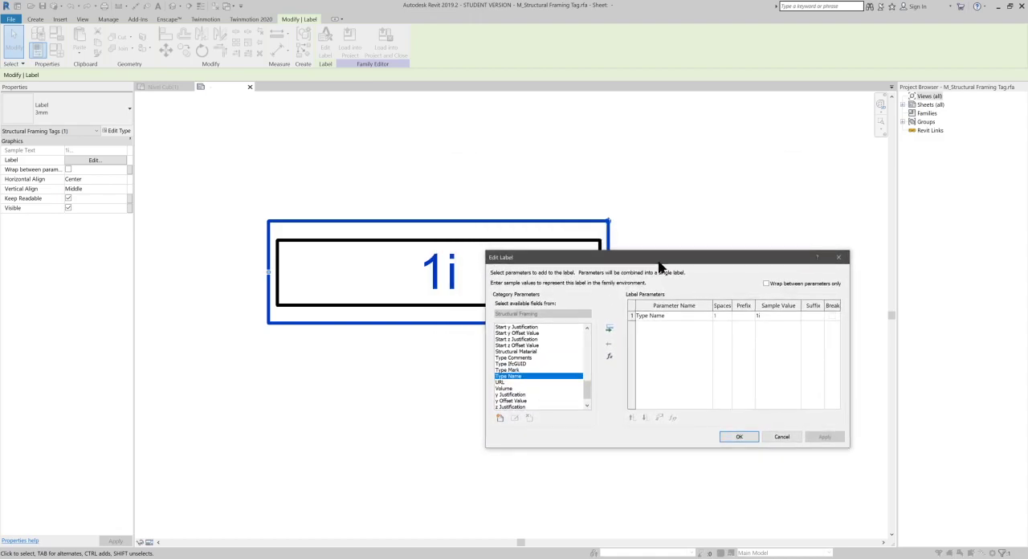
click(632, 316)
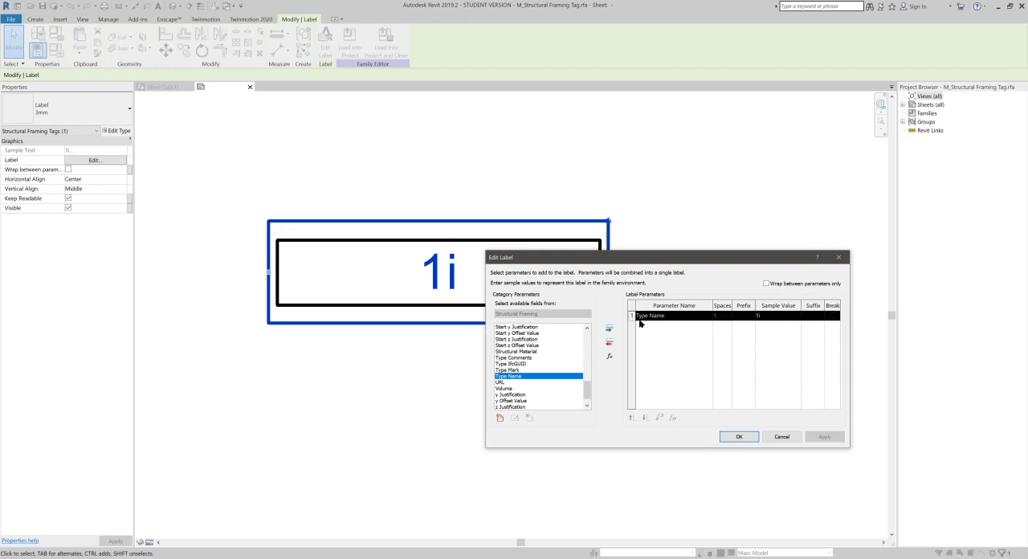
click(780, 436)
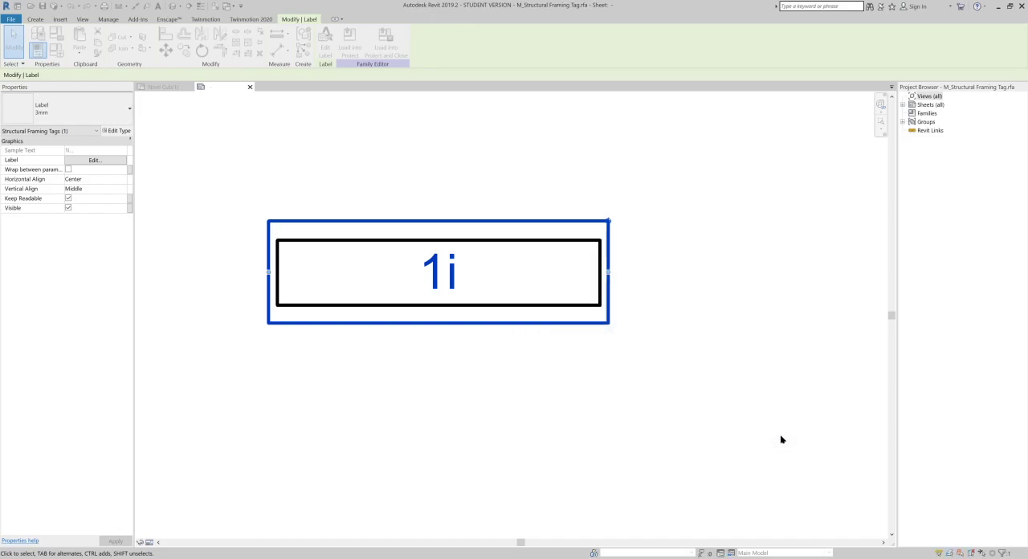
- Return to the Nivel Cub(1) plan and rename the type of the concrete girder between grids 1 and 2 to 800 x 1800mm
click(171, 87)
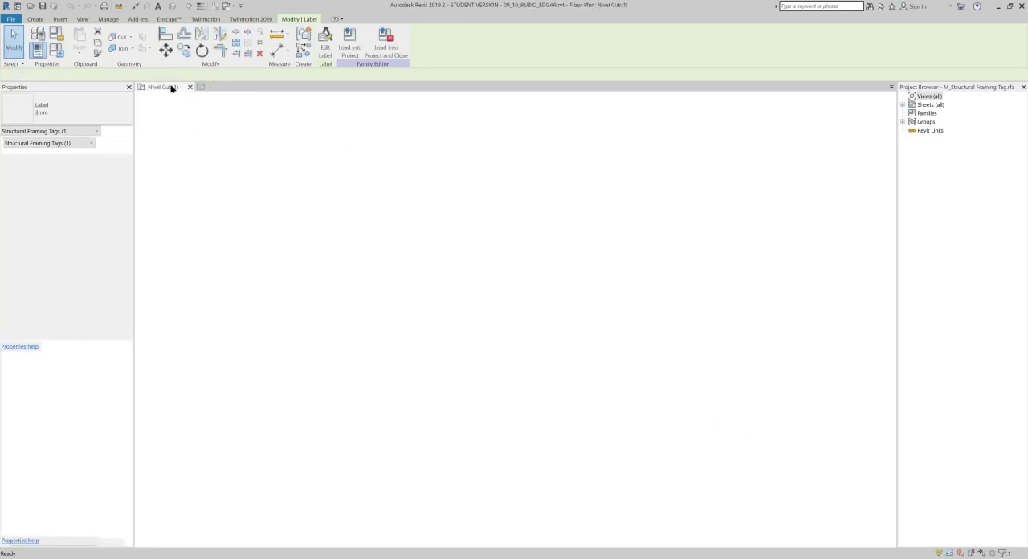
mouse_move(368, 358)
middle_down()
mouse_move(378, 335)
mouse_move(365, 316)
mouse_move(346, 323)
middle_up()
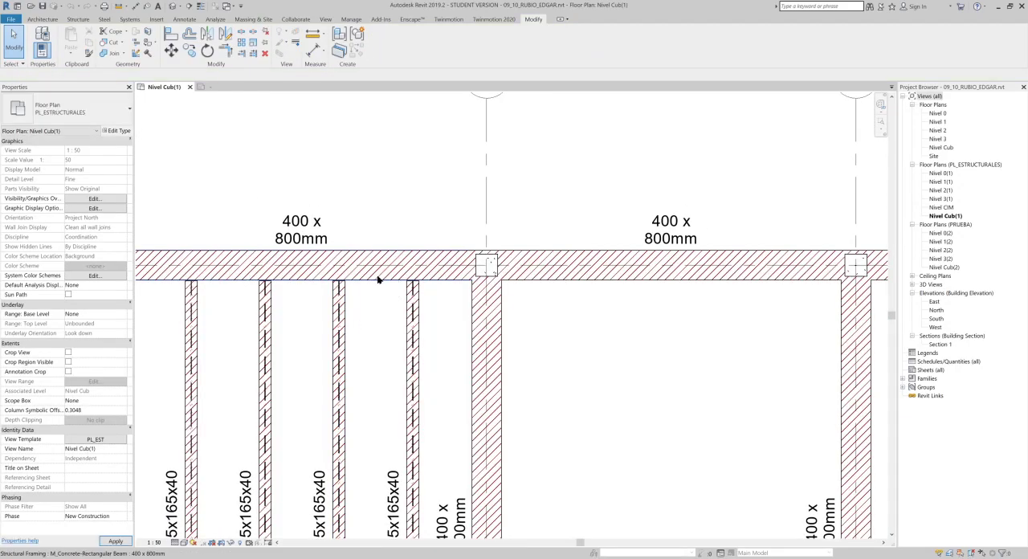
click(387, 273)
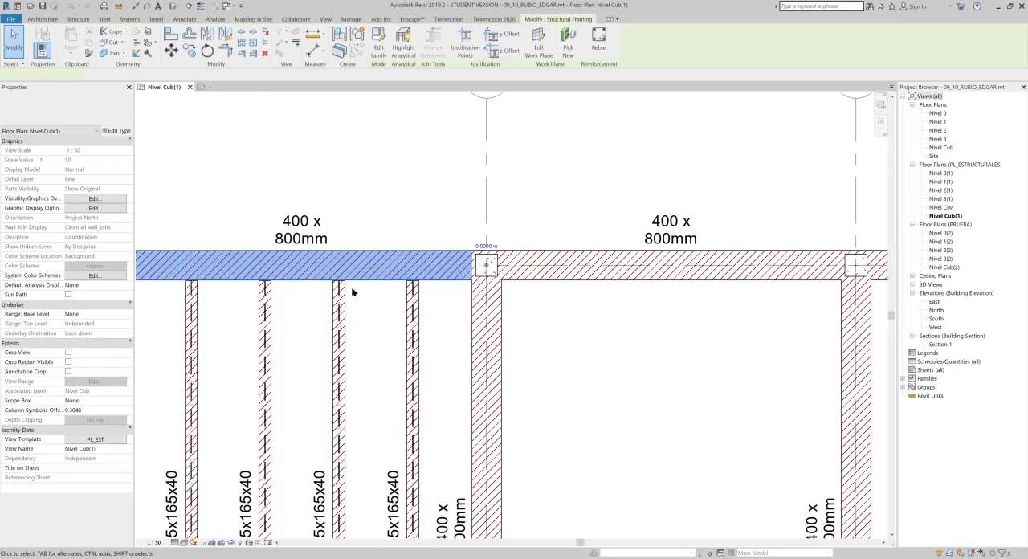
scroll(358, 273, down, 2)
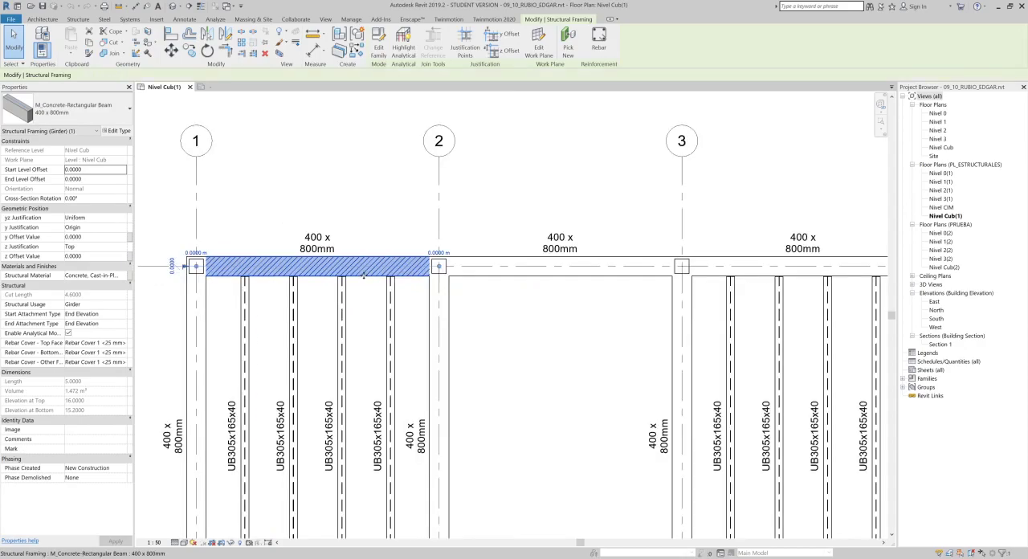
click(110, 133)
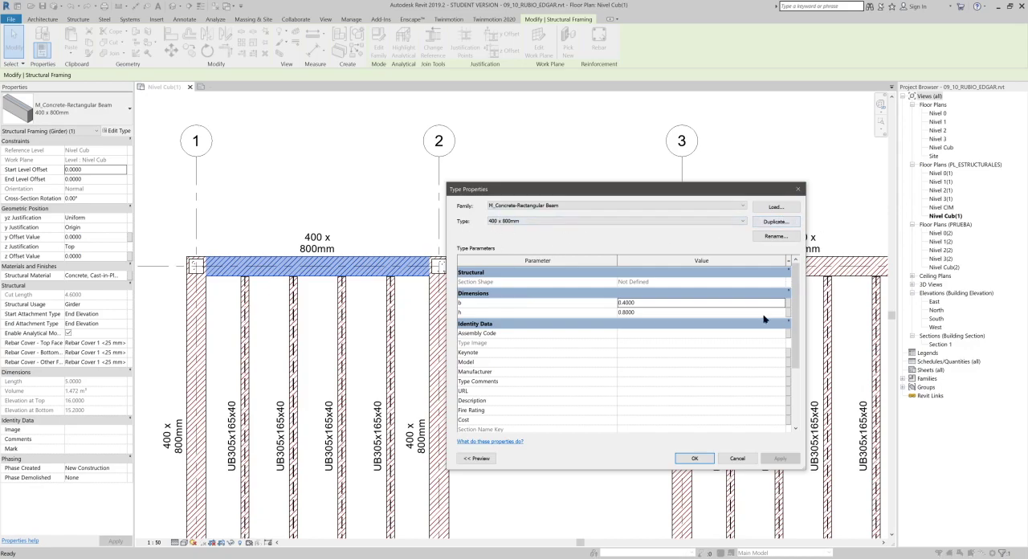
click(776, 237)
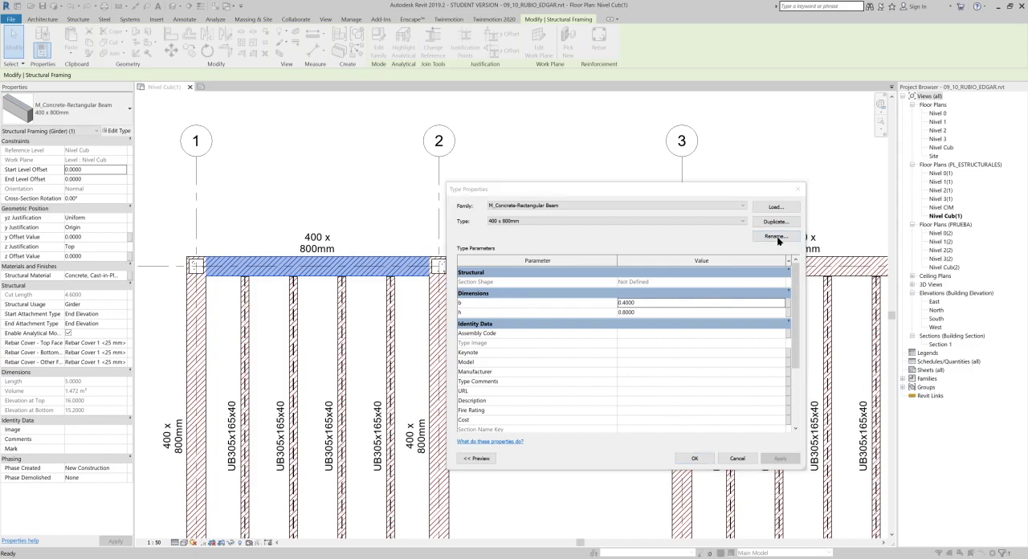
click(605, 330)
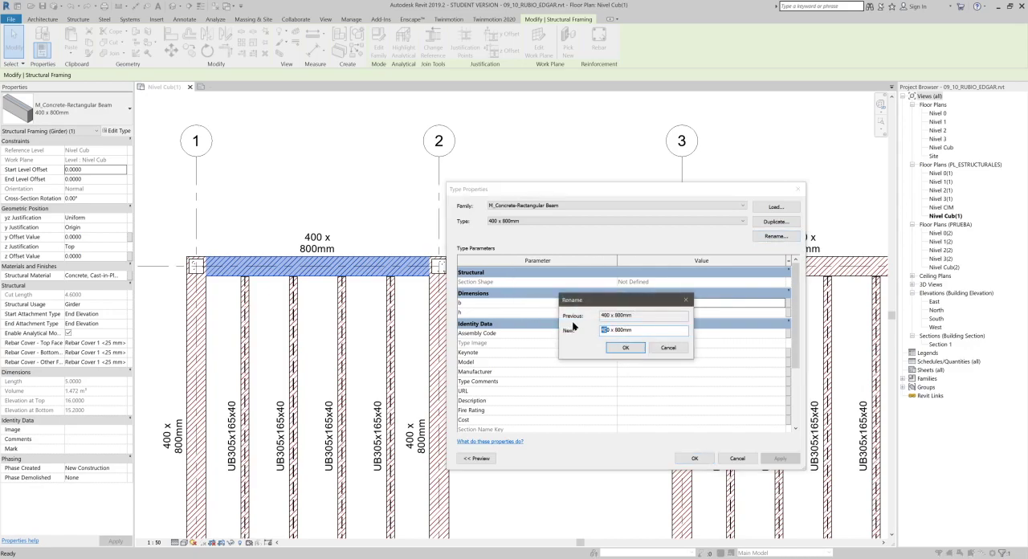
text(80)
click(626, 348)
click(704, 456)
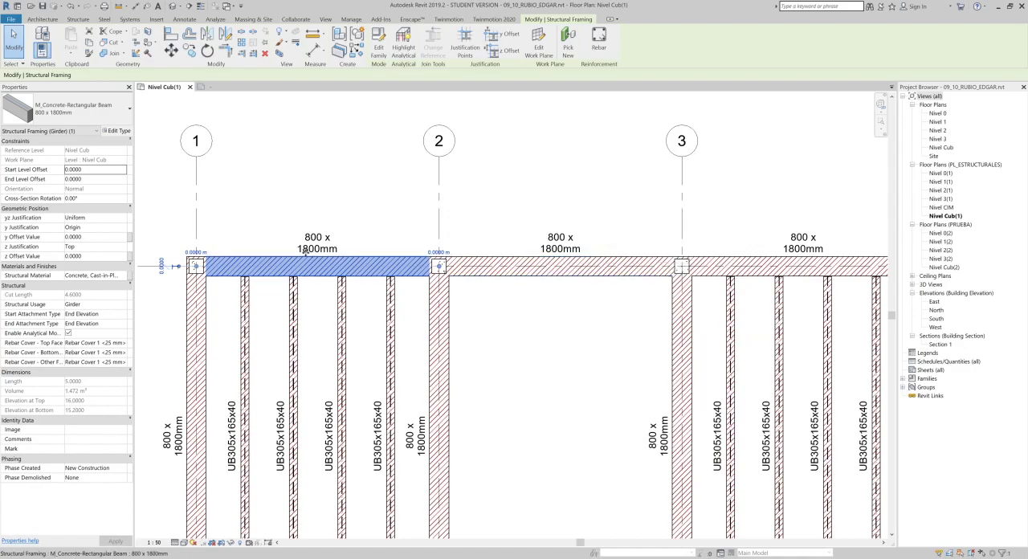
- Open the default 3D view and tile it with the floor plan and the tag family
scroll(316, 265, up, 1)
middle_drag(269, 256, 295, 261)
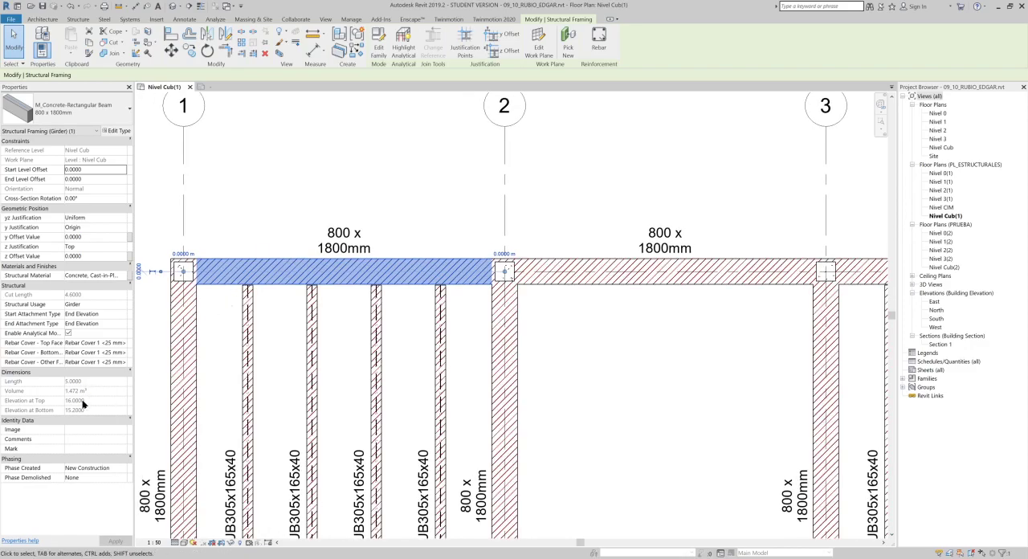
middle_drag(265, 298, 284, 332)
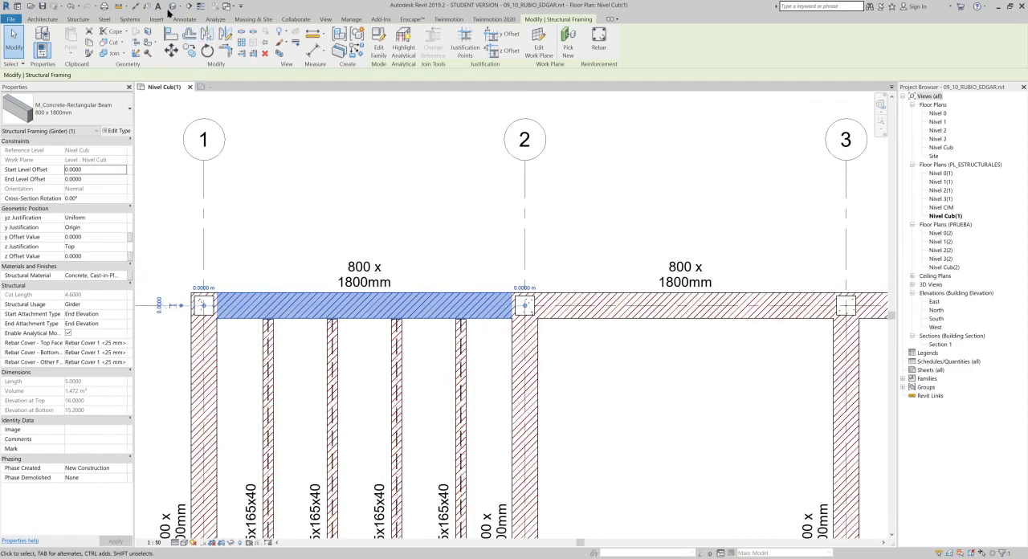
click(171, 6)
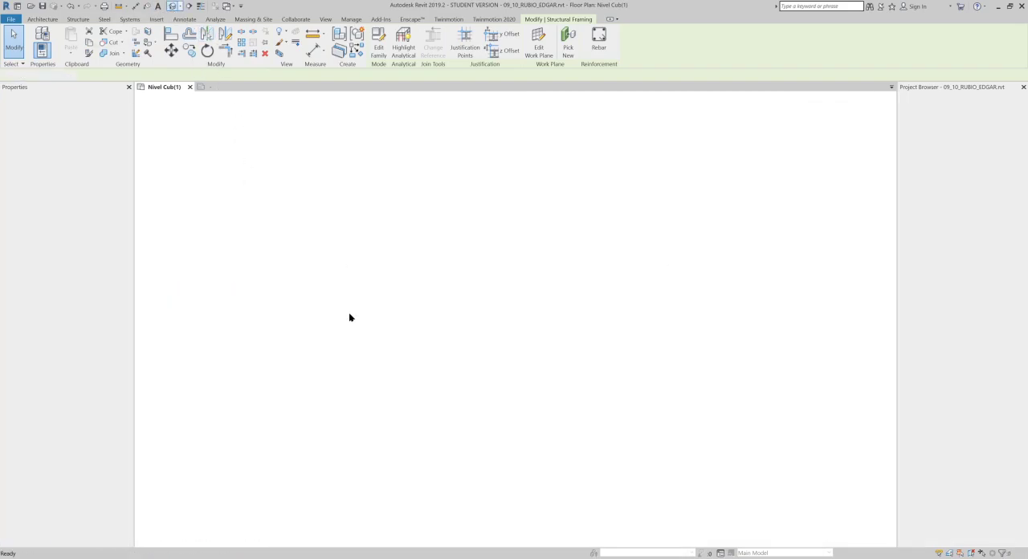
key(w)
key(t)
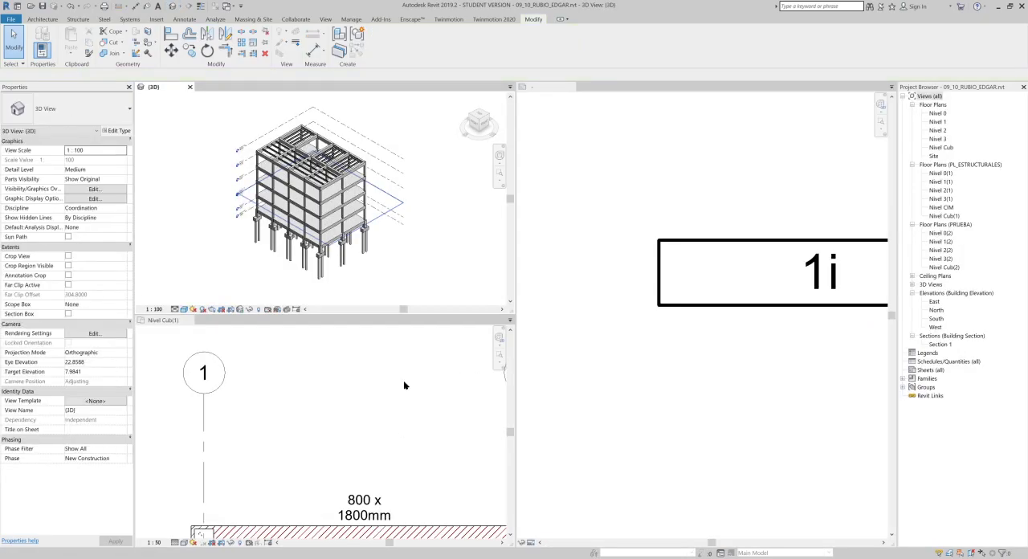
- Select the roof-level edge girder on grid 5 in 3D and compare its actual size with its tag in the floor plan
scroll(346, 204, up, 8)
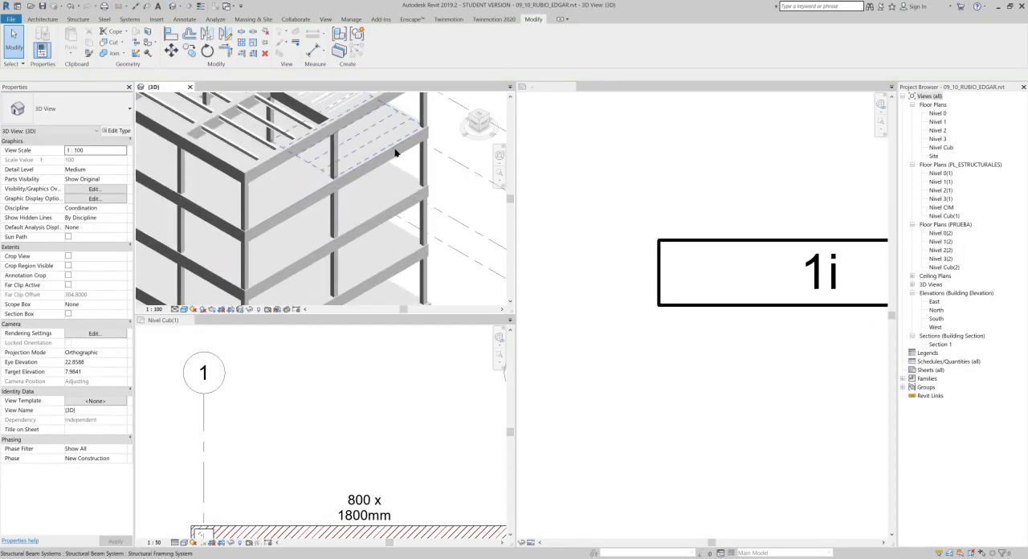
scroll(407, 233, up, 3)
click(406, 144)
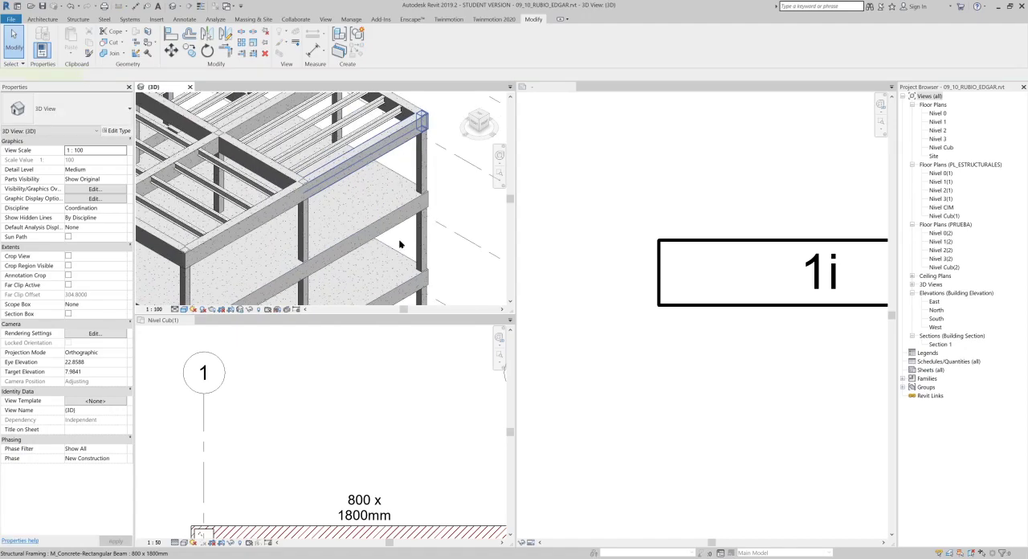
scroll(379, 418, down, 5)
middle_drag(340, 410, 214, 354)
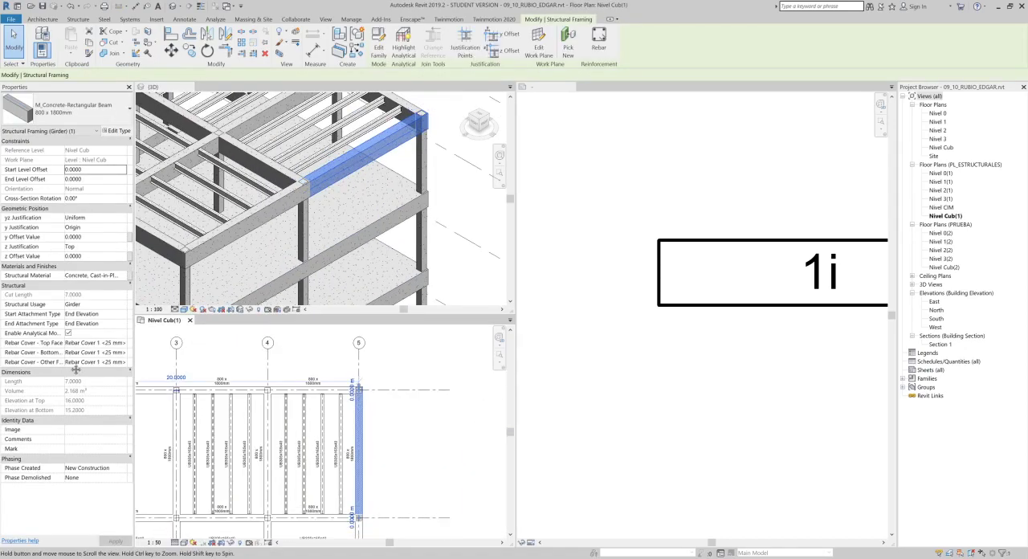
scroll(358, 403, up, 5)
click(420, 460)
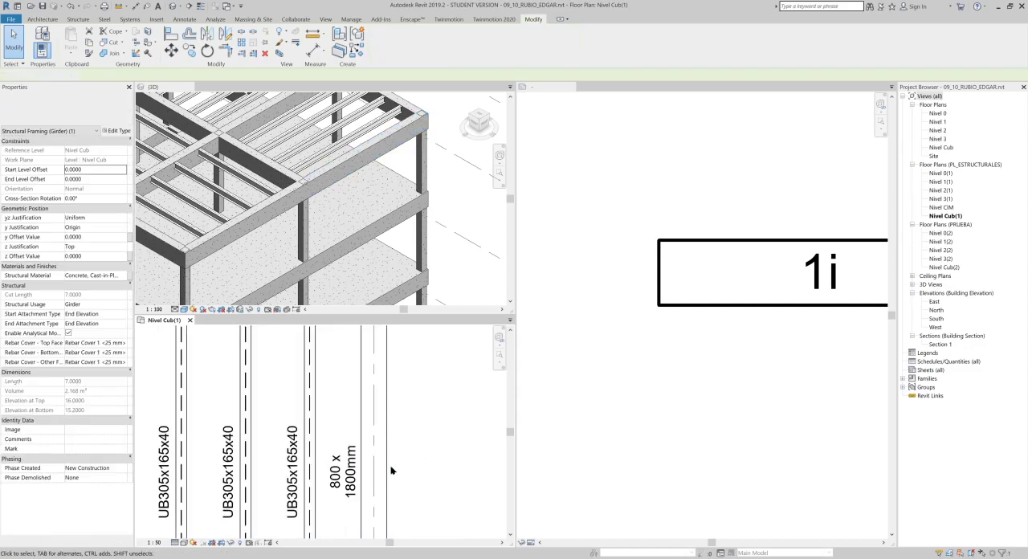
- Rename the type of the concrete girder on grid 5 to V01 - 400 x 800mm
click(367, 404)
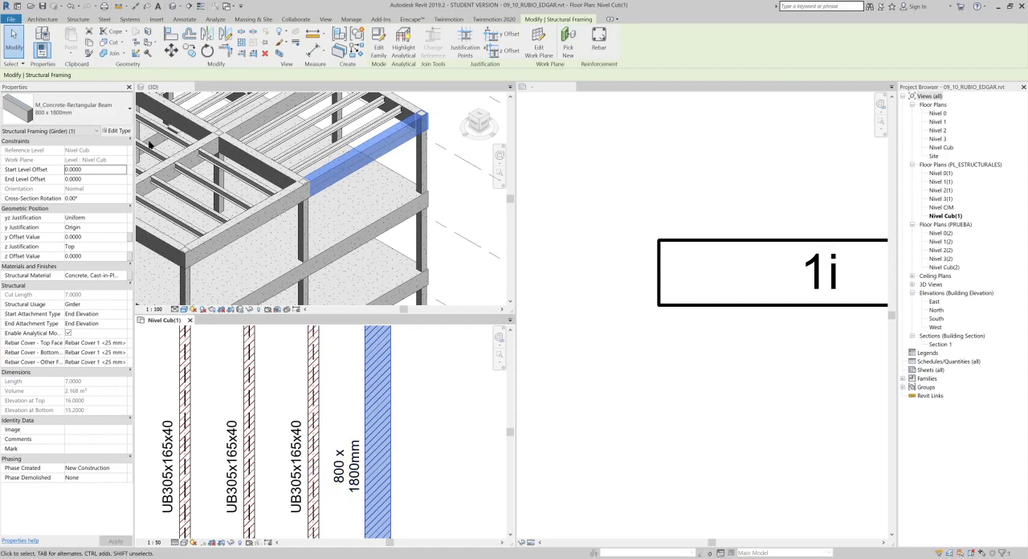
click(122, 135)
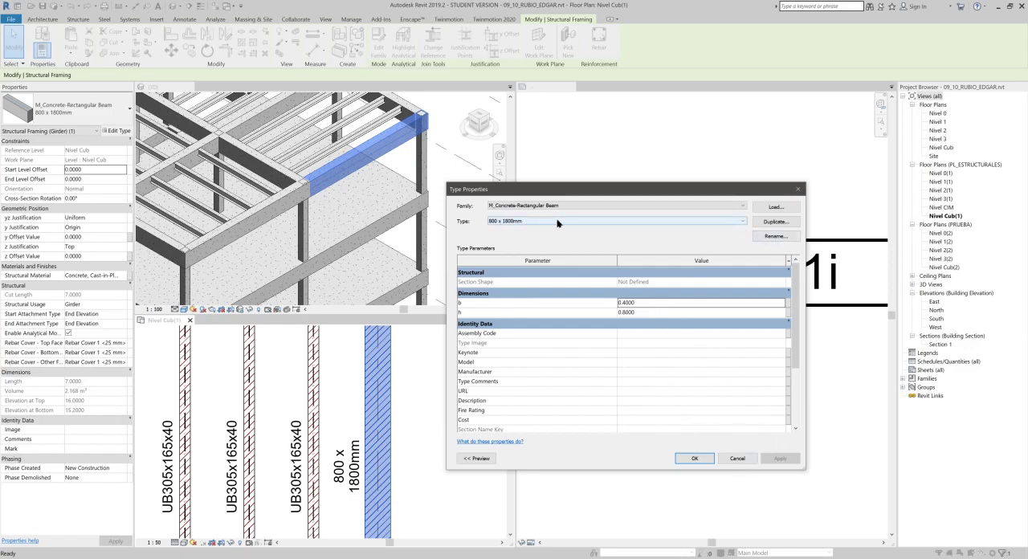
click(774, 237)
click(604, 329)
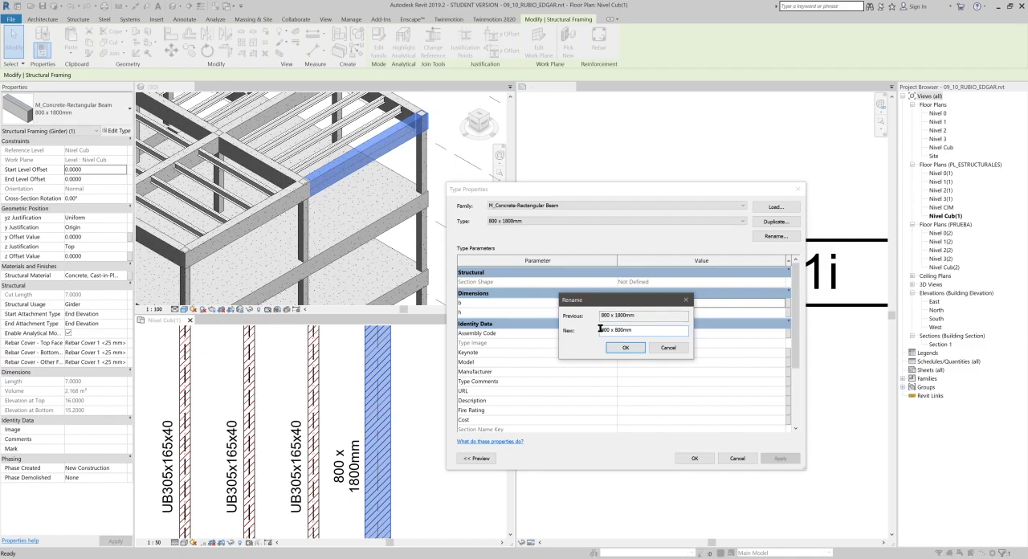
text(V01 -)
click(628, 348)
click(705, 459)
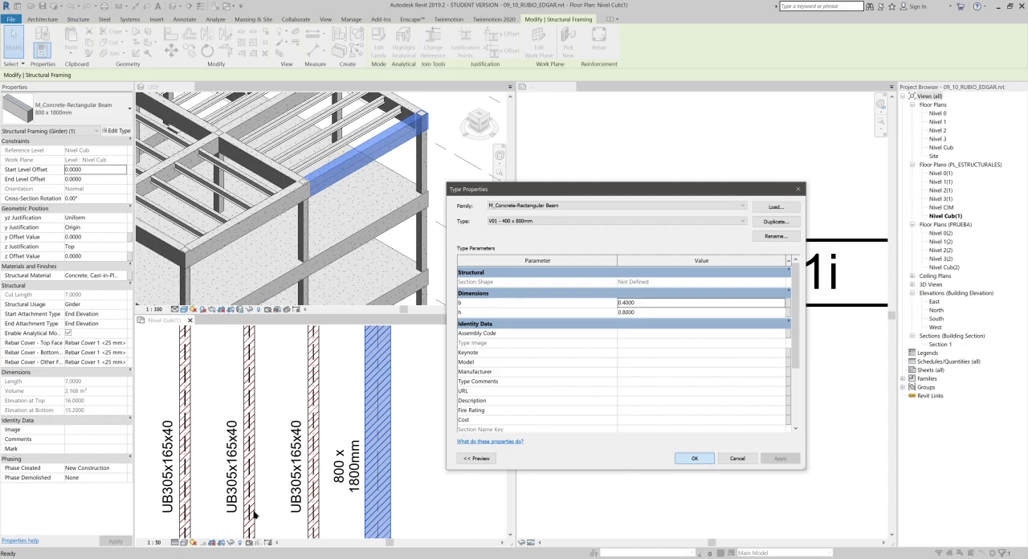
click(410, 473)
- Examine the concrete beam tags along grid 5 and in the bays around grids 3 and 4
middle_drag(415, 473, 443, 437)
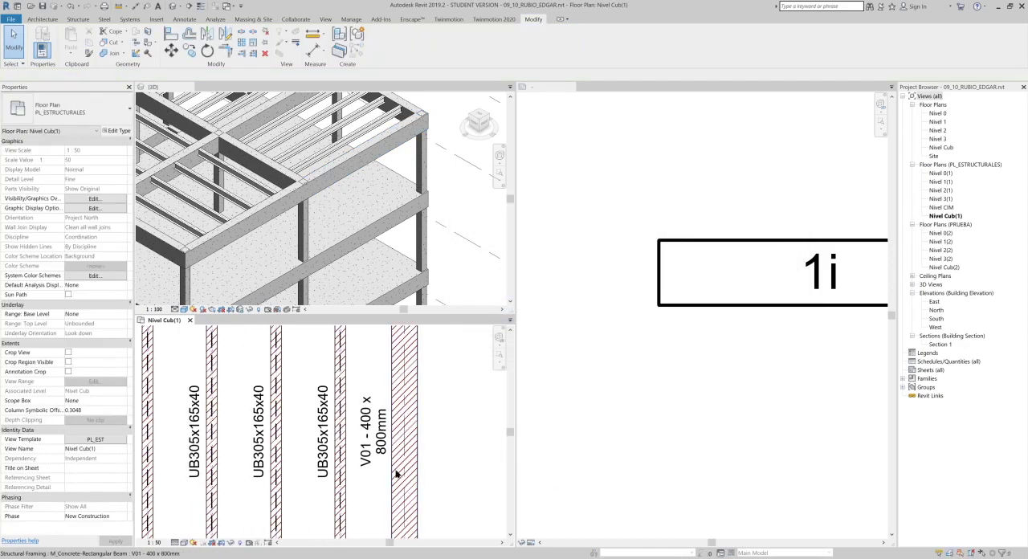
scroll(396, 482, down, 3)
middle_drag(363, 362, 408, 456)
middle_drag(227, 404, 363, 390)
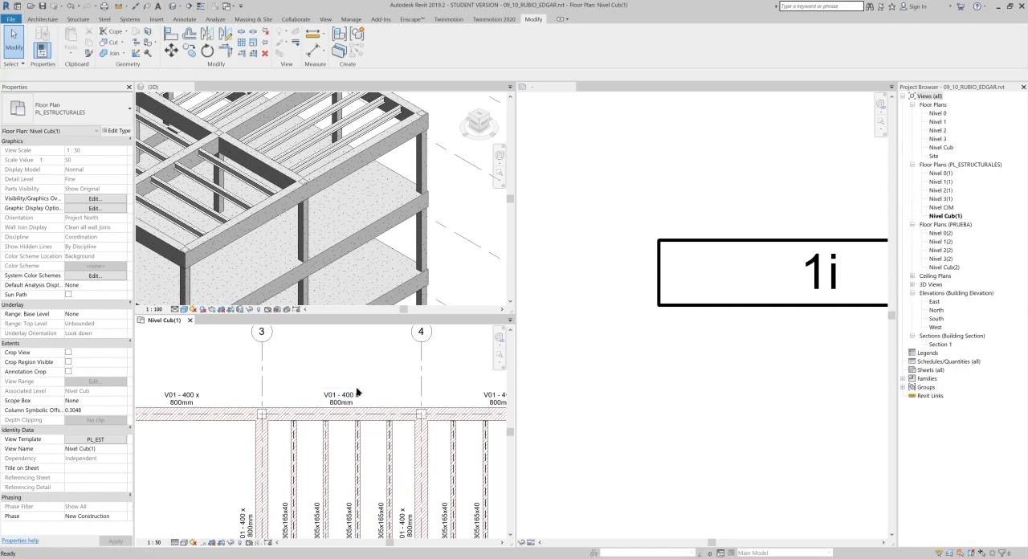
- Undo the concrete beam type renames and check the tag above the beam between grids 1 and 2
scroll(357, 391, up, 3)
scroll(358, 391, down, 3)
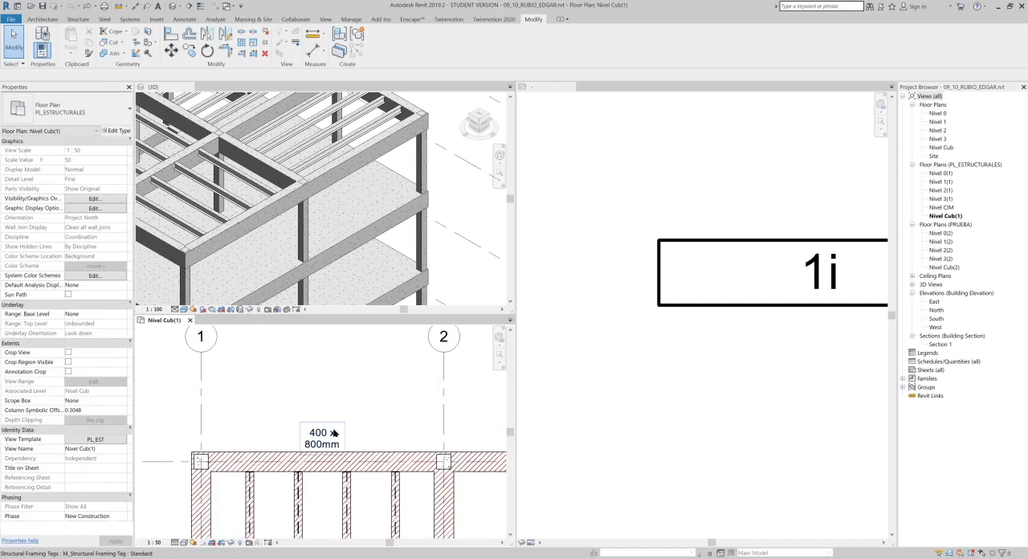
scroll(329, 358, up, 2)
middle_drag(338, 447, 334, 420)
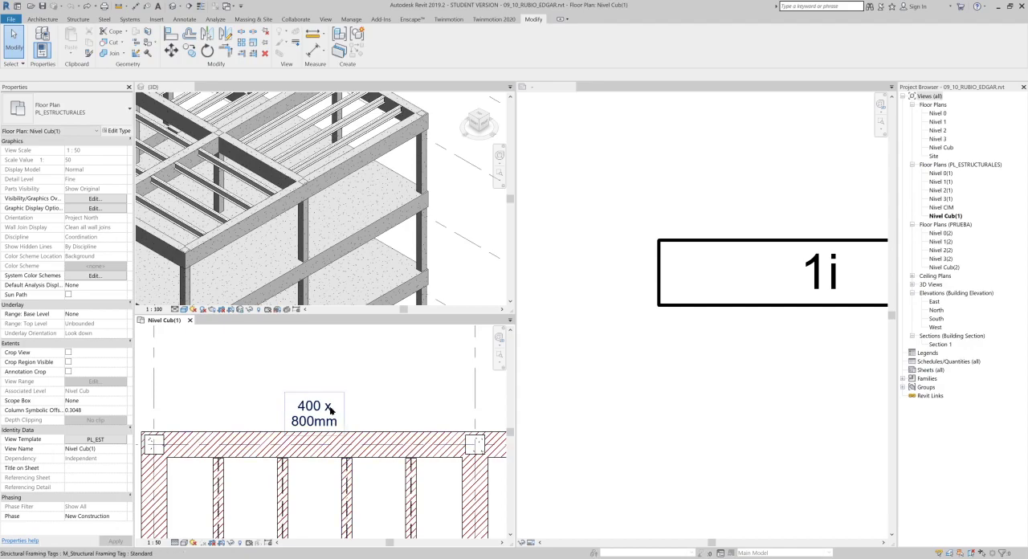
- Close the 3D view, arrange the floor plan beside the tag family, and activate the tag family
double_click(171, 86)
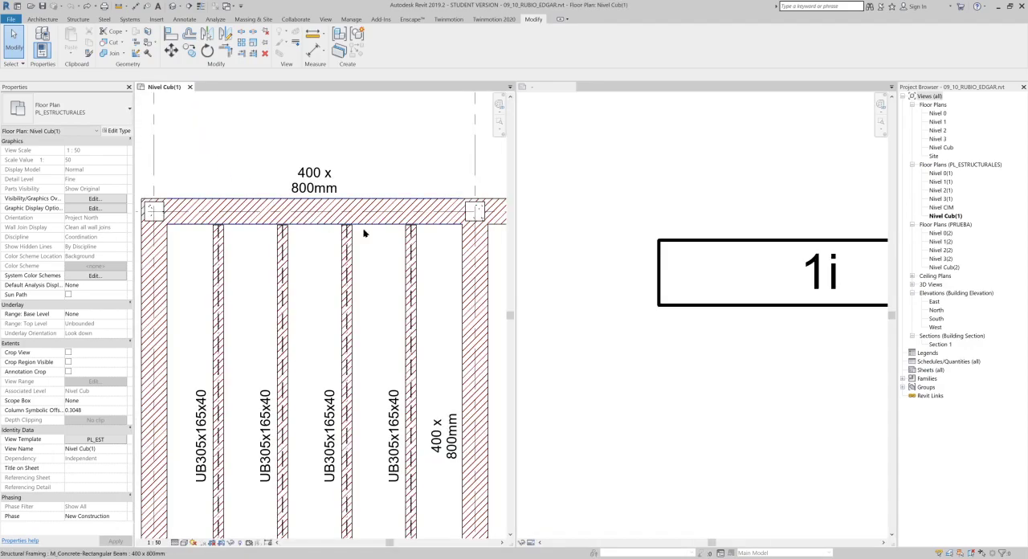
mouse_move(344, 255)
middle_down()
mouse_move(397, 254)
mouse_move(402, 200)
middle_up()
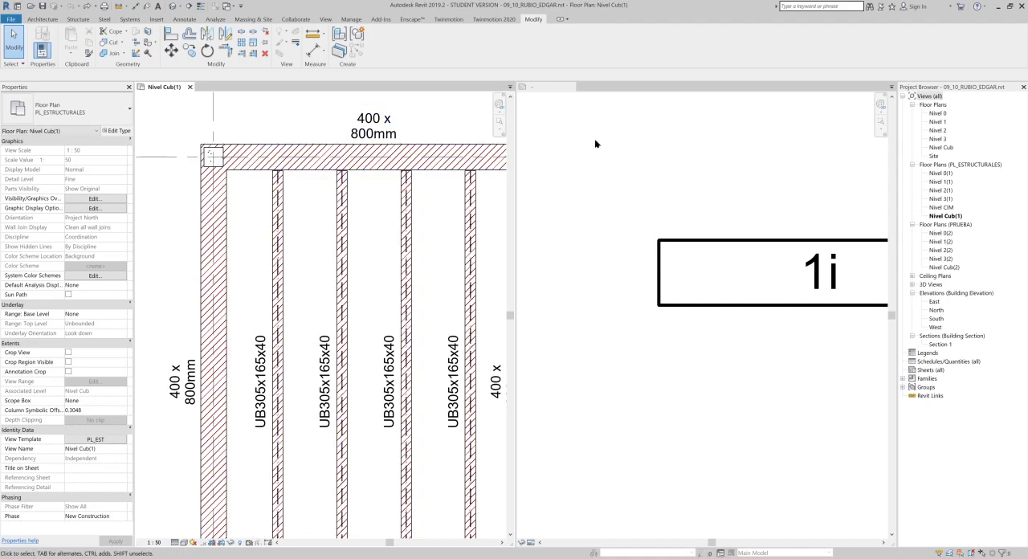
click(747, 216)
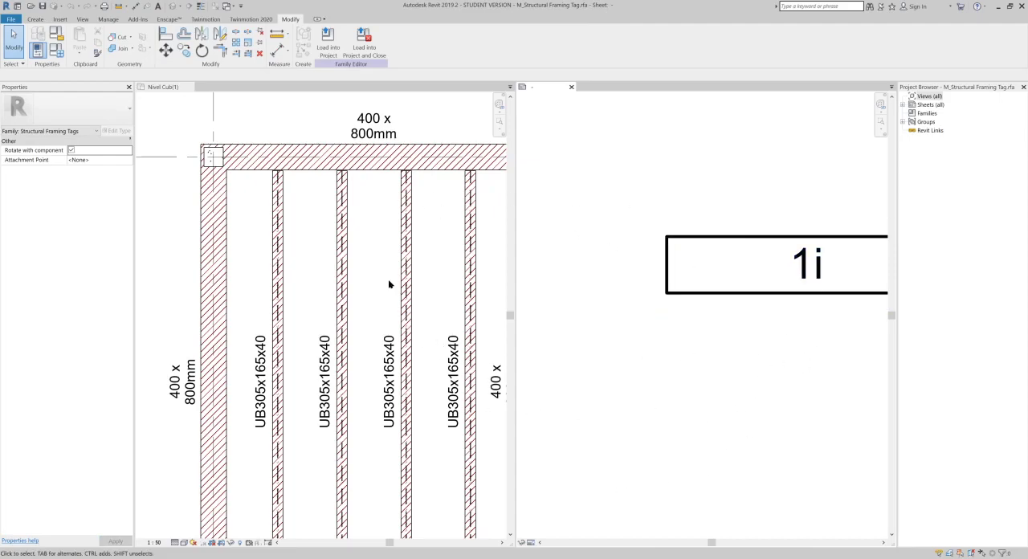
- Delete the four lines of the rectangular frame around the label in the structural framing tag family
middle_drag(875, 361, 799, 327)
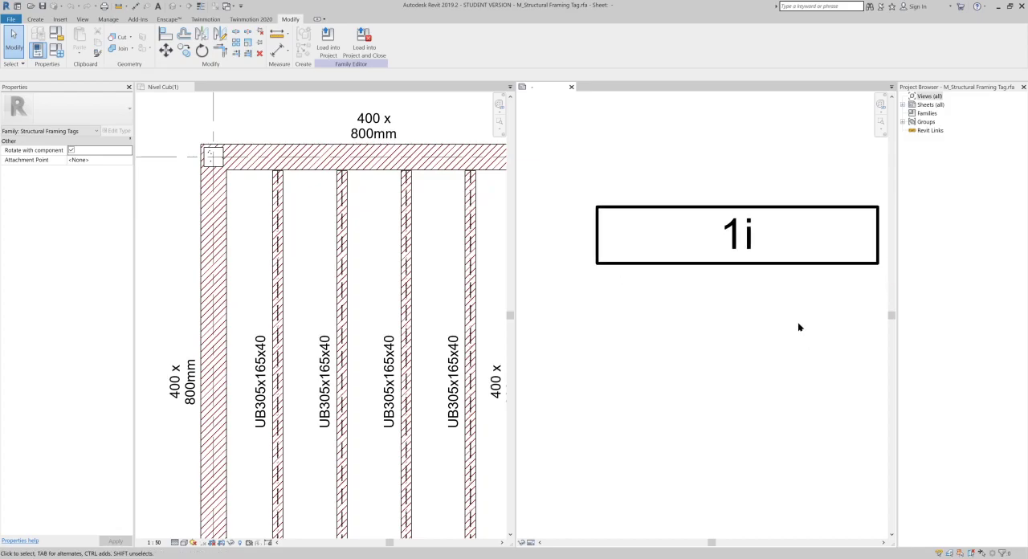
click(768, 270)
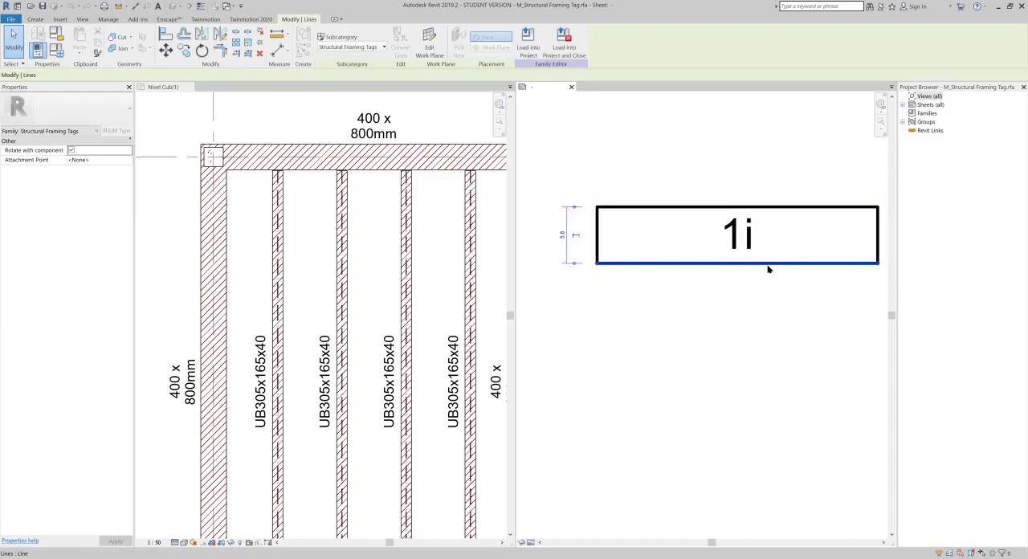
click(843, 245)
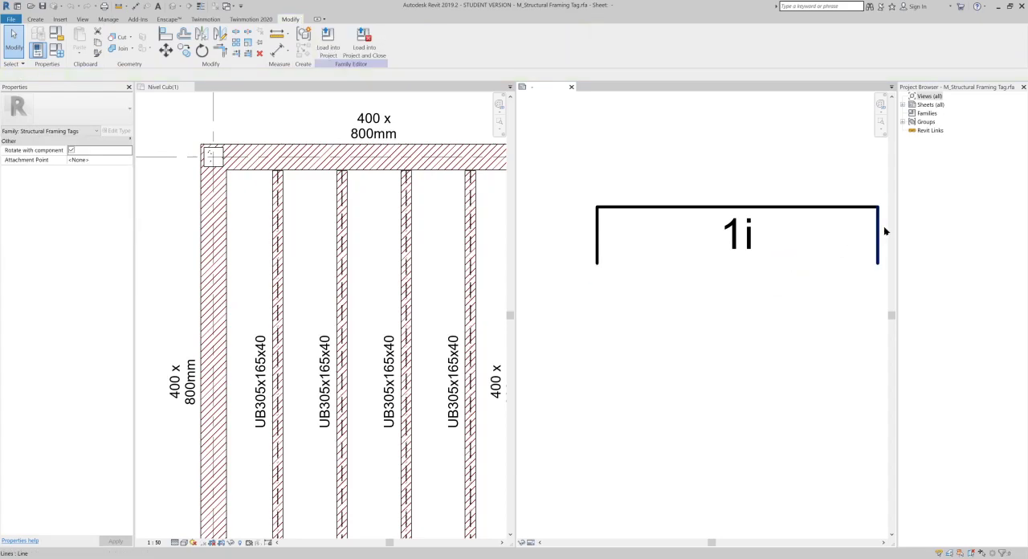
click(879, 233)
key(Delete)
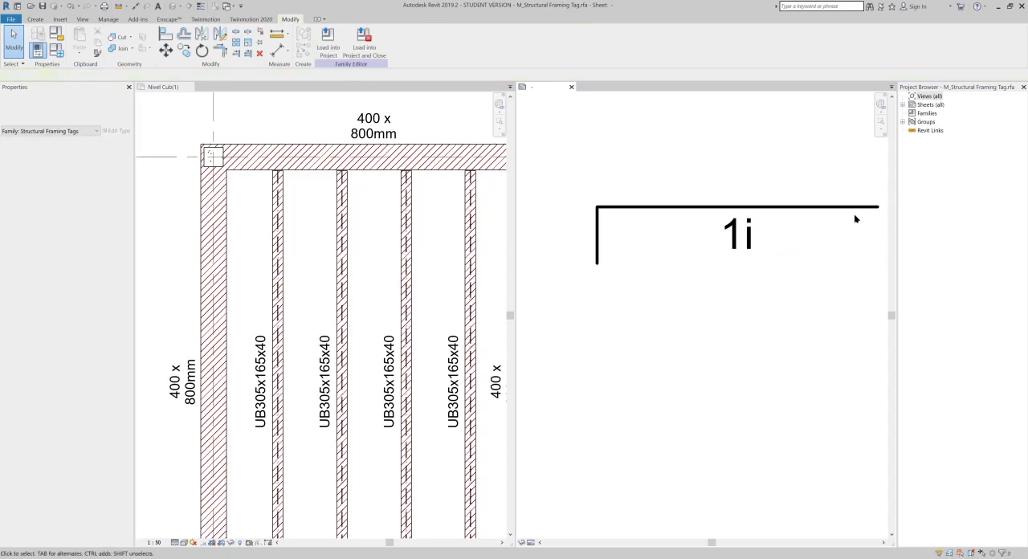
click(854, 210)
key(Delete)
click(598, 247)
key(Delete)
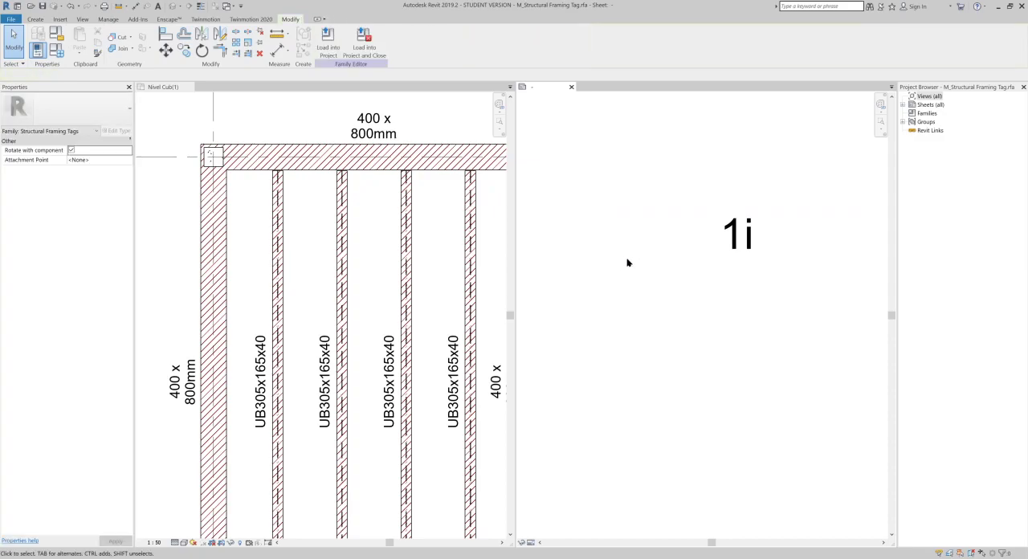
- Open the tag label's parameters for editing and add the Length parameter after Type Name
drag(730, 284, 700, 277)
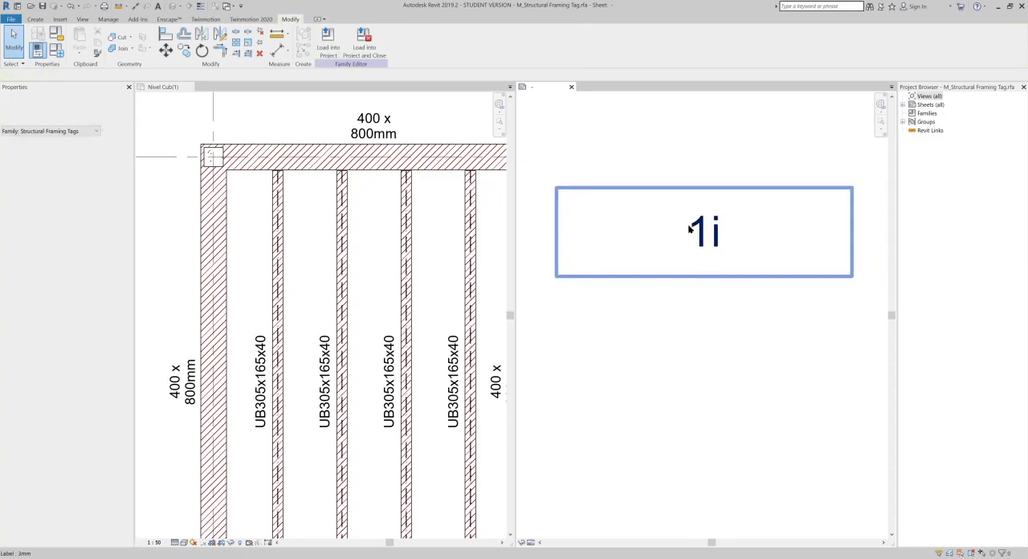
click(689, 229)
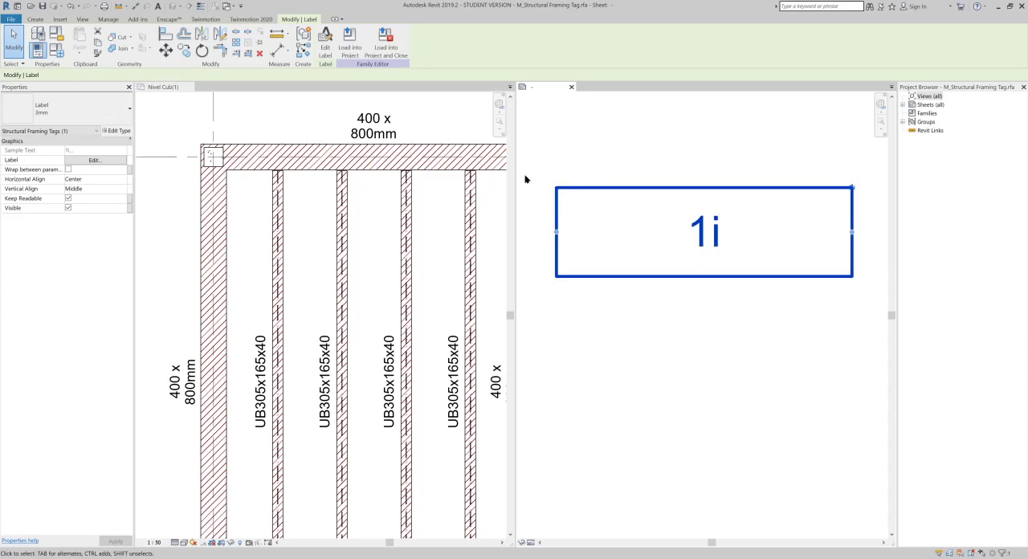
click(325, 41)
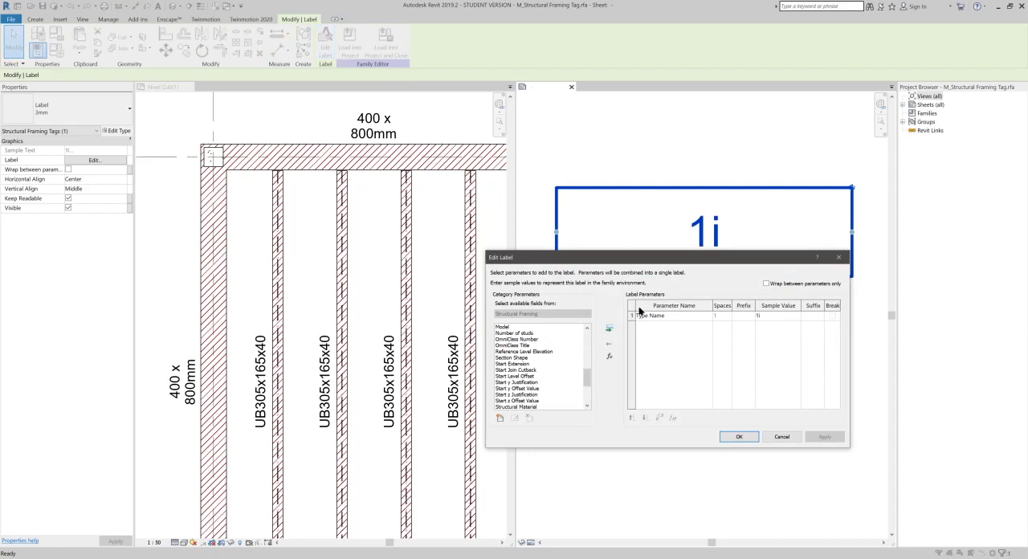
drag(589, 378, 592, 343)
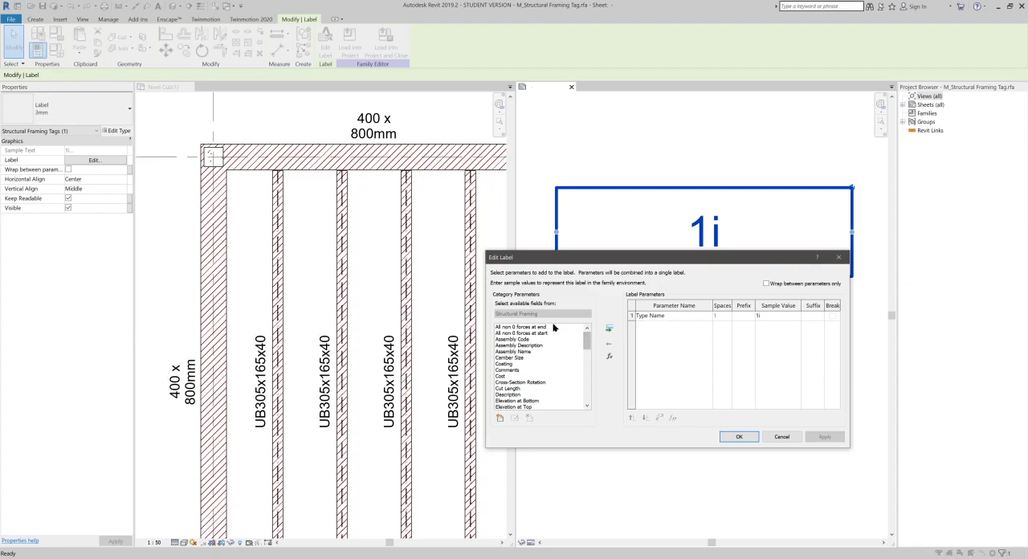
scroll(550, 346, down, 1)
scroll(550, 346, down, 2)
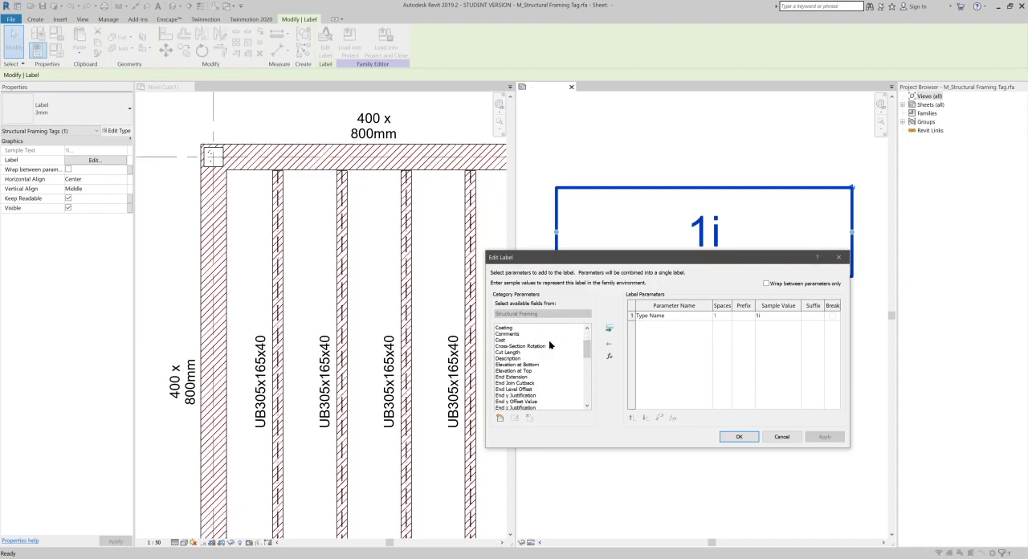
scroll(531, 352, down, 2)
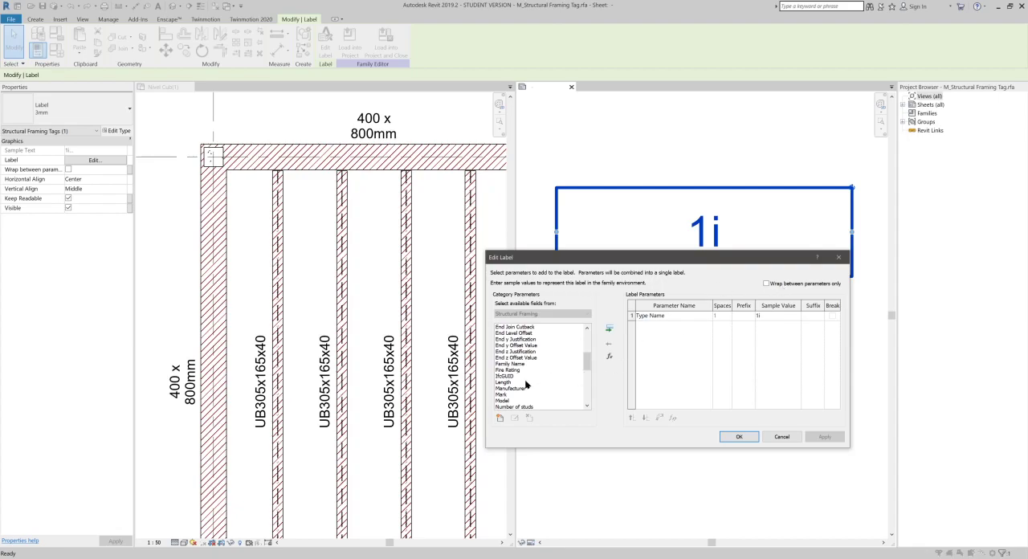
click(526, 383)
click(609, 330)
- Add the Volume and Type Mark parameters to the label and accept the label changes
scroll(518, 374, down, 2)
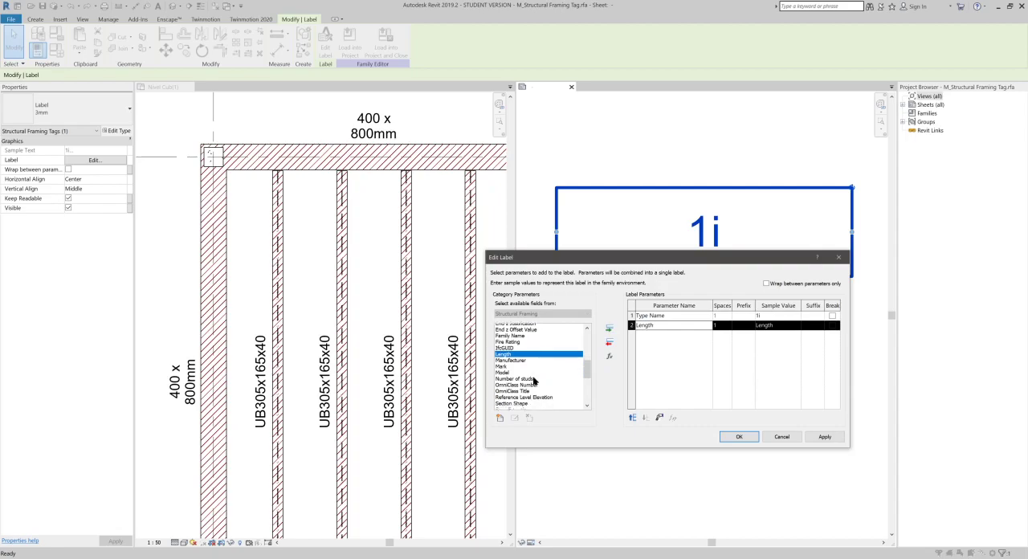
scroll(522, 375, down, 2)
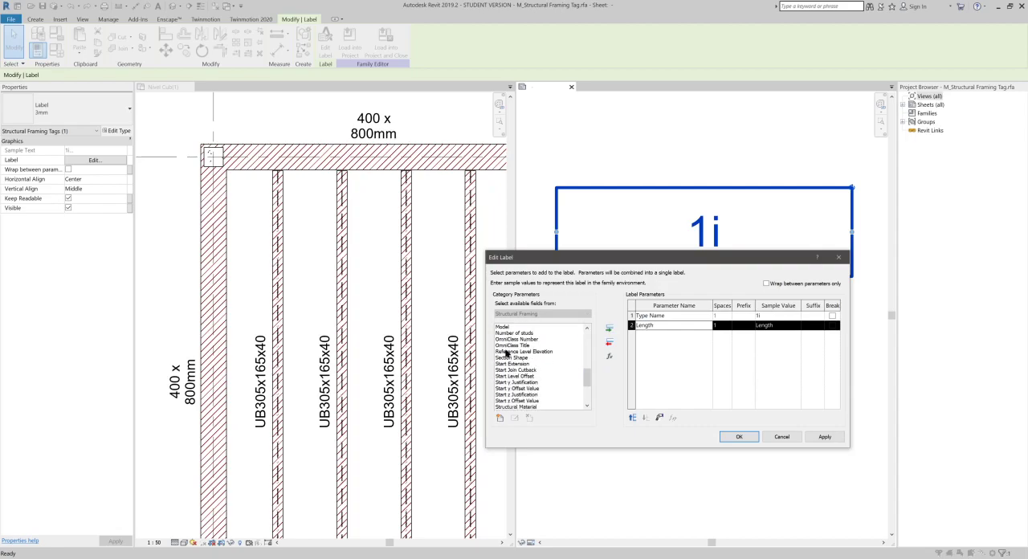
scroll(546, 363, down, 4)
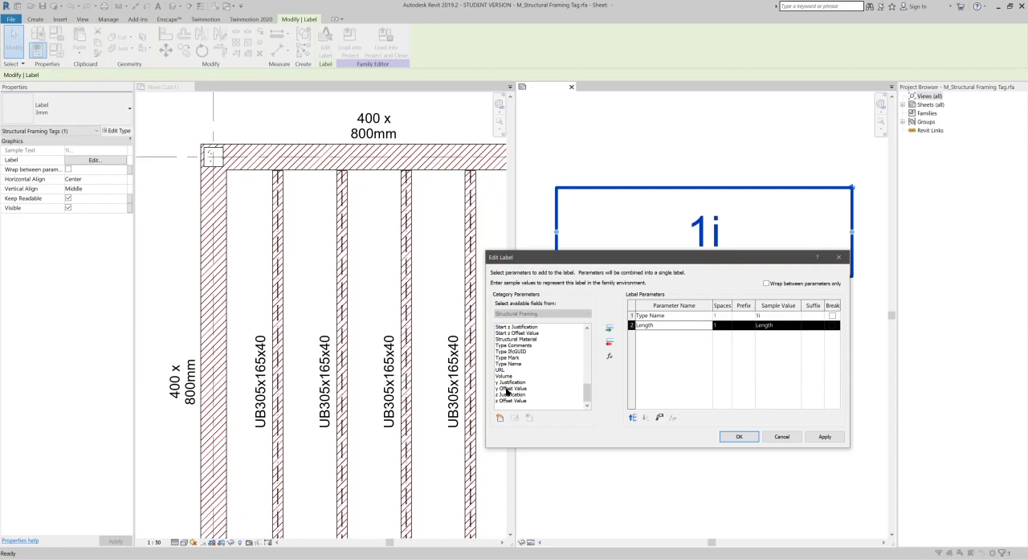
click(511, 376)
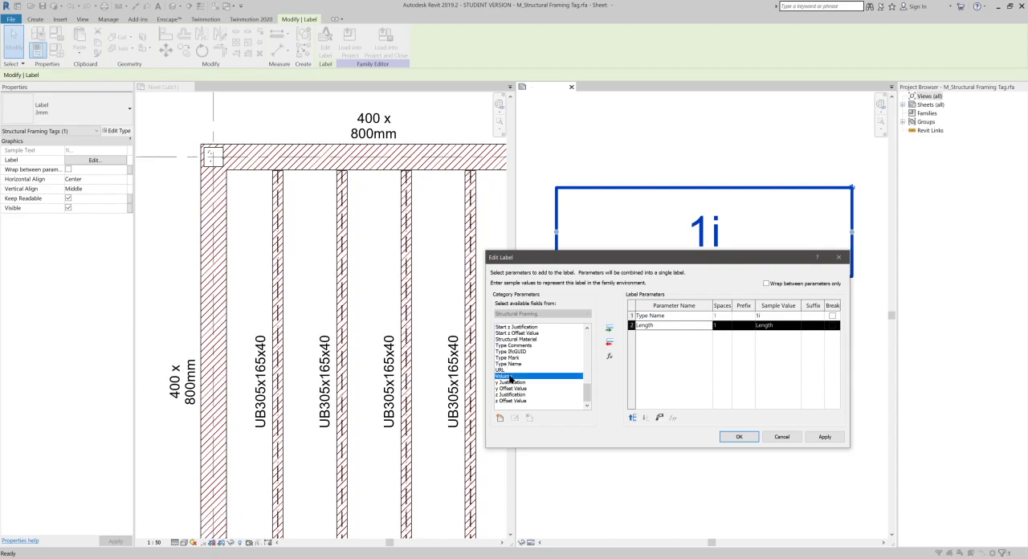
click(609, 328)
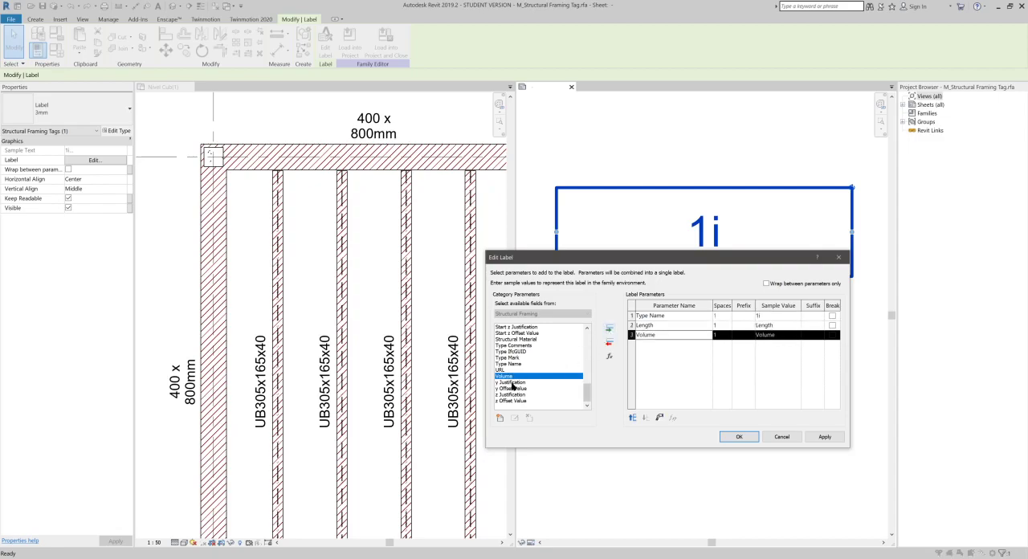
click(506, 358)
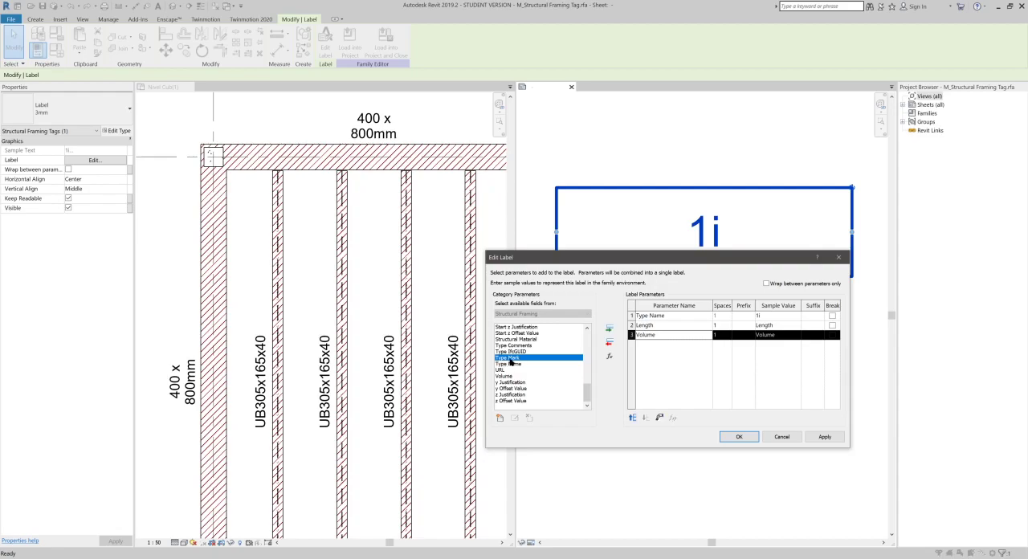
click(608, 328)
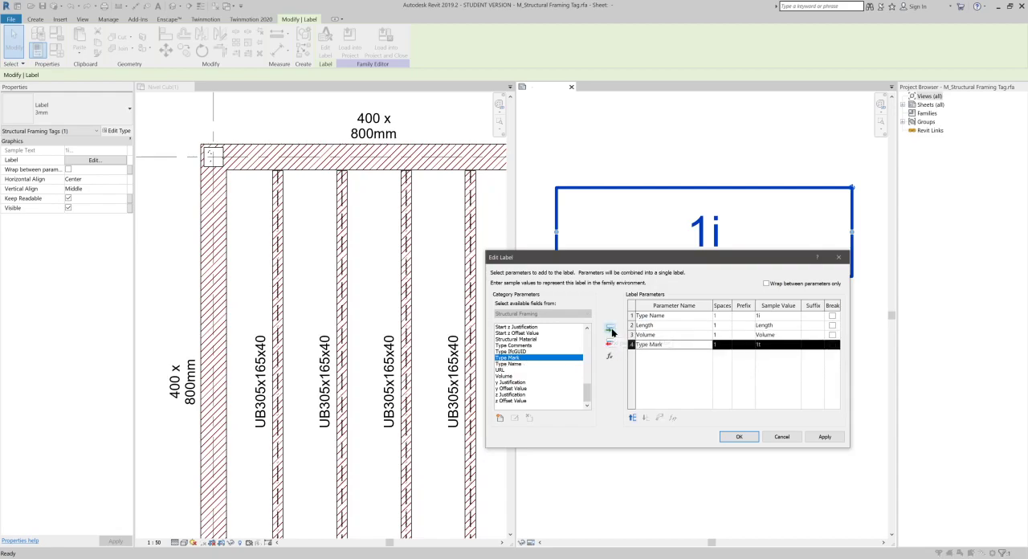
click(746, 436)
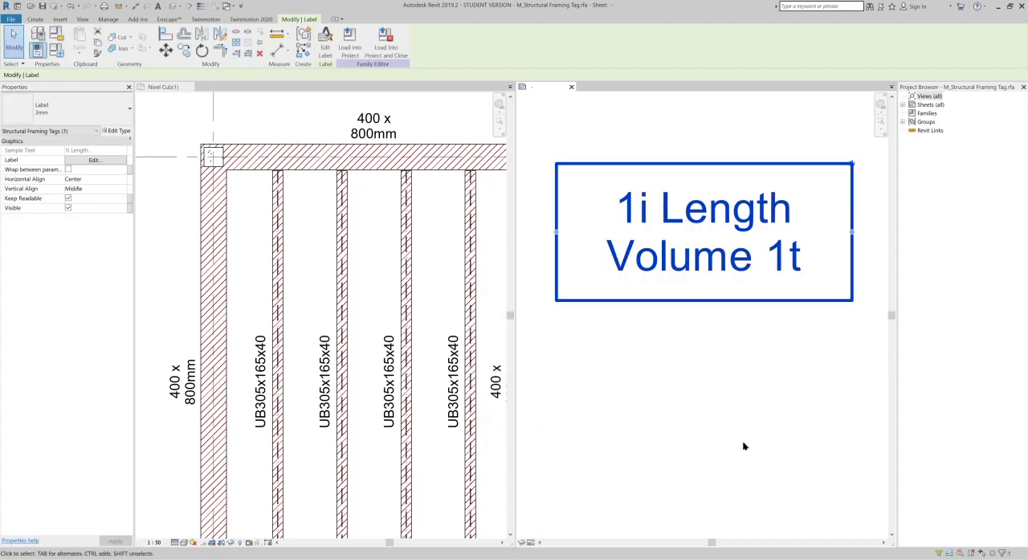
- Load the tag family into the project, overwriting the existing family, and check the tag above the upper concrete beam
click(351, 40)
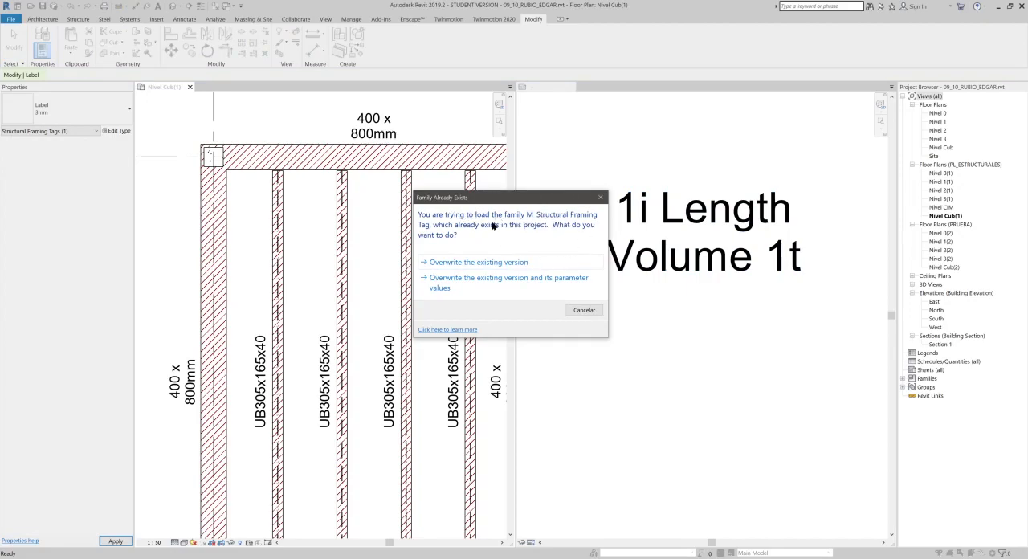
click(506, 275)
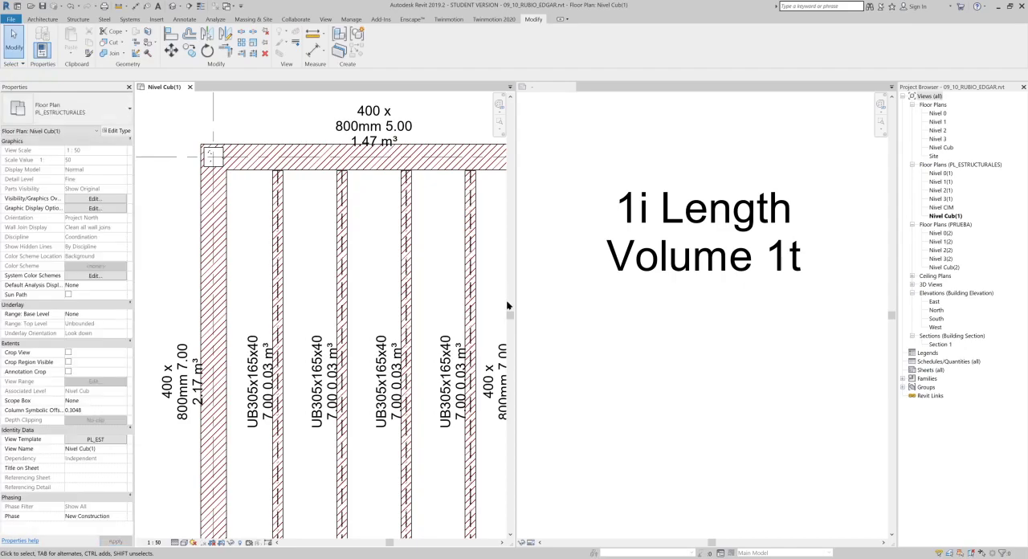
scroll(383, 406, up, 1)
scroll(383, 406, up, 1)
middle_drag(407, 233, 388, 491)
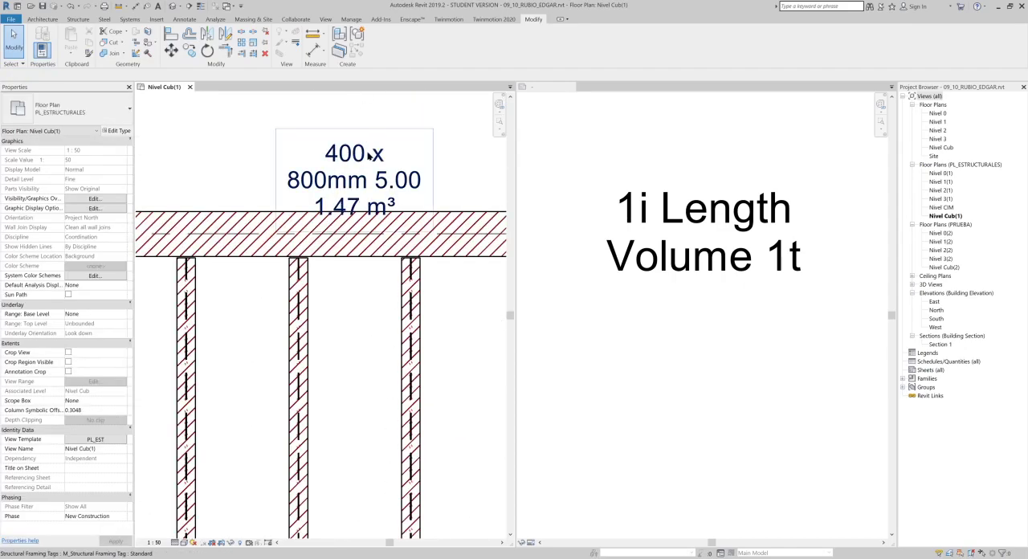
scroll(392, 194, down, 2)
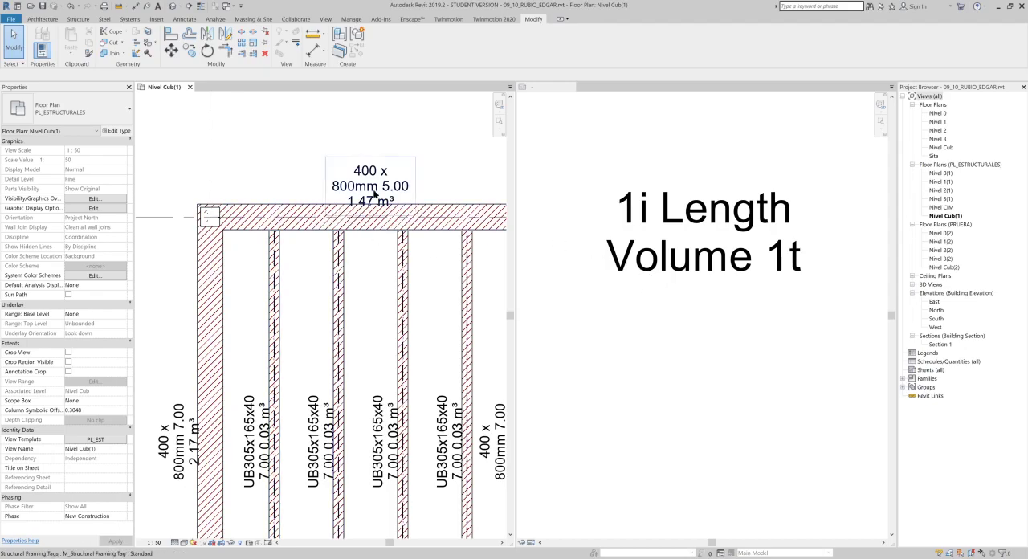
- Nudge the label slightly down in the tag family and duplicate its label type as 2mm
click(722, 347)
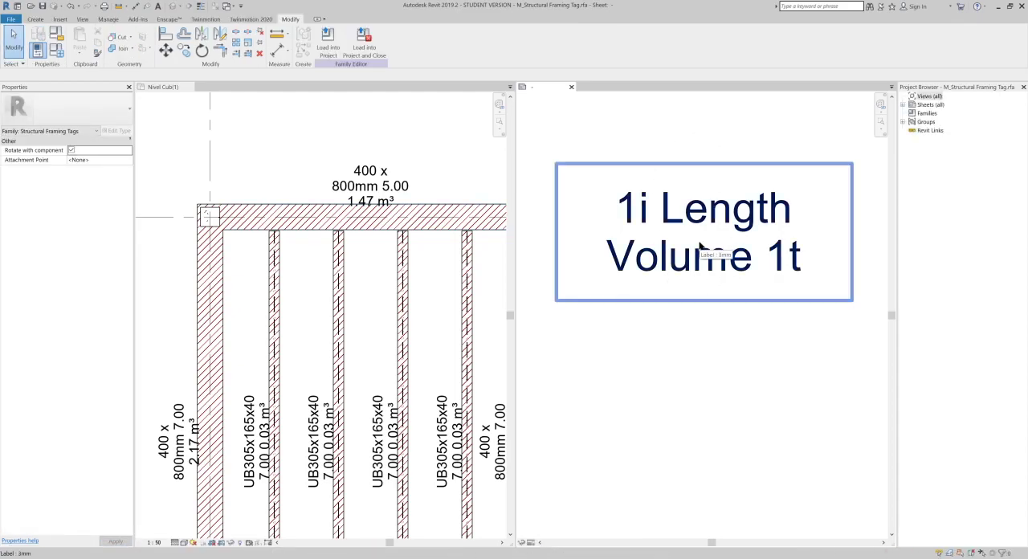
click(699, 247)
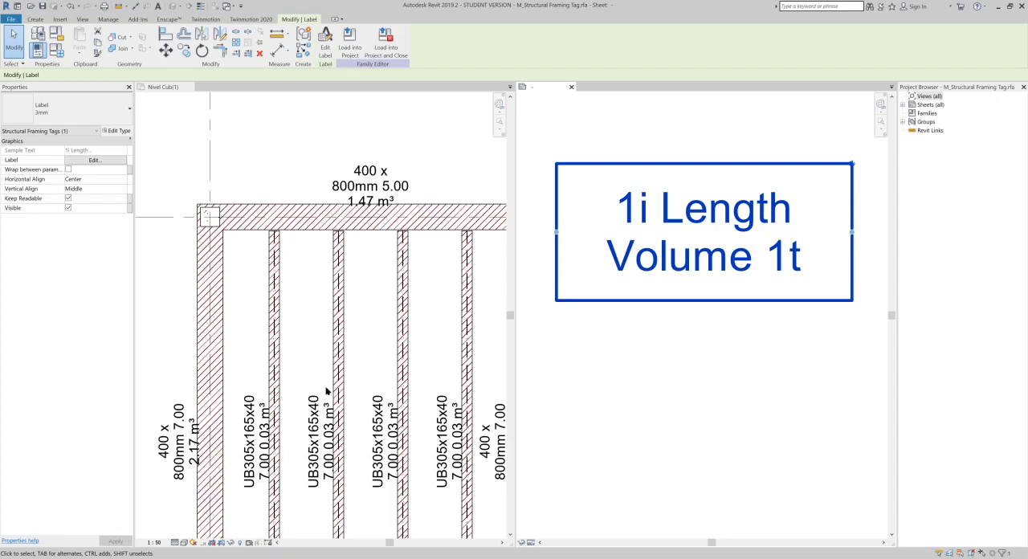
key(Down)
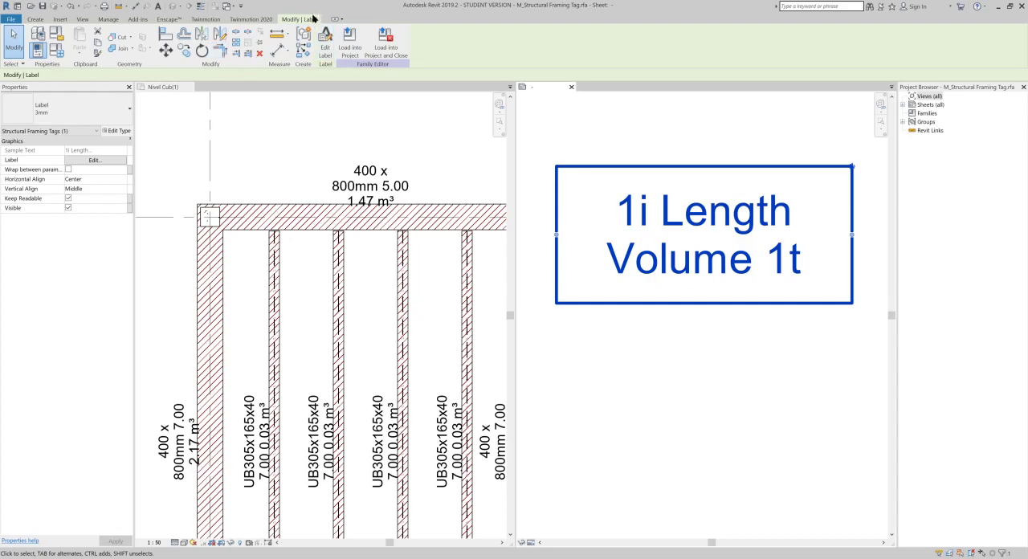
click(118, 133)
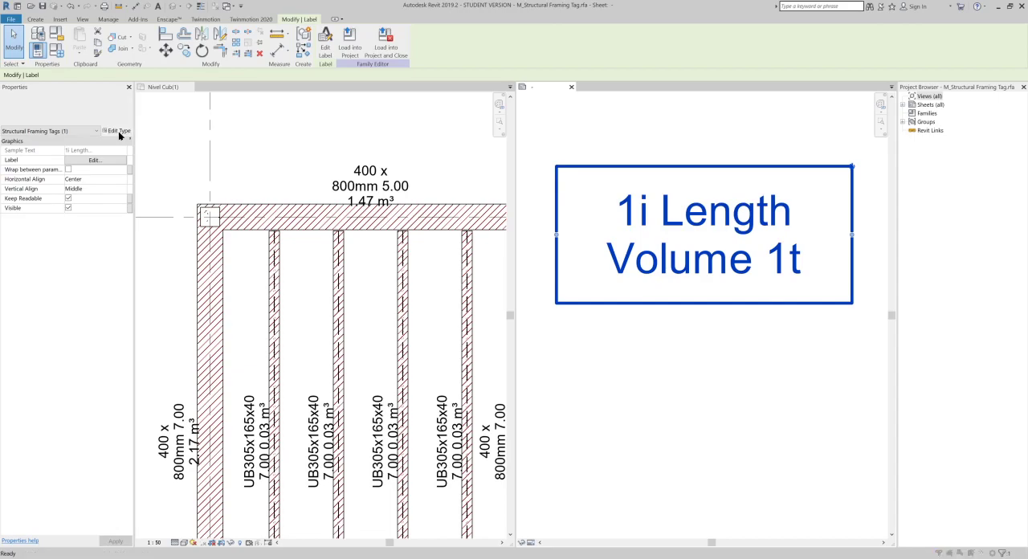
click(787, 222)
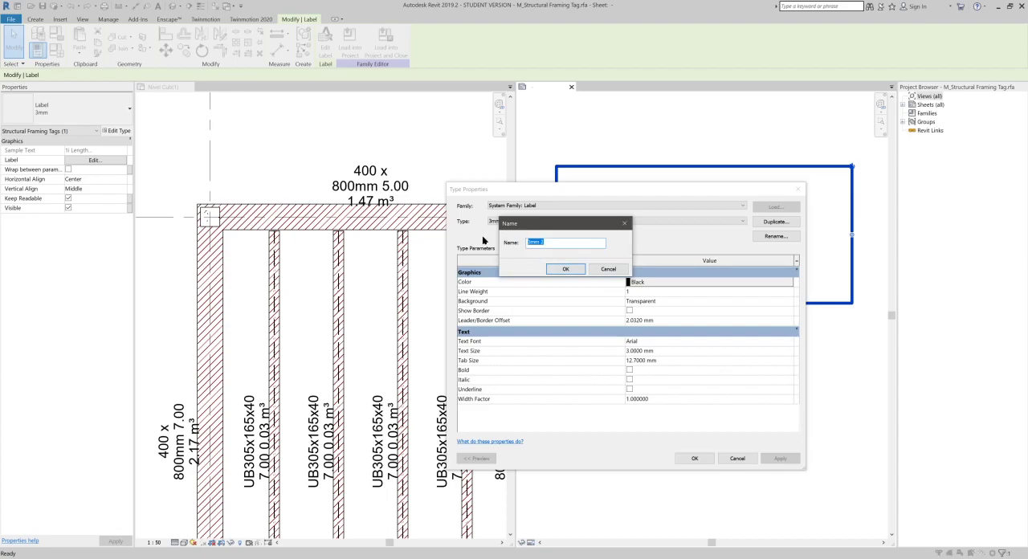
text(2mm)
click(565, 268)
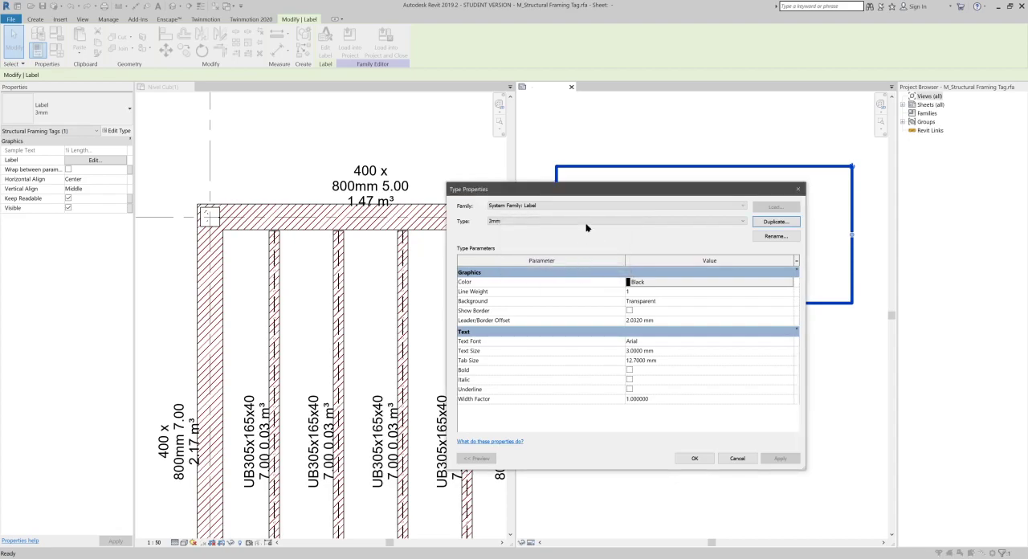
- Set the 2mm label type's colour to dark grey, RGB 081-081-081
drag(591, 196, 695, 134)
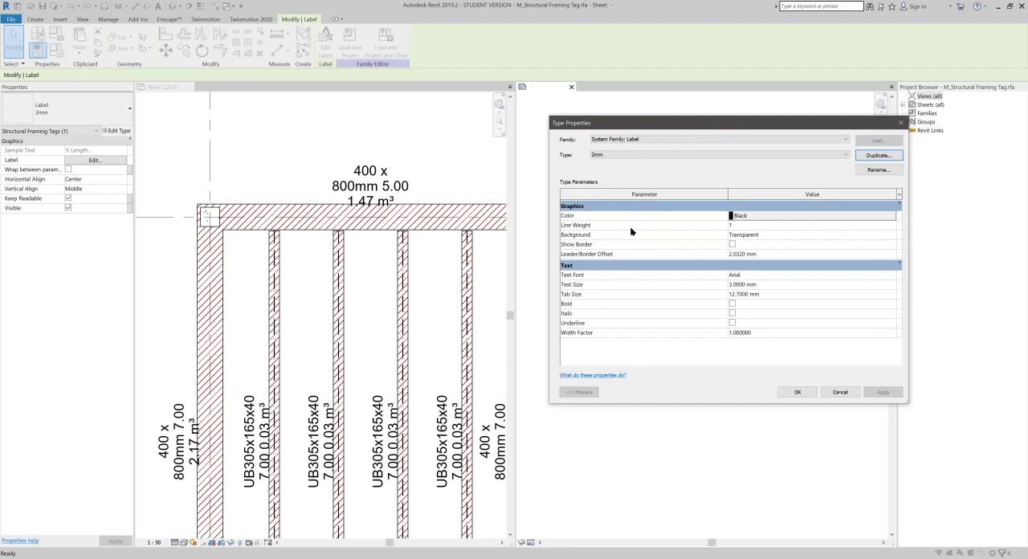
click(773, 216)
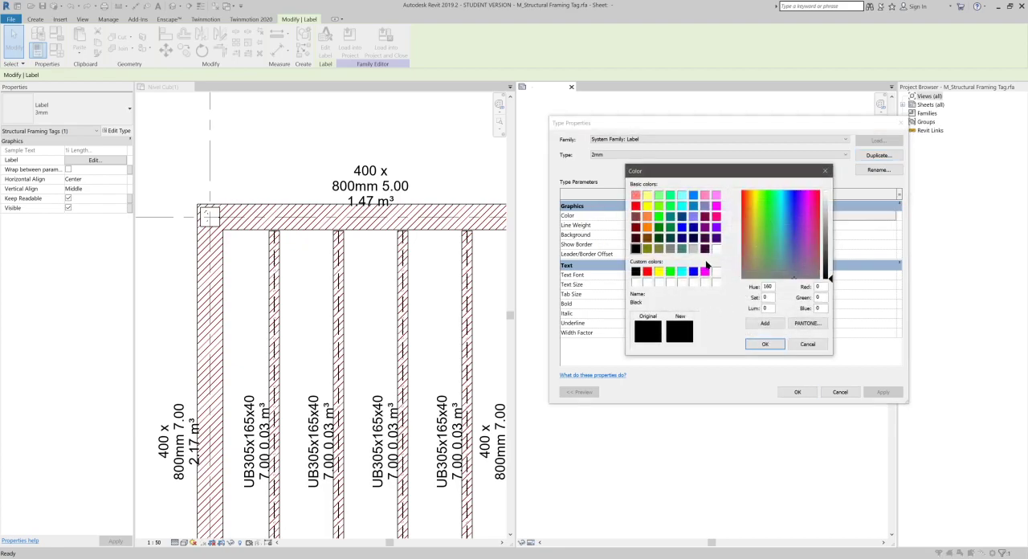
click(704, 249)
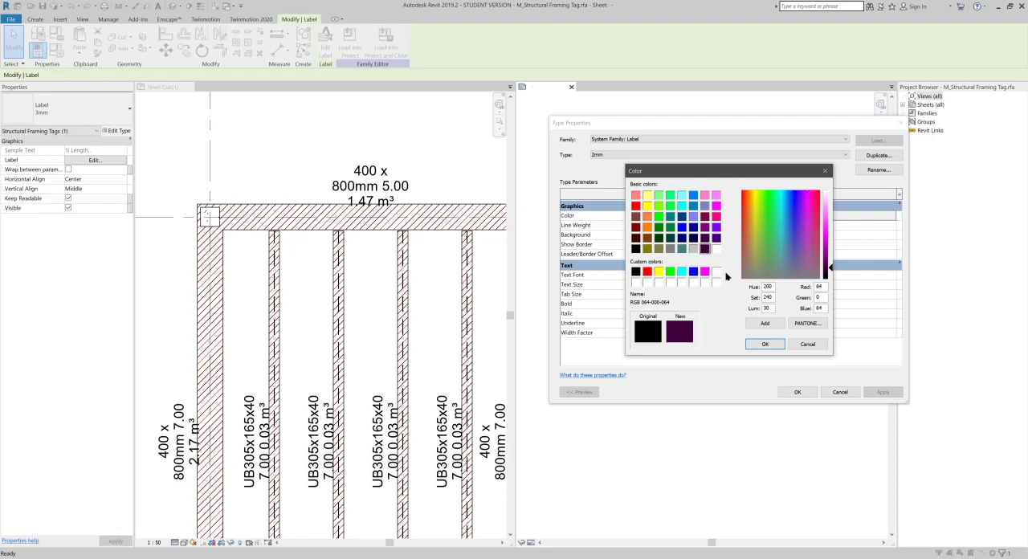
click(658, 249)
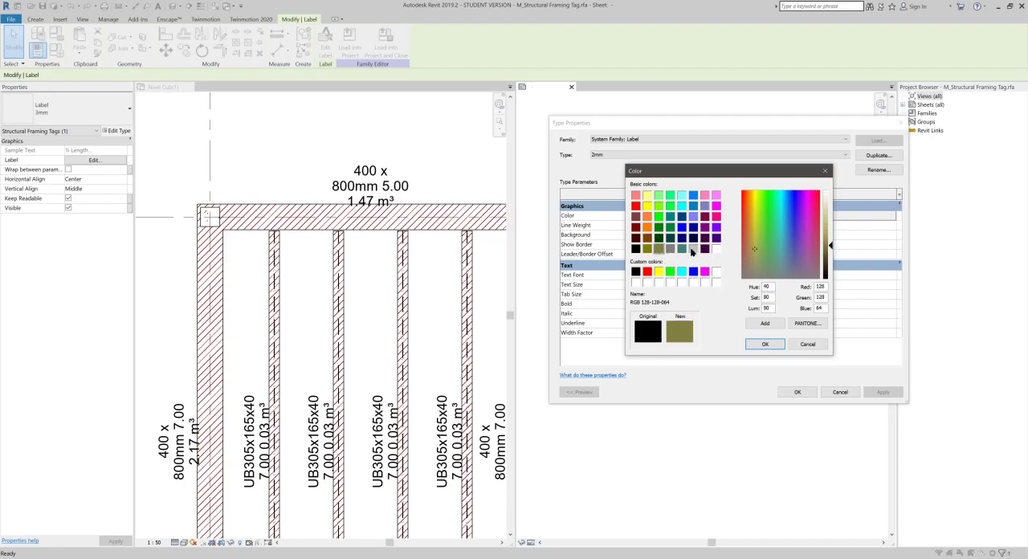
click(692, 249)
drag(832, 258, 830, 254)
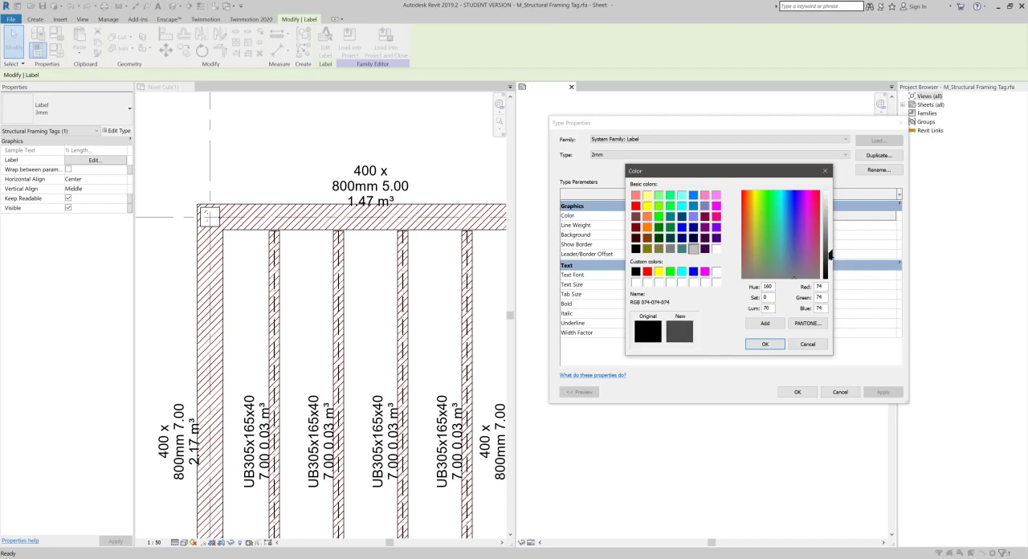
click(765, 345)
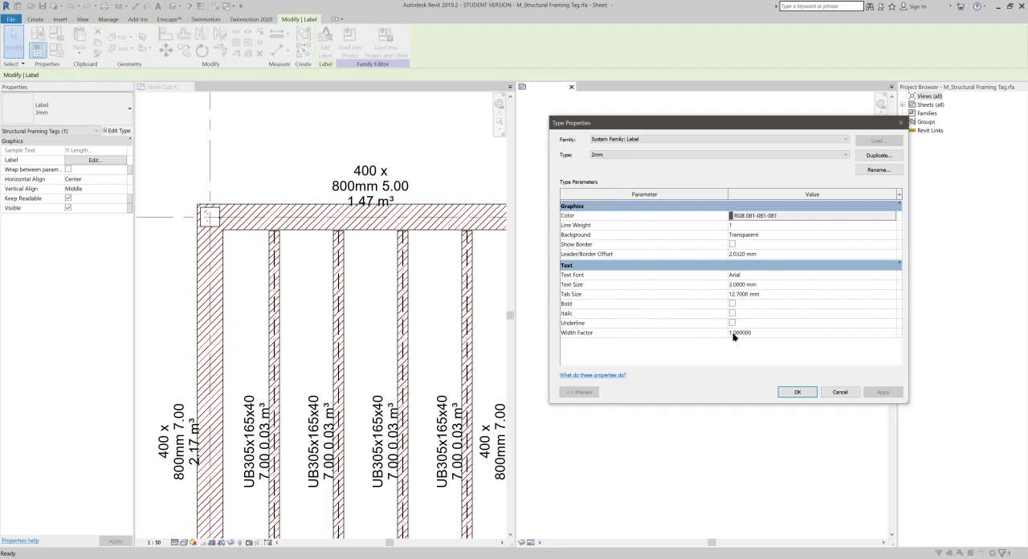
- Set the 2mm label type's text font to Arial Narrow and its text size to 2 mm
click(786, 275)
click(790, 277)
text(Narrow)
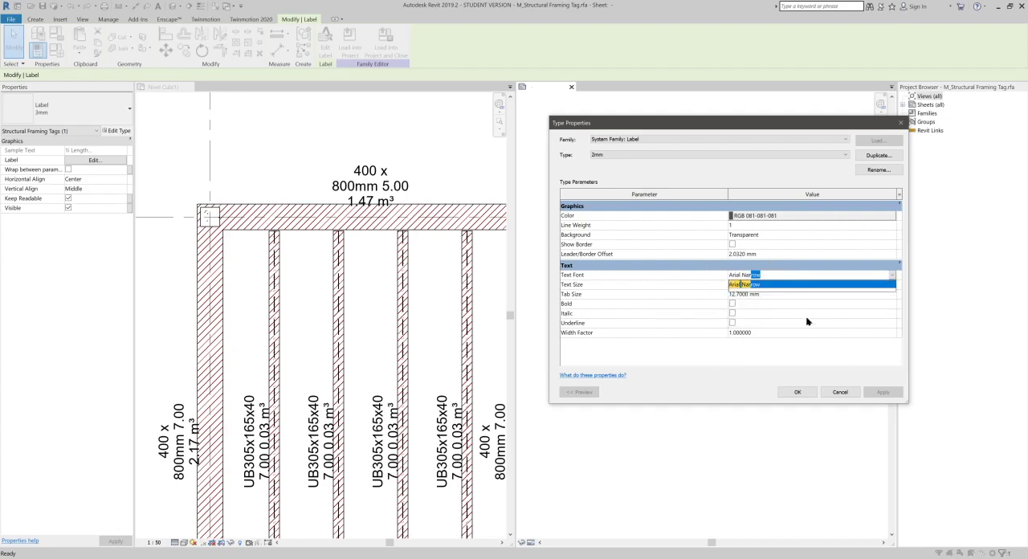
click(798, 358)
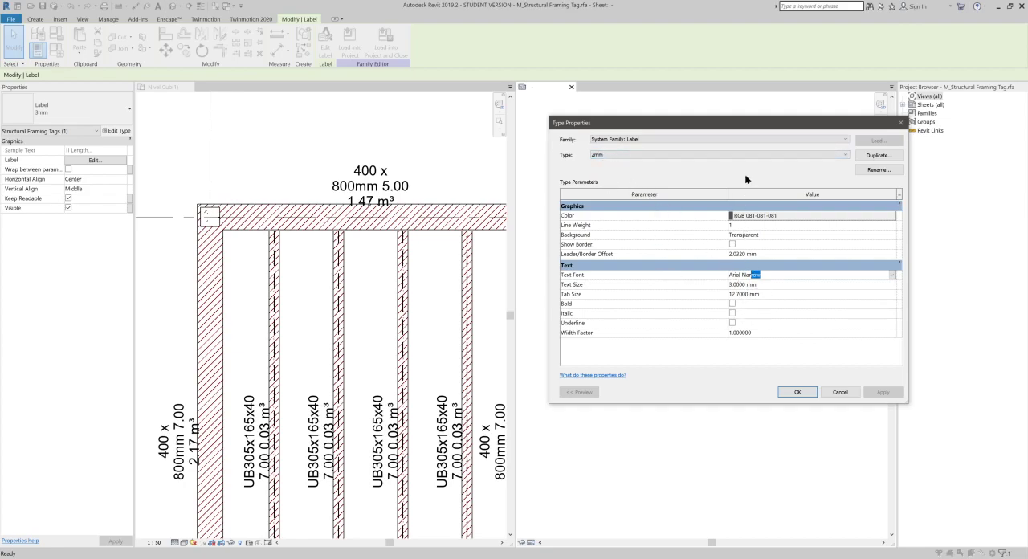
click(795, 283)
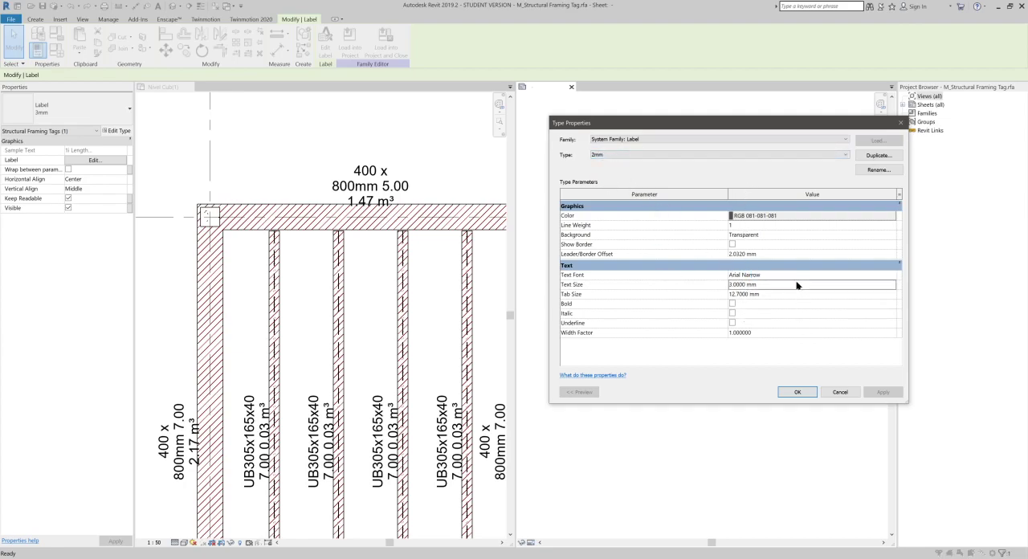
text(2)
key(Return)
click(795, 391)
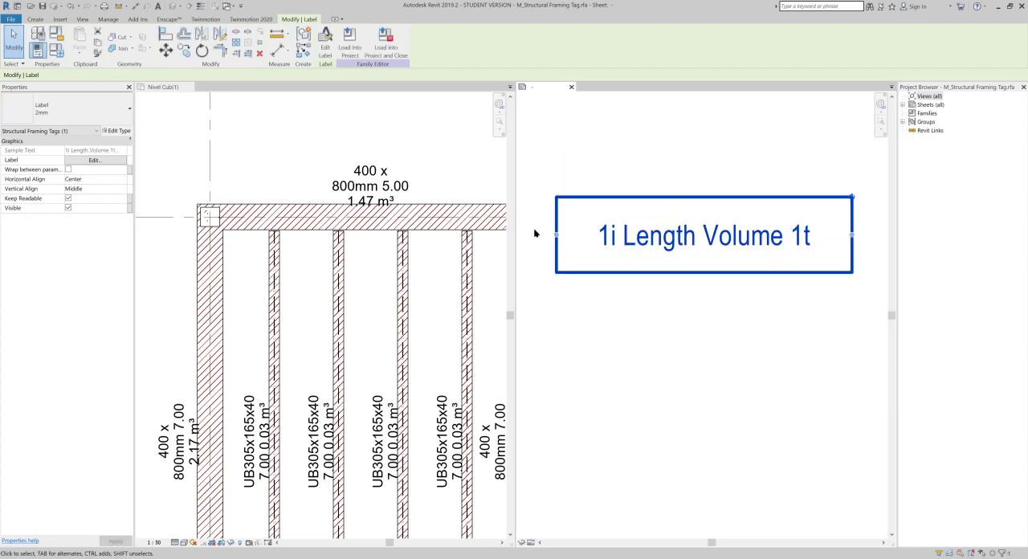
- Load the restyled tag family into the project, overwriting the existing version, and check the beam tags in the plan
click(350, 40)
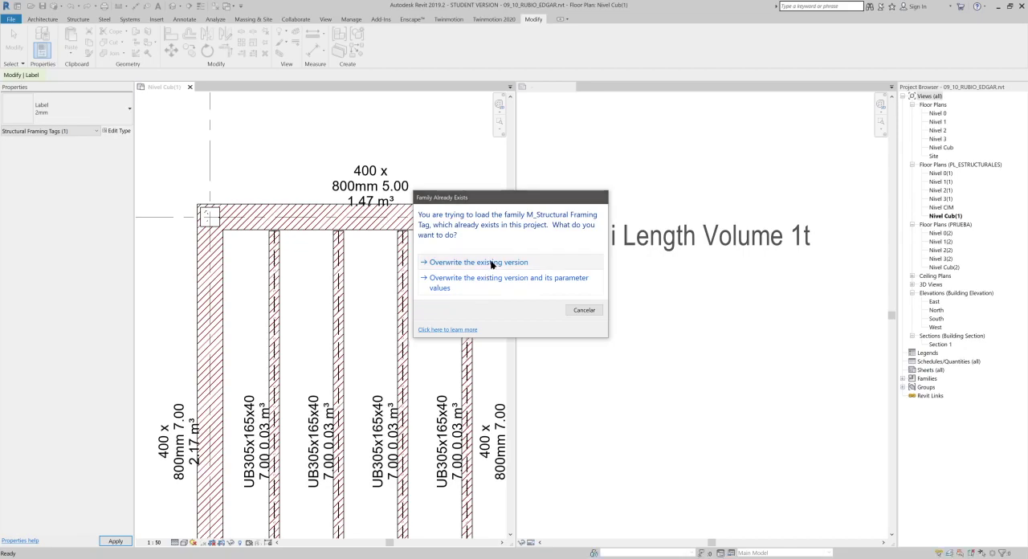
click(490, 263)
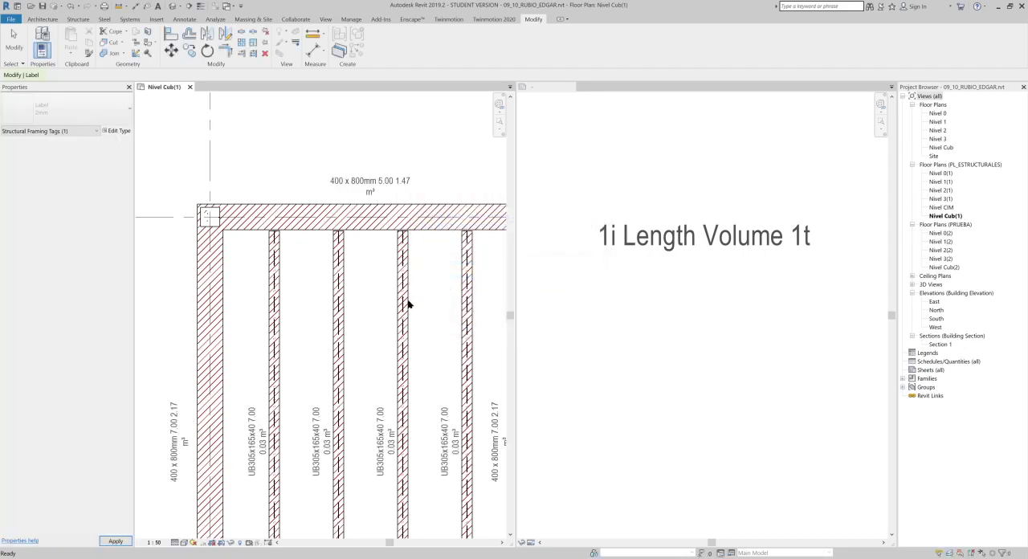
middle_drag(381, 403, 380, 379)
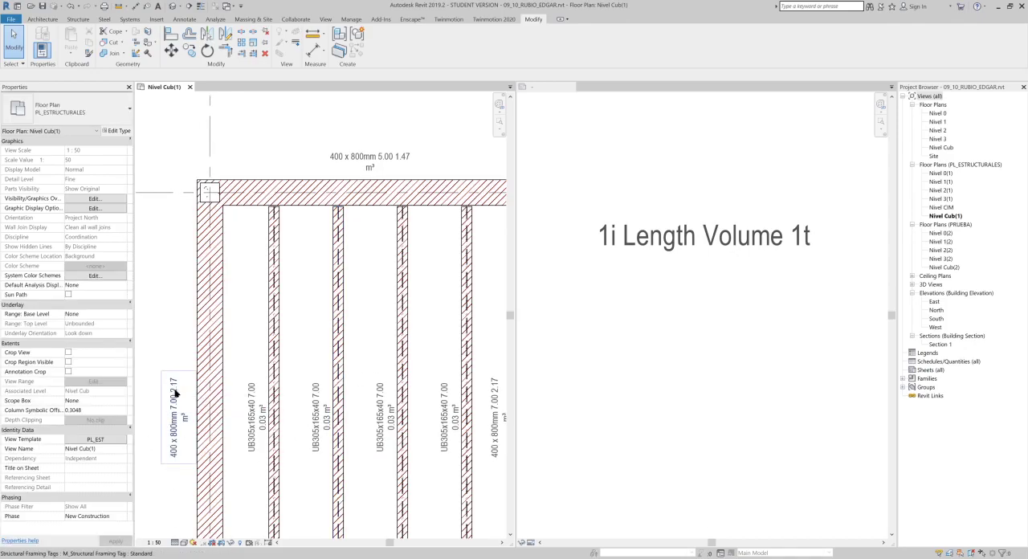
- Set the sample value of the tag label's Type Name parameter to "Viga X dimens"
click(691, 270)
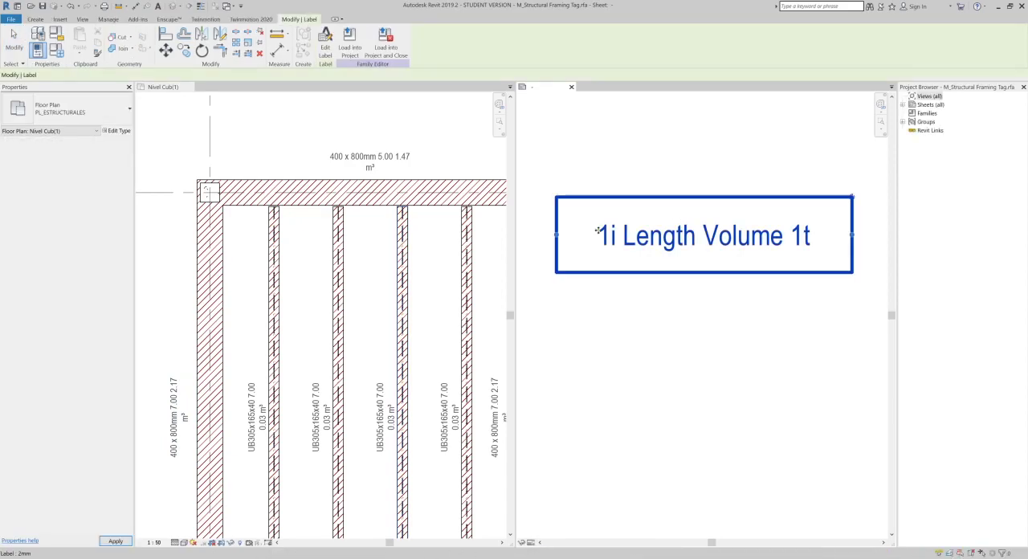
click(843, 237)
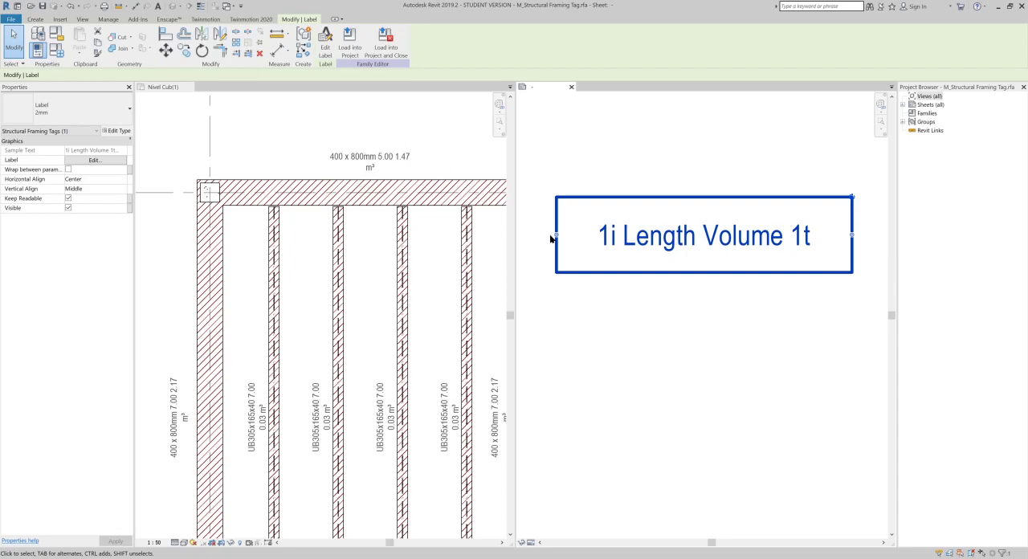
click(700, 322)
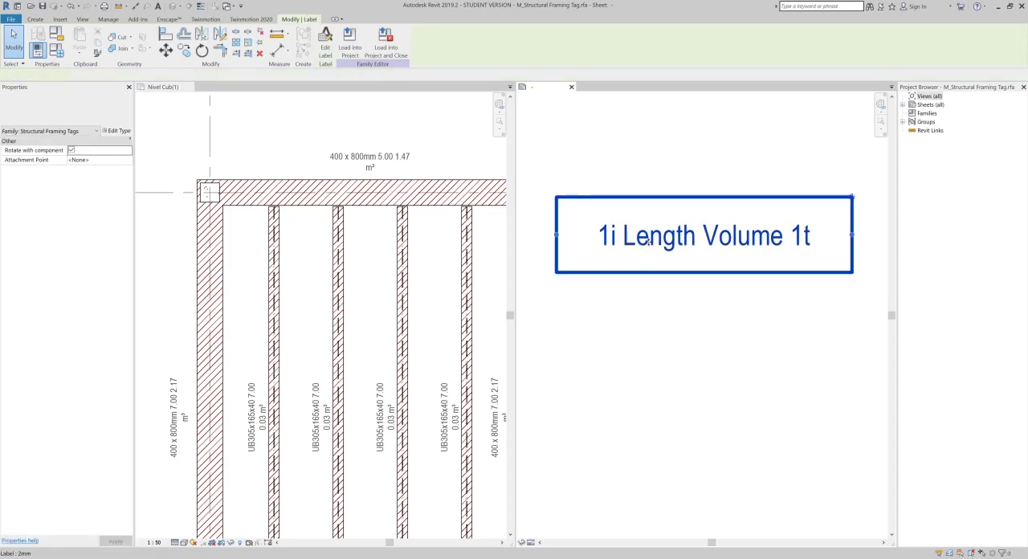
click(649, 237)
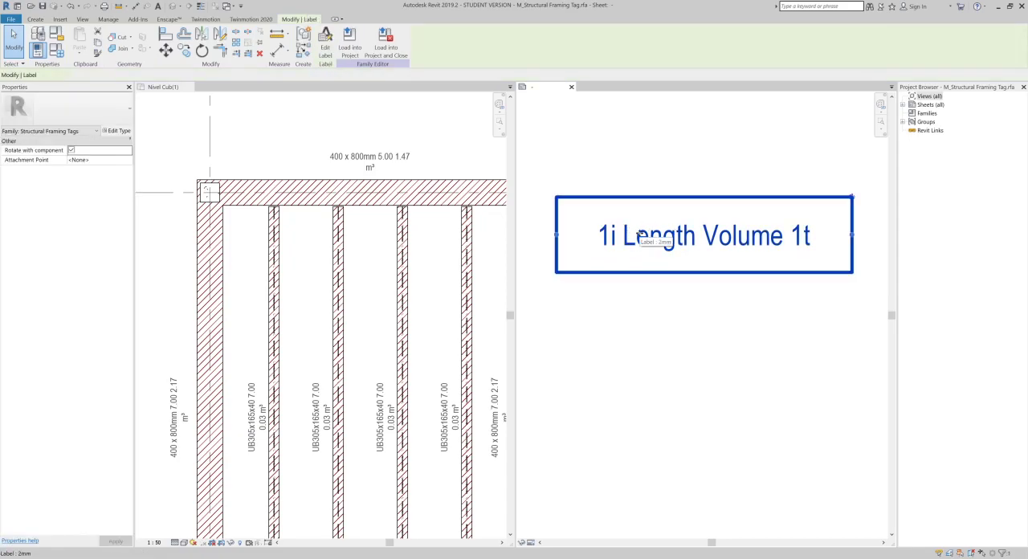
click(328, 52)
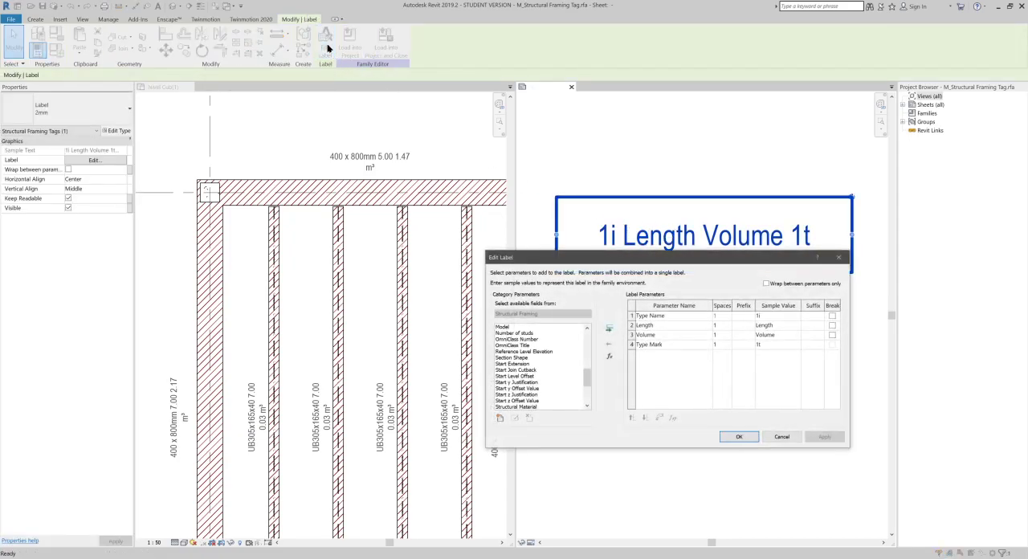
drag(649, 254, 318, 230)
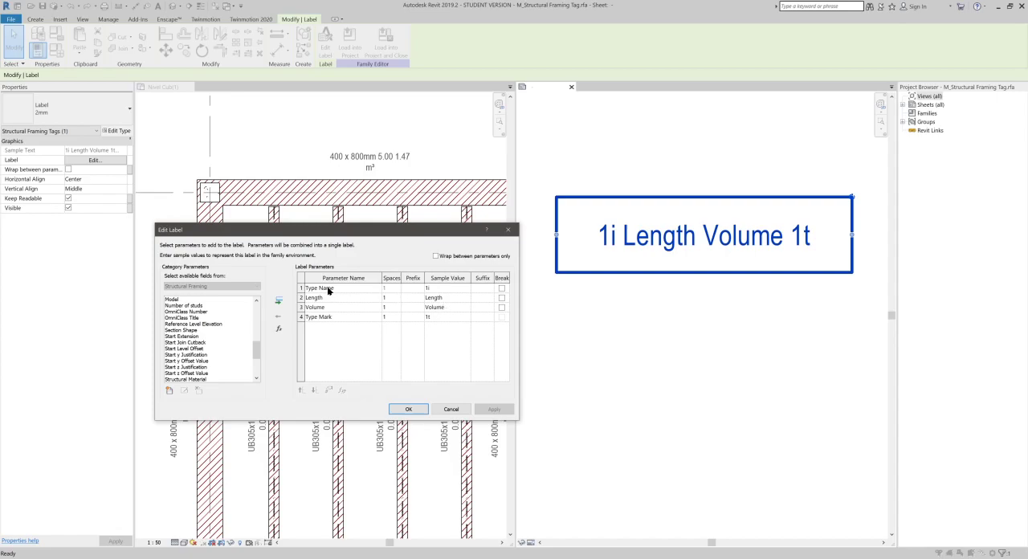
click(445, 288)
click(412, 413)
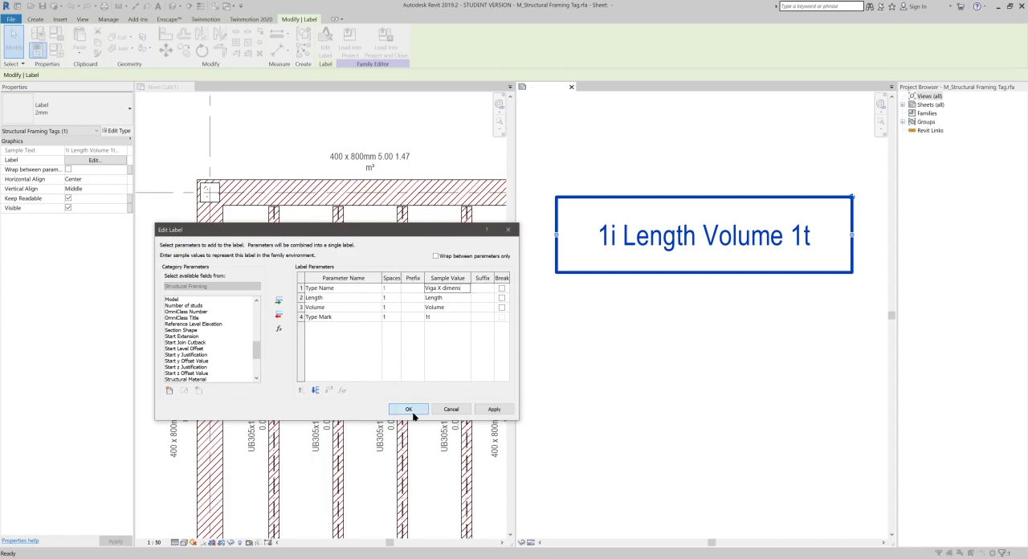
click(409, 410)
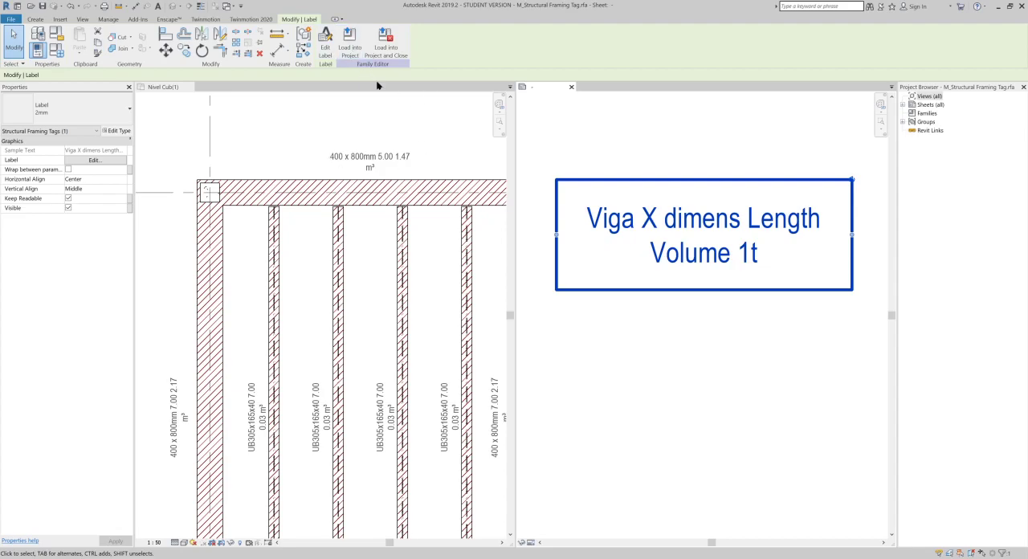
- Reload the tag family with the new sample value into the project, overwriting the existing version, and return to the family view
click(350, 49)
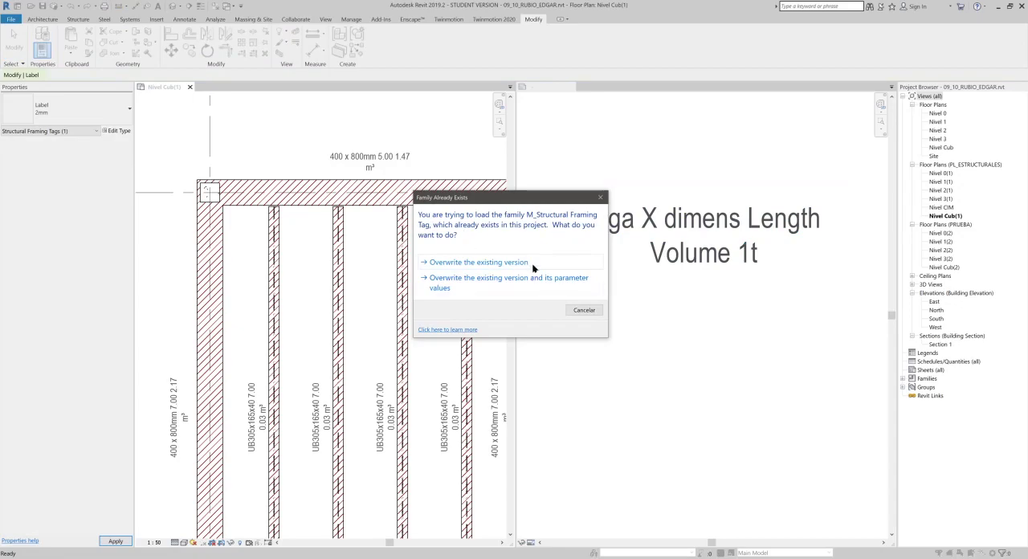
click(526, 262)
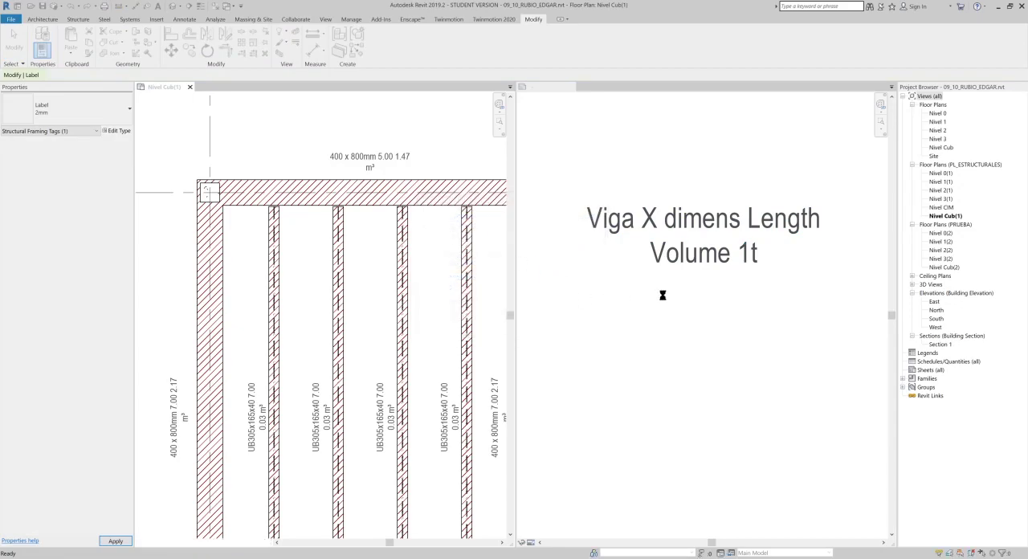
click(677, 304)
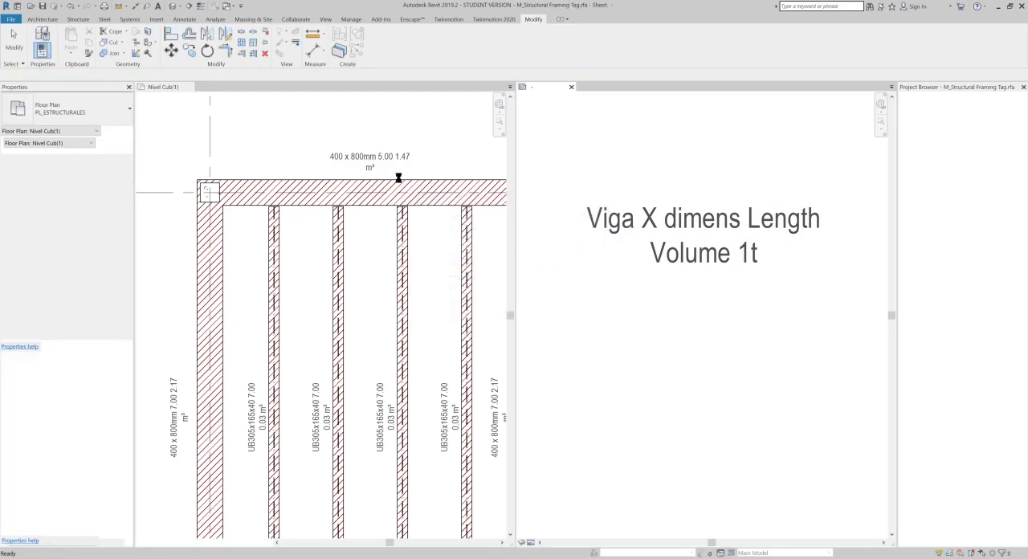
- Edit the tag label, giving the Type Name parameter the prefix "Dim:" and a line break after it
click(634, 210)
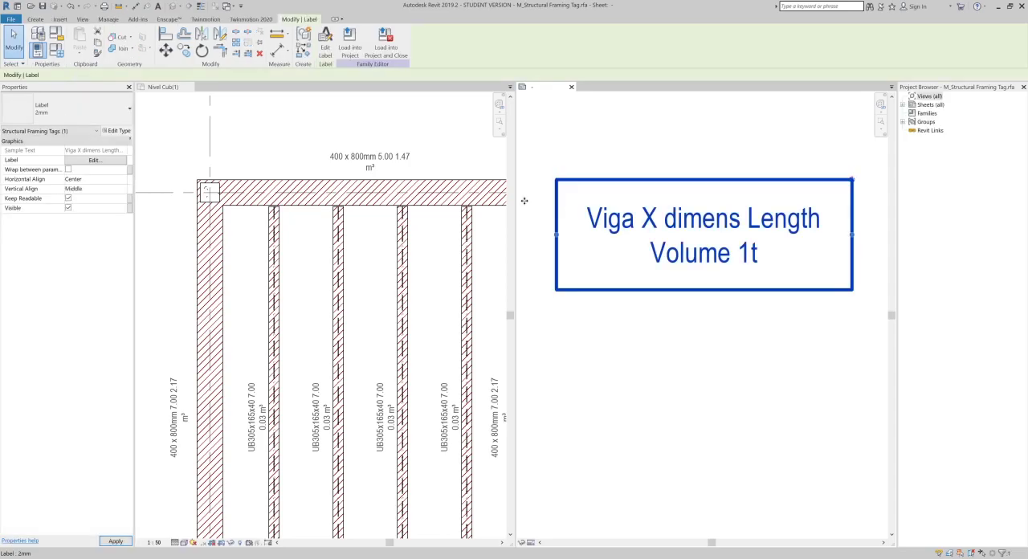
click(325, 45)
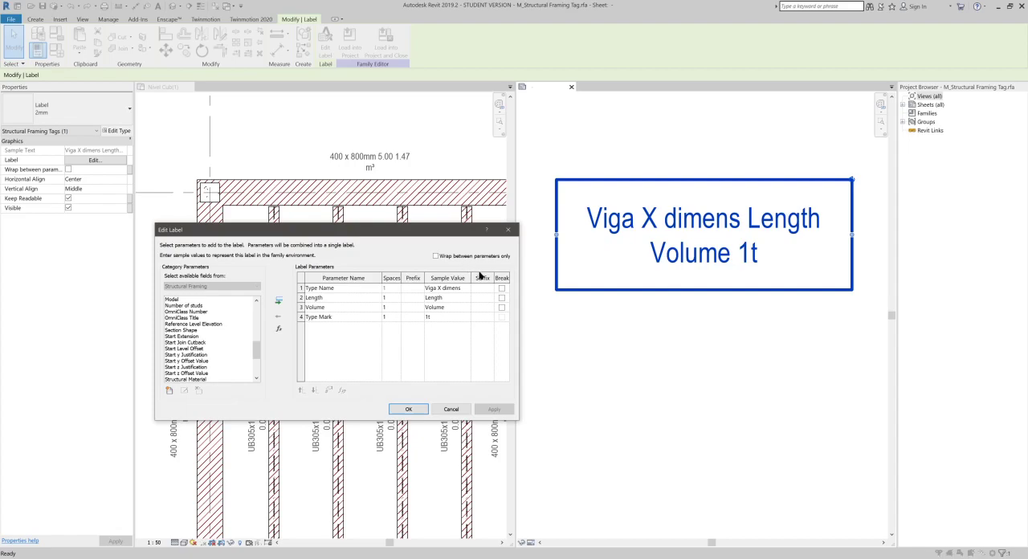
drag(437, 231, 445, 280)
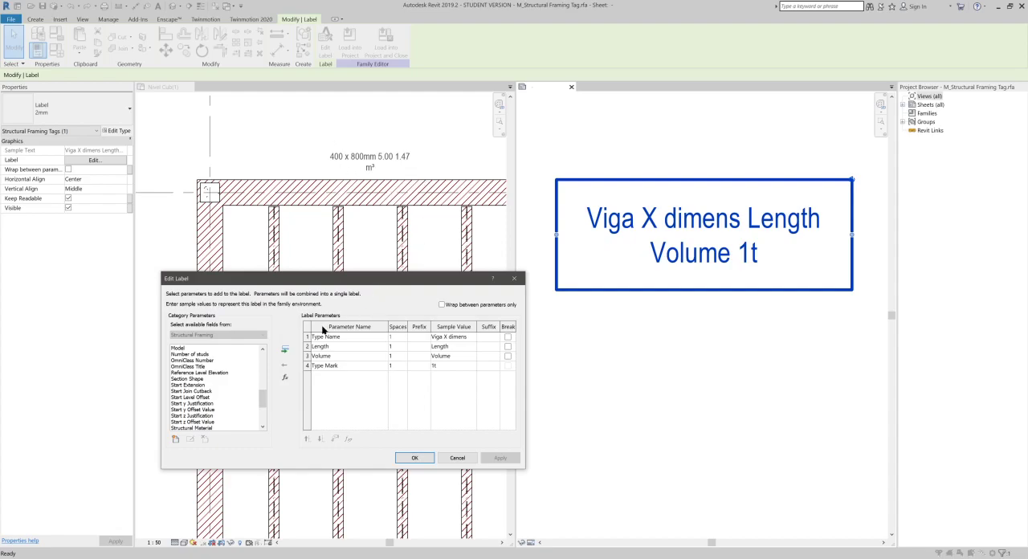
click(420, 338)
click(507, 338)
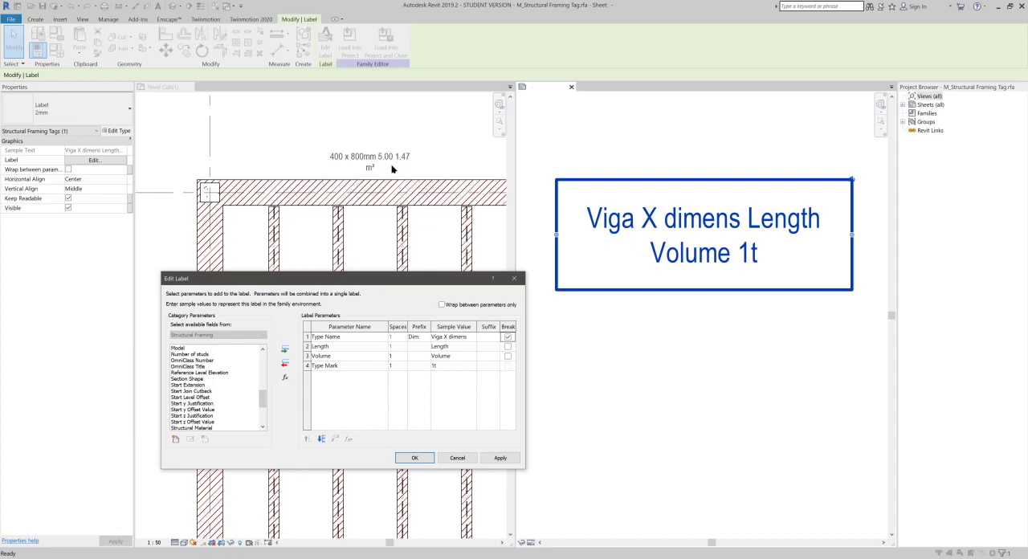
- Add prefixes "Long:", "Vol:" and "Tipo:" to Length, Volume and Type Mark, suffix "m" to Length, and line breaks after Length and Volume
click(414, 348)
click(508, 359)
click(417, 367)
click(499, 458)
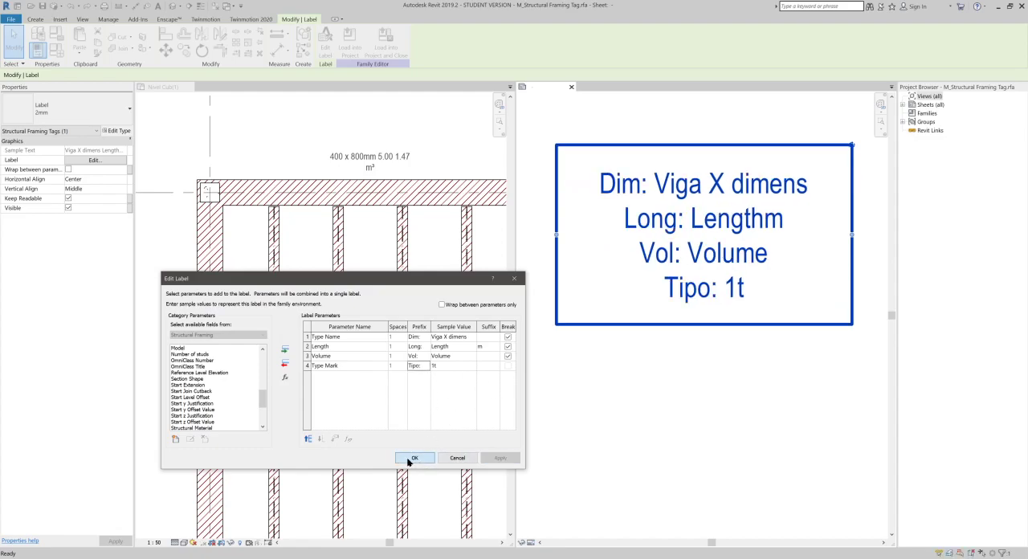
click(411, 457)
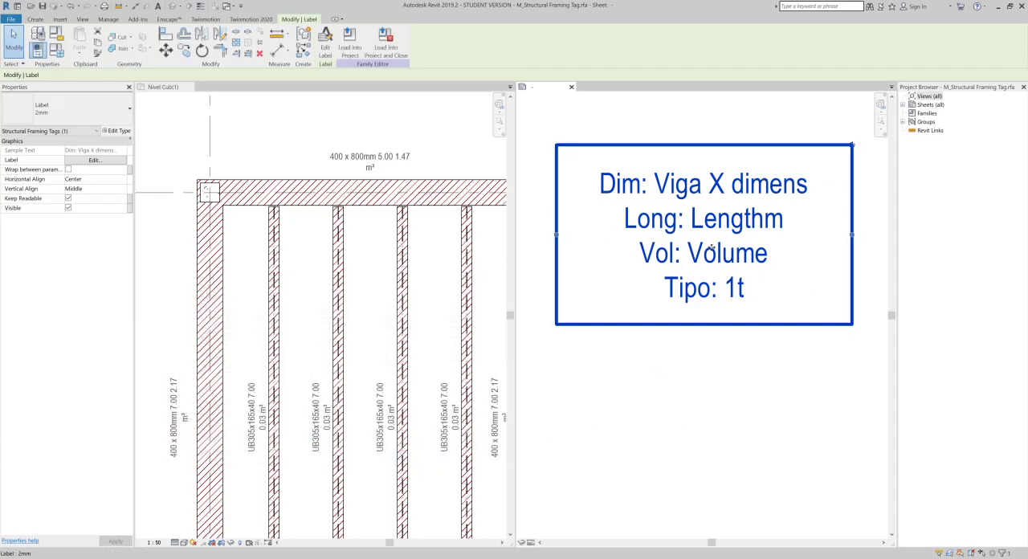
- Load the tag family with prefixes into the project, overwriting the existing one, and inspect the tag beside a vertical concrete beam
click(349, 42)
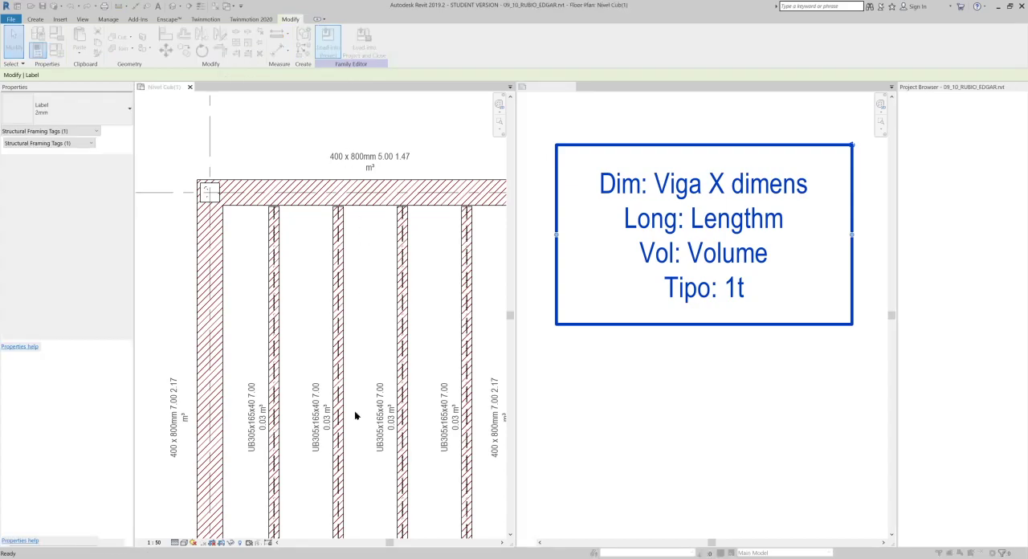
click(489, 281)
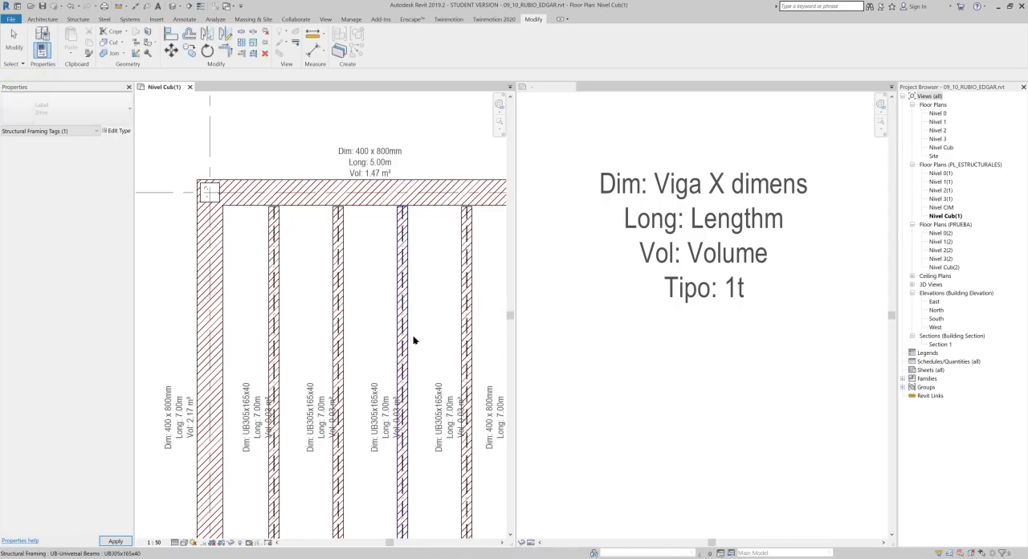
middle_drag(419, 360, 223, 376)
middle_drag(334, 358, 168, 375)
middle_drag(408, 353, 385, 205)
scroll(426, 302, up, 1)
scroll(378, 305, up, 3)
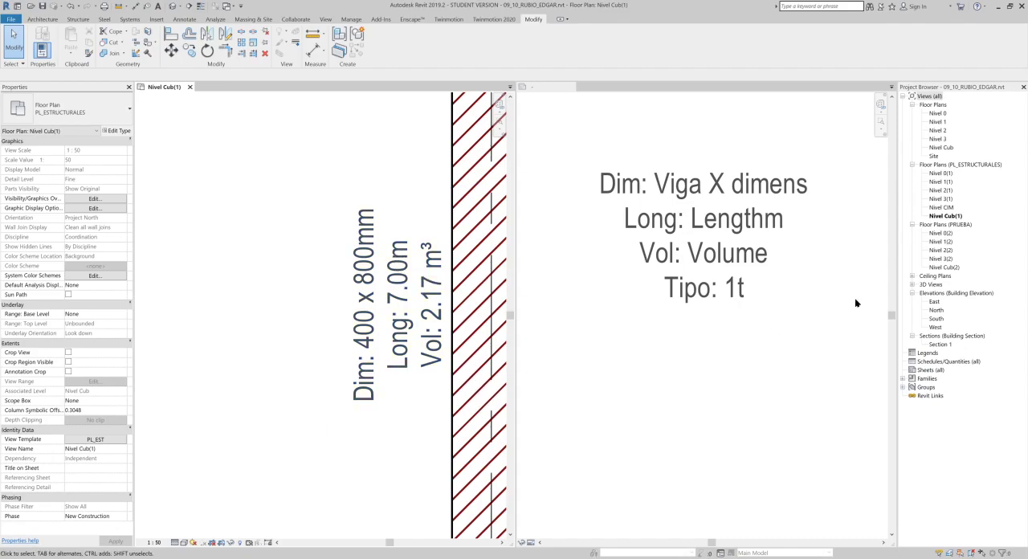
middle_drag(384, 318, 328, 317)
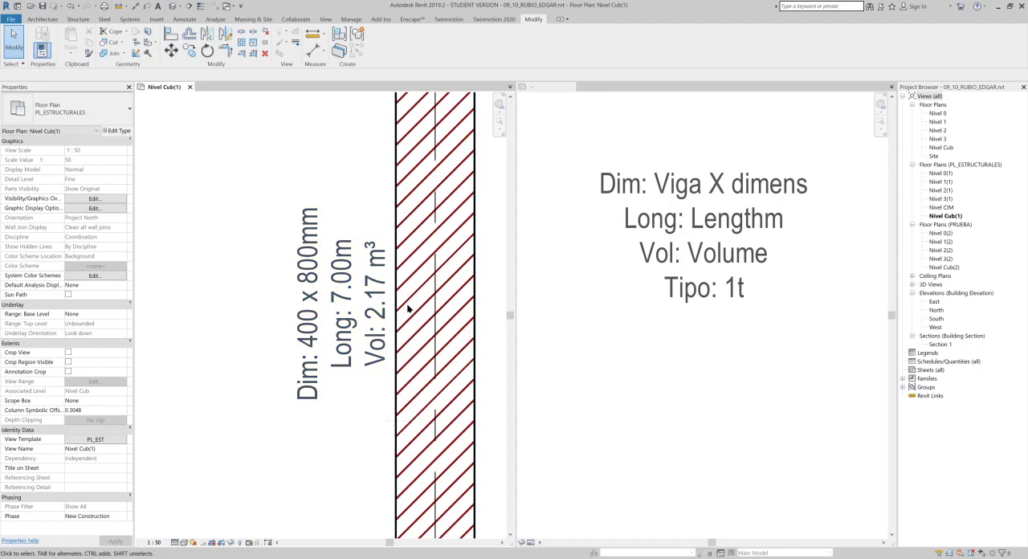
scroll(408, 309, down, 5)
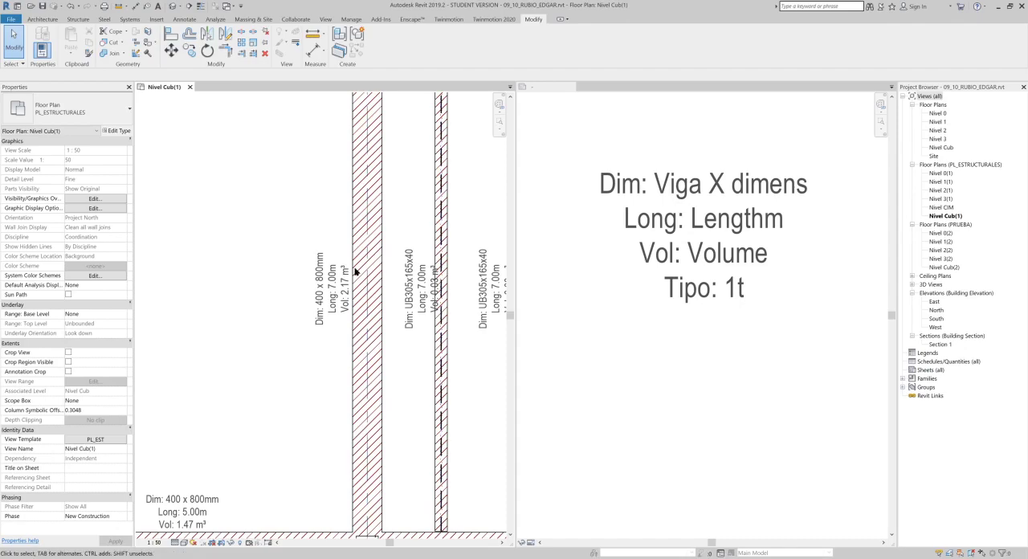
- Set the Type Mark of the vertical concrete beam's 400 x 800mm type to V-01
click(371, 222)
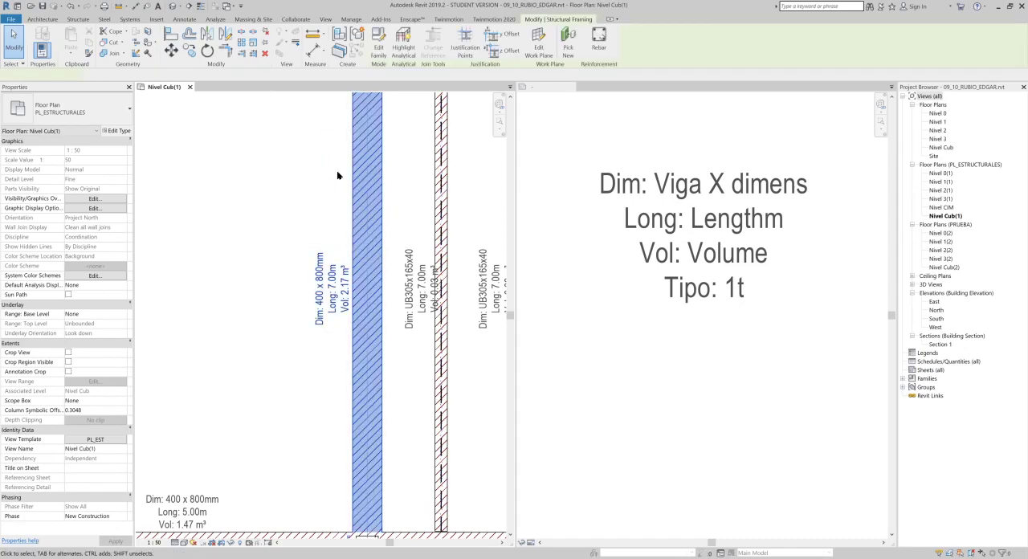
click(119, 132)
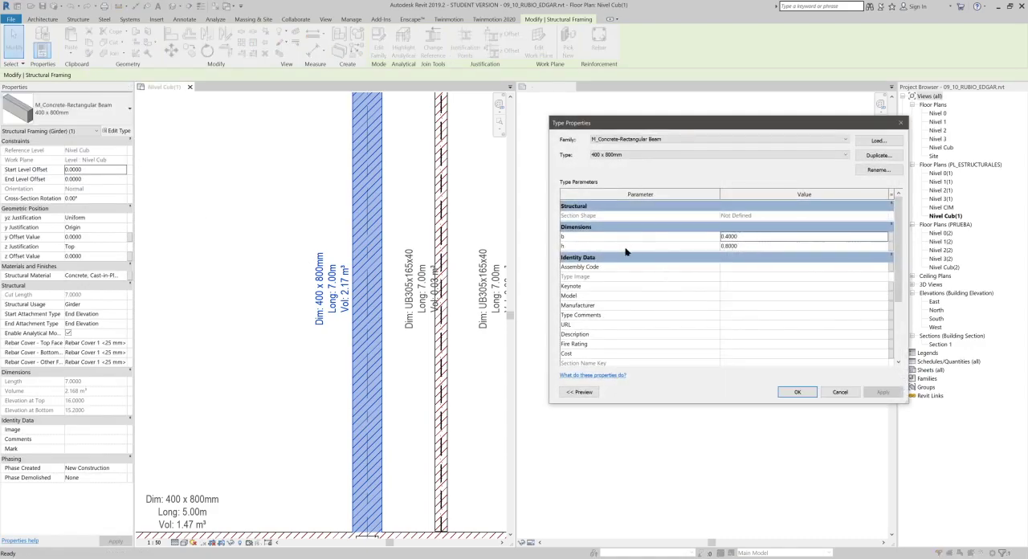
click(579, 258)
click(577, 257)
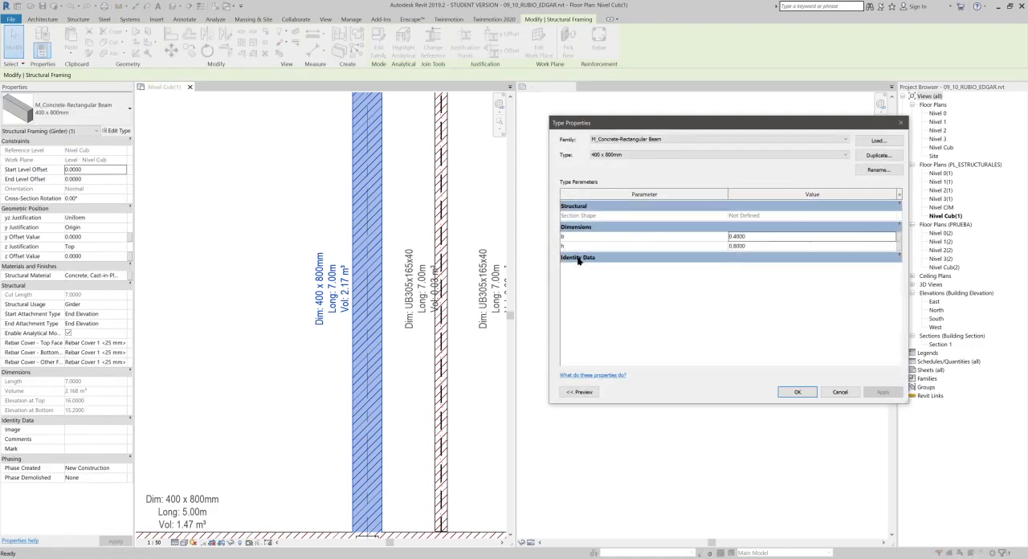
click(577, 258)
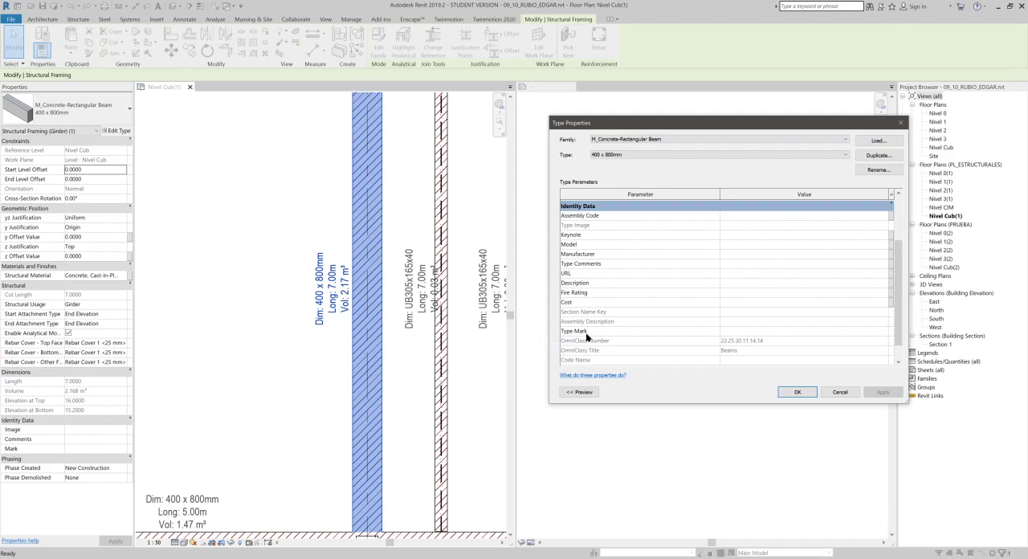
drag(813, 127, 762, 81)
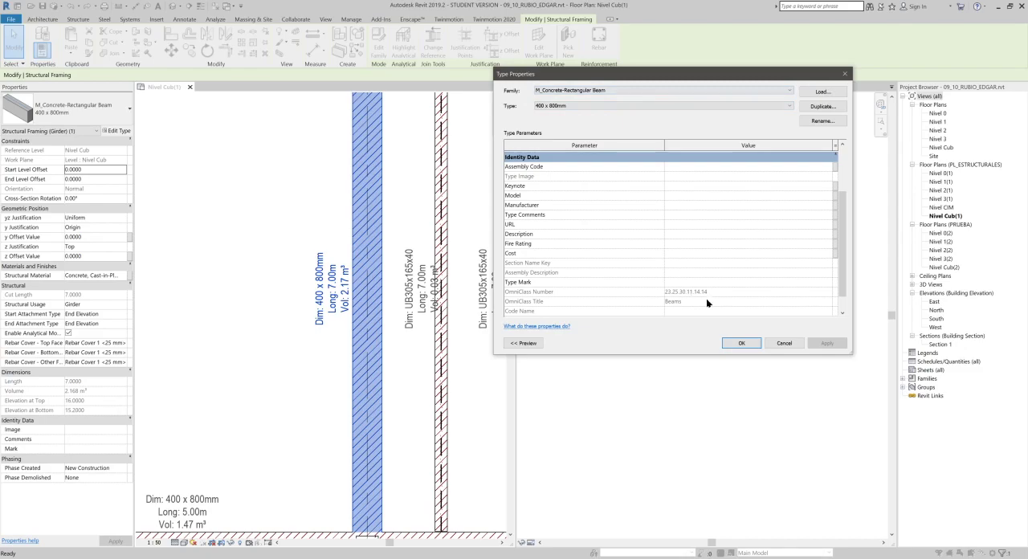
click(675, 282)
click(750, 343)
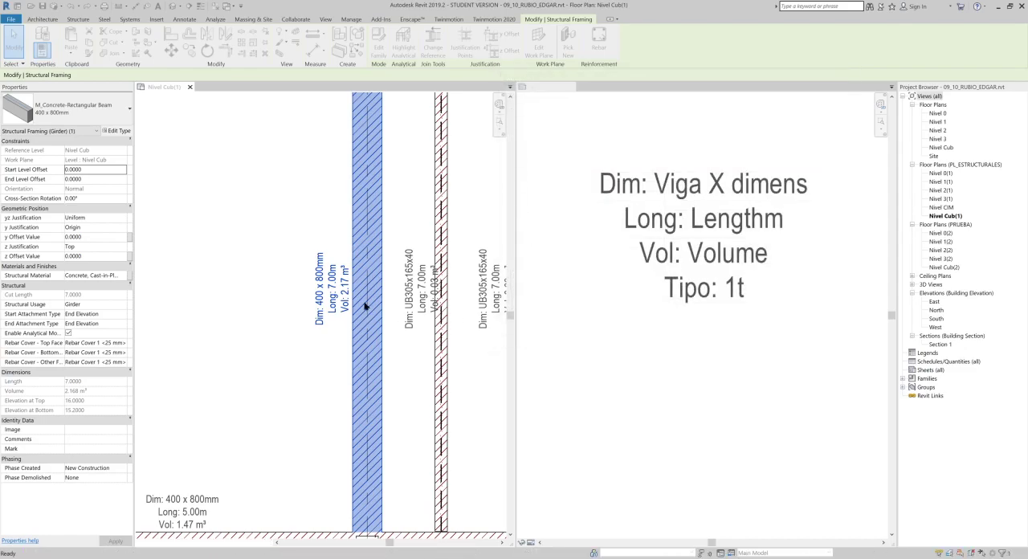
- Examine the concrete beam tags across the plan for their type line and their position relative to the beams
middle_drag(364, 339, 404, 255)
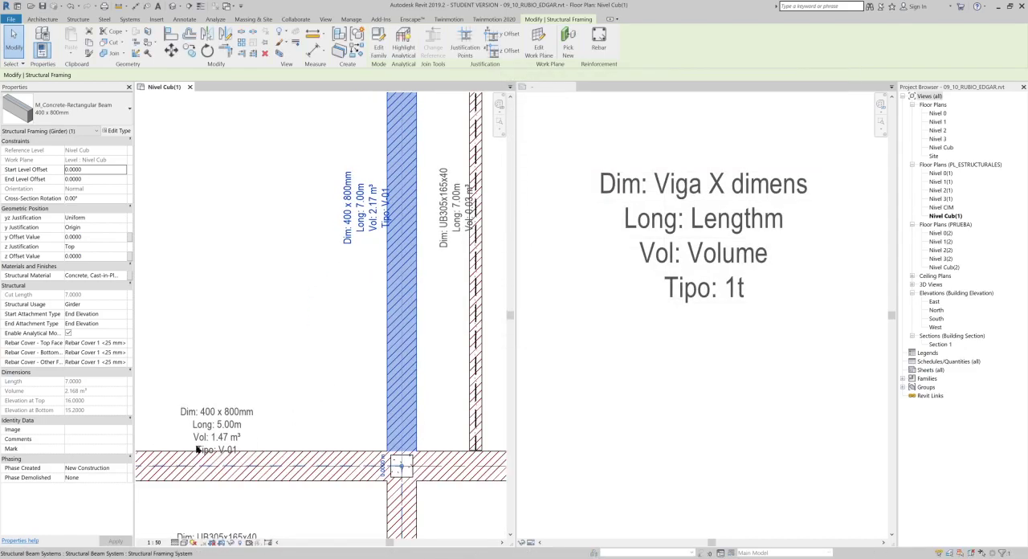
scroll(198, 448, up, 1)
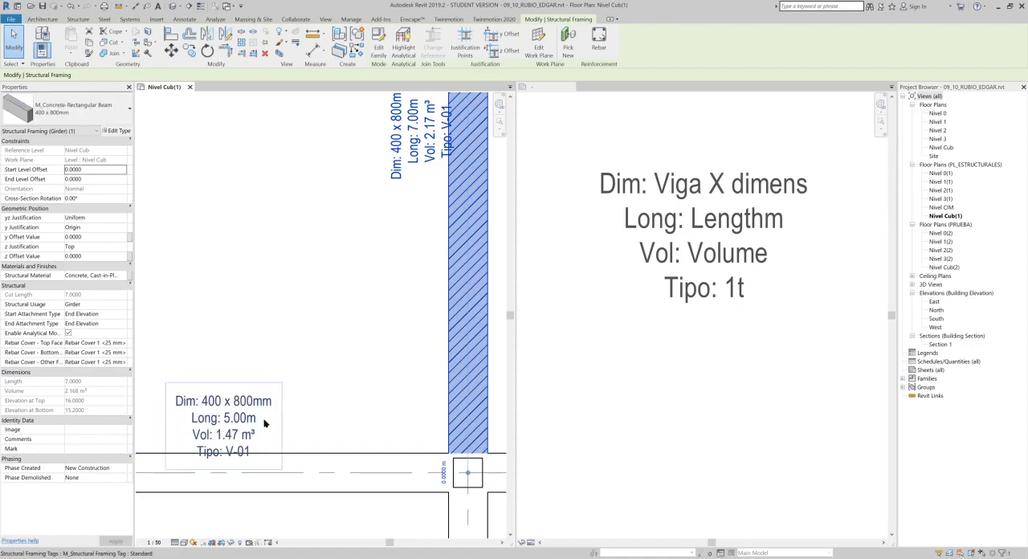
scroll(265, 409, down, 3)
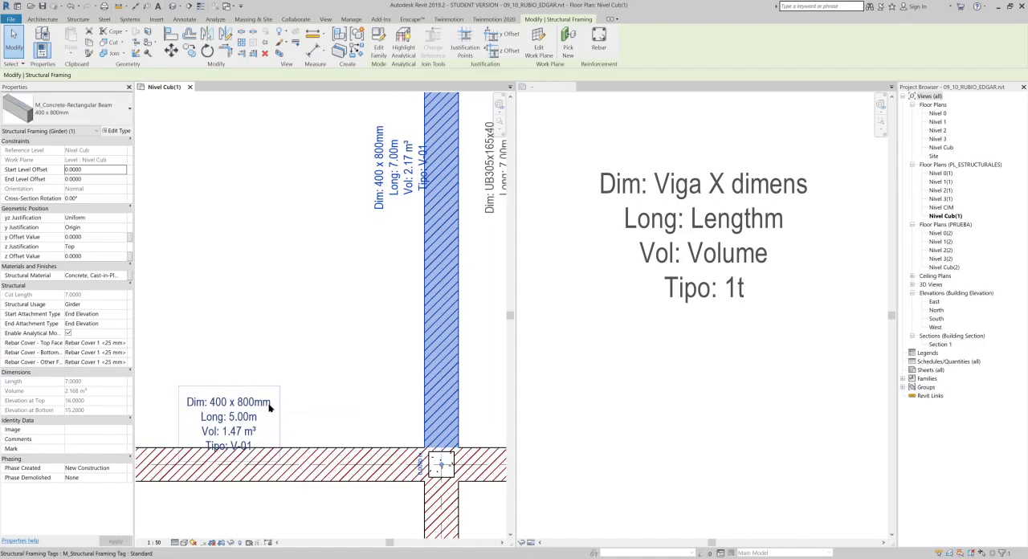
scroll(265, 409, down, 2)
scroll(295, 189, up, 2)
scroll(287, 141, up, 1)
scroll(287, 140, up, 1)
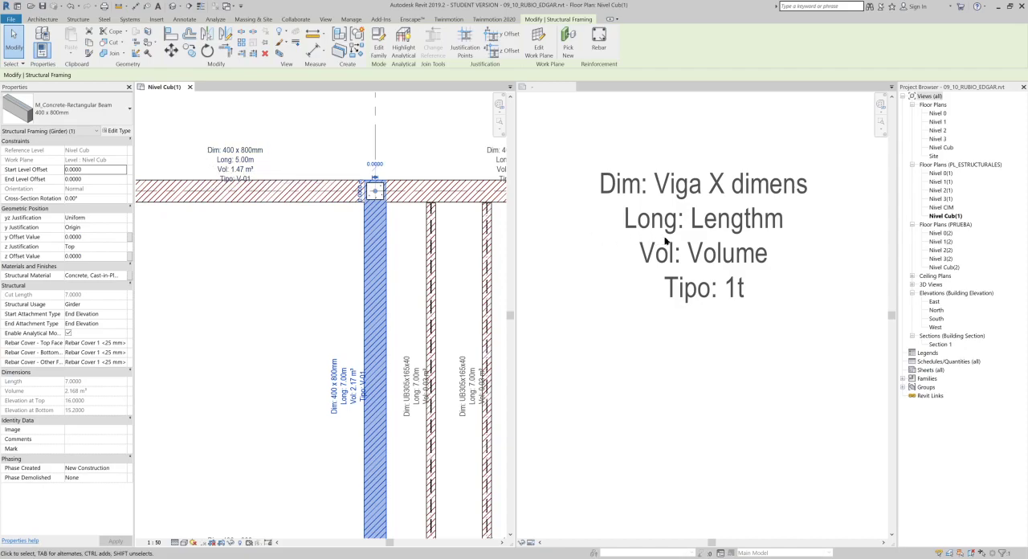
- Remove the tag label's line breaks after Type Name and Volume, give both a "/" suffix, and put a space before Length's "m" suffix
click(668, 180)
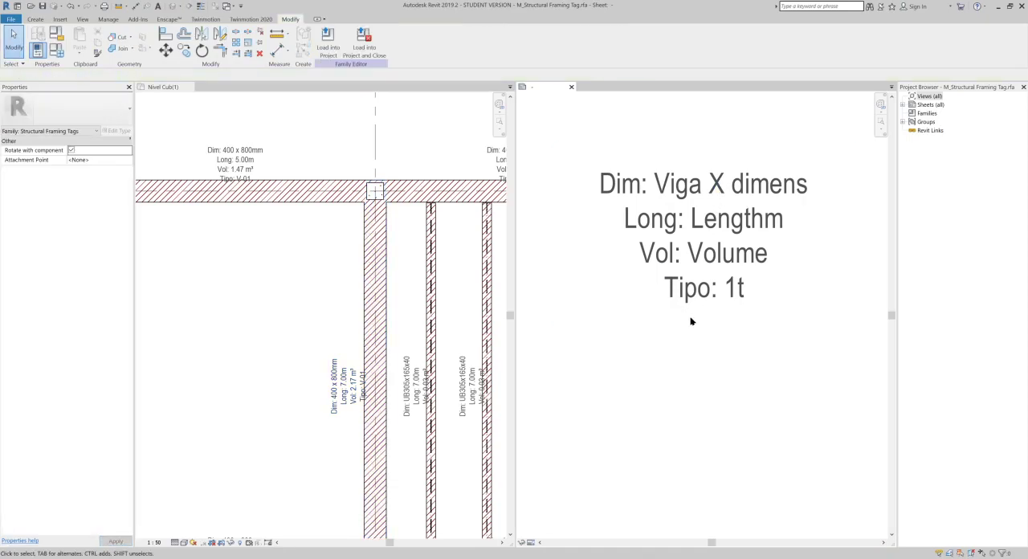
click(688, 326)
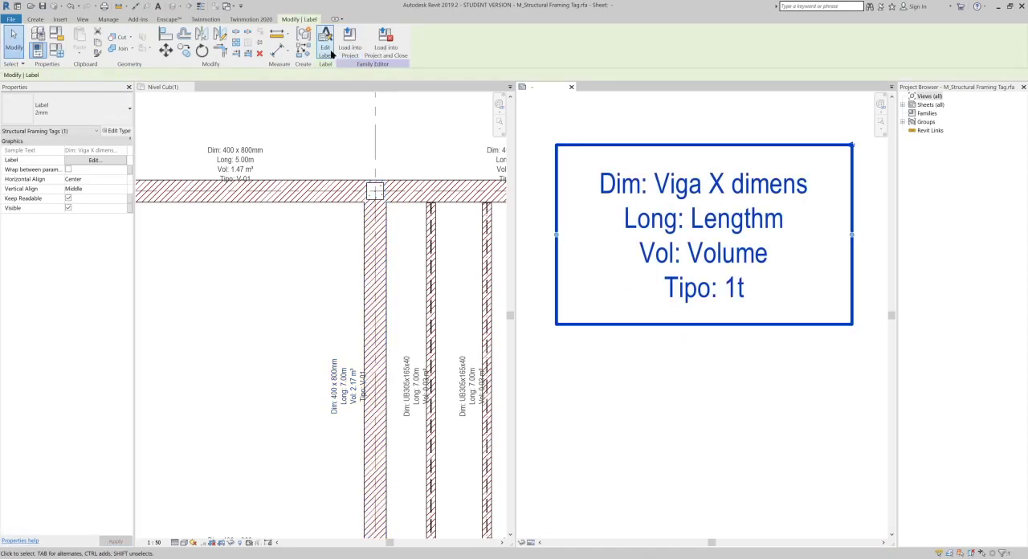
click(329, 51)
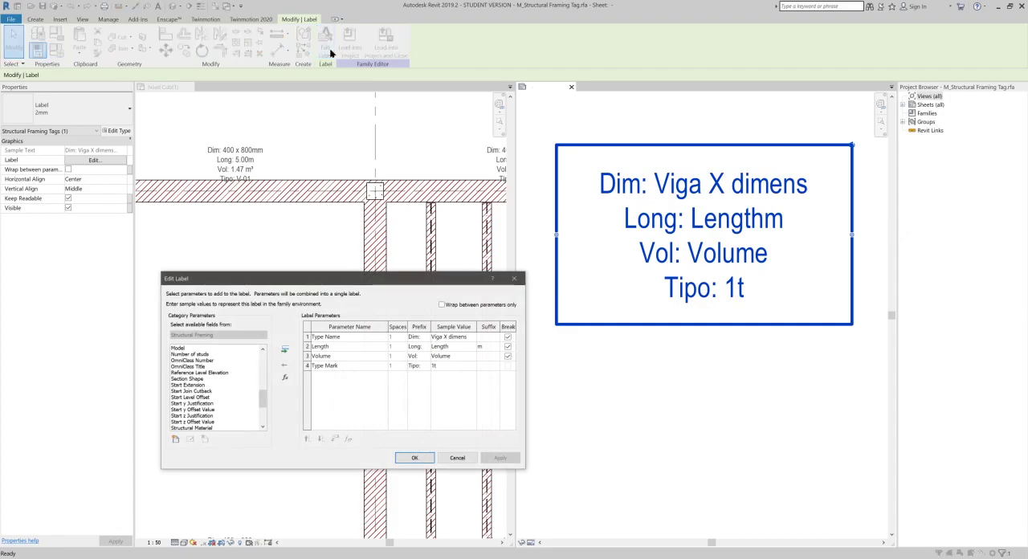
click(507, 338)
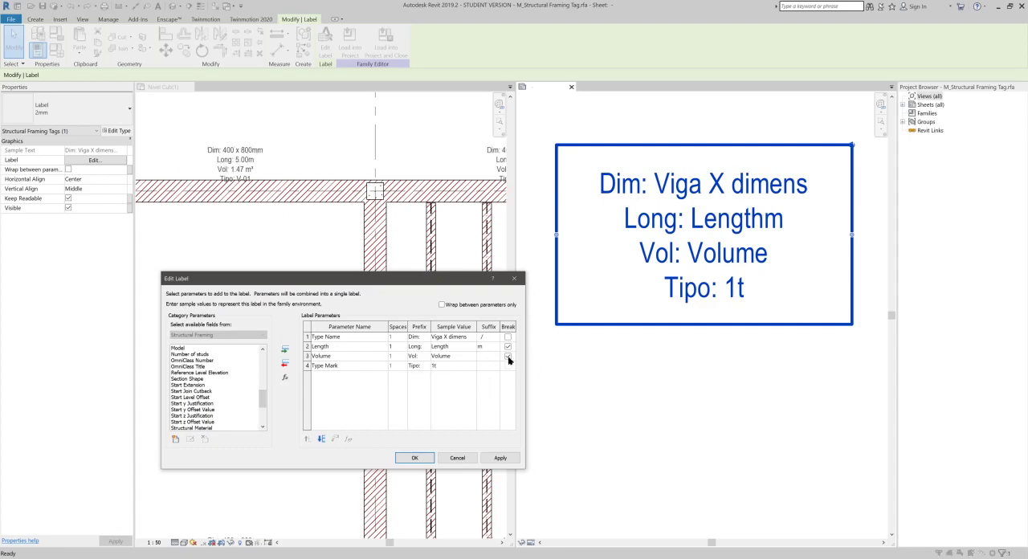
click(480, 346)
text(m)
click(508, 356)
click(497, 459)
click(415, 458)
- Widen the label box so the text fits on two lines, and reload the tag family into the project, overwriting the existing version
scroll(685, 383, down, 2)
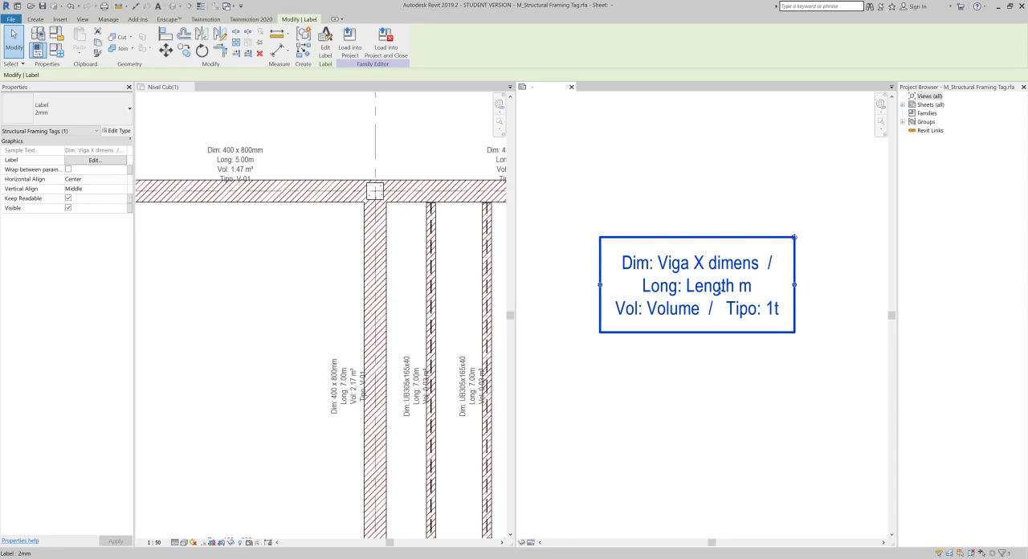
scroll(684, 326, down, 1)
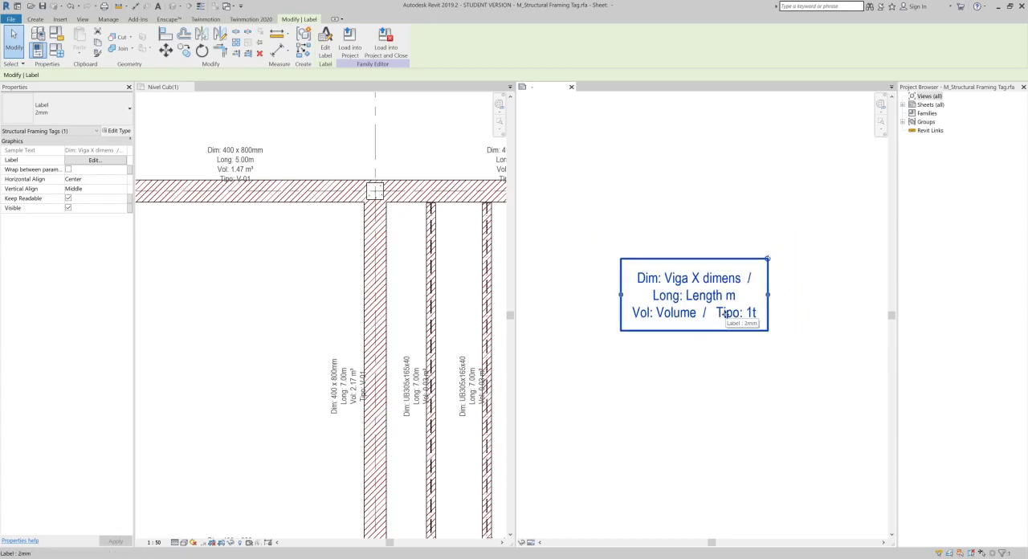
drag(768, 295, 852, 294)
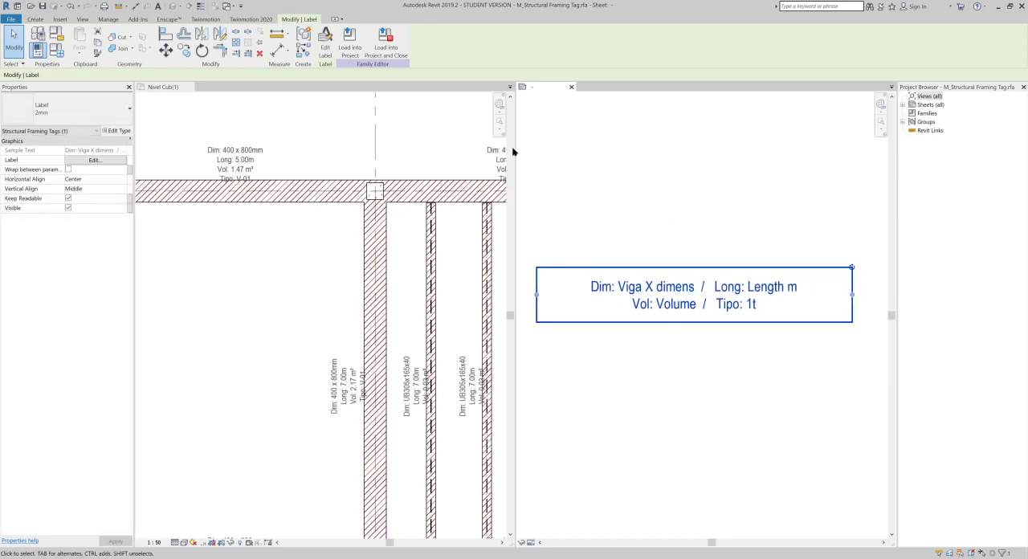
click(356, 58)
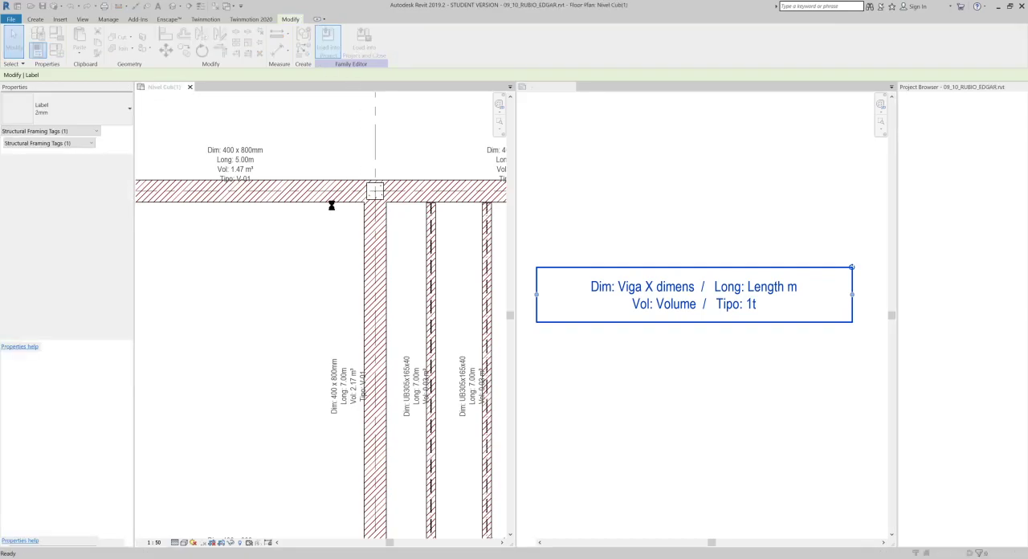
click(526, 277)
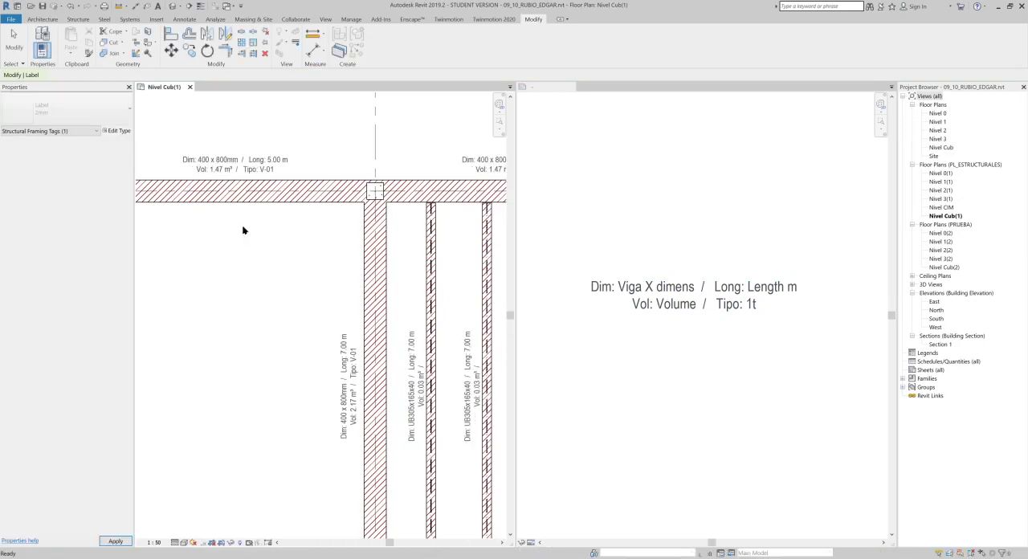
- Set the Type Mark of the steel joists' UB305x165x40 type to V-03a
middle_drag(277, 361, 220, 281)
middle_drag(290, 310, 304, 228)
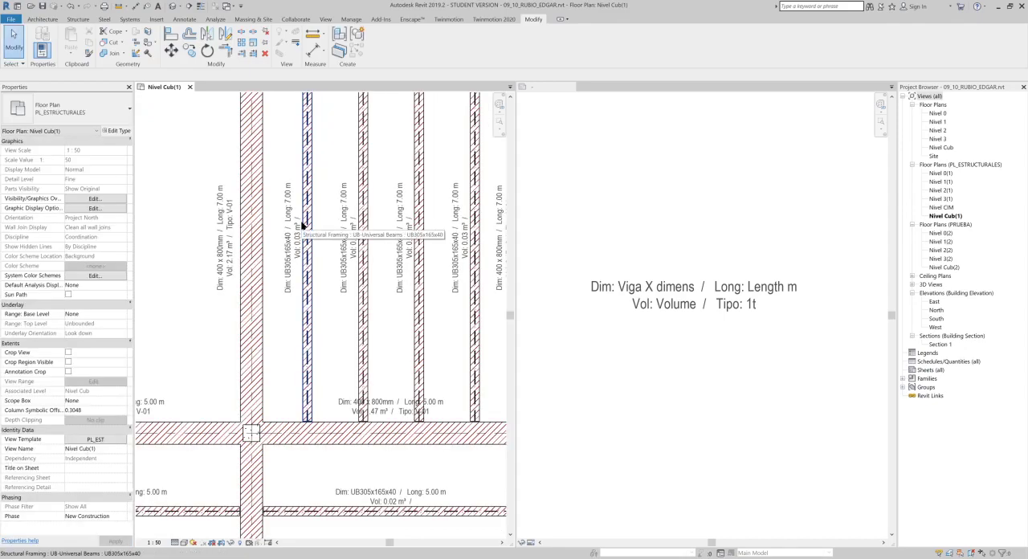
scroll(237, 206, up, 3)
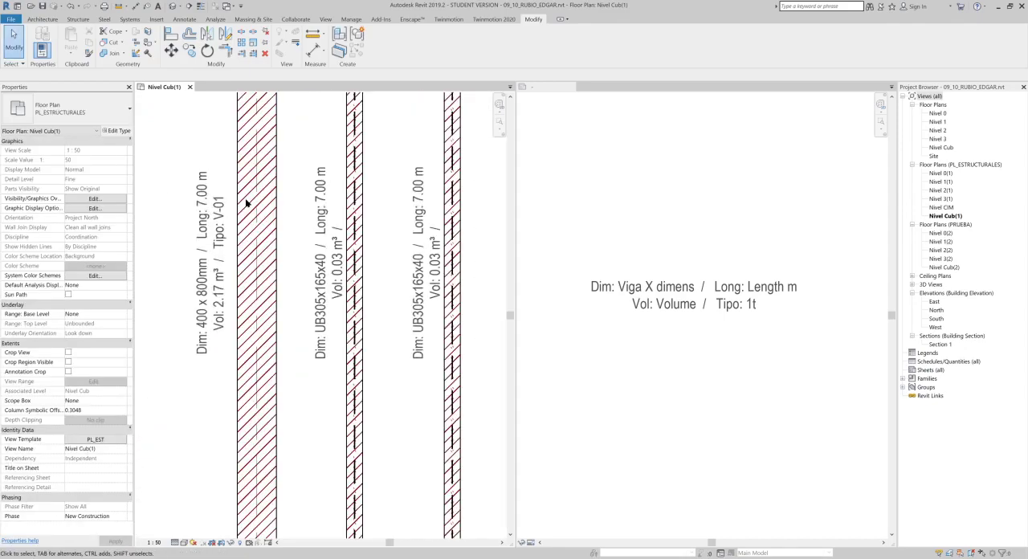
scroll(270, 225, up, 2)
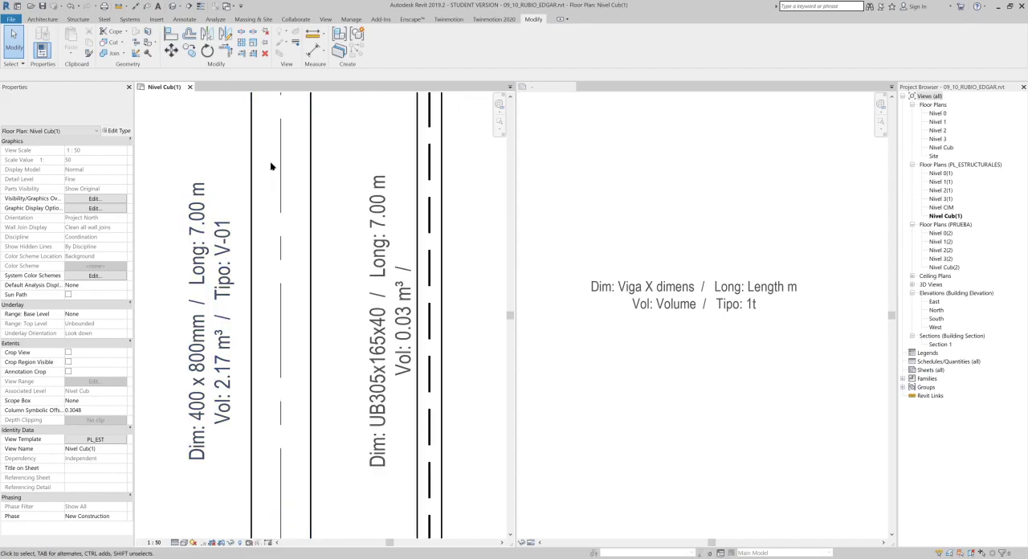
scroll(271, 173, down, 2)
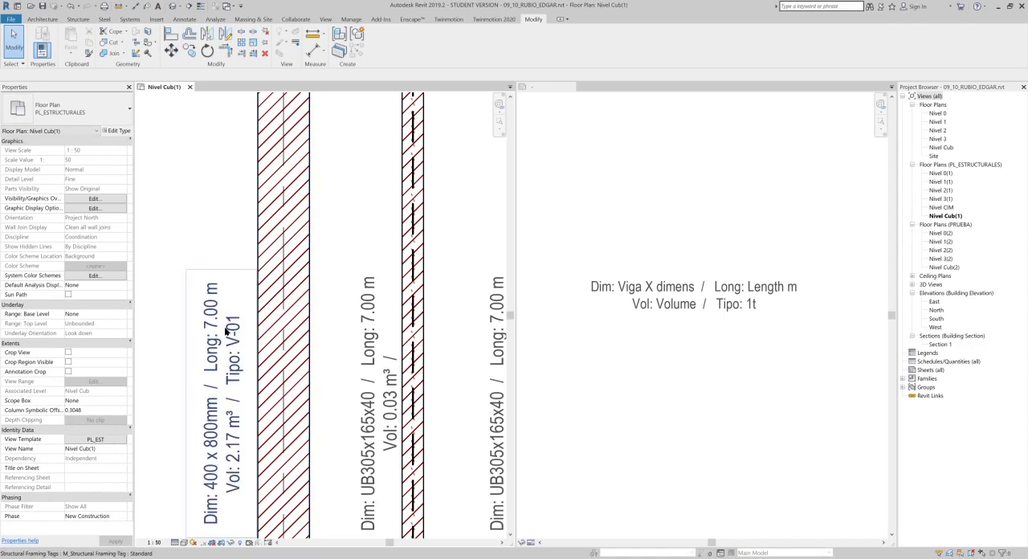
middle_drag(314, 381, 263, 394)
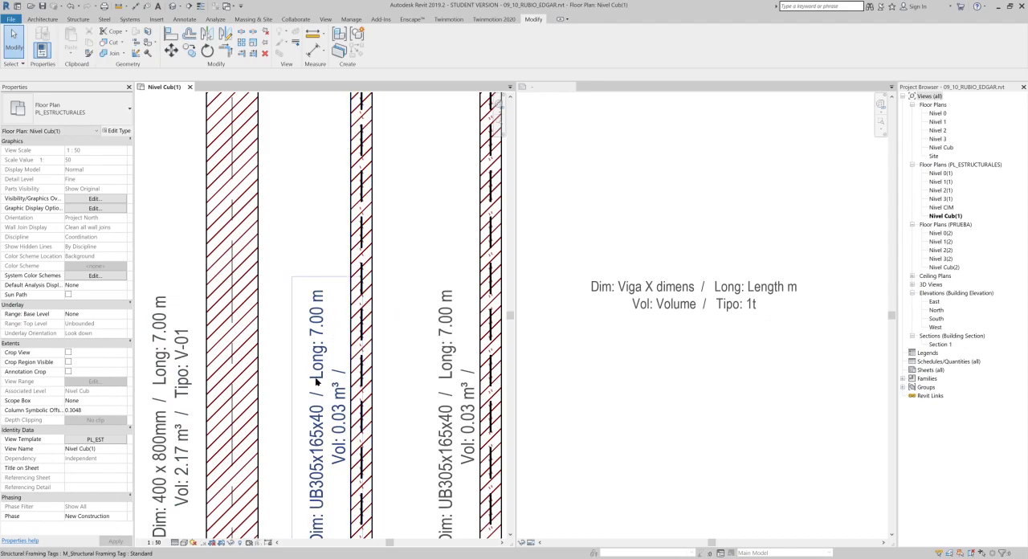
click(376, 320)
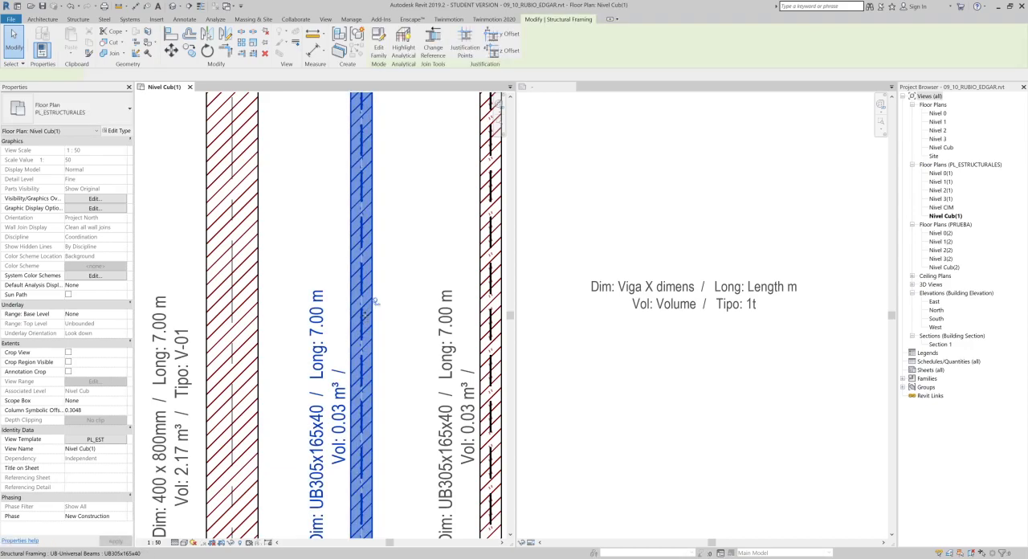
click(117, 130)
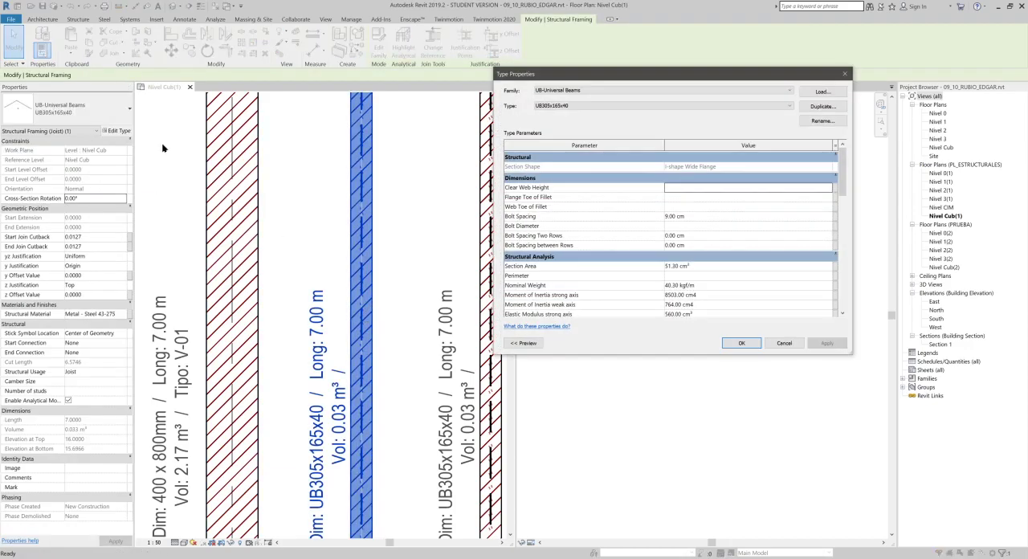
scroll(754, 318, down, 8)
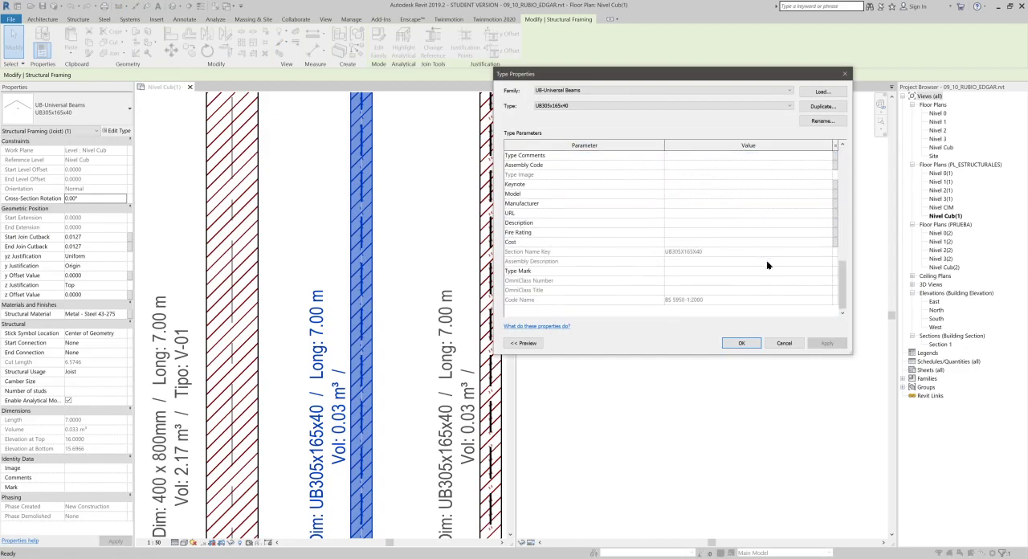
click(678, 271)
text(a)
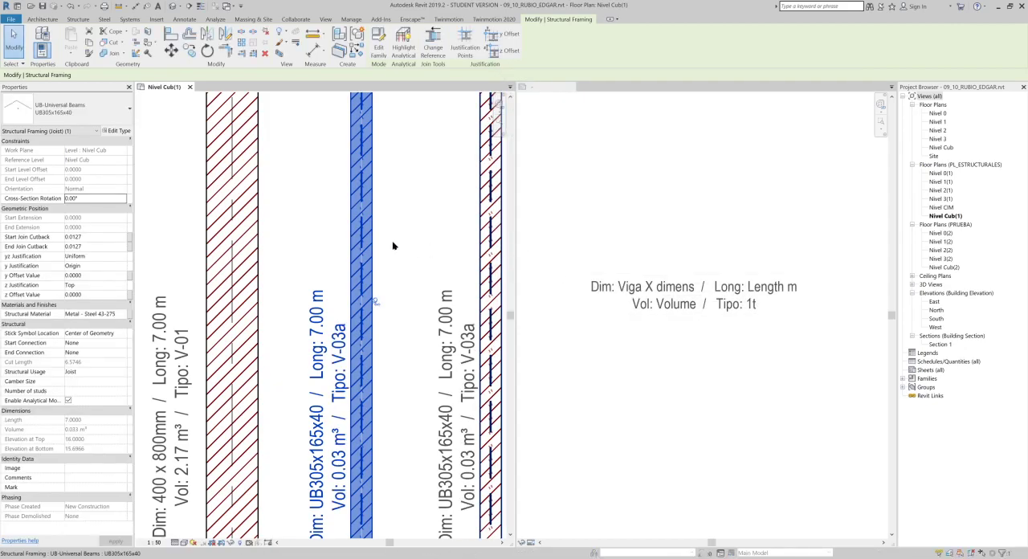
- Examine the steel joist tags across the Nivel Cub(1) plan for their type mark
scroll(361, 243, down, 3)
middle_drag(361, 243, 379, 194)
middle_drag(404, 271, 297, 168)
scroll(379, 265, down, 3)
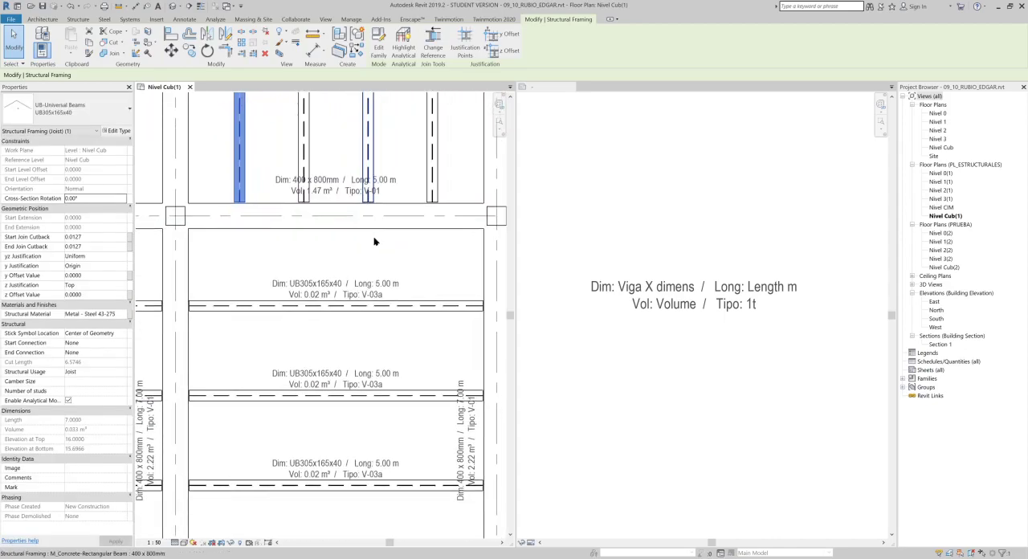
scroll(378, 247, down, 2)
middle_drag(381, 248, 294, 328)
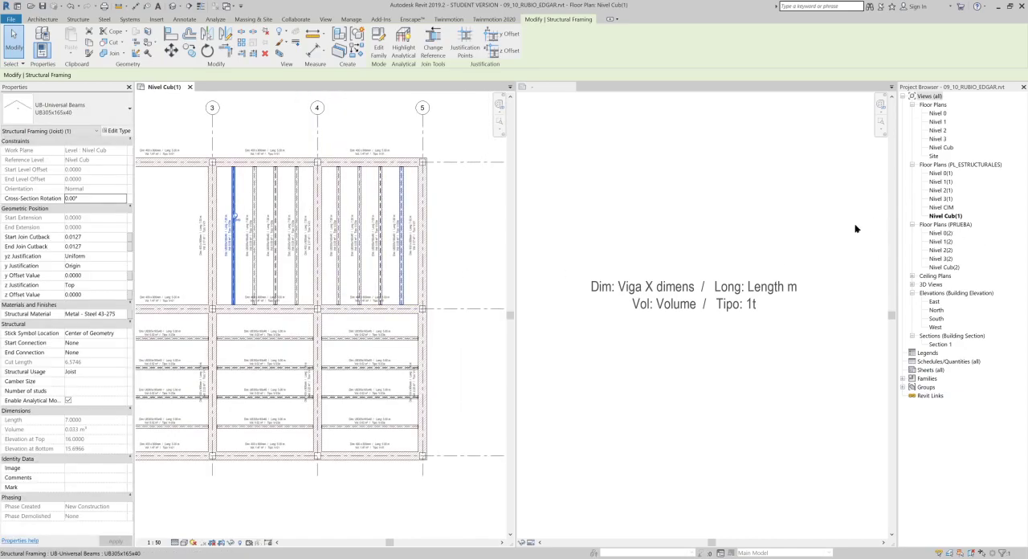
- Open the Nivel 3(1) structural floor plan and examine its concrete beam tags and columns
click(944, 201)
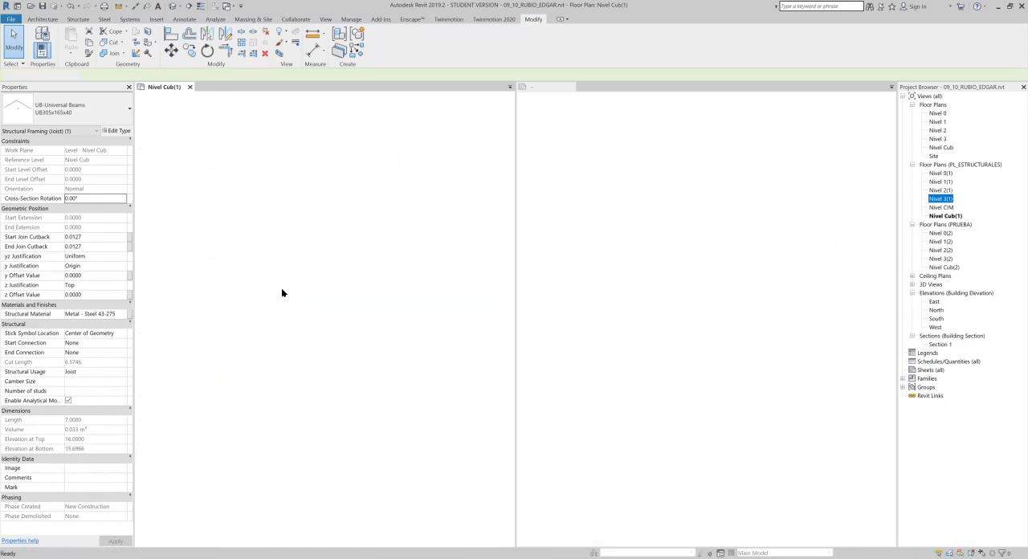
scroll(410, 228, up, 5)
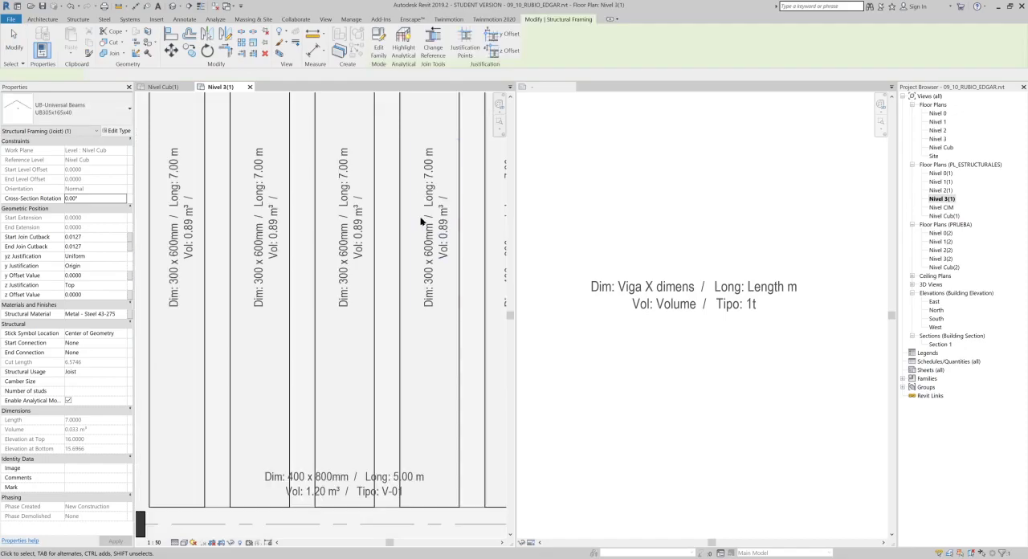
scroll(449, 227, down, 3)
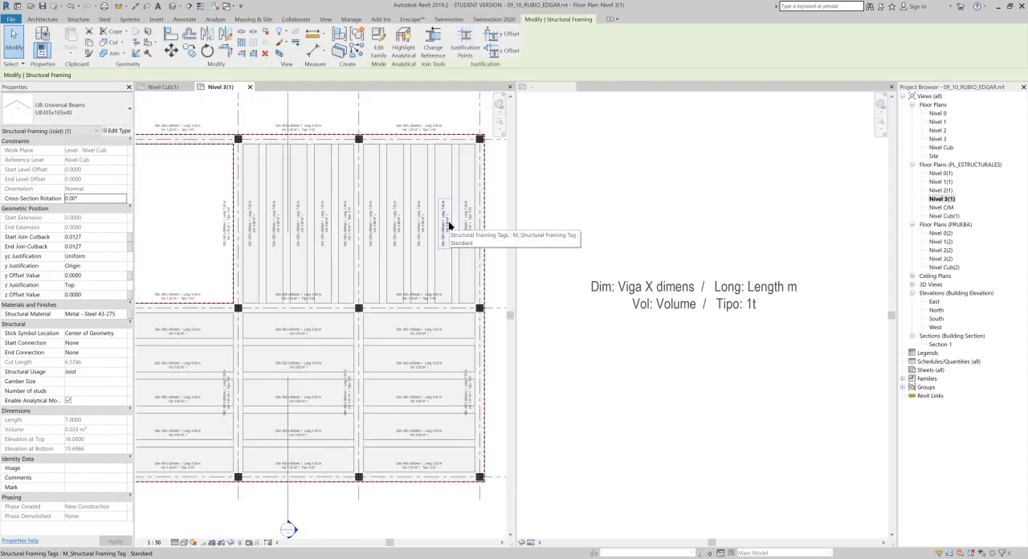
scroll(286, 148, down, 1)
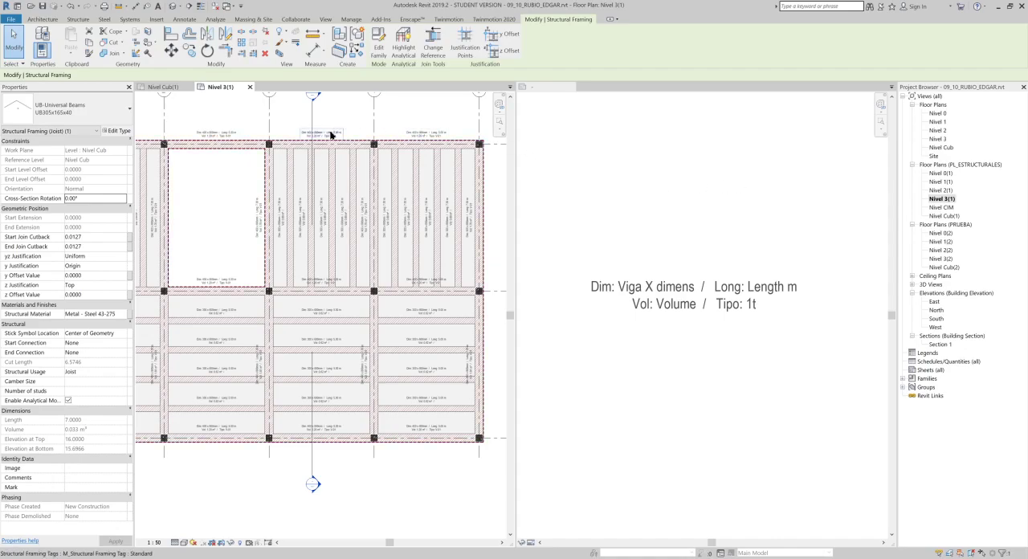
scroll(337, 137, up, 4)
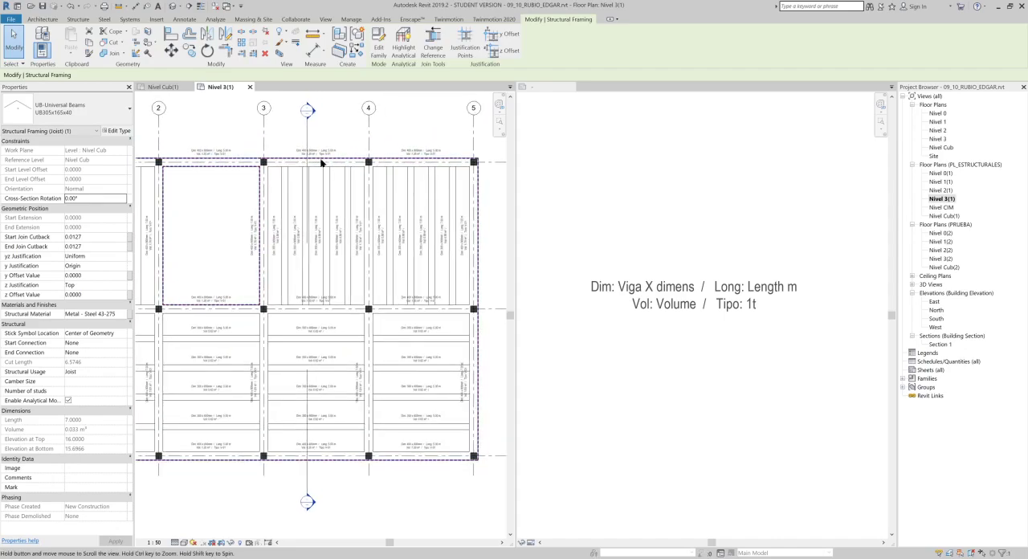
scroll(361, 147, up, 5)
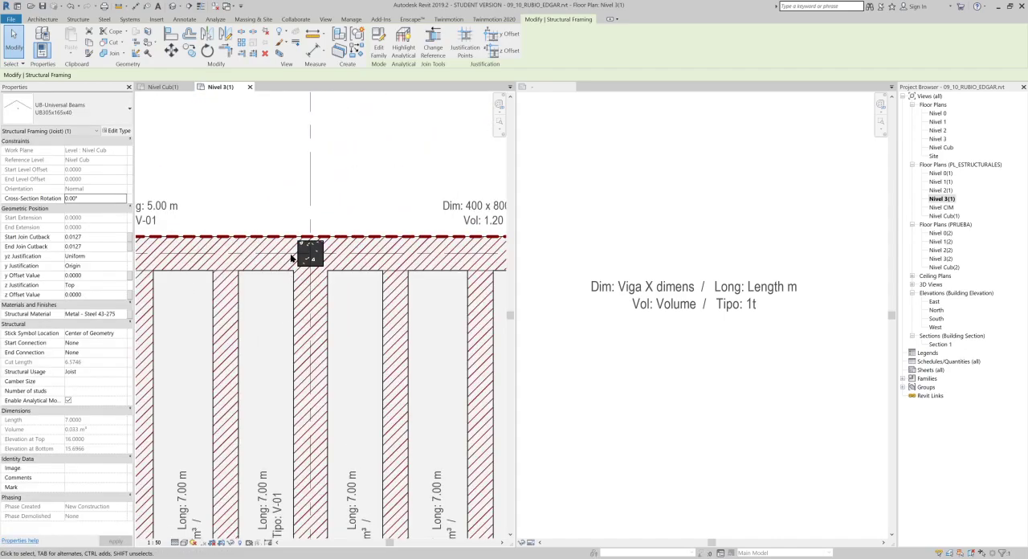
scroll(281, 320, down, 4)
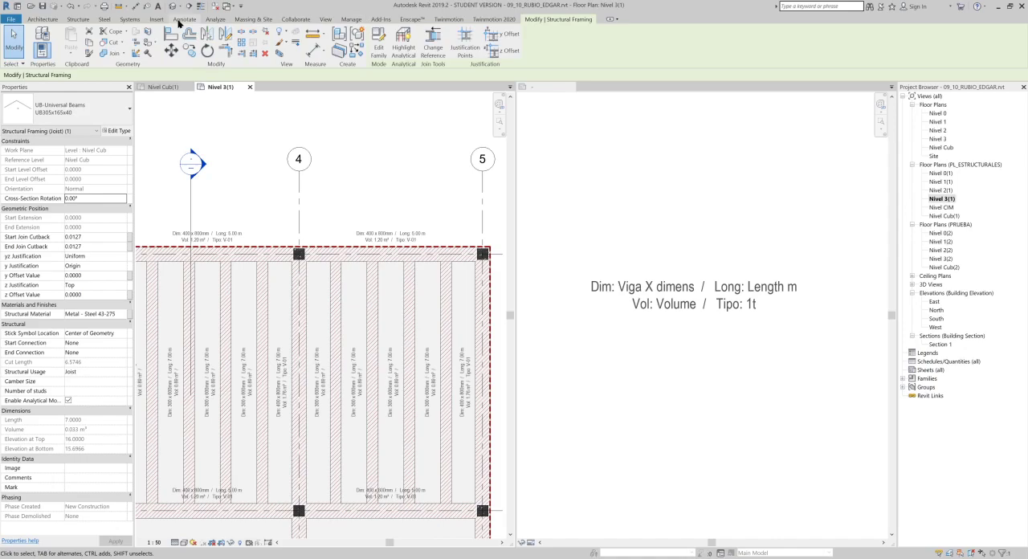
click(184, 20)
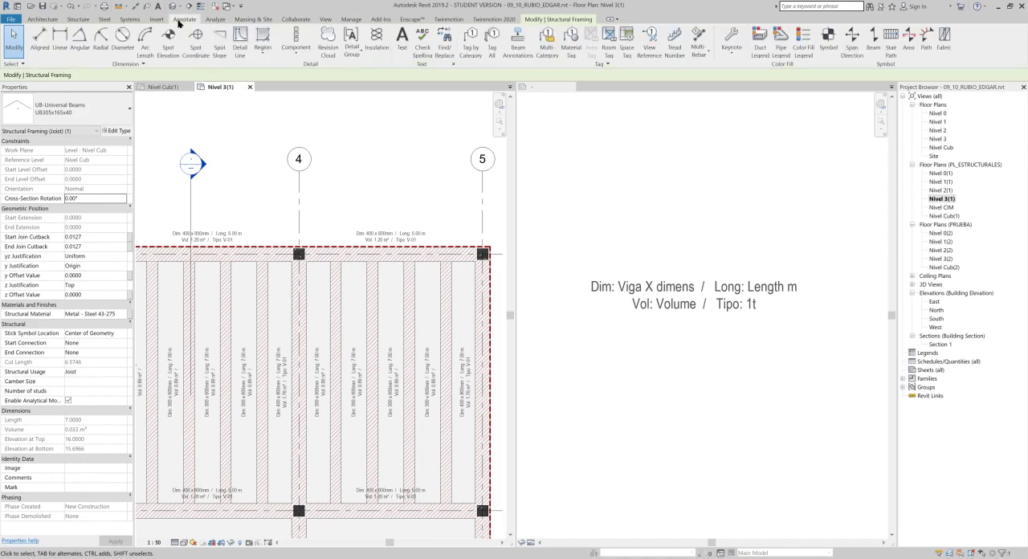
click(471, 41)
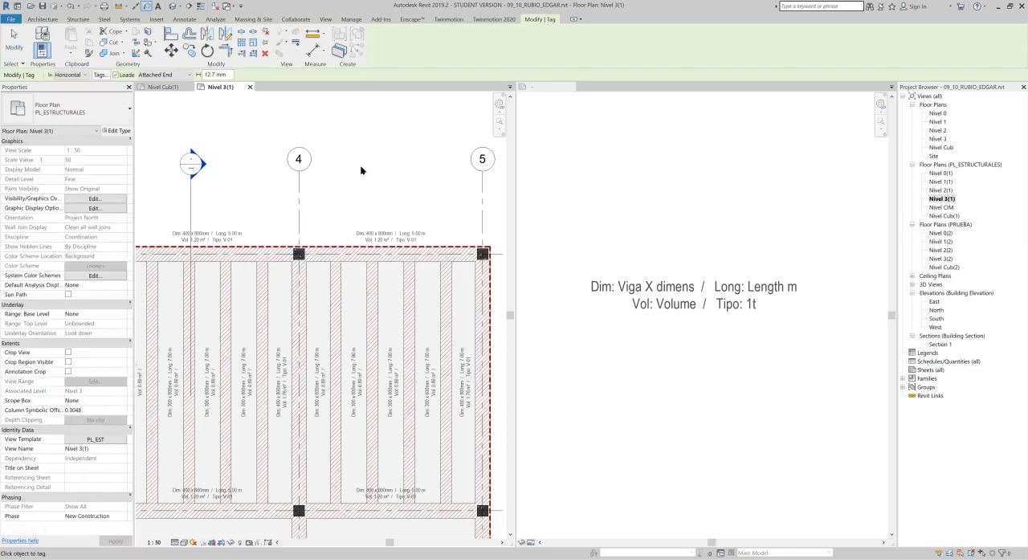
key(Escape)
click(491, 47)
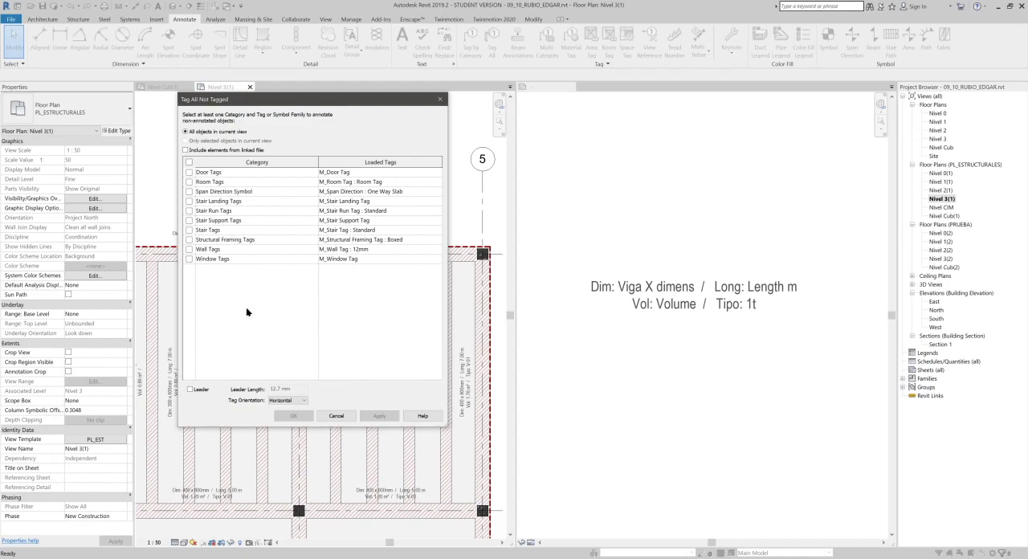
click(335, 415)
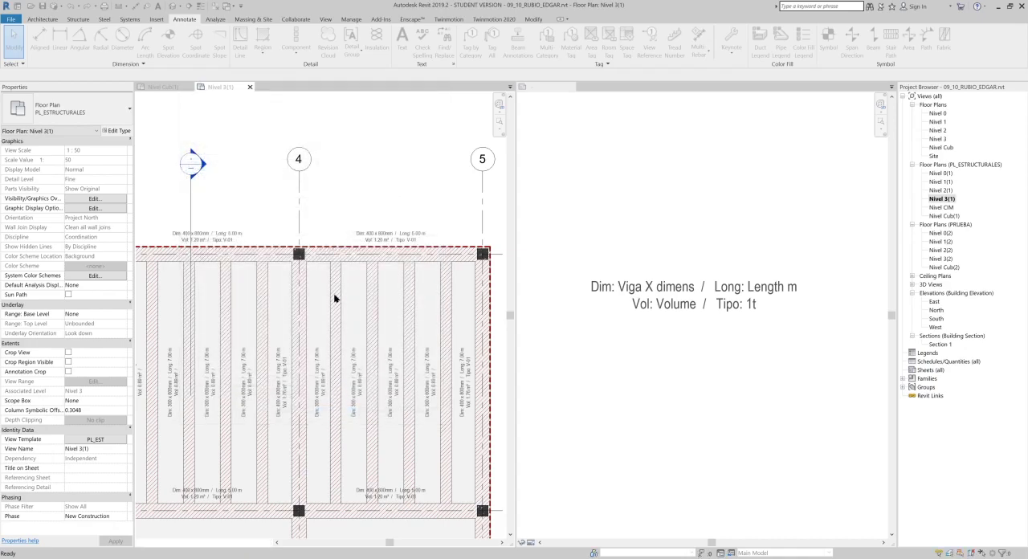
- Start tagging the concrete column at grid 4 by category and agree to load a structural column tag
scroll(337, 247, up, 3)
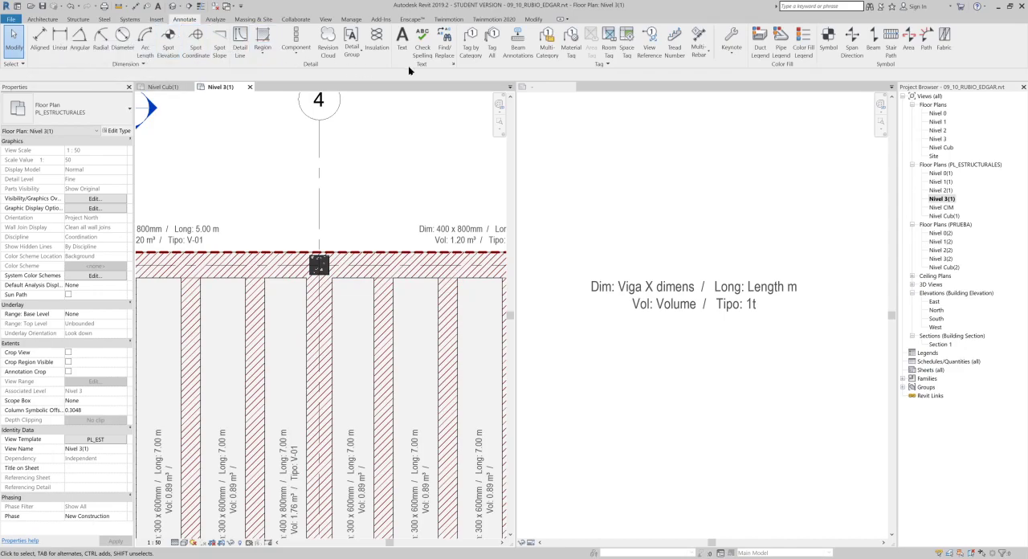
click(470, 41)
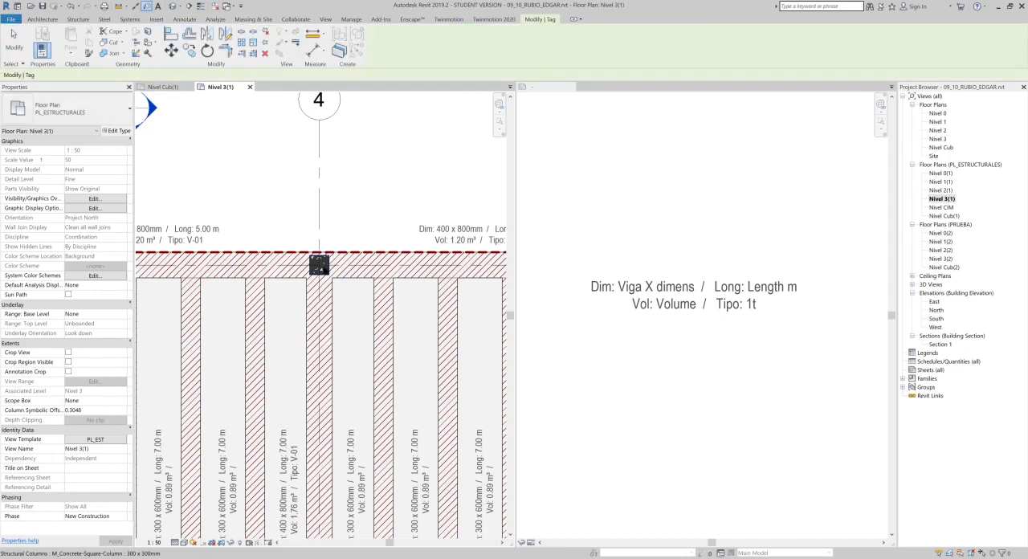
click(328, 269)
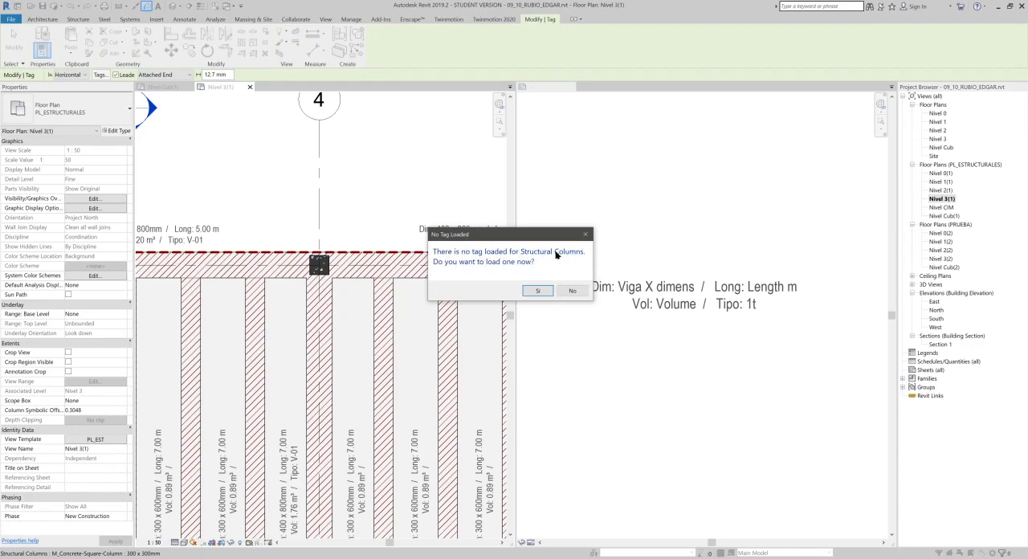
click(537, 289)
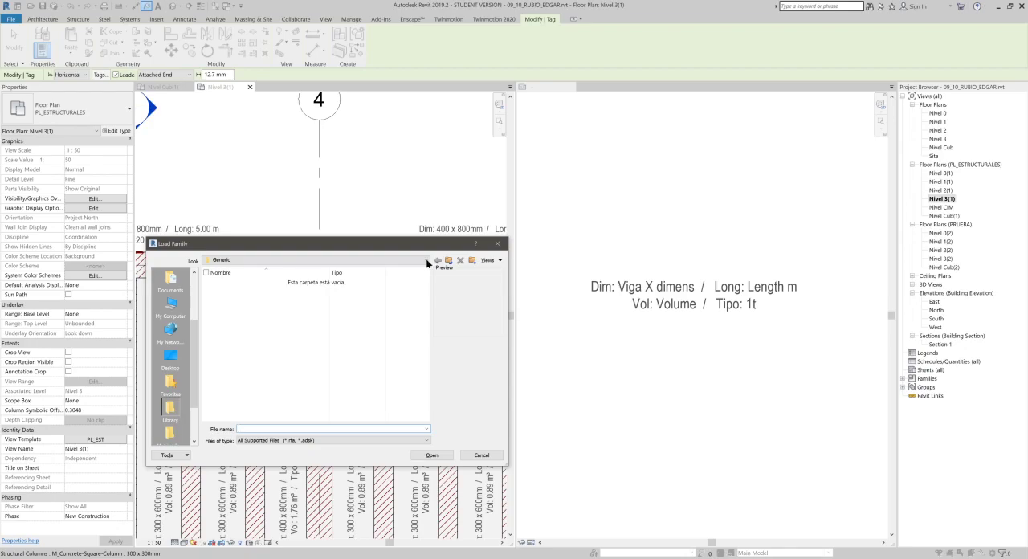
- Browse the family library to the US Metric, Annotations, Structural folder
click(354, 260)
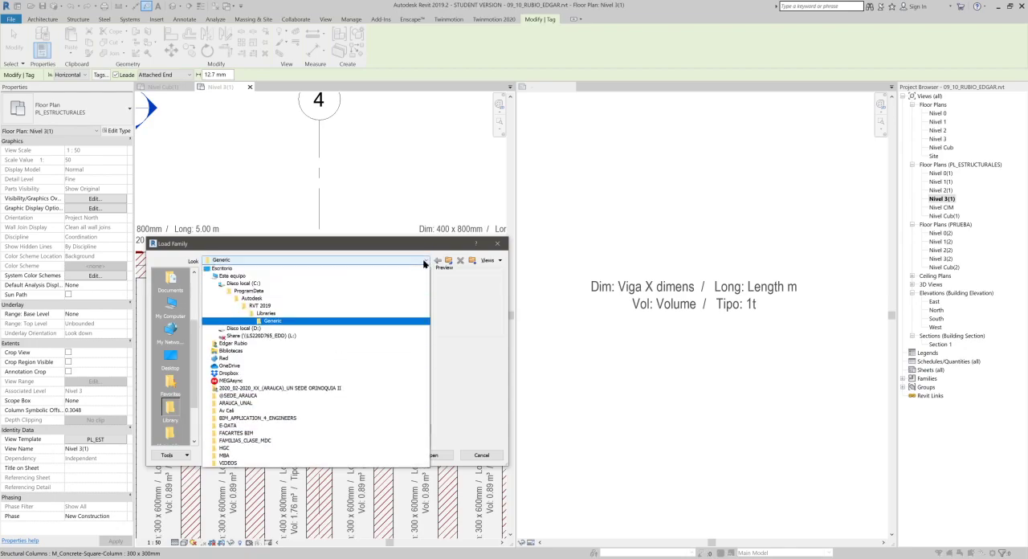
click(273, 313)
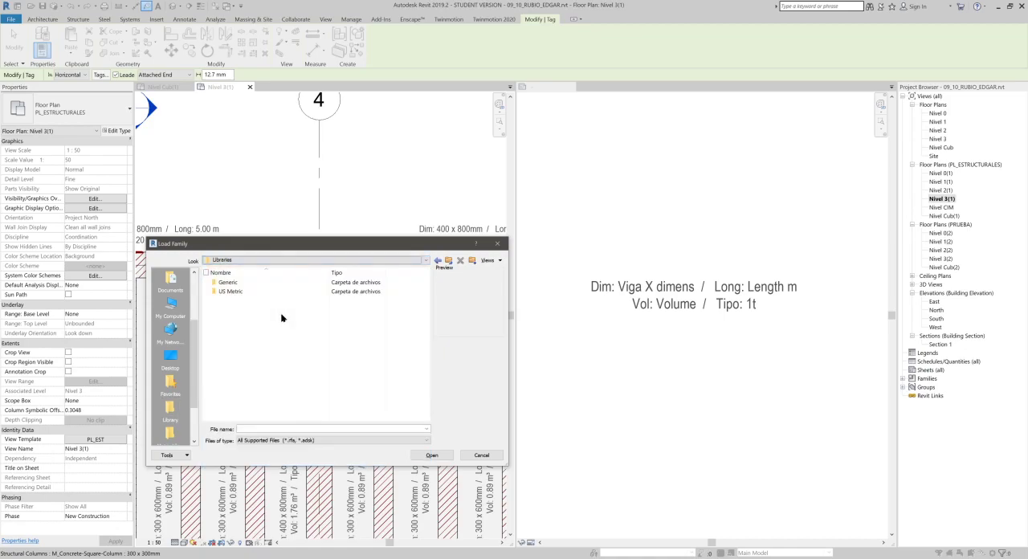
double_click(232, 291)
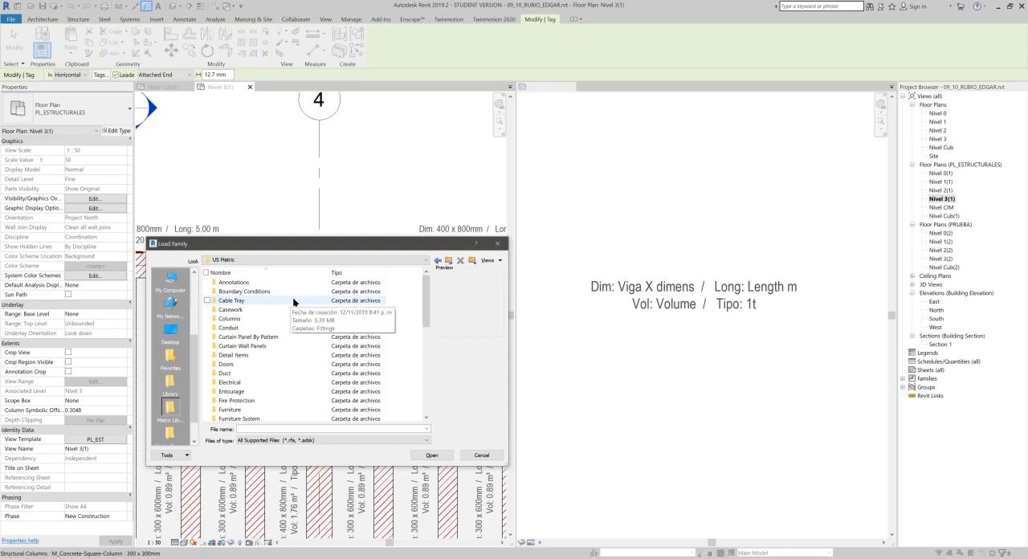
scroll(286, 309, down, 8)
scroll(273, 317, up, 4)
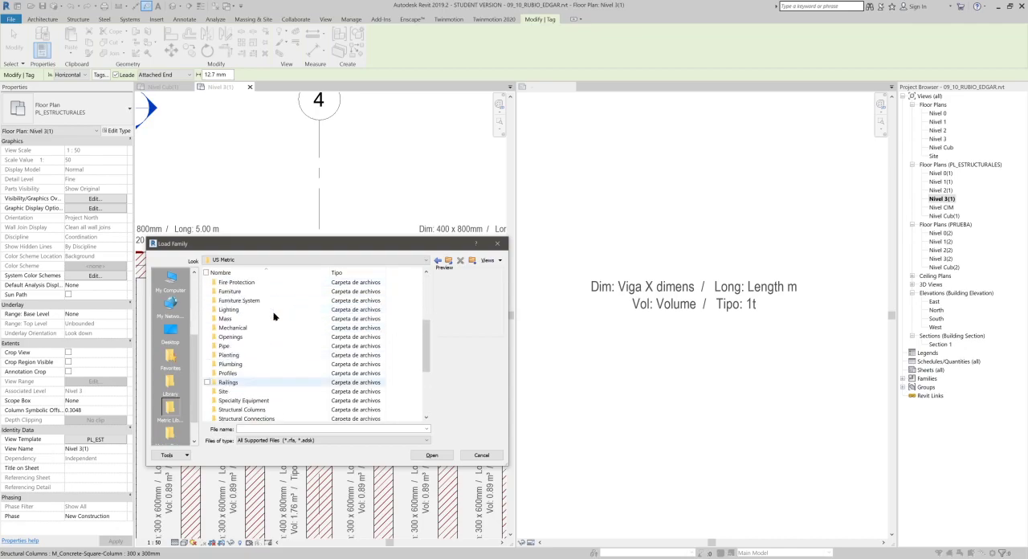
scroll(273, 316, up, 5)
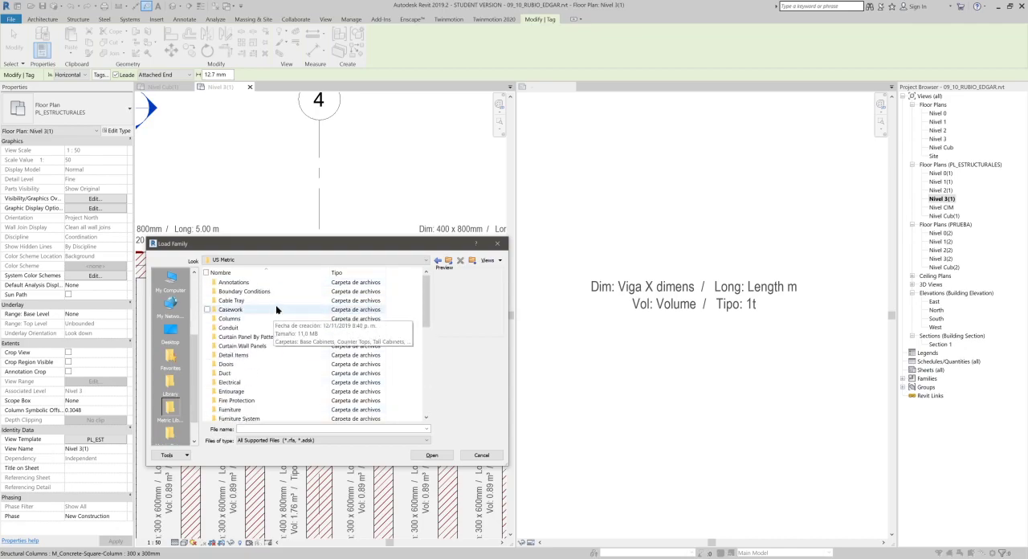
drag(358, 250, 440, 223)
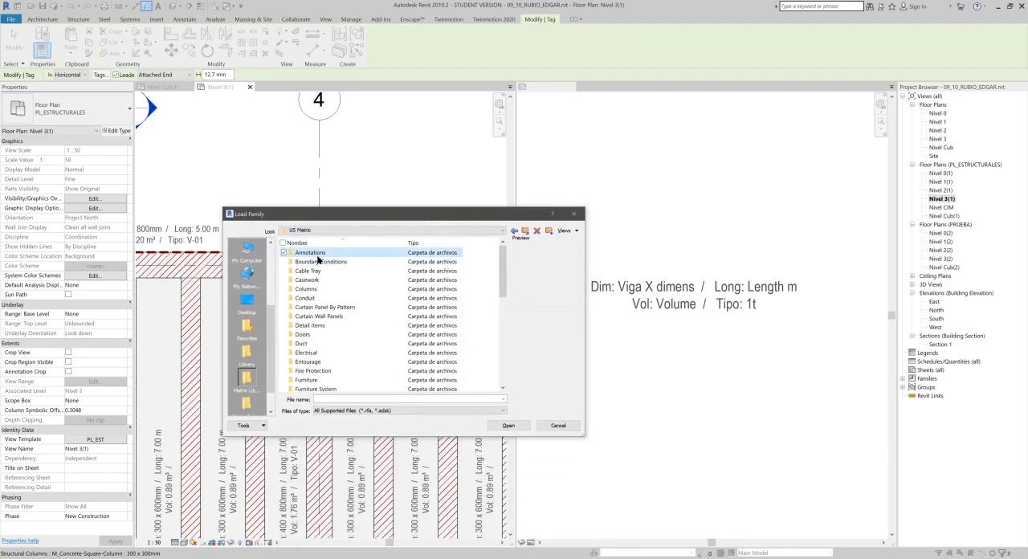
double_click(314, 254)
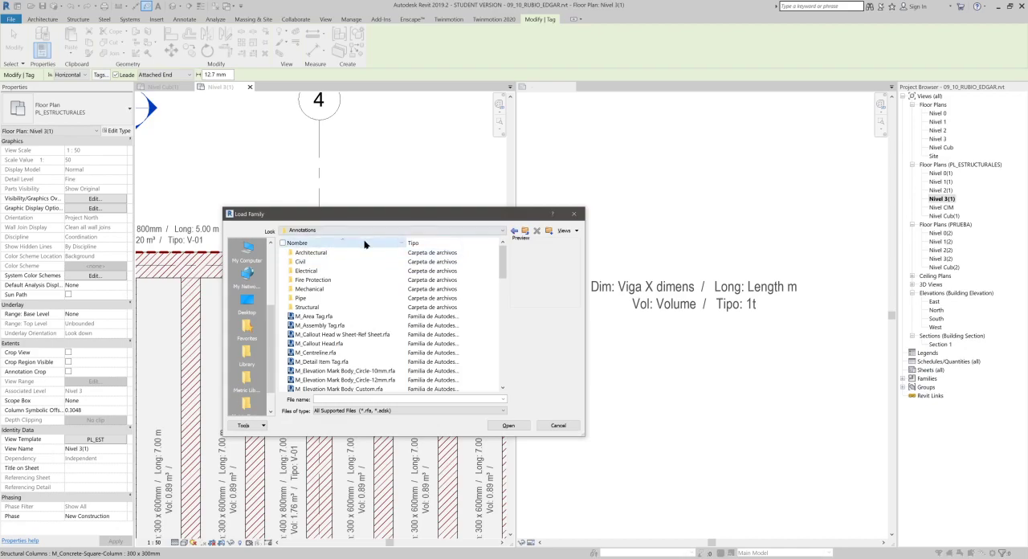
double_click(321, 308)
- Load M_Structural Column Tag.rfa into the project and leave the tagging command without placing a tag
scroll(325, 309, down, 15)
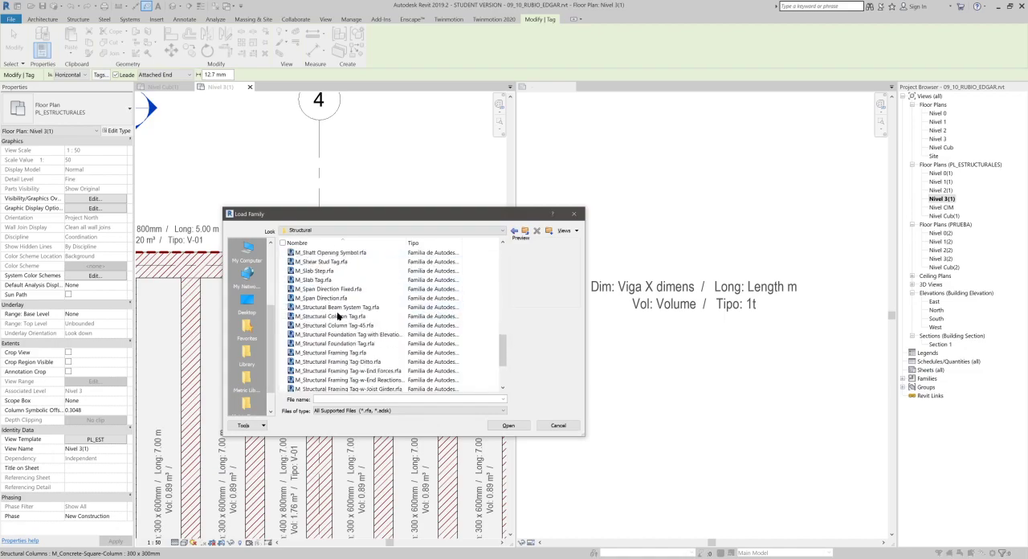
click(356, 282)
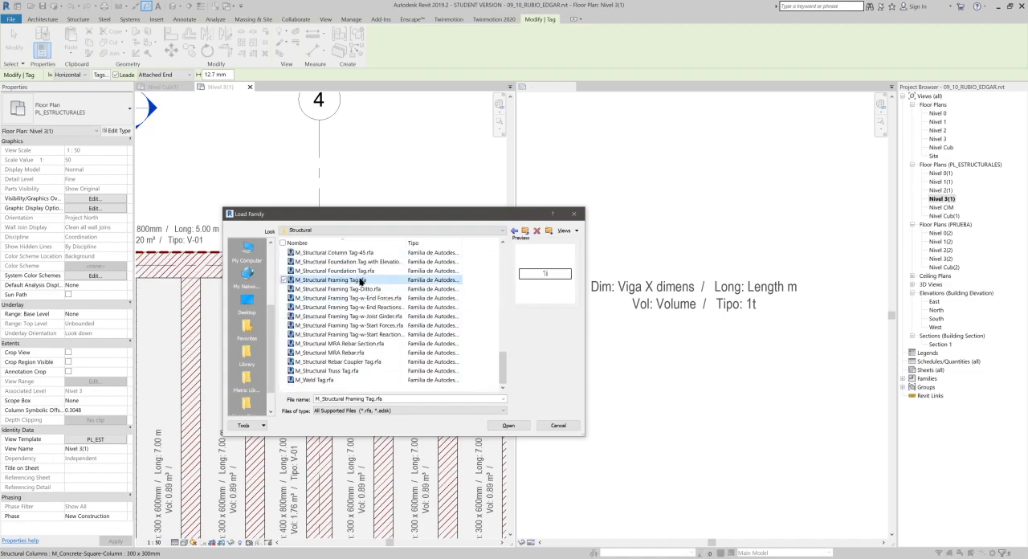
scroll(359, 280, up, 1)
click(356, 272)
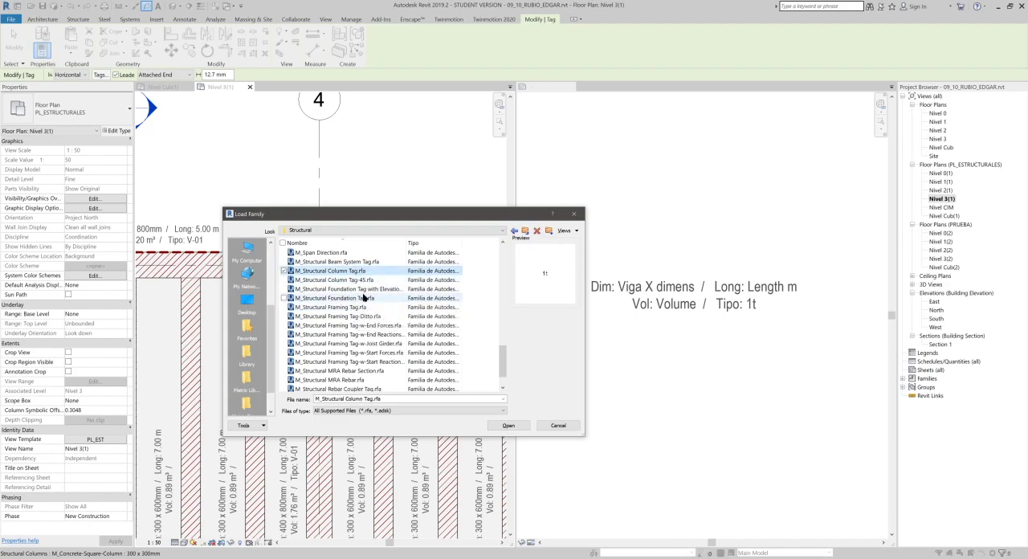
click(363, 297)
click(357, 288)
click(355, 272)
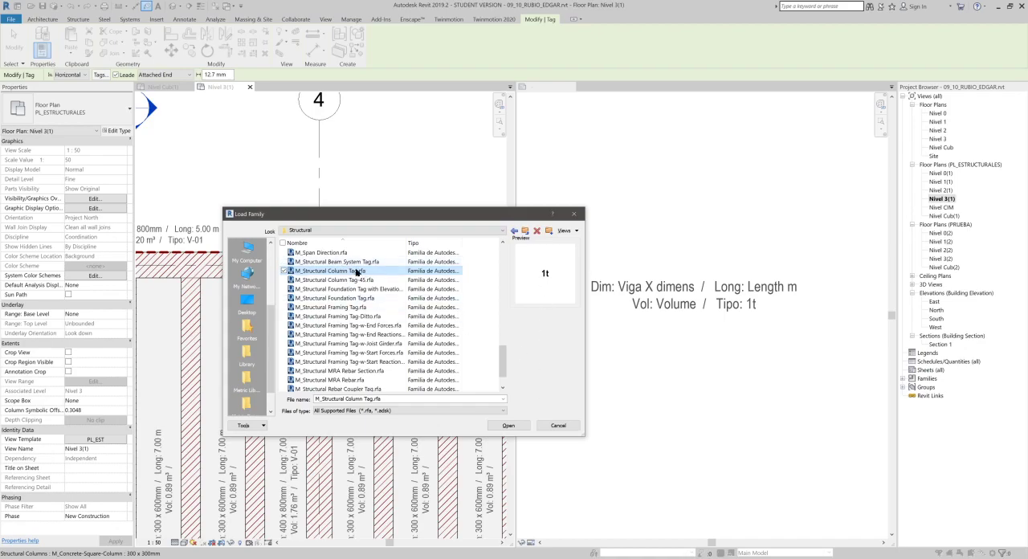
click(509, 424)
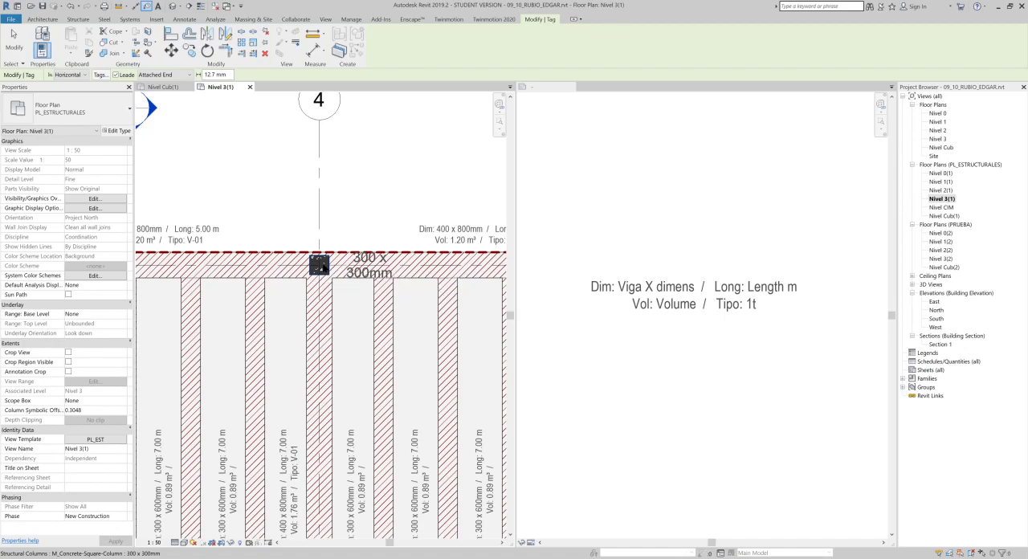
key(Escape)
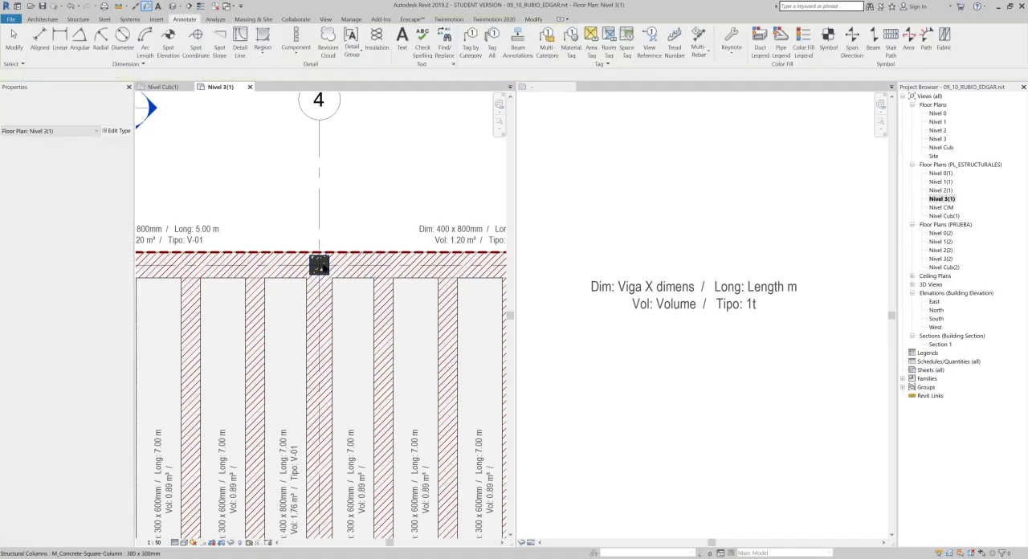
middle_drag(289, 190, 330, 220)
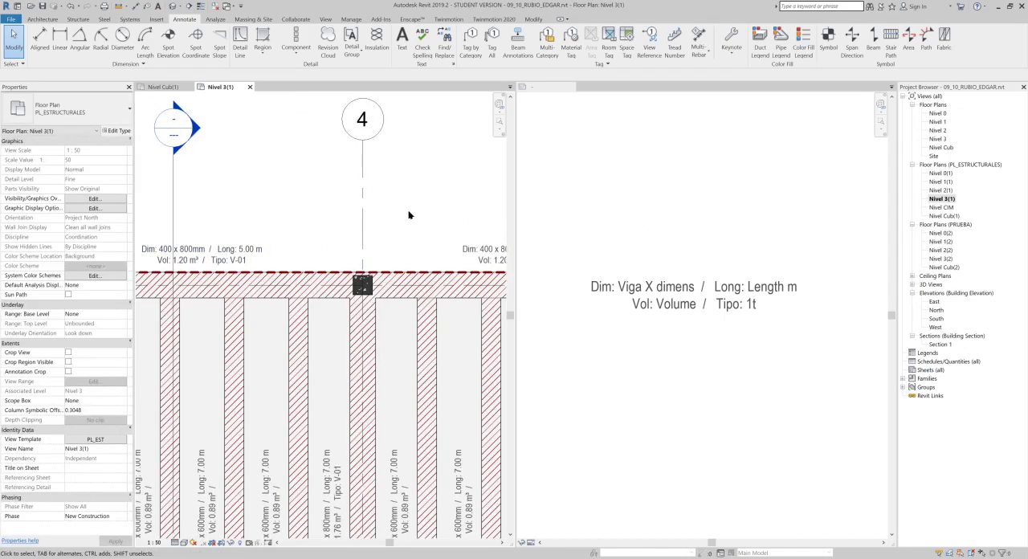
middle_drag(446, 275, 284, 294)
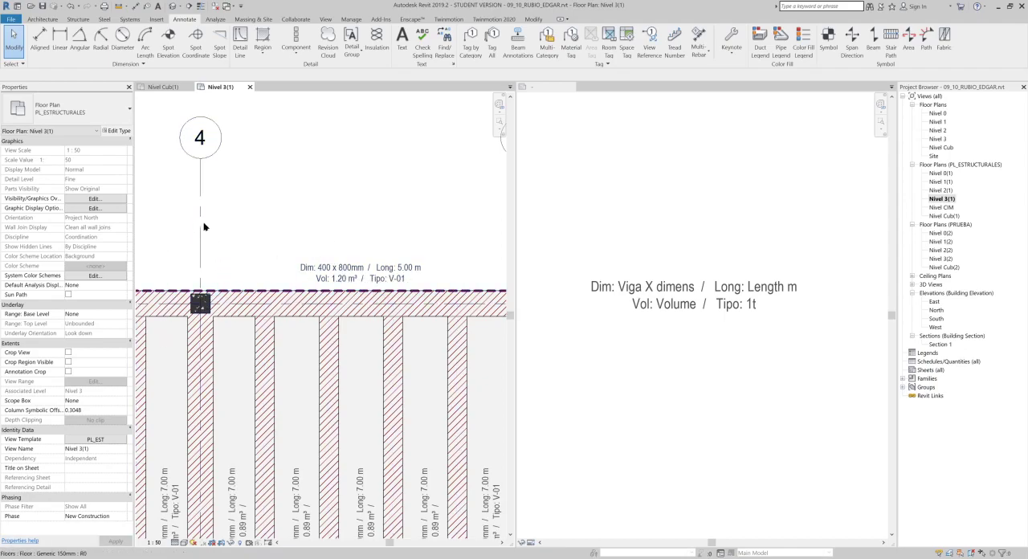
scroll(234, 262, down, 3)
middle_drag(278, 275, 212, 163)
mouse_move(283, 217)
middle_down()
mouse_move(300, 231)
mouse_move(326, 225)
middle_up()
- Start saving the structural framing tag family and browse to PARA_ENVIAR, 2020-2_MDC02, 09_10_PARAMET_COMP as the destination
click(733, 202)
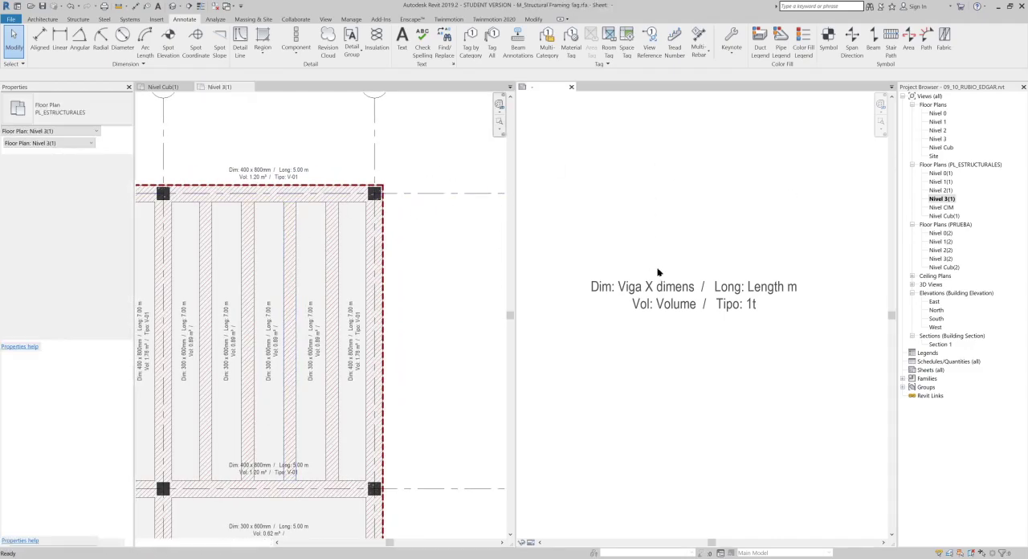
click(42, 6)
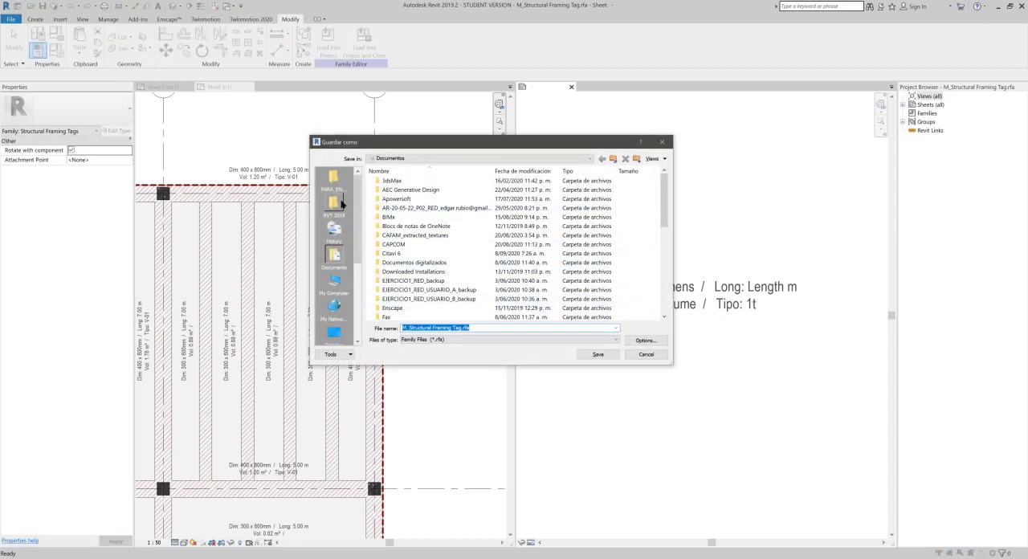
click(333, 182)
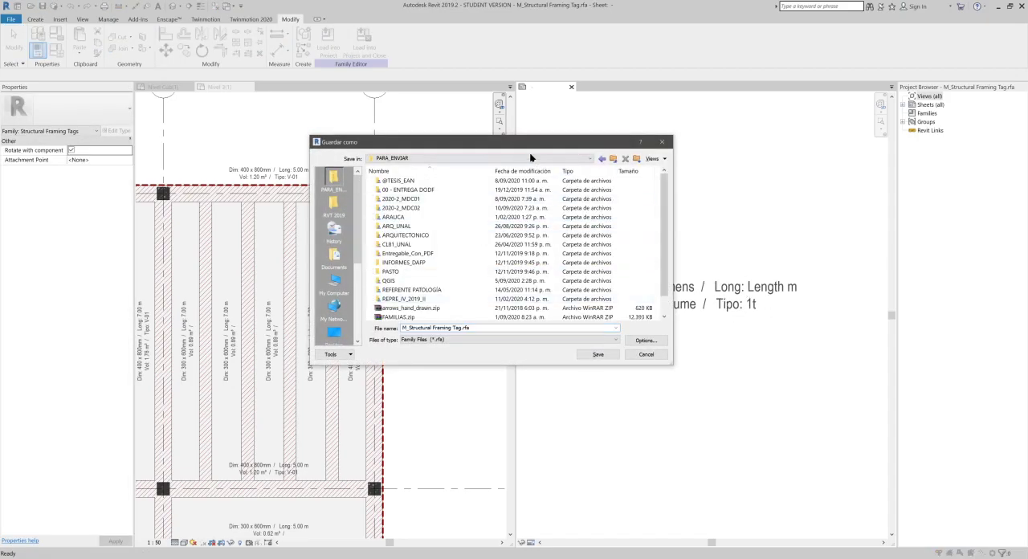
drag(511, 143, 510, 173)
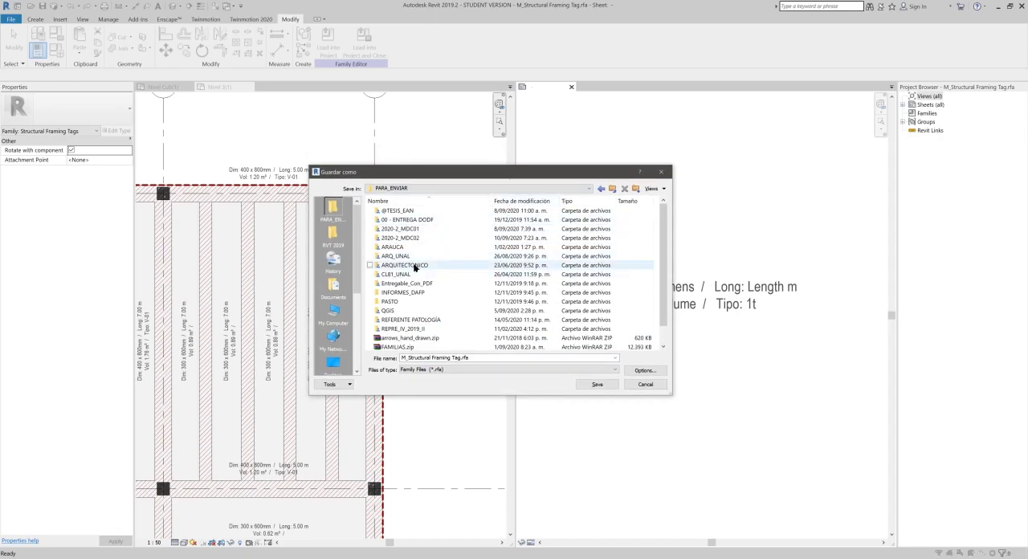
click(410, 238)
double_click(410, 238)
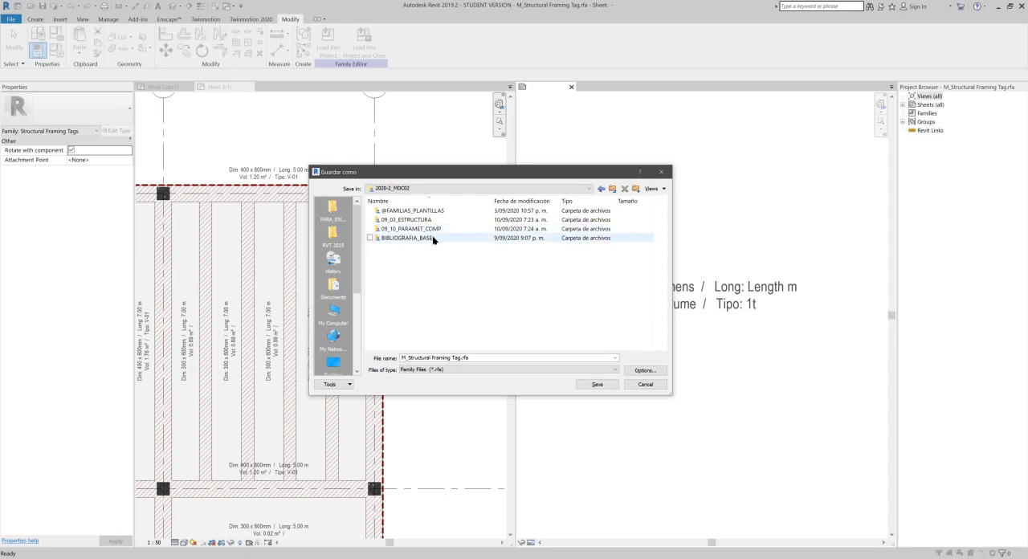
double_click(430, 229)
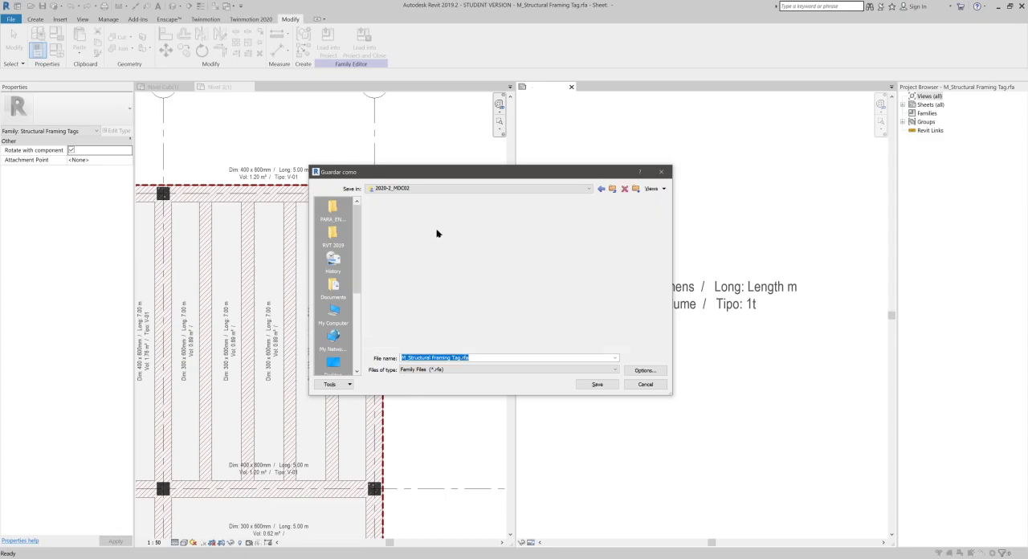
- Create a folder named FAMILIAS_REFERENCIA inside 09_10_PARAMET_COMP and open it
click(636, 193)
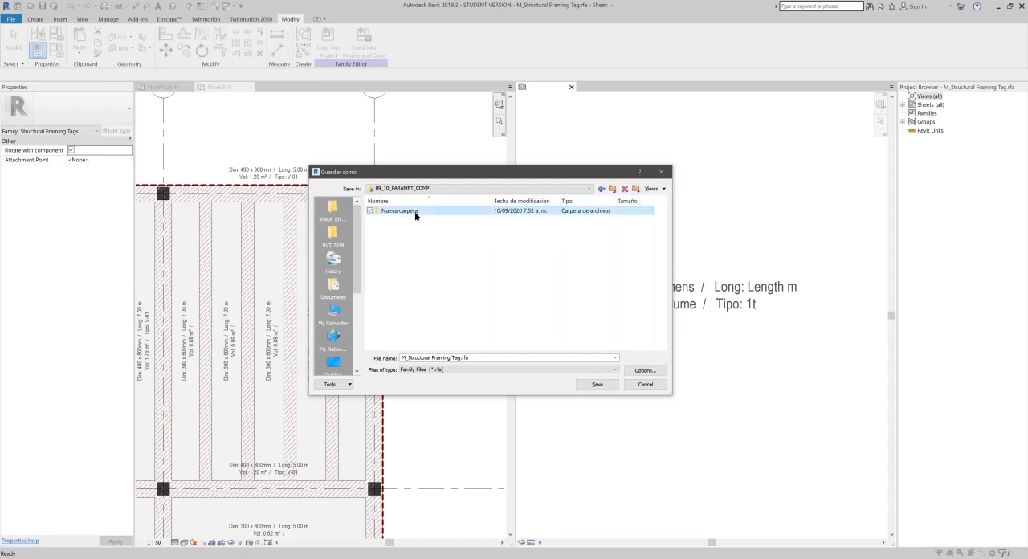
click(415, 213)
text(FAMILIAS_REFERENCIA)
key(Return)
click(390, 227)
click(383, 208)
double_click(383, 209)
- Save the structural framing tag family in FAMILIAS_REFERENCIA under the name ET_VIGAS
click(492, 360)
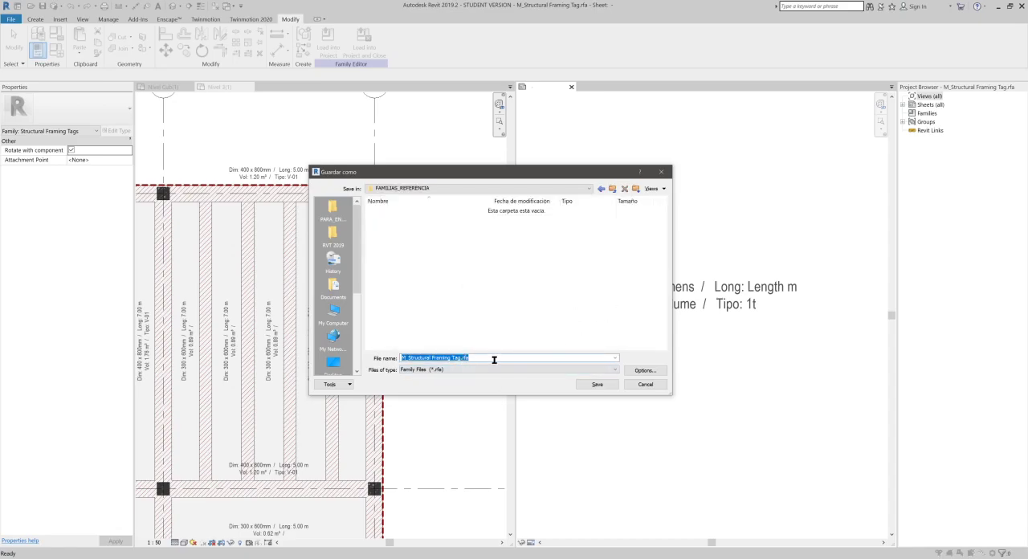
text(ET_VIGAS)
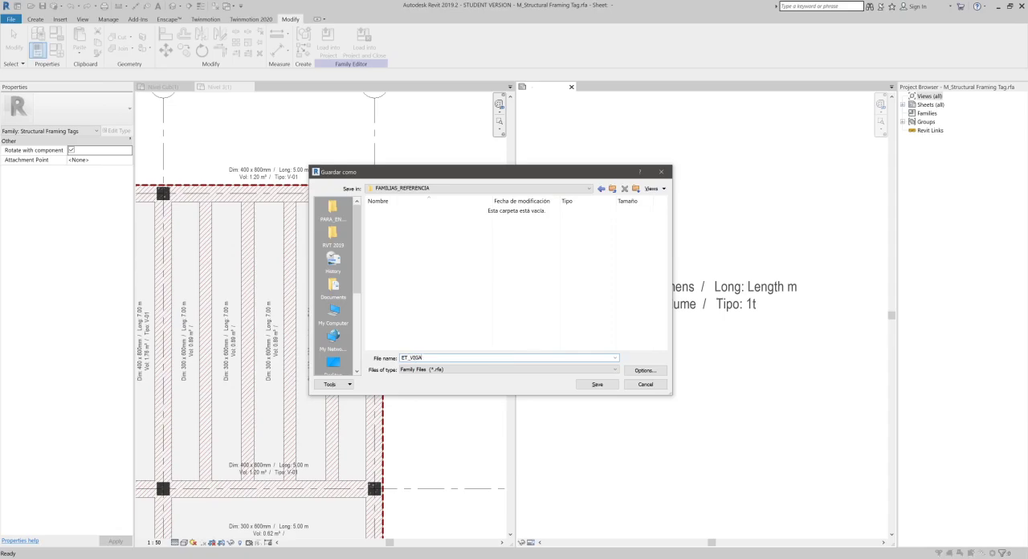
click(595, 385)
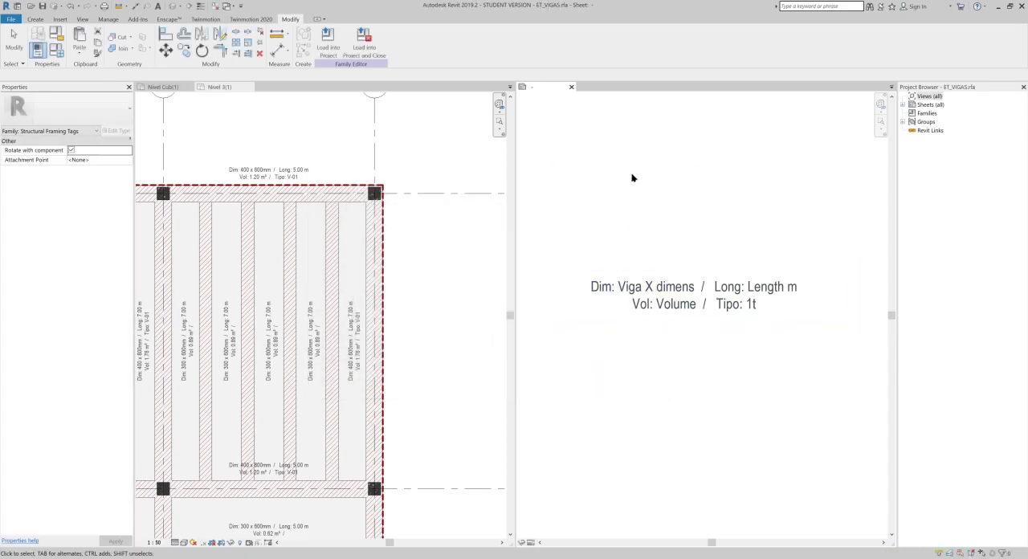
- Save a copy of the ET_VIGAS tag family in the same folder as ET_COLS.rfa
click(12, 19)
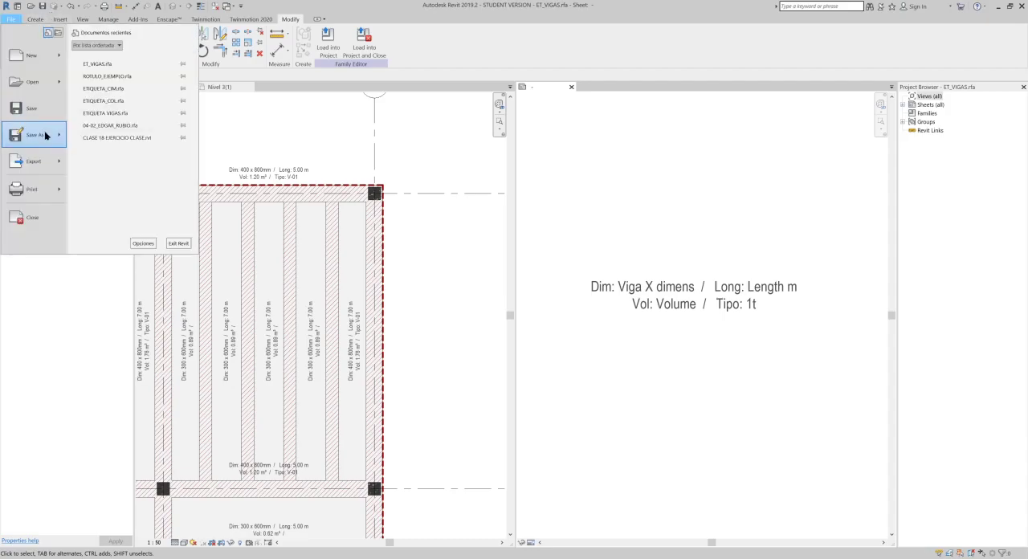
mouse_move(46, 137)
click(139, 132)
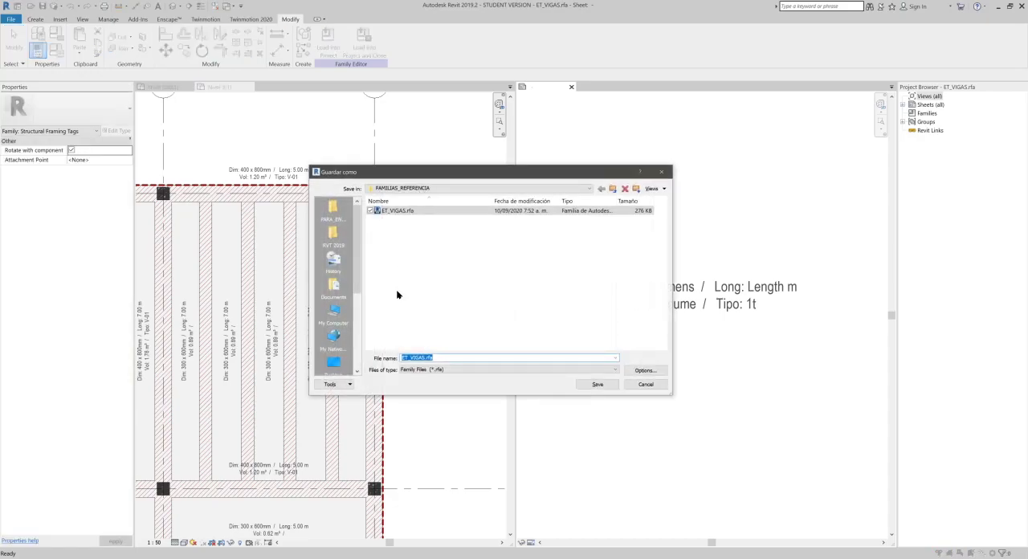
drag(410, 358, 423, 370)
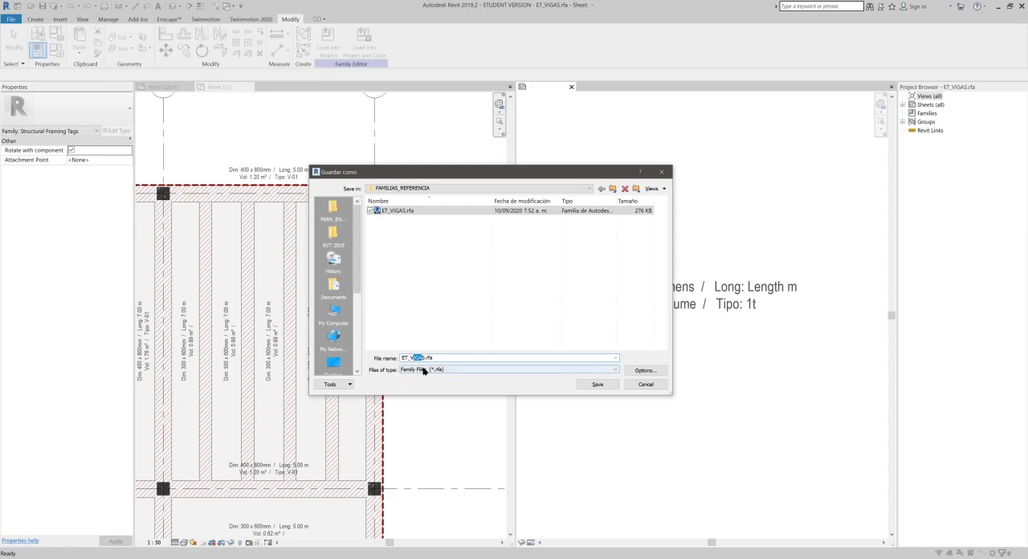
key(BackSpace)
text(COL)
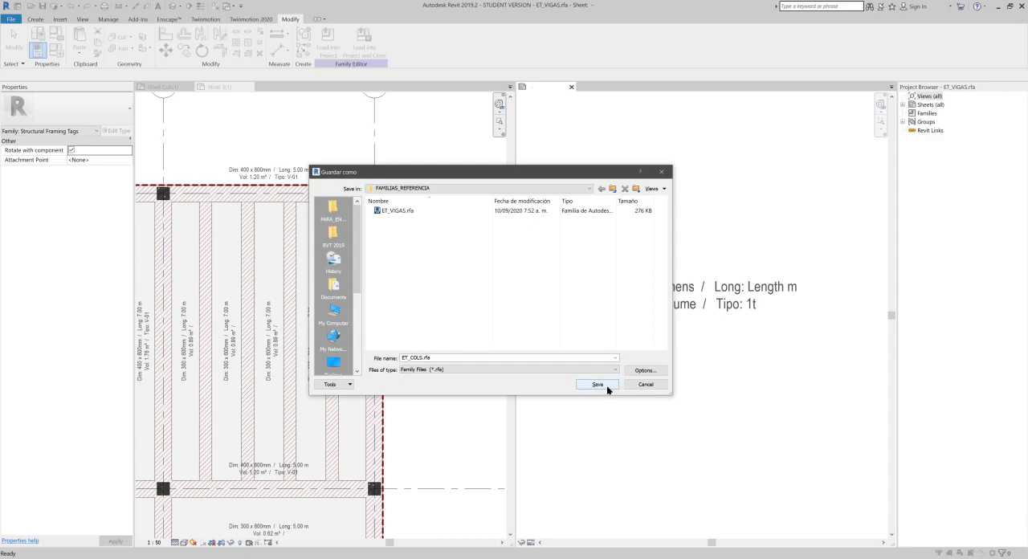
click(598, 385)
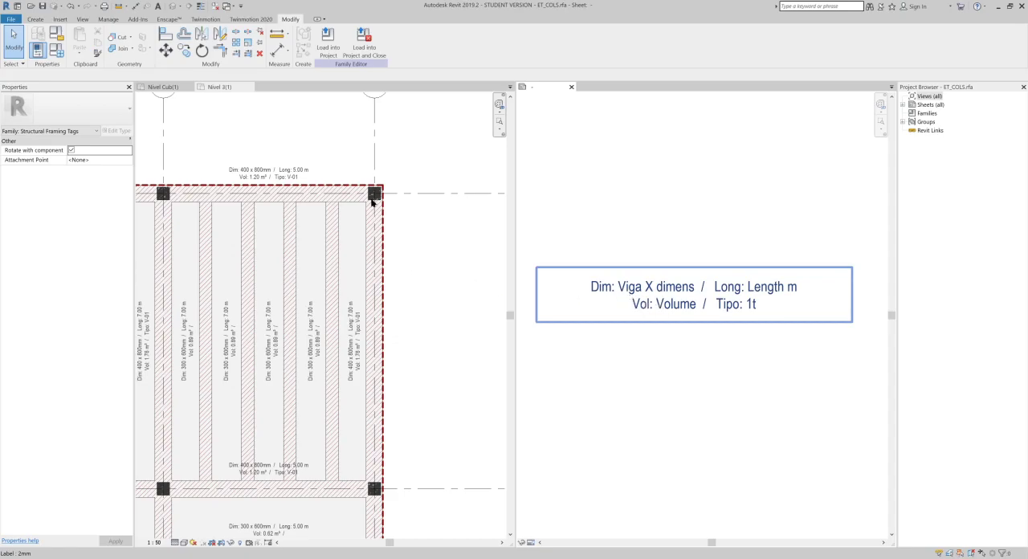
click(730, 275)
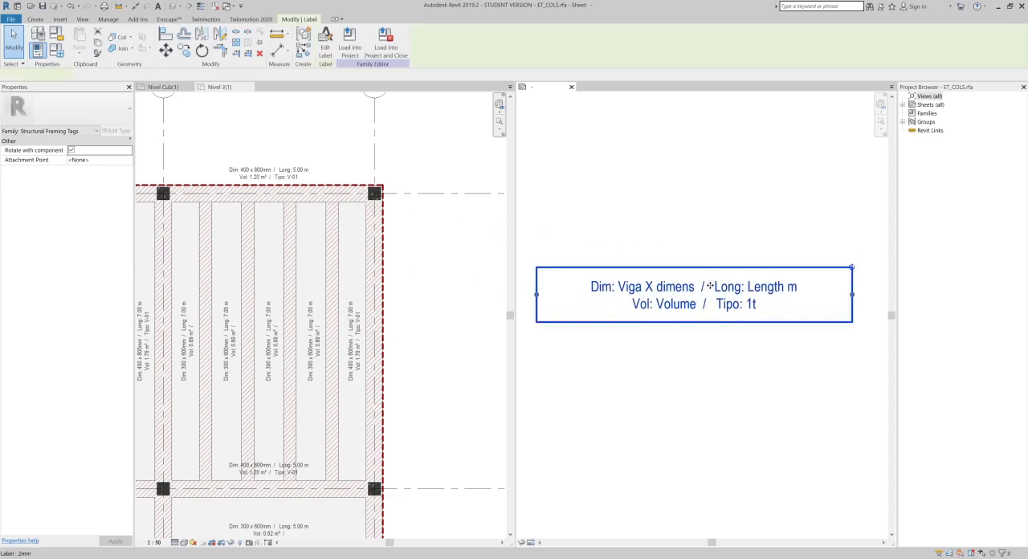
click(326, 47)
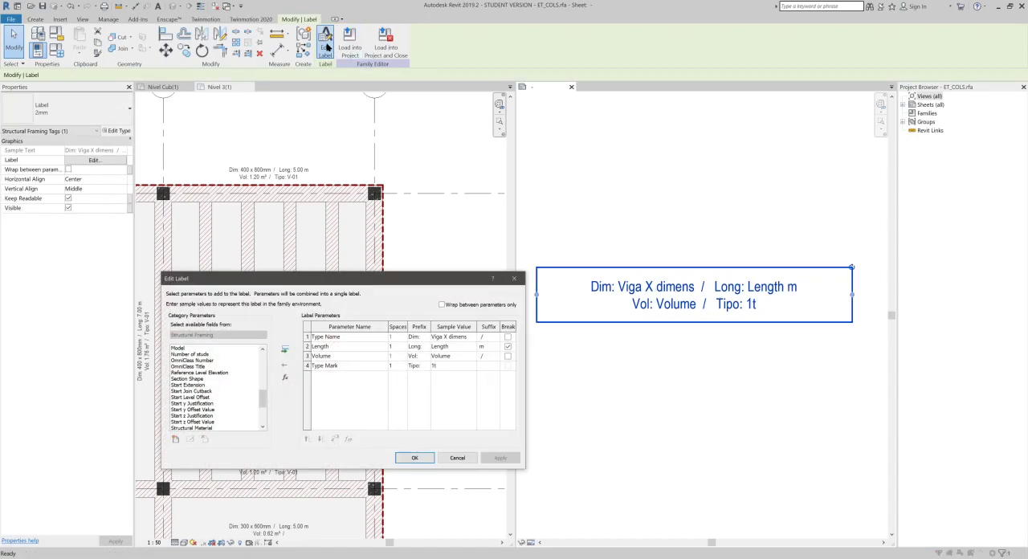
drag(423, 279, 781, 344)
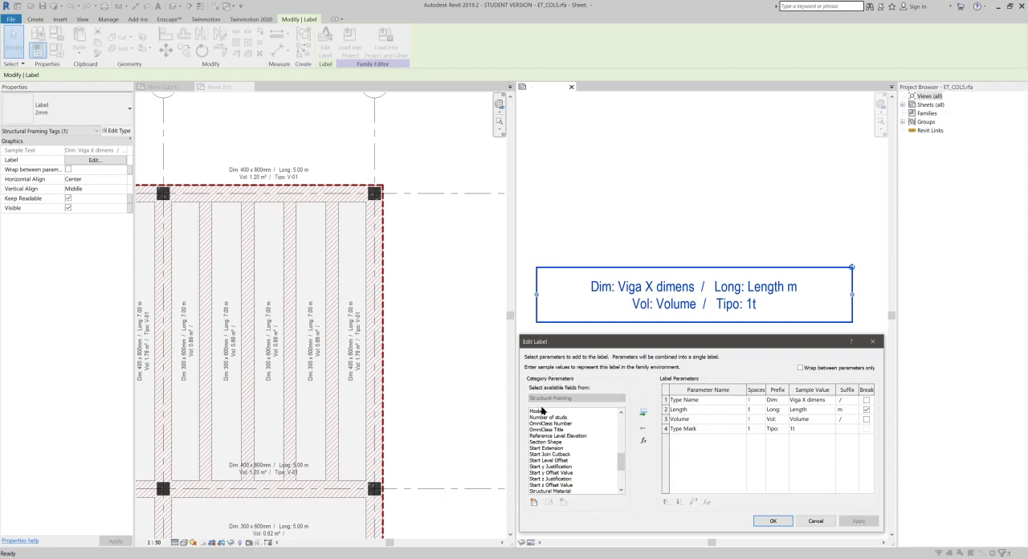
key(ctrl)
key(ctrl)
click(817, 522)
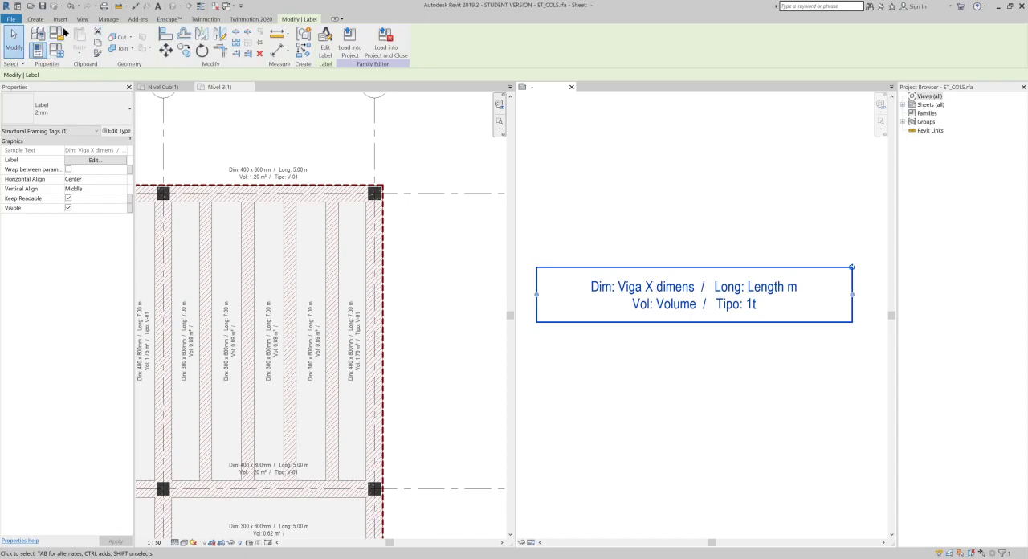
key(Escape)
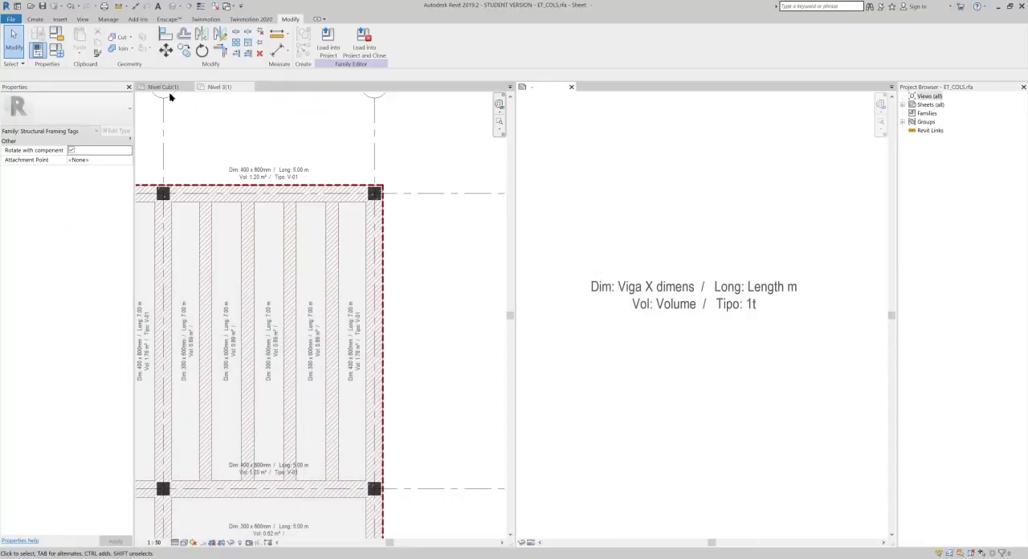
- Change the ET_COLS tag family's category to Structural Column Tags
click(61, 35)
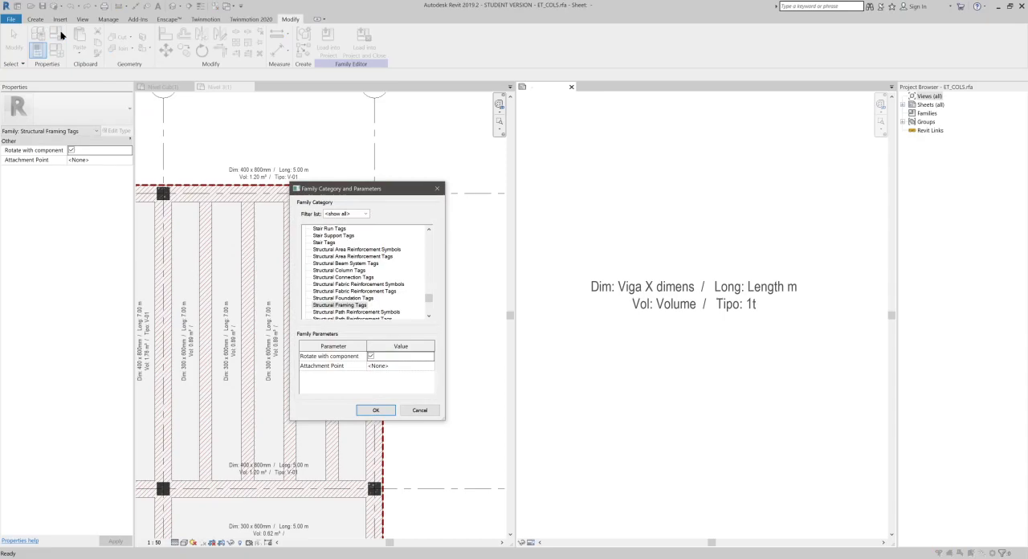
key(Escape)
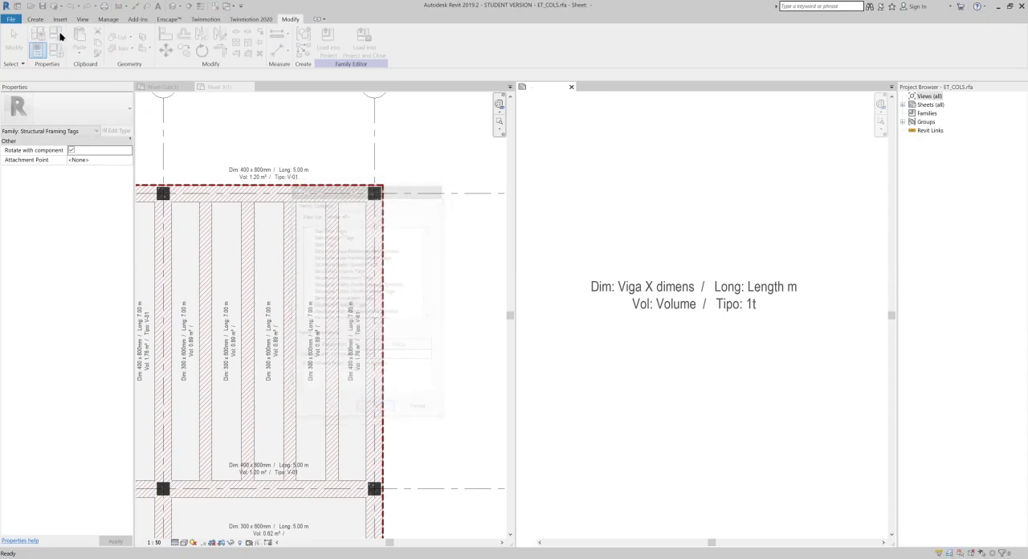
click(58, 37)
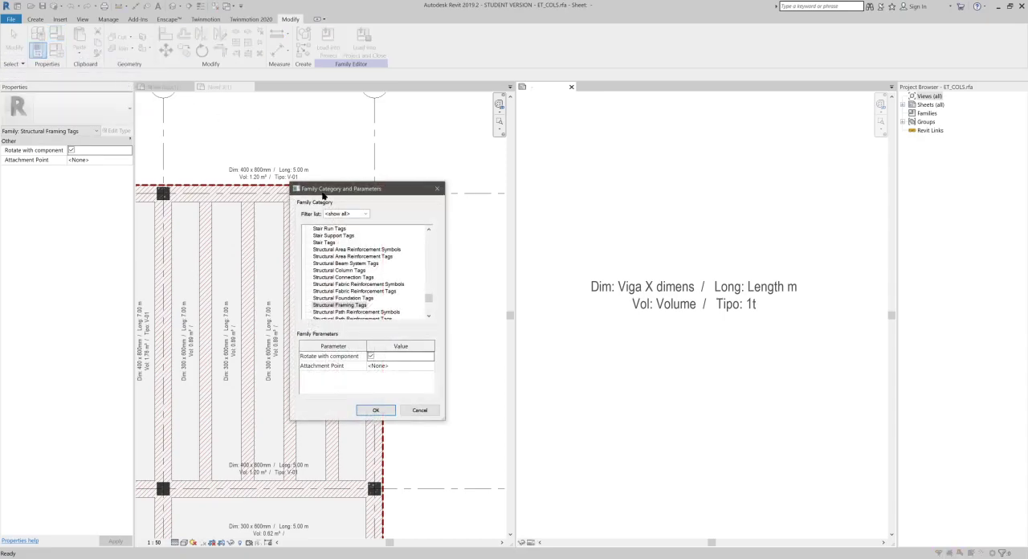
drag(319, 193, 387, 179)
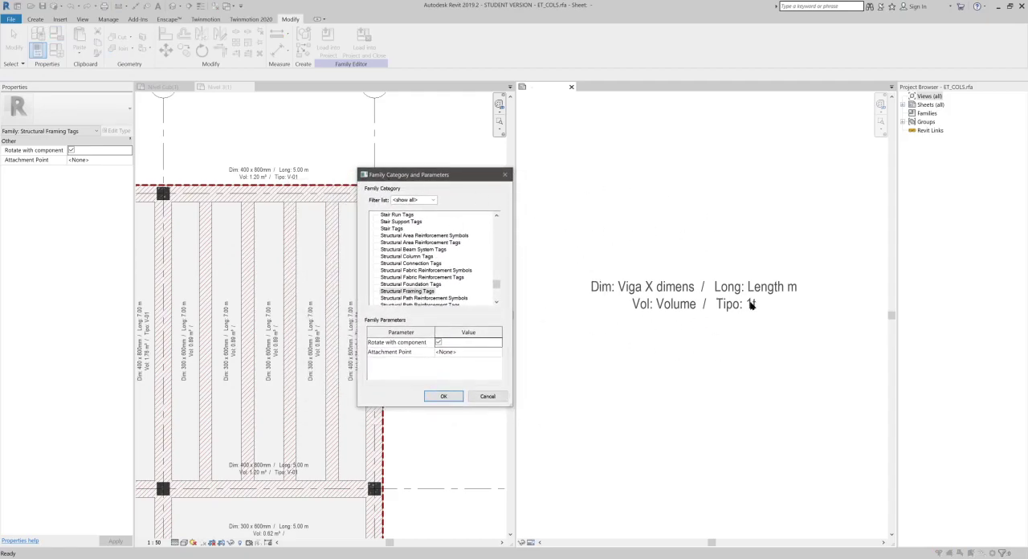
click(388, 293)
click(423, 257)
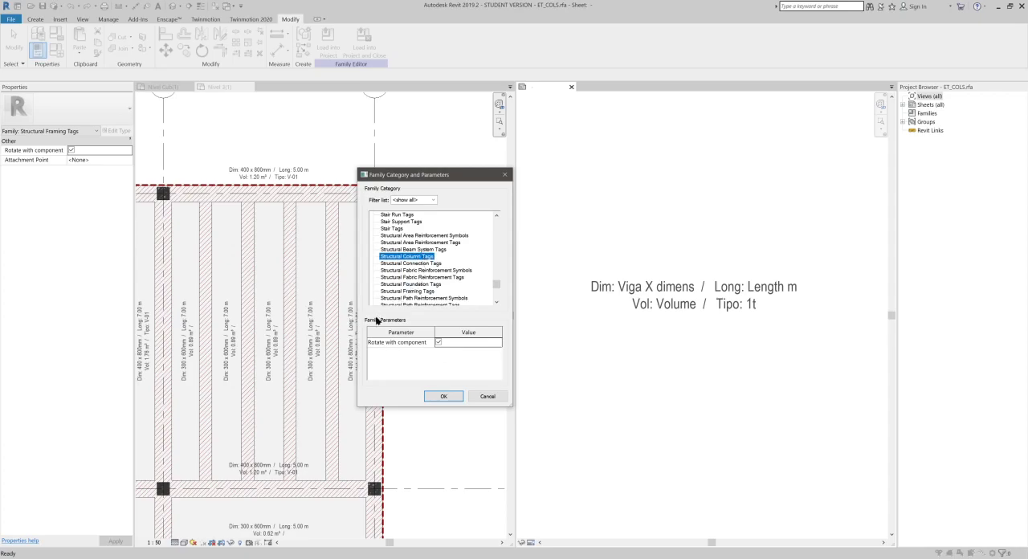
click(445, 396)
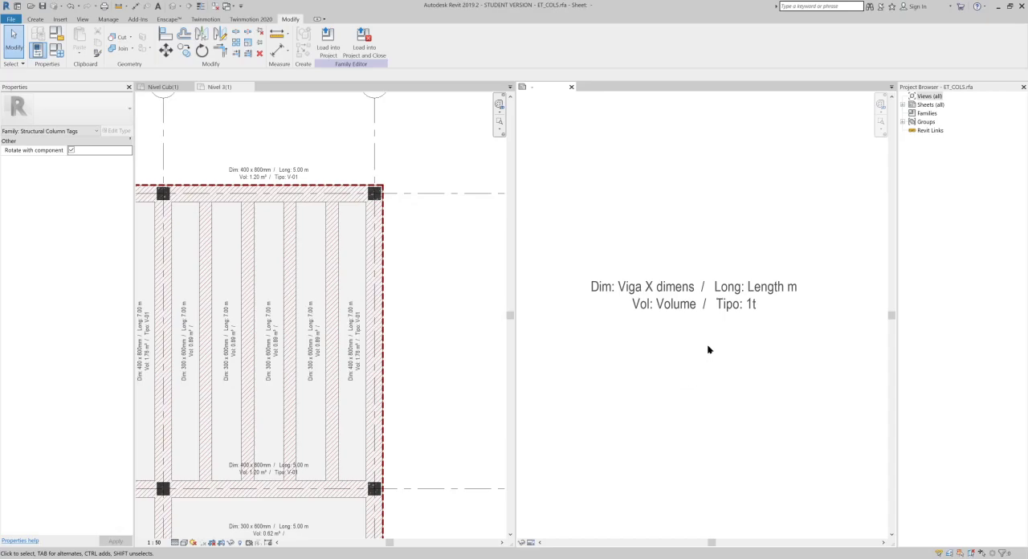
- Check the available Structural Columns fields for the tag label and remove the Coating parameter from it
middle_drag(697, 345, 673, 333)
click(687, 300)
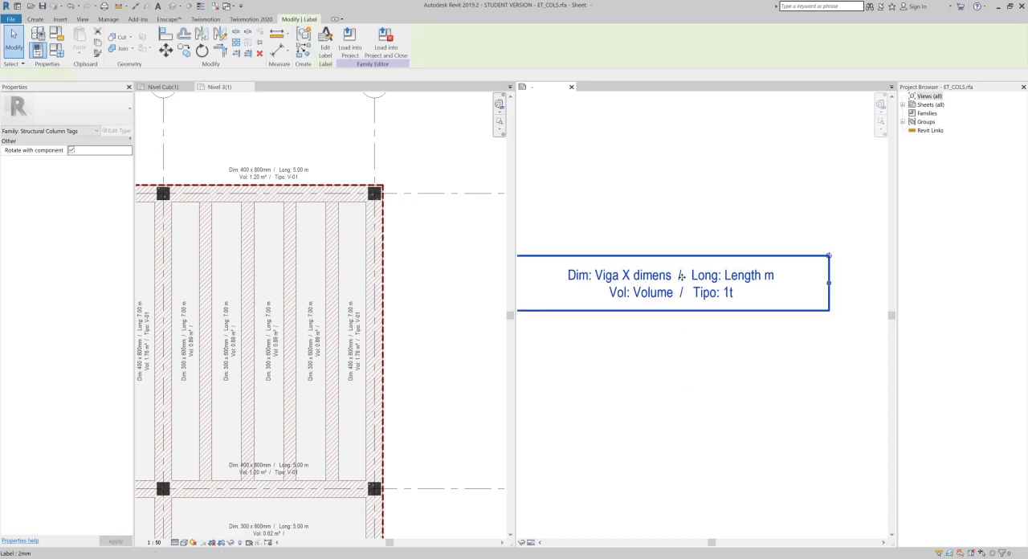
click(325, 46)
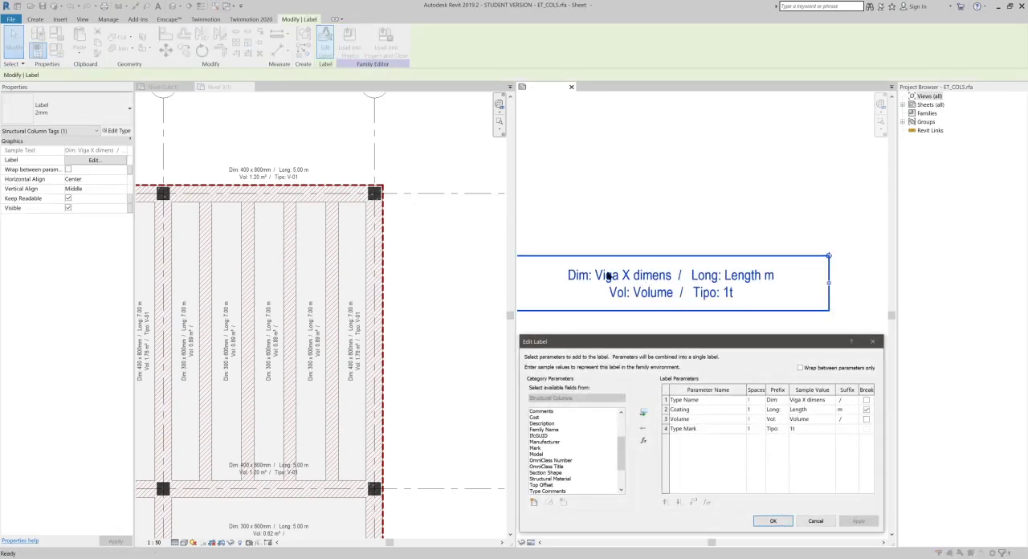
click(550, 380)
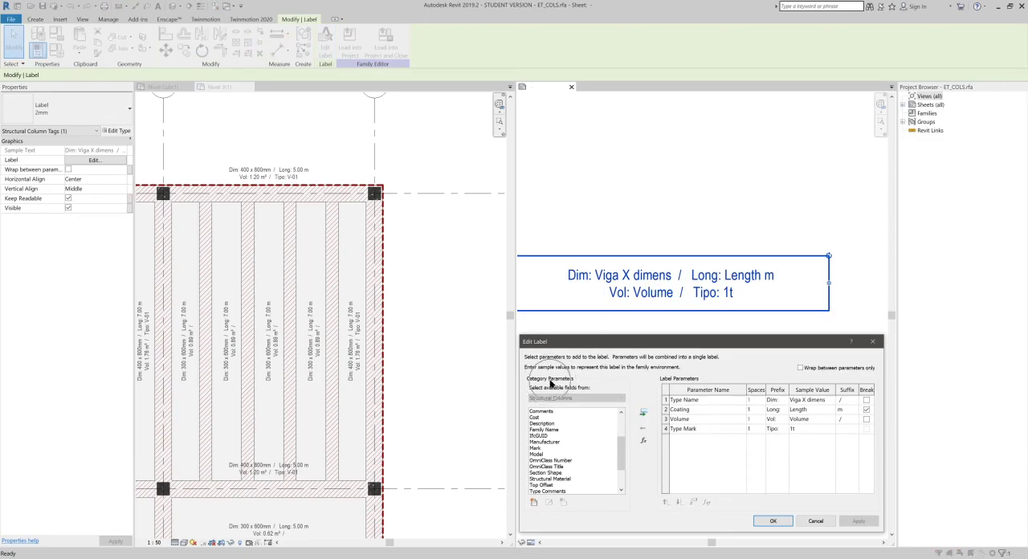
click(549, 397)
click(549, 401)
click(550, 397)
scroll(548, 434, down, 2)
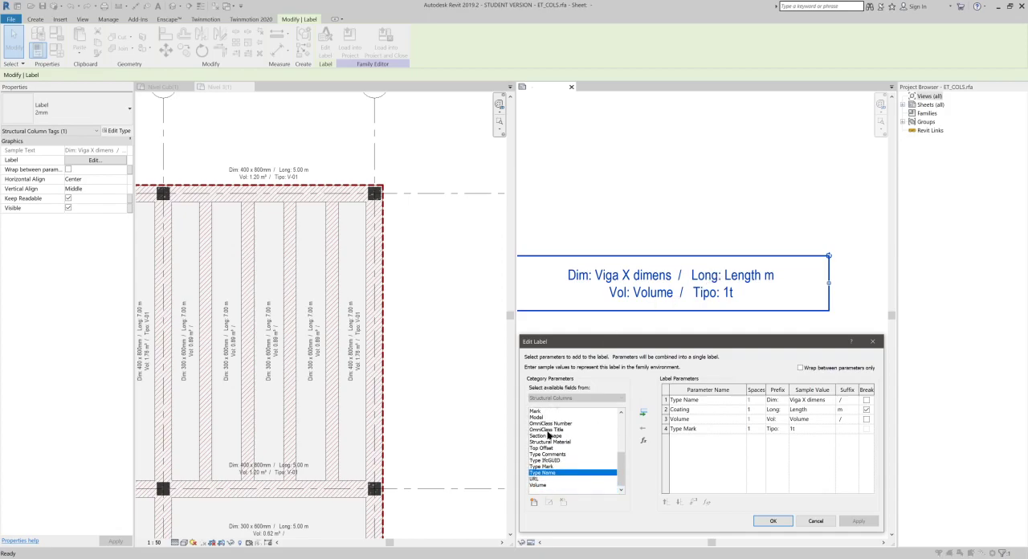
scroll(549, 434, up, 6)
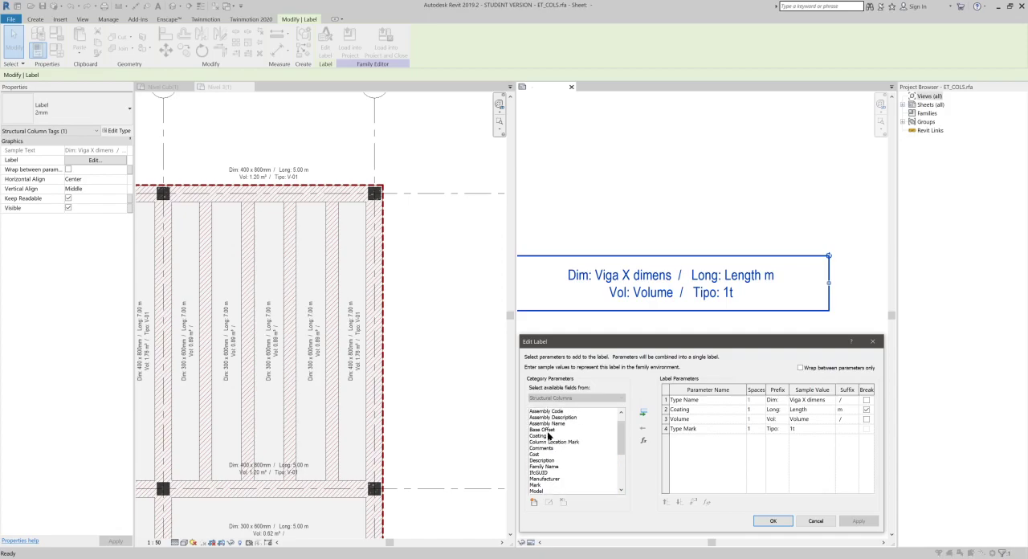
scroll(554, 431, down, 3)
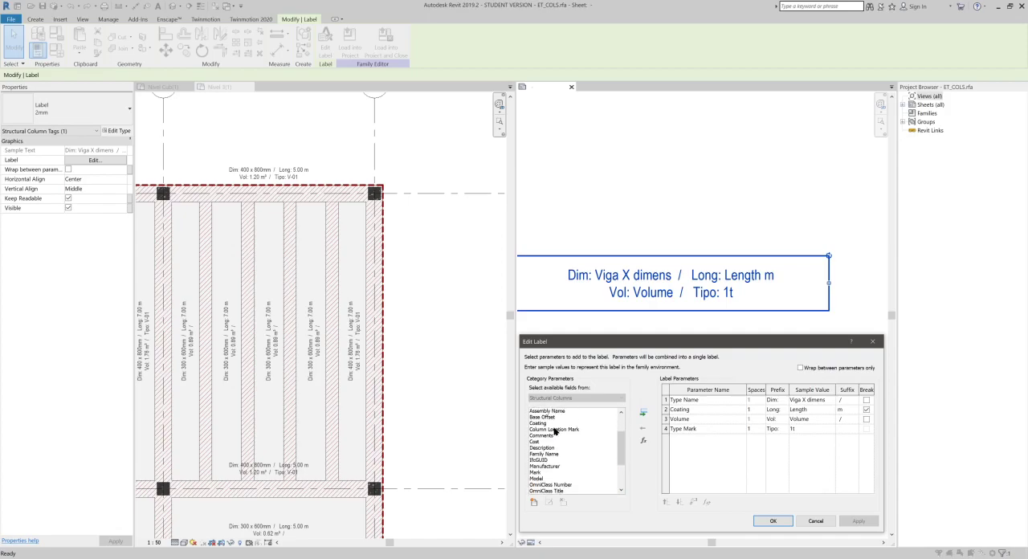
click(664, 409)
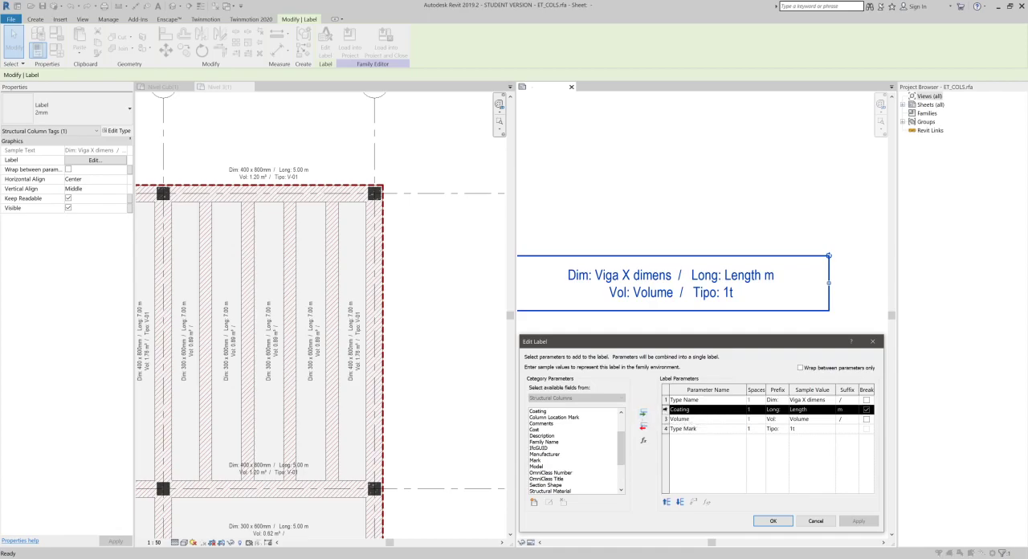
click(645, 428)
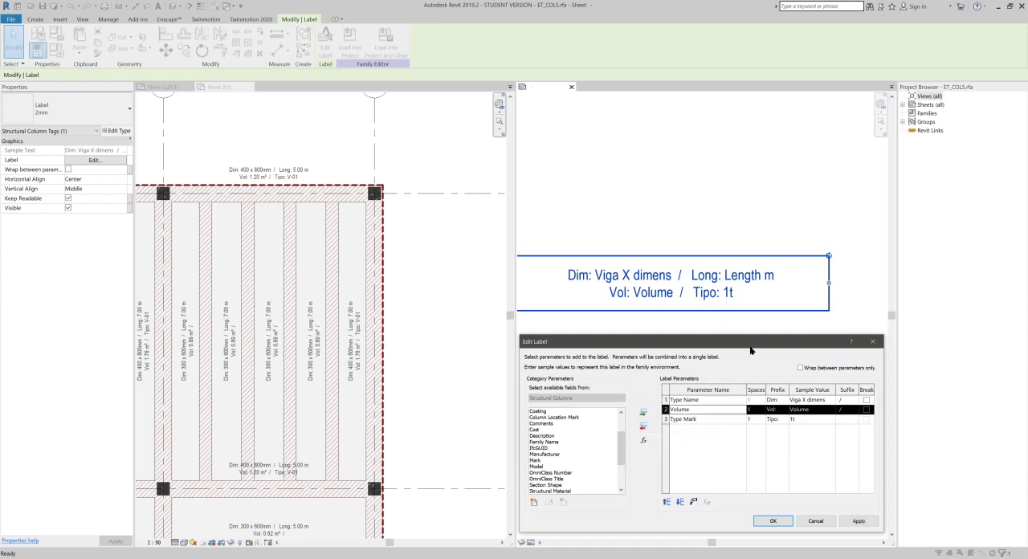
- Add line breaks after Type Name and Volume in the label, and clear the slash suffix from both parameters
click(865, 399)
click(866, 410)
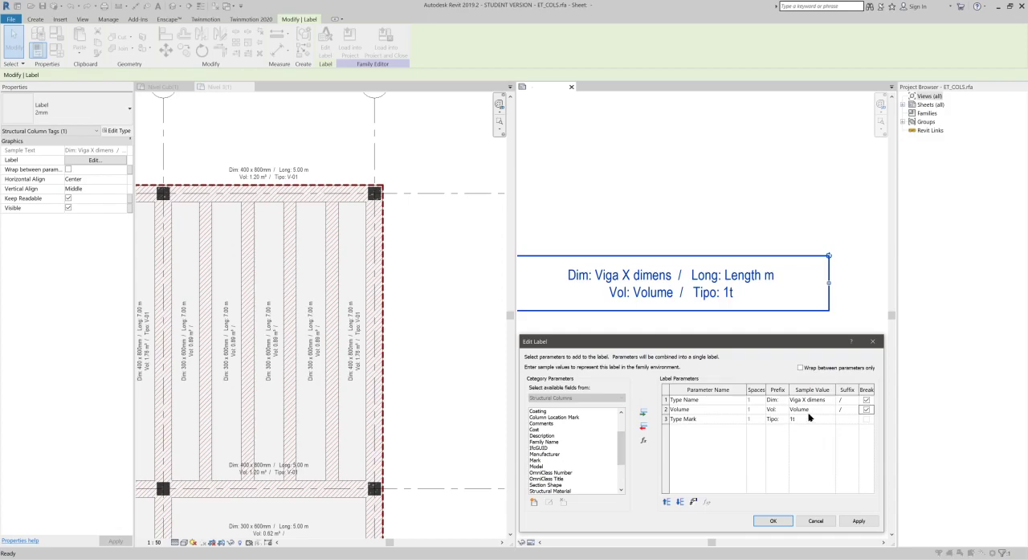
click(847, 399)
key(Delete)
click(849, 410)
key(Delete)
click(773, 521)
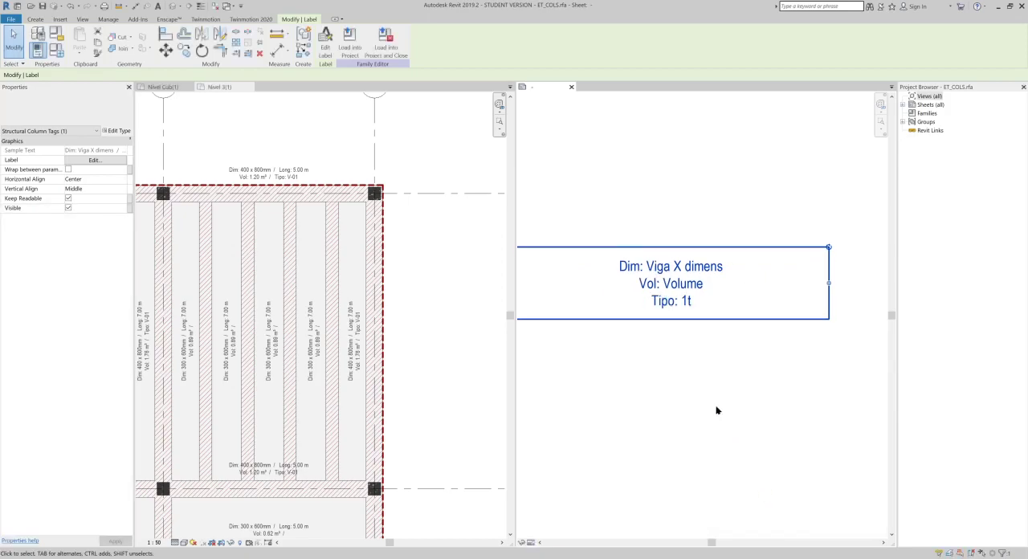
scroll(695, 349, up, 3)
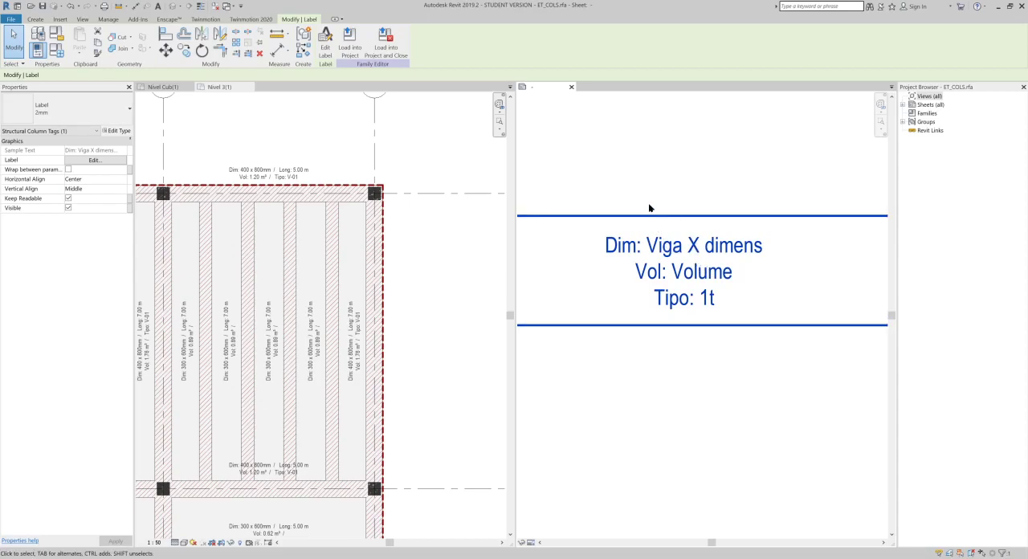
scroll(646, 219, down, 2)
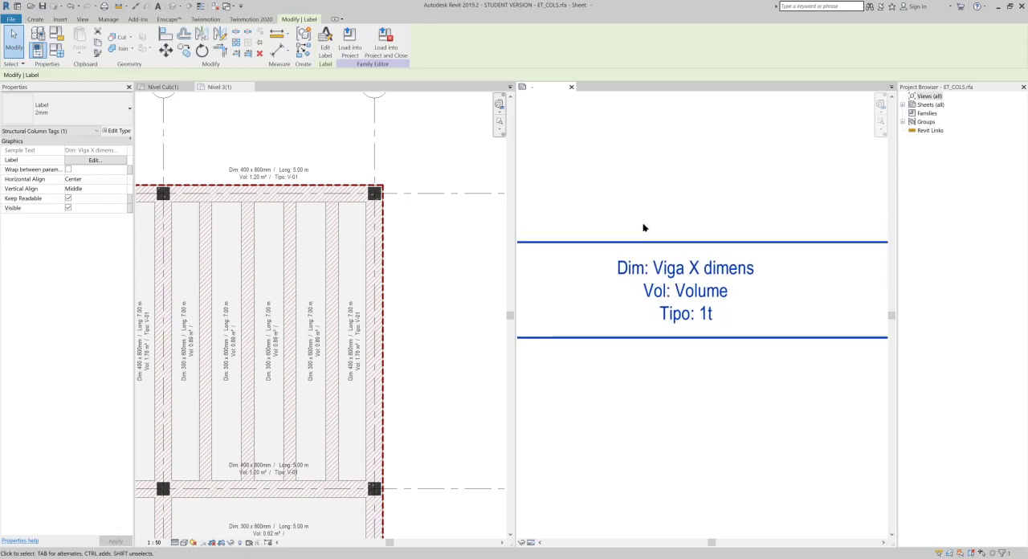
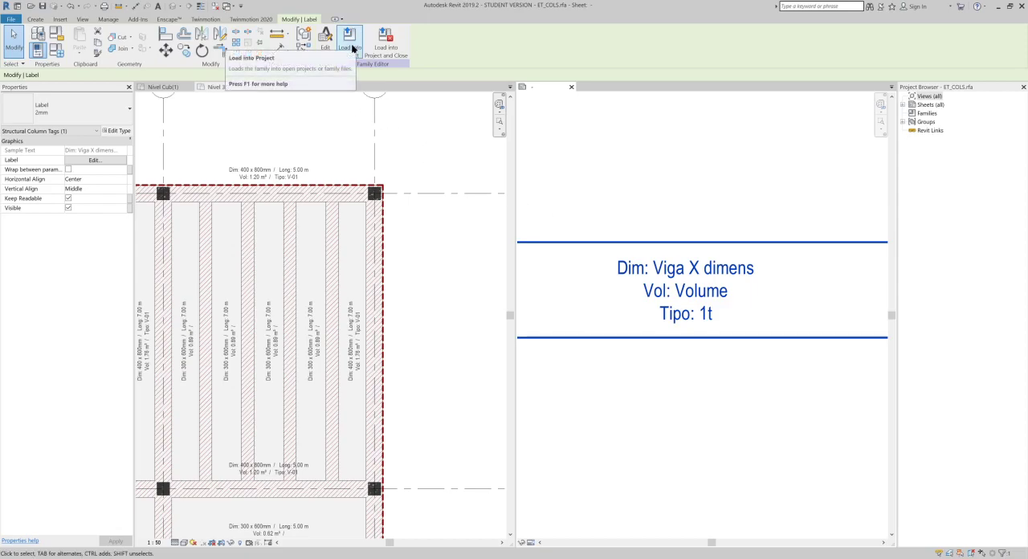
- Save the ET_COLS tag family, load it into the project and close the family
click(44, 7)
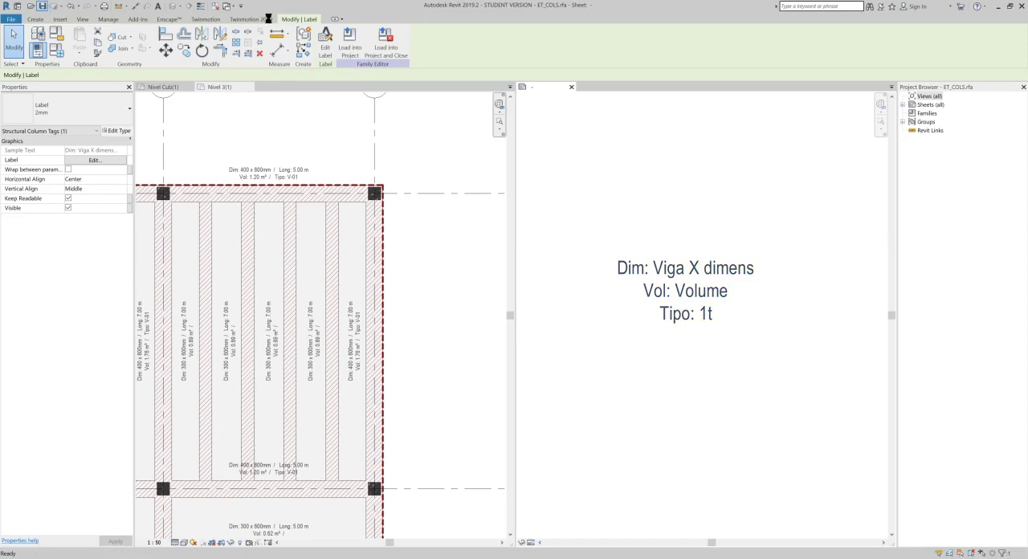
click(361, 46)
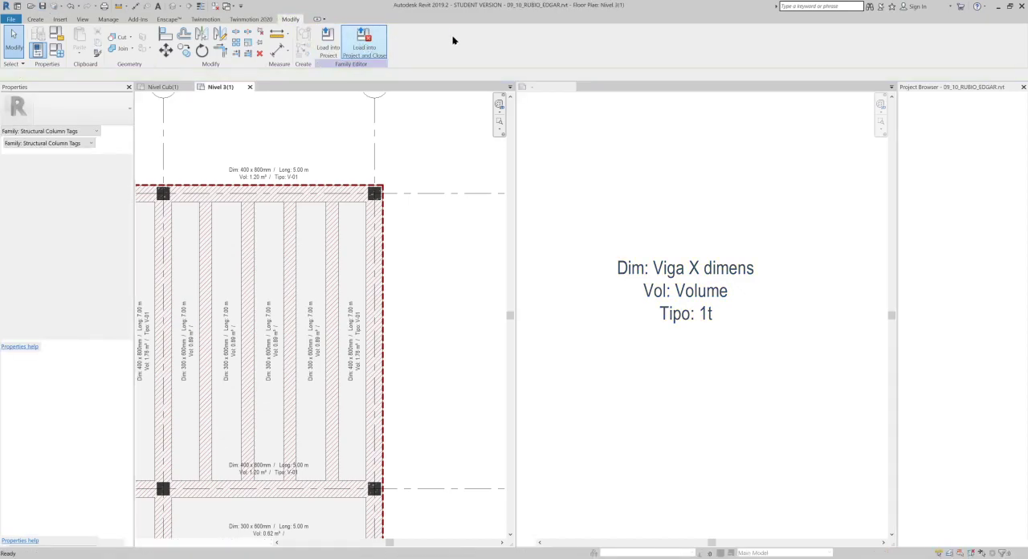
middle_drag(402, 170, 574, 192)
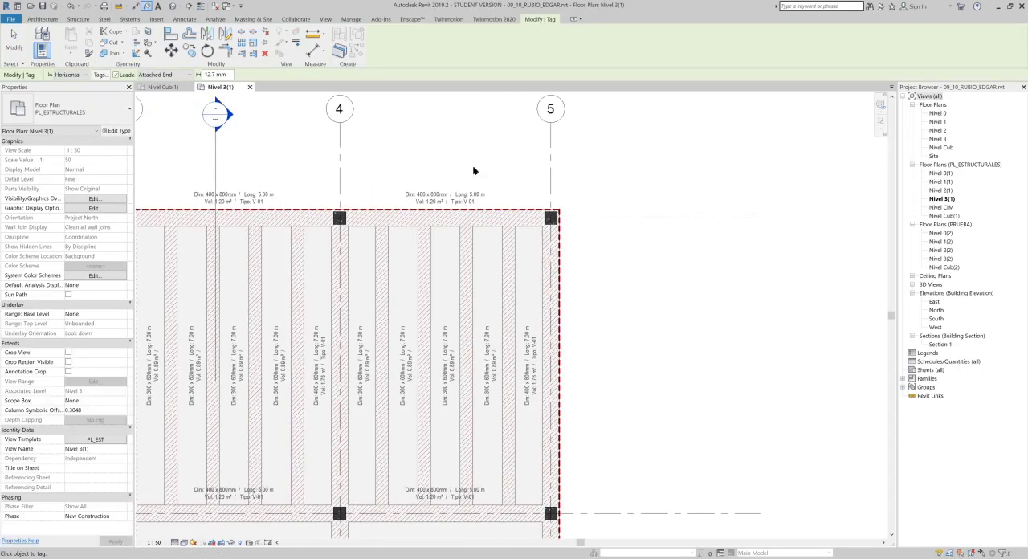
- Preview the ET_COLS tag on the corner column at grid 5 with Tag by Category
click(185, 19)
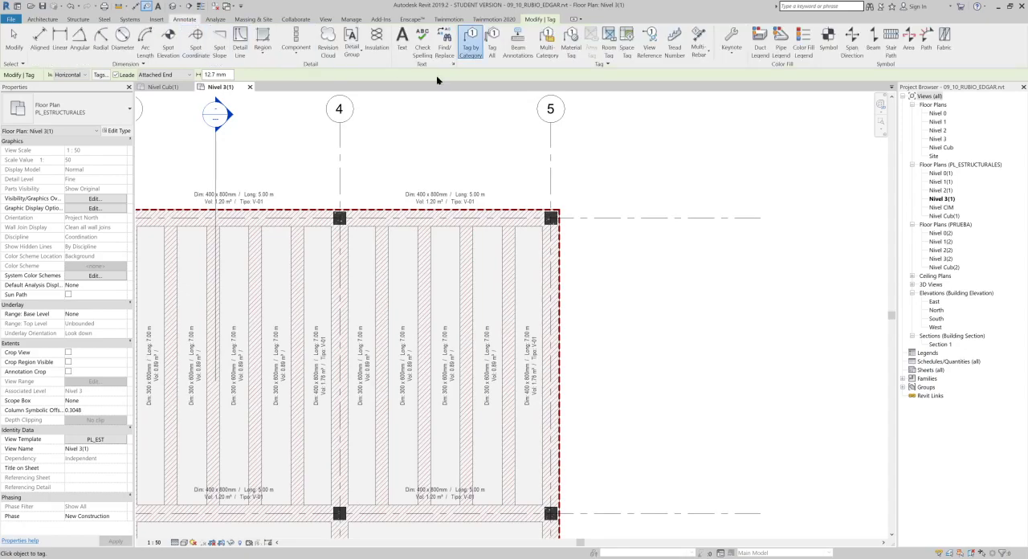
click(474, 46)
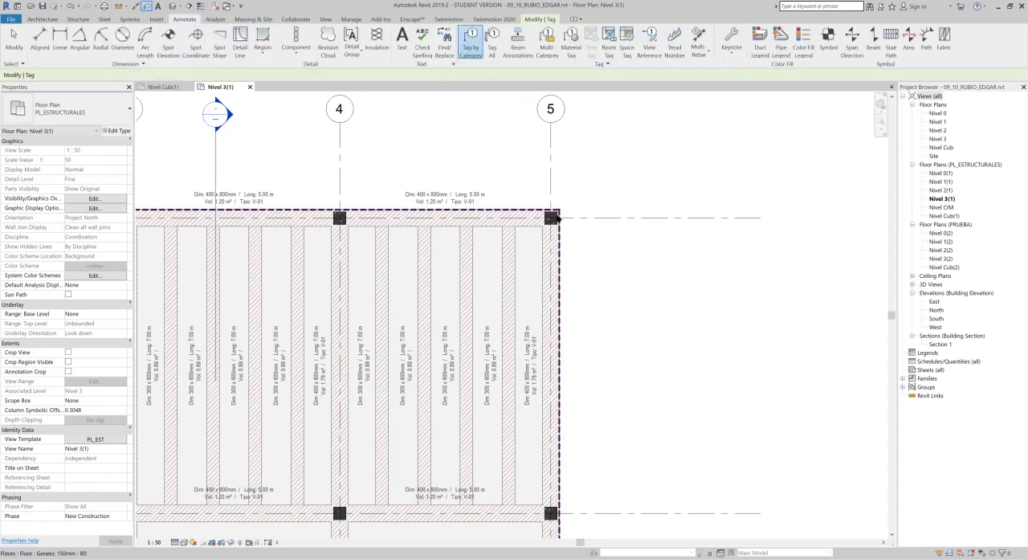
scroll(550, 224, up, 2)
scroll(551, 223, up, 2)
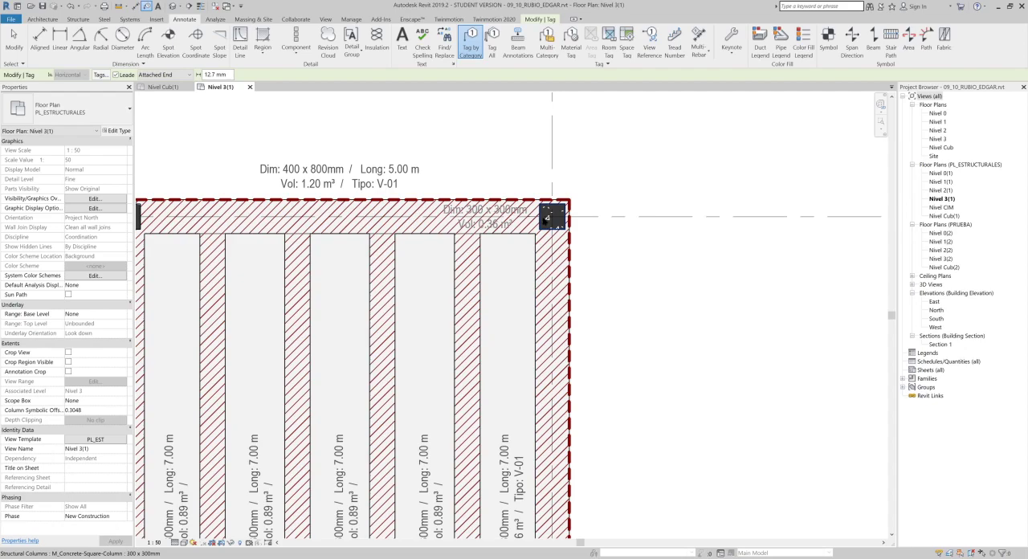
scroll(539, 196, down, 1)
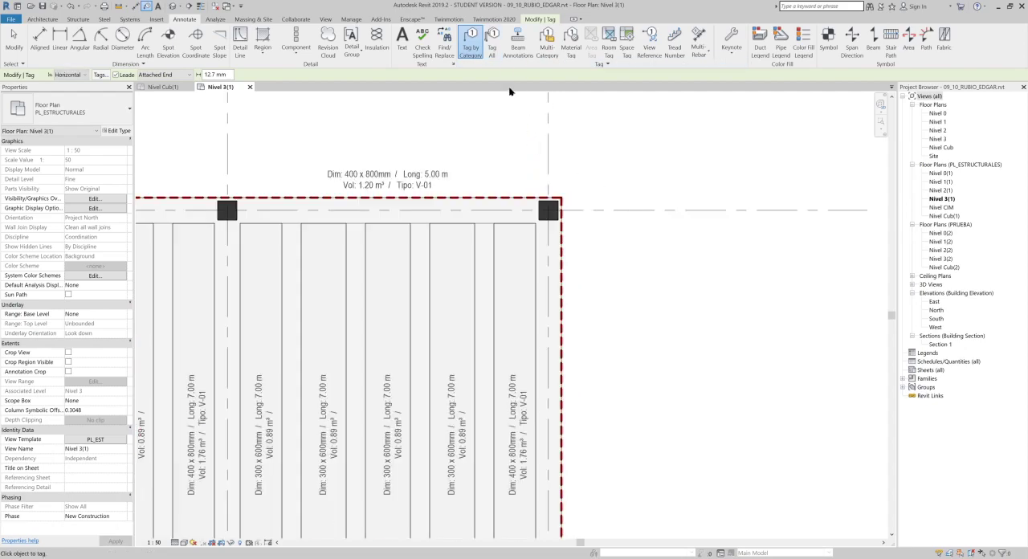
- Tag all untagged structural columns in the Nivel 3(1) plan with ET_COLS : Standard, with leaders enabled
click(491, 40)
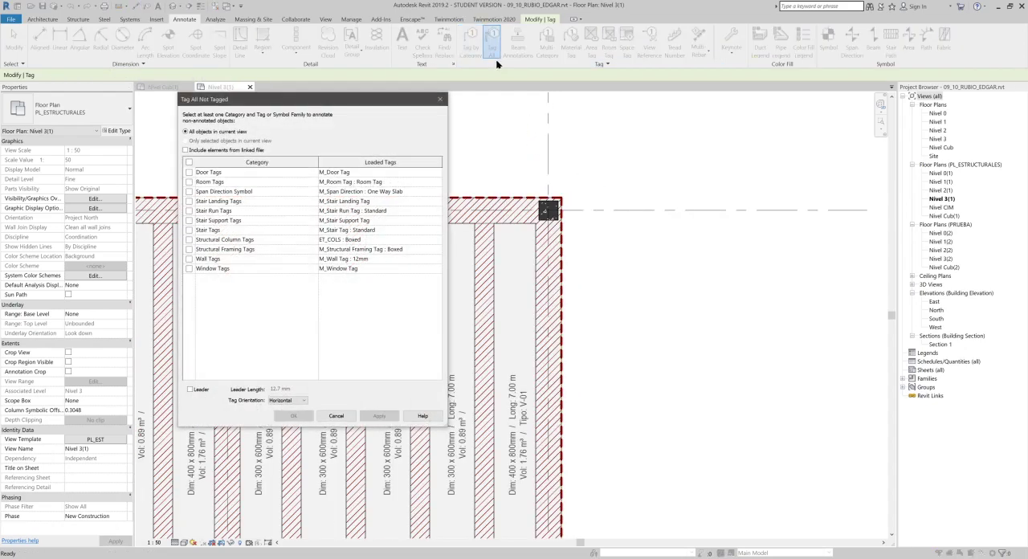
drag(397, 99, 881, 134)
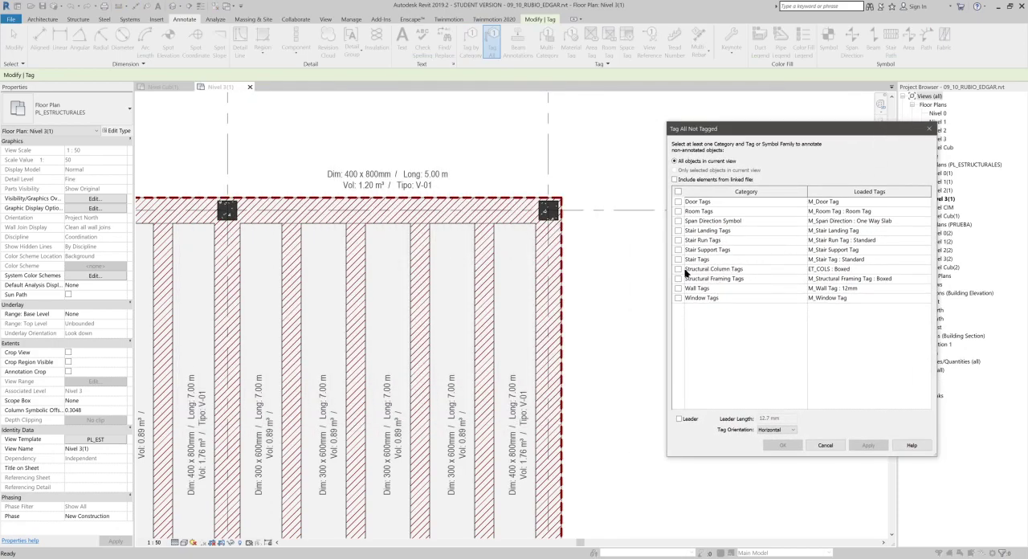
click(678, 269)
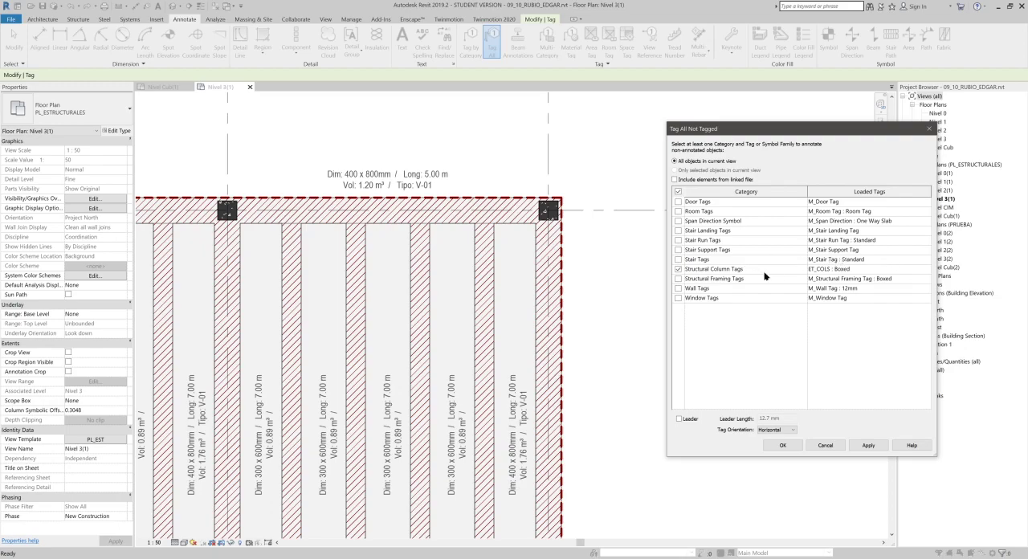
click(867, 270)
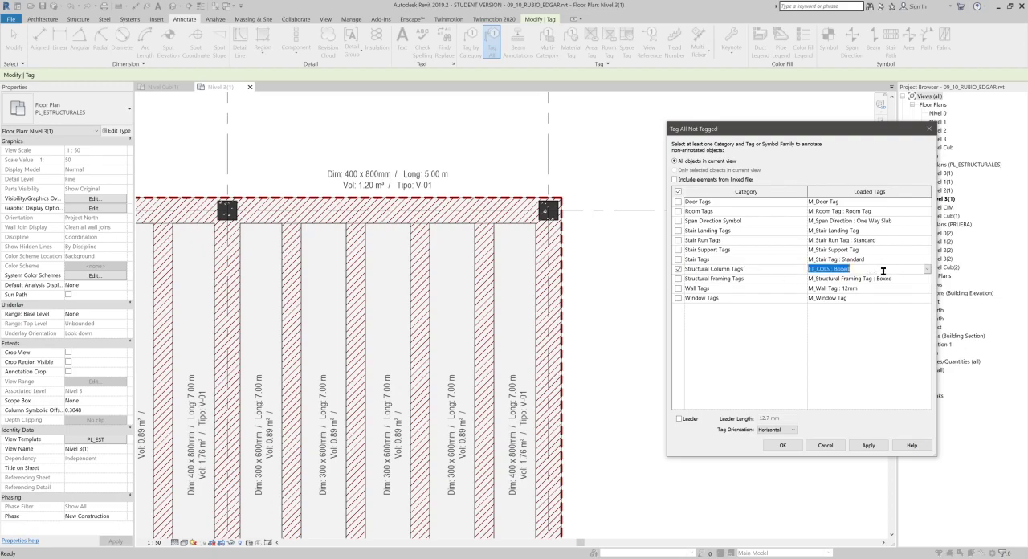
click(928, 269)
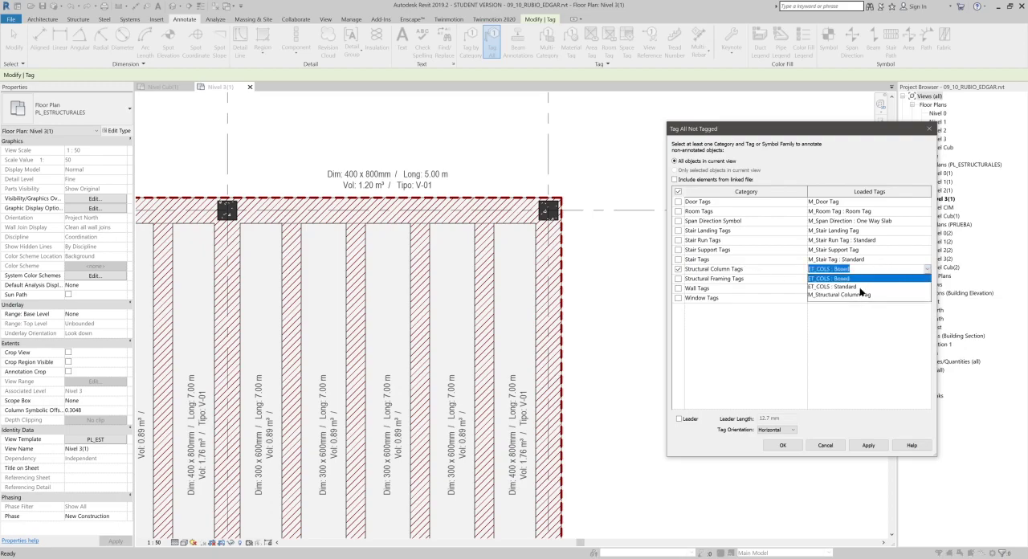
click(859, 286)
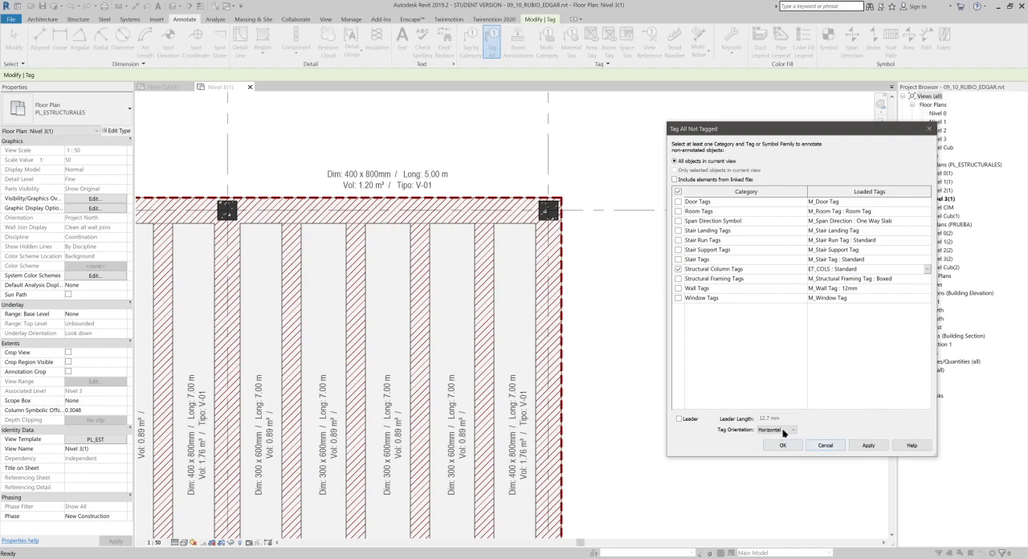
click(679, 420)
click(870, 447)
click(780, 446)
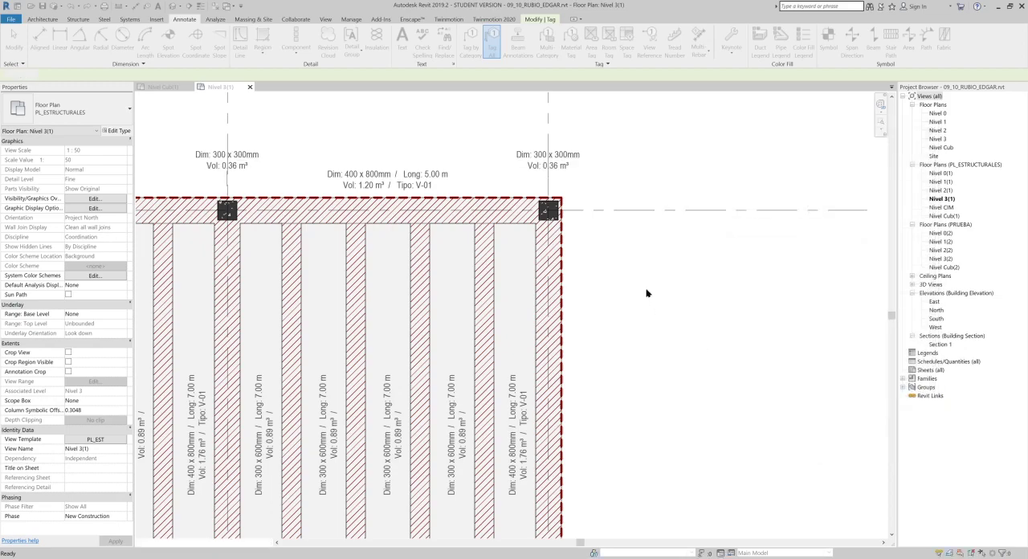
- Select all ET_COLS column tags visible in the view and nudge them to the right of the column grid lines
scroll(453, 143, down, 2)
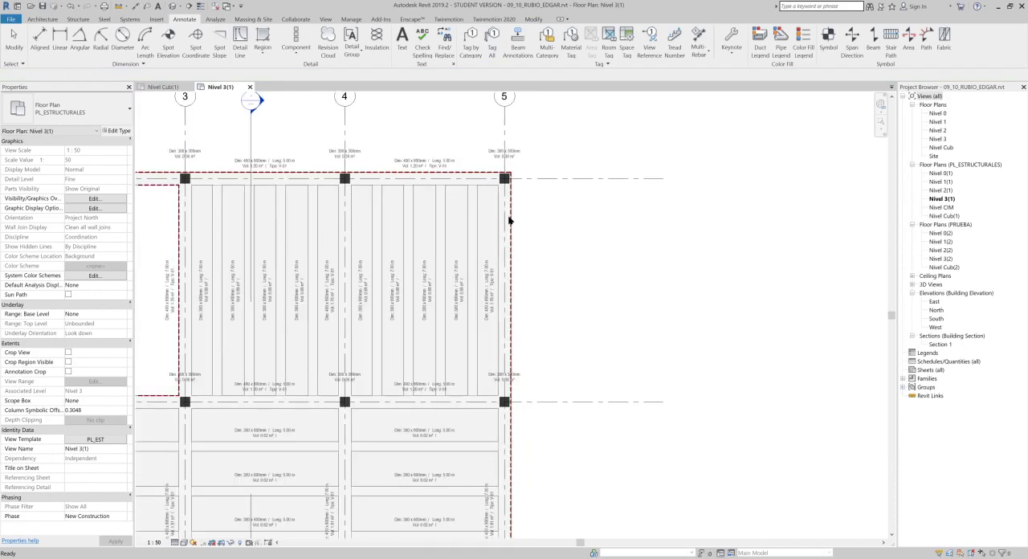
scroll(520, 129, up, 3)
middle_drag(555, 169, 622, 240)
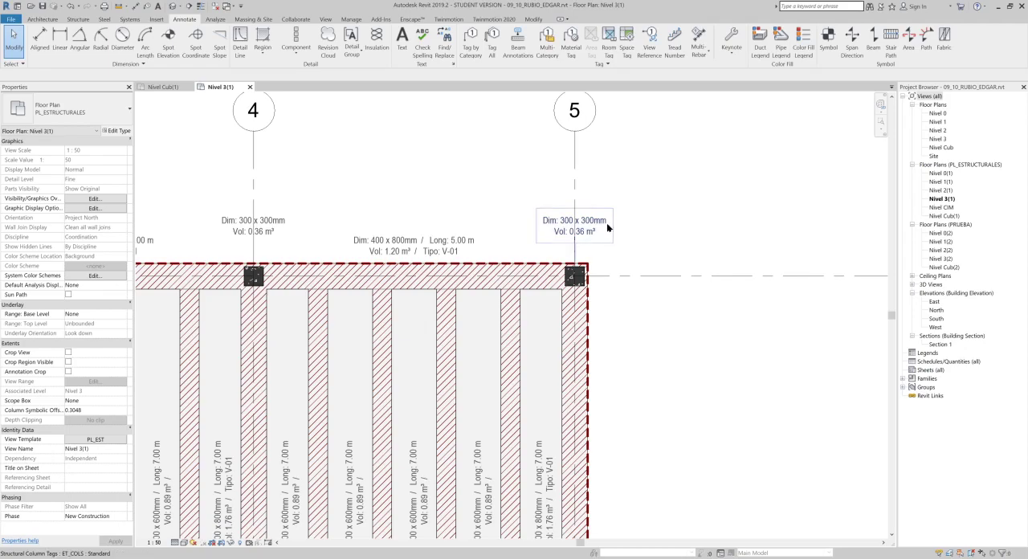
click(602, 229)
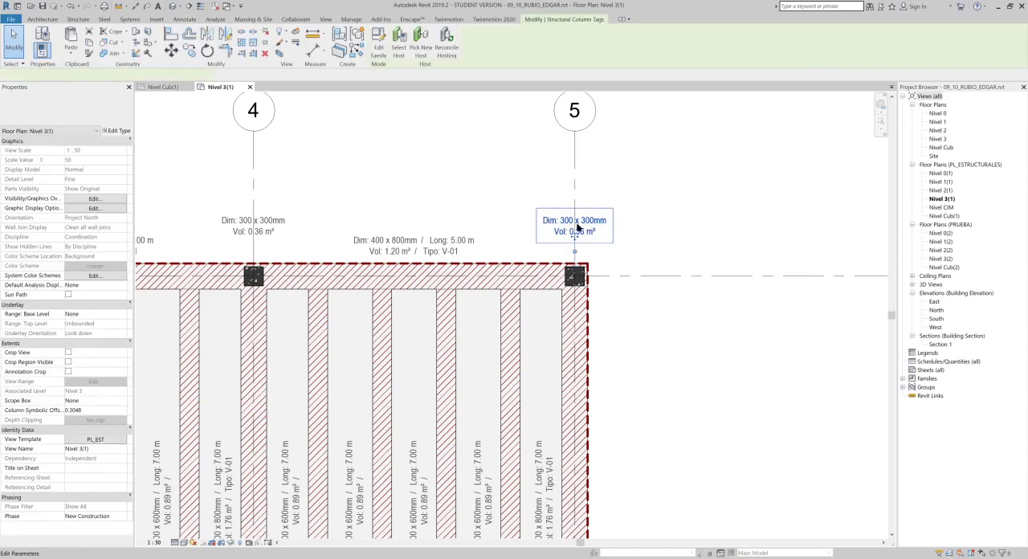
right_click(595, 226)
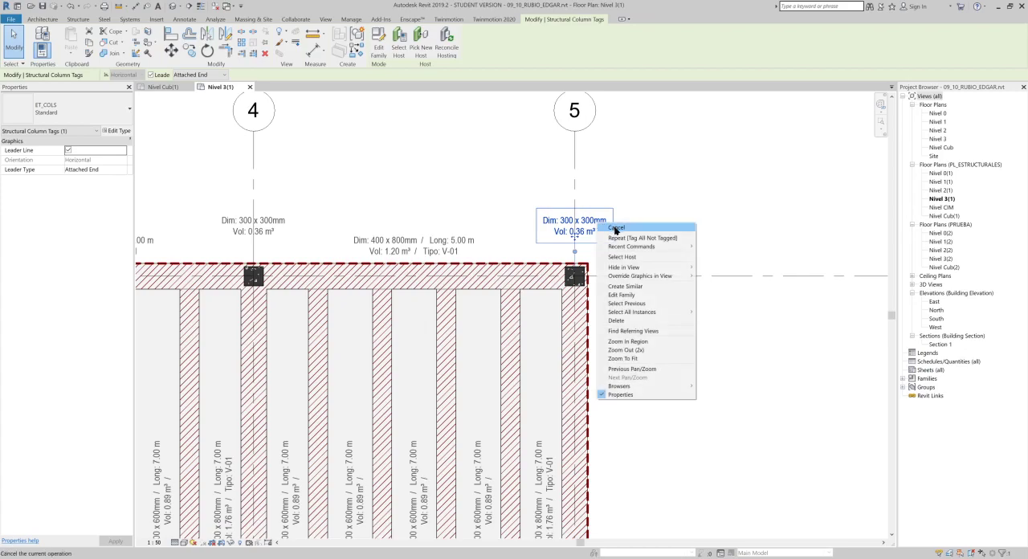
mouse_move(649, 311)
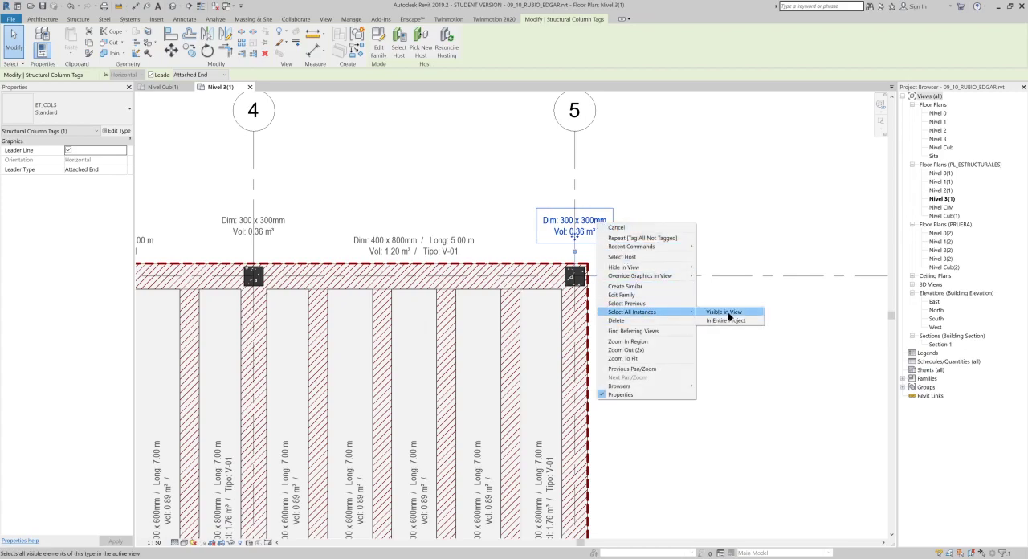
click(725, 313)
scroll(643, 269, down, 1)
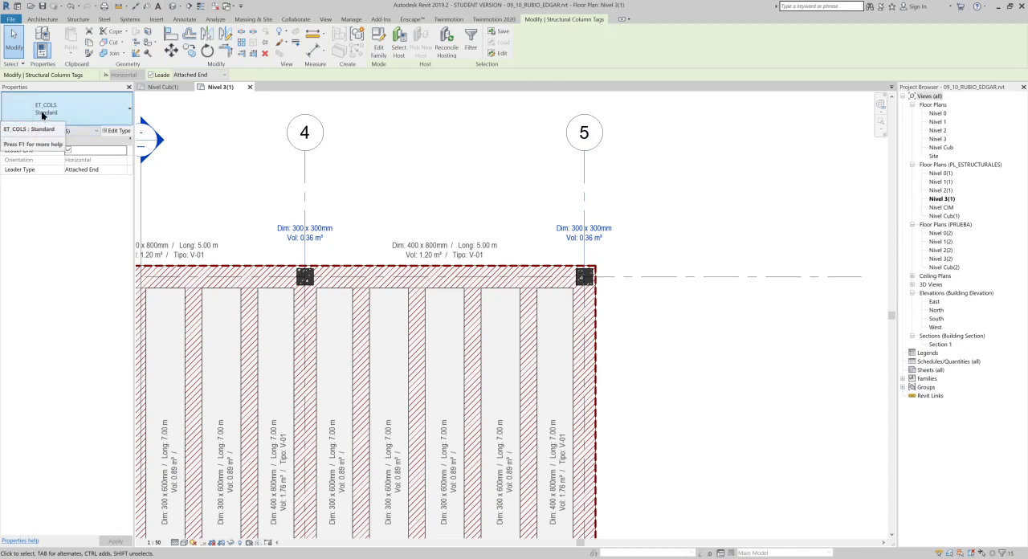
middle_drag(584, 230, 791, 170)
scroll(642, 204, down, 3)
scroll(665, 186, up, 3)
scroll(791, 170, down, 1)
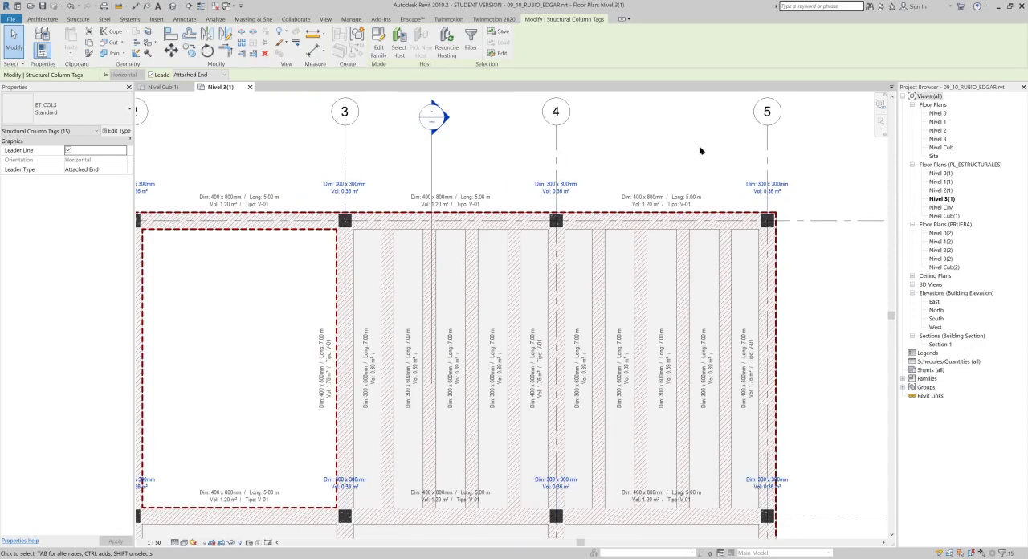
key(Right)
key(Right)
key(Right)
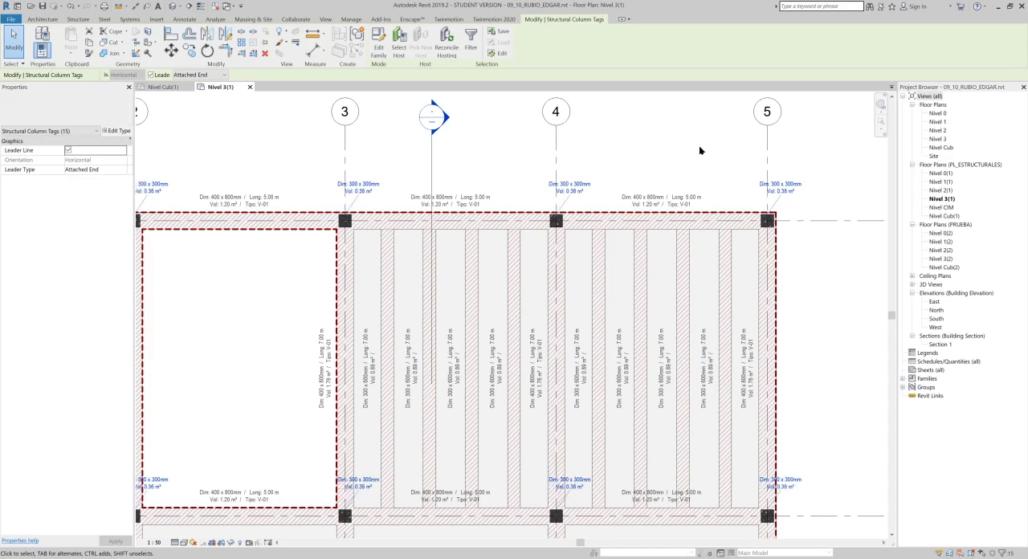
key(Right)
key(Right)
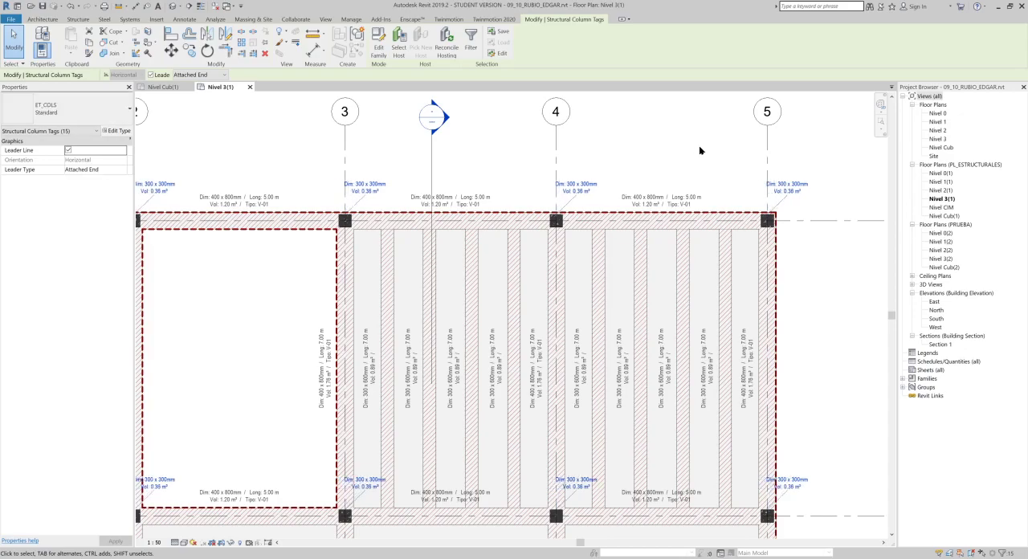
key(Right)
key(Right)
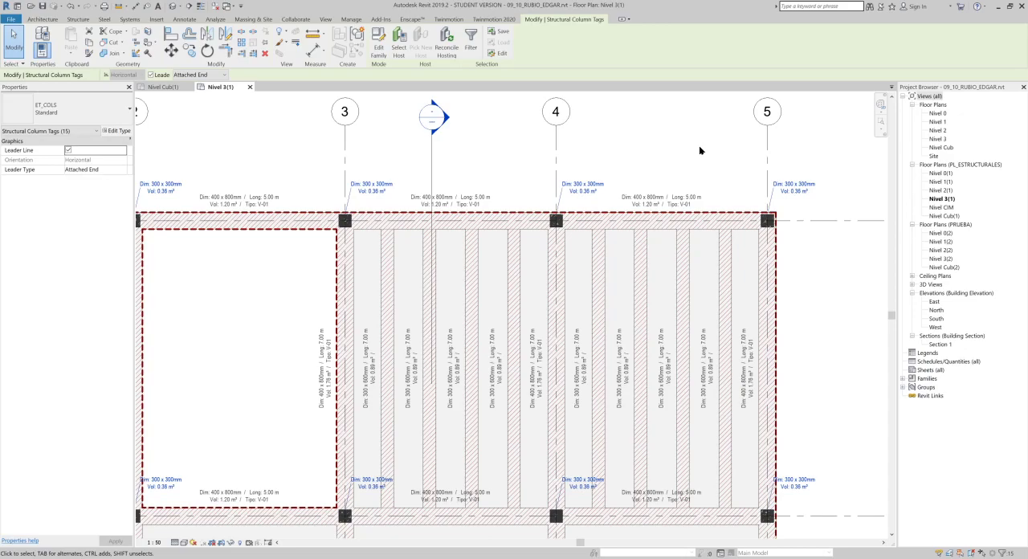
key(Escape)
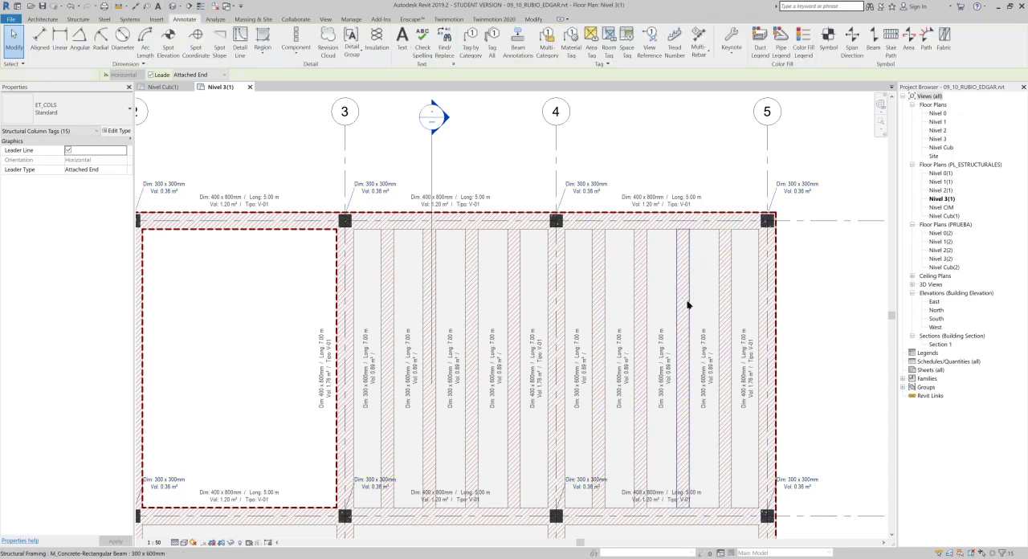
- Set the Type Mark of the 300 x 300mm M_Concrete-Square-Column type to C-01a
scroll(688, 314, down, 2)
middle_drag(727, 393, 762, 239)
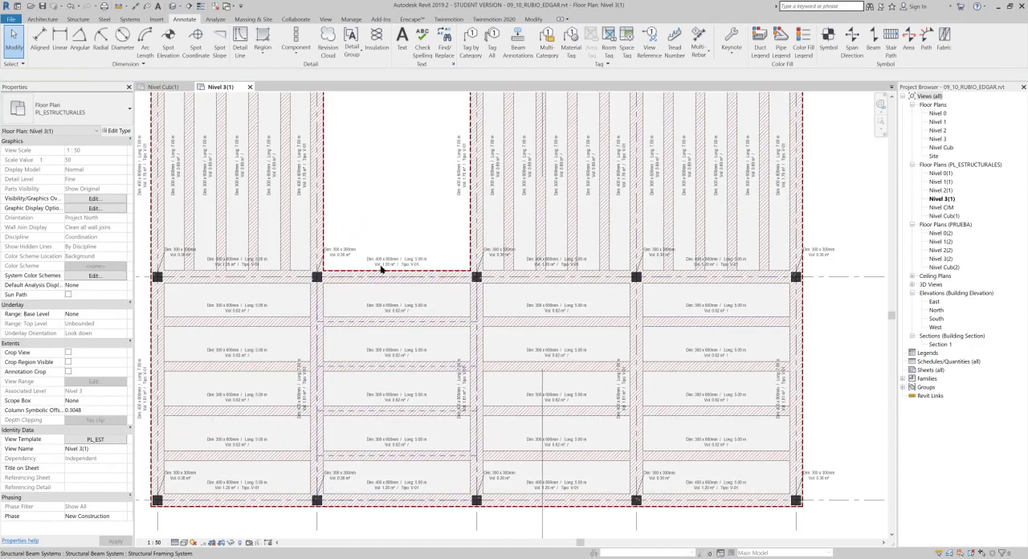
scroll(402, 245, up, 5)
middle_drag(429, 225, 425, 217)
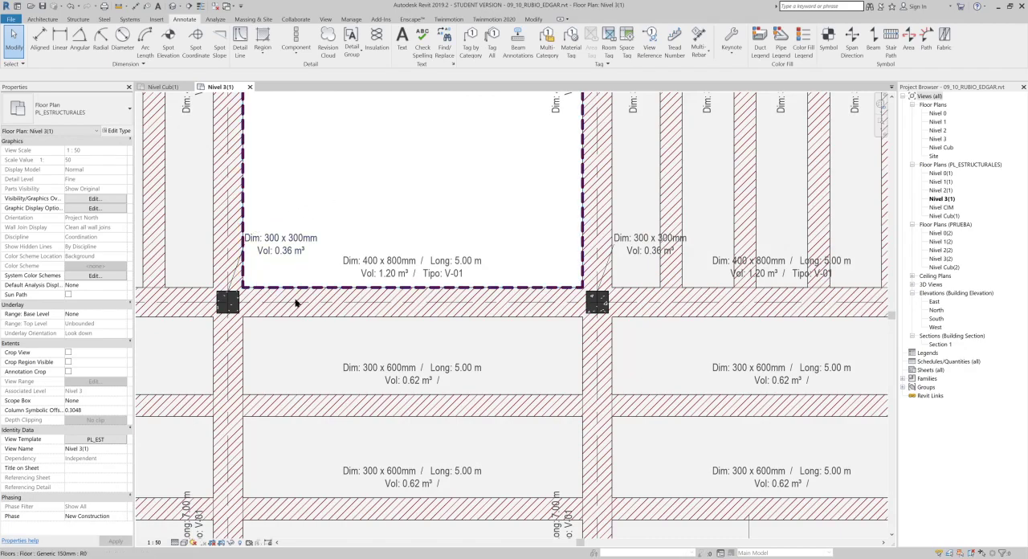
middle_drag(234, 256, 253, 284)
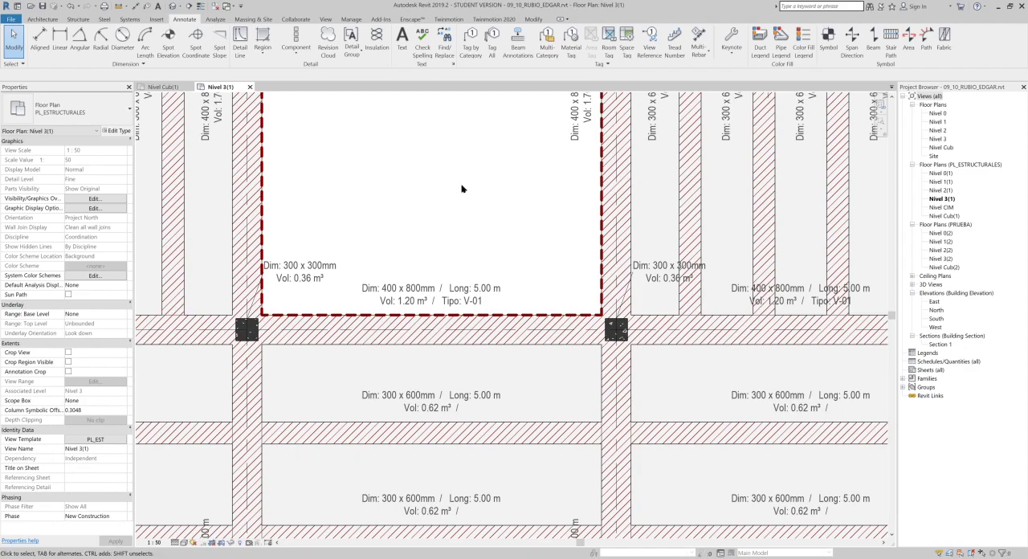
scroll(249, 312, up, 3)
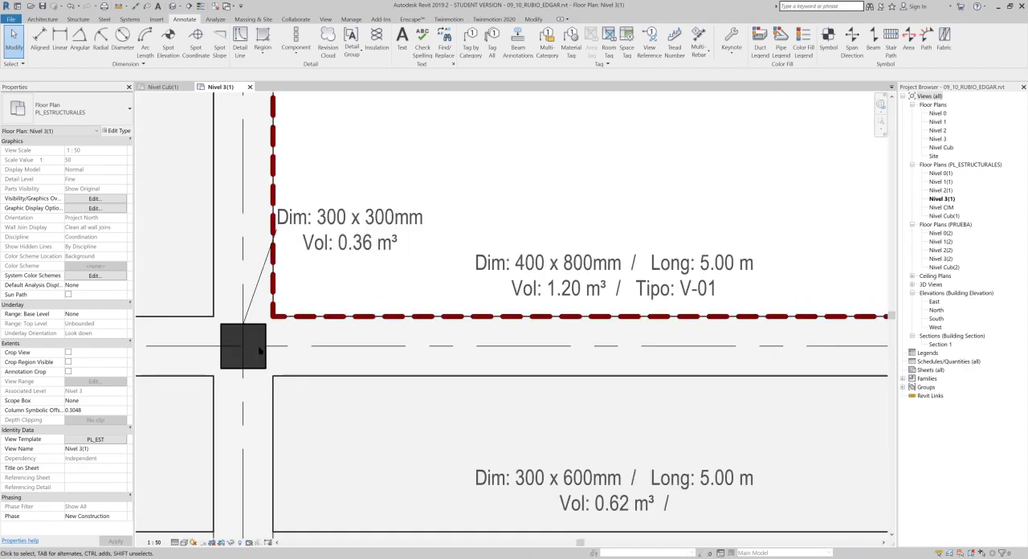
click(245, 346)
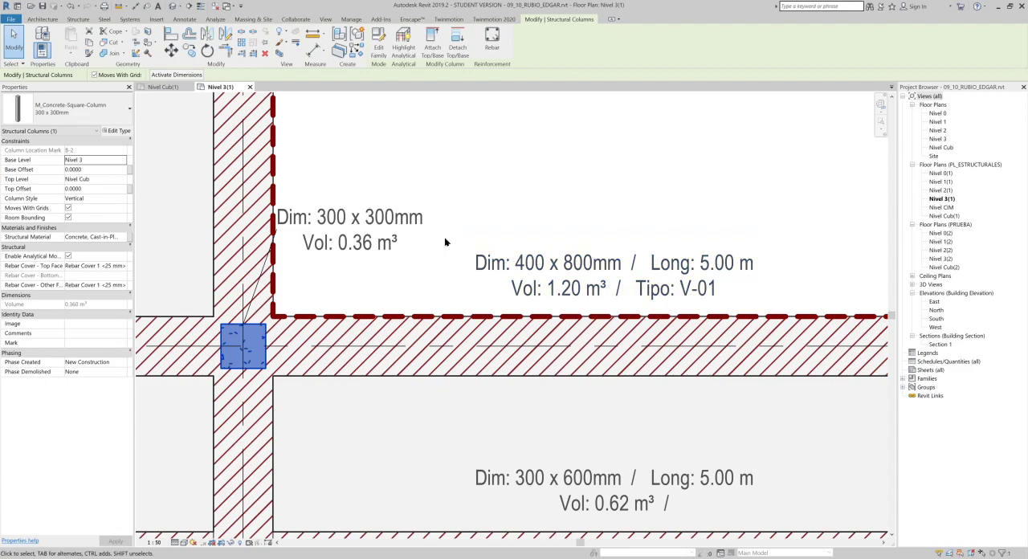
click(113, 134)
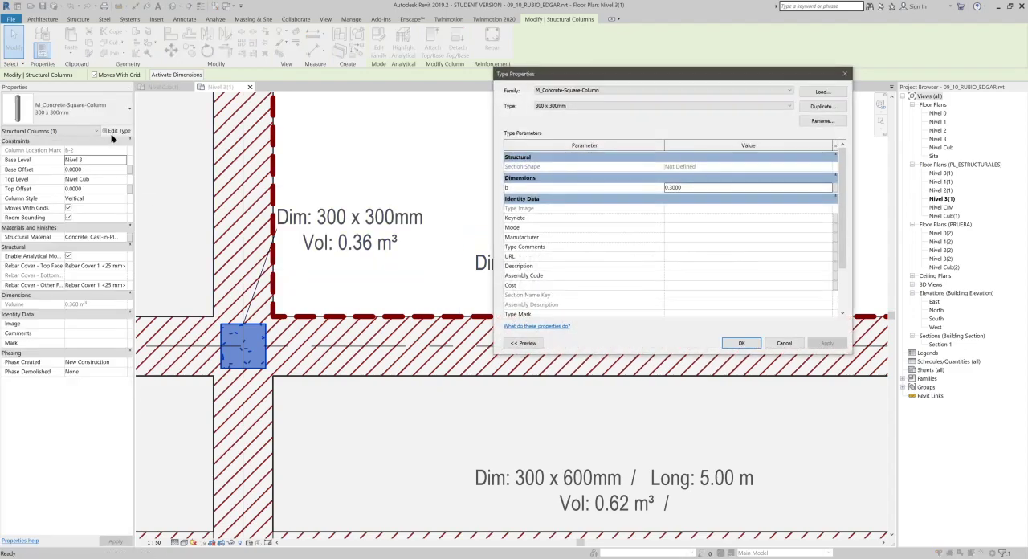
scroll(733, 235, down, 3)
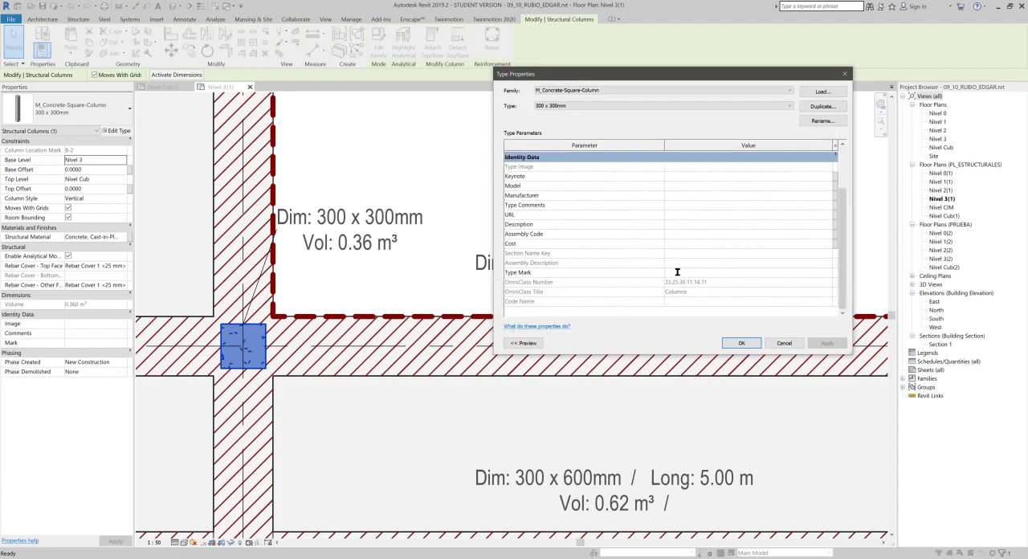
text(C-01a)
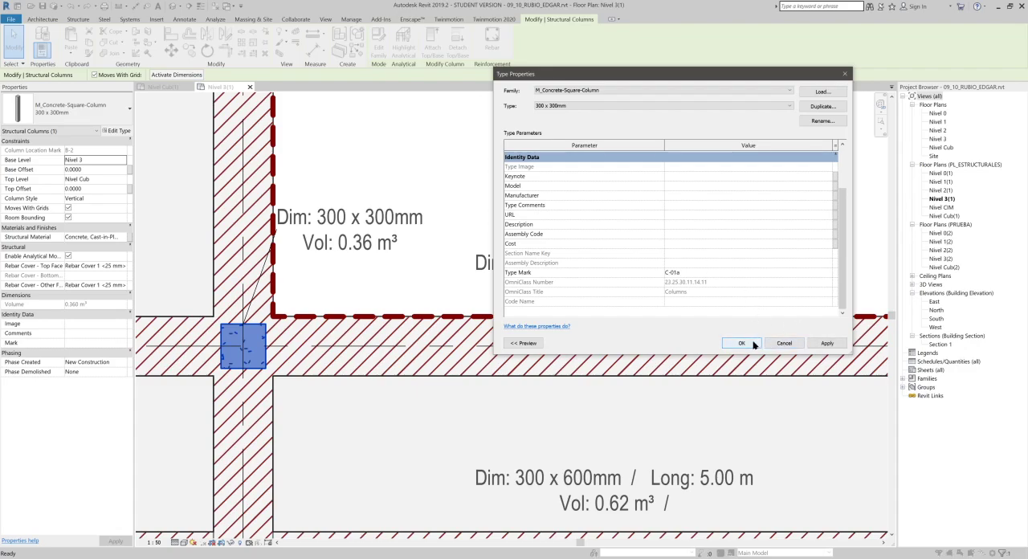
key(Return)
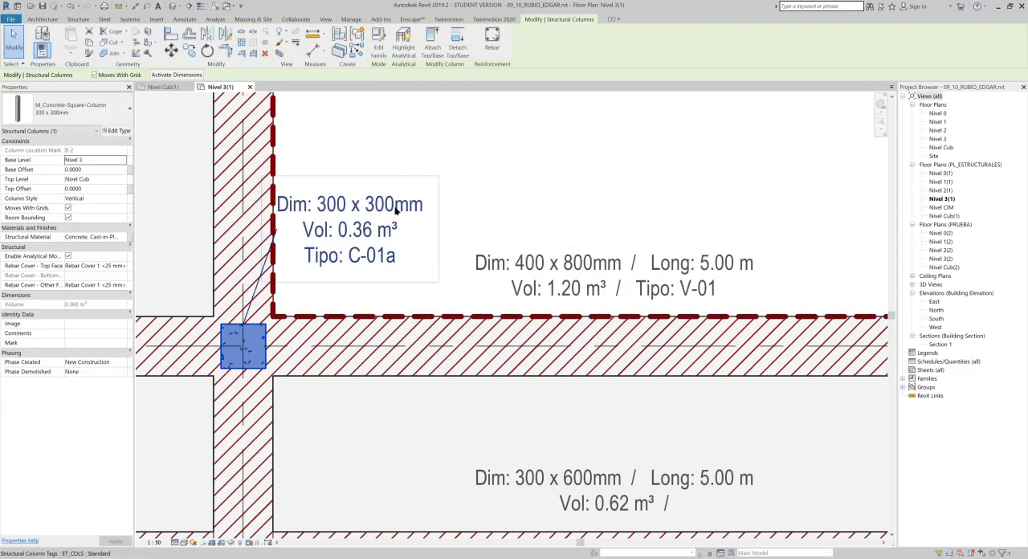
scroll(396, 207, down, 2)
scroll(394, 204, down, 2)
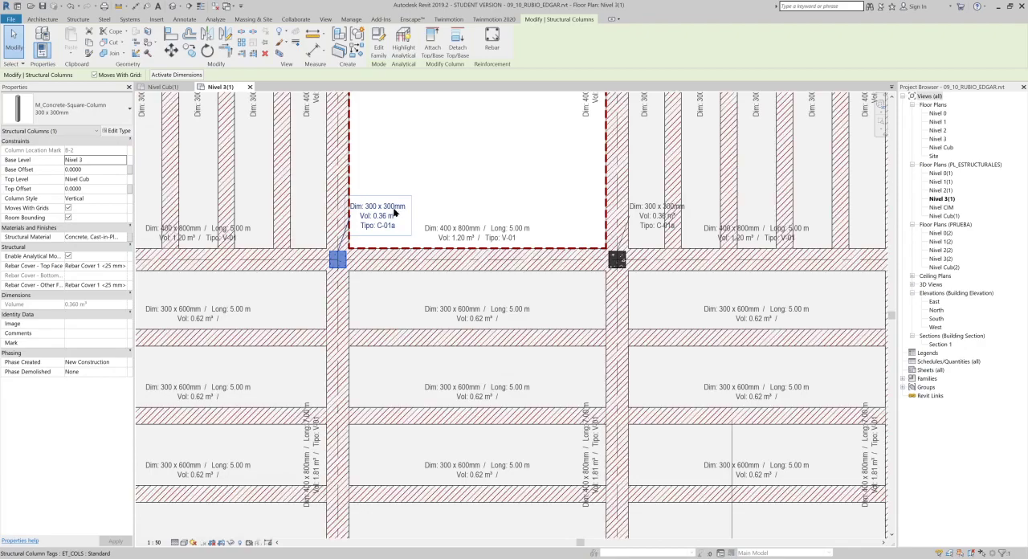
mouse_move(473, 223)
middle_down()
mouse_move(415, 297)
mouse_move(414, 325)
middle_up()
scroll(423, 263, down, 1)
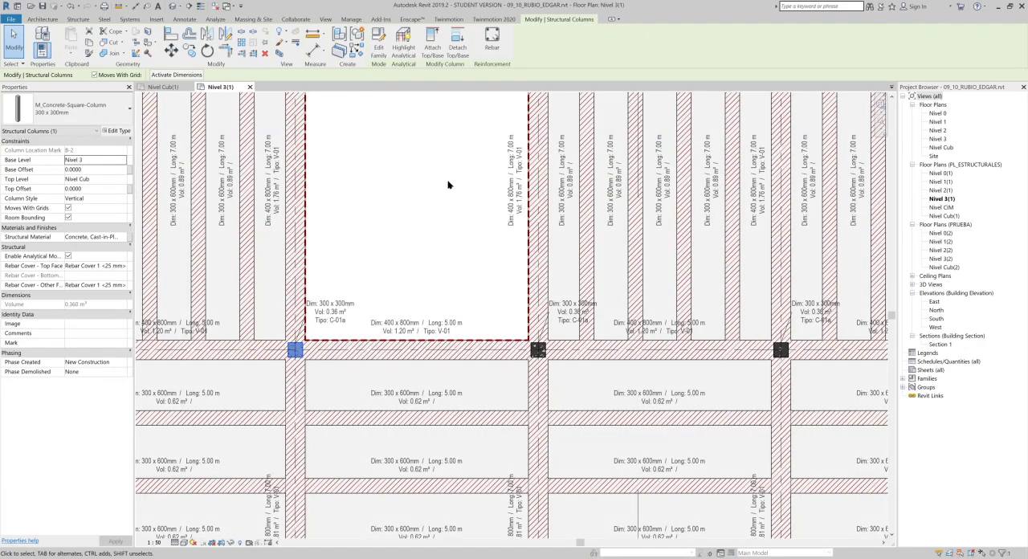
- Deselect the column and open the Nivel CIM structural floor plan
scroll(519, 183, down, 1)
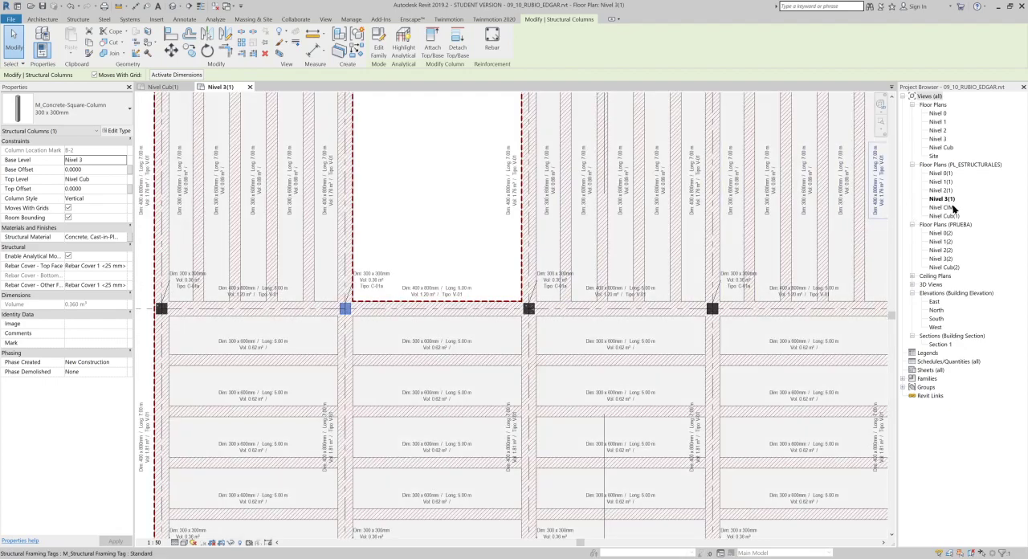
key(Escape)
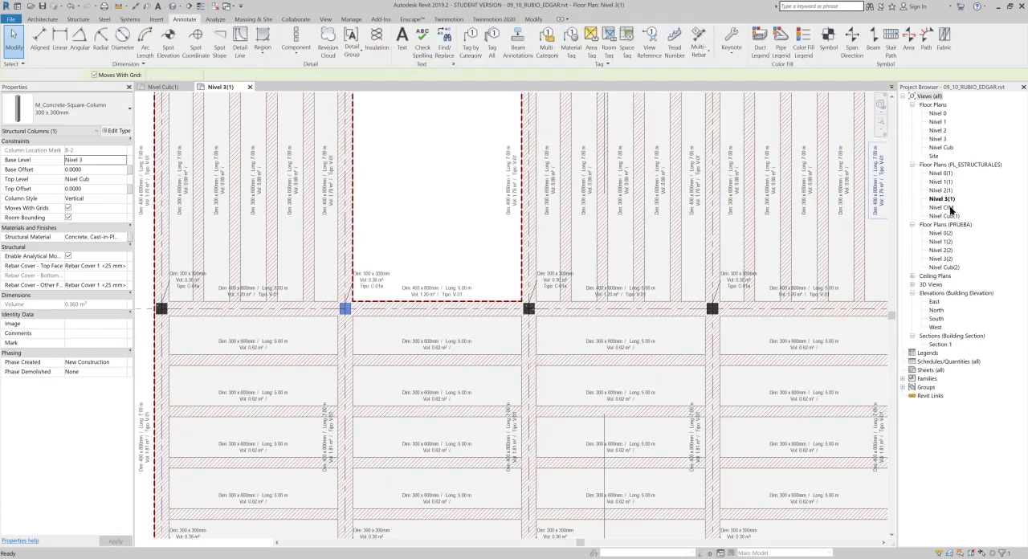
double_click(944, 207)
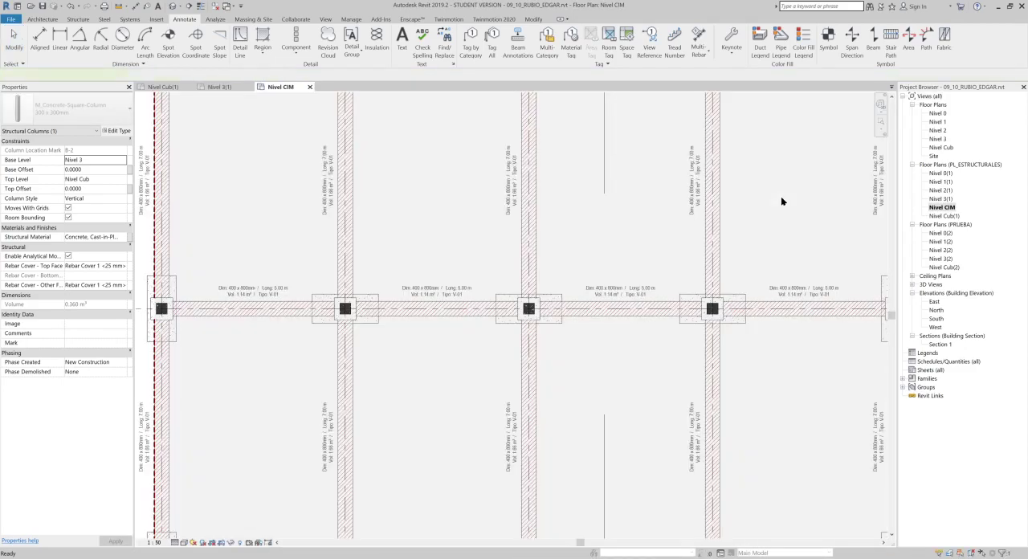
- Override the graphics by category for the two-pile foundation caps in this view, setting surface transparency to 60
scroll(482, 305, up, 3)
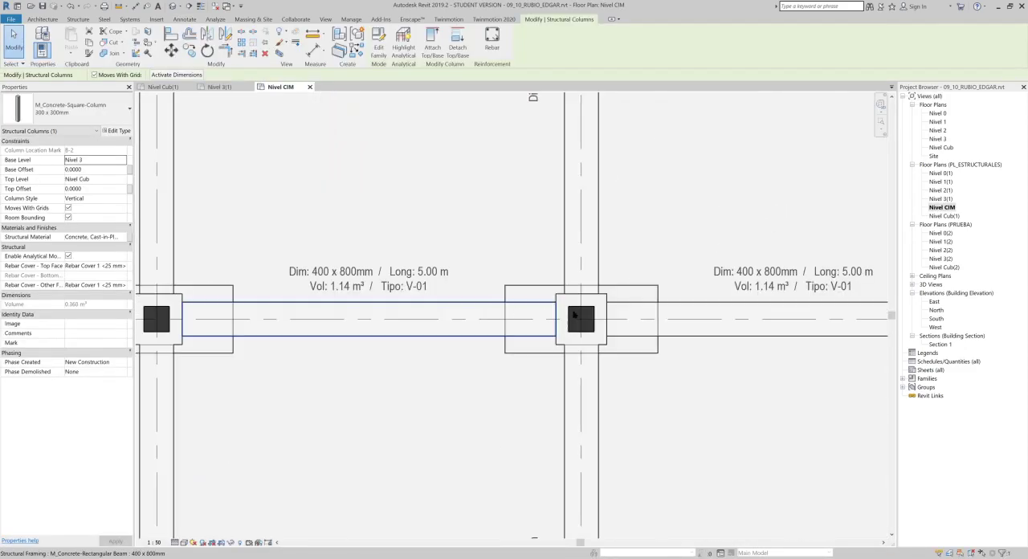
scroll(650, 303, up, 3)
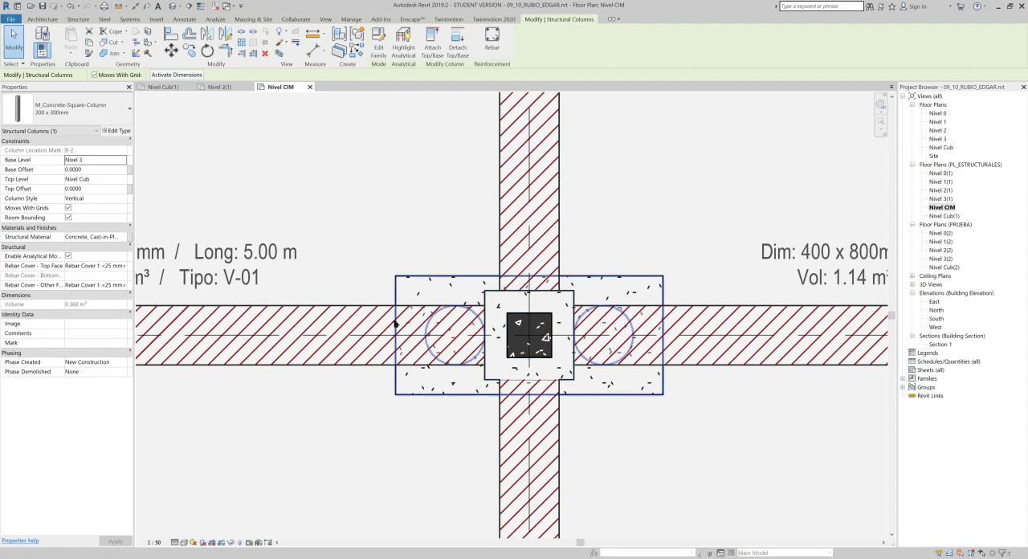
click(341, 300)
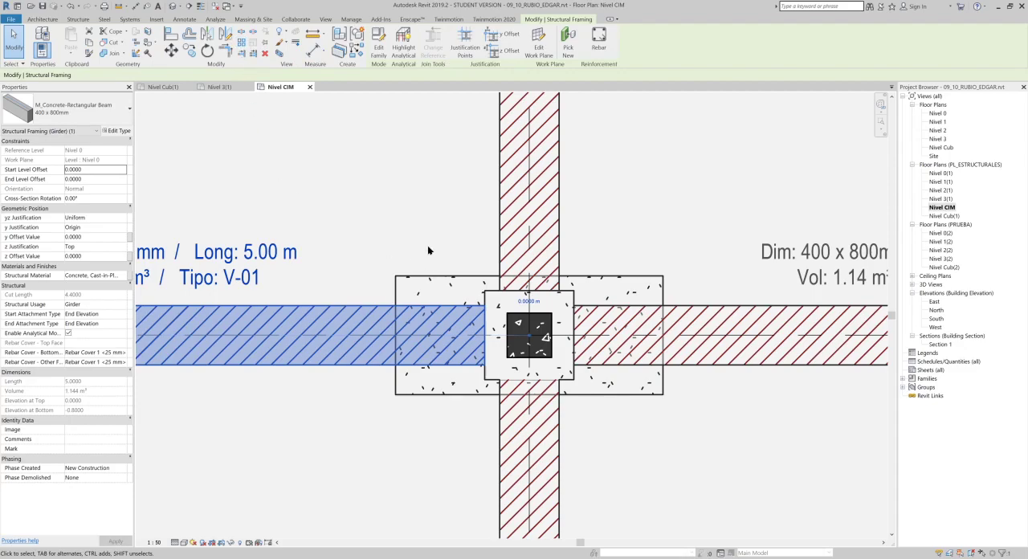
click(469, 319)
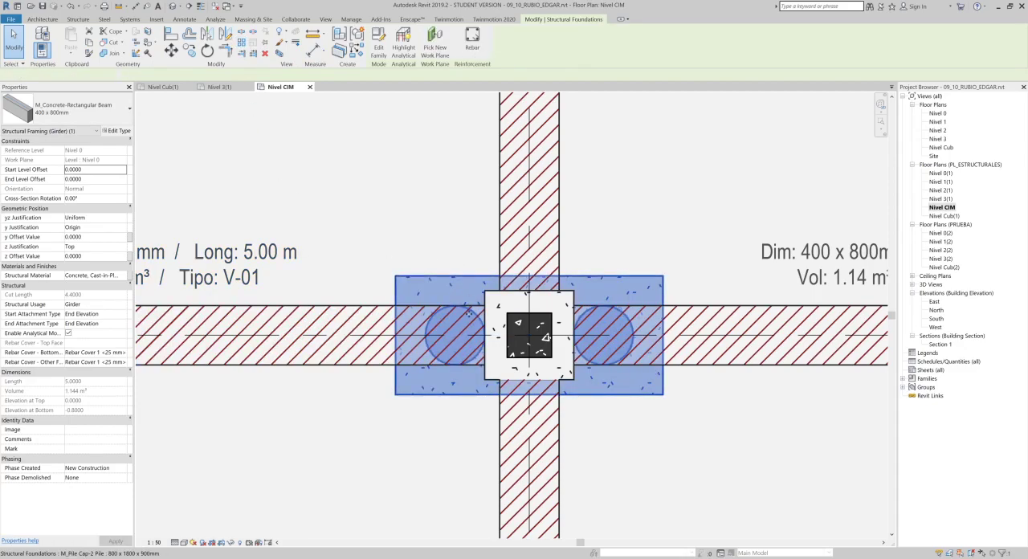
click(285, 46)
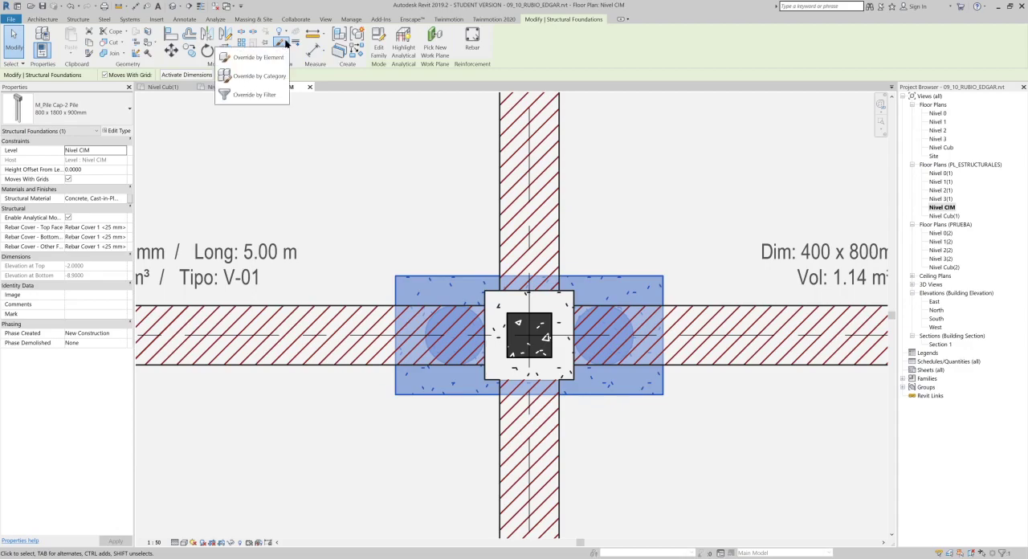
click(282, 75)
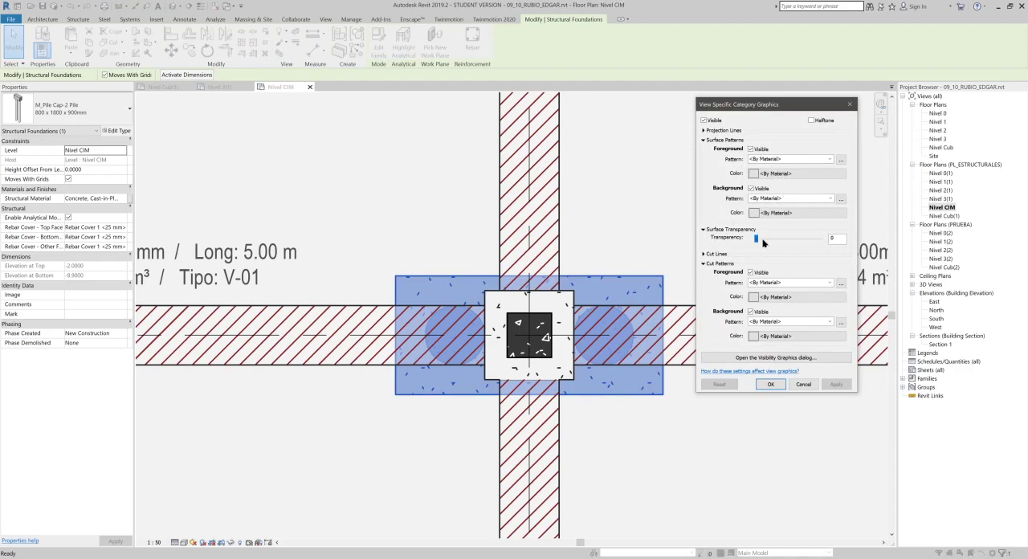
drag(760, 243, 791, 242)
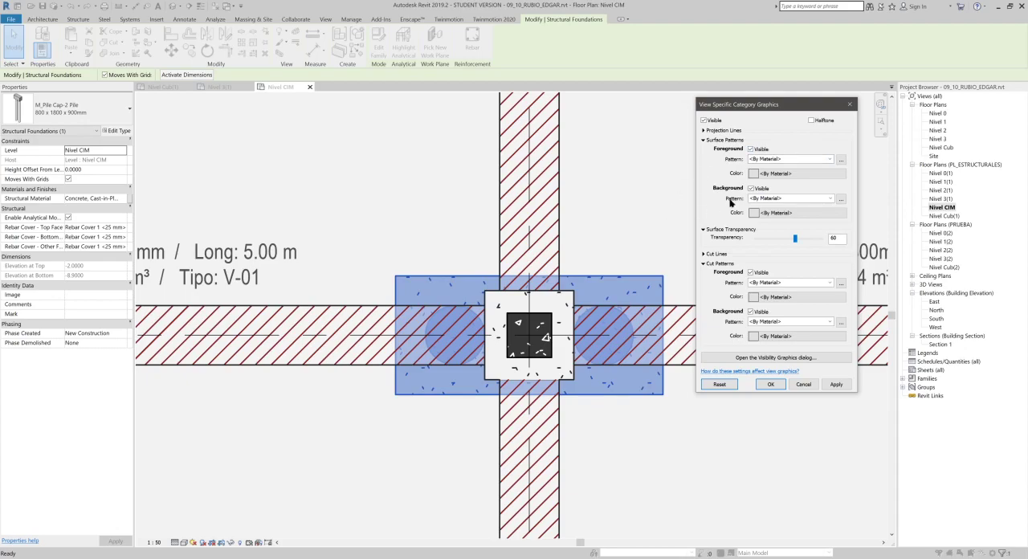
- Give the foundation category's surface foreground pattern a solid fill in grey RGB 128-128-128
click(831, 159)
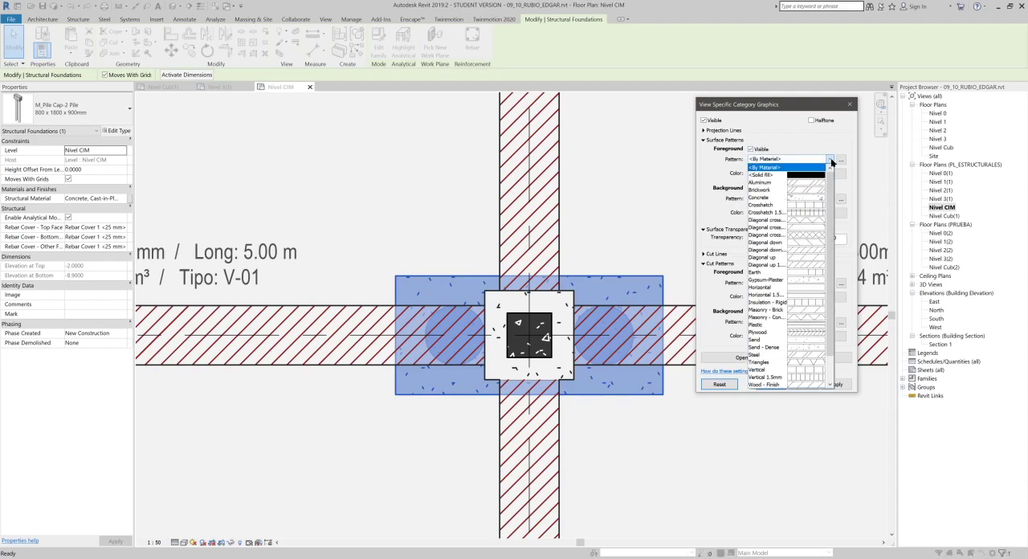
click(822, 177)
click(820, 173)
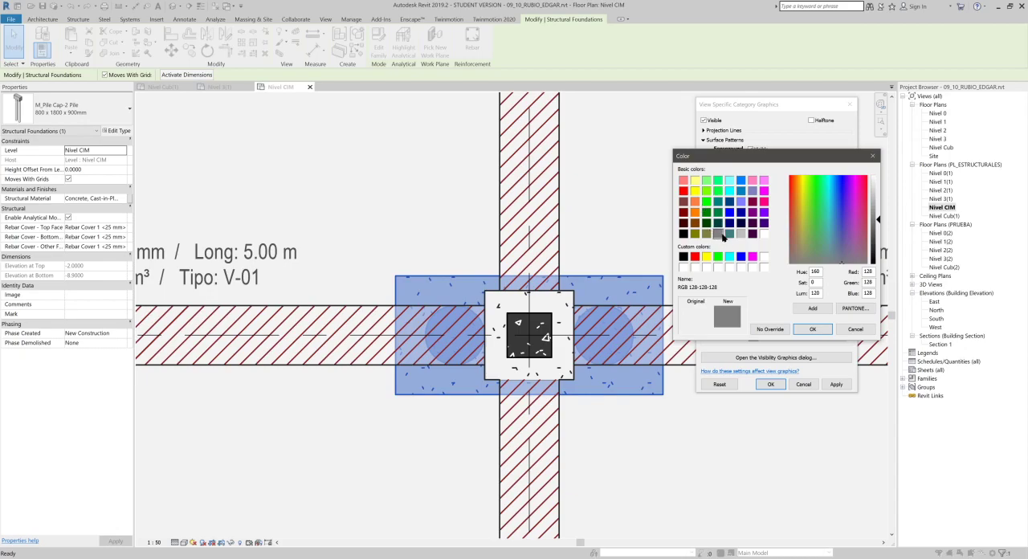
click(817, 330)
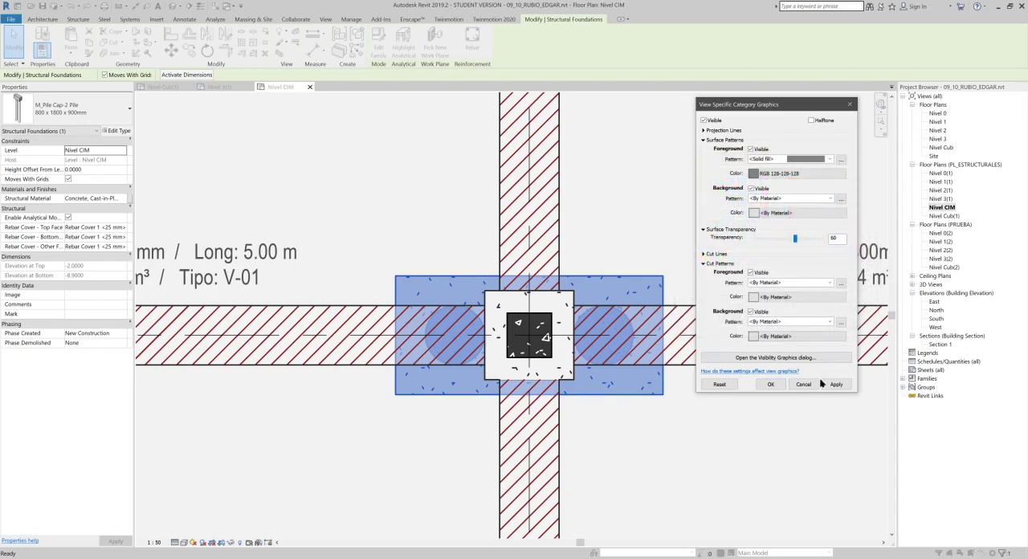
- Set the foundation projection lines to the Overhead pattern, dark red RGB 128-000-000 and weight 5, and apply the overrides
click(704, 131)
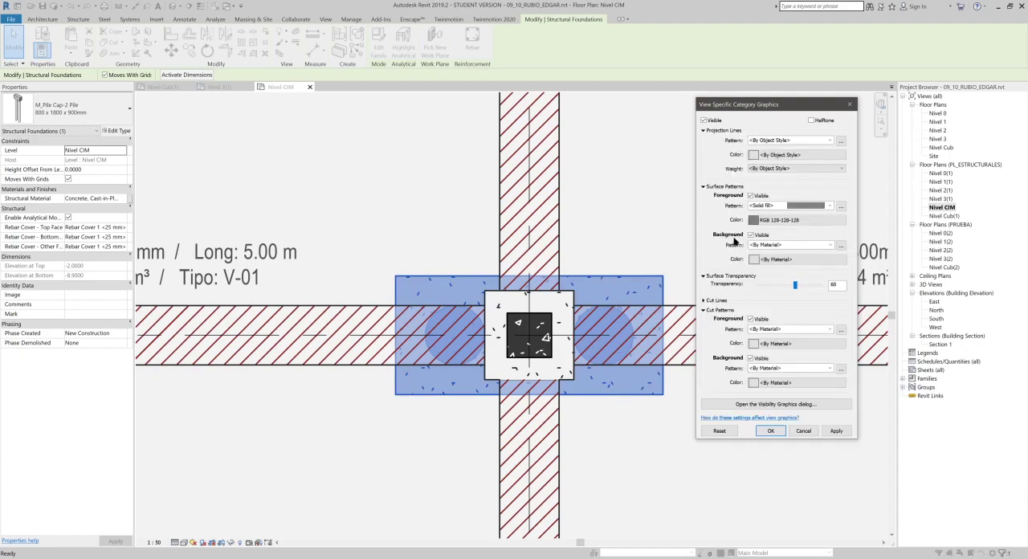
click(828, 140)
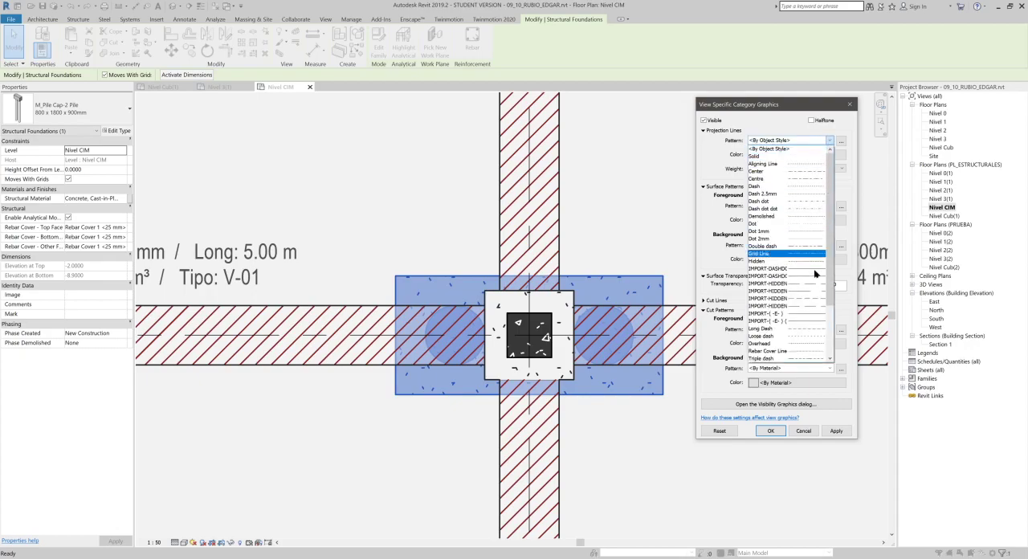
click(798, 343)
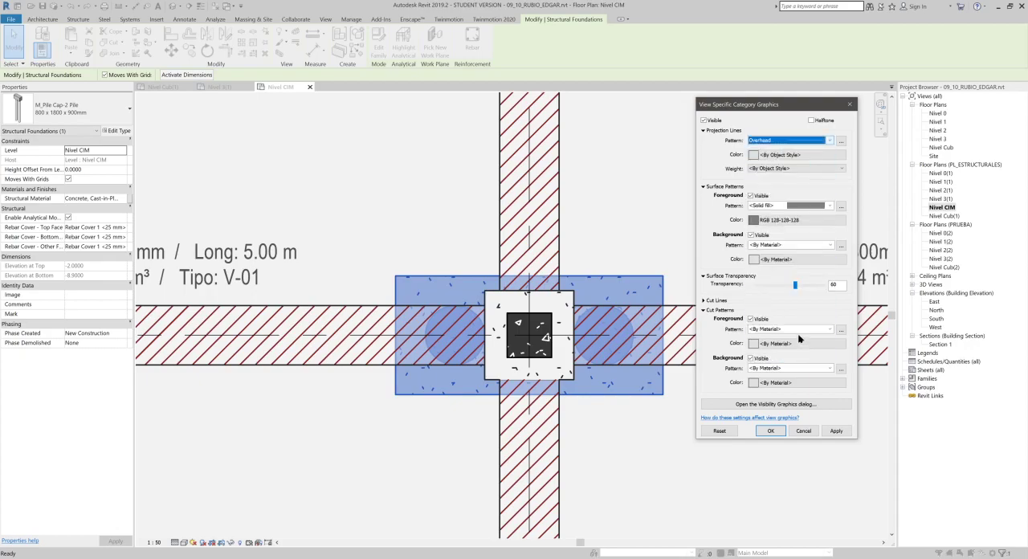
click(802, 155)
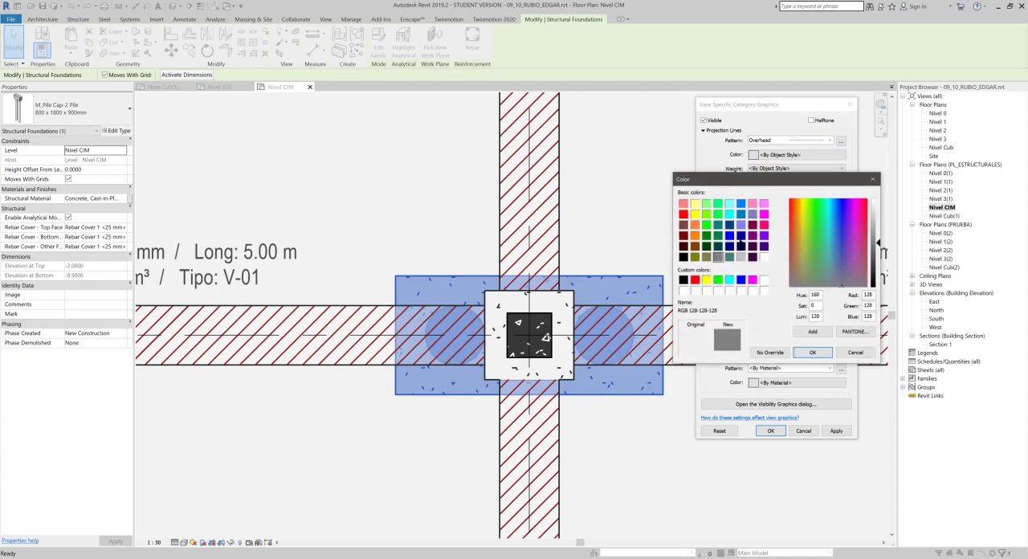
click(684, 236)
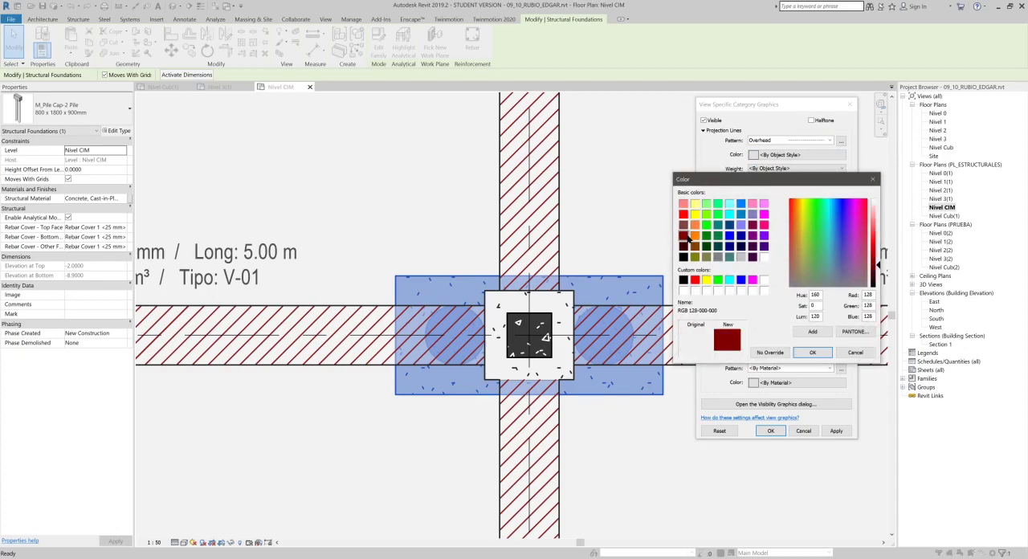
click(812, 352)
click(802, 169)
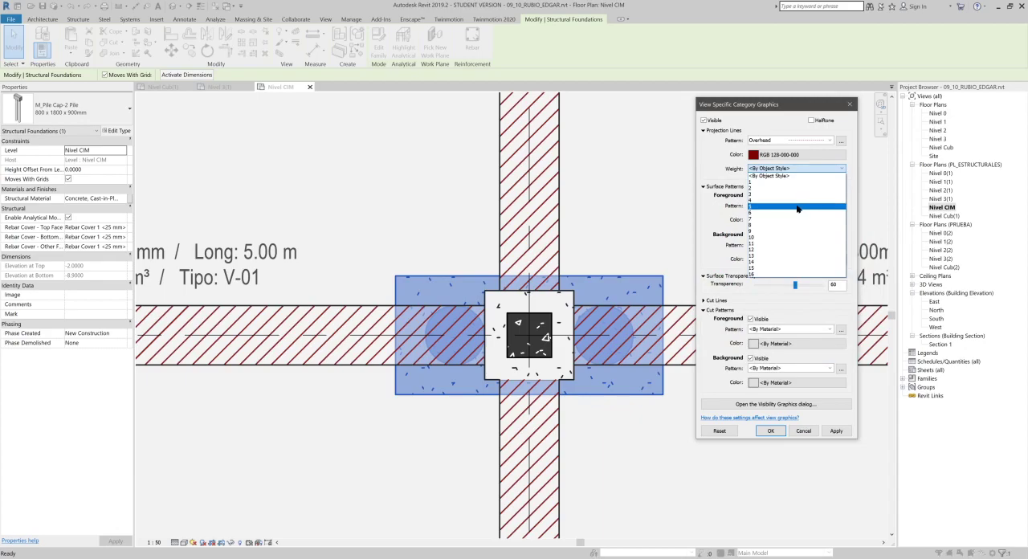
click(797, 207)
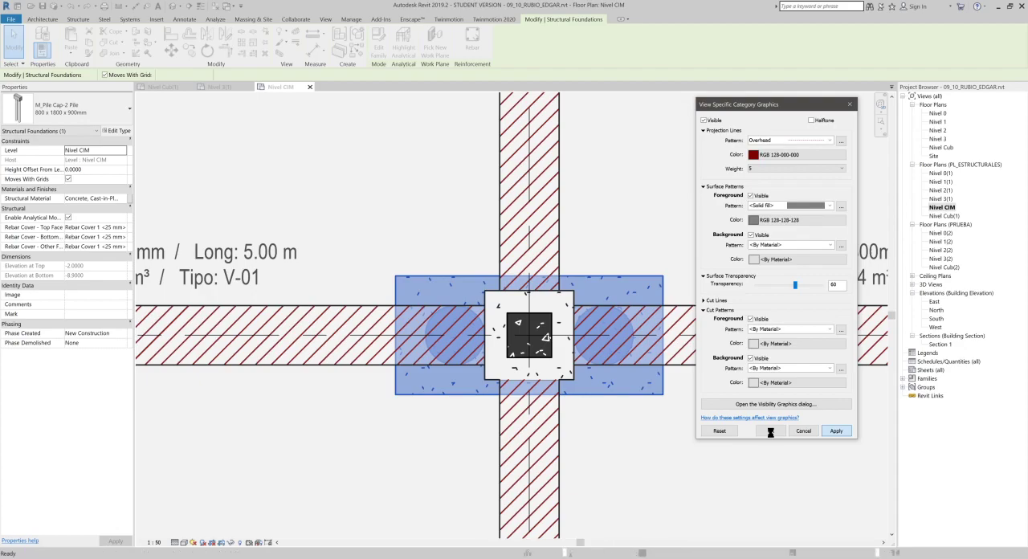
scroll(750, 383, down, 1)
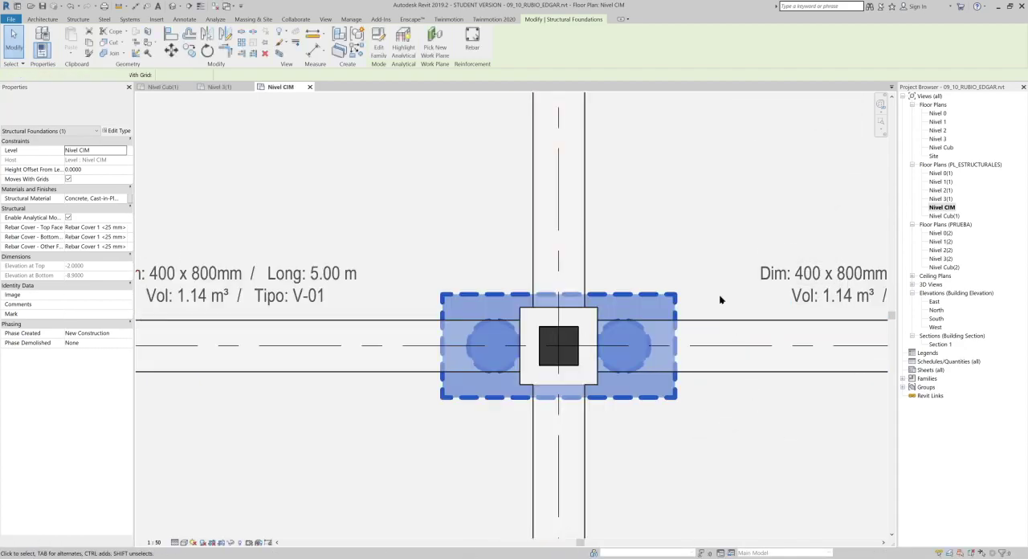
click(742, 277)
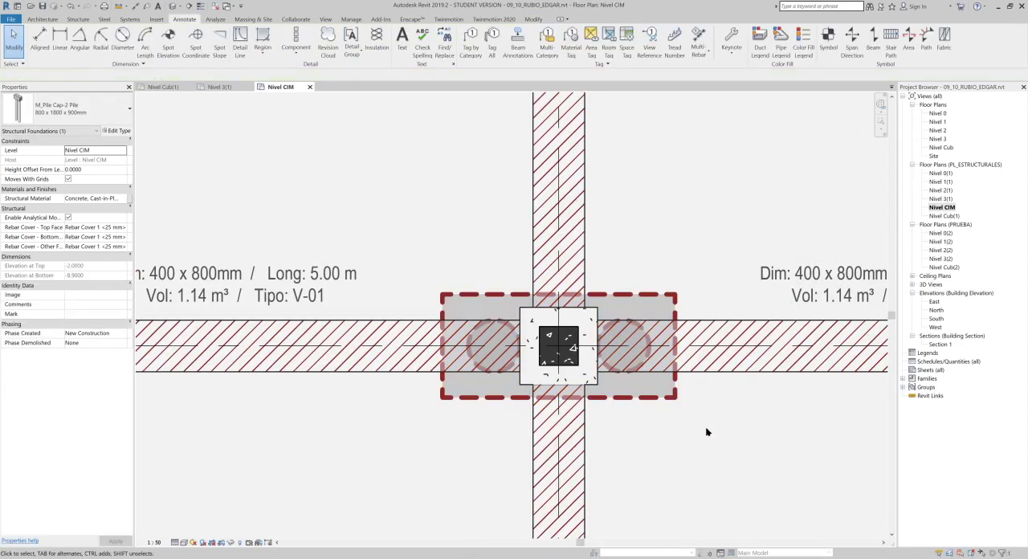
- Examine the overridden pile caps along the grid line, checking their outlines, fill and piles beneath the beams
scroll(598, 349, down, 4)
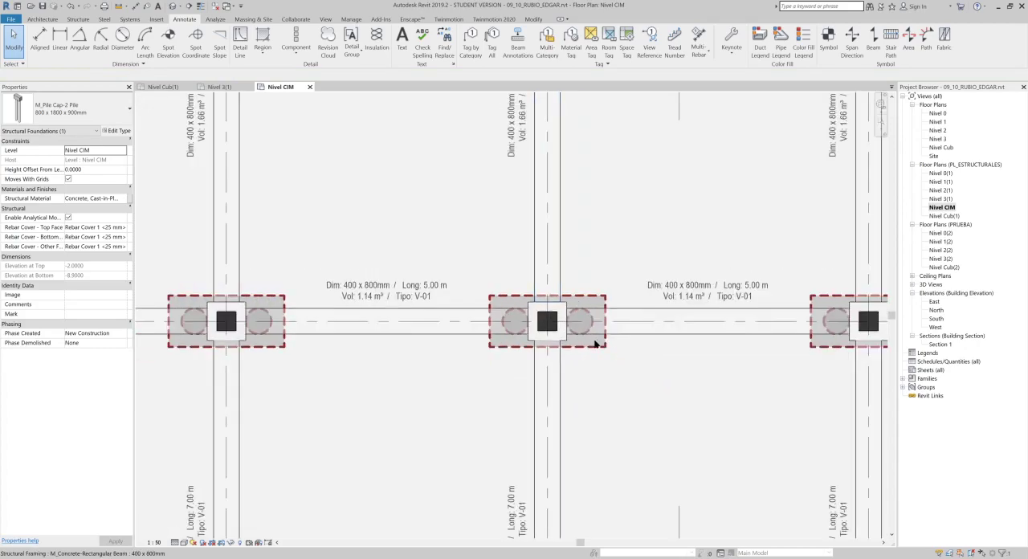
key(Escape)
scroll(580, 328, up, 2)
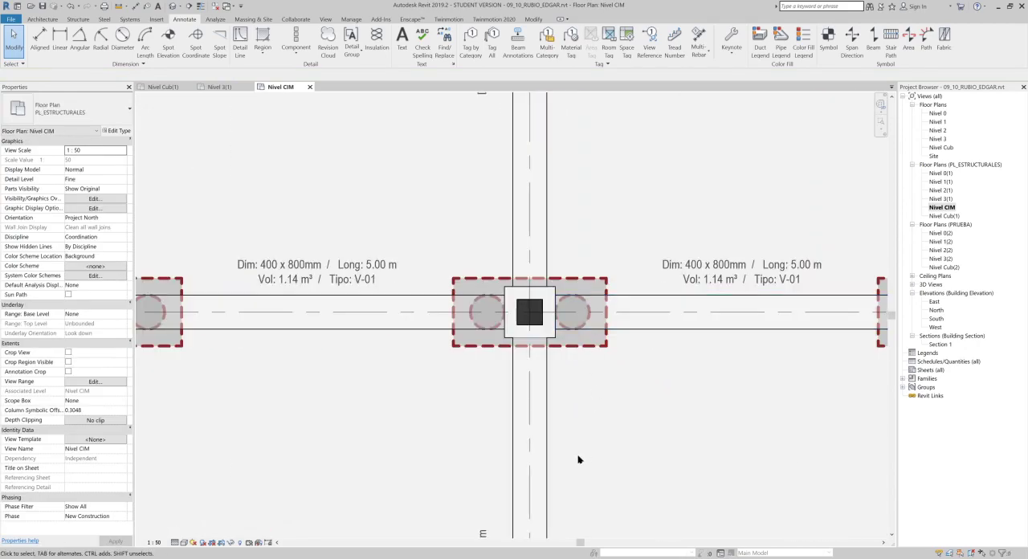
scroll(545, 267, up, 2)
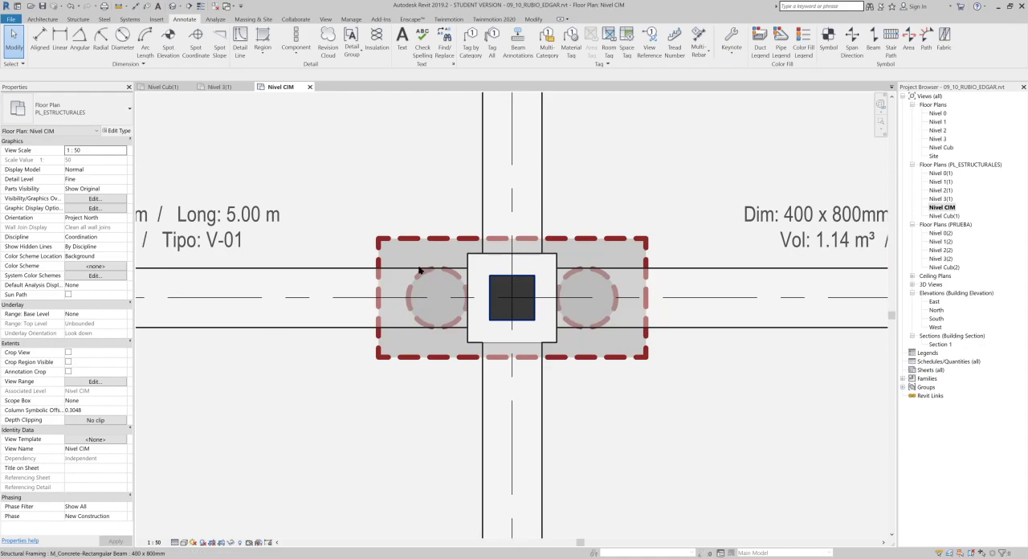
click(416, 248)
scroll(511, 308, up, 1)
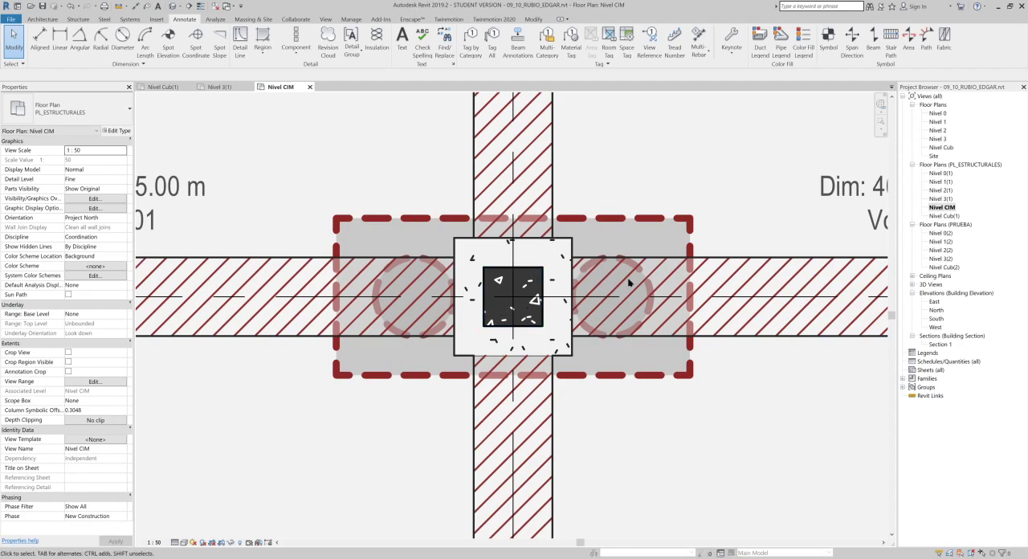
scroll(651, 264, down, 4)
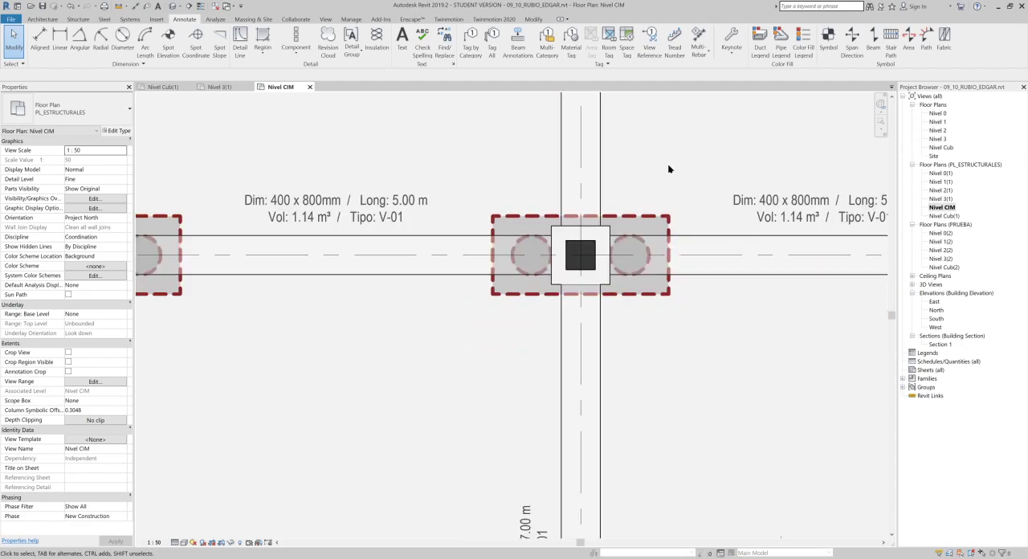
mouse_move(667, 191)
middle_down()
mouse_move(641, 221)
mouse_move(651, 252)
mouse_move(642, 276)
middle_up()
scroll(680, 289, down, 3)
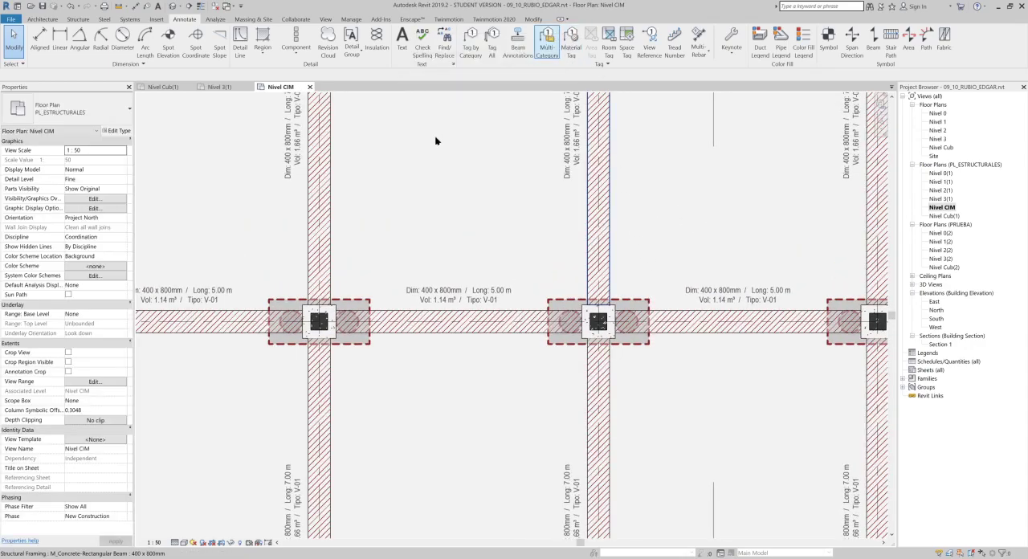
- Tag all untagged structural columns in the Nivel CIM plan with ET_COLS : Boxed, with leaders enabled
click(492, 40)
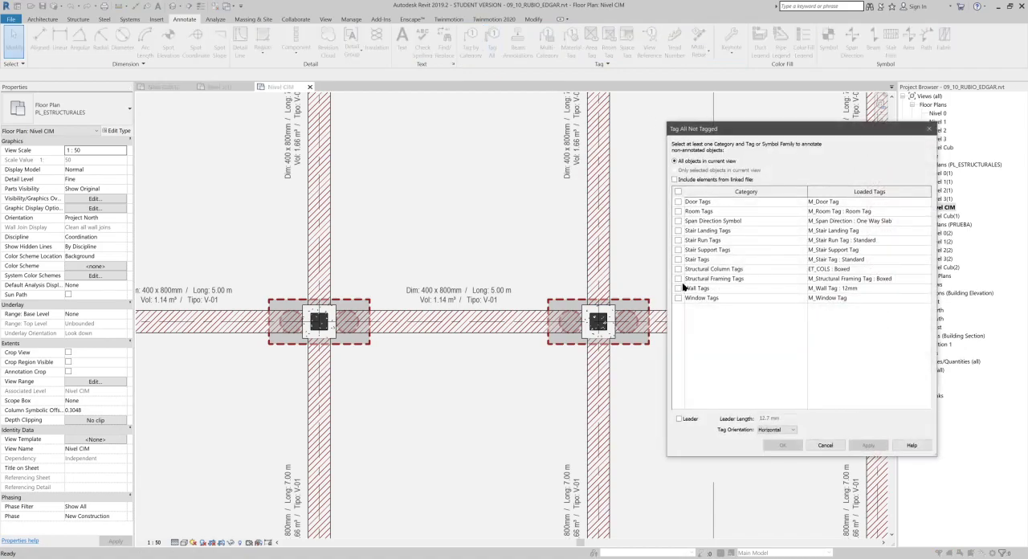
click(679, 269)
click(692, 419)
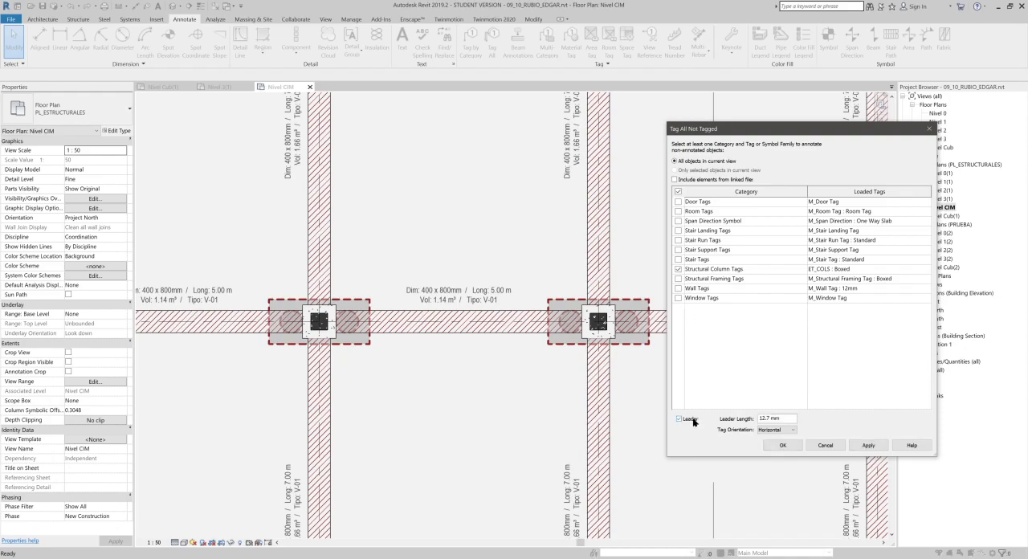
click(790, 446)
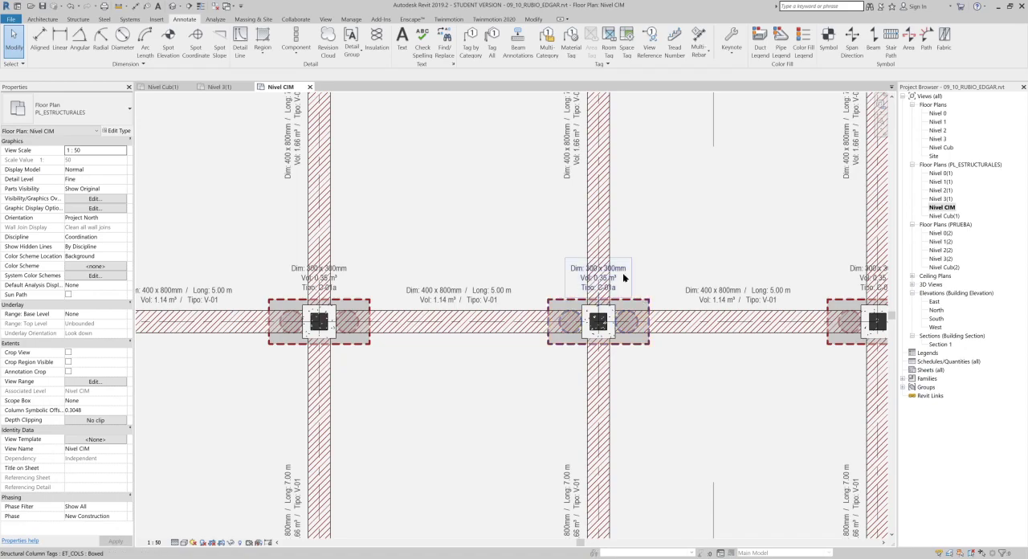
- Select all ET_COLS column tags visible in the Nivel CIM plan and nudge them to the right, clear of the vertical beams
click(623, 277)
right_click(624, 277)
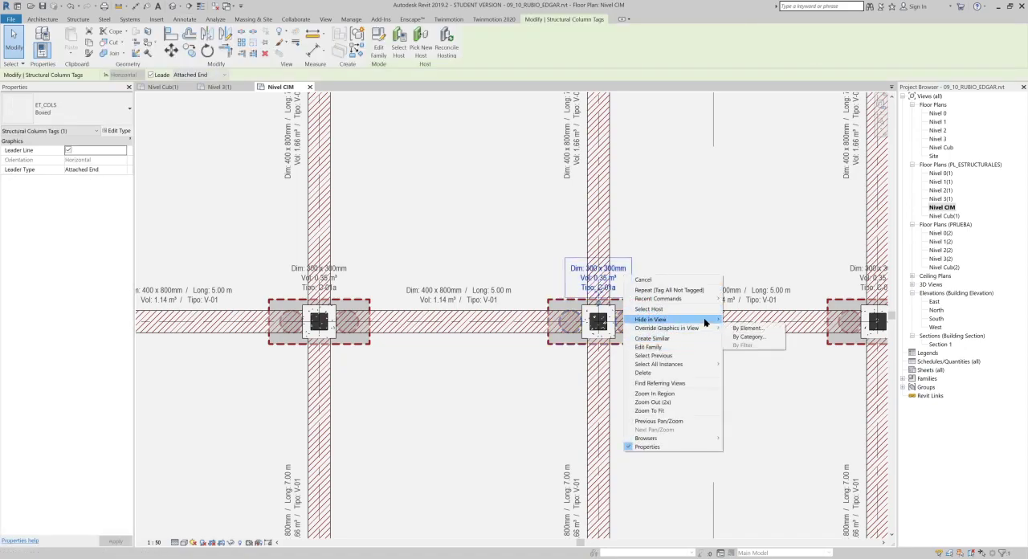
mouse_move(705, 364)
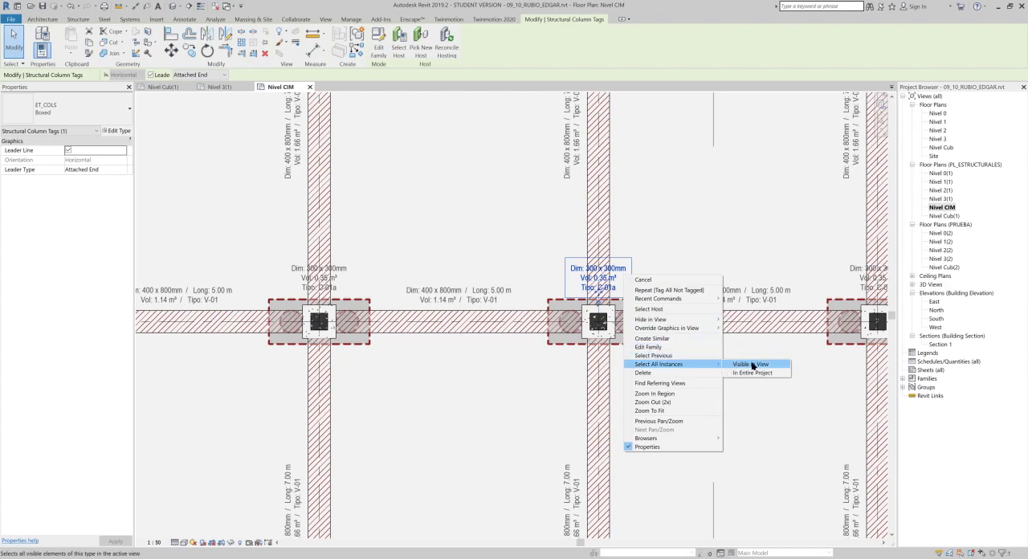
click(752, 366)
key(Right)
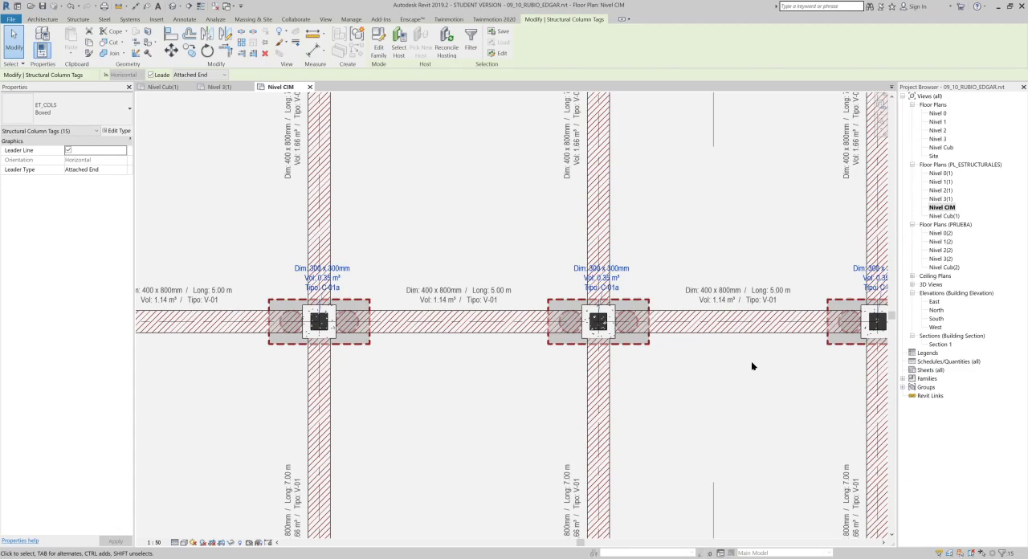
key(Right)
key(Right)
key(Right)
key(Right)
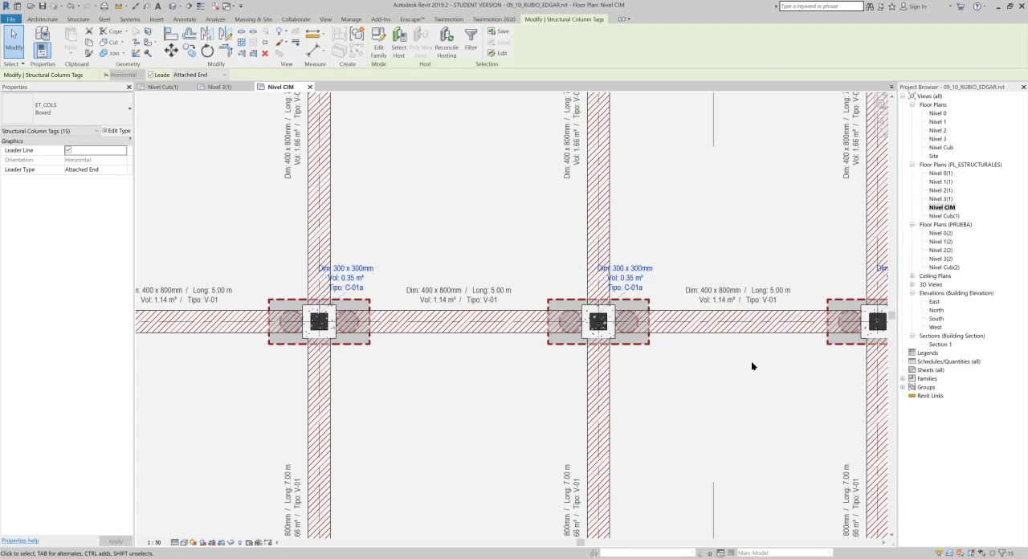
- Nudge the selected column tags a few increments further right so their text stands clear of the vertical beams, and clear the selection
key(Right)
key(Right)
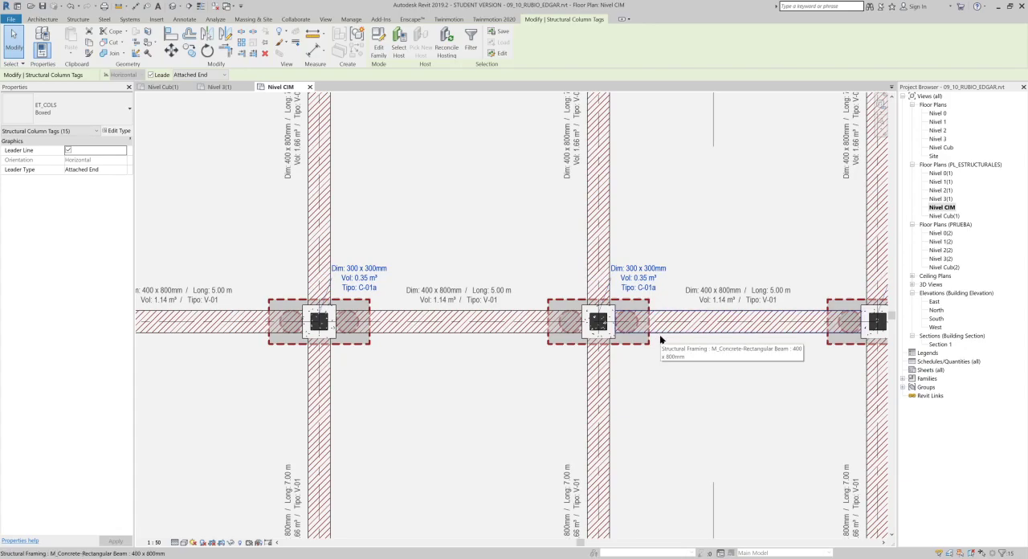
key(Right)
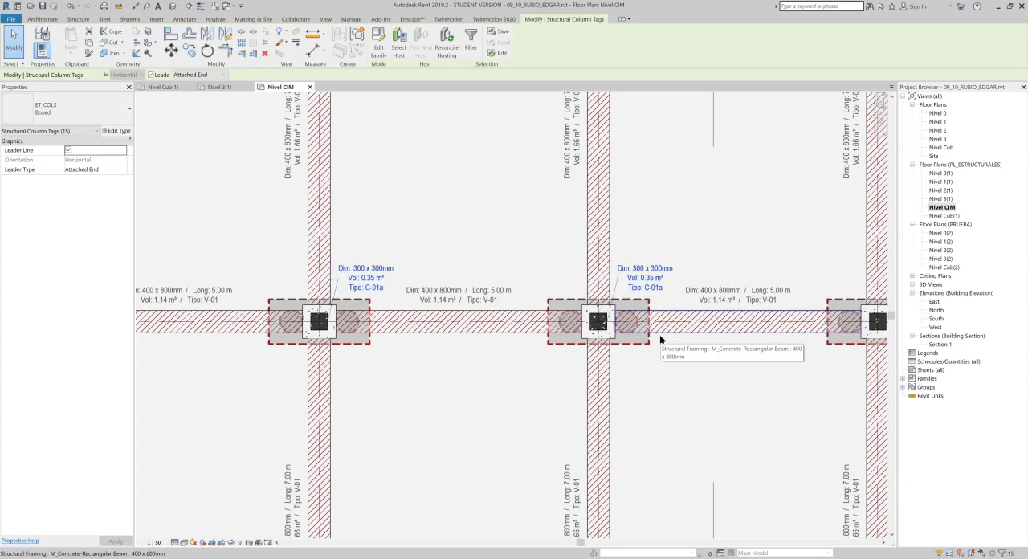
scroll(669, 280, down, 4)
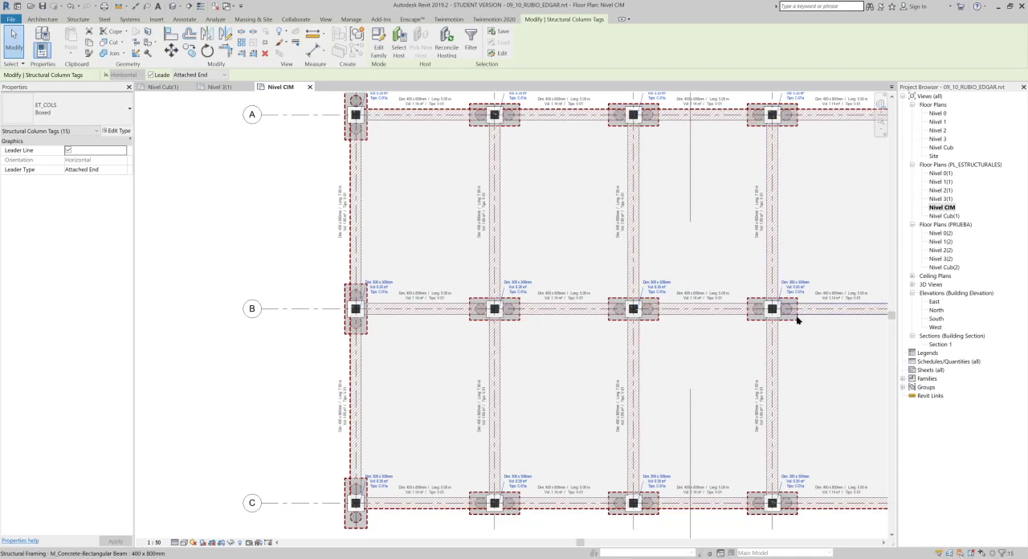
middle_drag(690, 360, 590, 406)
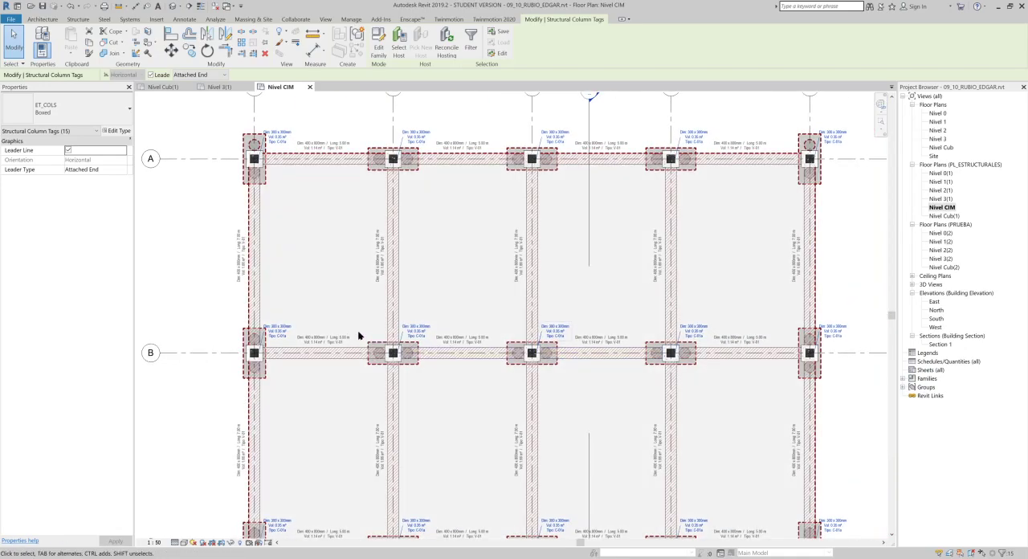
scroll(322, 337, up, 1)
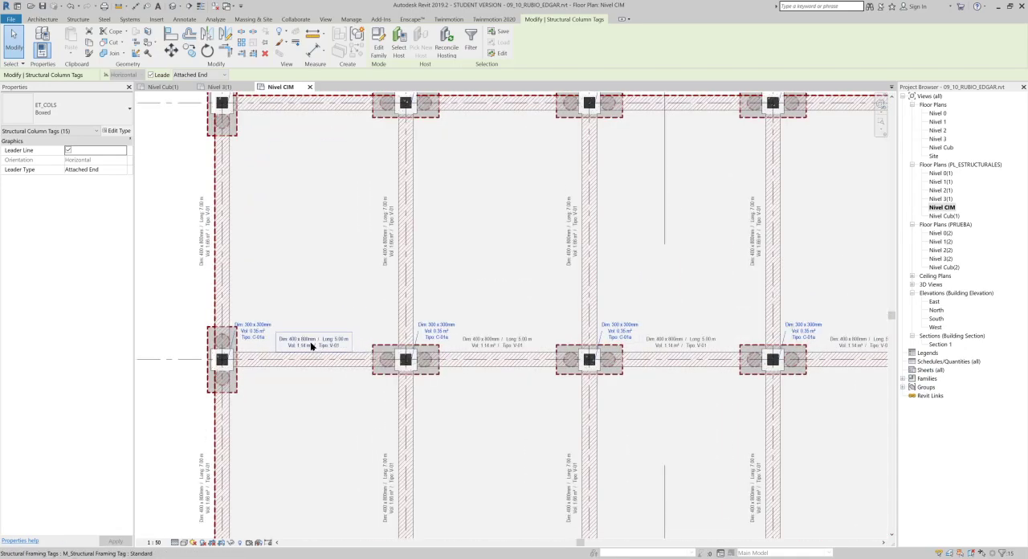
scroll(275, 339, up, 2)
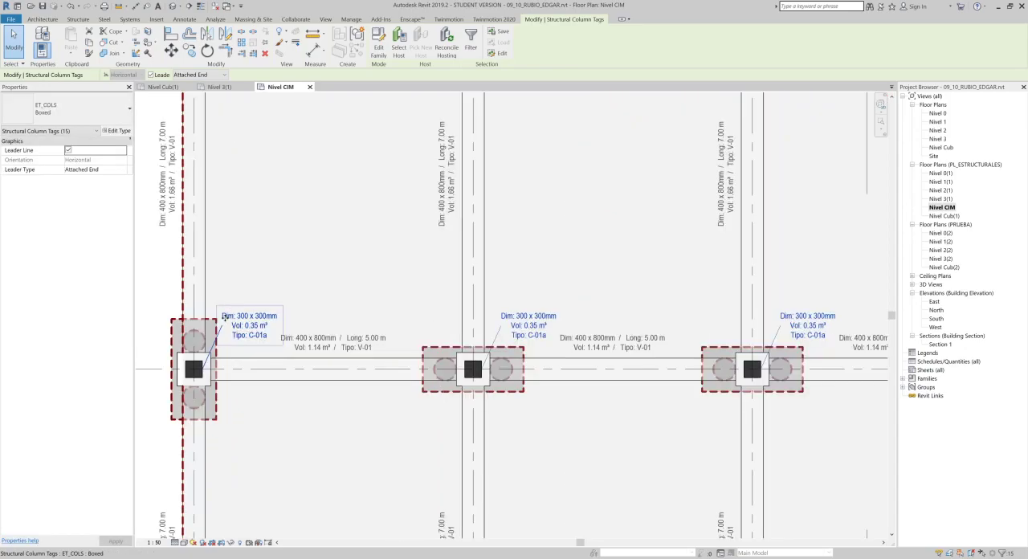
scroll(246, 317, up, 2)
scroll(660, 349, down, 1)
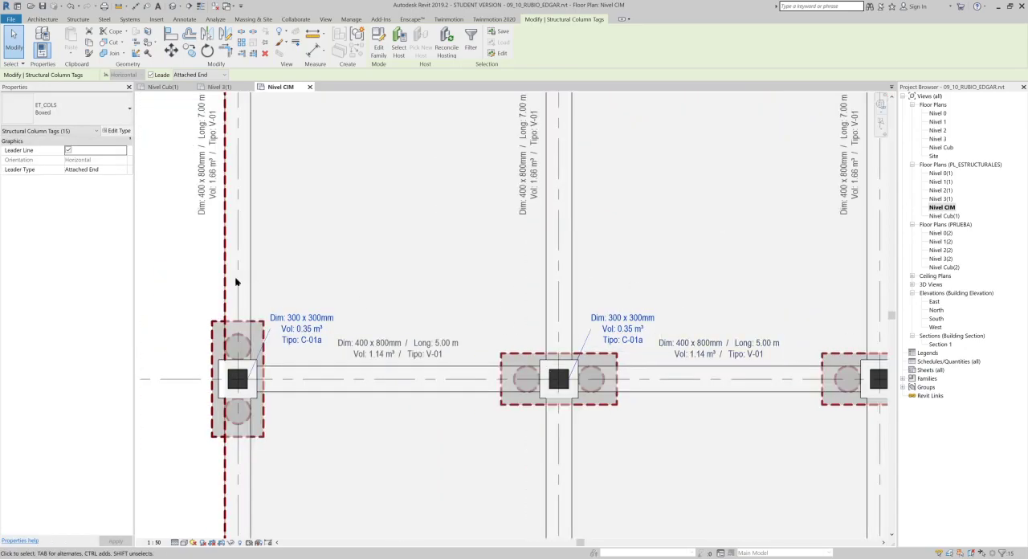
click(425, 318)
mouse_move(451, 294)
middle_down()
mouse_move(466, 272)
mouse_move(500, 261)
middle_up()
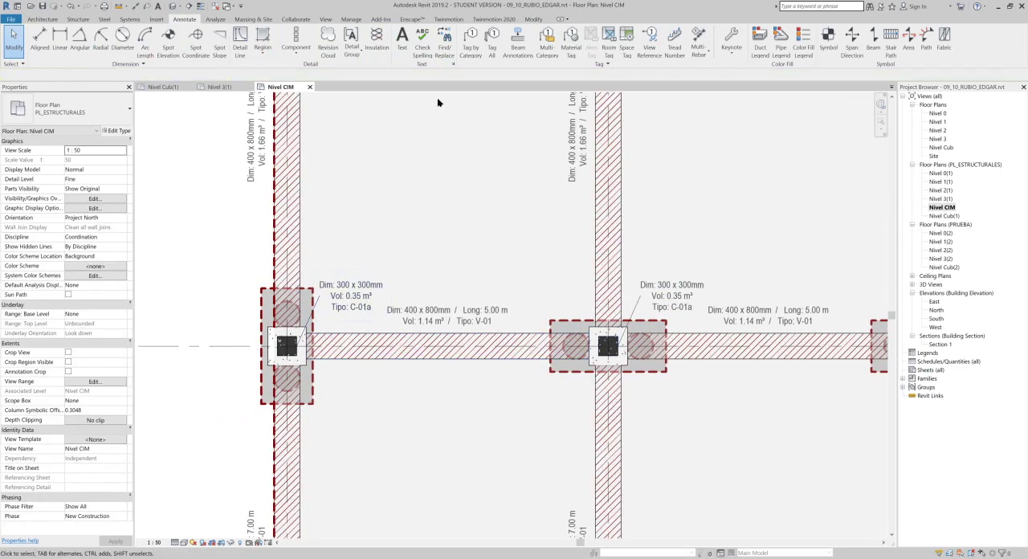
- Open the ET_COLS tag family for editing and change its family category to Structural Foundation Tags
double_click(341, 296)
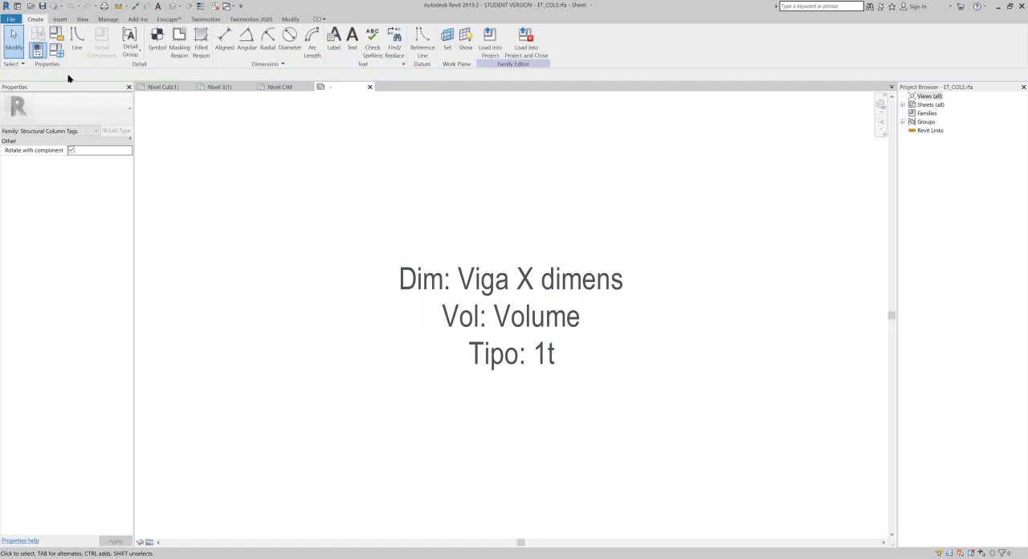
click(56, 37)
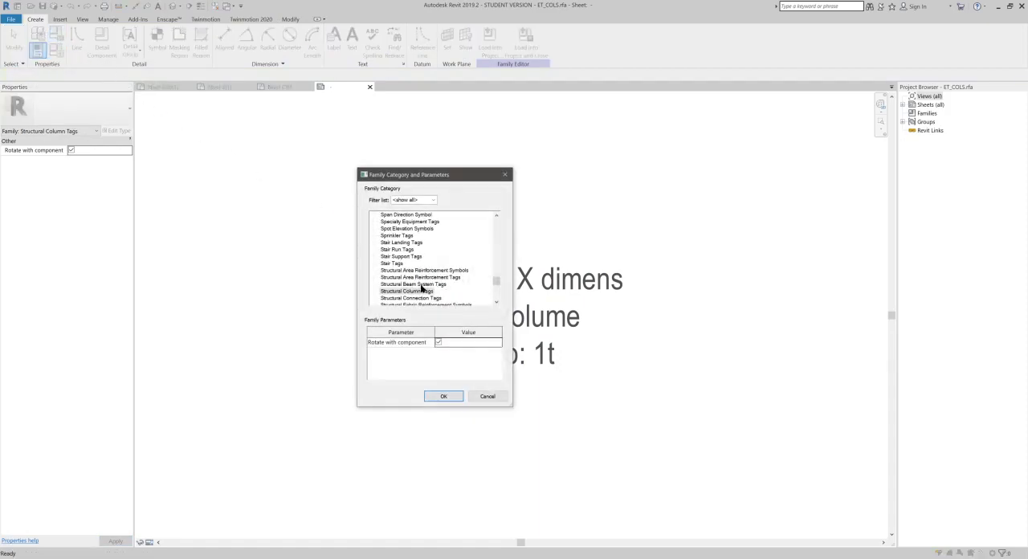
scroll(420, 293, down, 4)
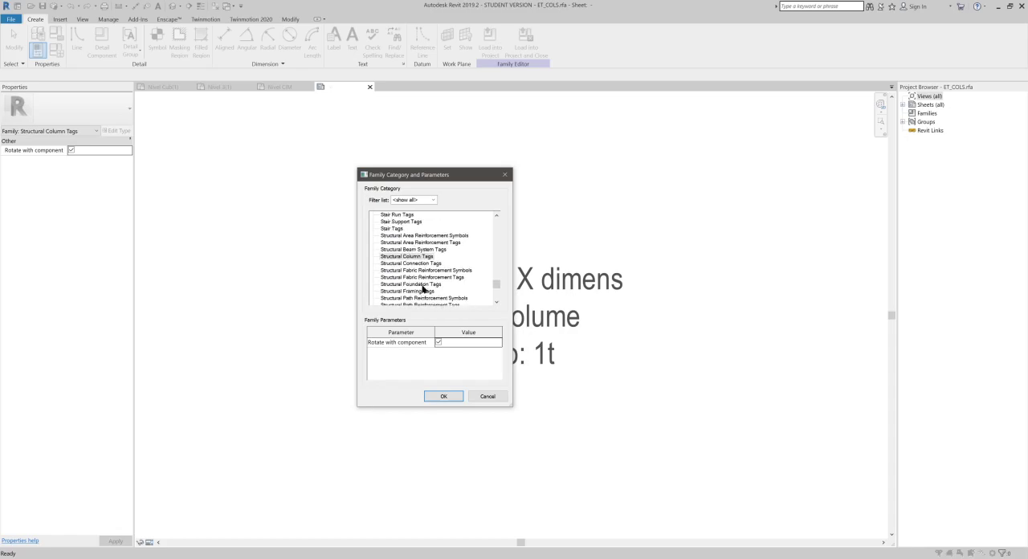
click(426, 285)
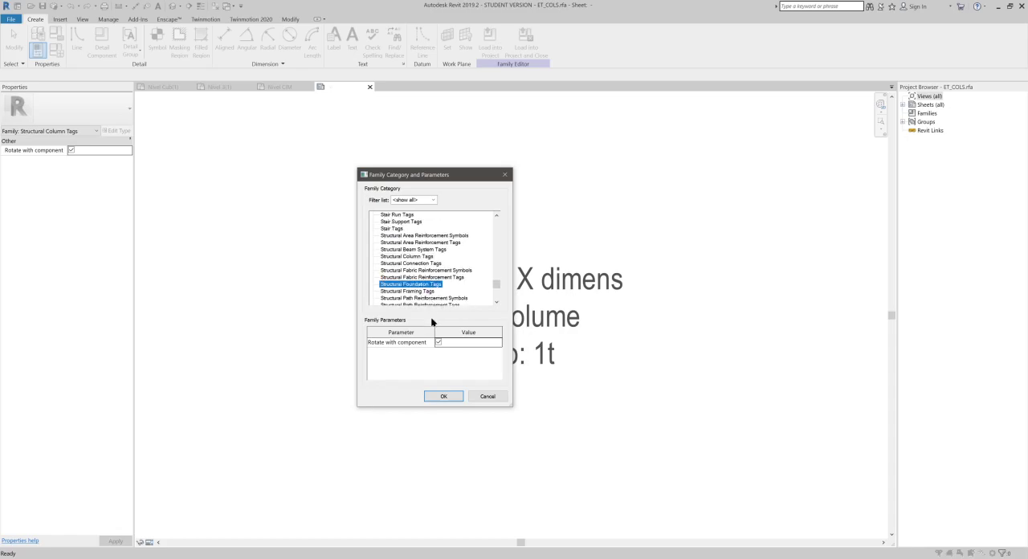
click(452, 398)
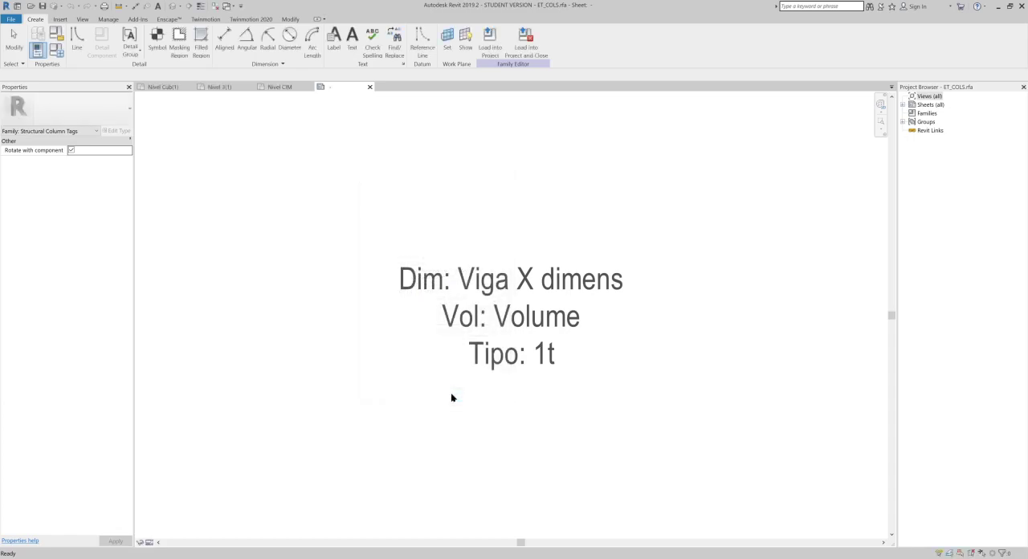
- Add the Elevation at Top parameter to the tag's label and move it up to second place, directly below Type Name
click(451, 397)
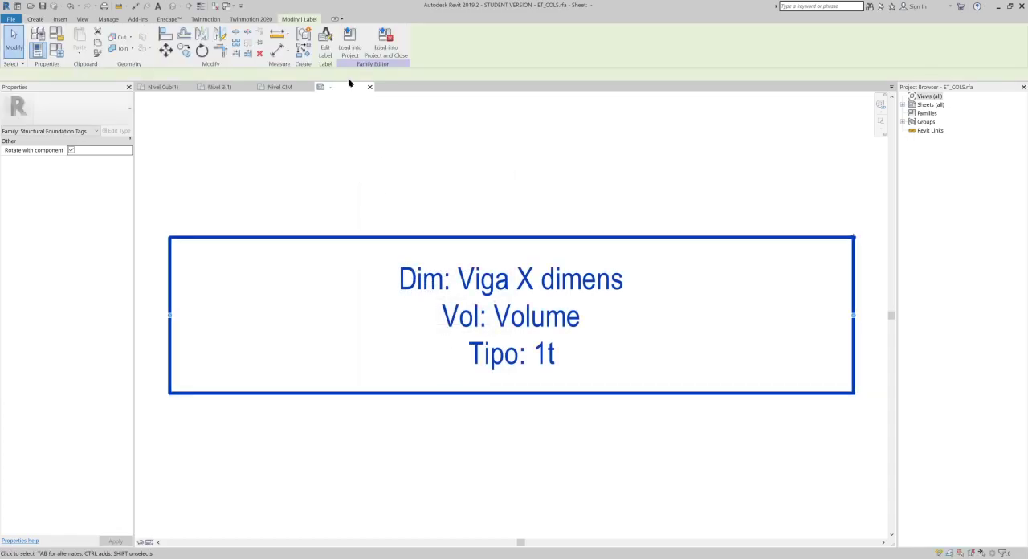
click(325, 42)
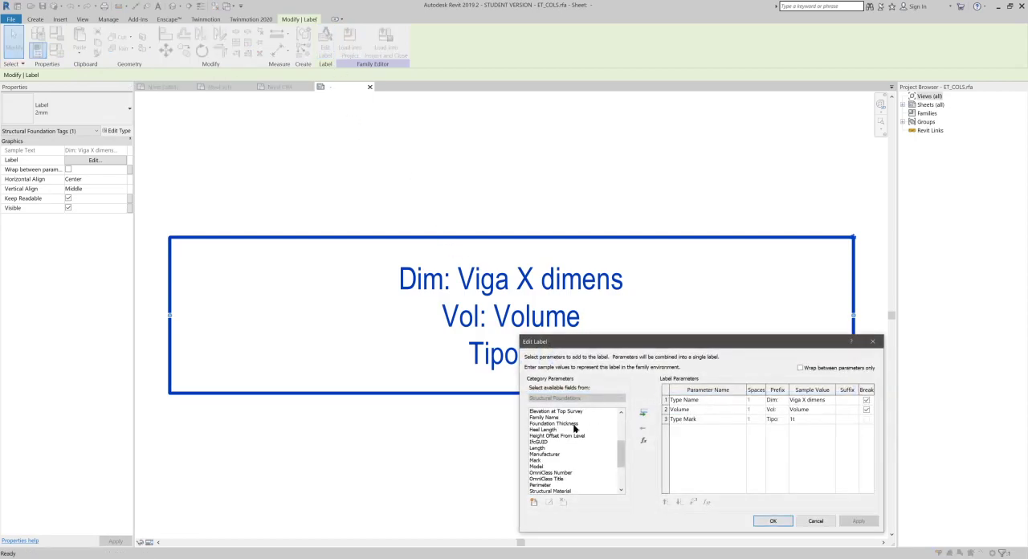
scroll(554, 482, down, 1)
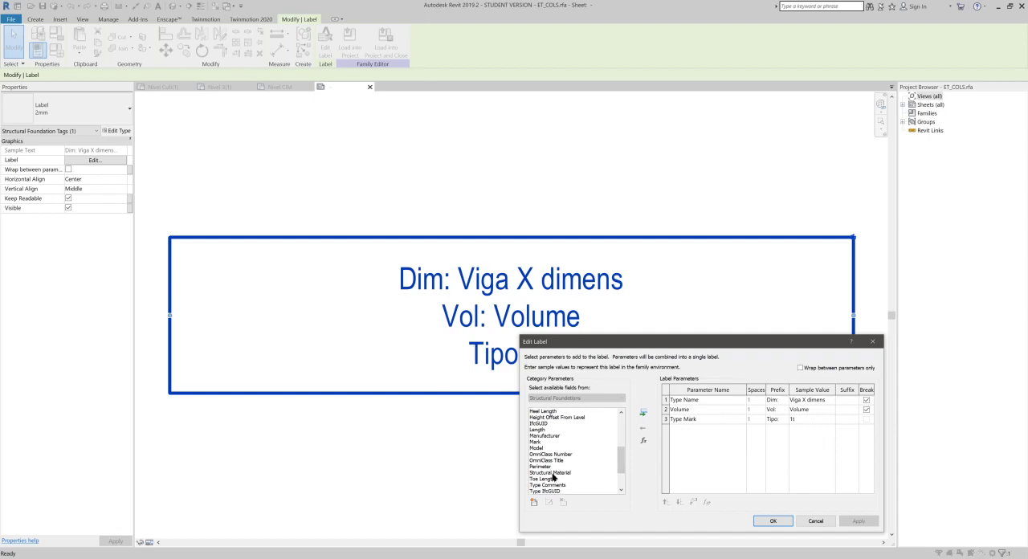
scroll(553, 474, up, 3)
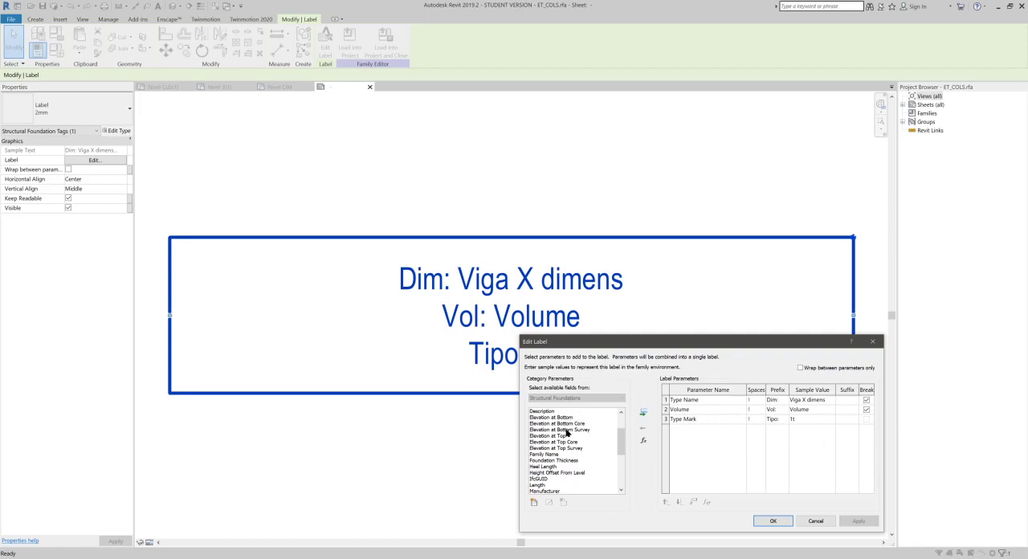
click(564, 436)
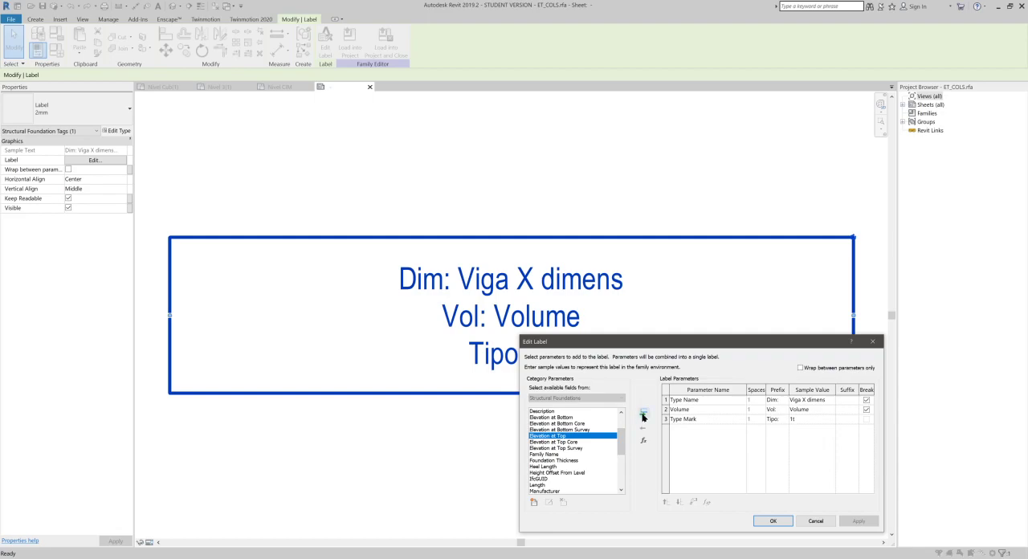
click(642, 412)
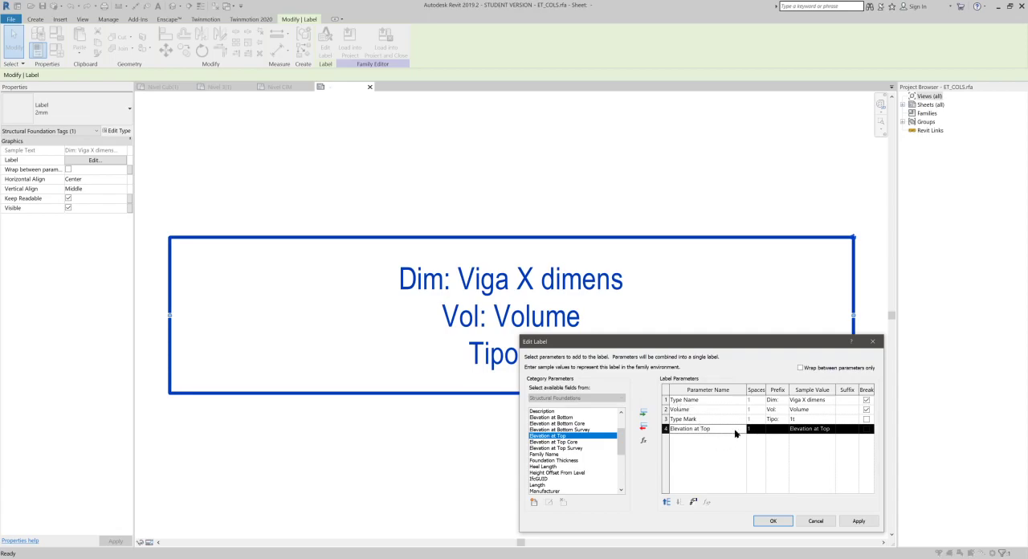
click(665, 429)
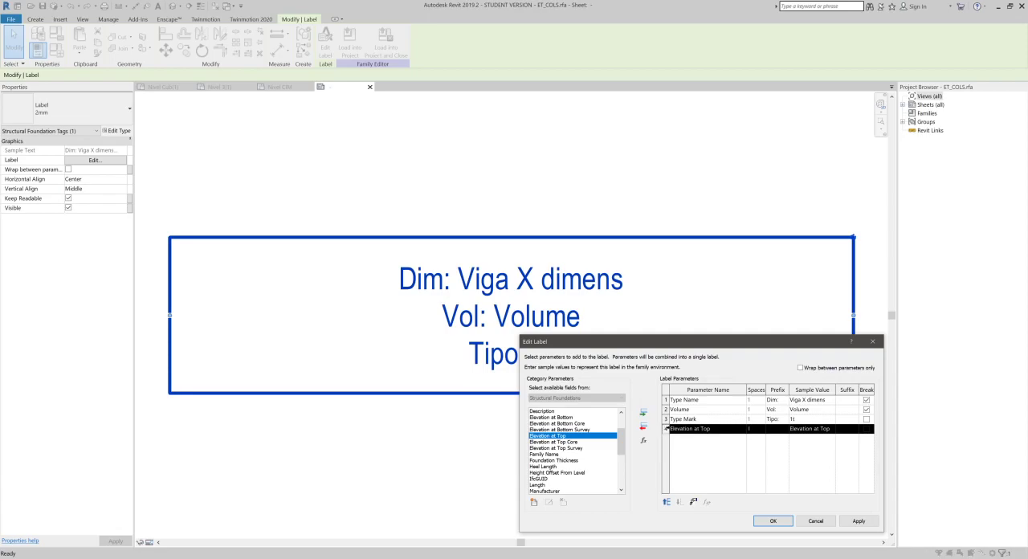
click(666, 502)
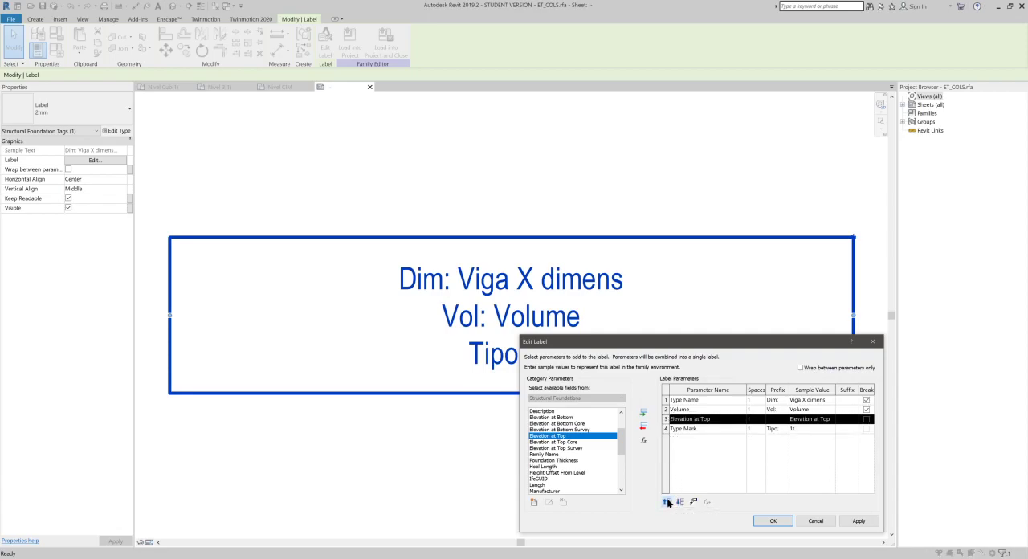
click(667, 502)
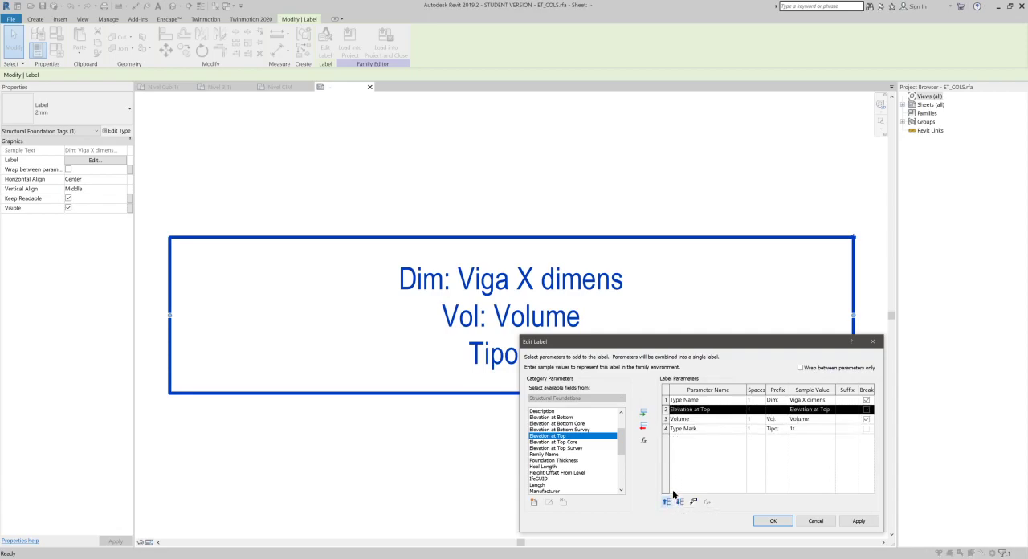
- Give the Elevation at Top parameter the prefix "Prof:" and a line break, and accept the label changes
click(777, 410)
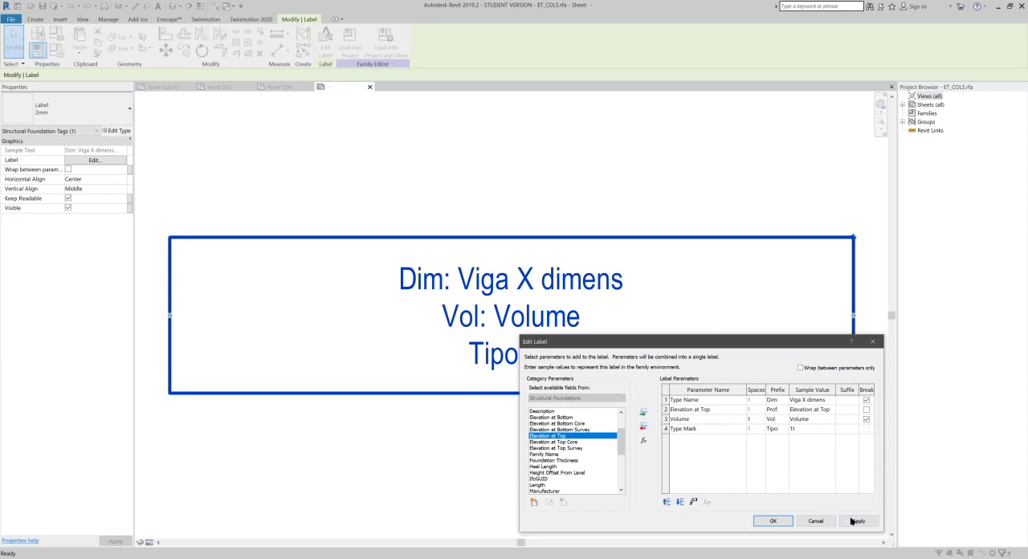
click(865, 409)
click(771, 520)
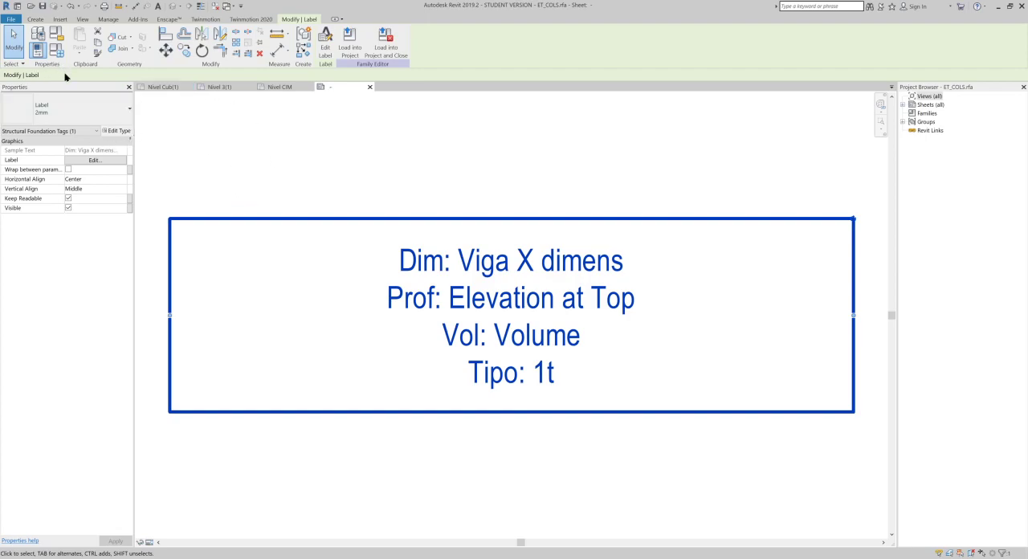
- Save the tag family as ET_CIM in the FAMILIAS_REFERENCIA folder and load it into the project
click(13, 20)
mouse_move(50, 134)
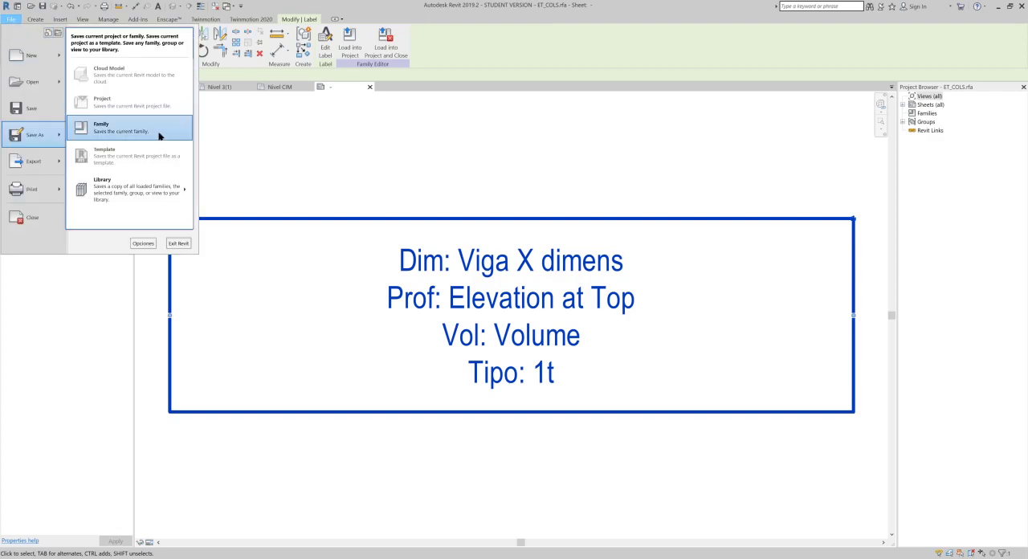
click(152, 127)
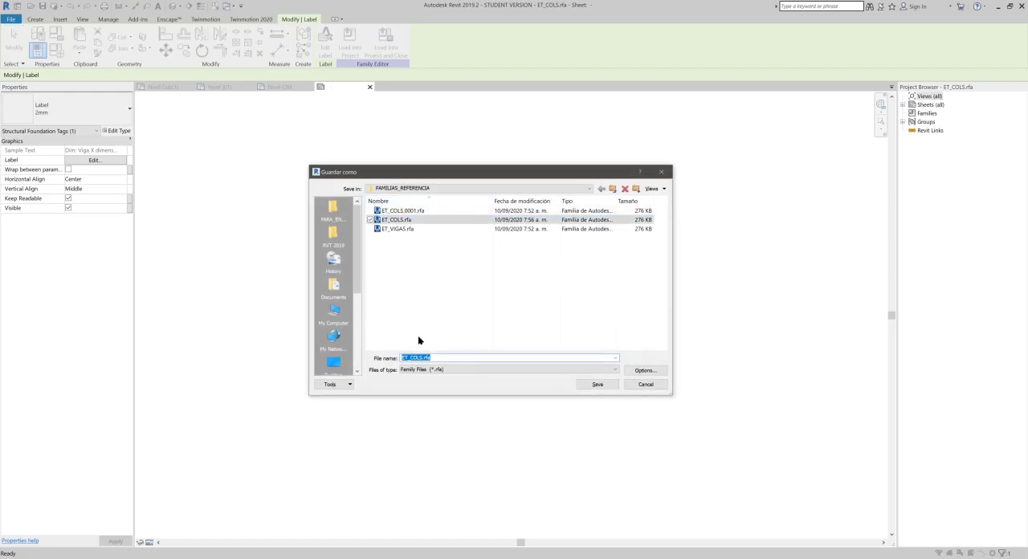
click(424, 357)
key(BackSpace)
key(BackSpace)
key(BackSpace)
text(IM)
click(599, 385)
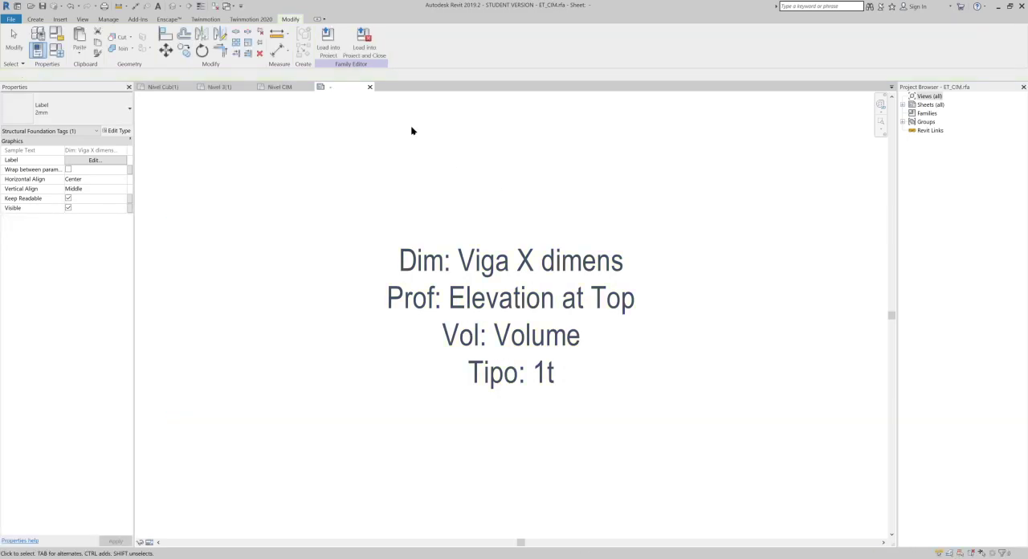
click(333, 47)
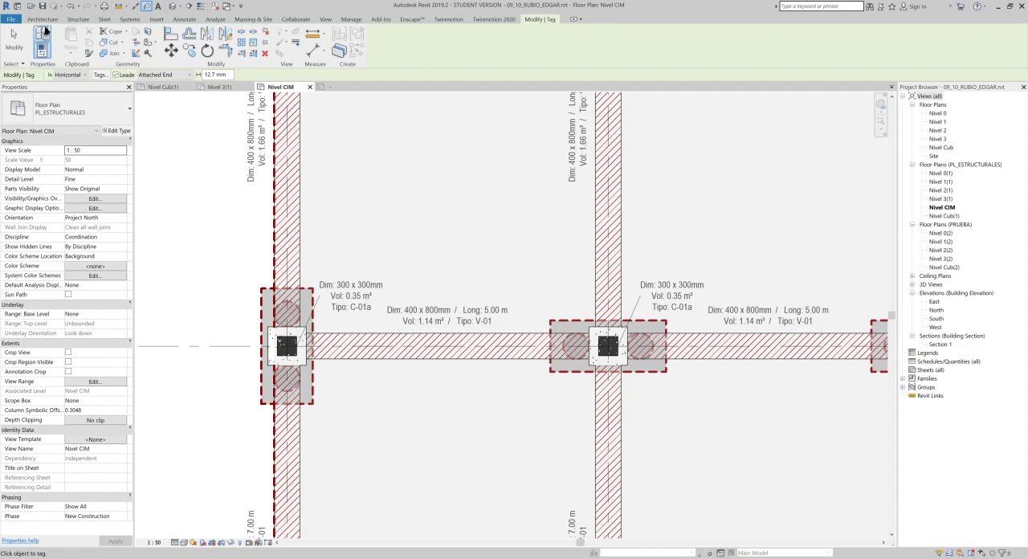
- Start tagging by category in the Nivel CIM plan, keeping attached-end leaders and setting the leader length to 10 mm
scroll(377, 284, down, 4)
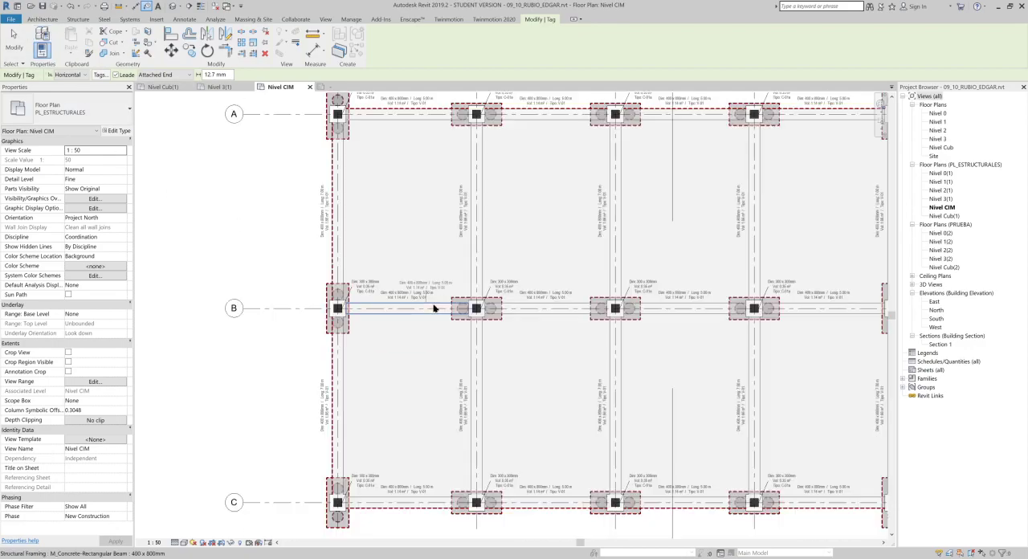
middle_drag(513, 303, 328, 351)
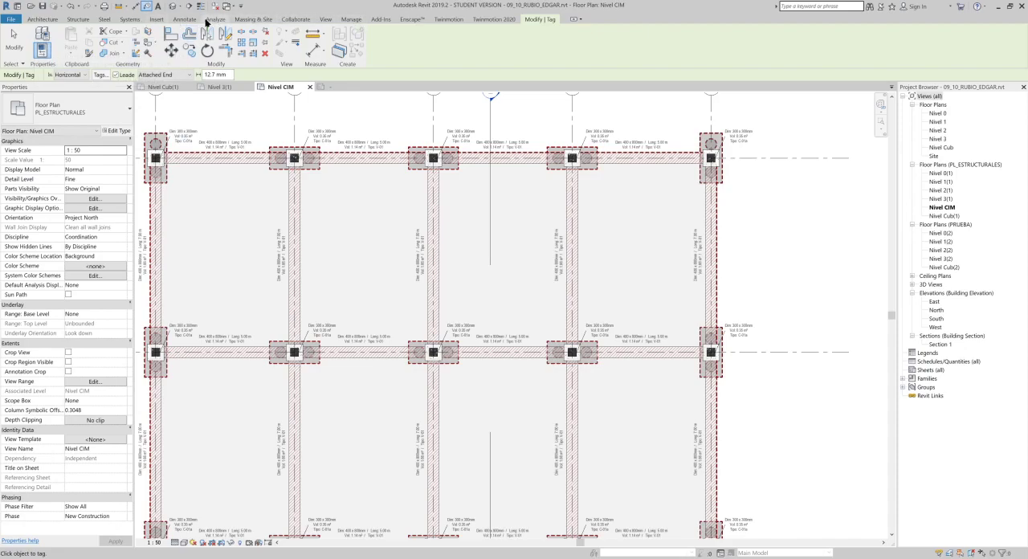
click(190, 19)
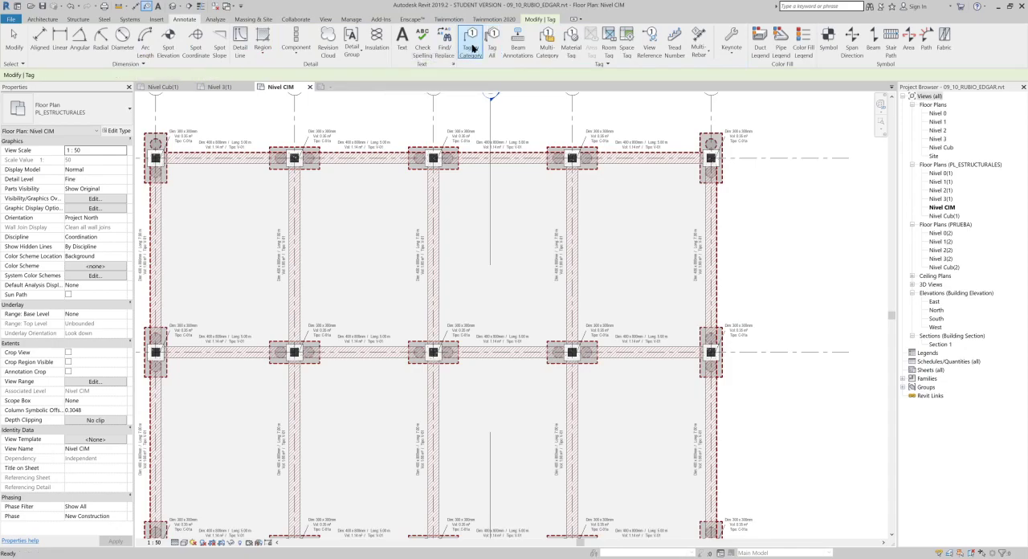
scroll(608, 103, up, 4)
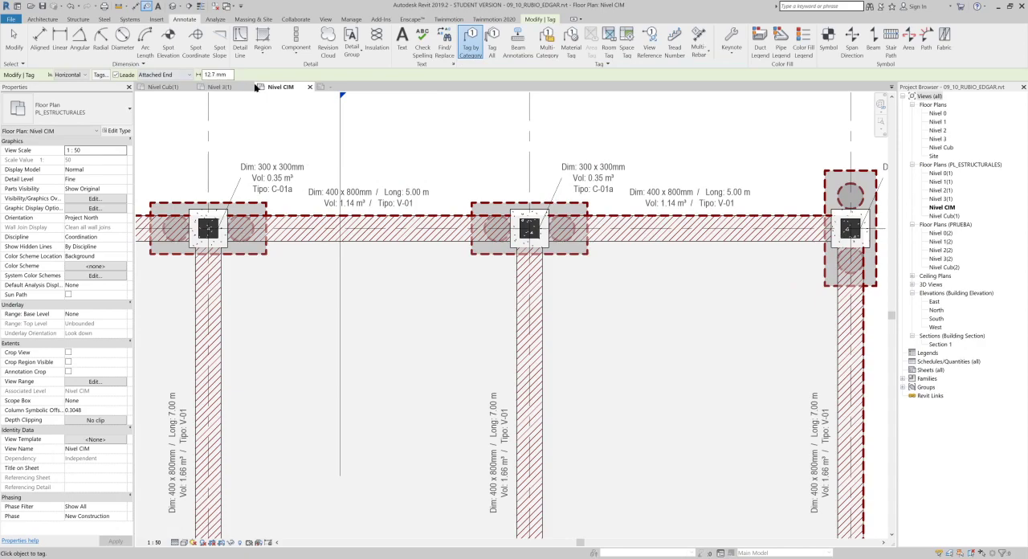
click(117, 75)
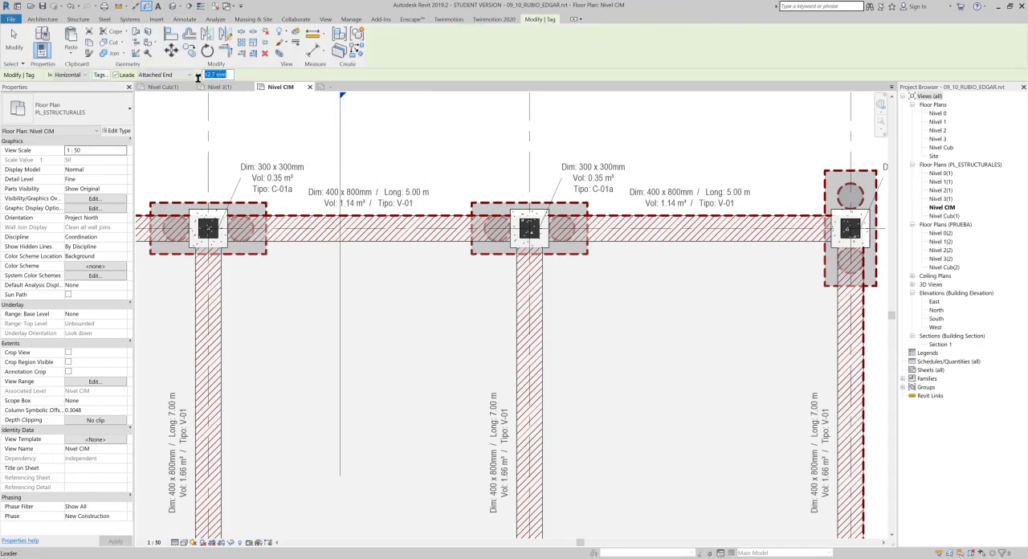
text(3)
key(Return)
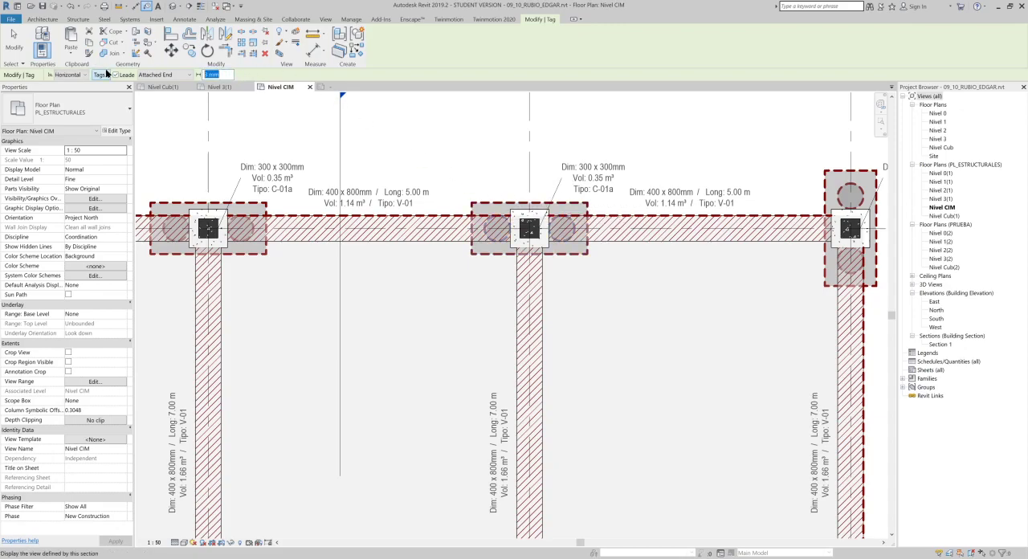
text(10)
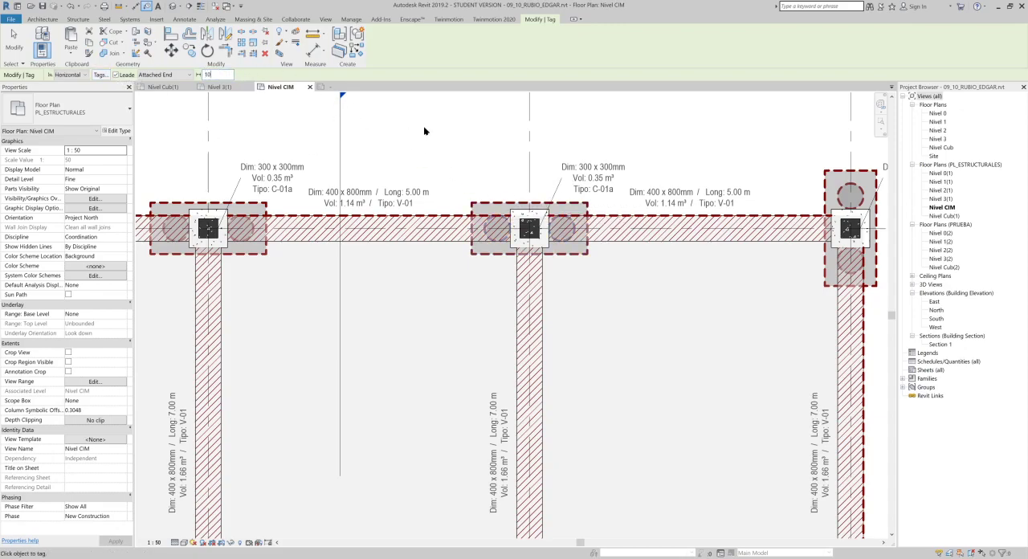
- Tag the three intermediate pile caps along grid A, between the two corner caps, and end the tagging
click(506, 201)
middle_drag(230, 189, 362, 206)
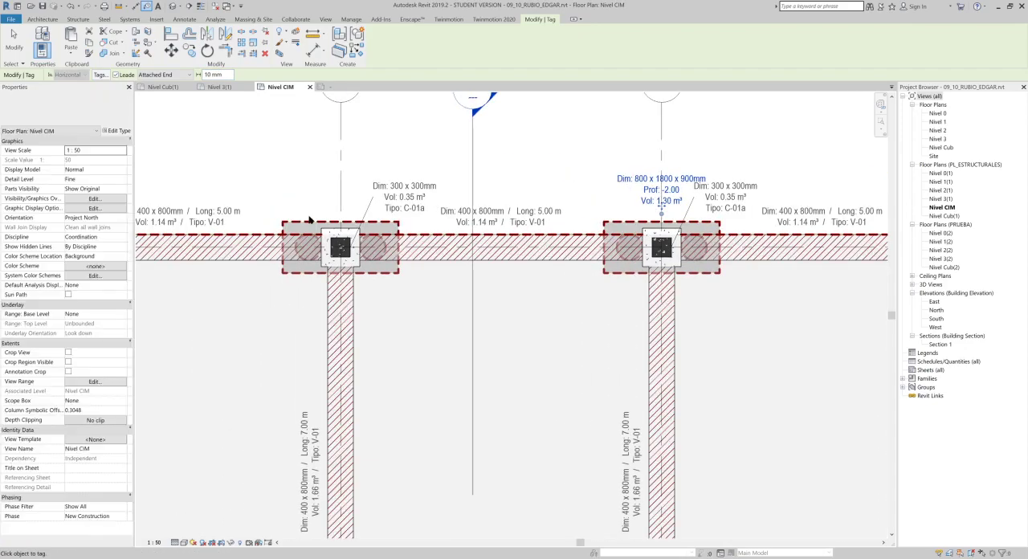
middle_drag(585, 222, 561, 224)
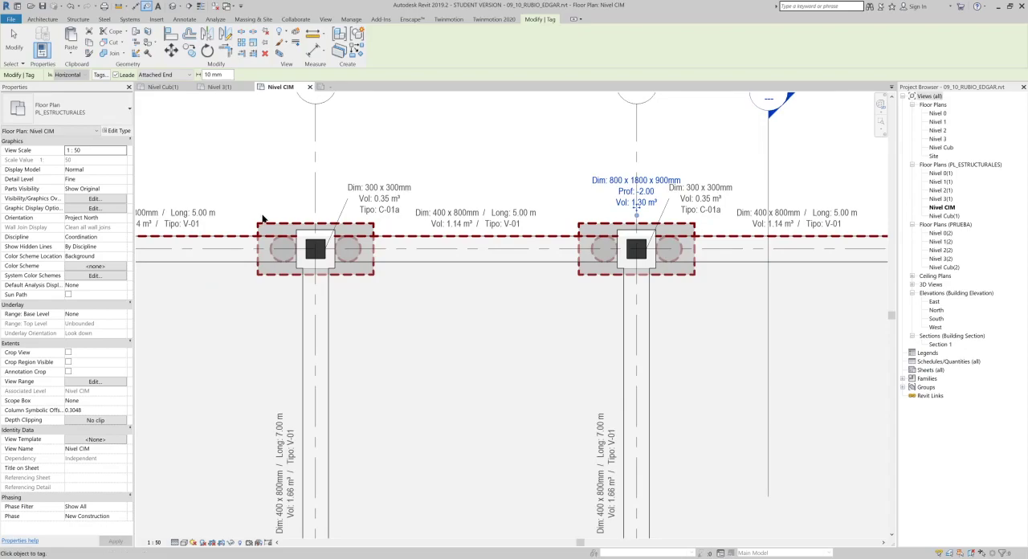
click(283, 225)
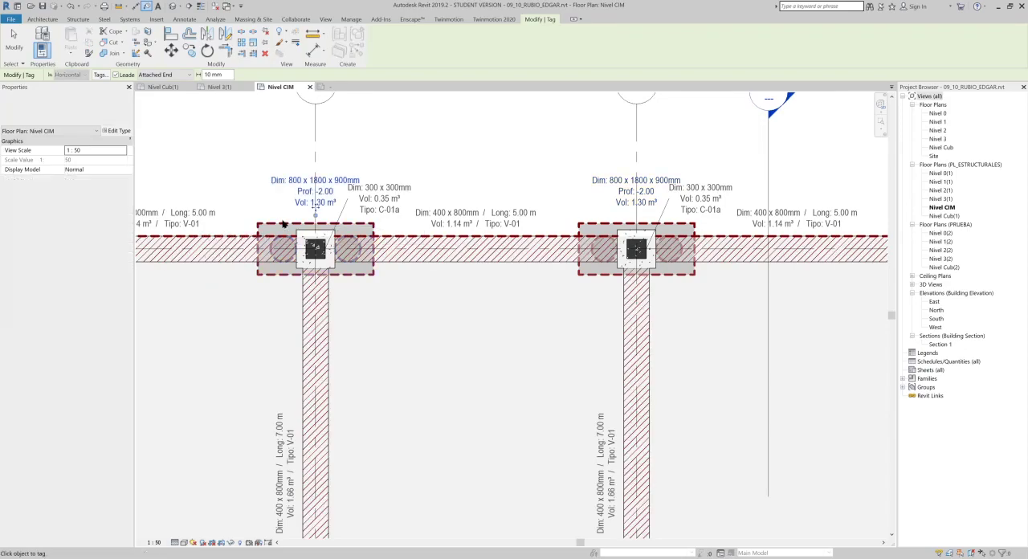
scroll(341, 201, down, 2)
middle_drag(277, 215, 419, 216)
scroll(246, 215, up, 2)
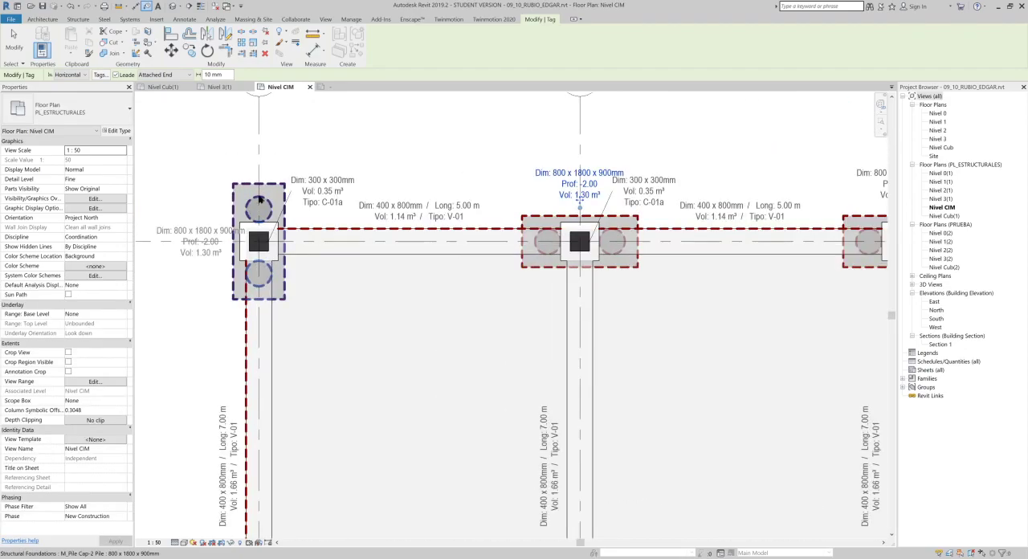
middle_drag(225, 150, 286, 172)
key(Escape)
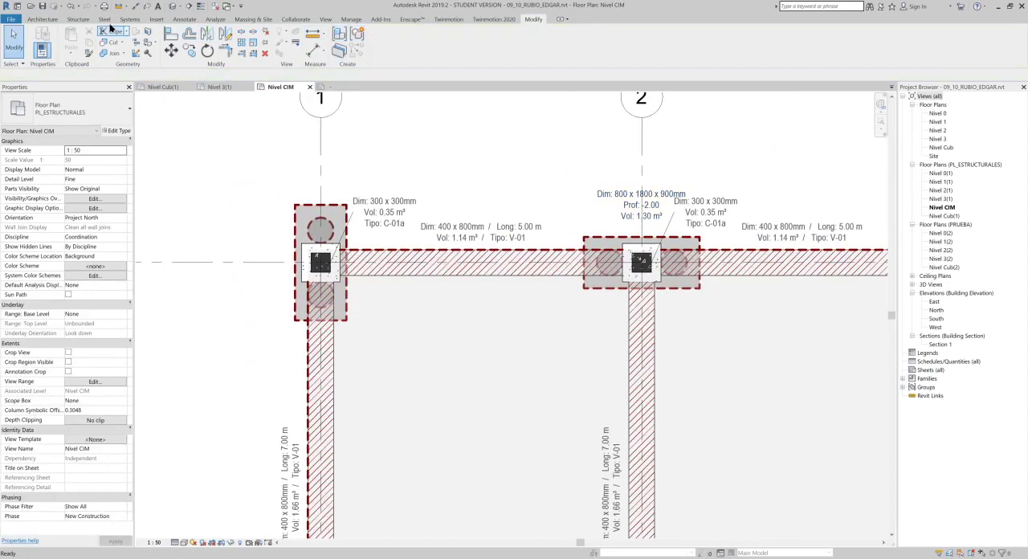
- Tag all untagged structural foundations in the current view with ET_CIM : Boxed, horizontal and without leaders
click(184, 18)
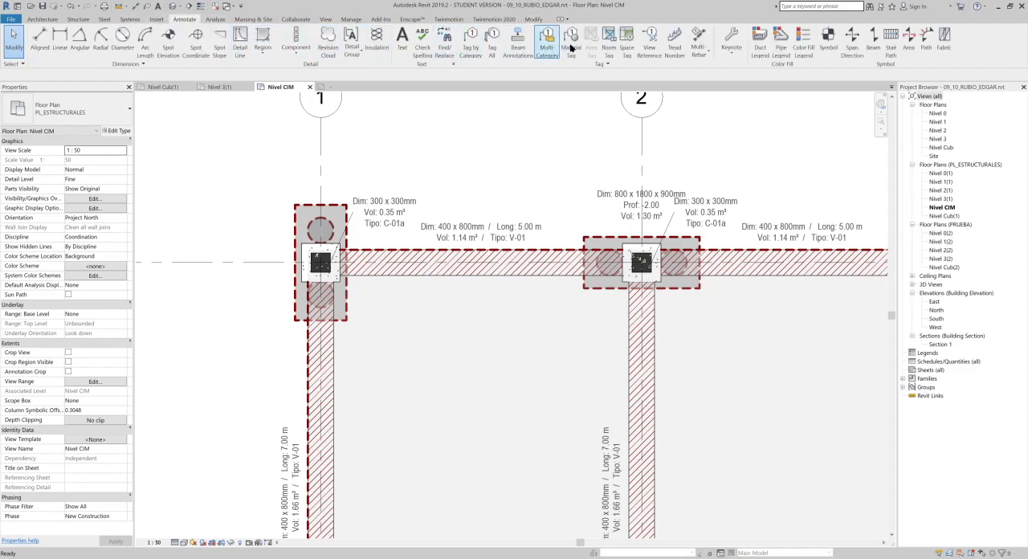
click(494, 42)
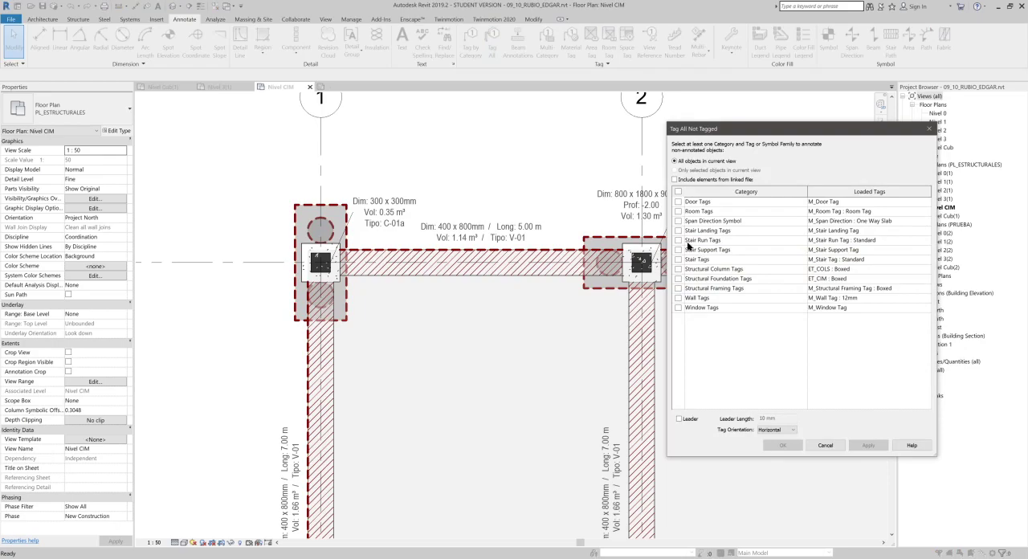
click(679, 279)
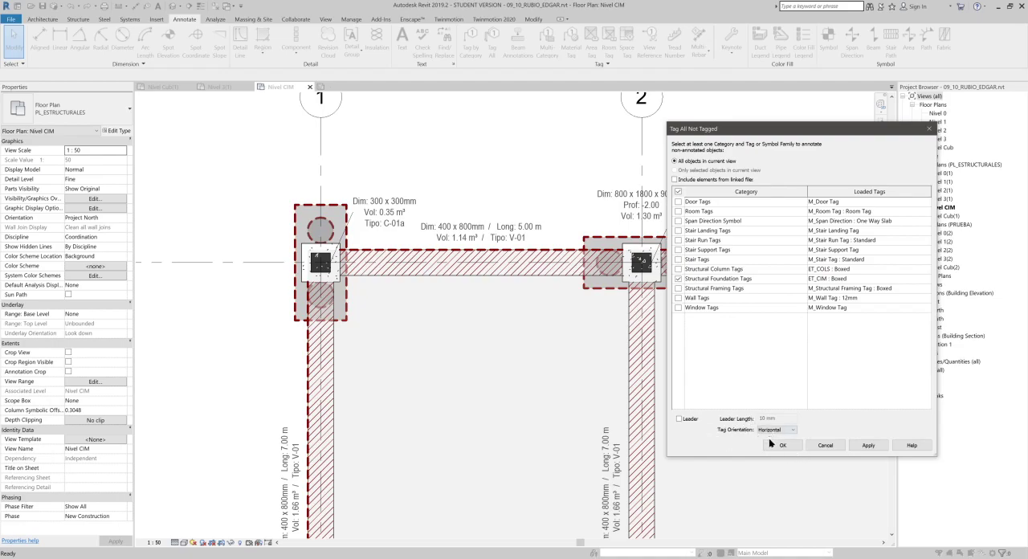
click(864, 447)
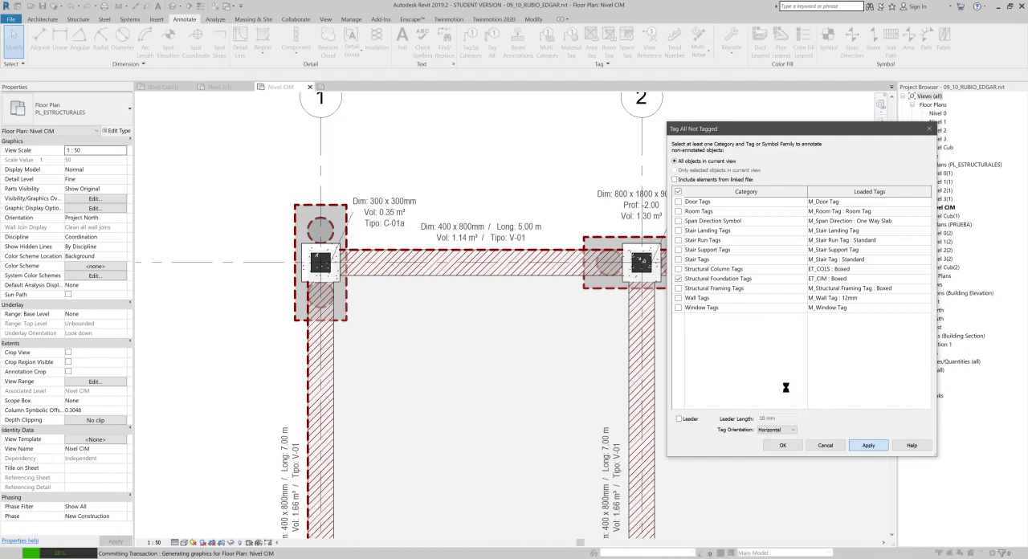
click(783, 445)
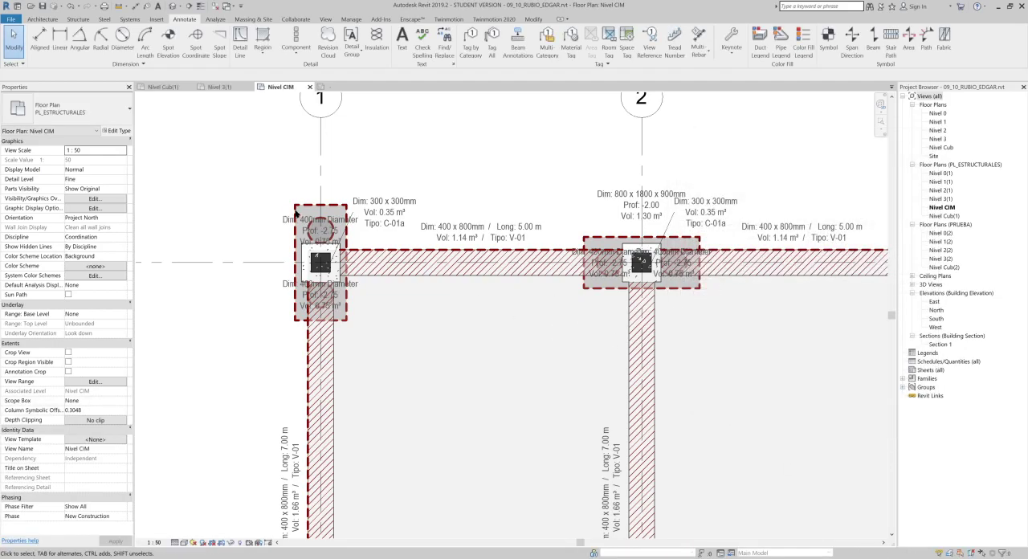
- Examine how the new pile tags overlap the pile cap at grid intersection A-1
scroll(281, 211, up, 3)
scroll(348, 232, up, 3)
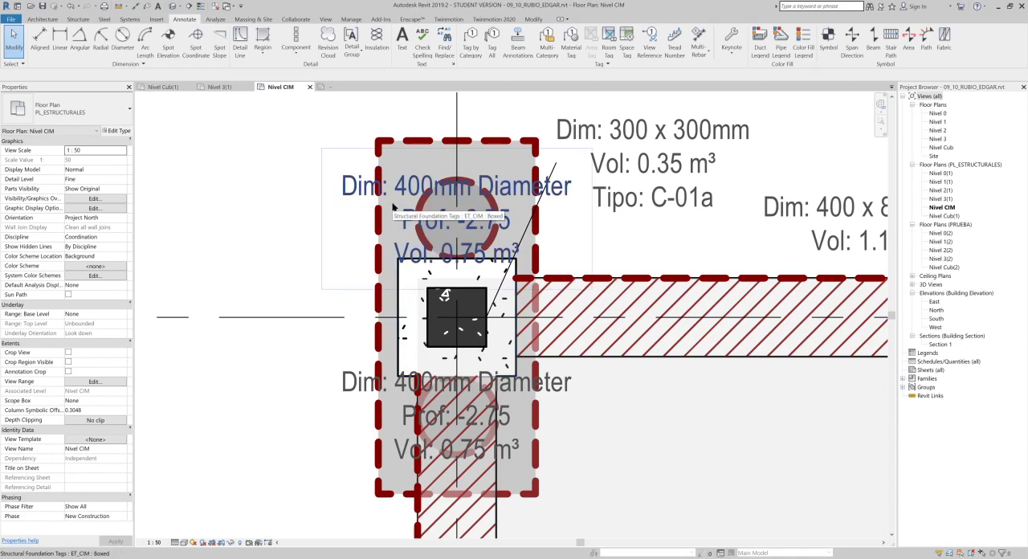
scroll(393, 207, down, 3)
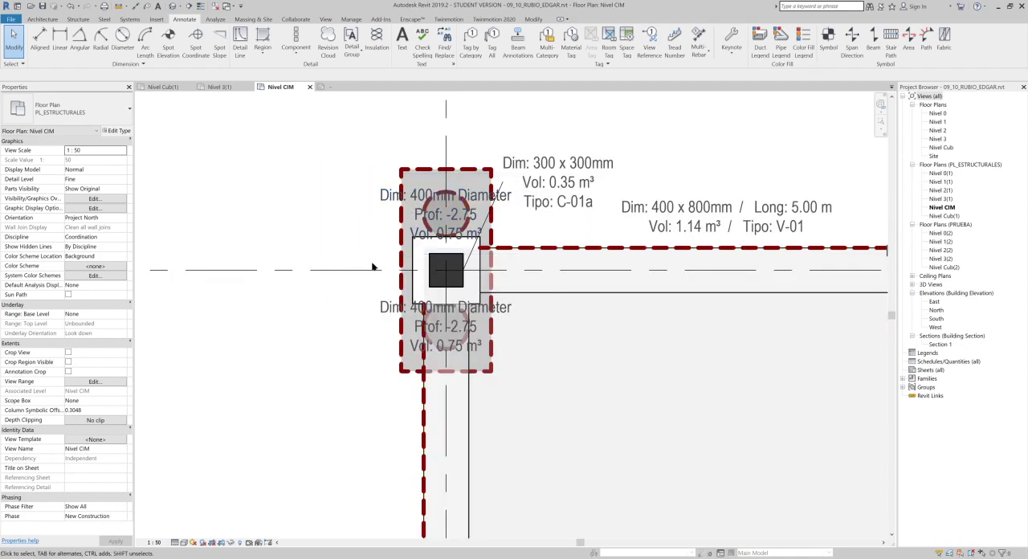
scroll(361, 232, down, 2)
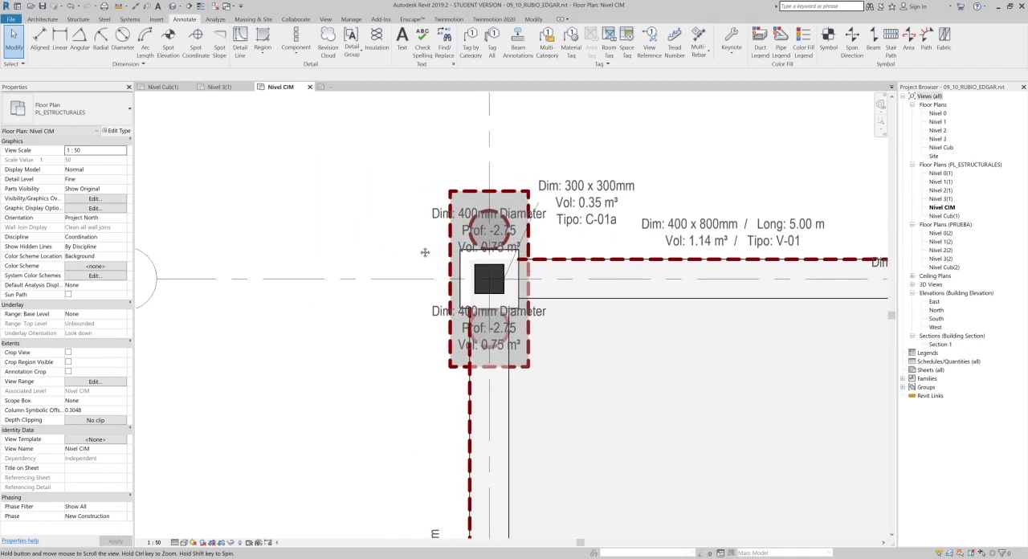
middle_drag(349, 225, 424, 231)
scroll(428, 223, down, 2)
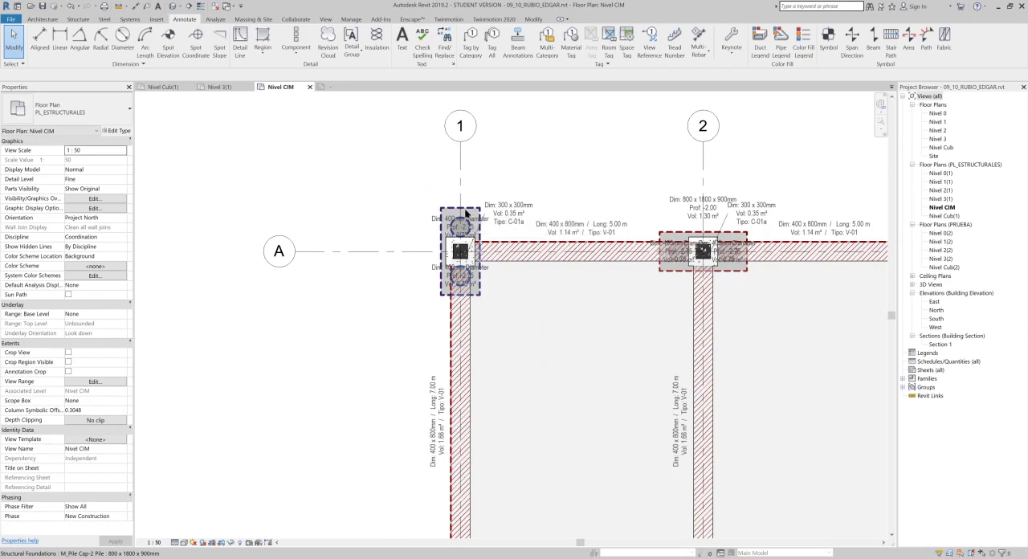
- Move the six pile tags along grid 1 horizontally to the outer side of the pile caps, clear of the structure
scroll(434, 225, up, 1)
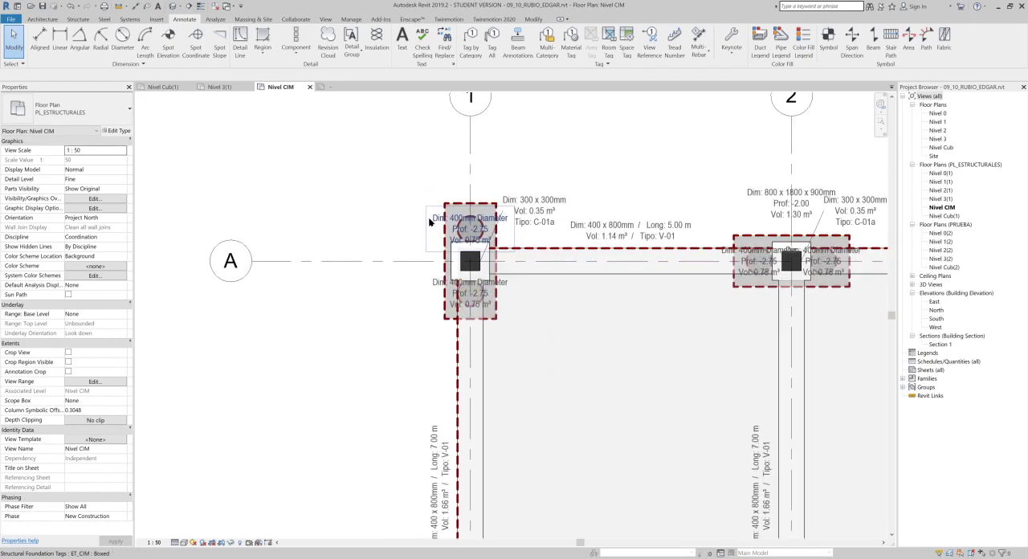
click(432, 295)
ctrl+click(434, 296)
middle_drag(483, 146, 484, 142)
scroll(484, 142, down, 1)
ctrl+click(469, 388)
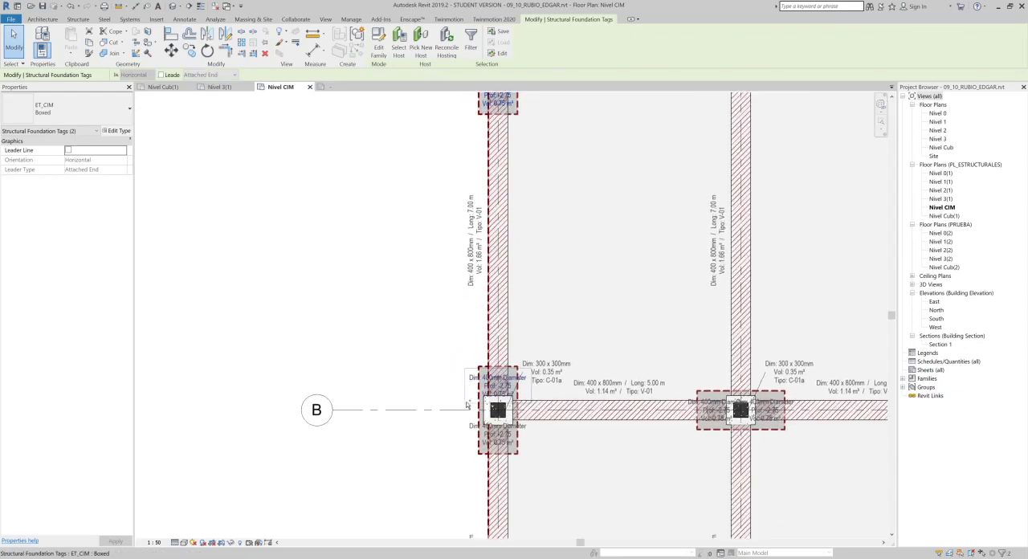
middle_drag(464, 438, 517, 209)
ctrl+click(516, 410)
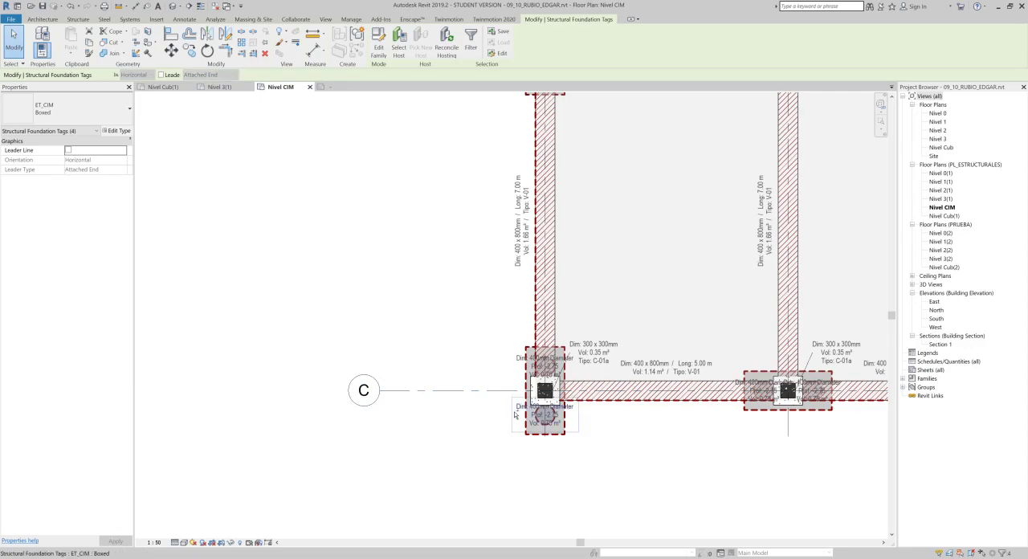
ctrl+click(517, 368)
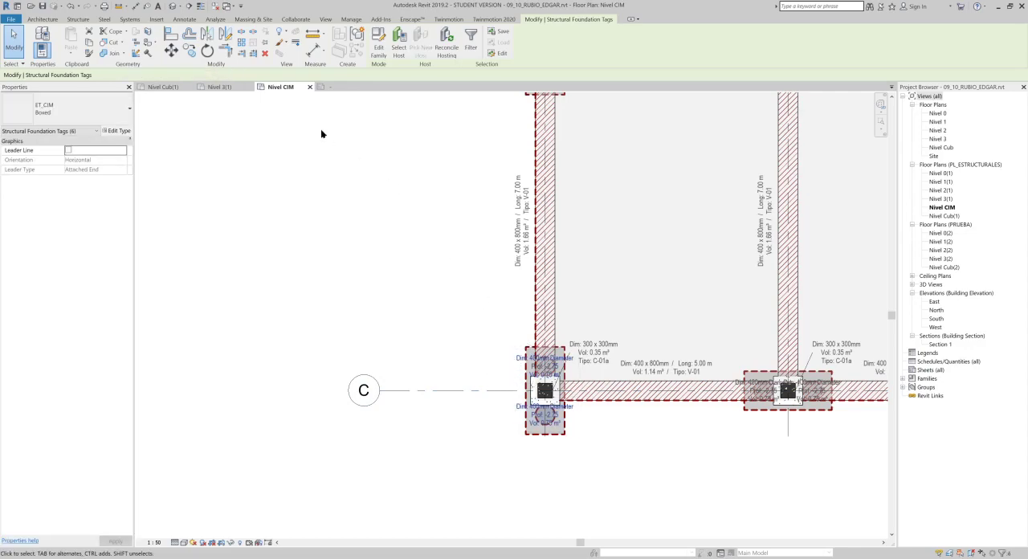
click(170, 55)
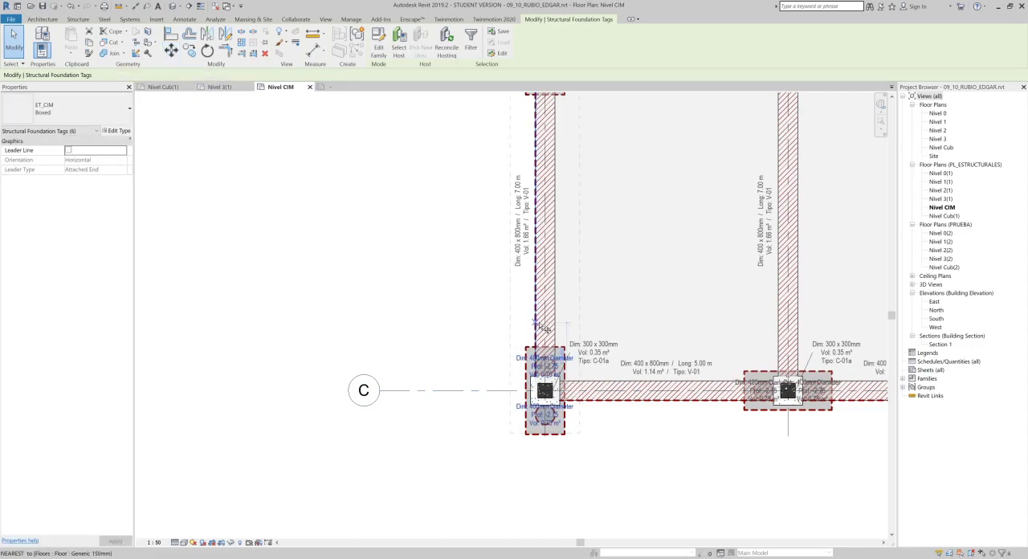
click(500, 324)
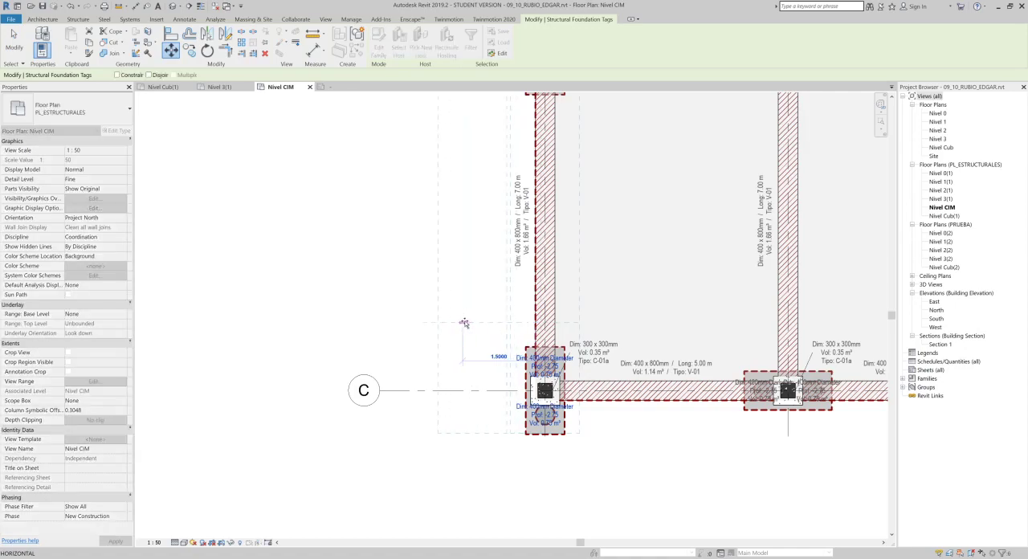
click(464, 323)
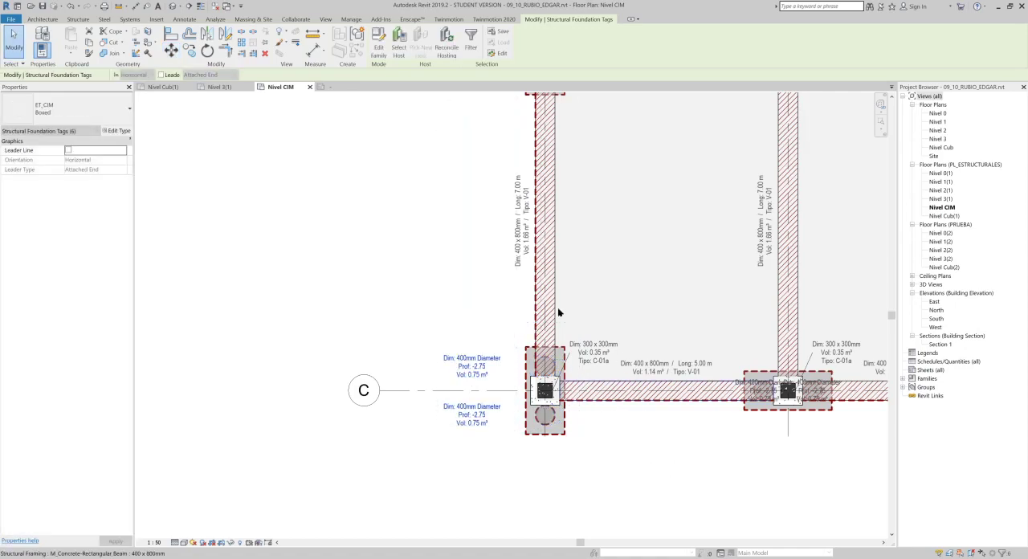
key(Right)
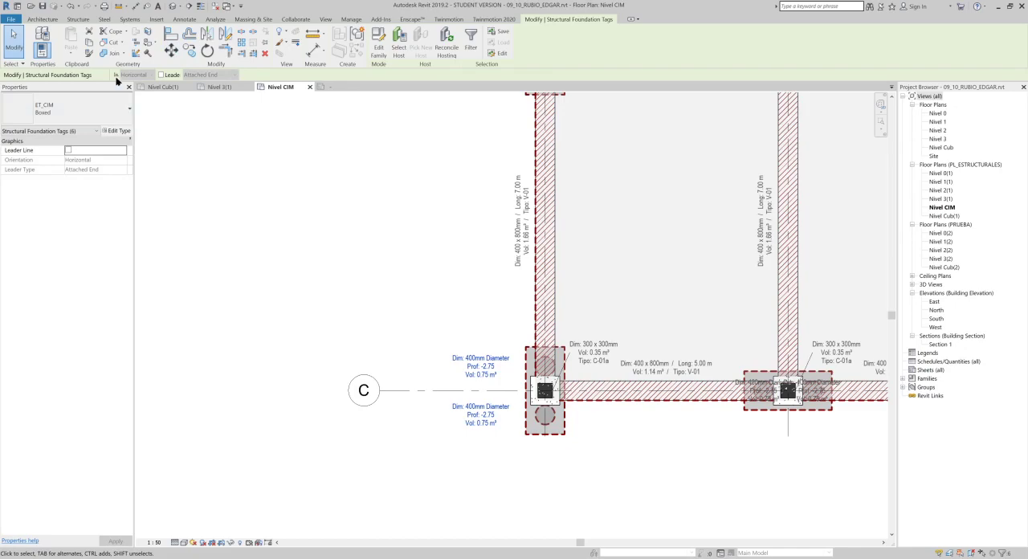
- Turn on leader lines for the six pile tags along grid 1 and deselect them
click(171, 76)
middle_drag(635, 410, 630, 384)
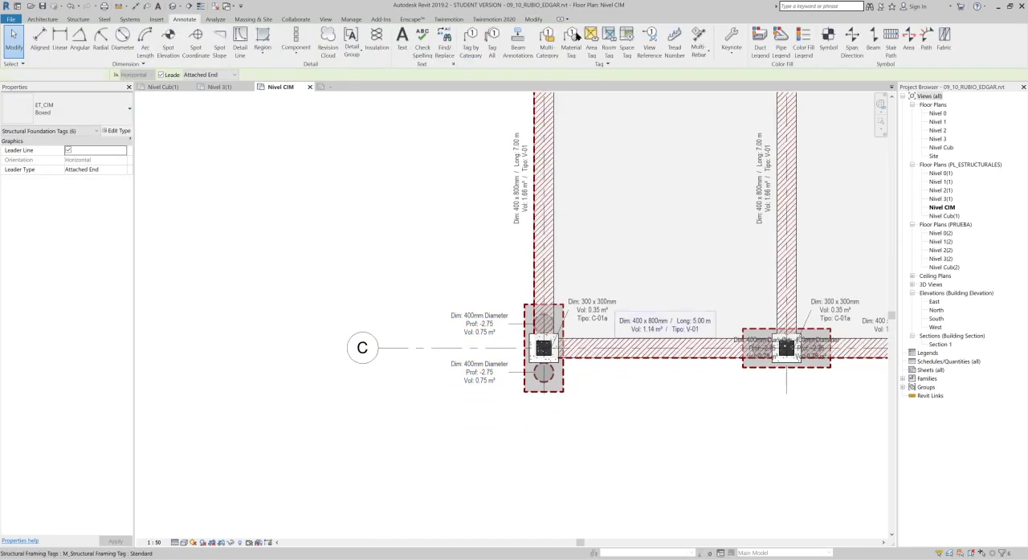
key(Escape)
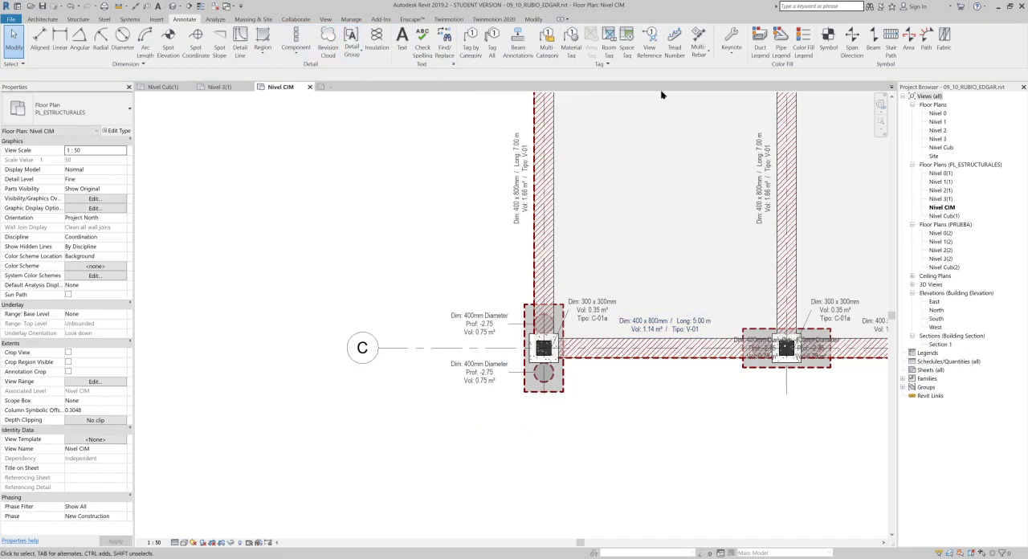
- Tag the pile cap at grid intersection C-1 by category with a 10 mm leader, placing the tag below the cap
middle_drag(555, 136, 537, 156)
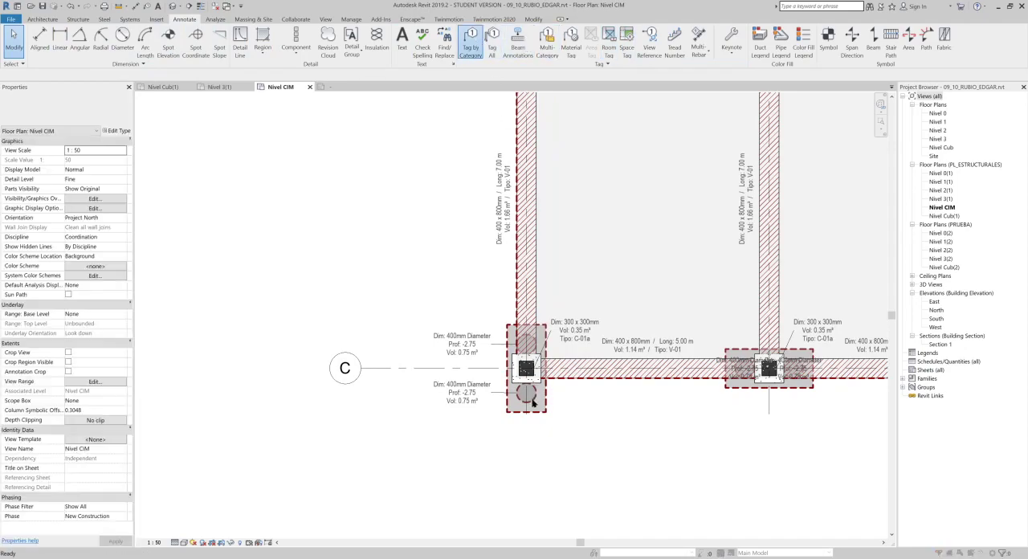
click(578, 319)
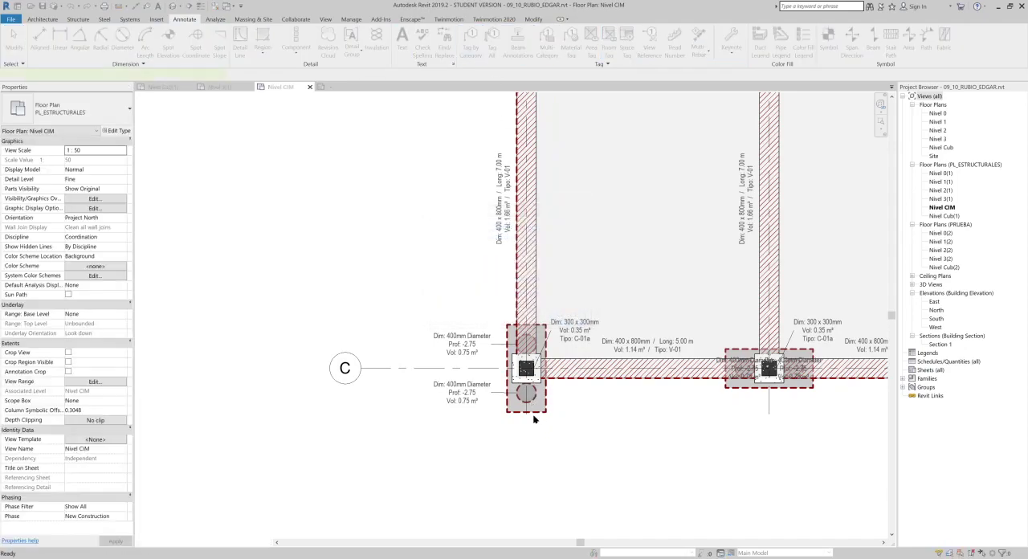
click(533, 417)
middle_drag(603, 258, 602, 260)
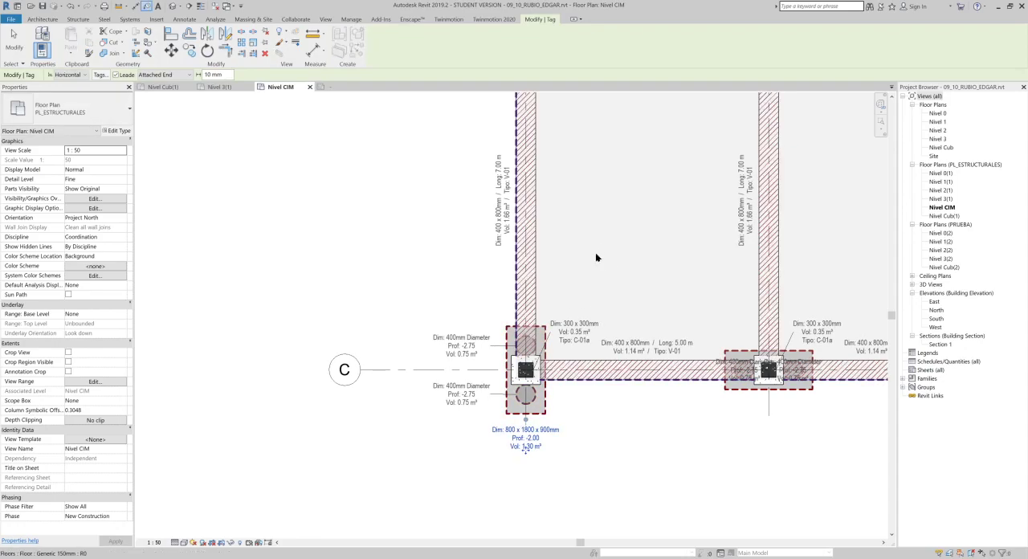
middle_drag(604, 252, 602, 517)
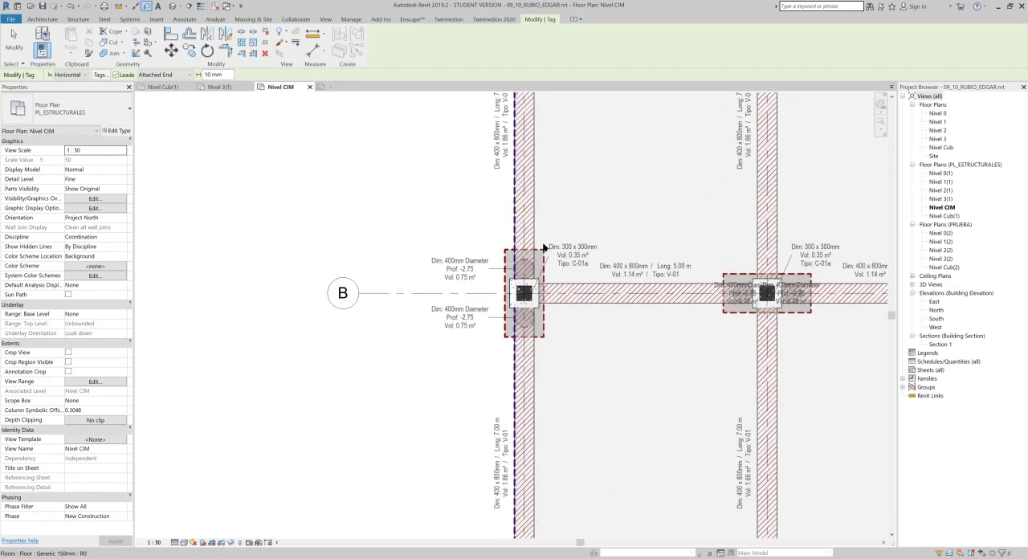
- Tag the pile caps at grid intersections B-1 and A-1 with 10 mm leaders, placing each tag above its cap
click(542, 249)
middle_drag(551, 231, 567, 493)
click(542, 185)
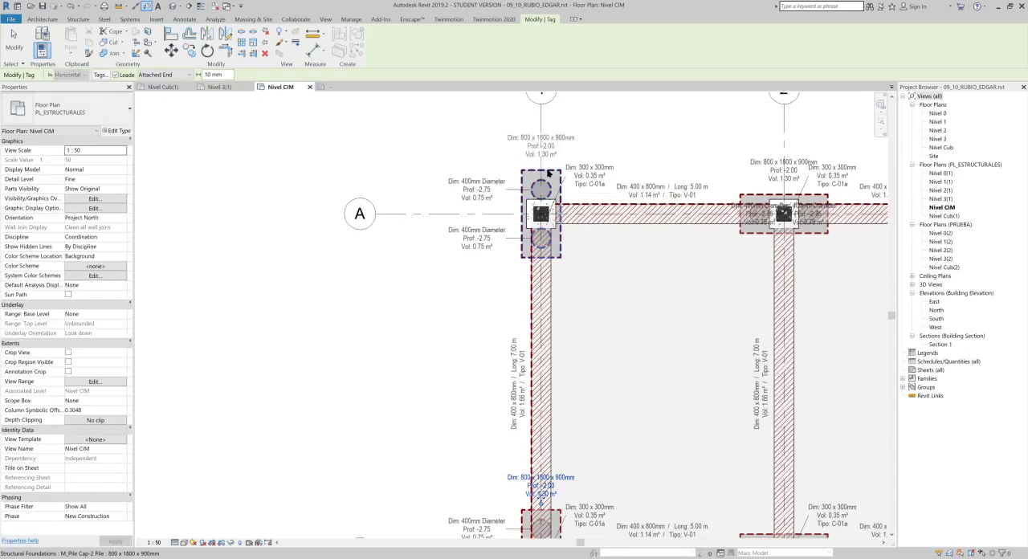
click(549, 173)
middle_drag(663, 207, 510, 224)
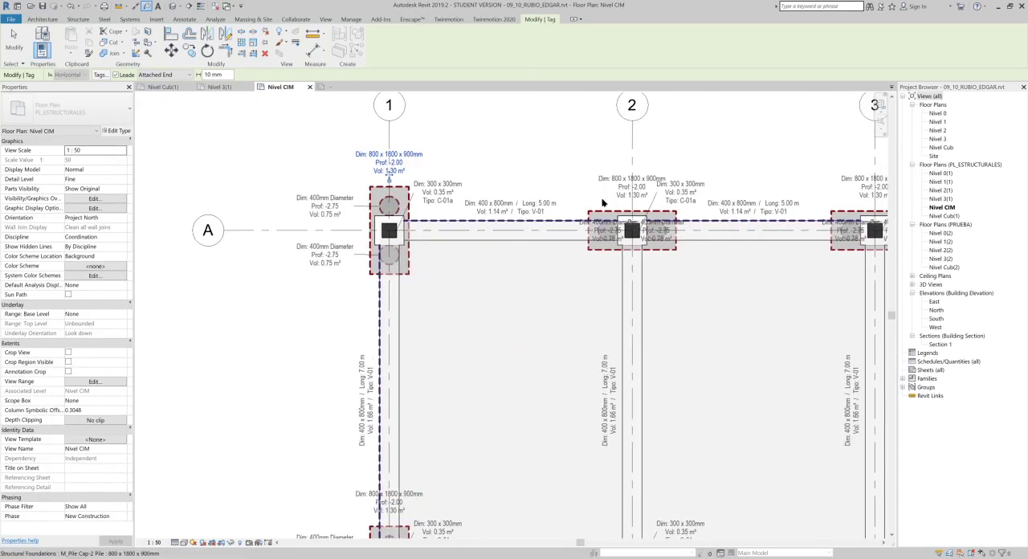
key(Escape)
key(Escape)
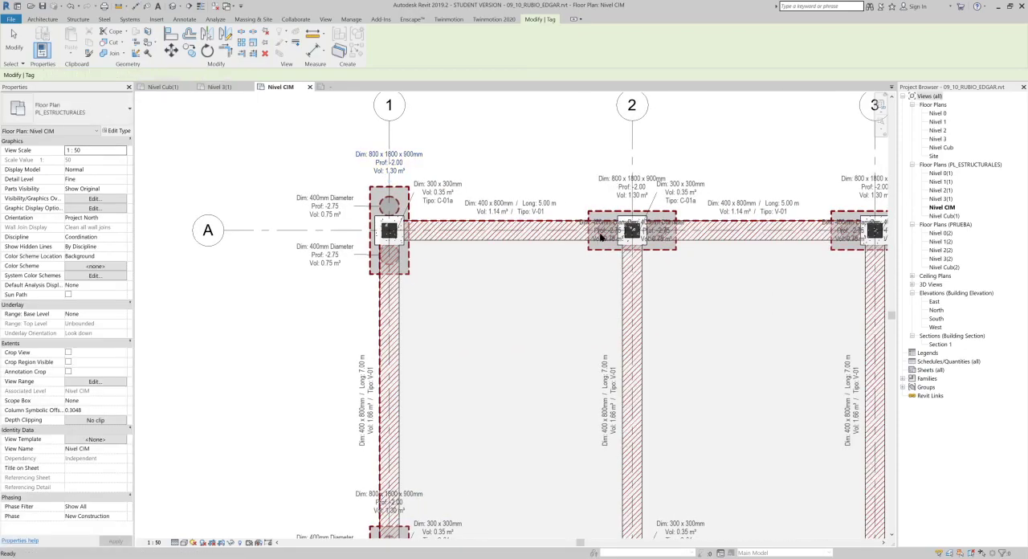
- Examine the placement and legibility of the pile cap, pile, column and beam tags across the Nivel CIM foundation plan
scroll(610, 245, up, 4)
scroll(610, 253, down, 3)
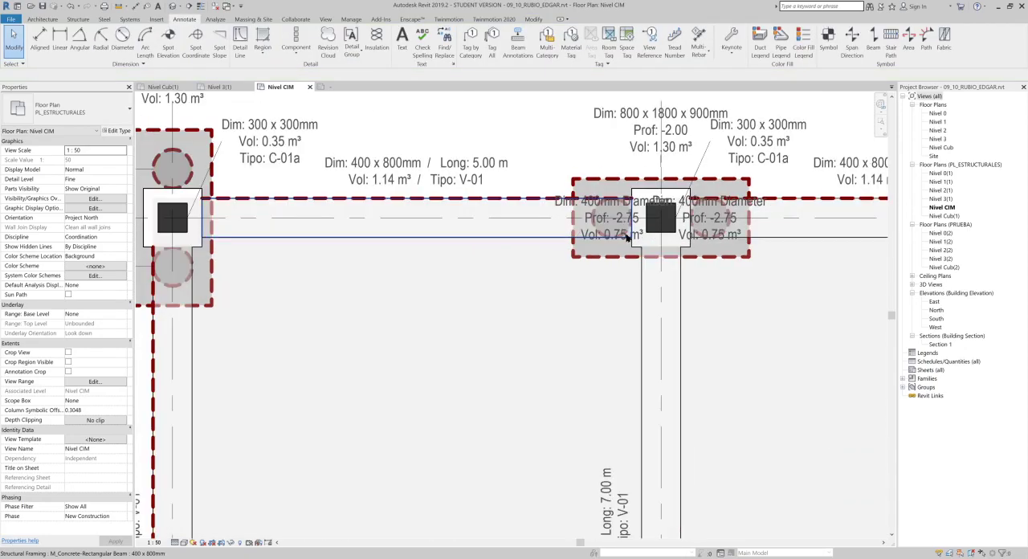
scroll(610, 257, down, 1)
middle_drag(420, 261, 609, 245)
scroll(645, 174, up, 3)
middle_drag(638, 189, 627, 257)
scroll(619, 198, up, 2)
middle_drag(661, 192, 616, 189)
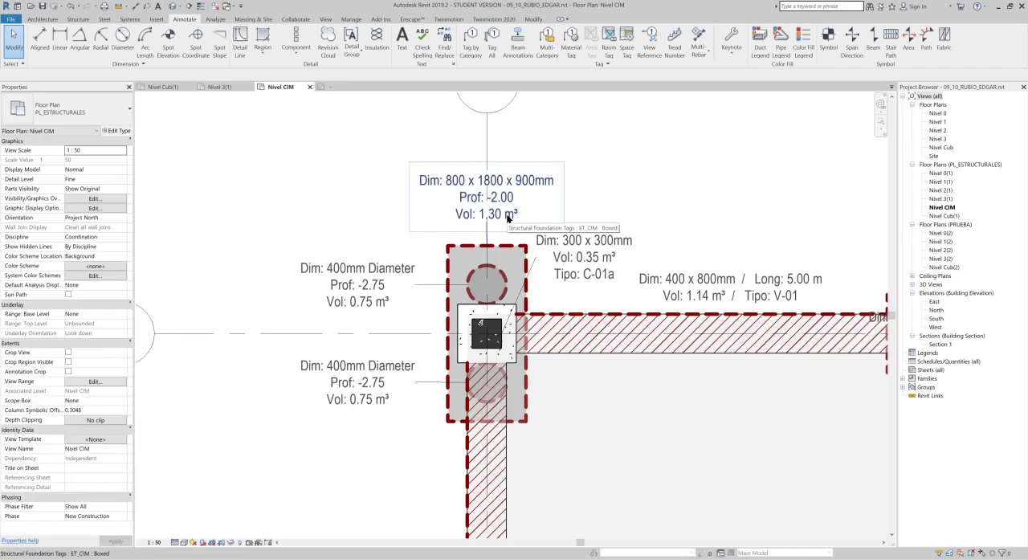
scroll(582, 230, down, 2)
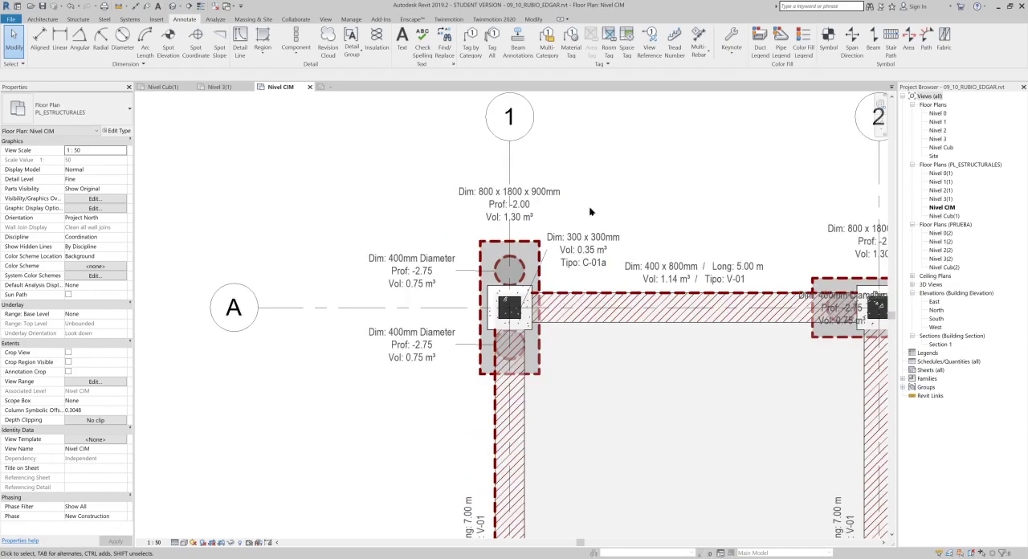
scroll(599, 386, down, 2)
middle_drag(673, 436, 616, 95)
middle_drag(647, 323, 498, 163)
middle_drag(687, 305, 483, 233)
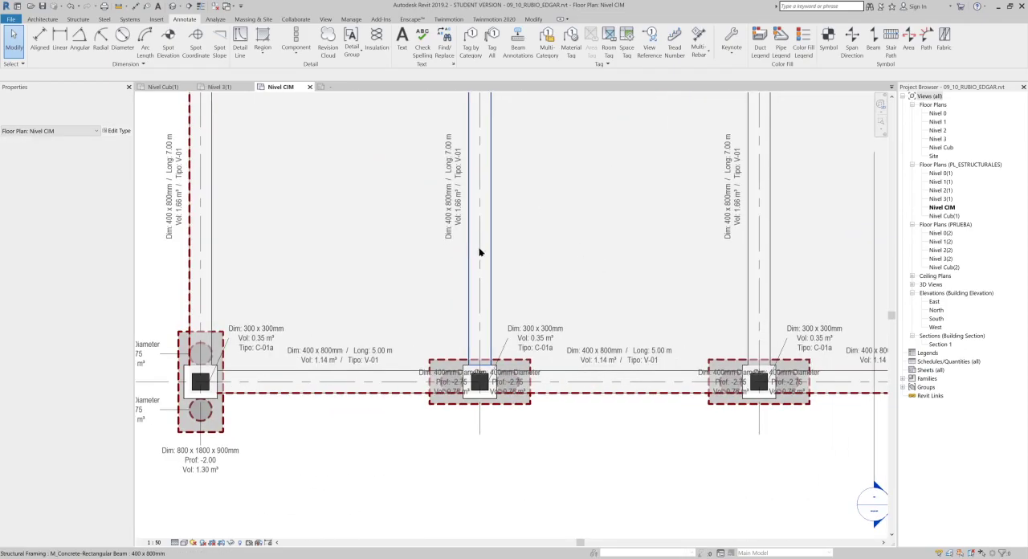
scroll(482, 252, down, 2)
scroll(488, 255, down, 2)
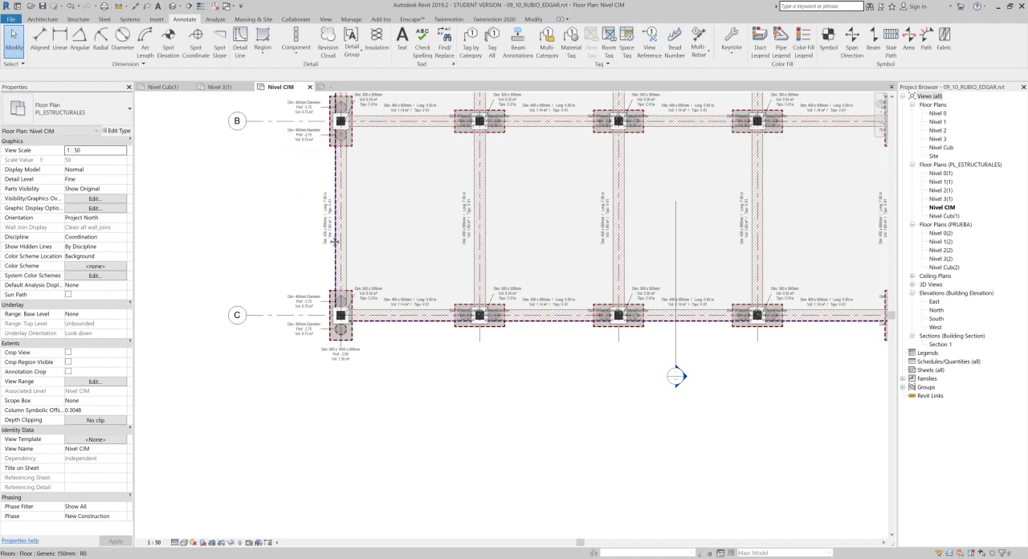
middle_drag(342, 208, 346, 282)
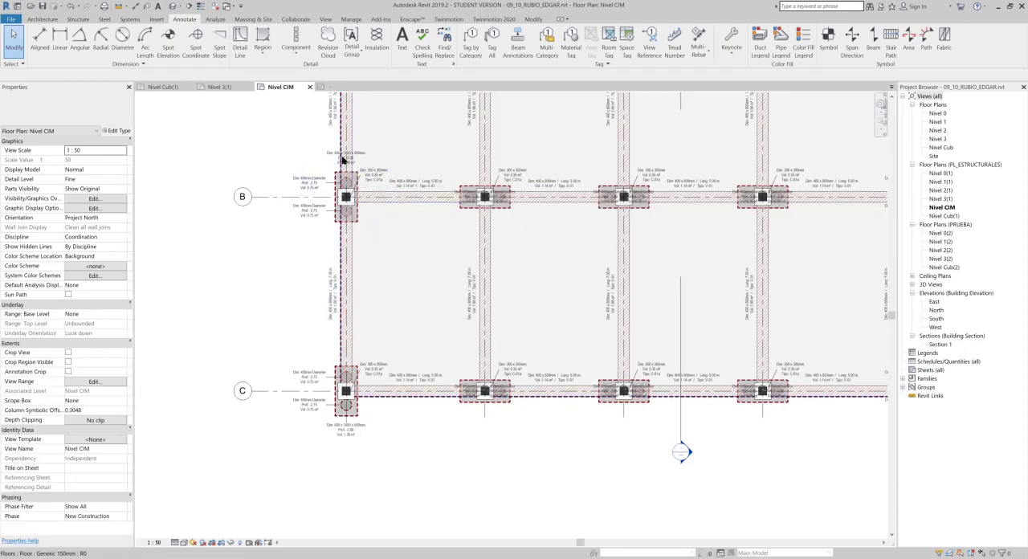
middle_drag(337, 181, 272, 229)
scroll(273, 230, down, 1)
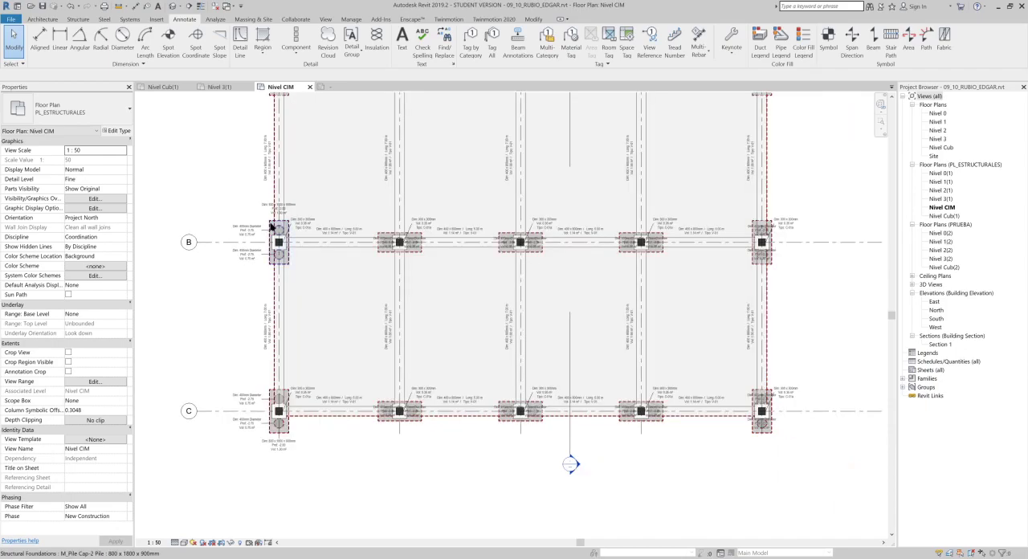
middle_drag(439, 287, 427, 311)
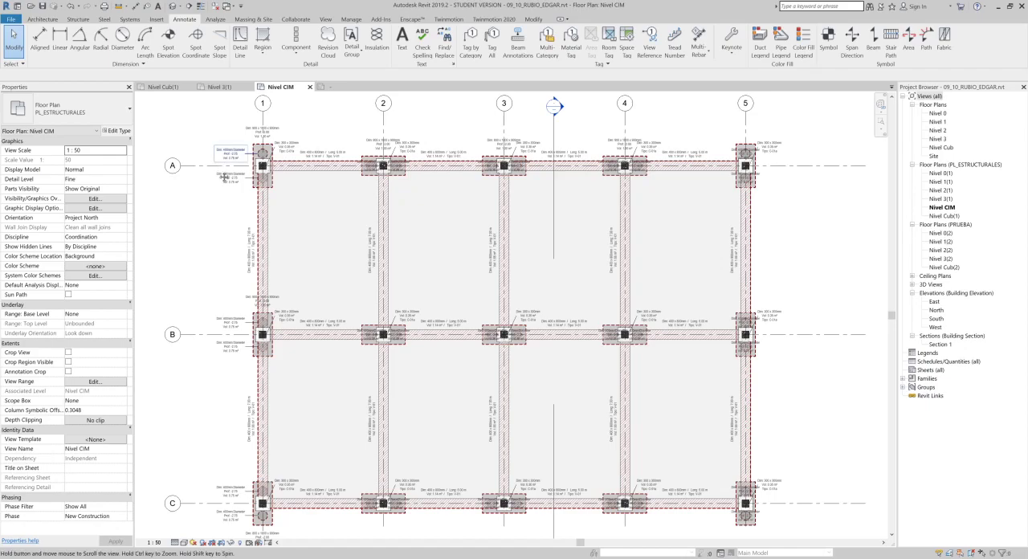
middle_drag(212, 121, 205, 131)
scroll(198, 241, up, 3)
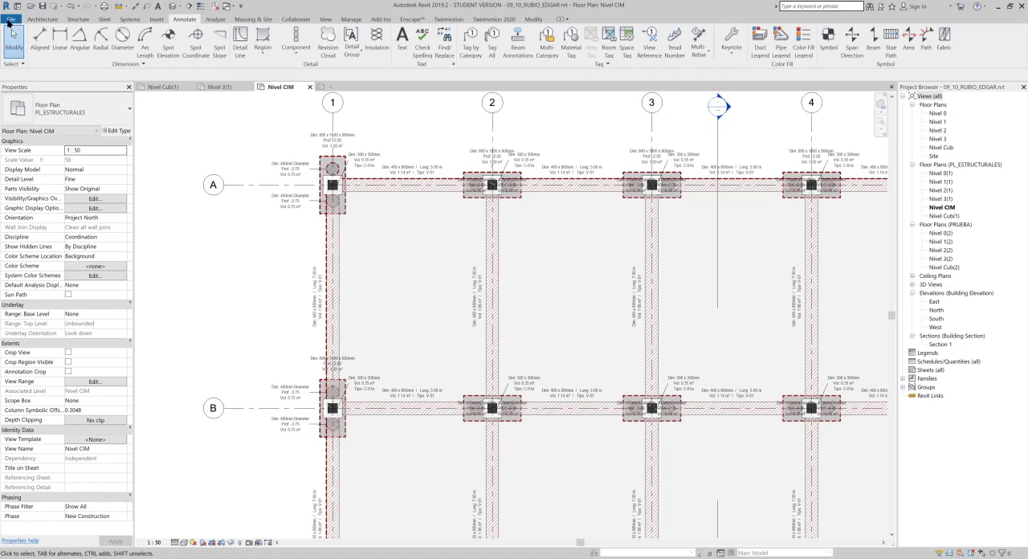
click(12, 20)
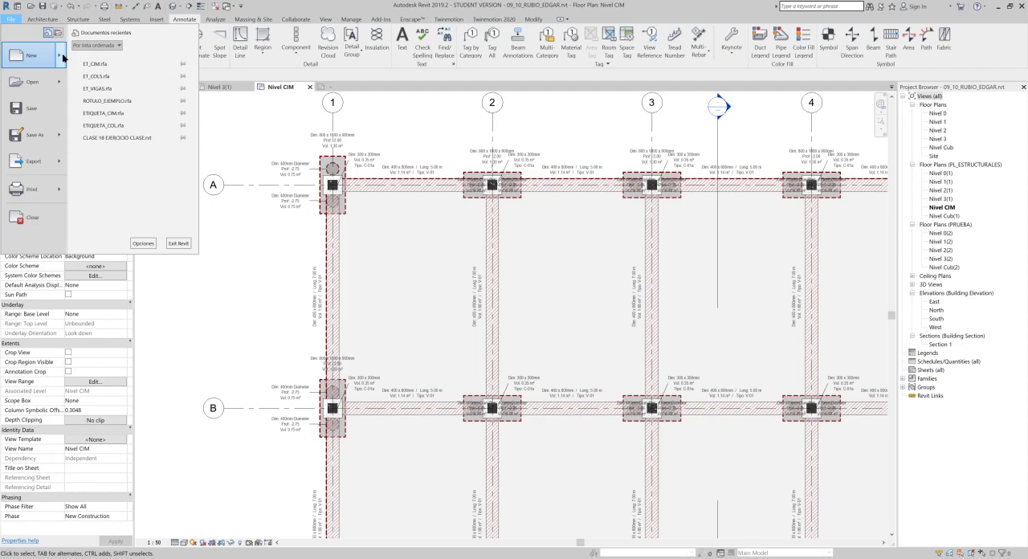
mouse_move(62, 57)
click(95, 84)
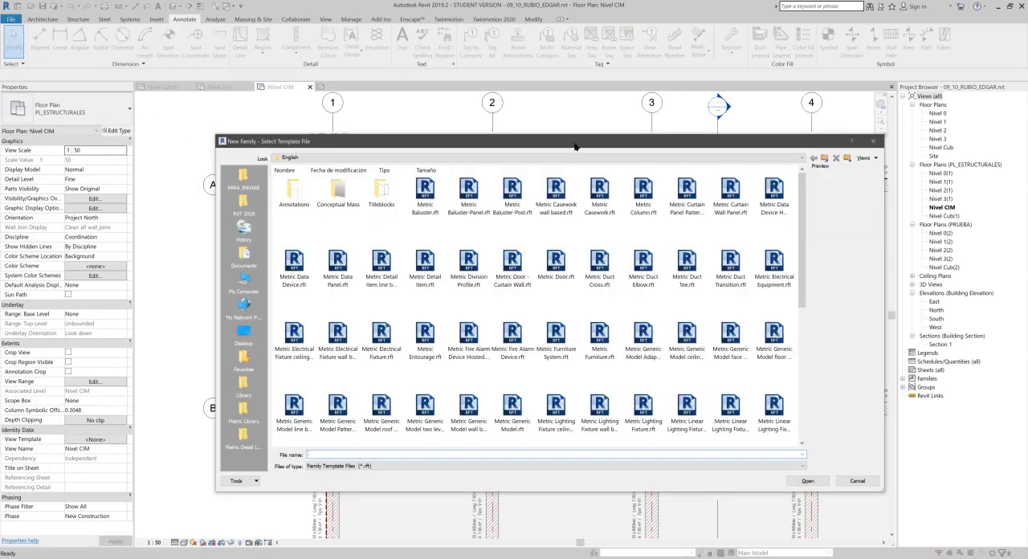
double_click(383, 190)
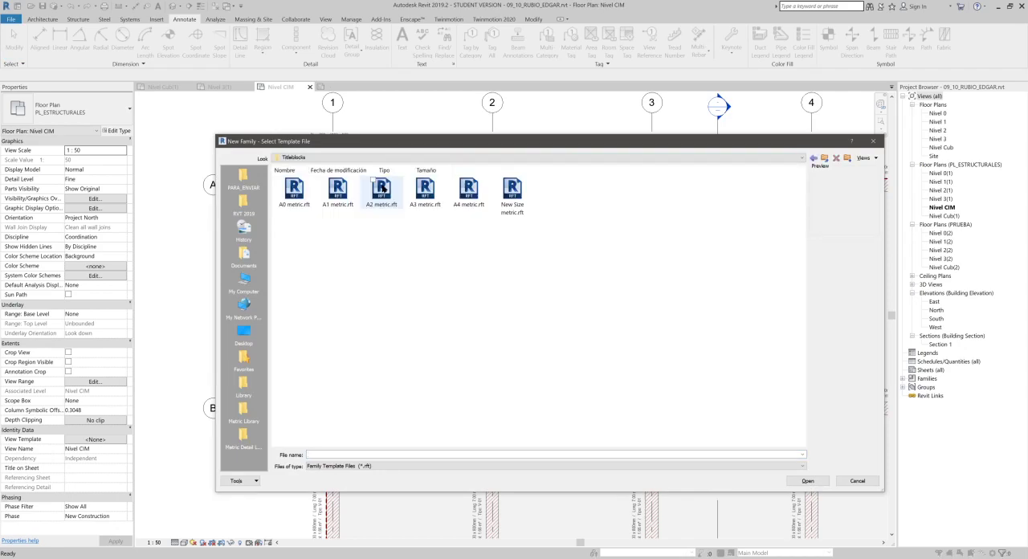
click(508, 206)
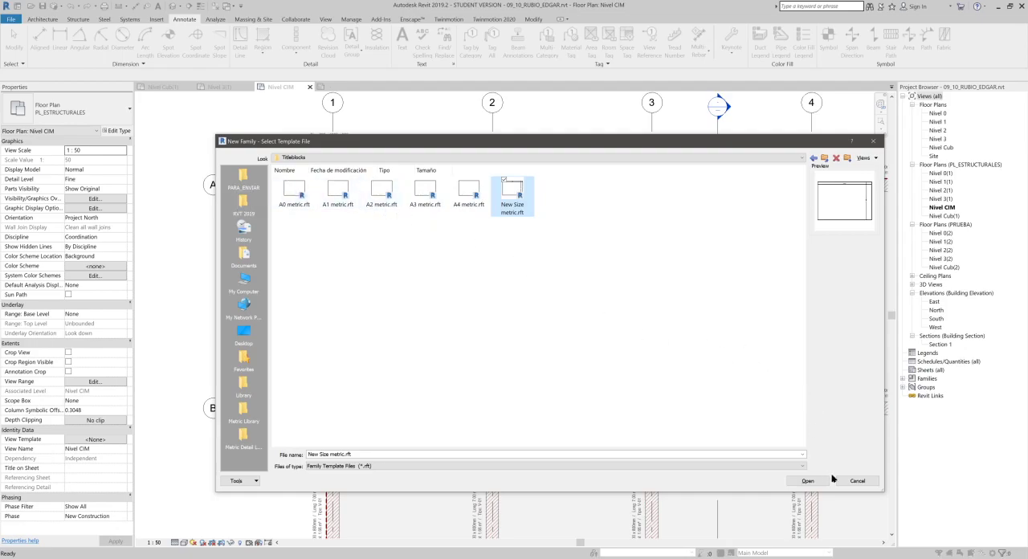
click(856, 481)
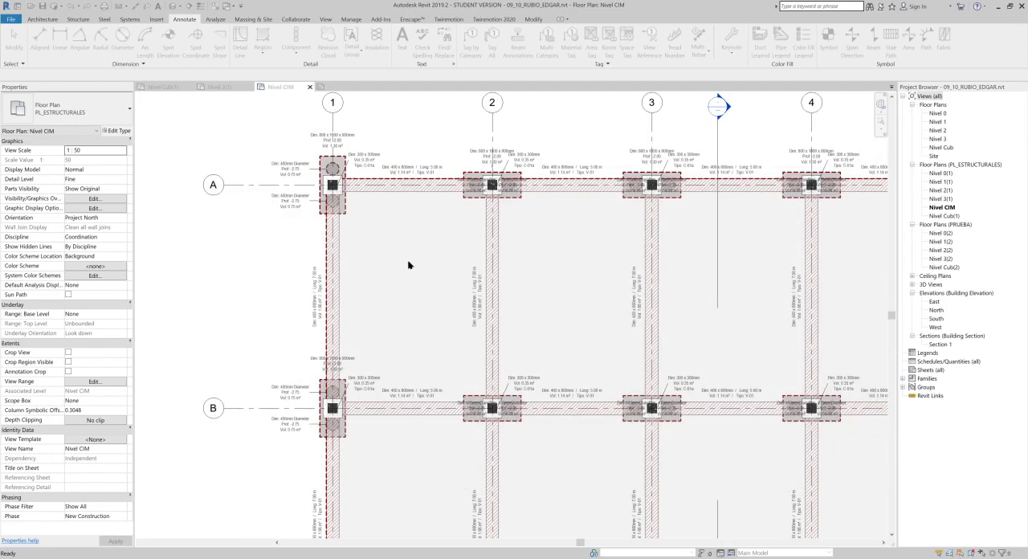
- Create a new title block family from the New Size metric.rft template in the Titleblocks folder
click(11, 19)
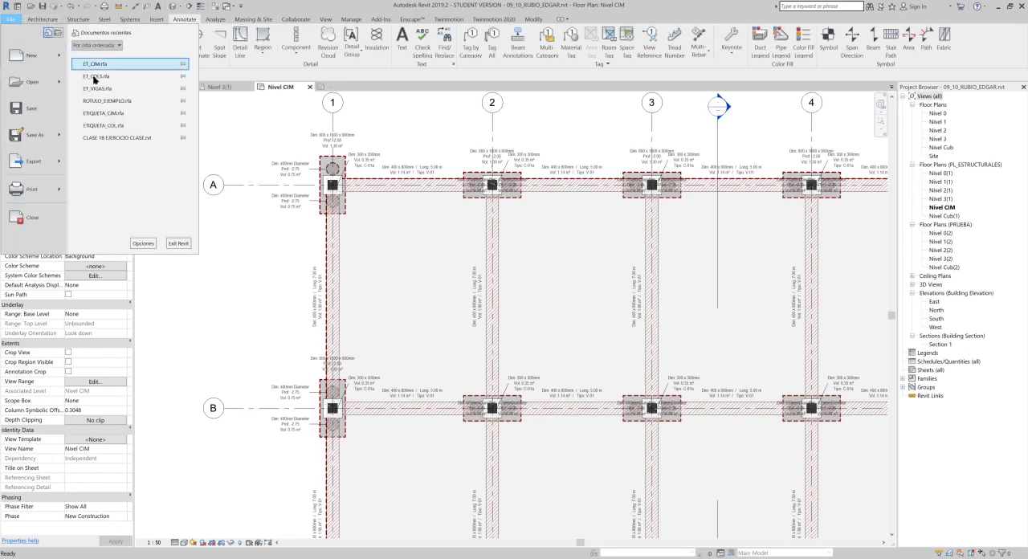
mouse_move(61, 56)
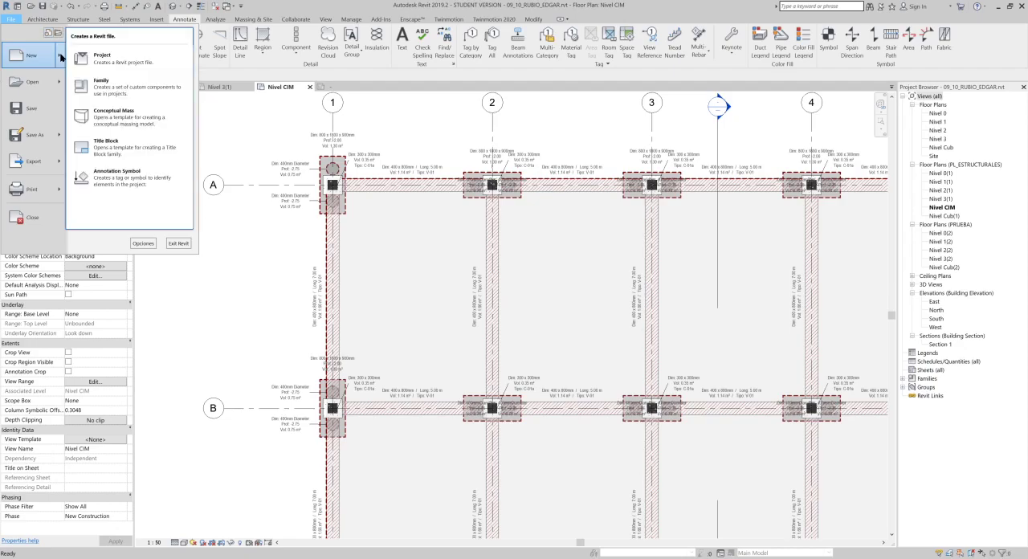
click(133, 142)
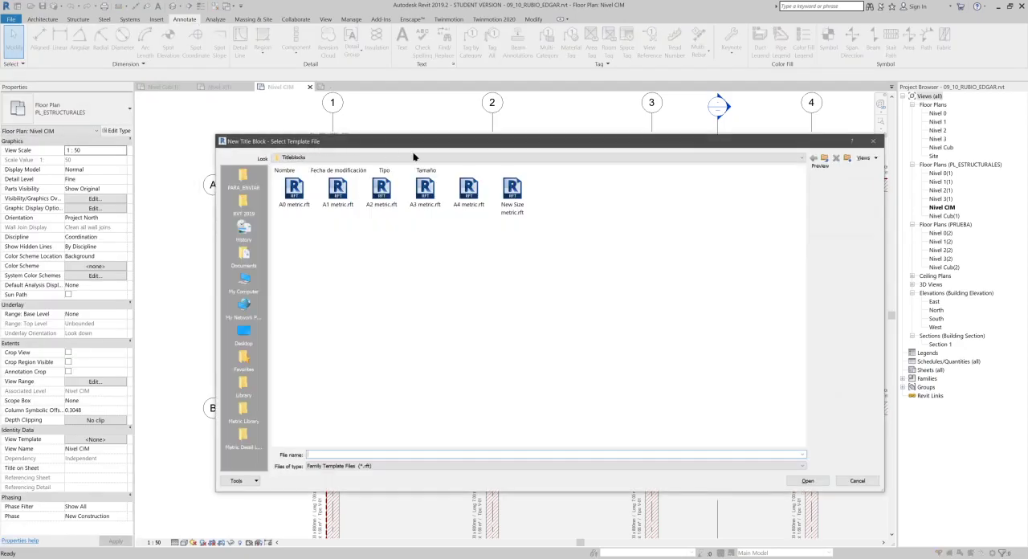
click(825, 158)
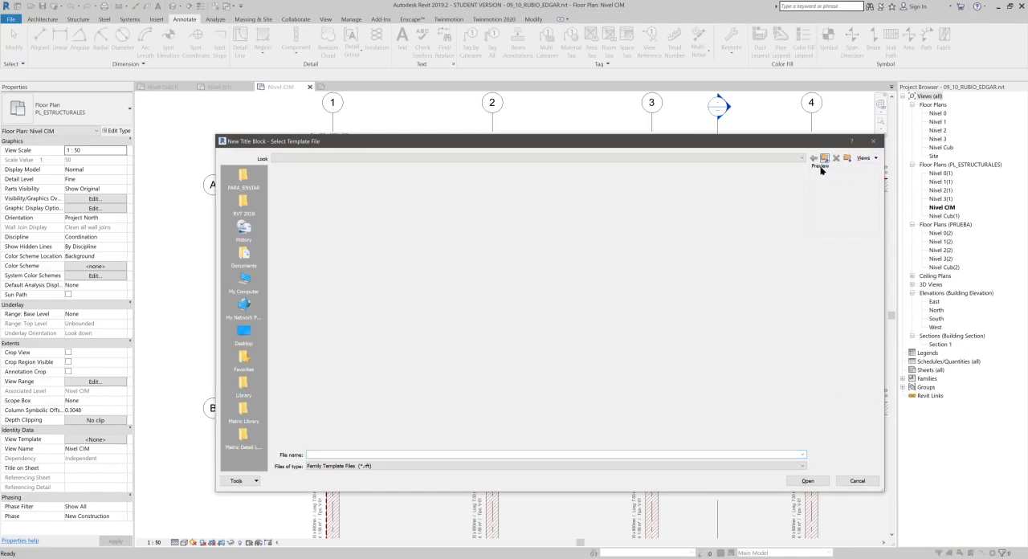
double_click(387, 192)
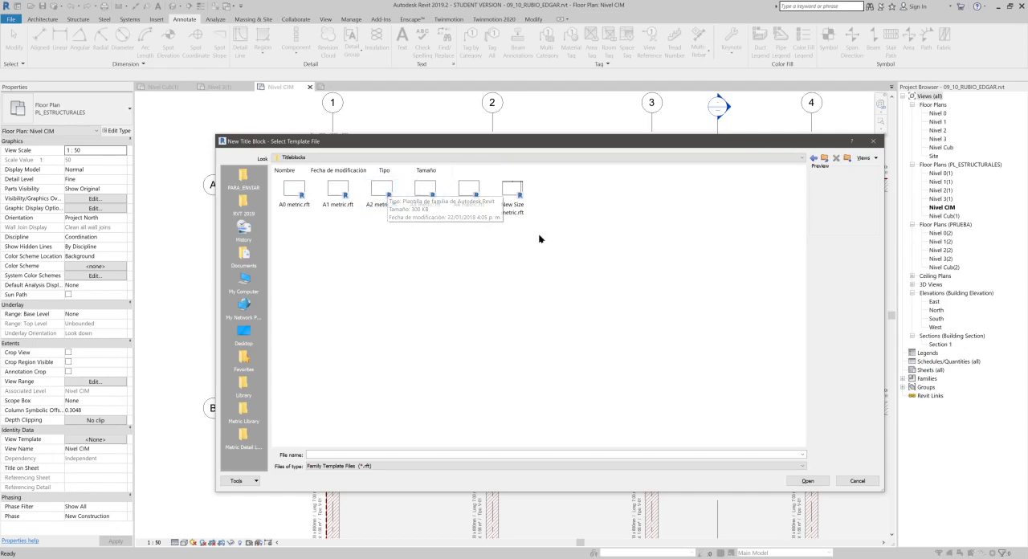
click(514, 194)
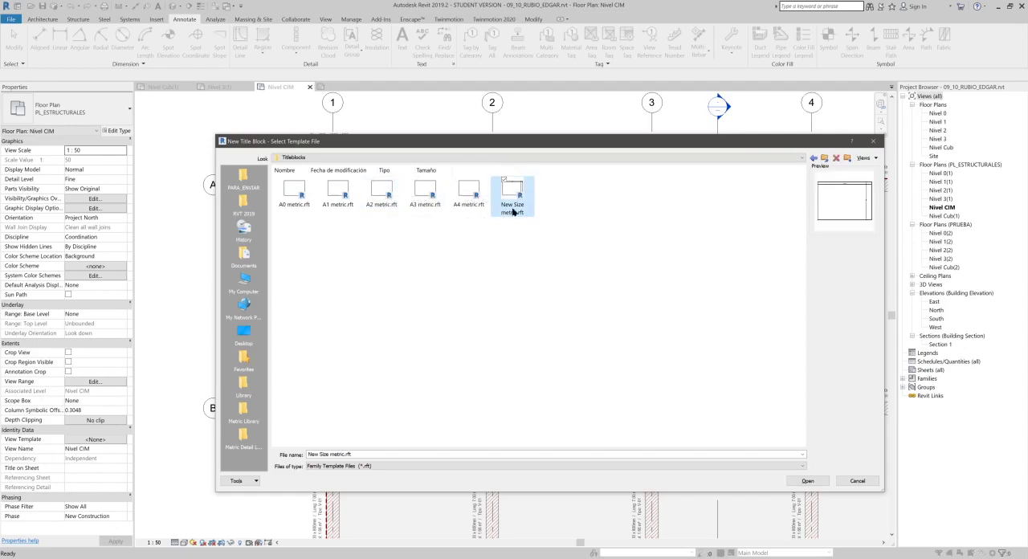
click(818, 482)
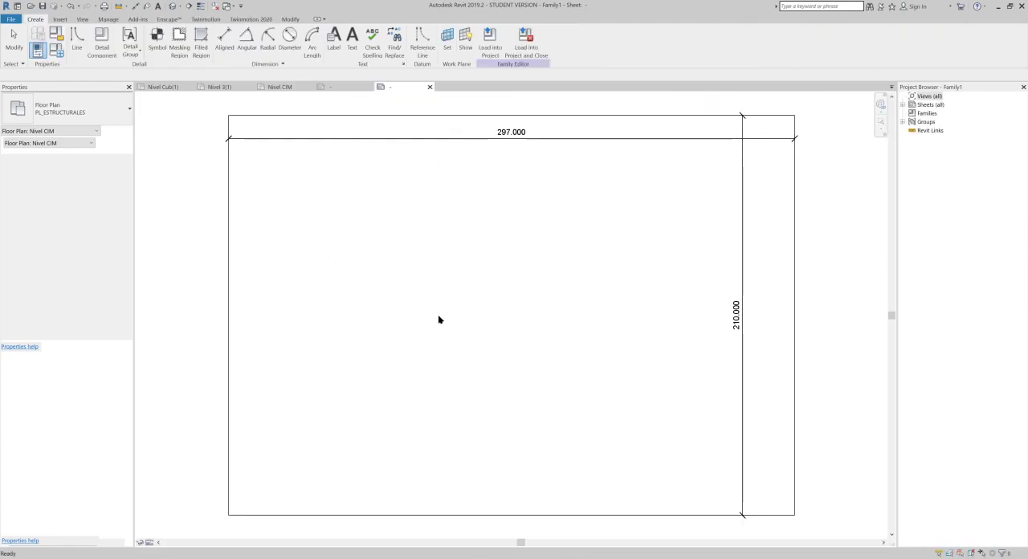
- Move the sheet's height and width dimensions outside the border, beside its right edge and above its top edge
scroll(422, 207, down, 2)
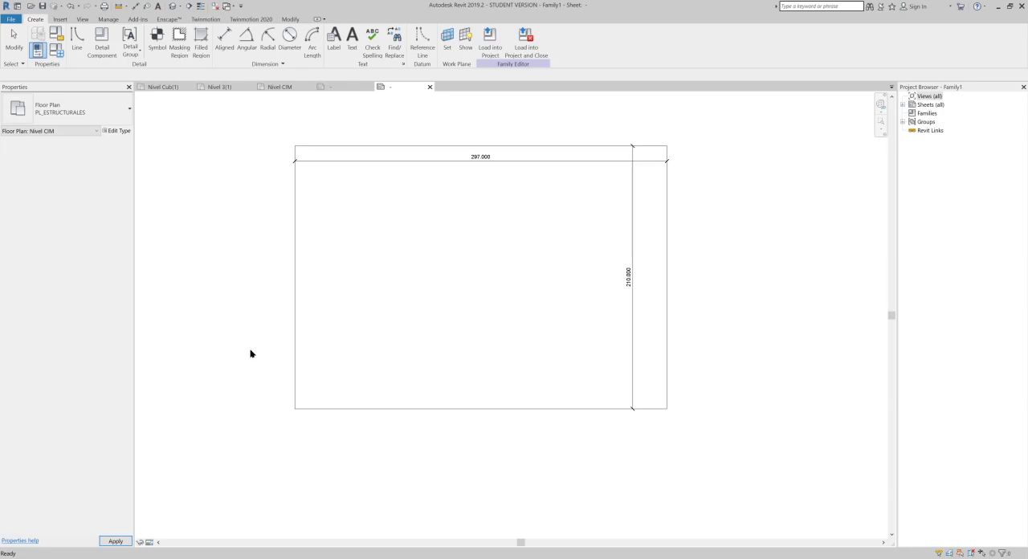
scroll(635, 301, up, 1)
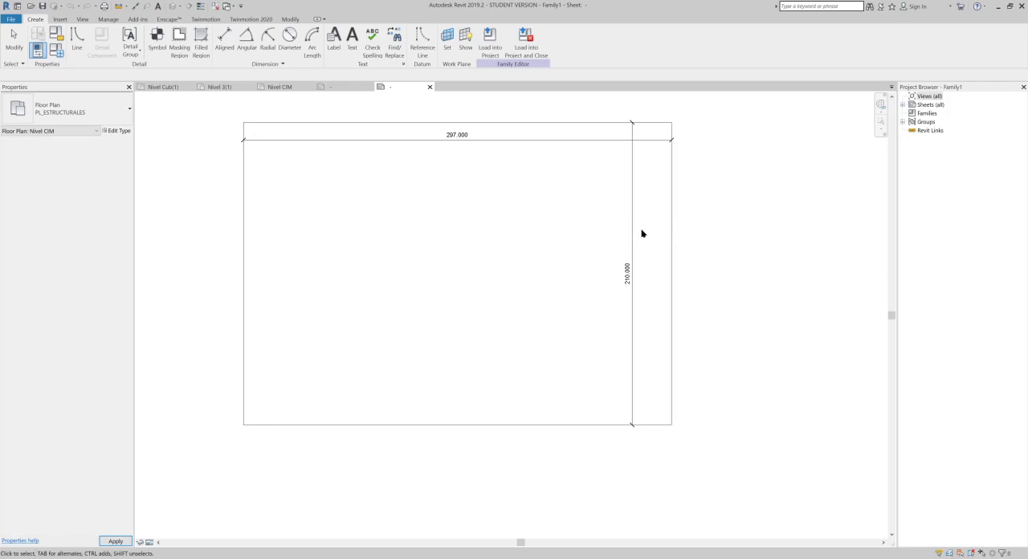
middle_drag(640, 232, 661, 297)
scroll(650, 206, up, 3)
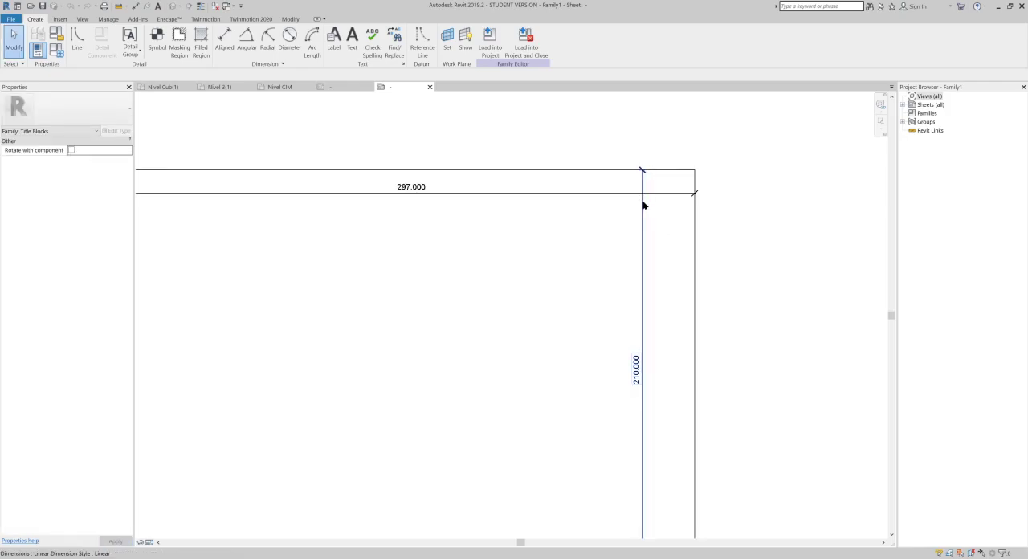
drag(643, 206, 730, 214)
click(643, 198)
drag(643, 198, 651, 118)
scroll(511, 321, down, 3)
click(500, 337)
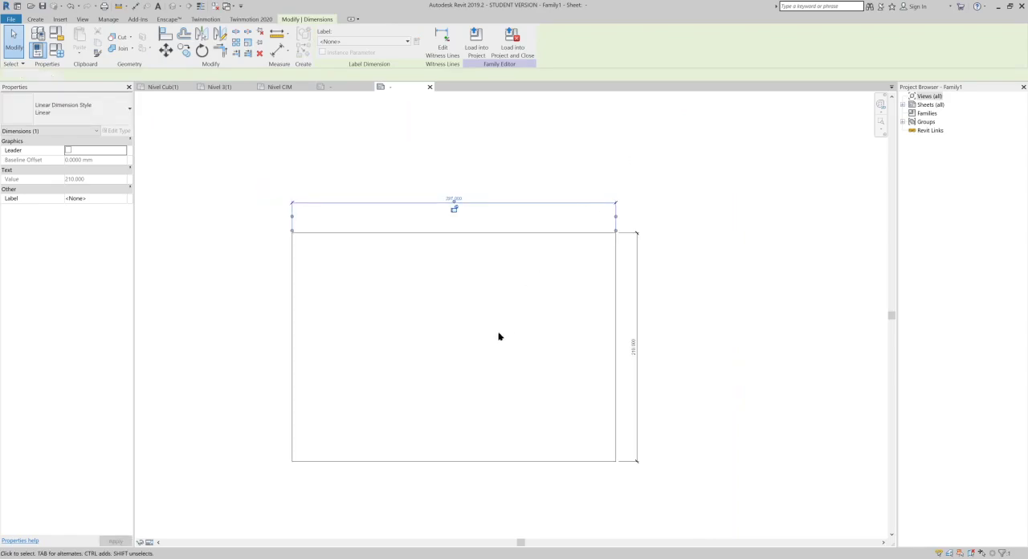
- Examine the sheet border lines and their width and height dimensions in the title block
middle_drag(488, 297, 567, 278)
scroll(584, 178, up, 1)
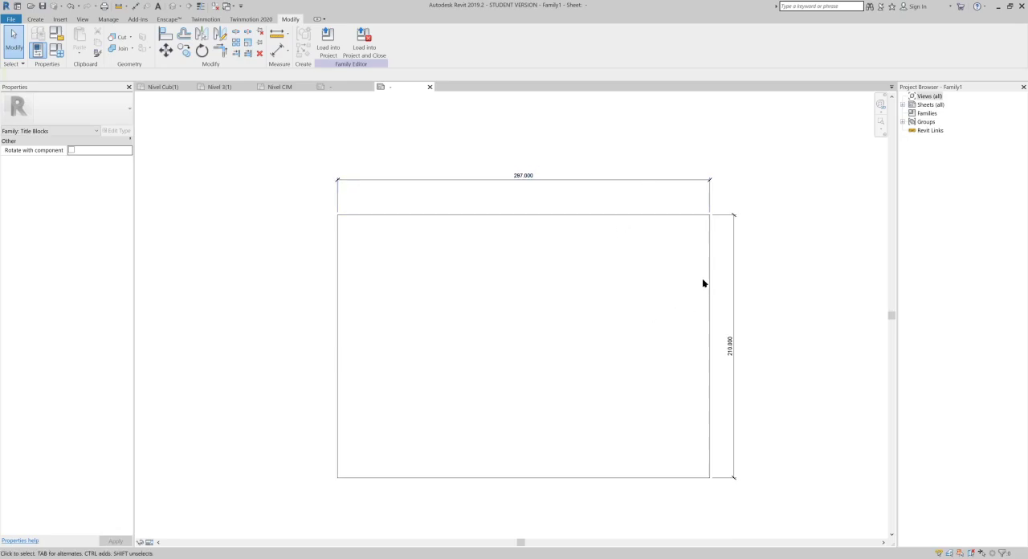
scroll(544, 164, up, 3)
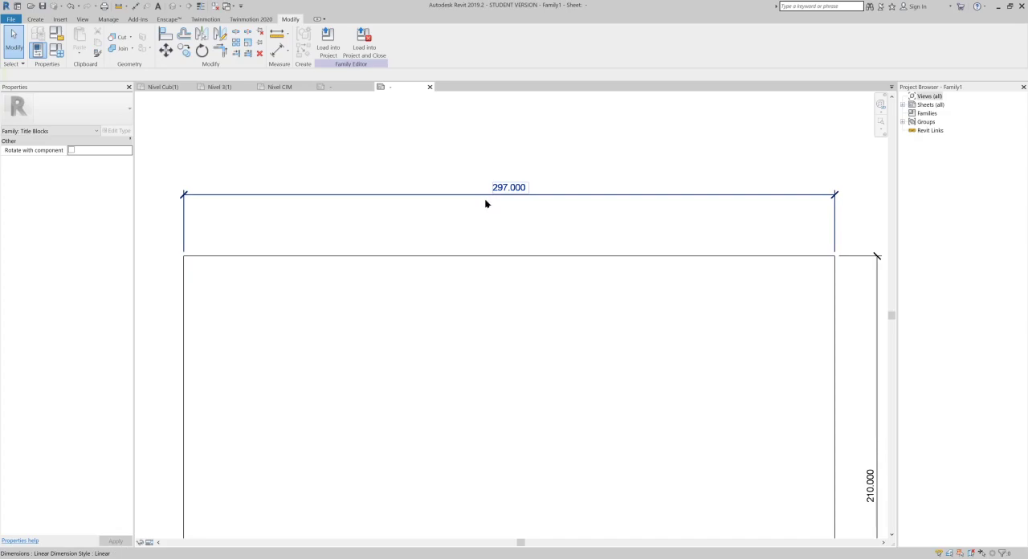
middle_drag(642, 231, 599, 138)
scroll(466, 245, down, 3)
drag(461, 240, 289, 295)
drag(502, 230, 308, 431)
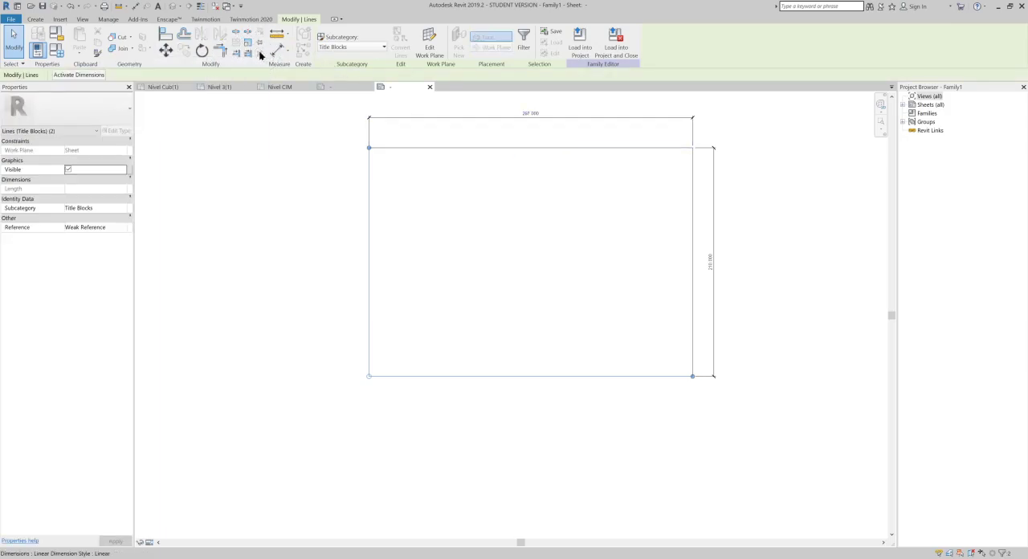
click(583, 233)
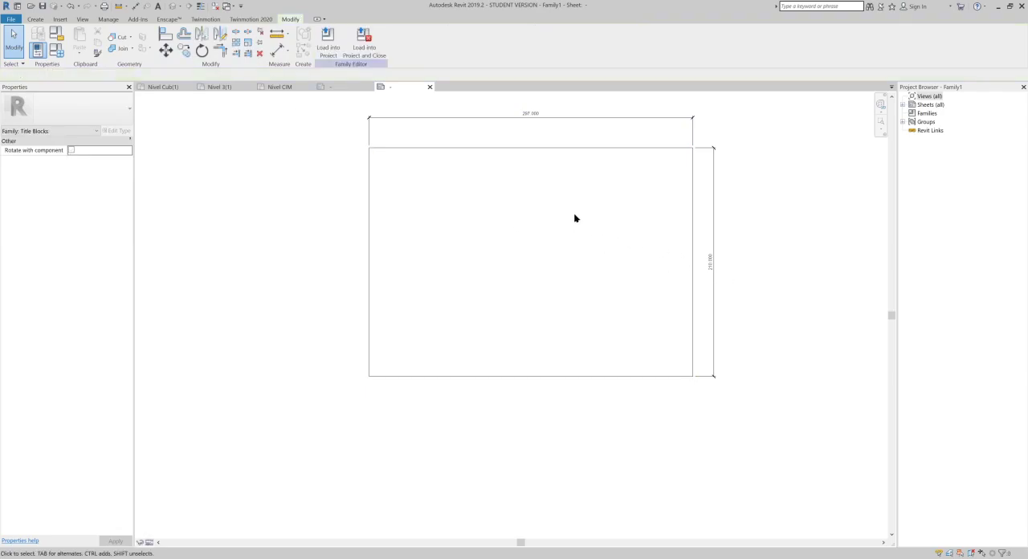
middle_drag(533, 151, 529, 197)
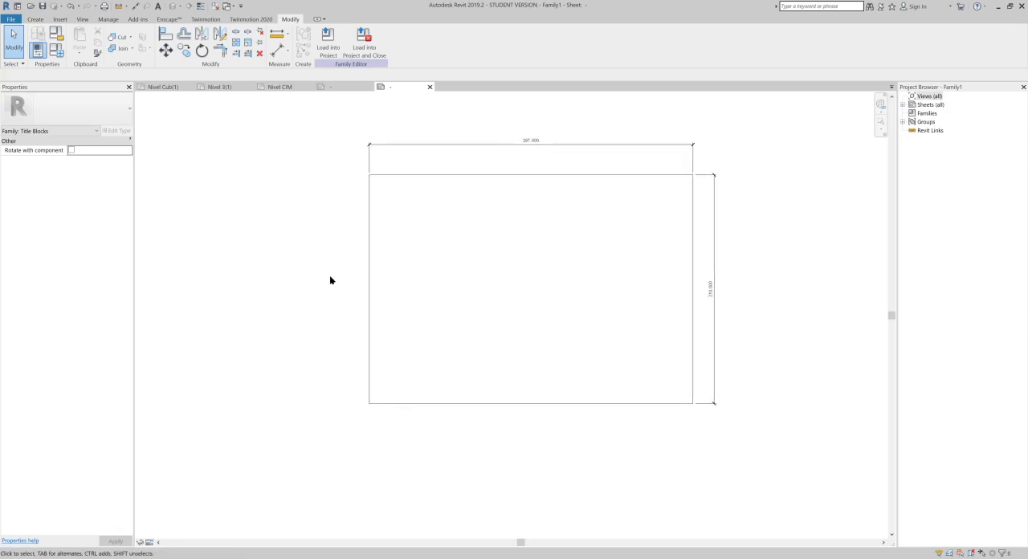
mouse_move(655, 213)
middle_down()
mouse_move(626, 238)
mouse_move(600, 236)
middle_up()
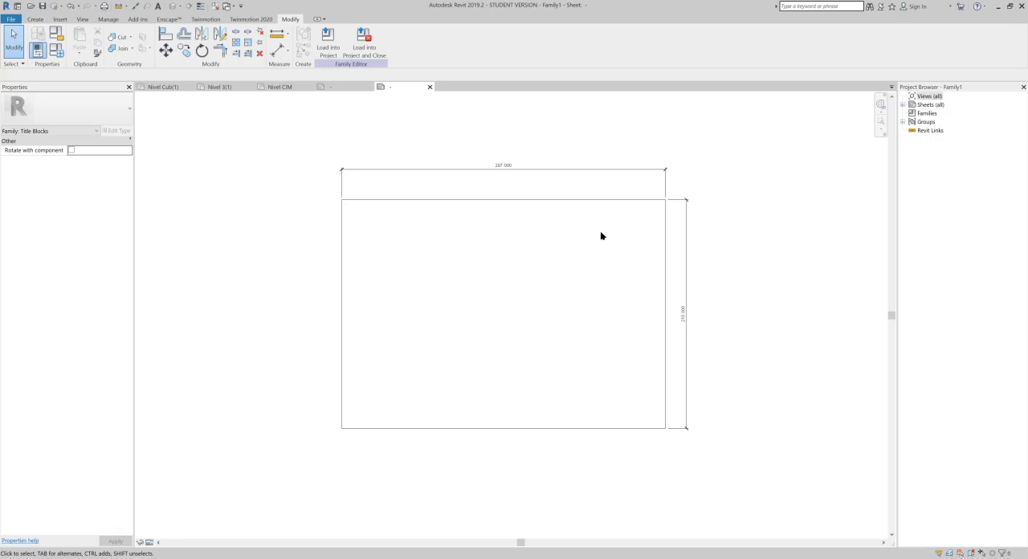
key(u)
key(n)
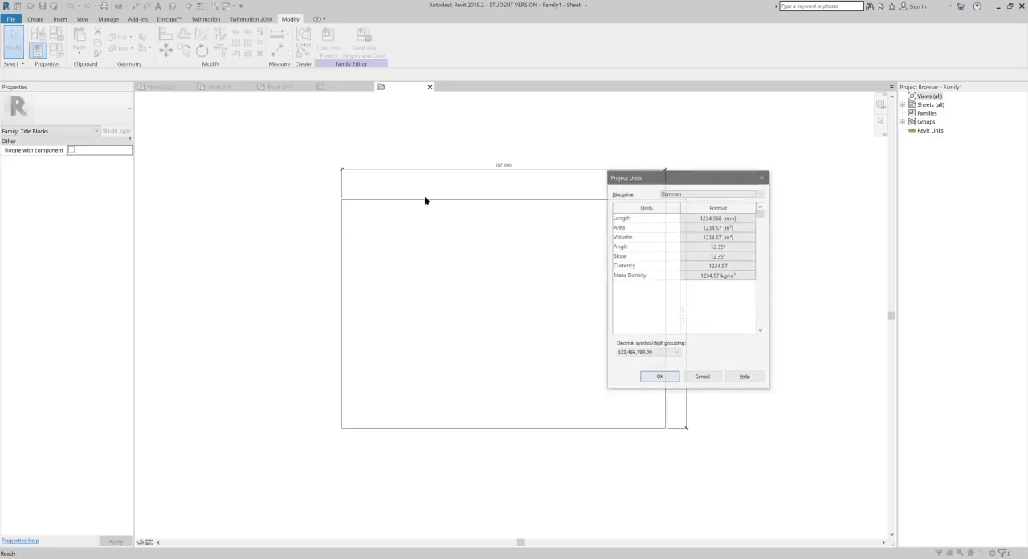
key(Return)
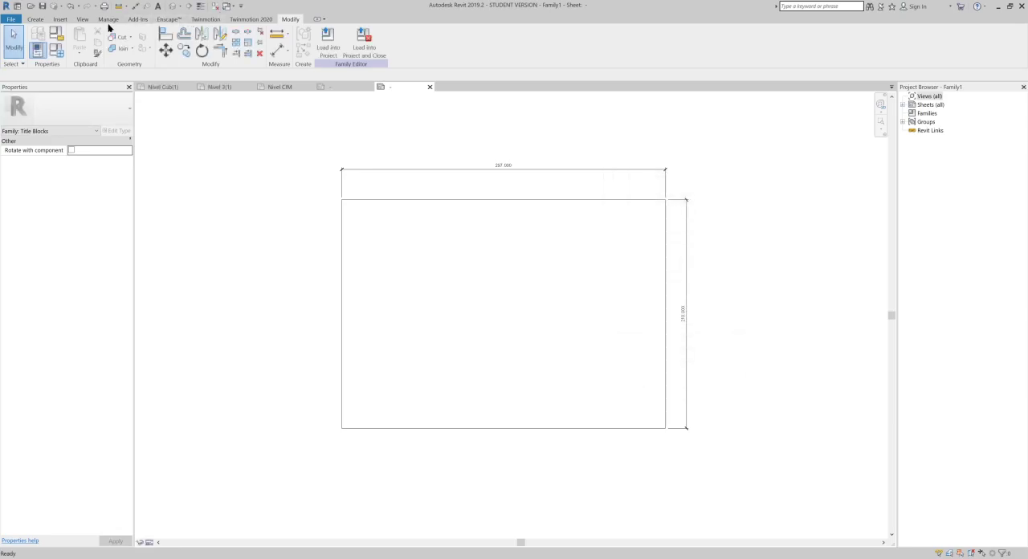
- Configure the family's length units to millimetres with 0 decimal places
click(105, 21)
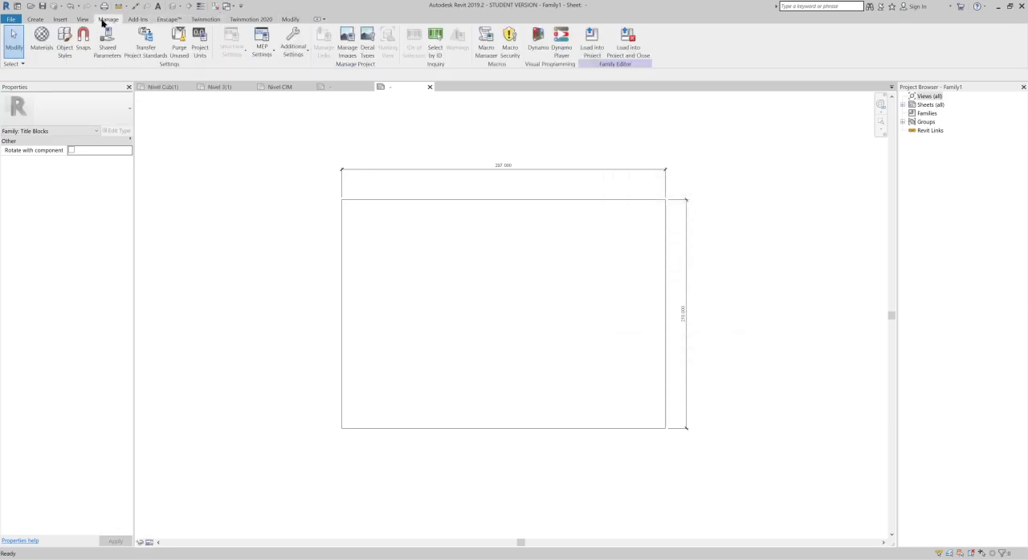
click(200, 42)
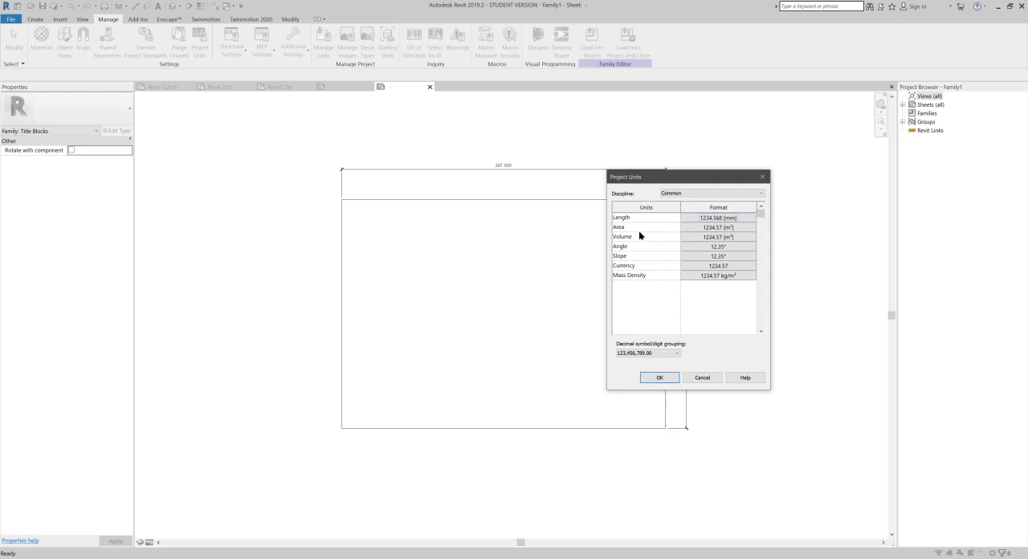
click(721, 218)
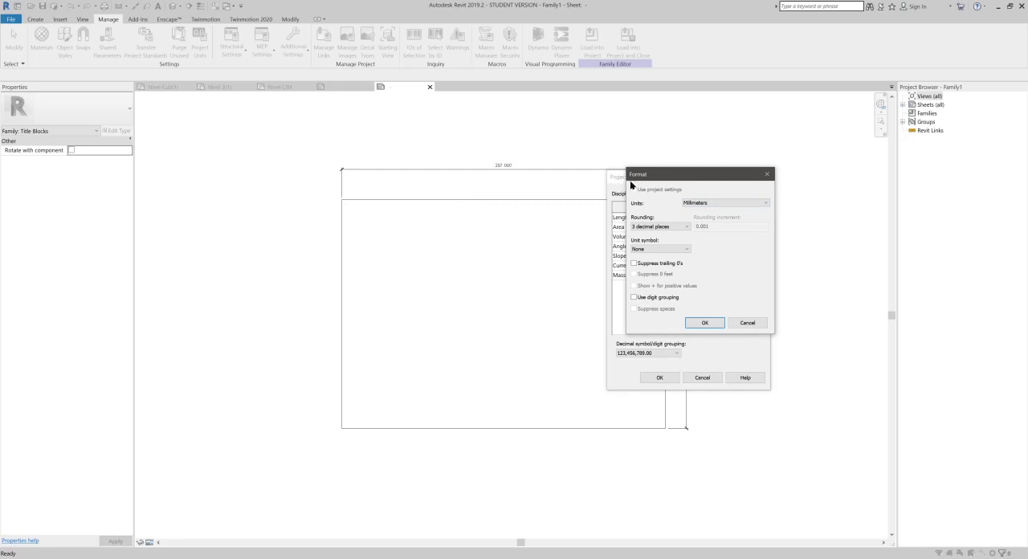
click(649, 229)
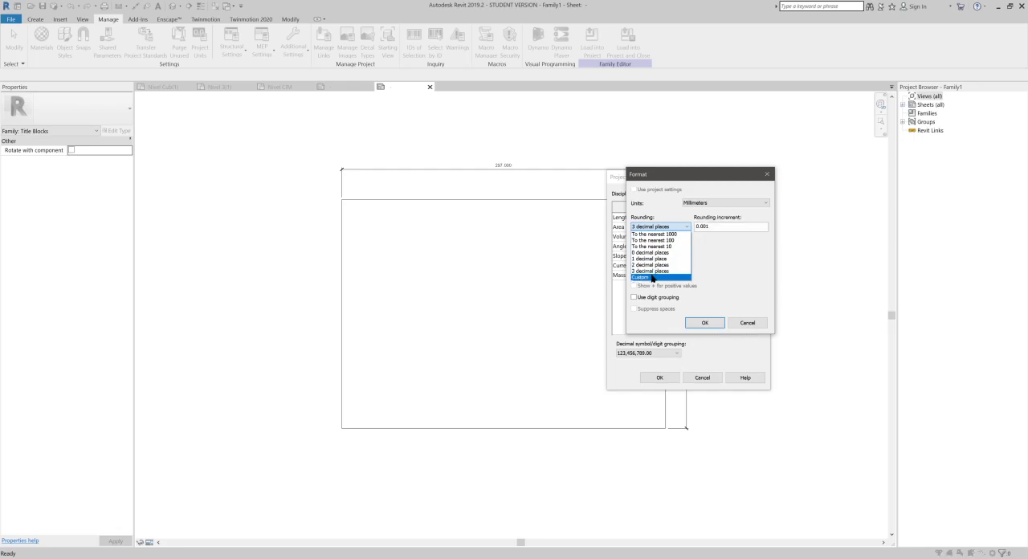
click(654, 257)
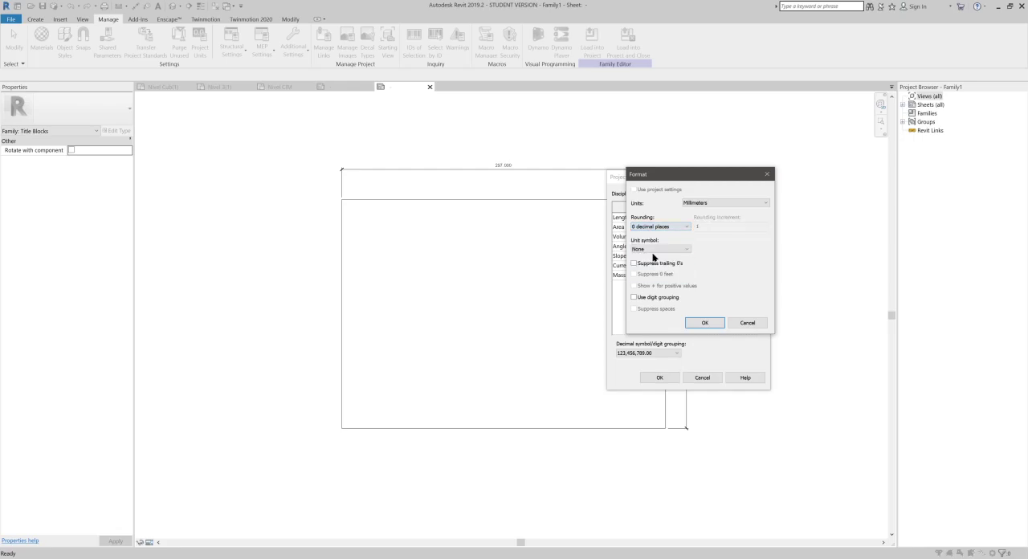
click(717, 326)
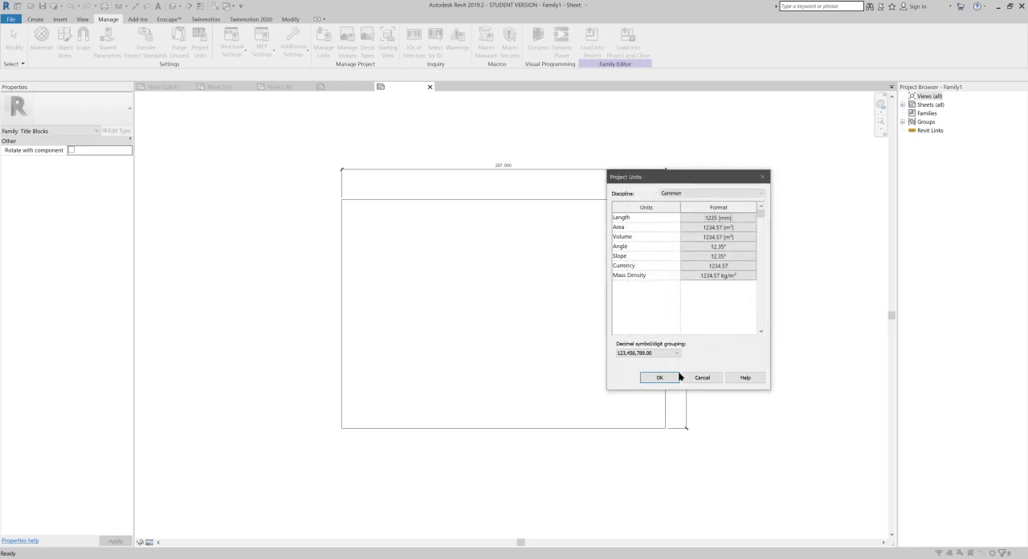
click(659, 377)
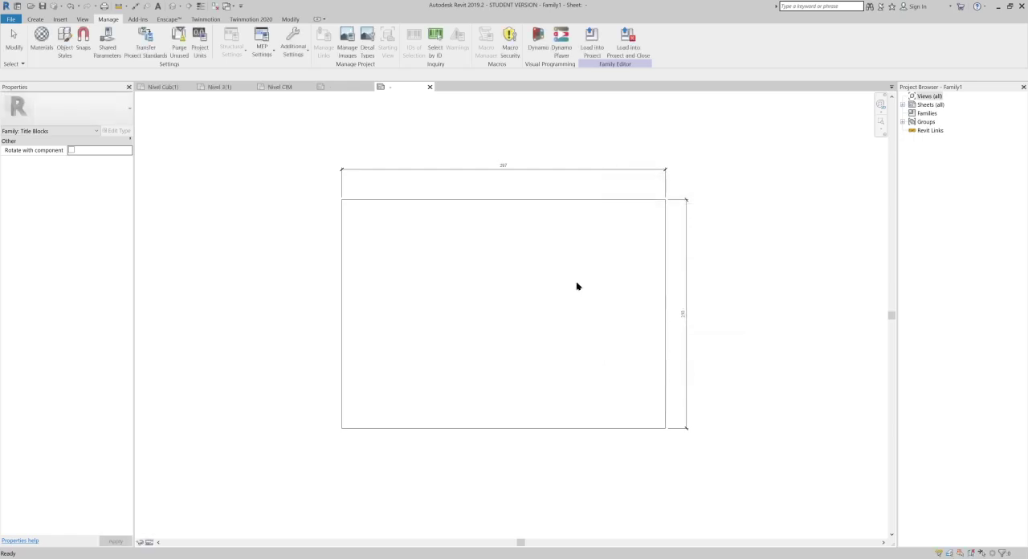
- Set the sheet border's width to 700 mm by repositioning its left border line
scroll(528, 193, up, 2)
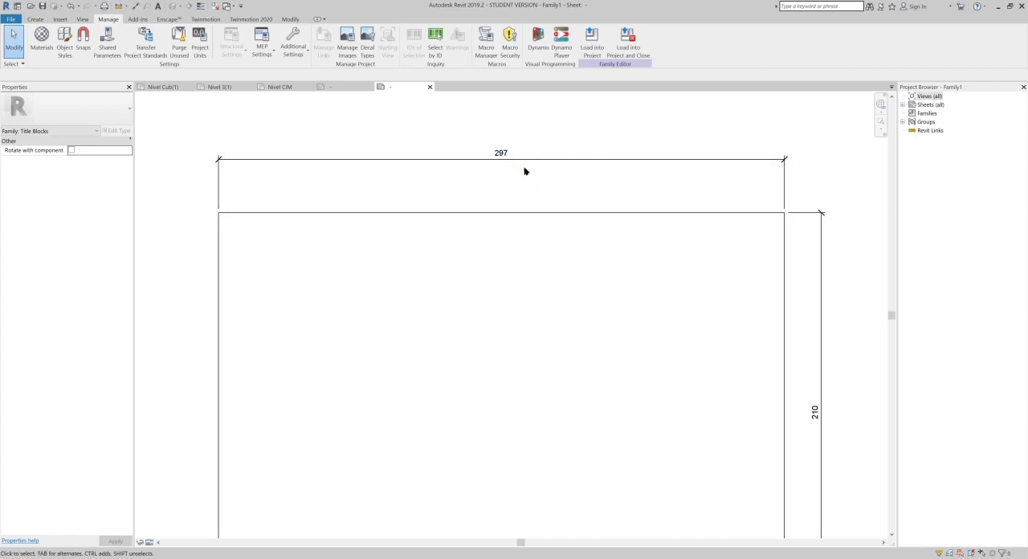
scroll(537, 169, down, 3)
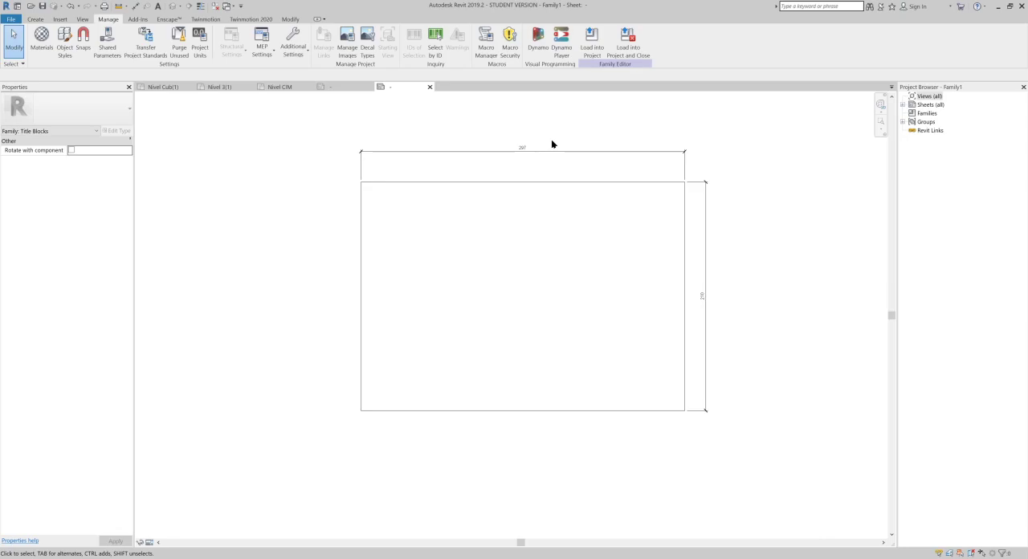
drag(552, 230, 321, 336)
scroll(485, 241, up, 4)
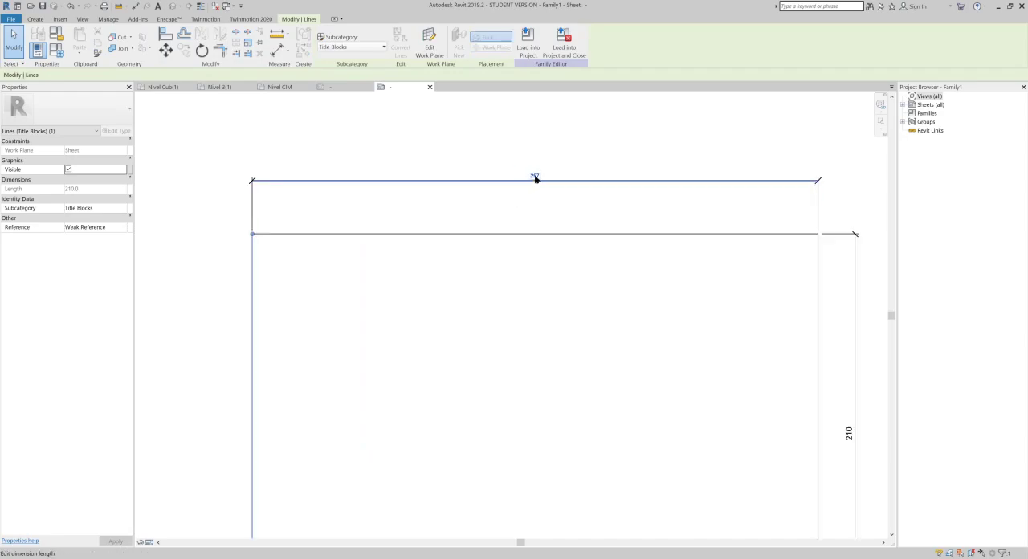
click(535, 176)
scroll(550, 172, up, 2)
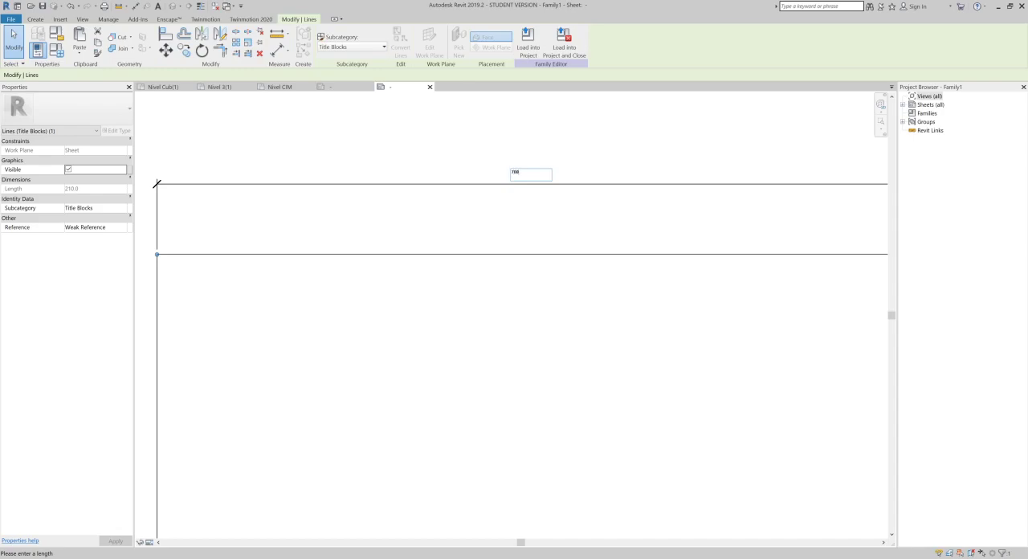
text(700)
key(Return)
scroll(541, 204, down, 3)
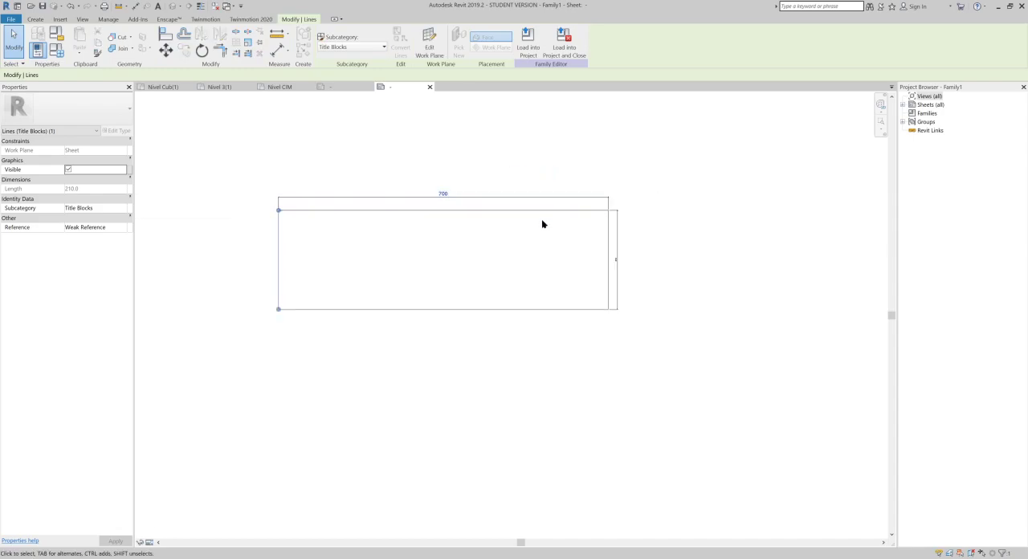
- Set the sheet border's height to 500 mm by repositioning its bottom border line
drag(539, 277, 490, 346)
scroll(615, 271, up, 2)
click(615, 255)
key(BackSpace)
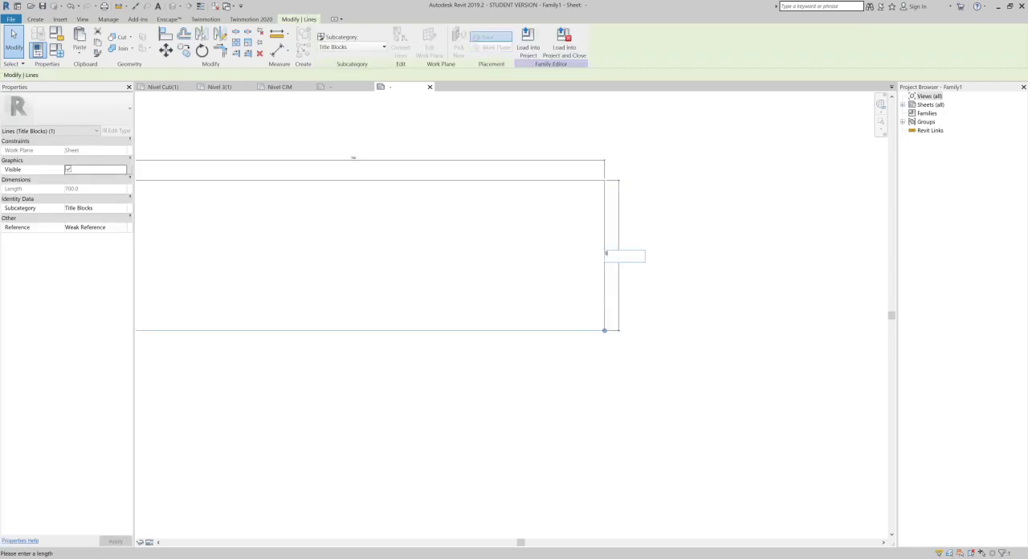
text(500)
key(Return)
scroll(624, 334, down, 2)
click(759, 285)
middle_drag(595, 317, 693, 249)
scroll(625, 292, up, 3)
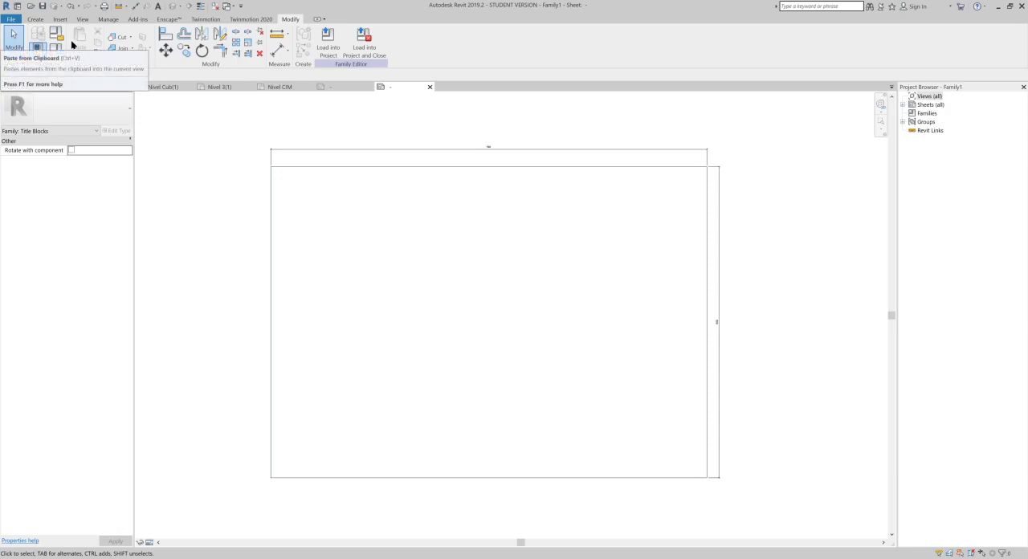
- Close all inactive views and the ET_CIM.rfa tag family, returning to the new title block sheet
click(40, 20)
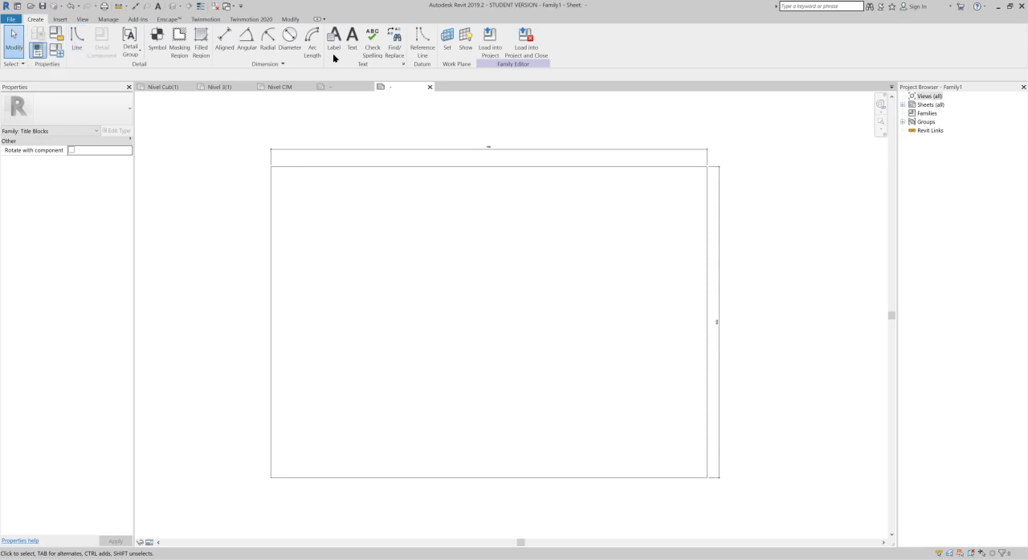
click(216, 7)
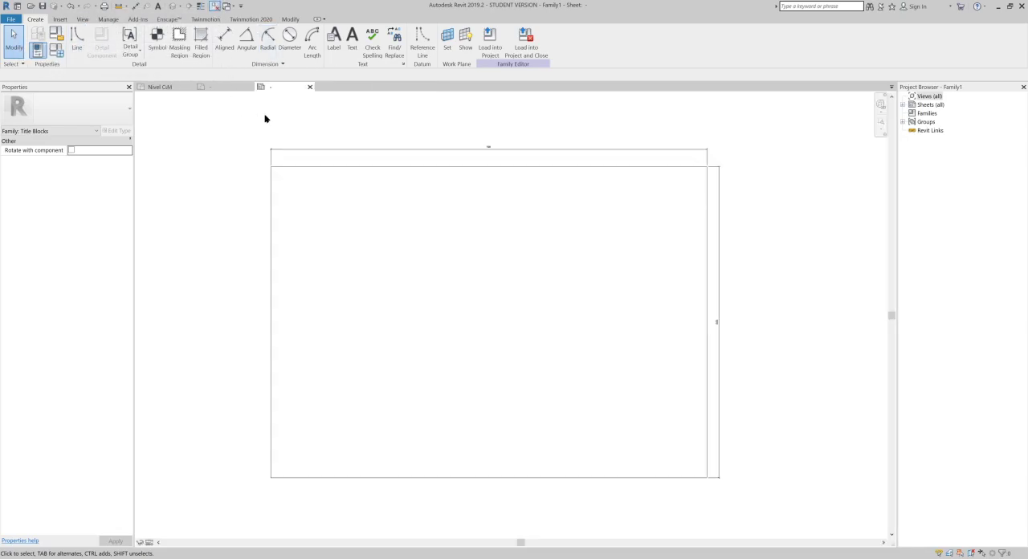
click(247, 87)
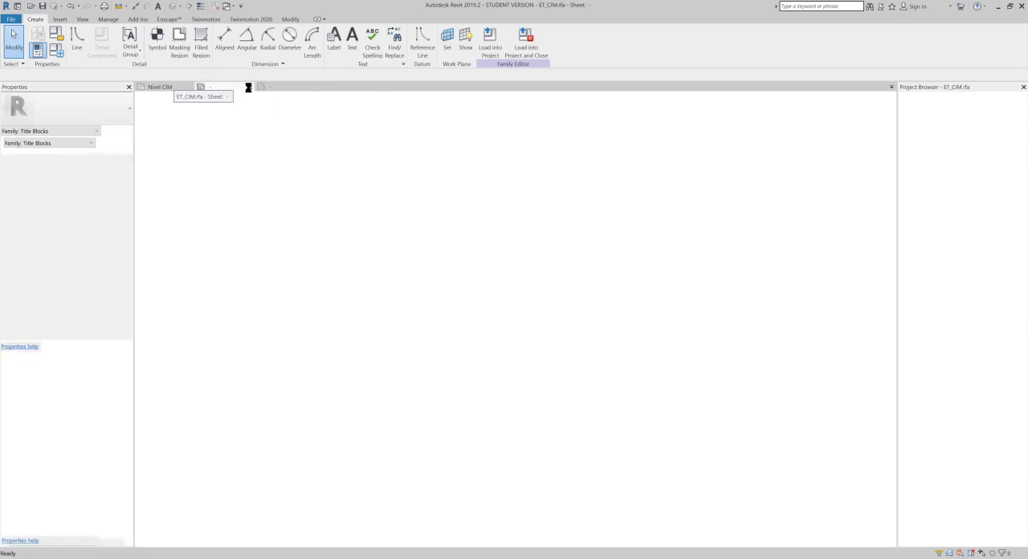
click(259, 88)
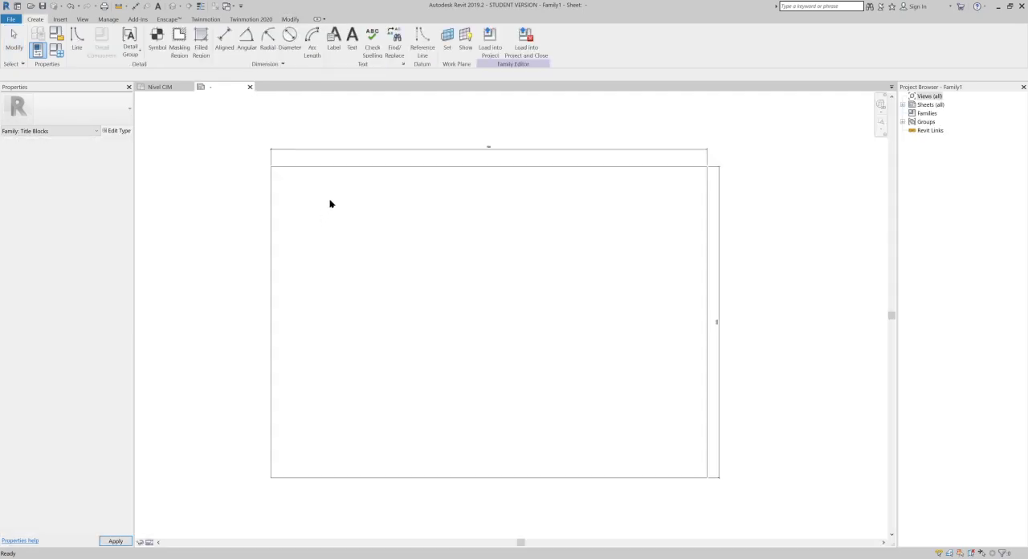
- Draw a rectangular inner frame offset -5 mm from the sheet border, between its opposite corners
scroll(481, 281, up, 1)
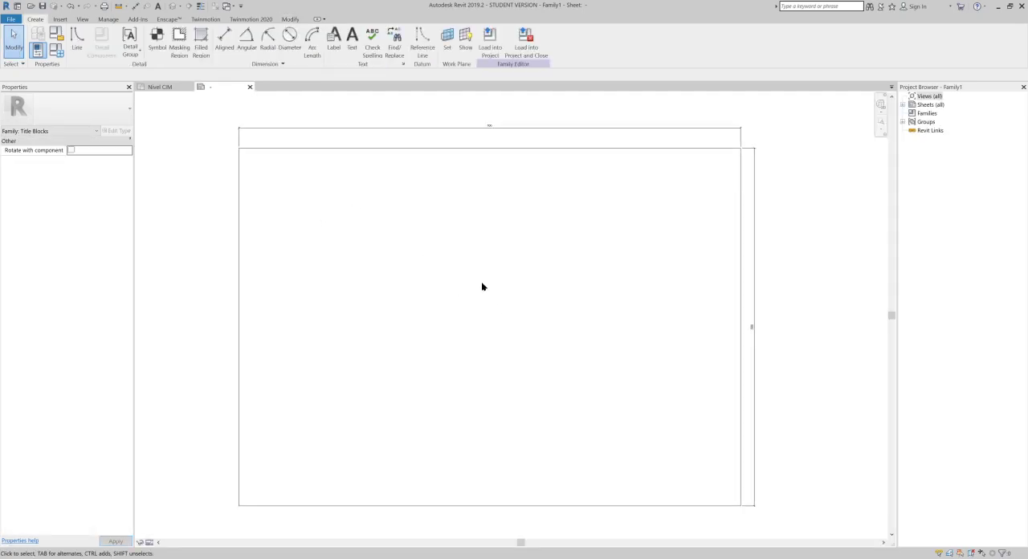
middle_drag(467, 273, 468, 257)
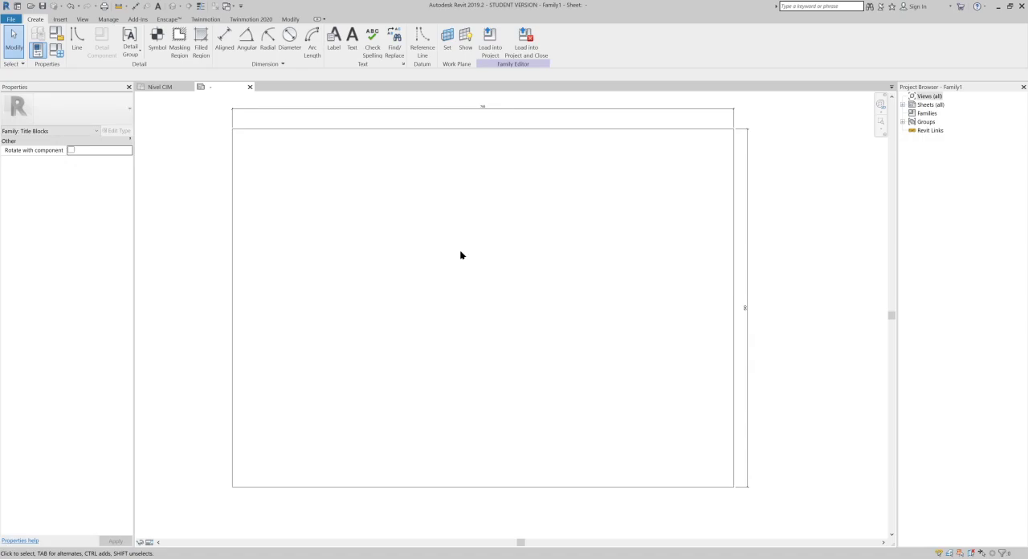
click(77, 38)
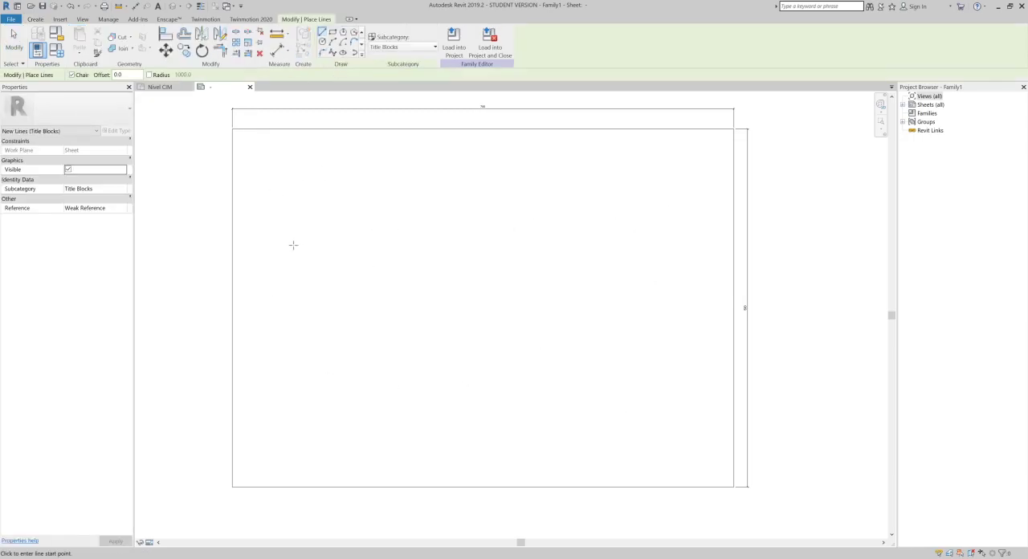
click(335, 32)
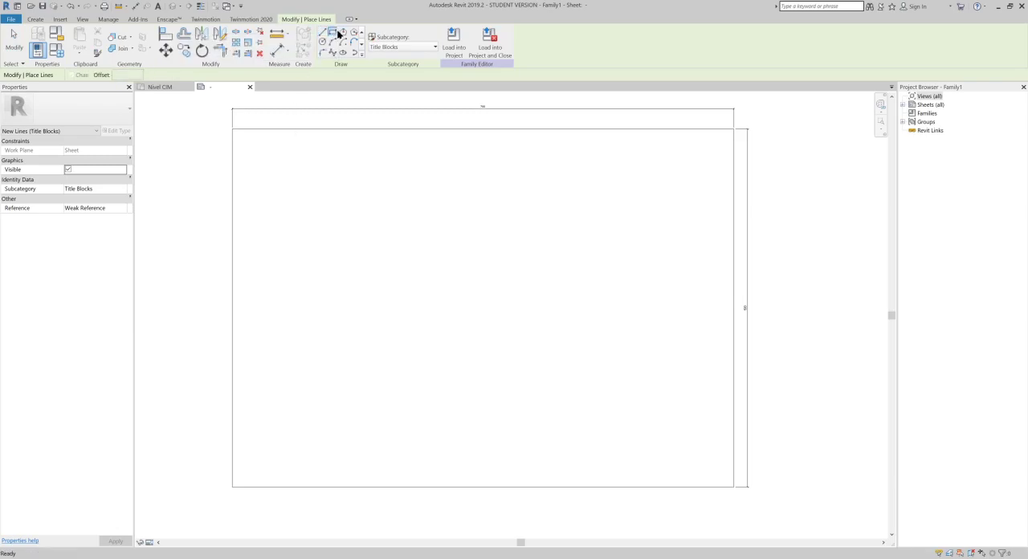
drag(131, 75, 84, 80)
text(-5)
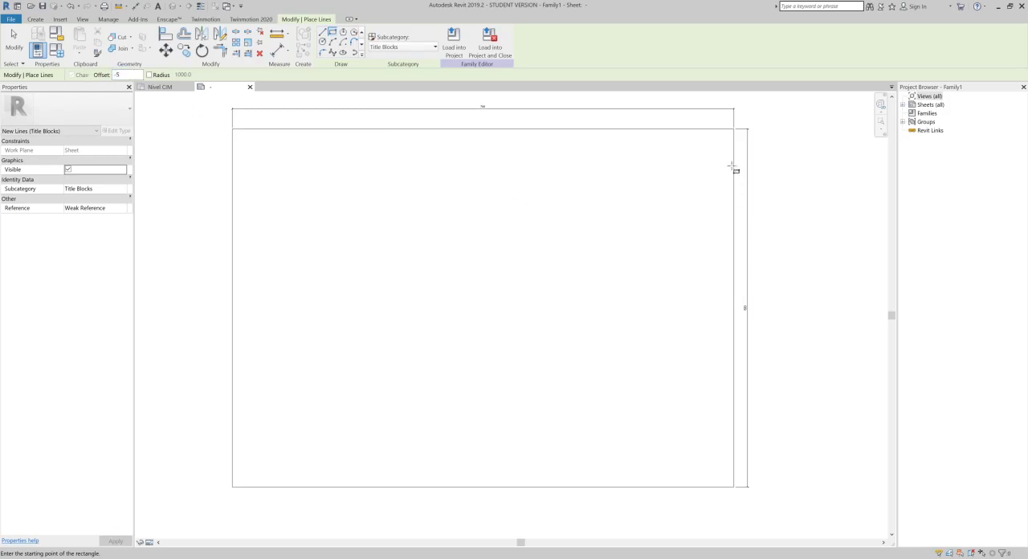
click(733, 129)
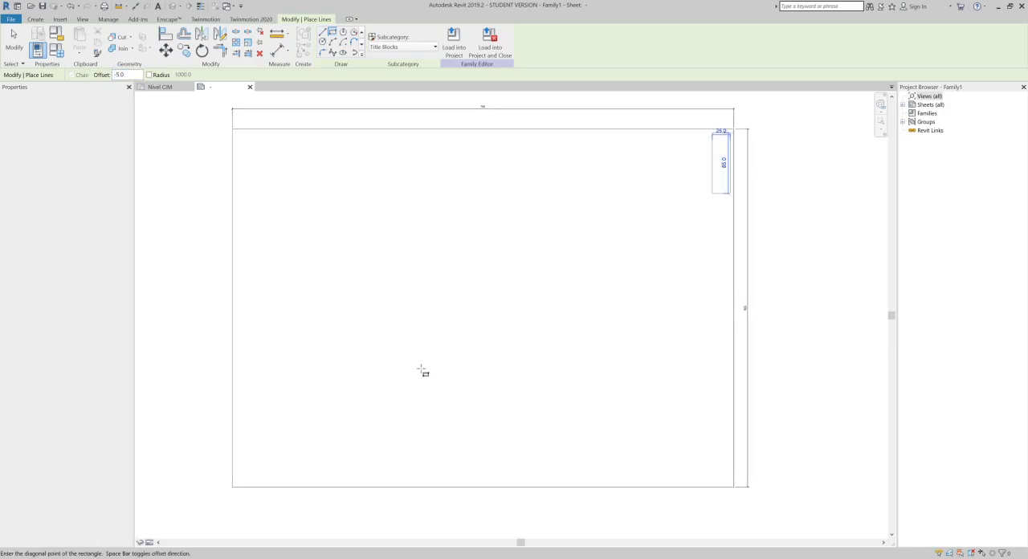
click(237, 487)
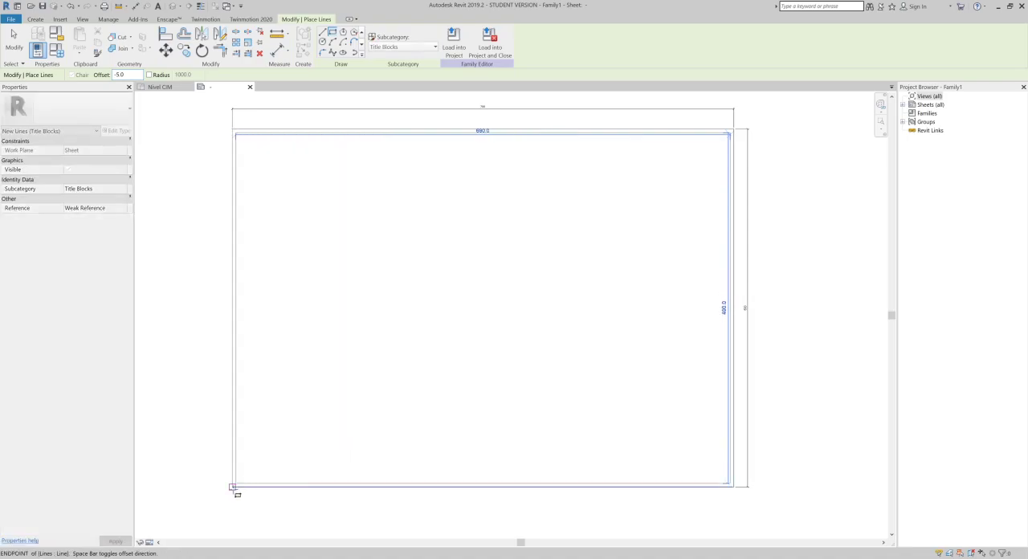
- Set the inner frame's left margin to 20 mm from the sheet border
middle_drag(289, 230, 400, 348)
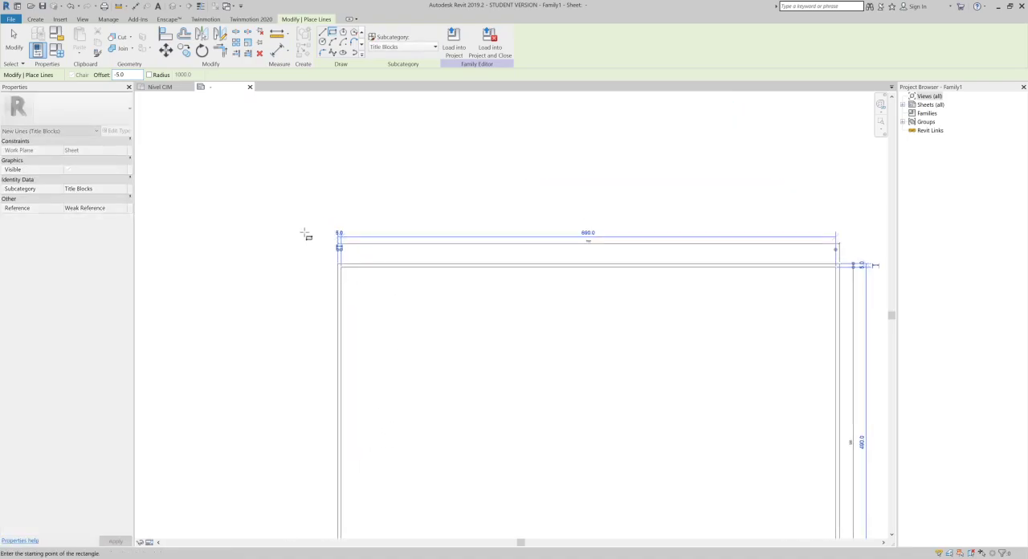
scroll(305, 234, up, 5)
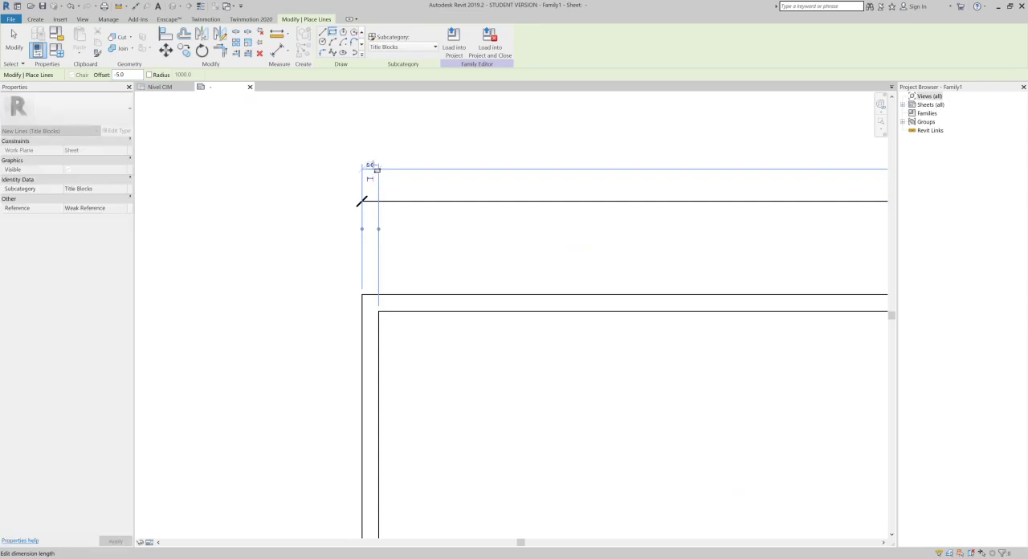
click(369, 165)
text(2)
key(Return)
scroll(654, 233, down, 3)
middle_drag(653, 266, 647, 276)
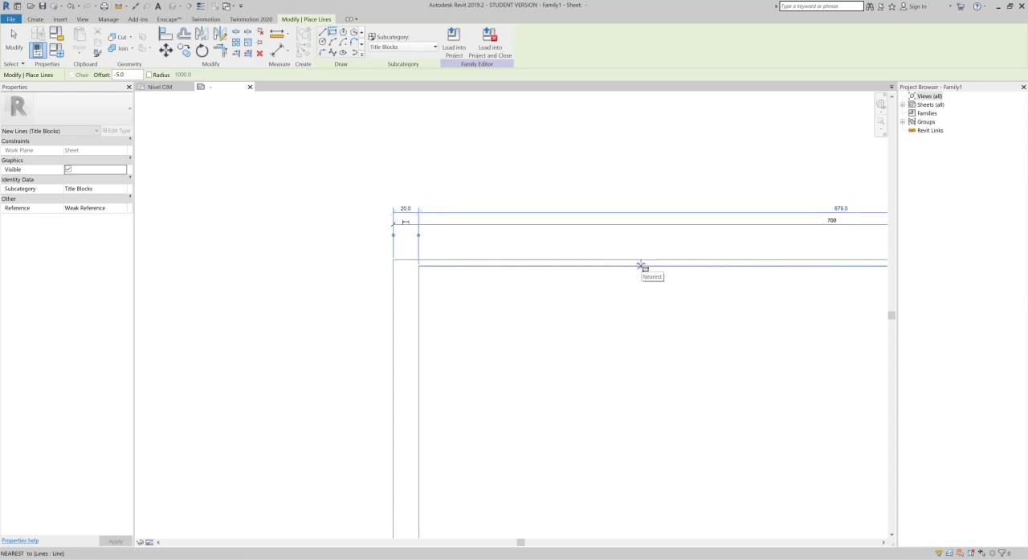
- Draw a full-height vertical line with a -5 mm offset inside the inner frame, marking off a title strip along its right edge
middle_drag(488, 292, 452, 245)
scroll(445, 242, down, 2)
scroll(445, 194, down, 2)
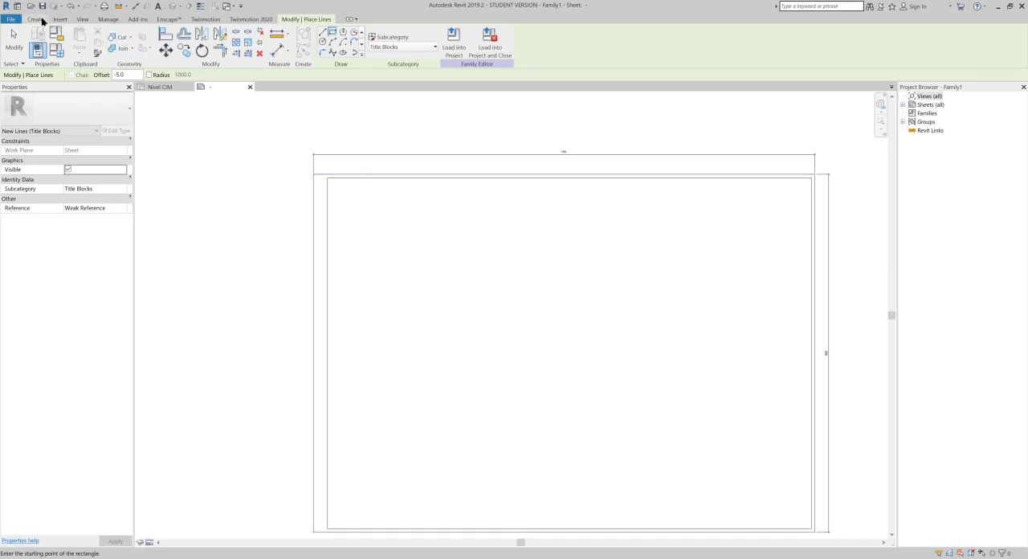
click(322, 31)
scroll(764, 162, up, 5)
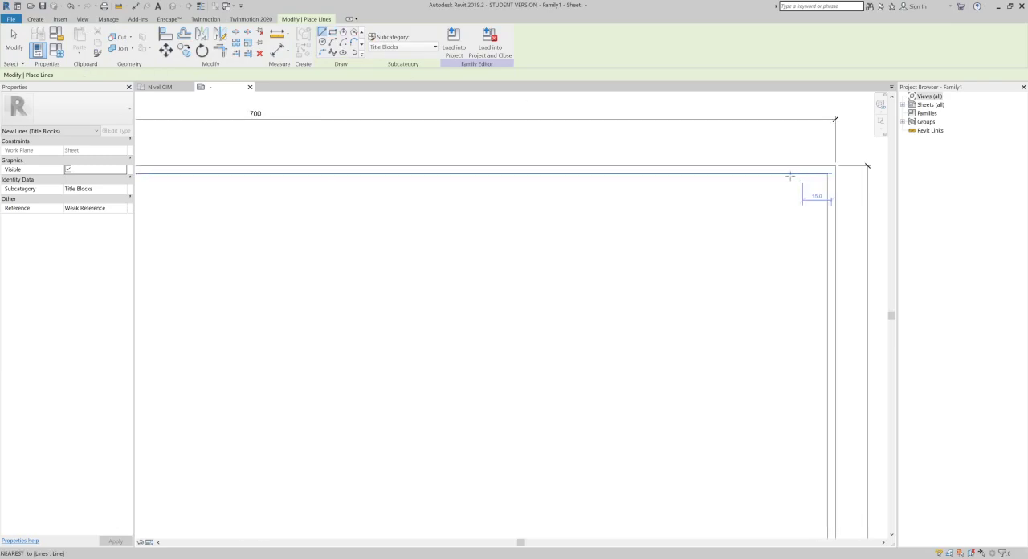
click(748, 173)
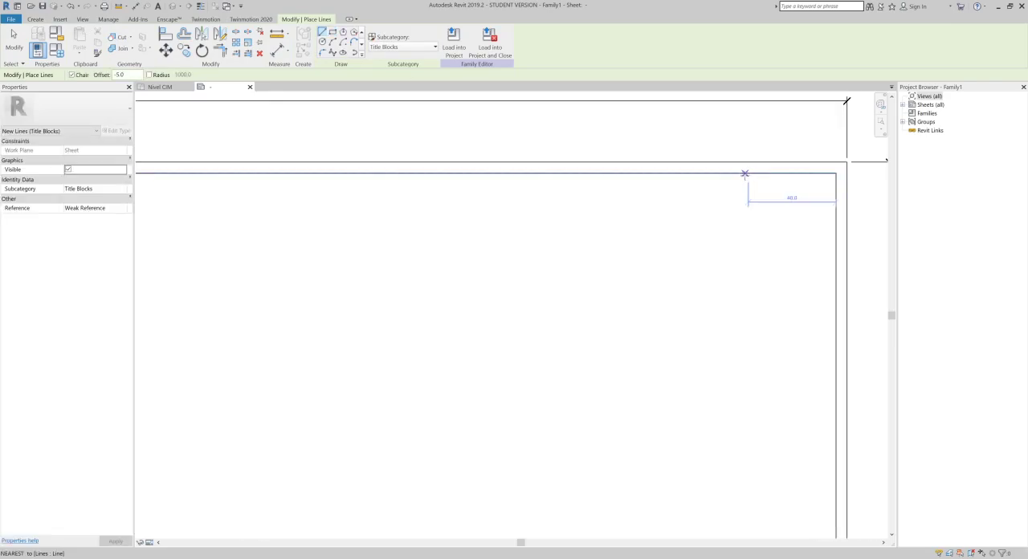
click(706, 174)
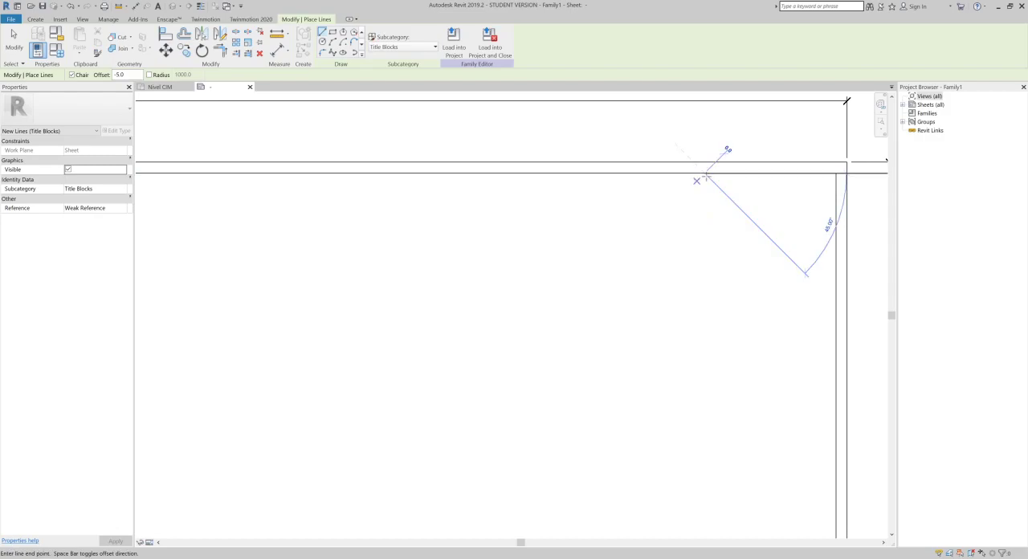
scroll(700, 296, down, 3)
middle_drag(705, 343, 667, 133)
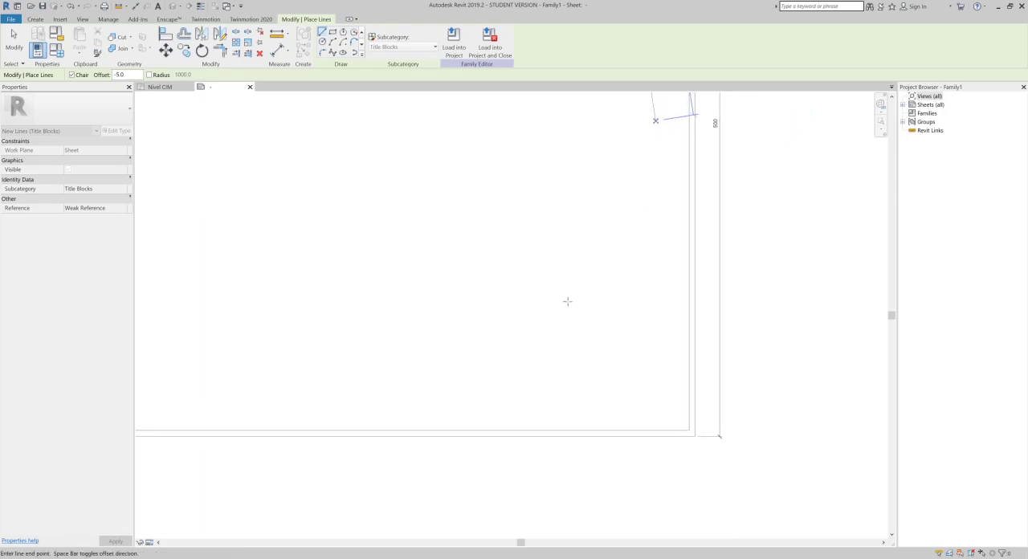
click(611, 430)
key(Escape)
key(Escape)
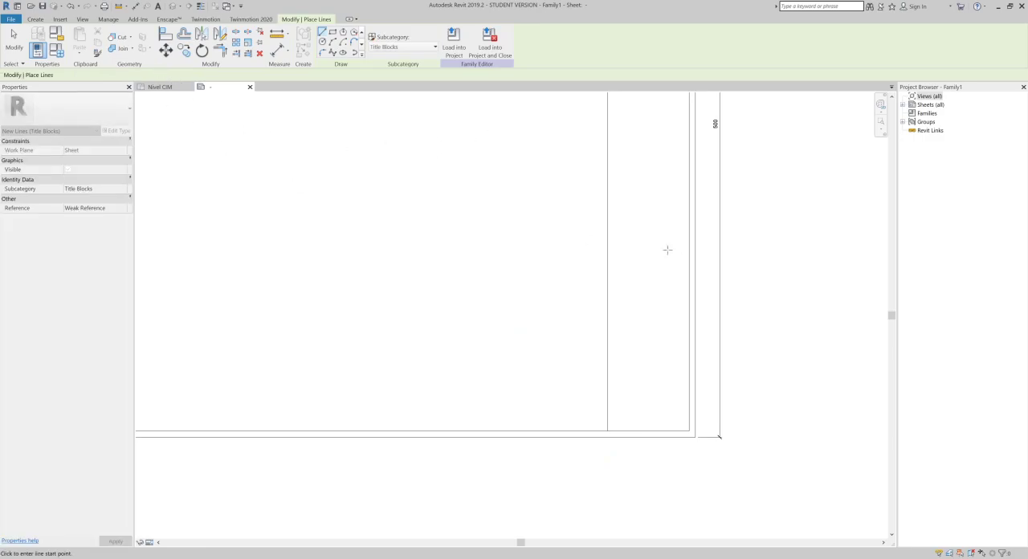
- Draw a horizontal Title Blocks sample line about 30 mm long in the empty area outside the sheet's upper-right corner
middle_drag(647, 262, 627, 469)
middle_drag(665, 272, 528, 536)
scroll(531, 297, up, 3)
scroll(556, 238, up, 3)
scroll(619, 218, down, 3)
middle_drag(567, 431, 461, 431)
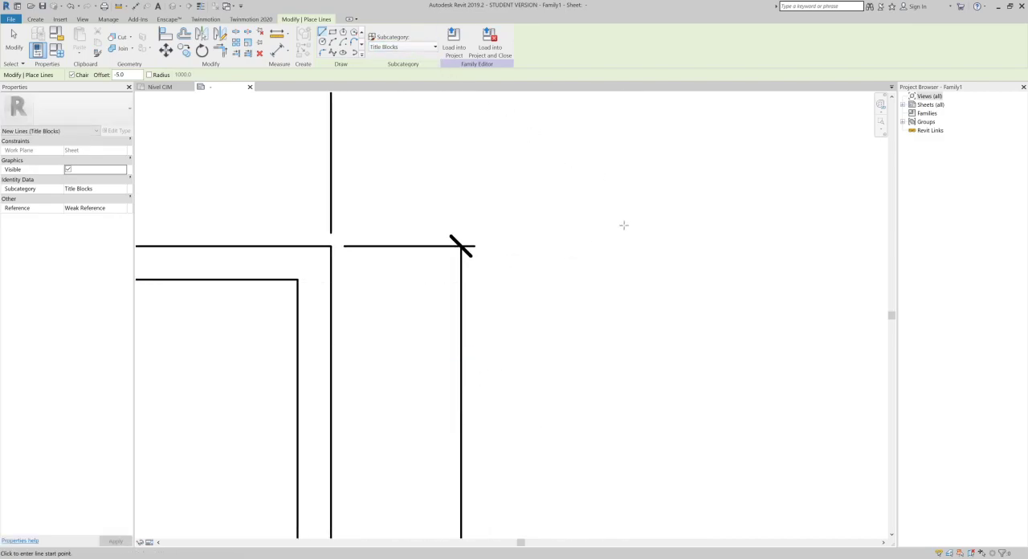
click(560, 258)
click(761, 258)
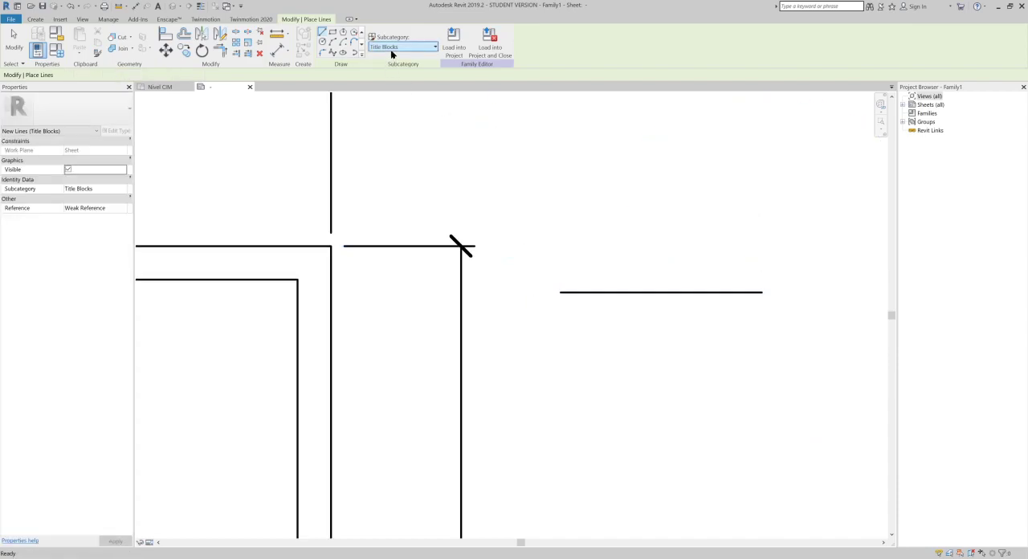
- Draw a Thin Lines sample of about 30 mm parallel to and 5 mm below the Title Blocks sample line
click(396, 46)
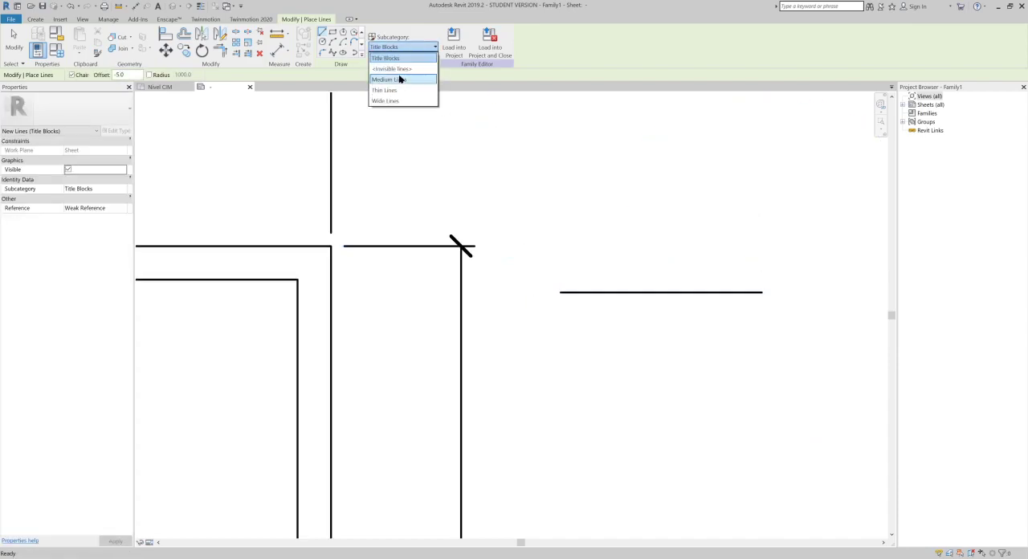
click(401, 91)
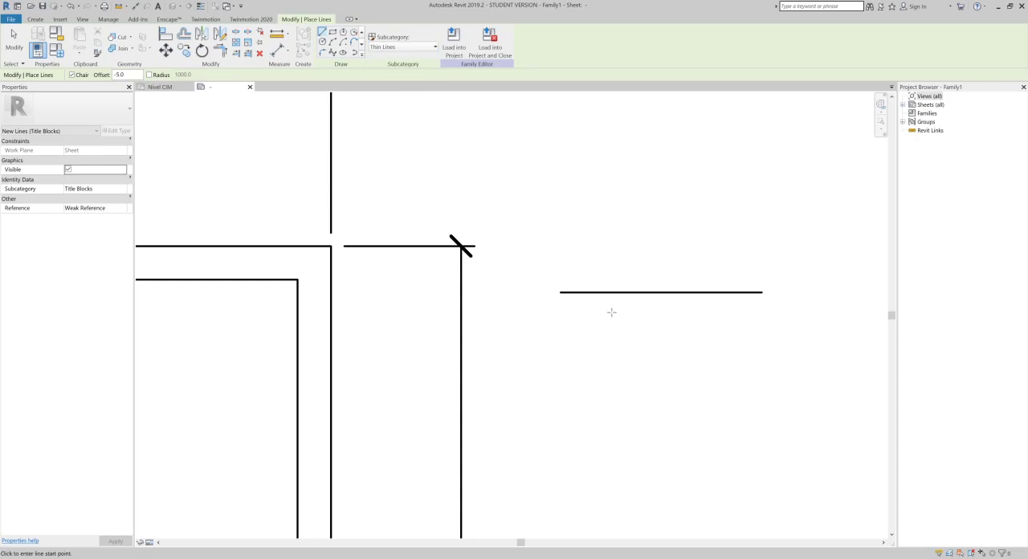
click(560, 291)
click(759, 292)
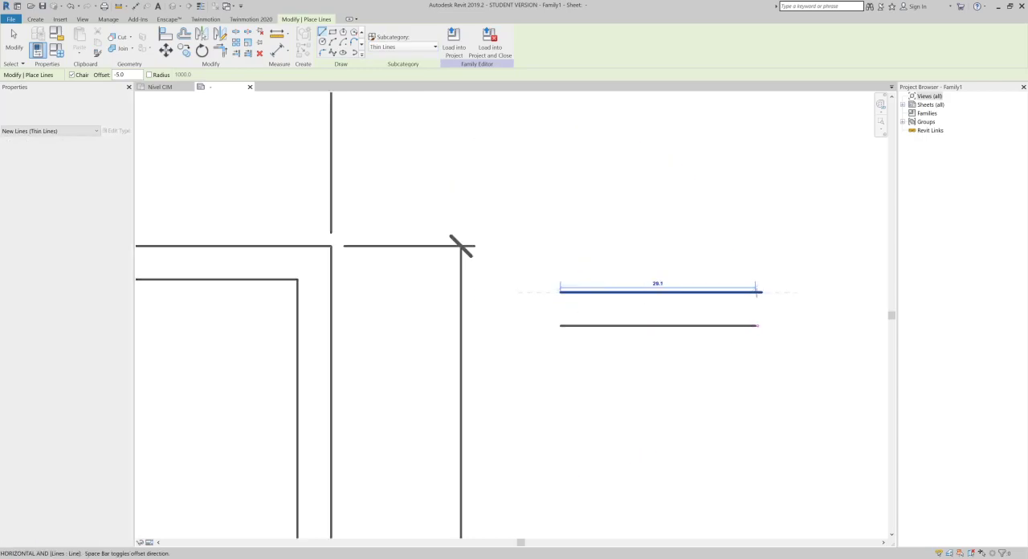
scroll(756, 316, up, 4)
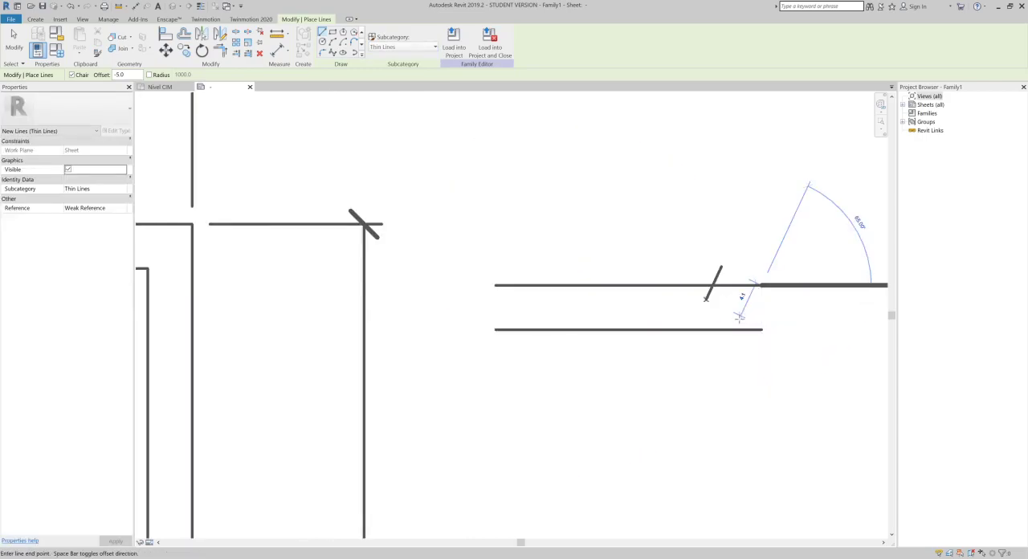
key(Escape)
key(Escape)
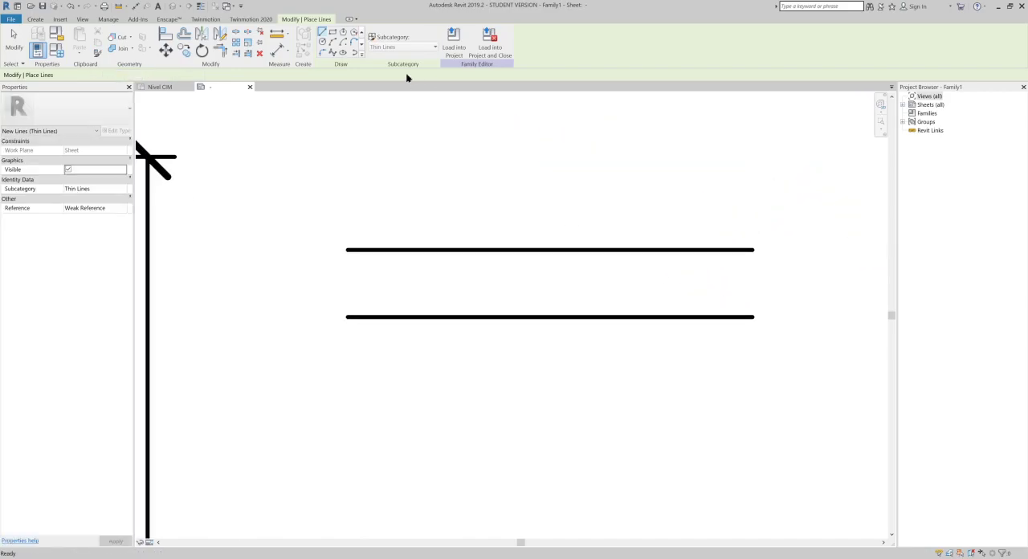
- Draw a Medium Lines sample about 30 mm long, parallel to and 5 mm below the Thin Lines sample
click(395, 49)
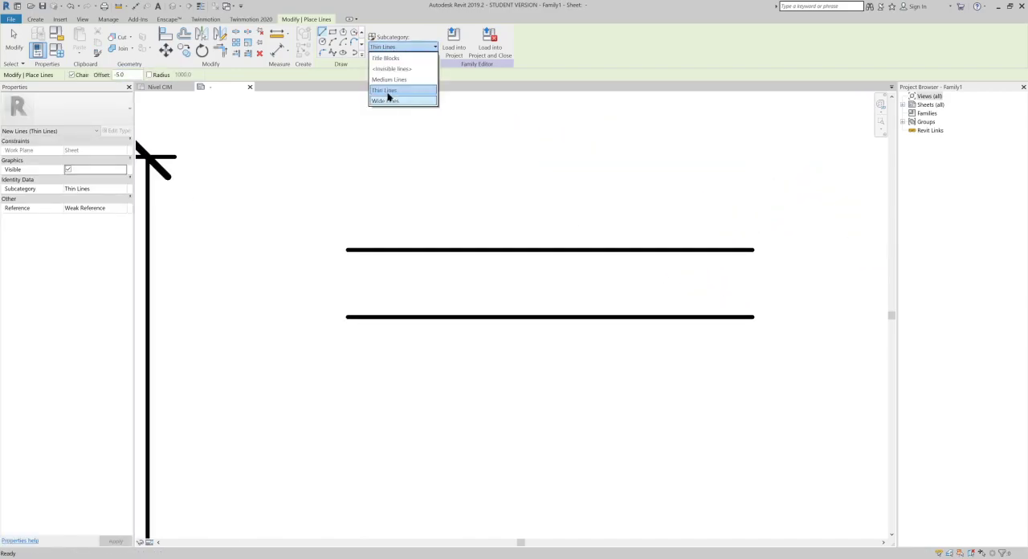
click(390, 80)
click(353, 317)
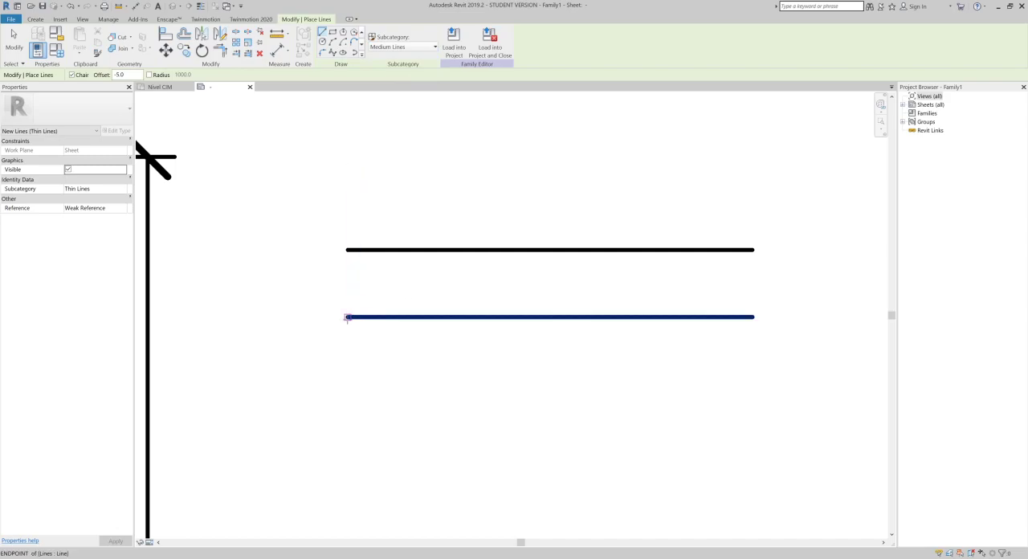
click(753, 316)
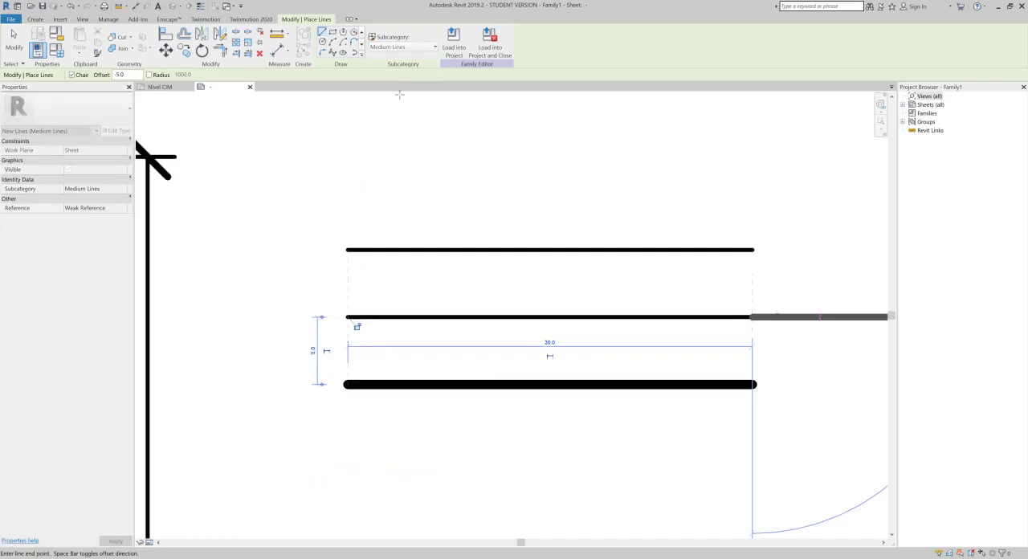
- Draw a Wide Lines sample about 30 mm long, offset 5 mm below the Medium Lines sample, and finish line placement
click(408, 47)
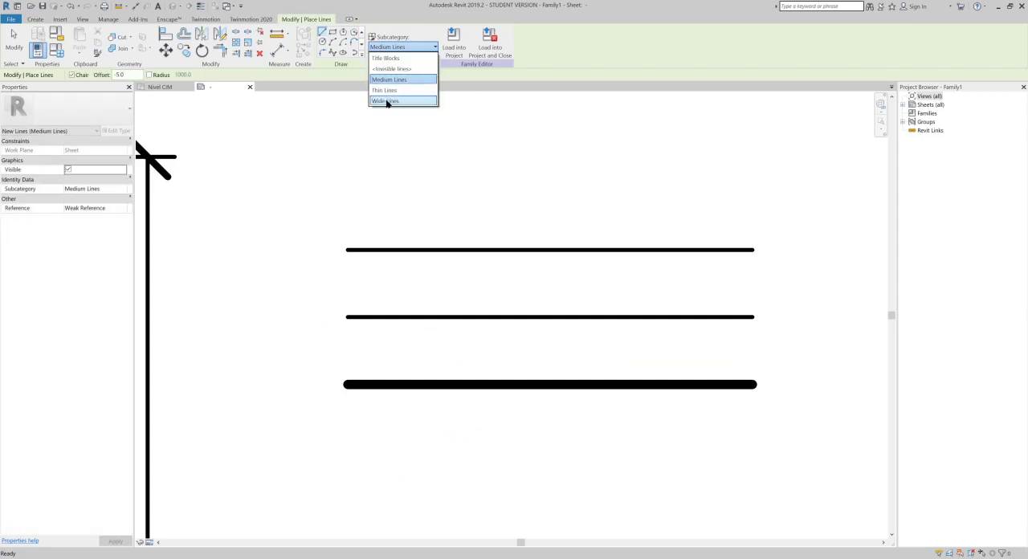
click(387, 101)
click(346, 385)
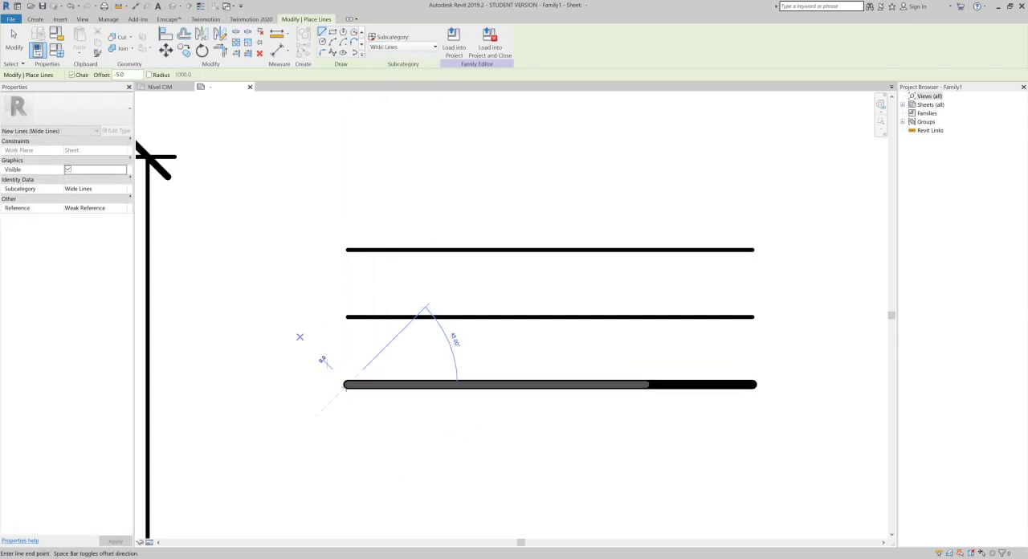
click(765, 391)
key(Escape)
key(Escape)
- Compare the thicknesses of the four sample lines drawn outside the sheet
scroll(746, 252, up, 3)
scroll(835, 310, up, 2)
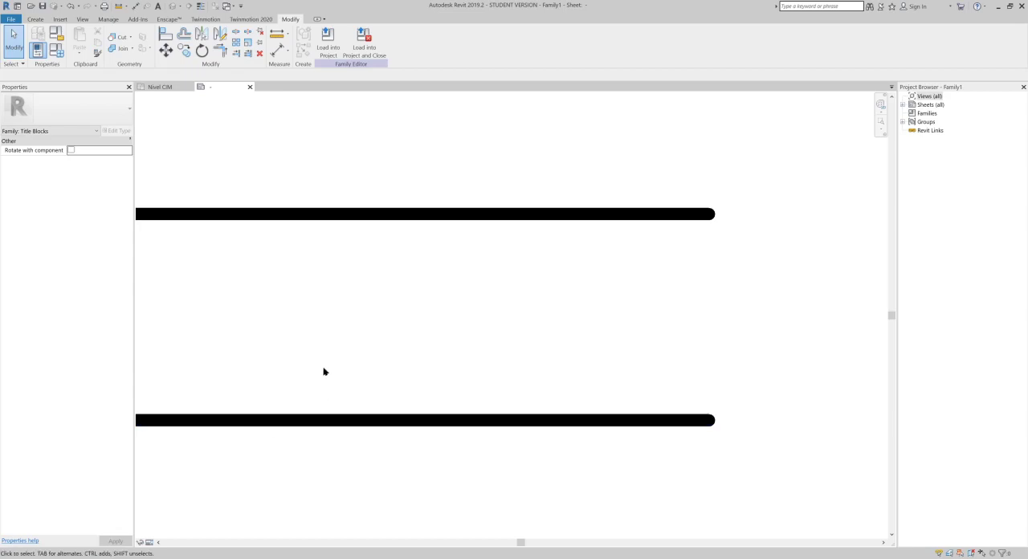
scroll(324, 369, down, 4)
middle_drag(324, 369, 435, 252)
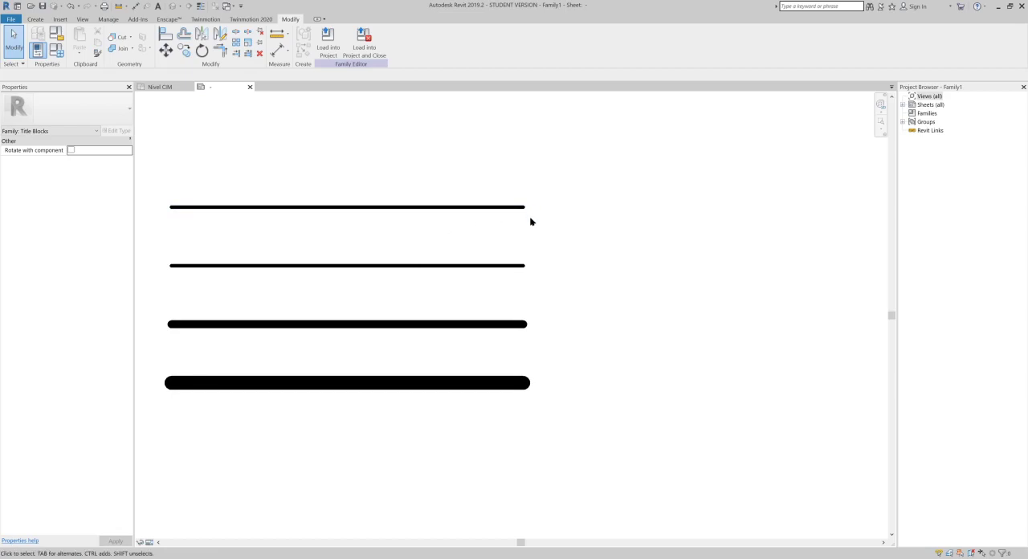
scroll(529, 310, up, 1)
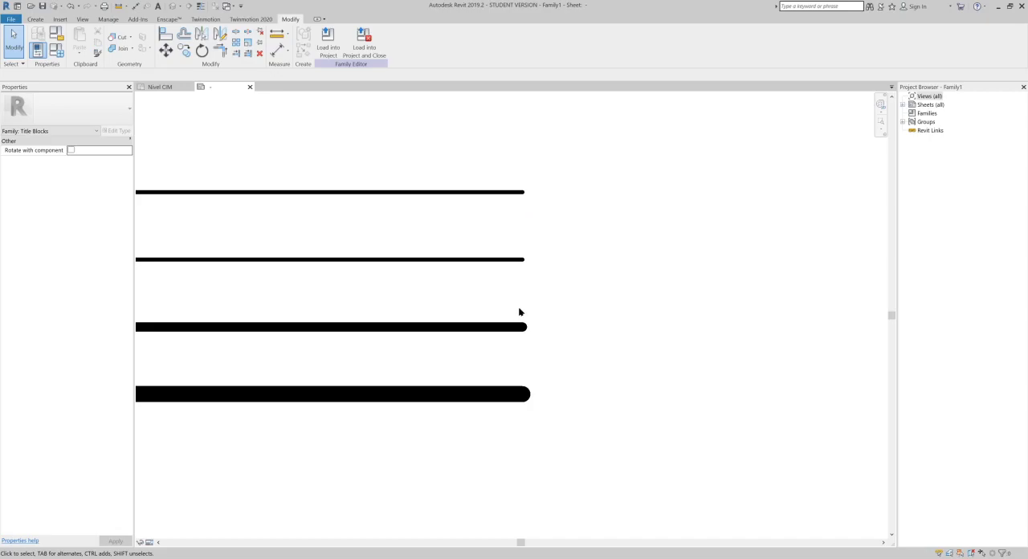
scroll(450, 262, down, 2)
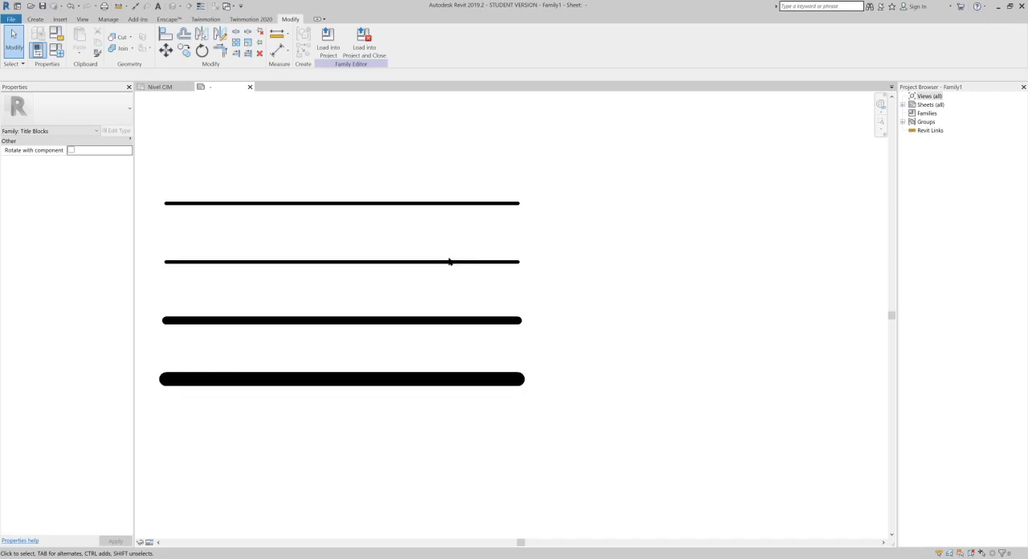
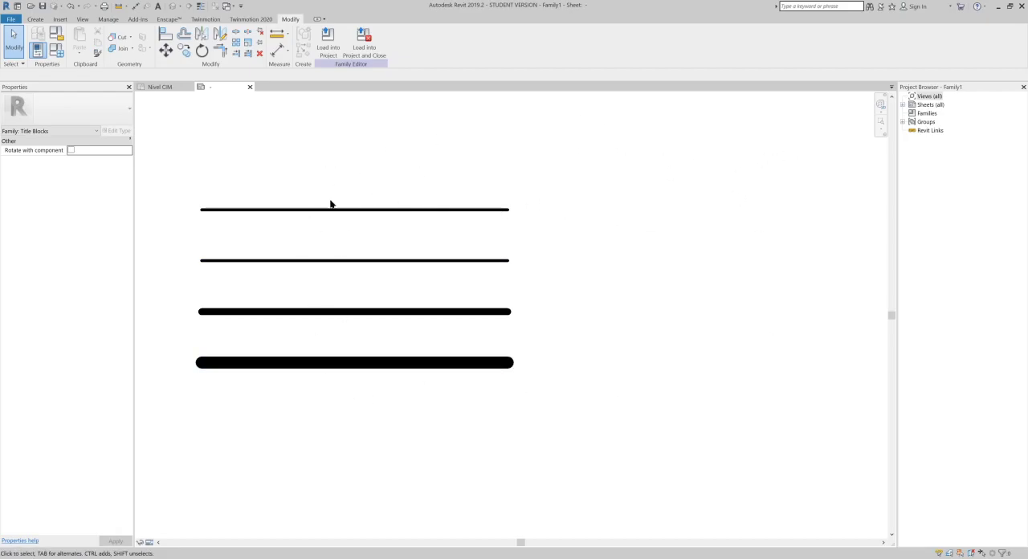
scroll(403, 245, down, 3)
mouse_move(277, 256)
middle_down()
mouse_move(326, 248)
mouse_move(329, 236)
middle_up()
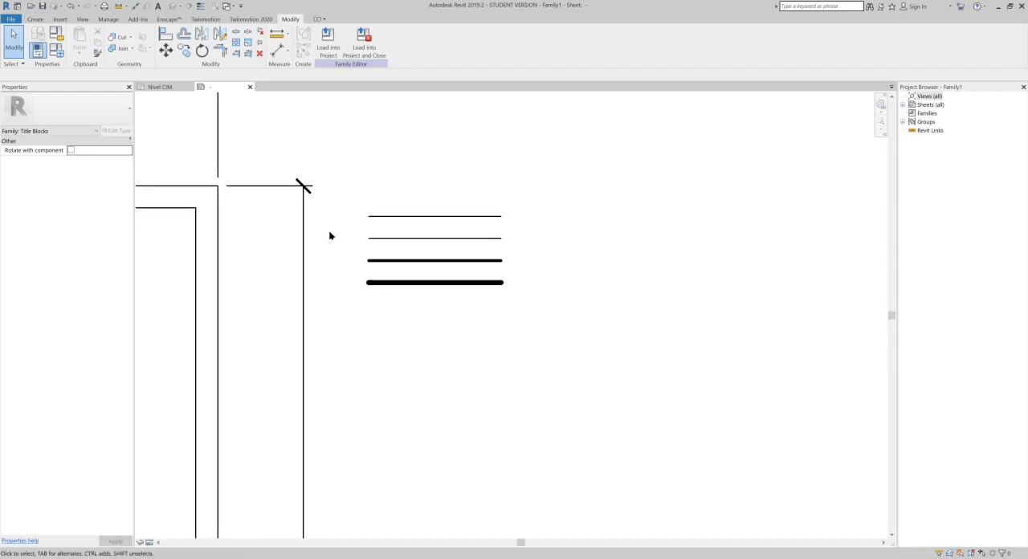
click(35, 18)
click(78, 40)
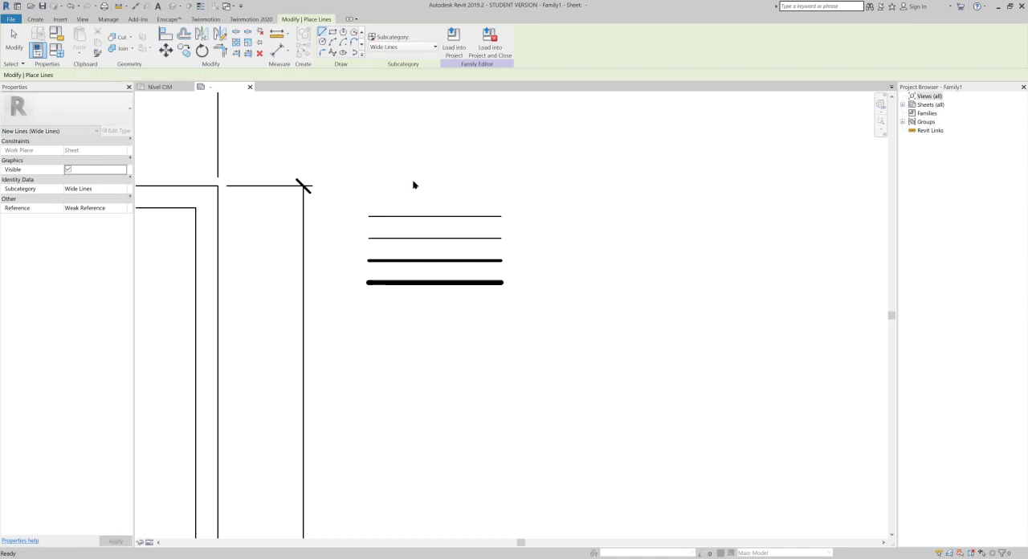
key(Escape)
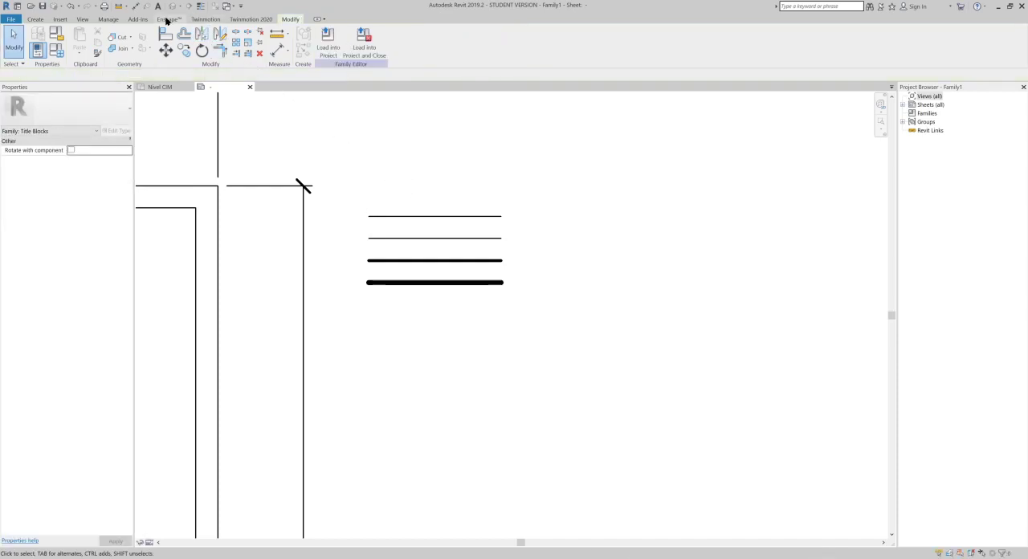
- Open the family's object styles and move the dialog clear of the sample lines
click(108, 20)
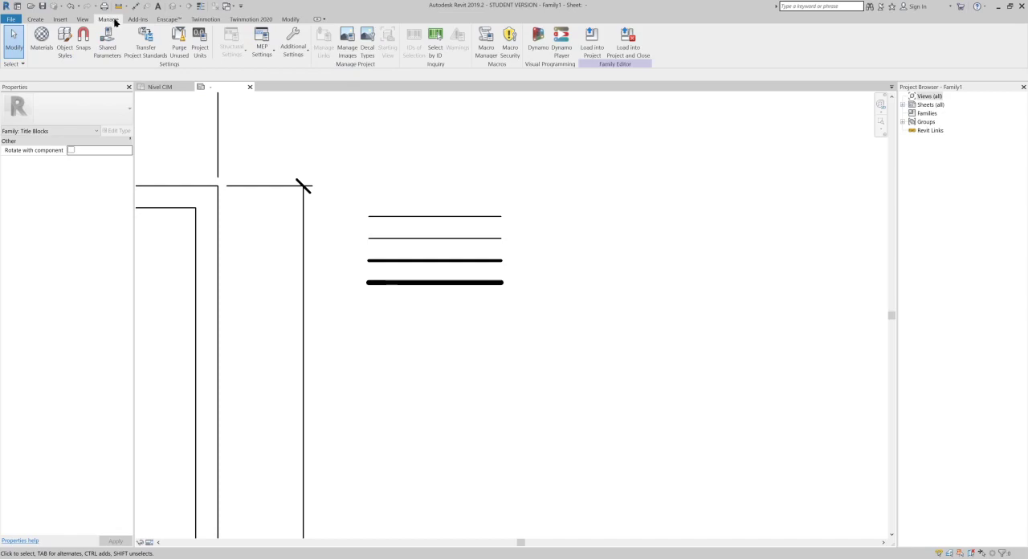
click(287, 53)
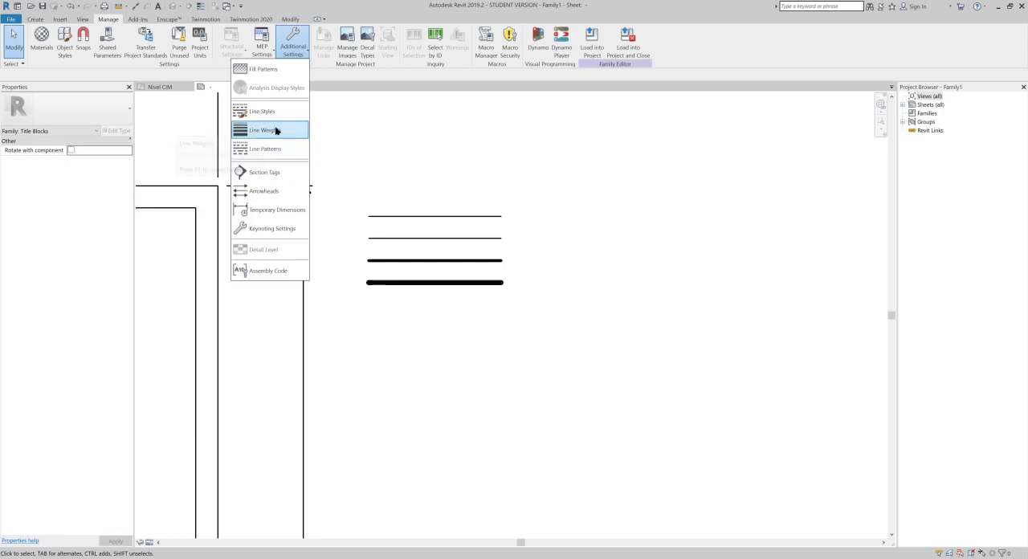
click(300, 53)
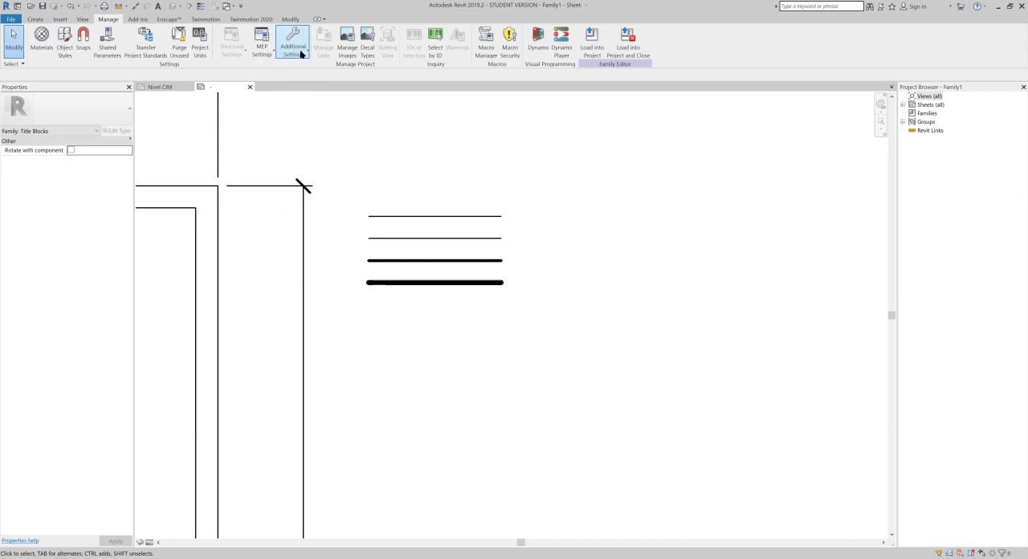
click(63, 53)
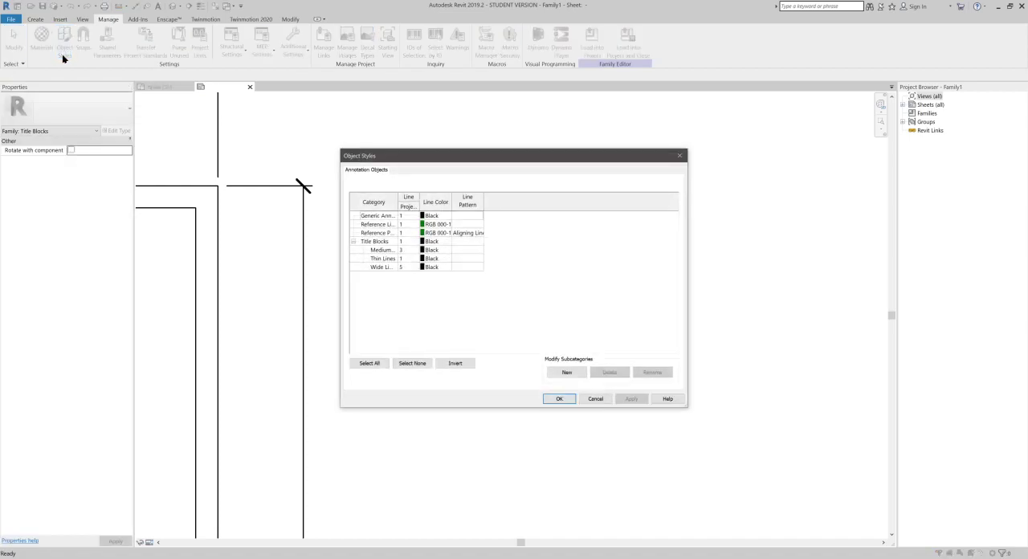
drag(530, 156, 760, 146)
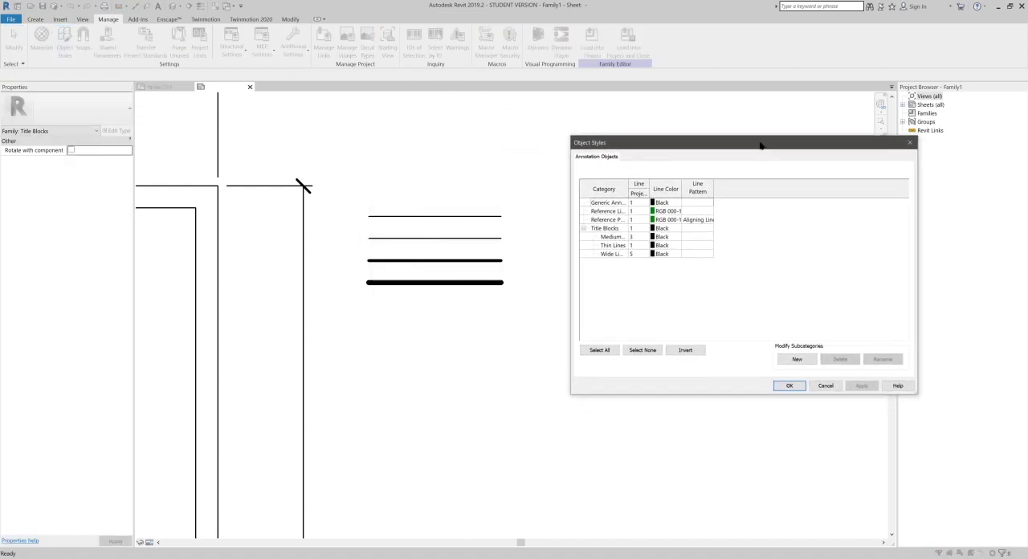
- Create a new subcategory named "Linea Pers" under Title Blocks
click(601, 229)
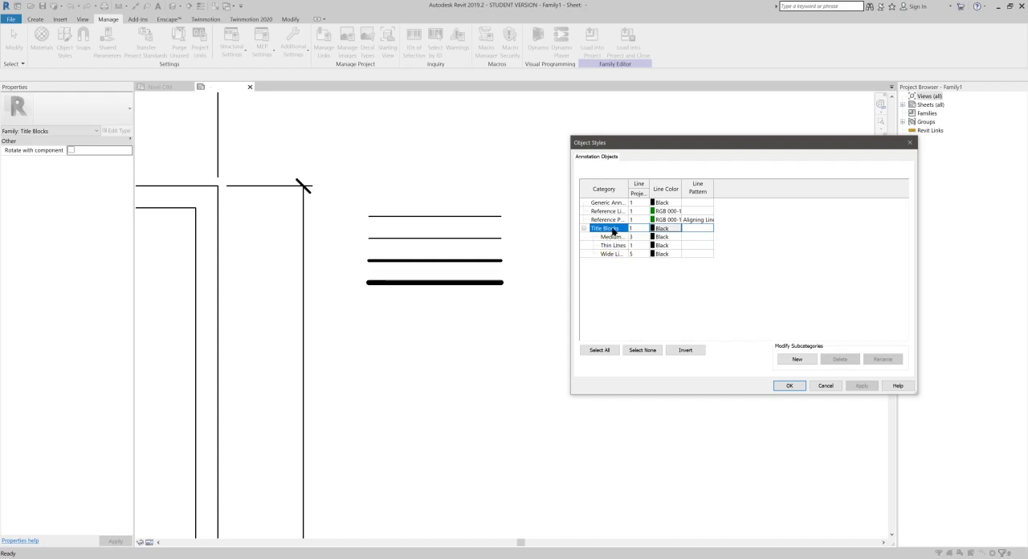
click(793, 359)
drag(504, 224, 613, 286)
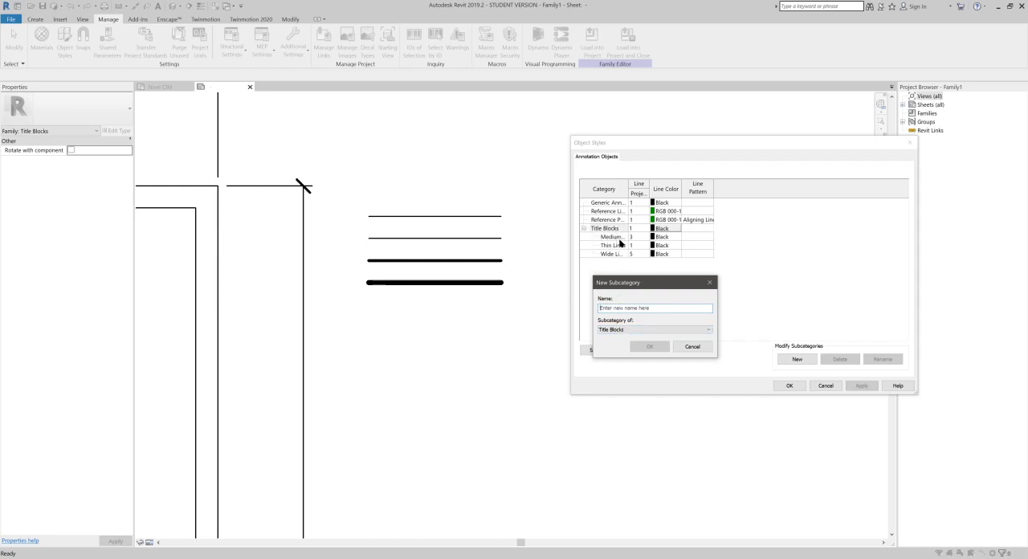
click(649, 308)
text(Li)
text(en)
key(BackSpace)
key(BackSpace)
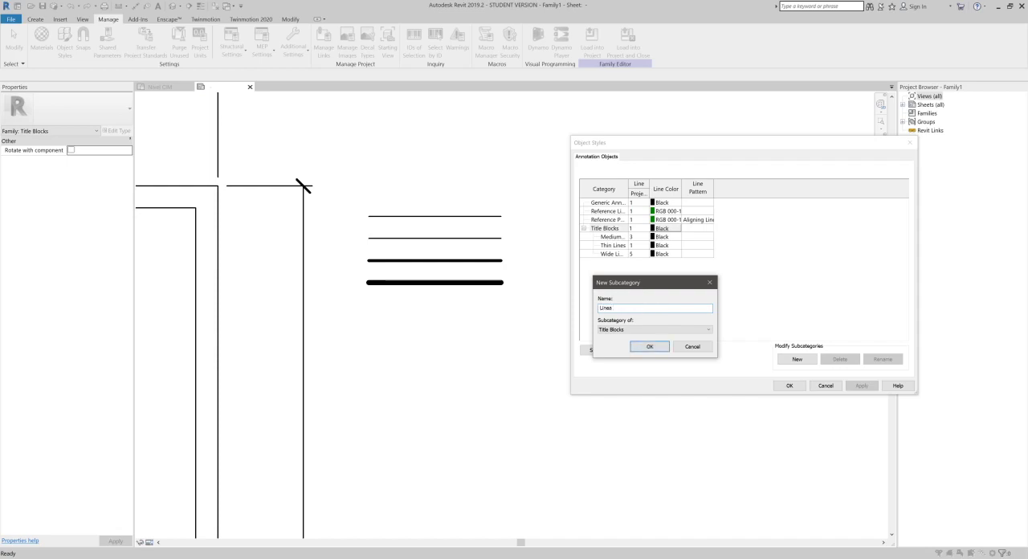
click(655, 347)
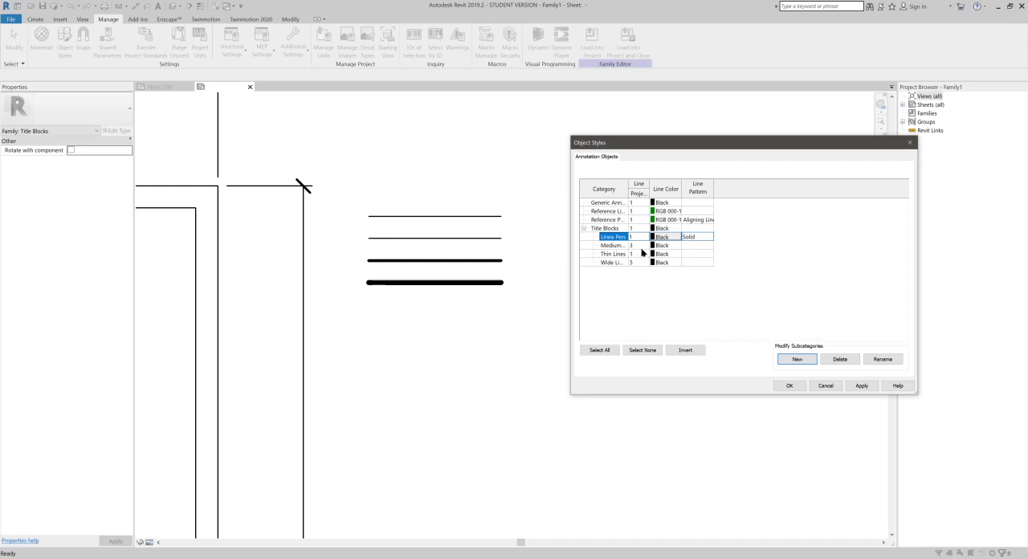
- Set the projection line weight of the Linea Pers subcategory to 2
click(640, 235)
click(640, 236)
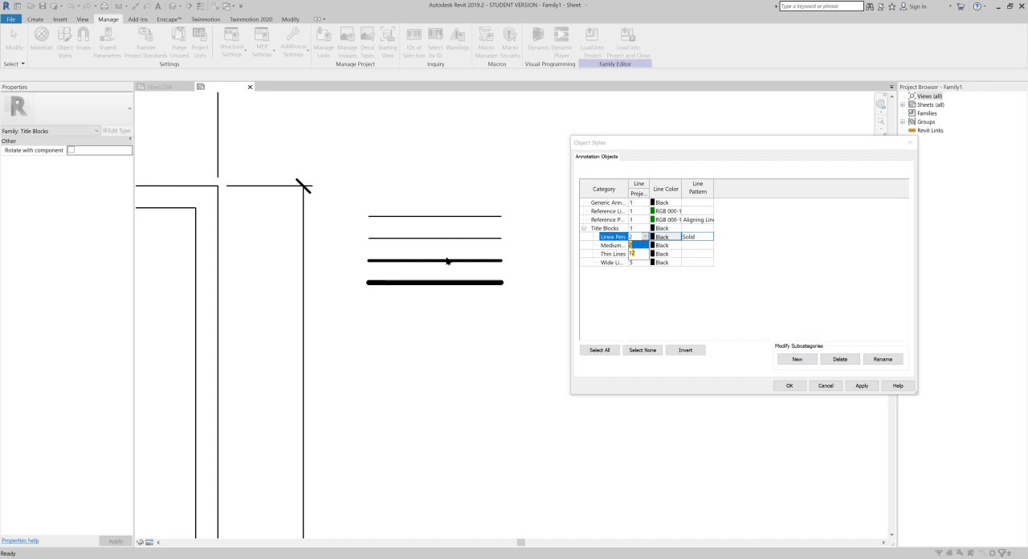
key(Return)
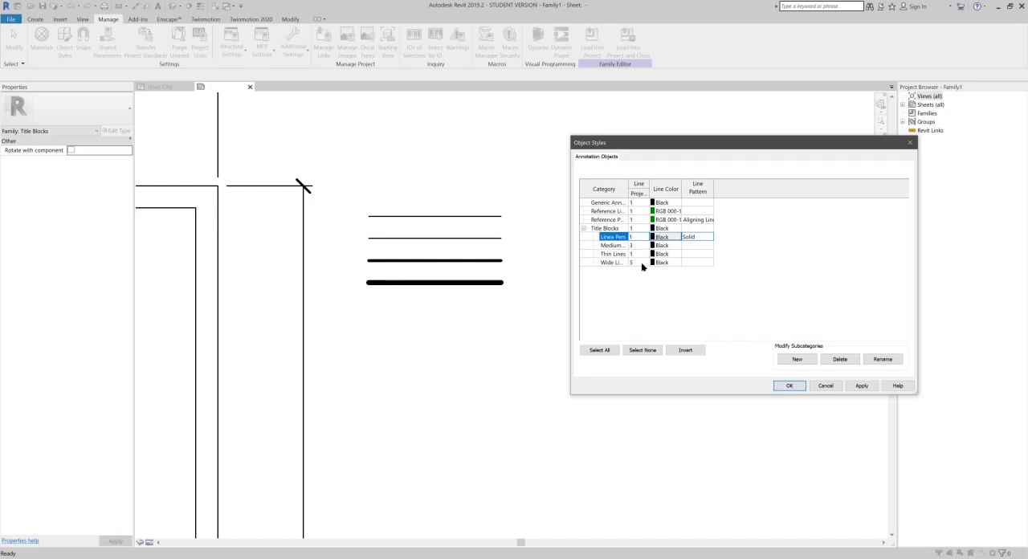
click(637, 236)
click(643, 237)
click(639, 248)
- Give Linea Pers the orange line color RGB 255-128-000, keep its Solid pattern and accept the object styles
click(665, 237)
click(665, 237)
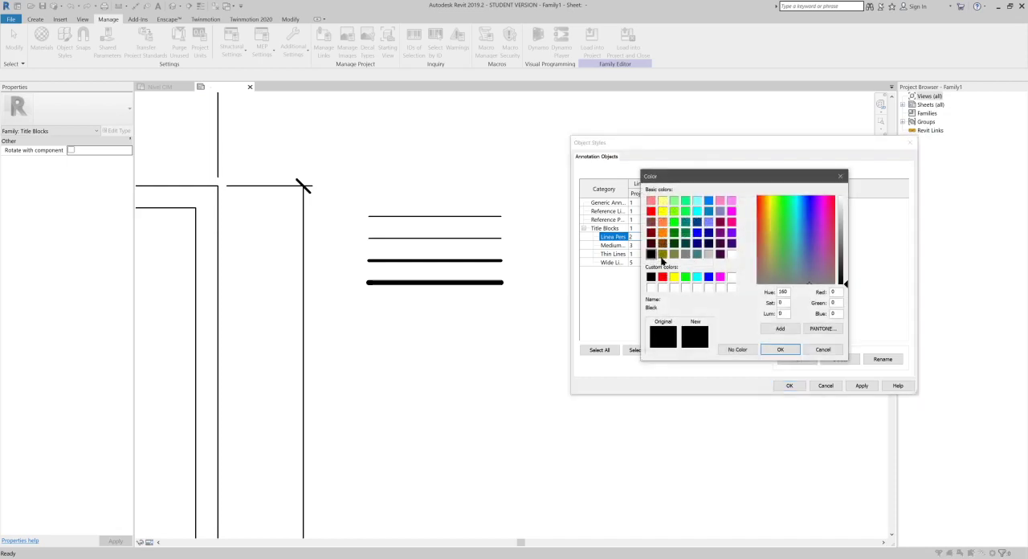
click(662, 232)
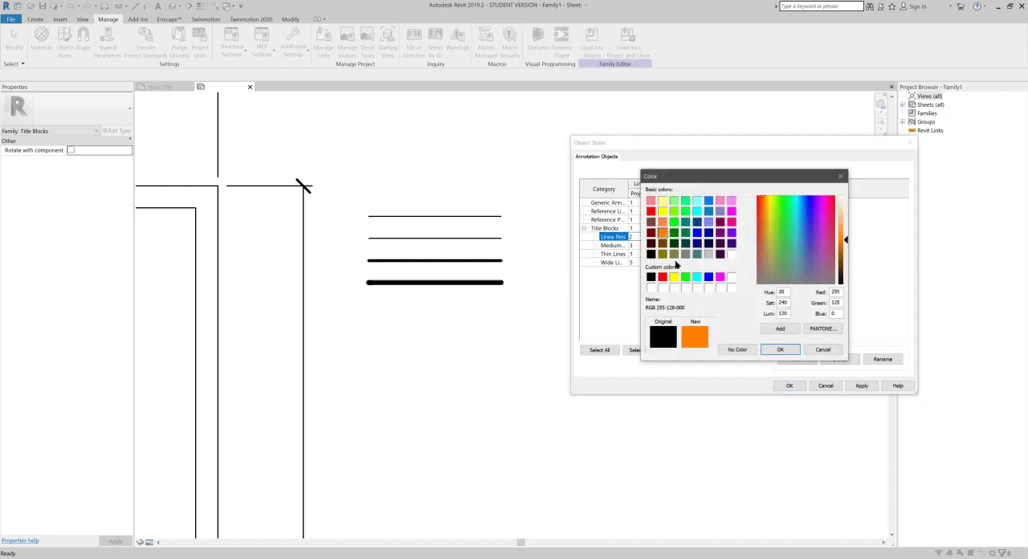
click(780, 350)
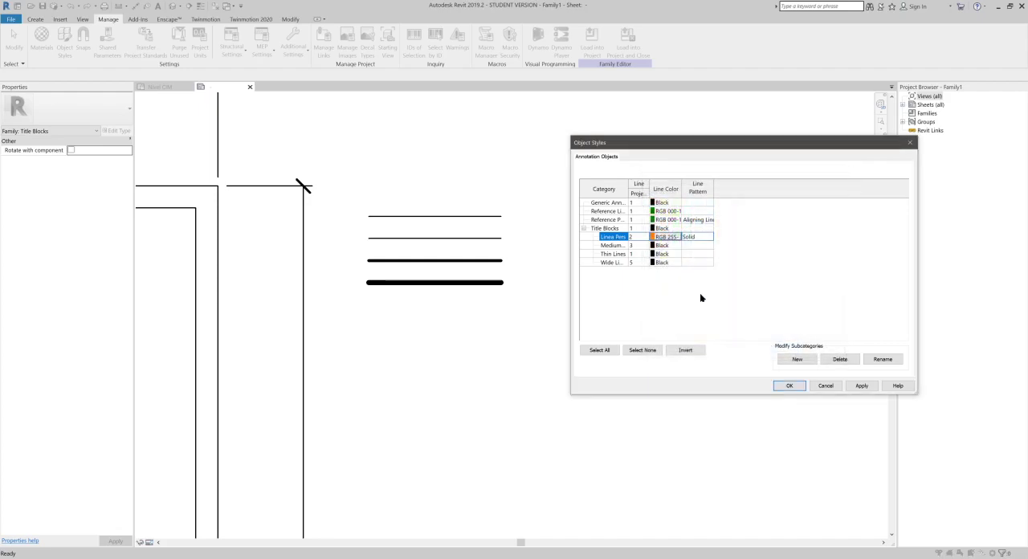
click(711, 238)
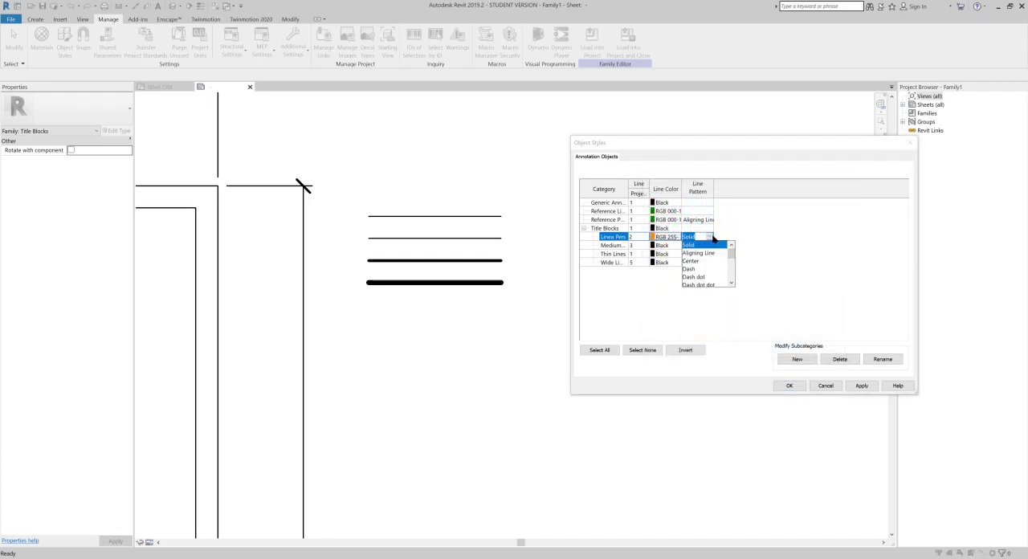
click(805, 260)
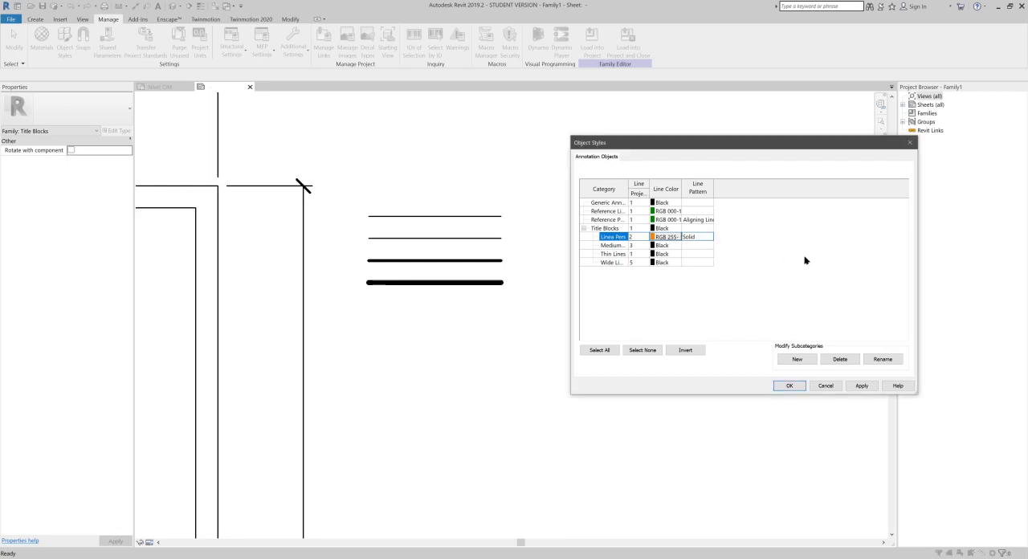
click(789, 387)
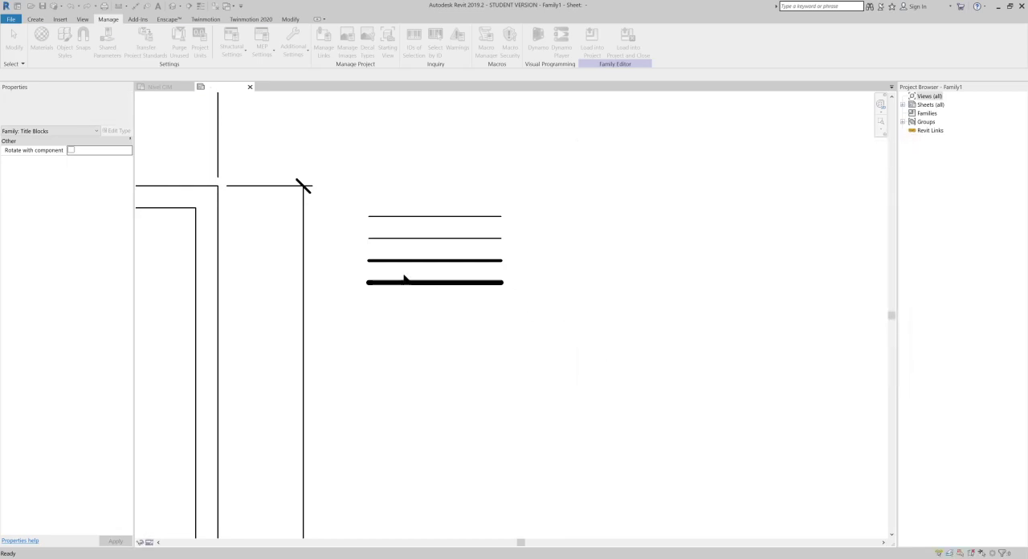
- Draw a horizontal Linea Pers sample 30 mm long between the Thin Lines and Medium Lines samples, aligned with their ends
scroll(377, 241, up, 3)
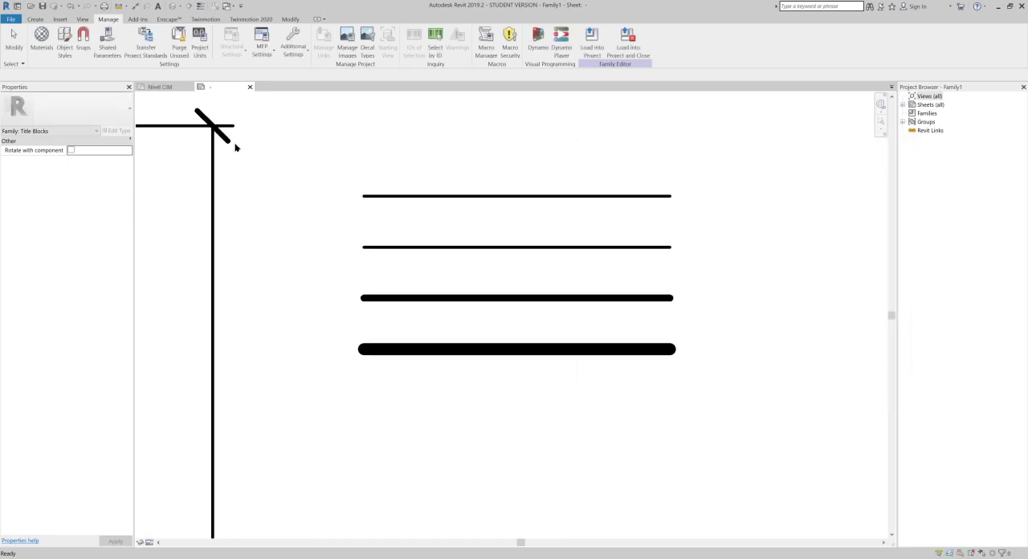
click(36, 19)
click(81, 41)
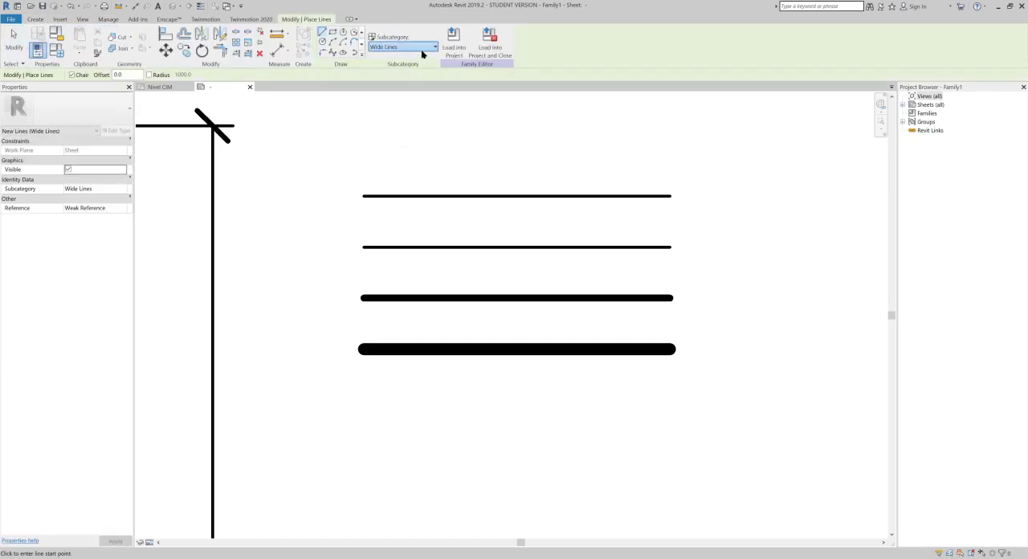
click(416, 48)
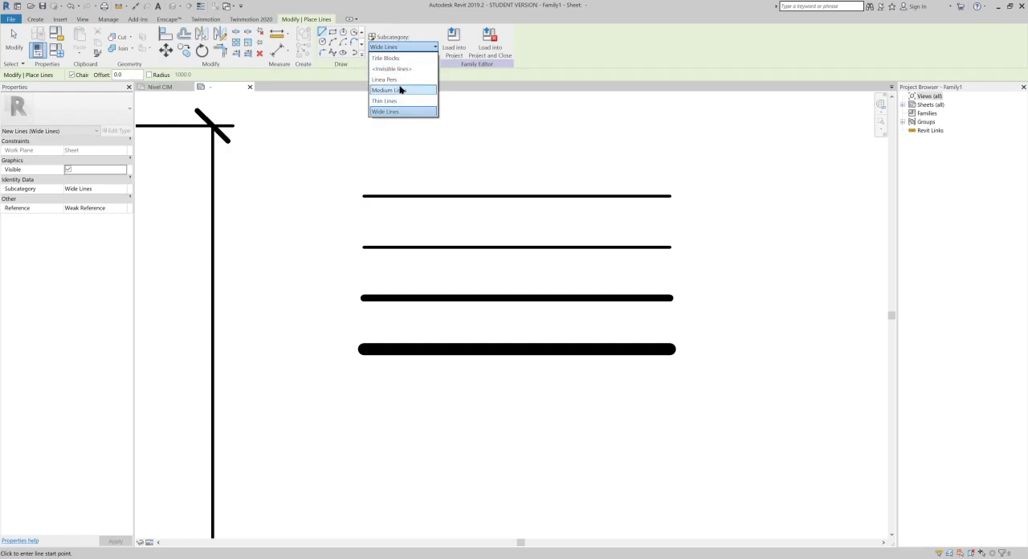
click(400, 80)
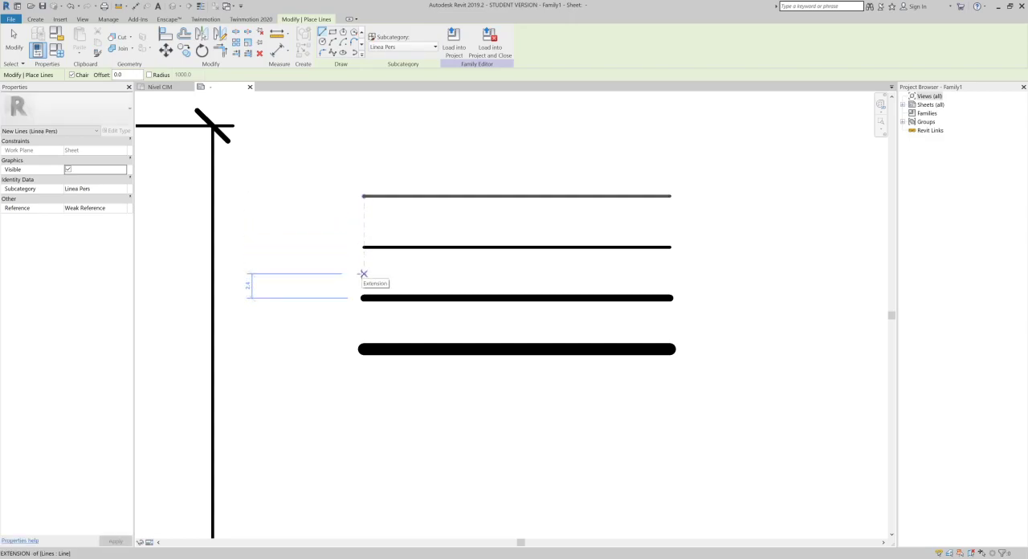
click(363, 273)
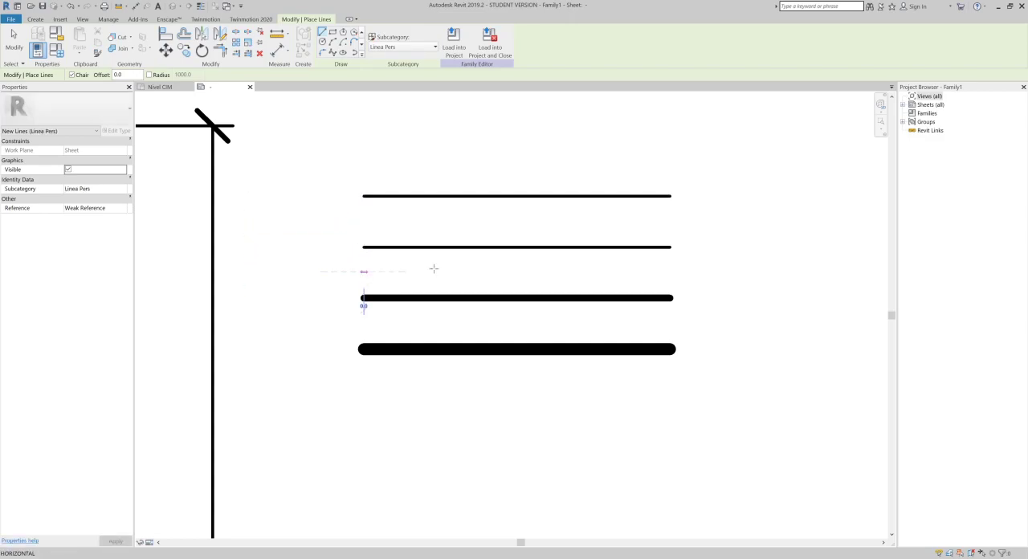
click(556, 272)
click(667, 275)
scroll(669, 273, up, 4)
key(Escape)
key(Escape)
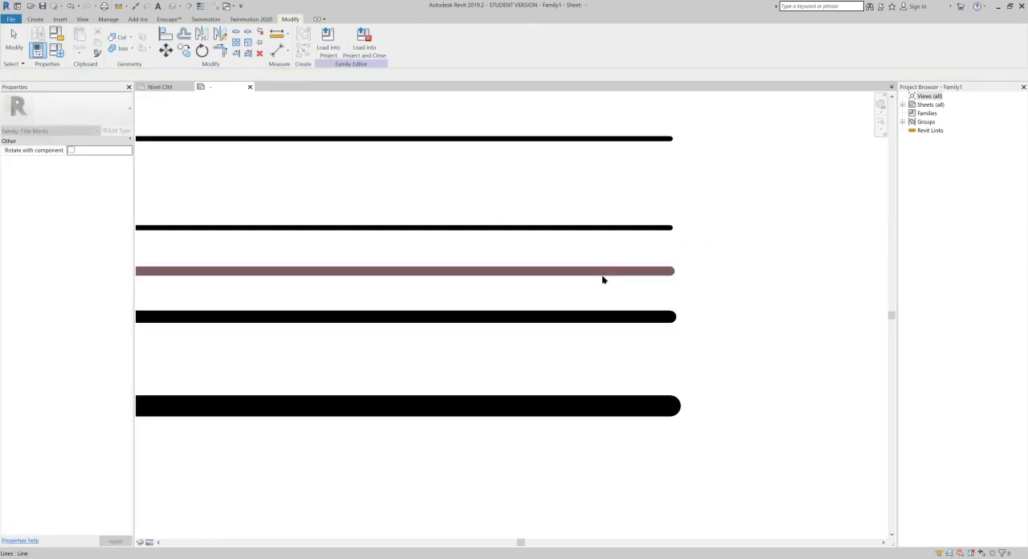
- Stretch the right end of the orange Linea Pers sample to a length of about 52.6 mm
scroll(655, 257, up, 3)
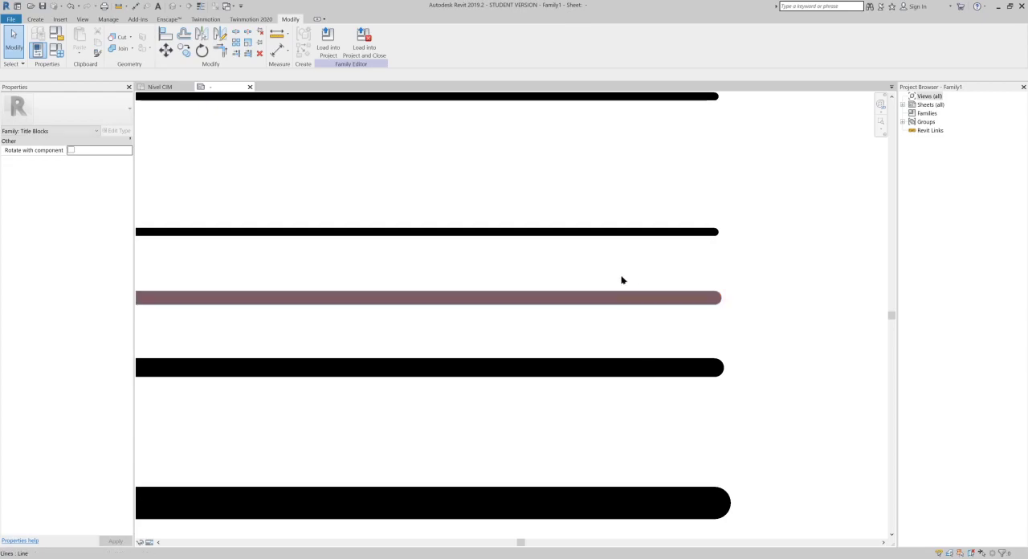
scroll(670, 298, down, 2)
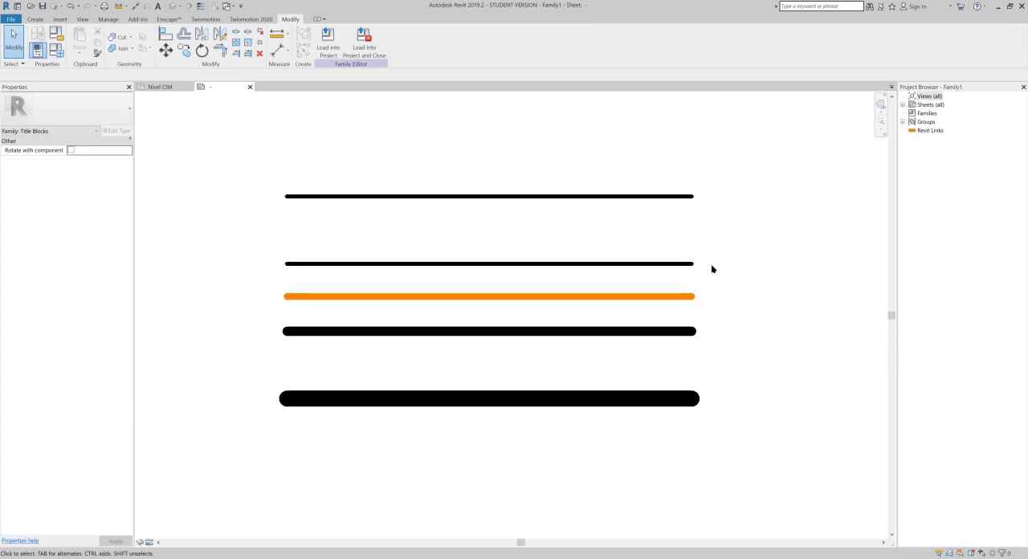
click(691, 301)
mouse_move(672, 316)
middle_down()
mouse_move(583, 330)
mouse_move(580, 320)
middle_up()
scroll(601, 325, down, 1)
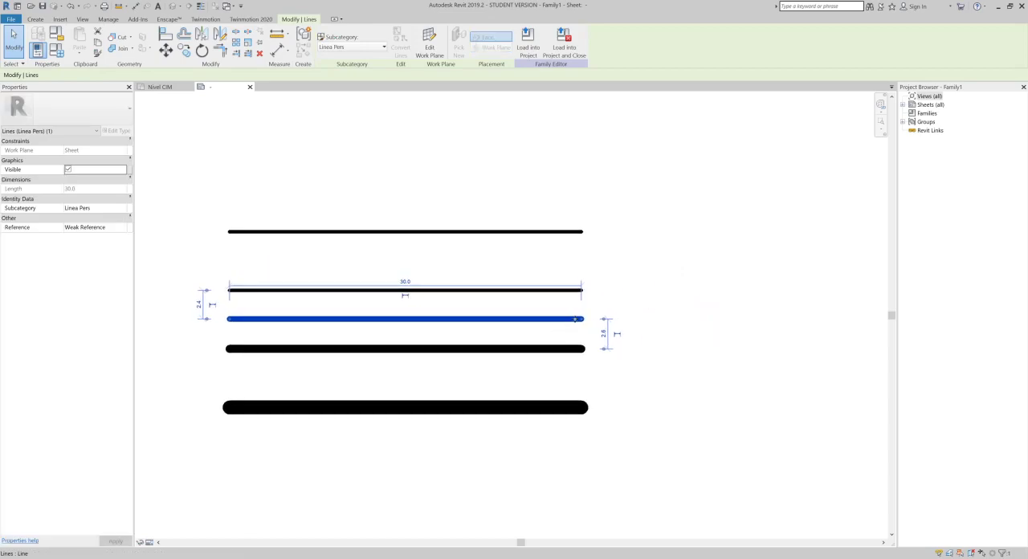
drag(840, 323, 847, 323)
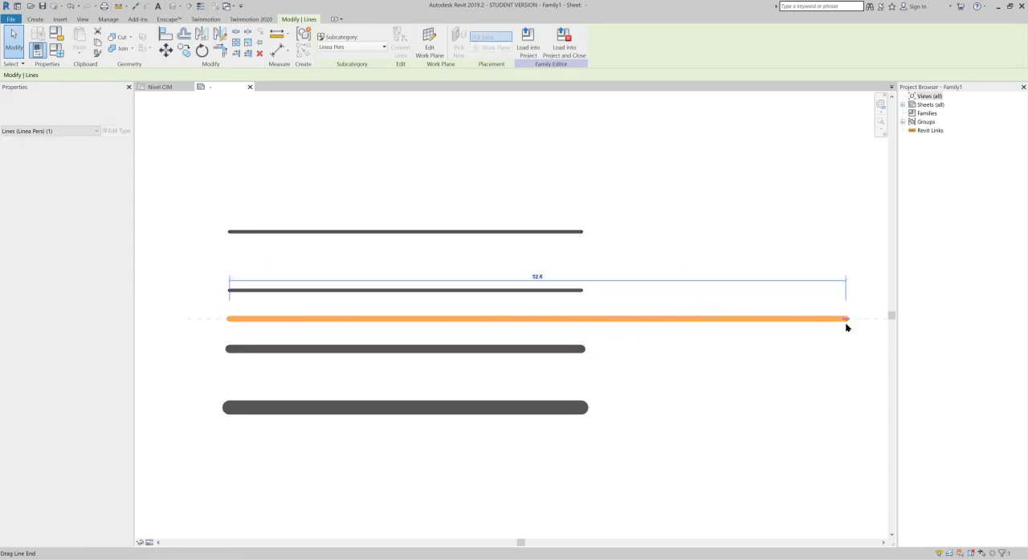
- Extend the right ends of the Thin Lines and Title Blocks samples to align with the end of the orange line
click(575, 291)
drag(583, 290, 847, 290)
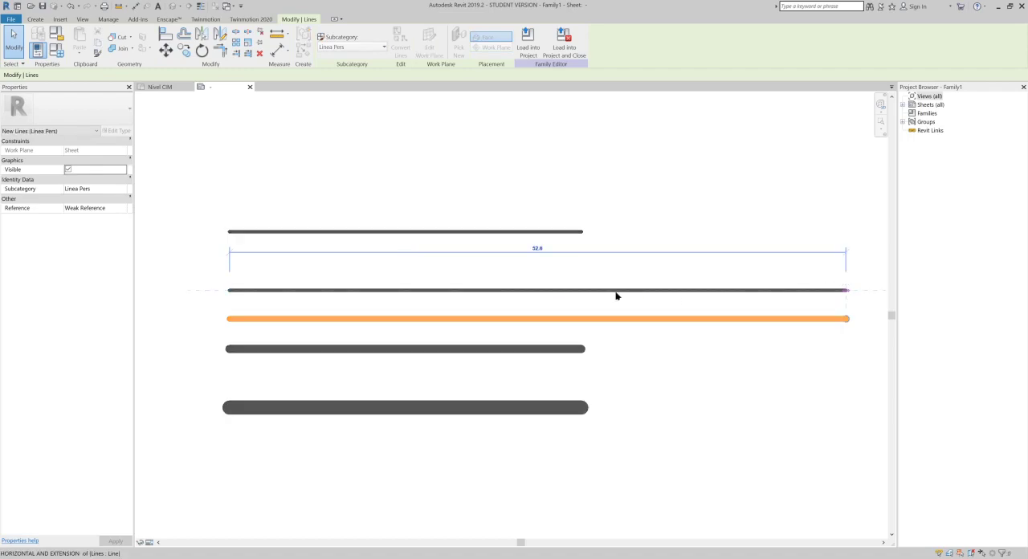
click(510, 233)
drag(583, 232, 708, 245)
drag(829, 241, 845, 234)
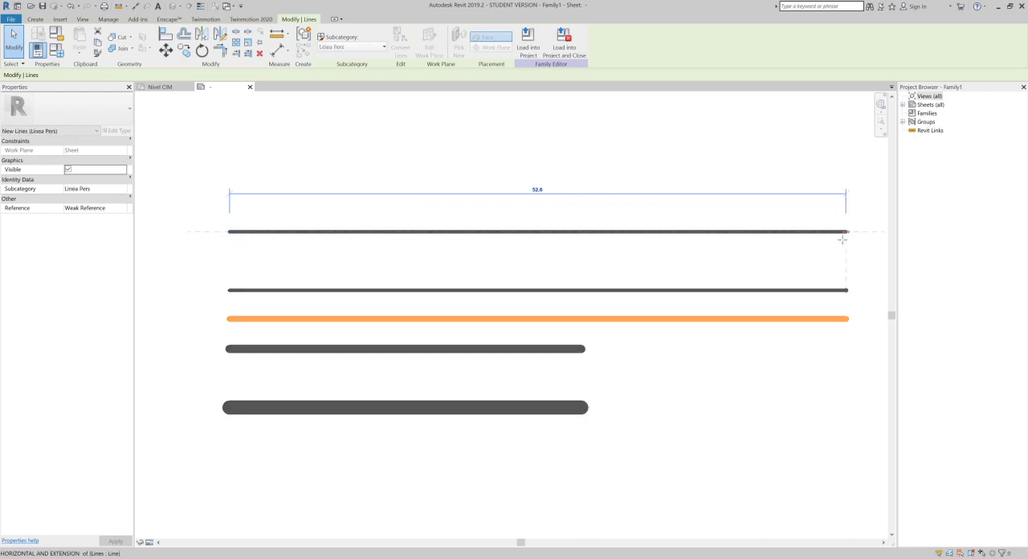
- Extend the right ends of the Medium Lines and Wide Lines samples to align with the other lengthened samples
click(585, 349)
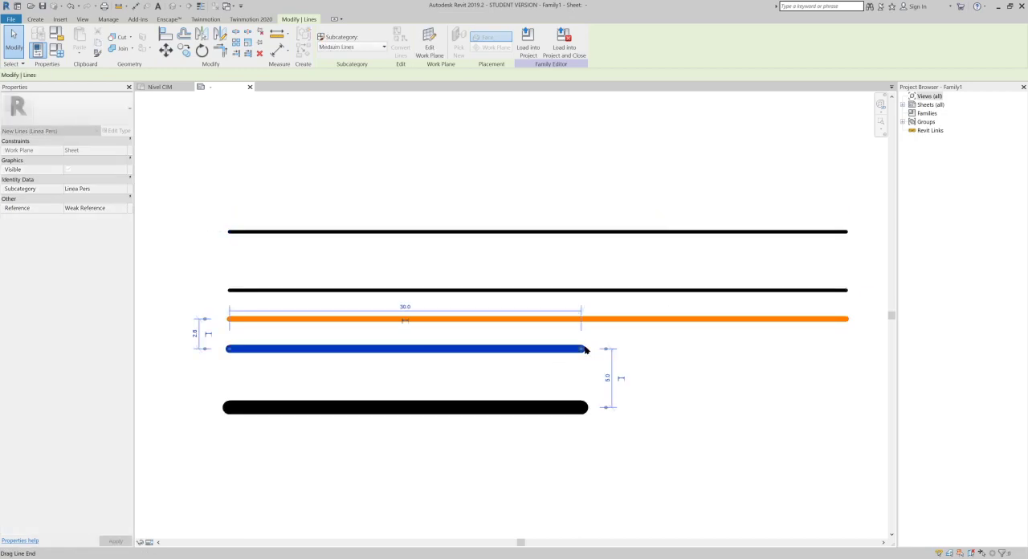
drag(746, 343, 849, 349)
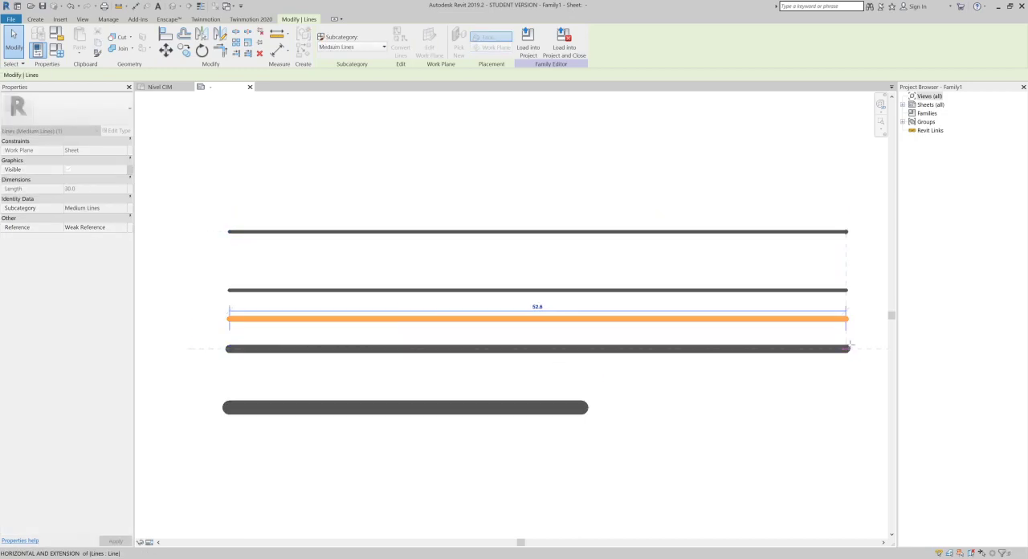
click(571, 408)
drag(586, 408, 846, 407)
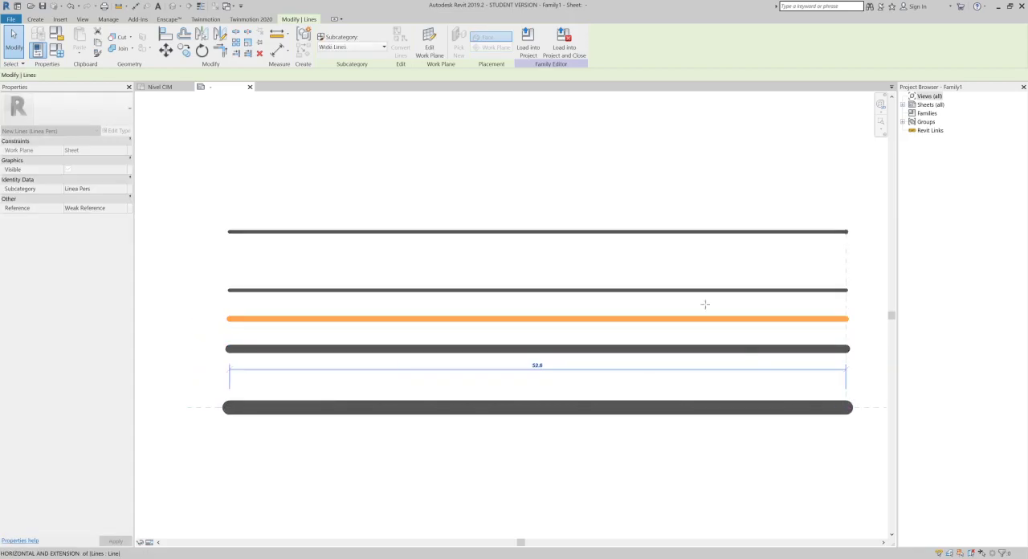
- Start a new line pattern named "Linea de eje" in the family's line pattern settings
click(620, 171)
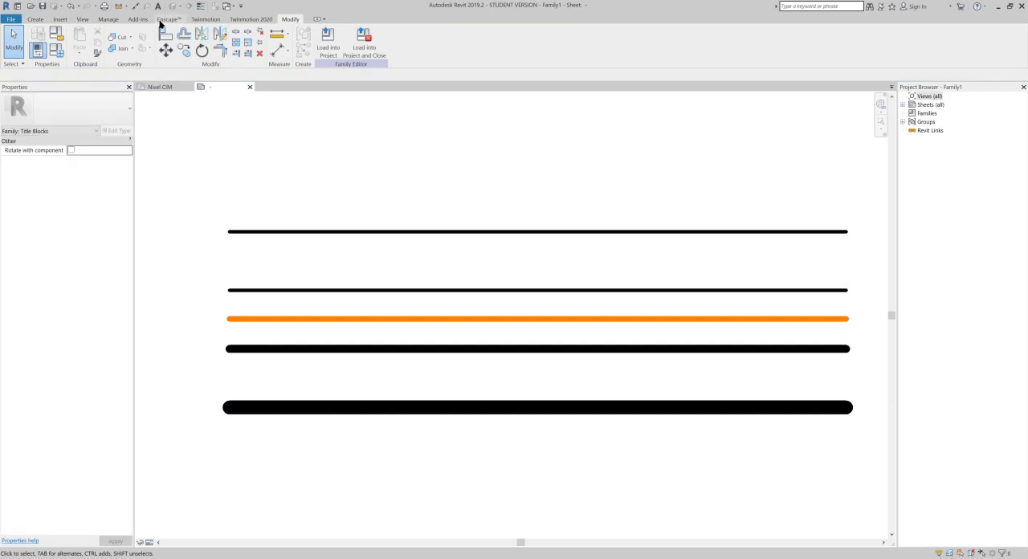
click(109, 21)
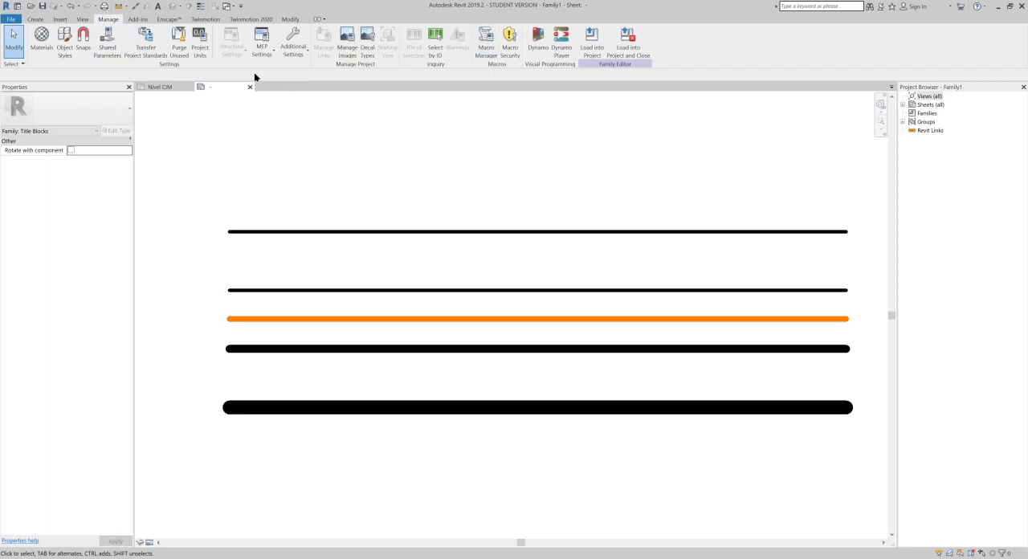
click(290, 50)
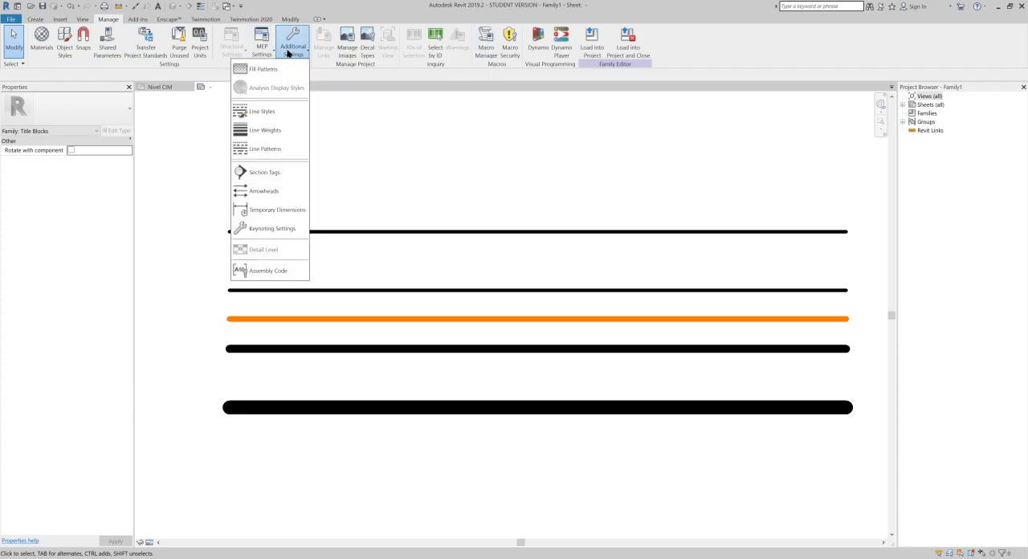
click(283, 149)
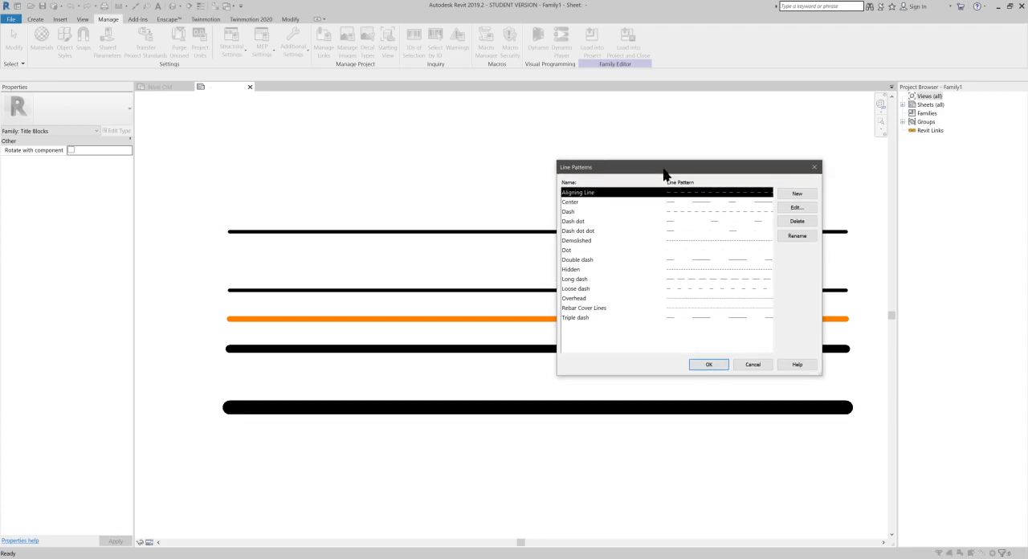
drag(666, 172, 670, 105)
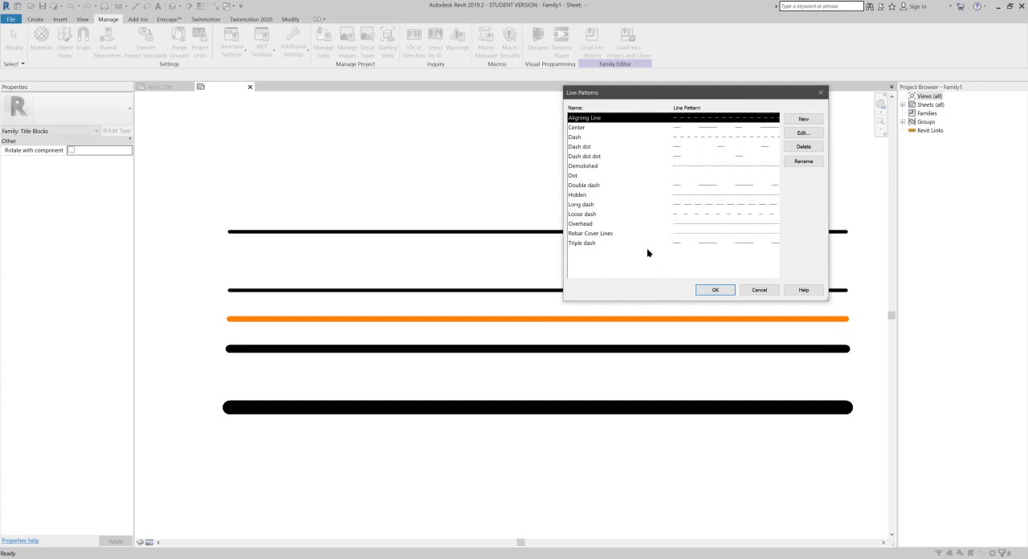
click(809, 118)
click(884, 302)
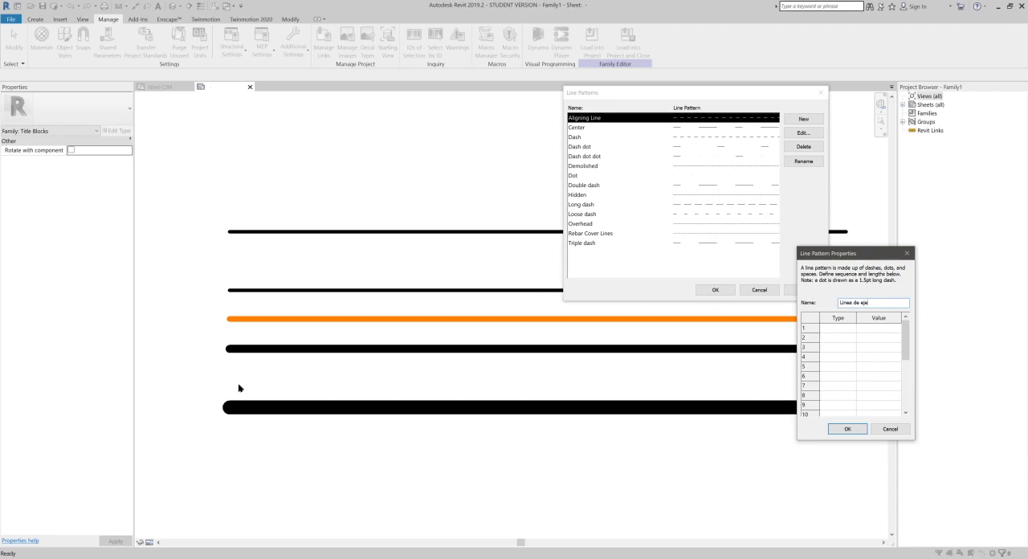
- Switch to Paint and draw a near-vertical black brush stroke down the canvas as the starting edge of a pattern diagram
key(super)
text(pai)
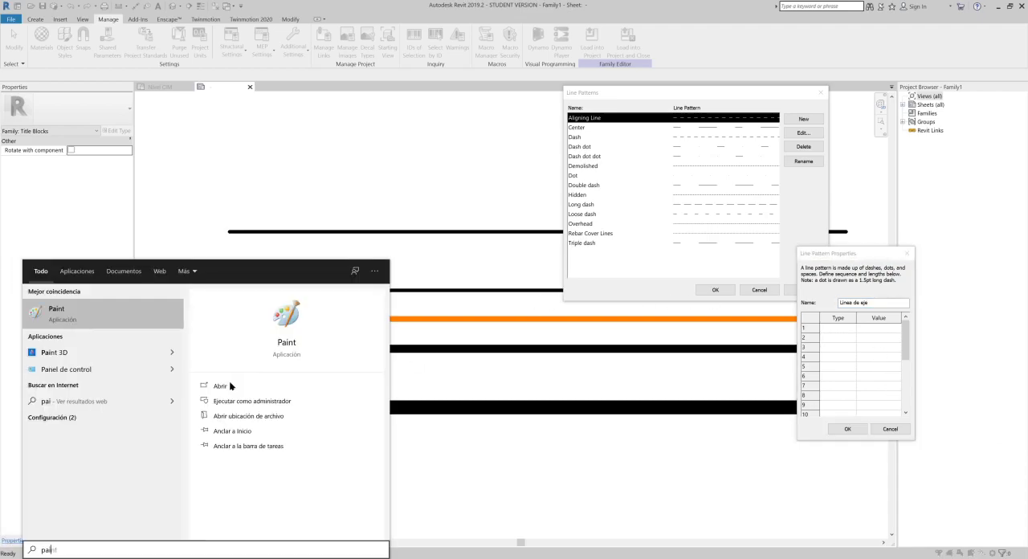
click(231, 386)
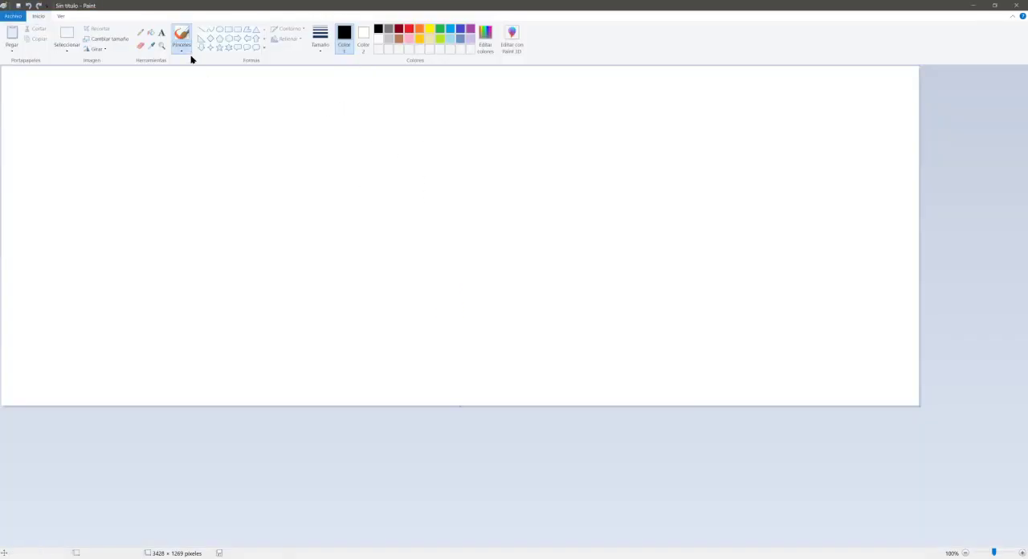
click(182, 47)
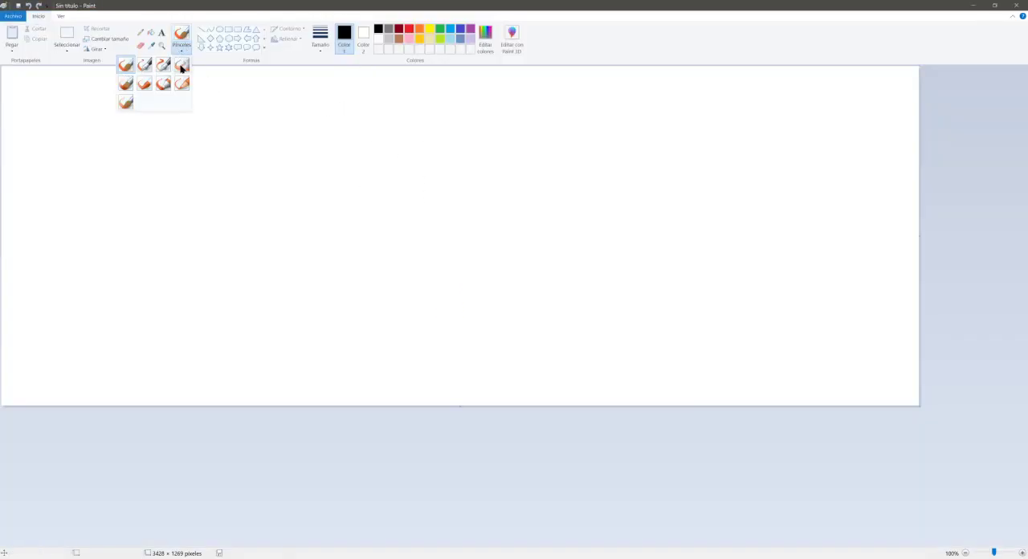
click(163, 84)
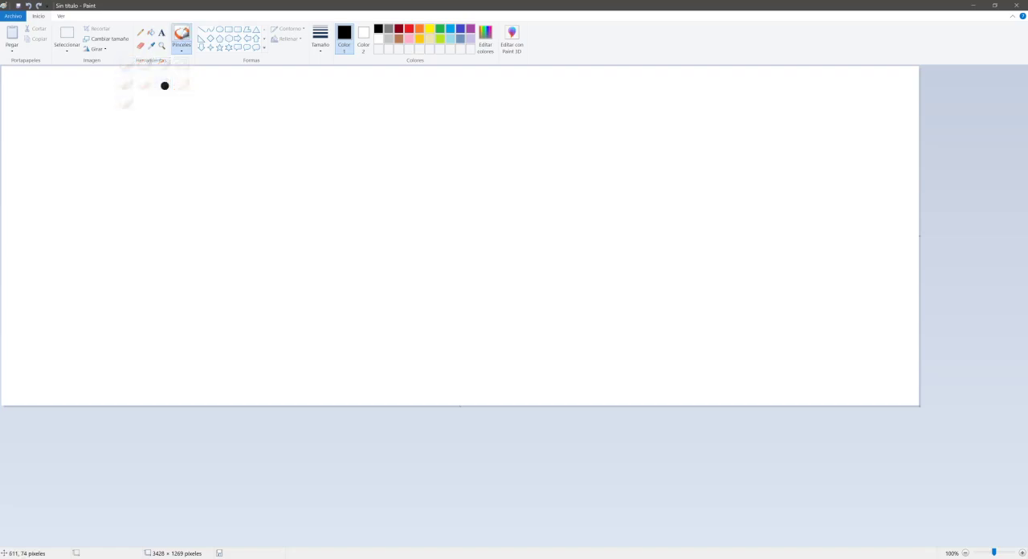
drag(164, 90, 137, 400)
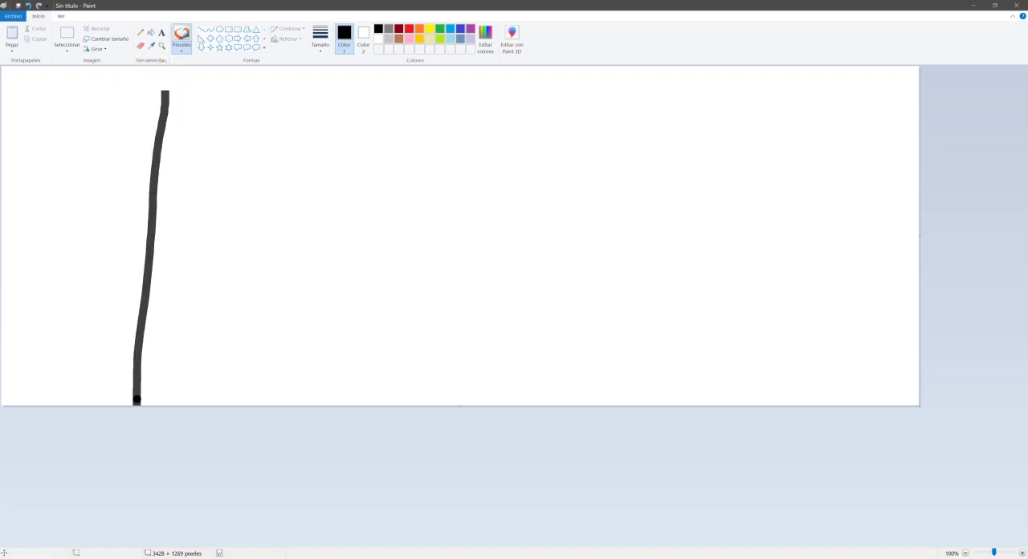
- Paint a yellow horizontal pattern from the black stroke: a long dash, a short mark and a second long dash, separated by gaps
click(429, 28)
drag(157, 221, 467, 228)
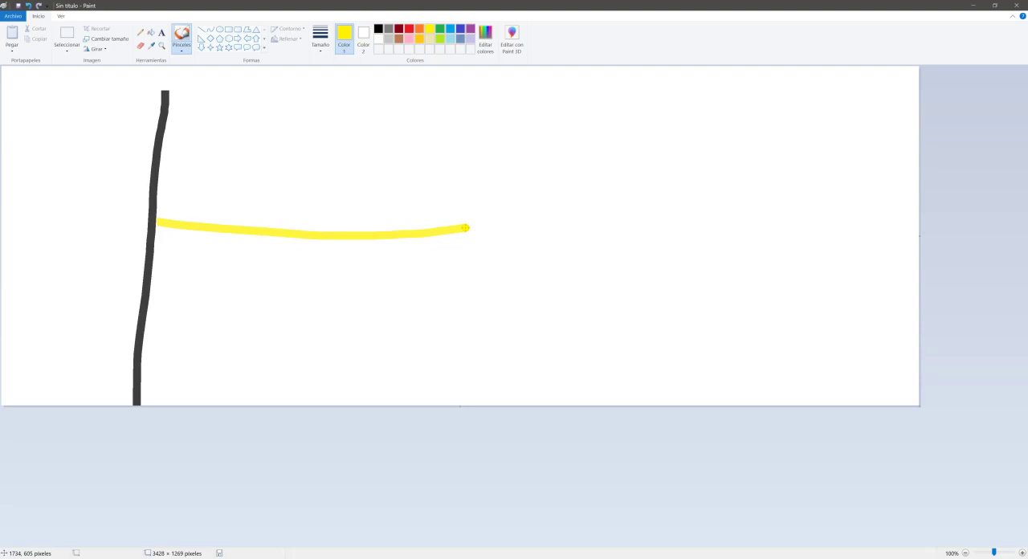
drag(577, 229, 634, 228)
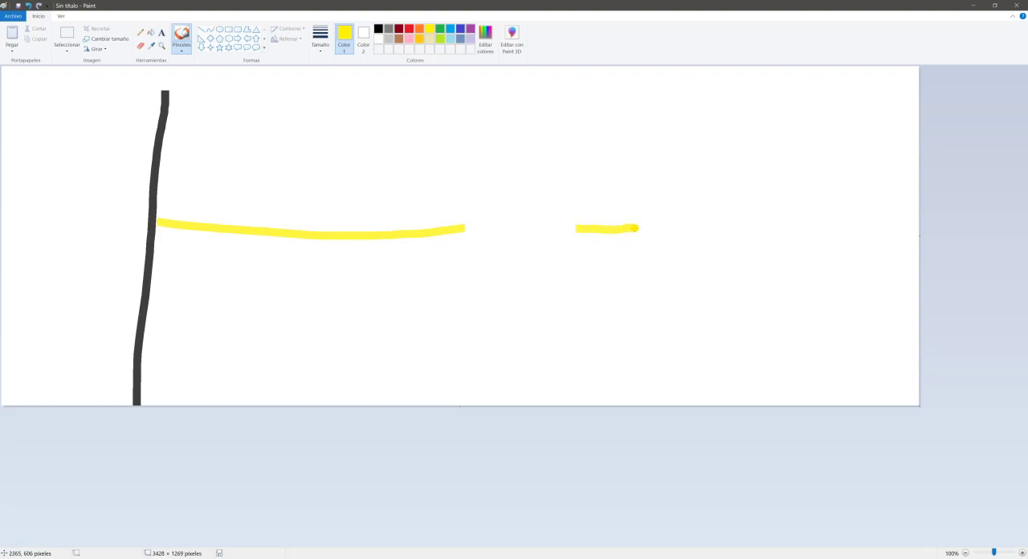
drag(725, 232, 920, 237)
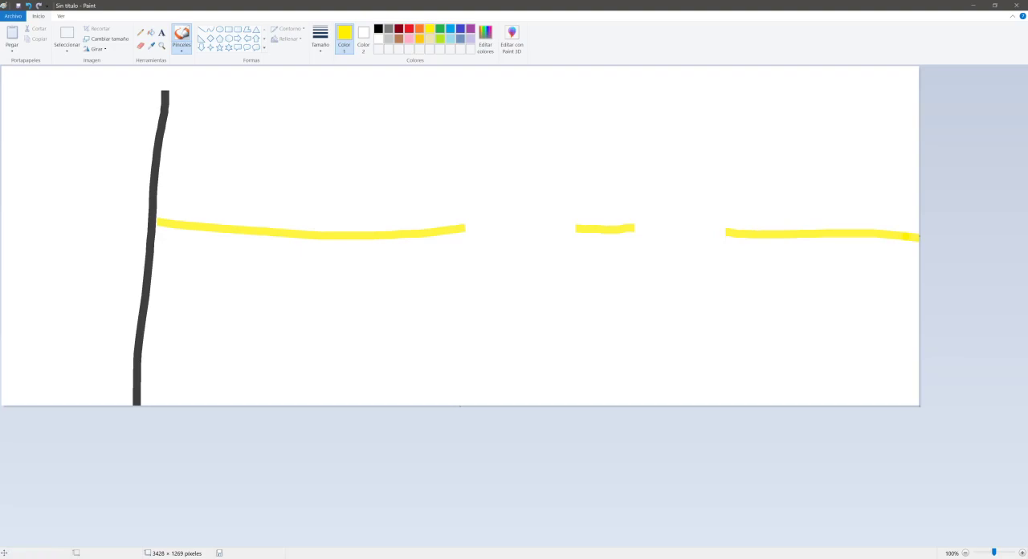
- Draw red vertical boundary strokes at the ends of the first yellow dash, both ends of the short mark and the second dash's start
click(409, 29)
mouse_move(175, 92)
mouse_down()
mouse_move(169, 400)
mouse_move(175, 83)
mouse_up()
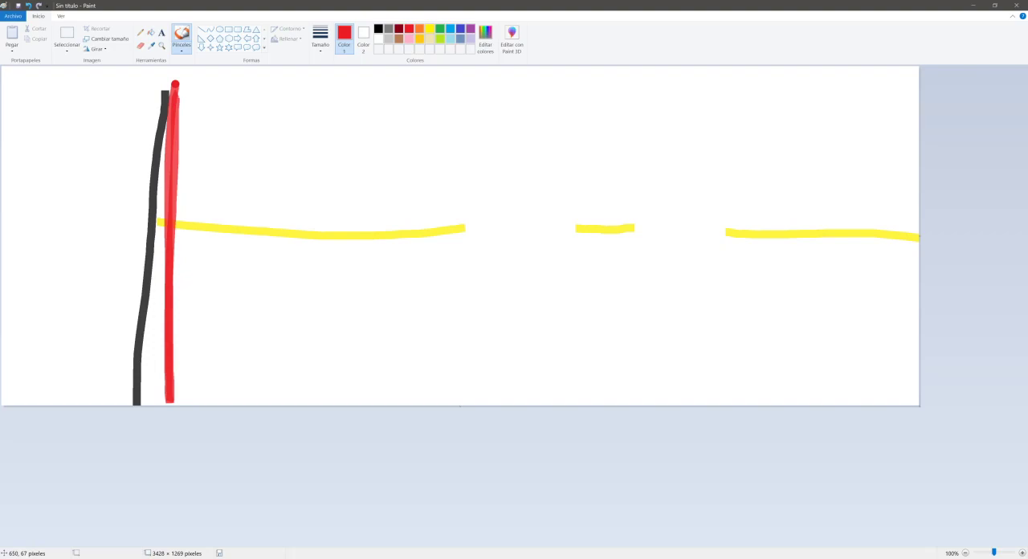
mouse_move(727, 103)
mouse_down()
mouse_move(727, 300)
mouse_move(710, 104)
mouse_up()
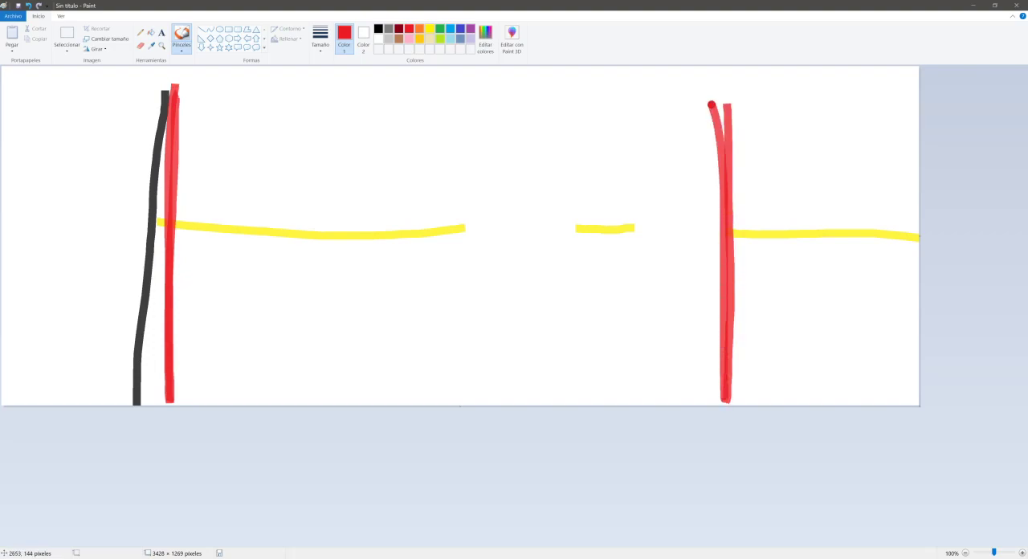
drag(457, 111, 460, 263)
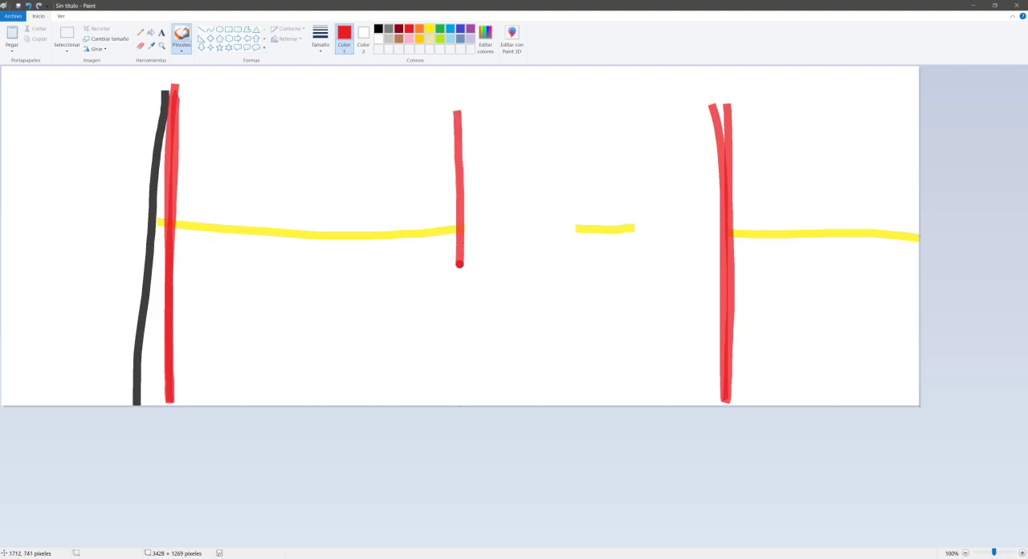
drag(576, 118, 572, 282)
drag(641, 125, 639, 282)
- Draw a red horizontal dimension line above the yellow pattern, with a diagonal tick at each vertical boundary
drag(118, 151, 851, 170)
drag(735, 137, 675, 191)
drag(648, 144, 612, 177)
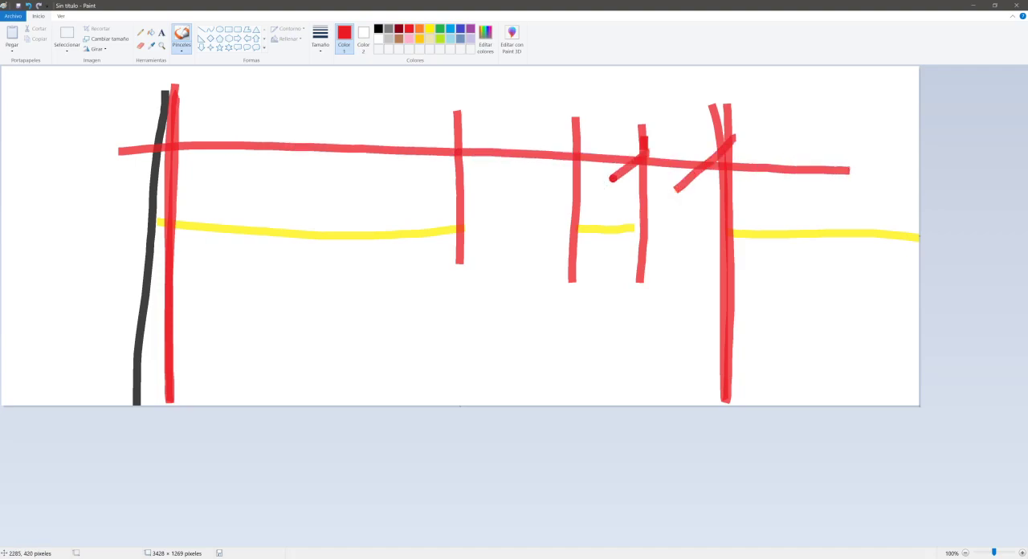
drag(595, 133, 547, 182)
drag(472, 130, 434, 170)
drag(207, 130, 152, 176)
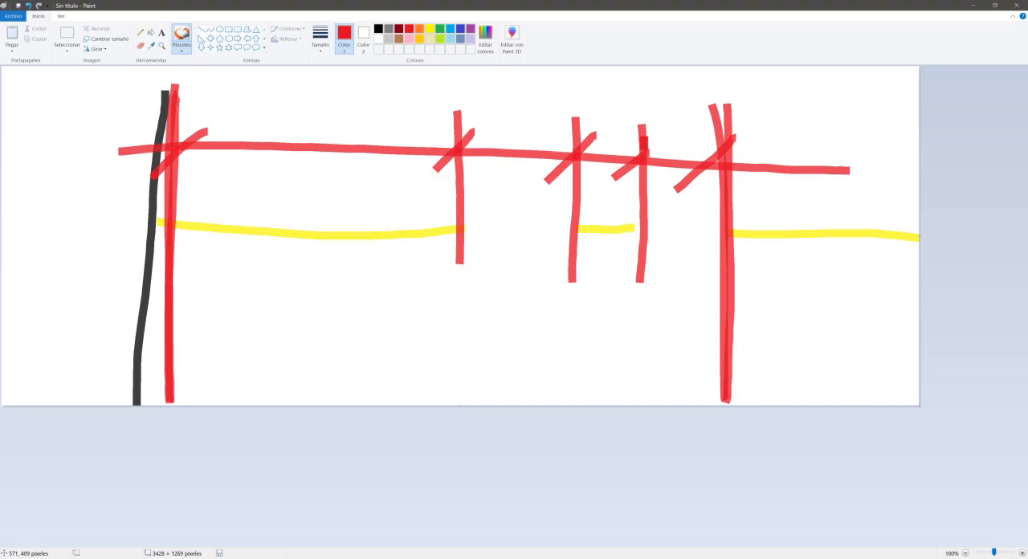
- Label the four dimensioned intervals L, e, P and e in red, and return to Revit
mouse_move(294, 78)
mouse_down()
mouse_move(277, 122)
mouse_move(319, 116)
mouse_up()
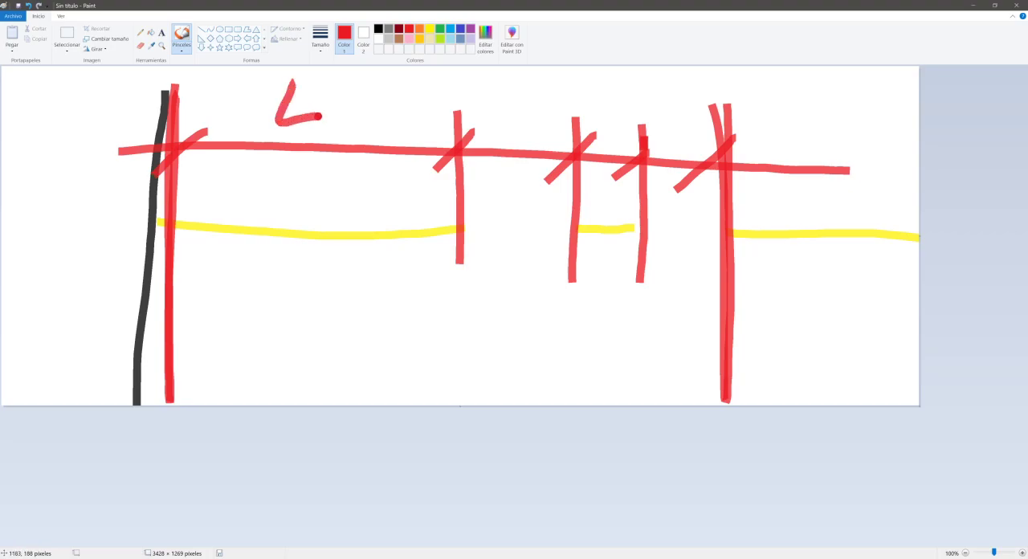
mouse_move(504, 117)
mouse_down()
mouse_move(515, 102)
mouse_move(530, 142)
mouse_up()
drag(602, 91, 604, 125)
drag(590, 90, 603, 108)
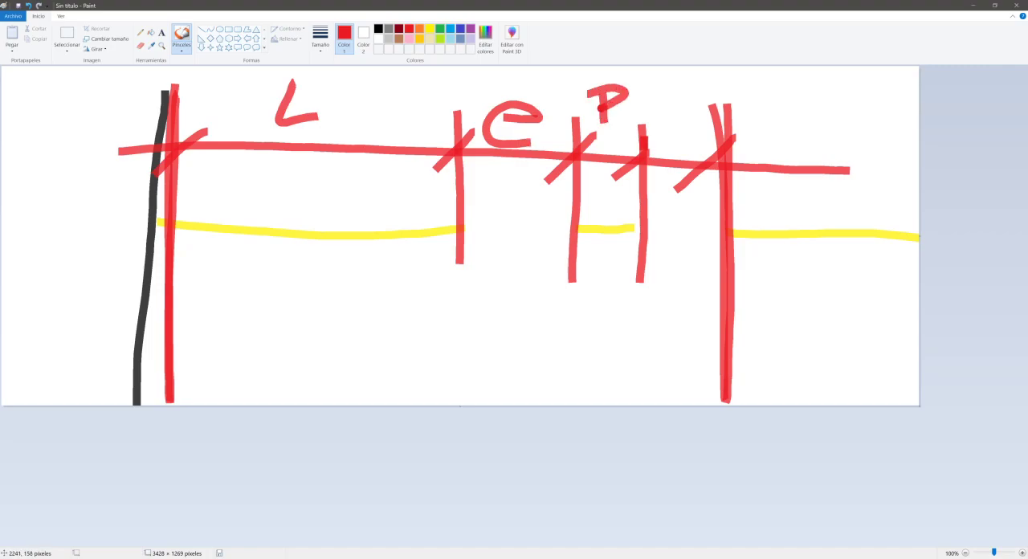
mouse_move(665, 118)
mouse_down()
mouse_move(671, 143)
mouse_move(691, 140)
mouse_up()
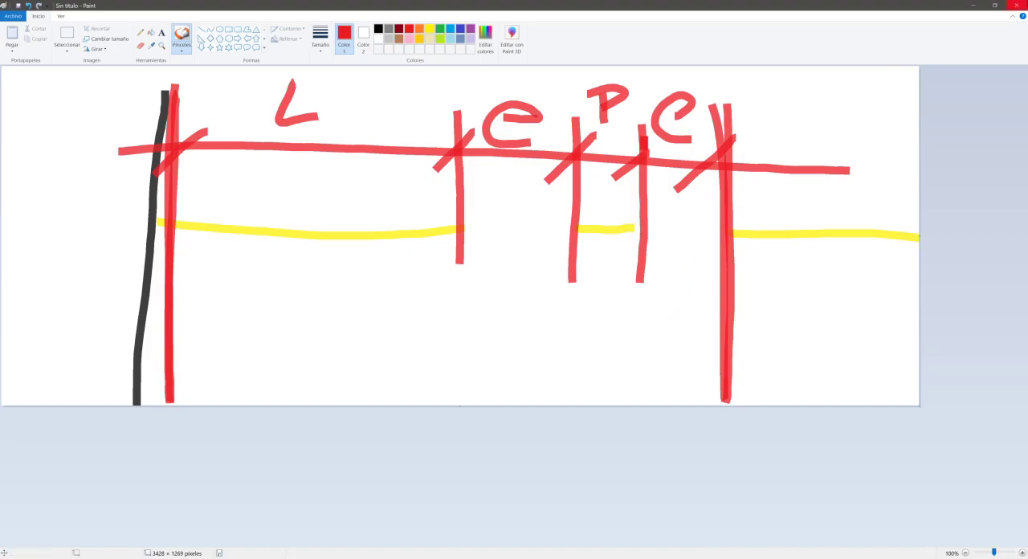
click(975, 5)
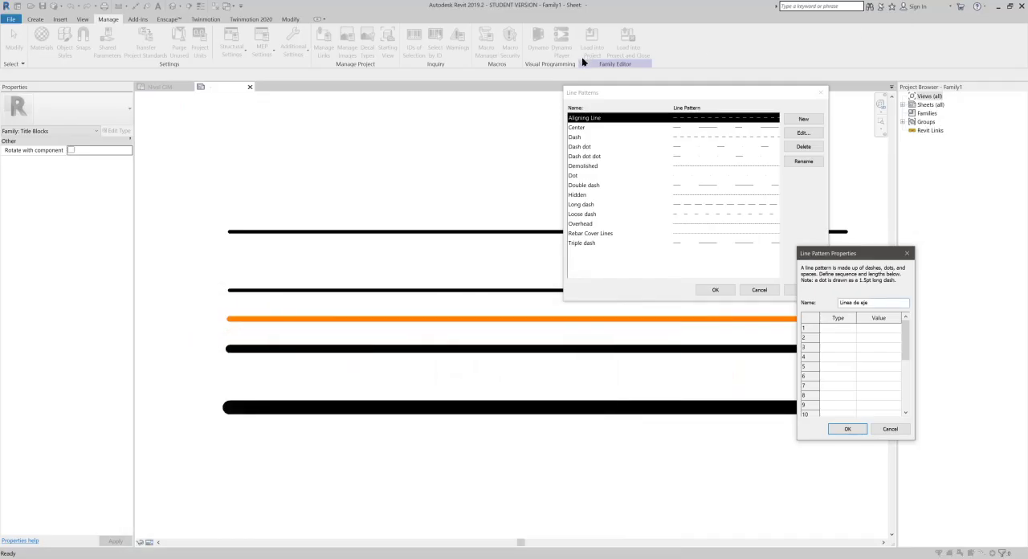
- Define the first two segments of the Linea de eje pattern as a 12 mm Dash and a 4 mm Space
click(838, 329)
click(851, 327)
click(835, 338)
click(890, 327)
click(852, 337)
click(845, 351)
click(878, 340)
text(4)
- Set the pattern's third segment to Dot and try to give it a value of 2
click(848, 348)
click(877, 348)
text(2)
click(890, 375)
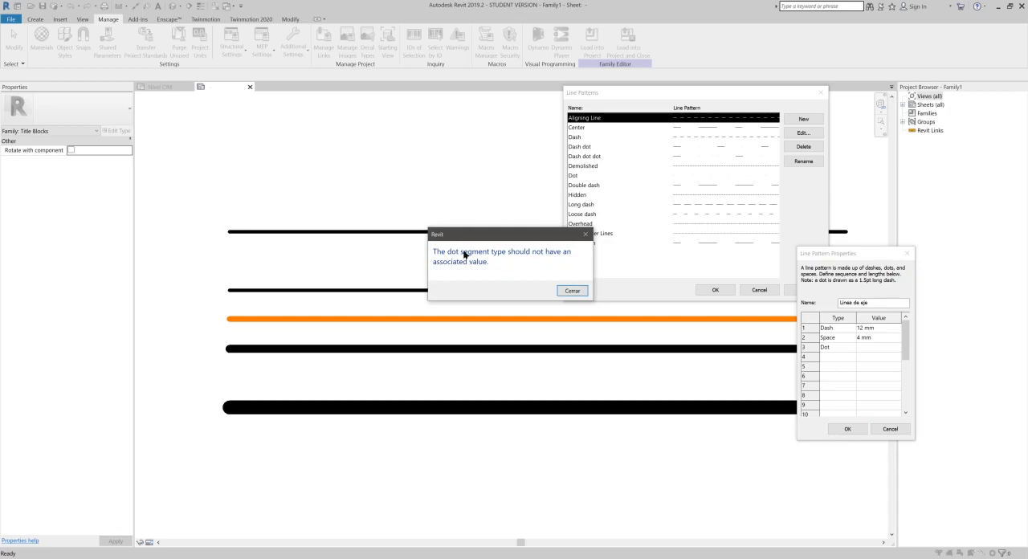
click(571, 291)
- Add a 4 mm Space as the fourth segment, compare with the Paint diagram, and save the Linea de eje pattern
click(851, 357)
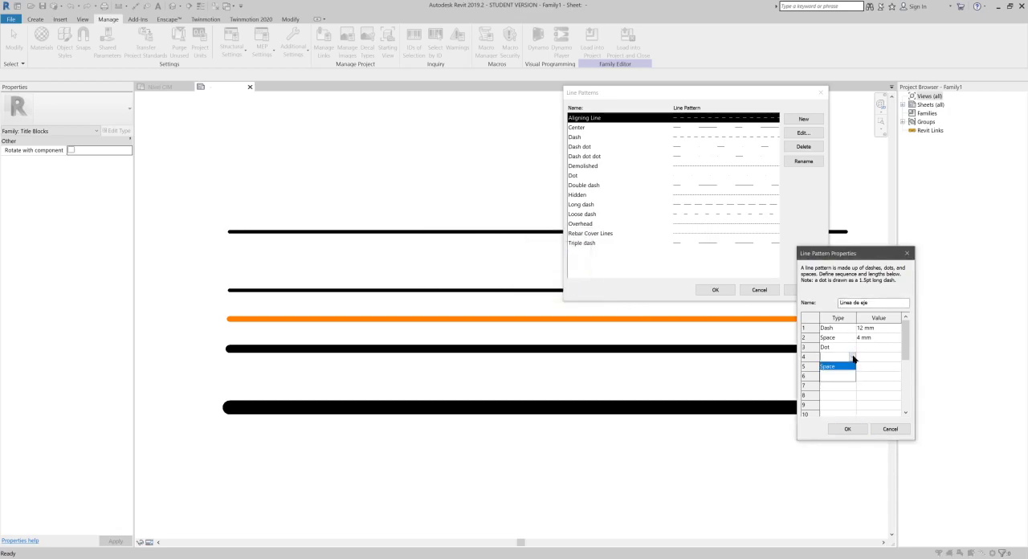
click(832, 367)
click(876, 358)
text(4)
click(876, 367)
key(alt+Tab)
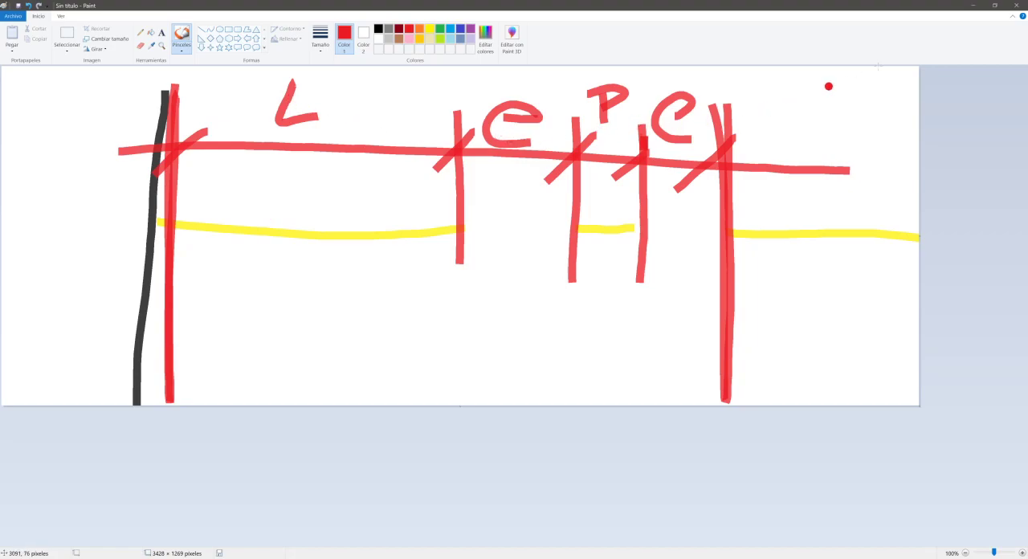
click(971, 6)
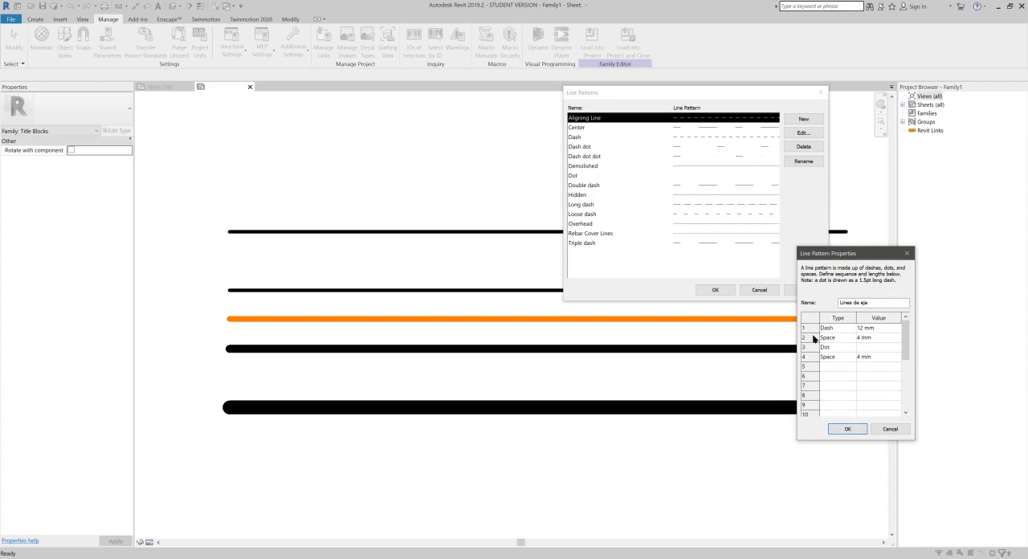
click(845, 430)
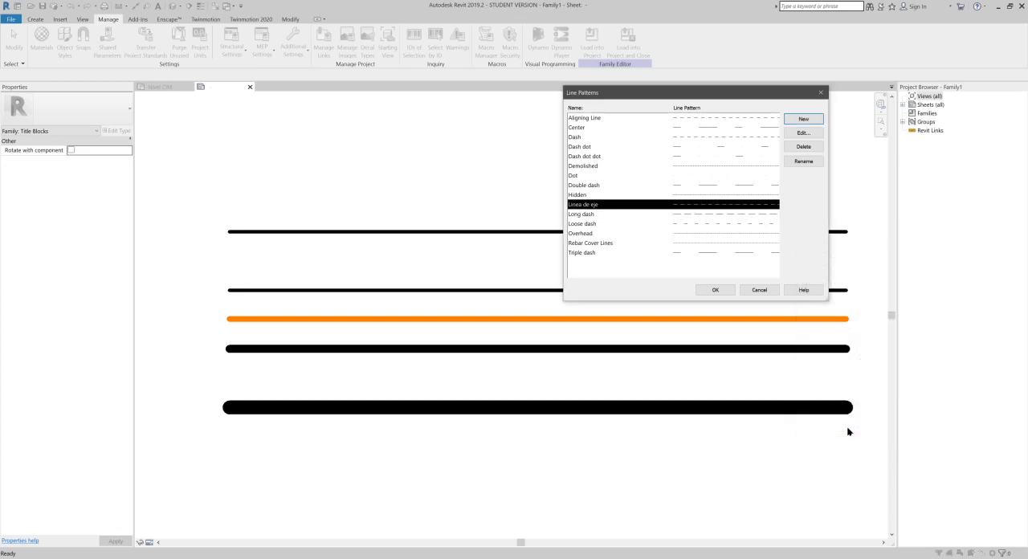
click(714, 291)
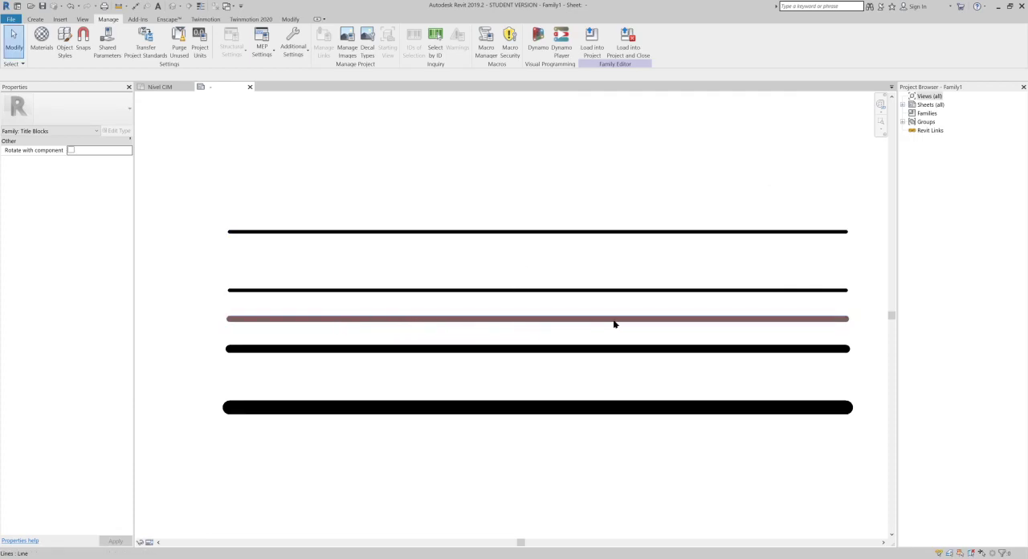
- Set the line pattern of the Linea Pers title block subcategory to Linea de eje
click(692, 321)
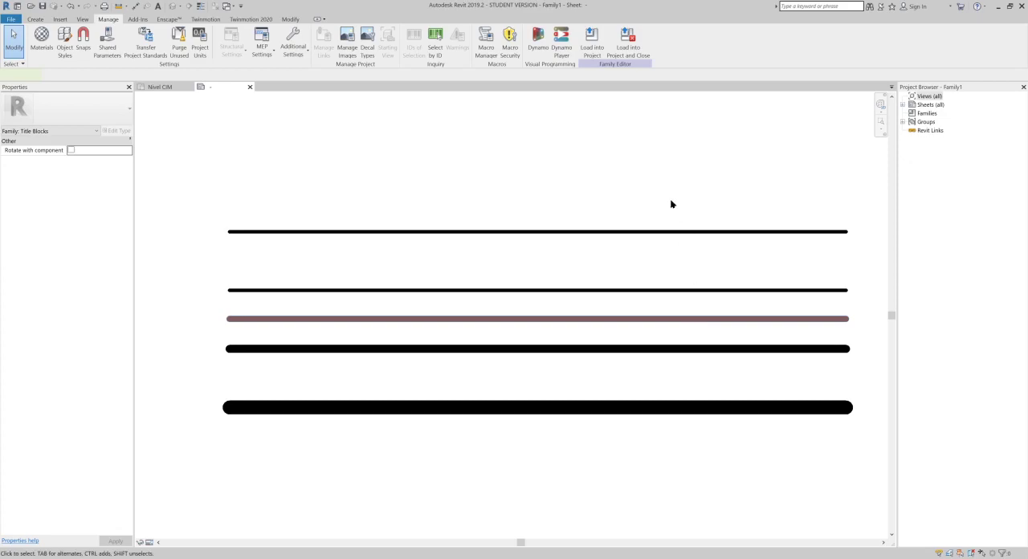
click(612, 157)
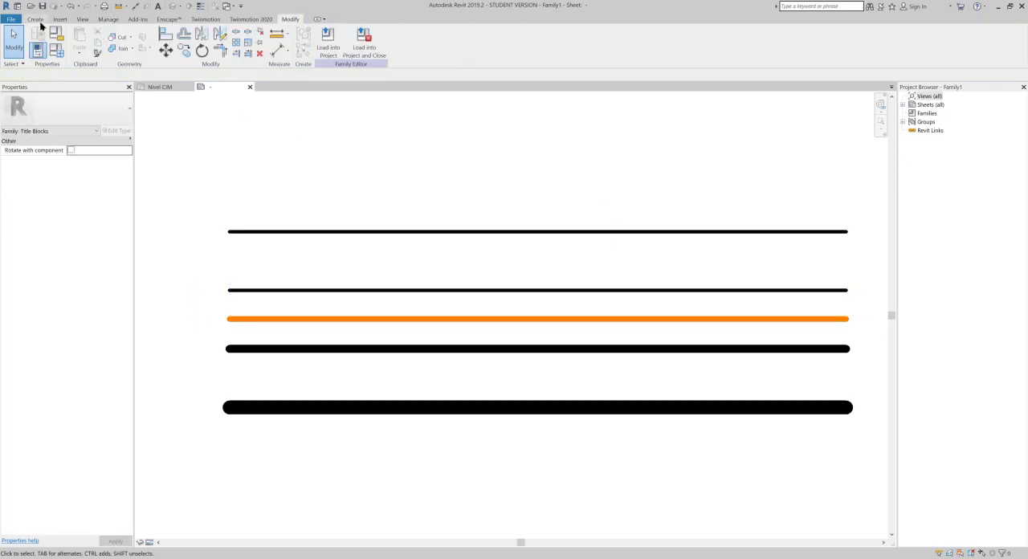
click(109, 20)
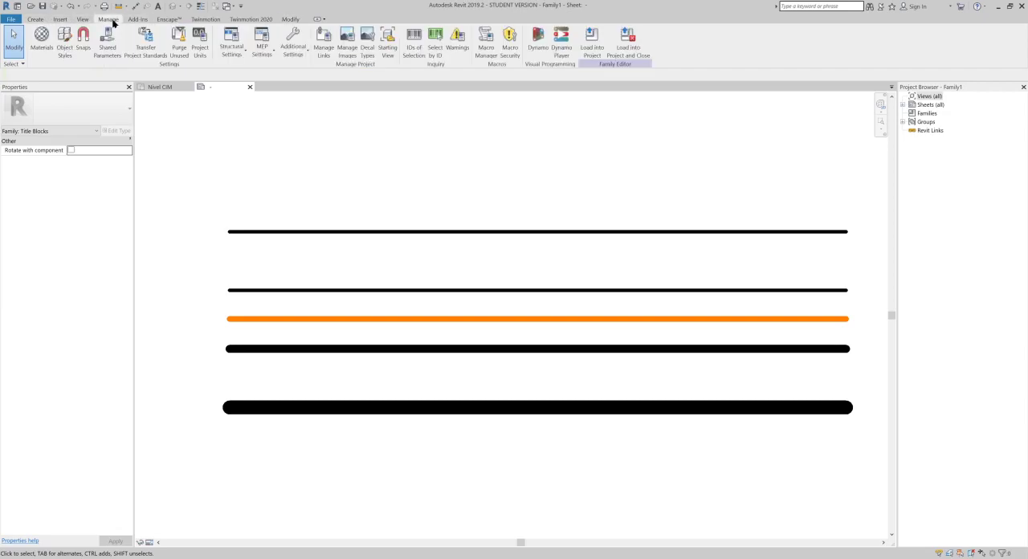
click(64, 41)
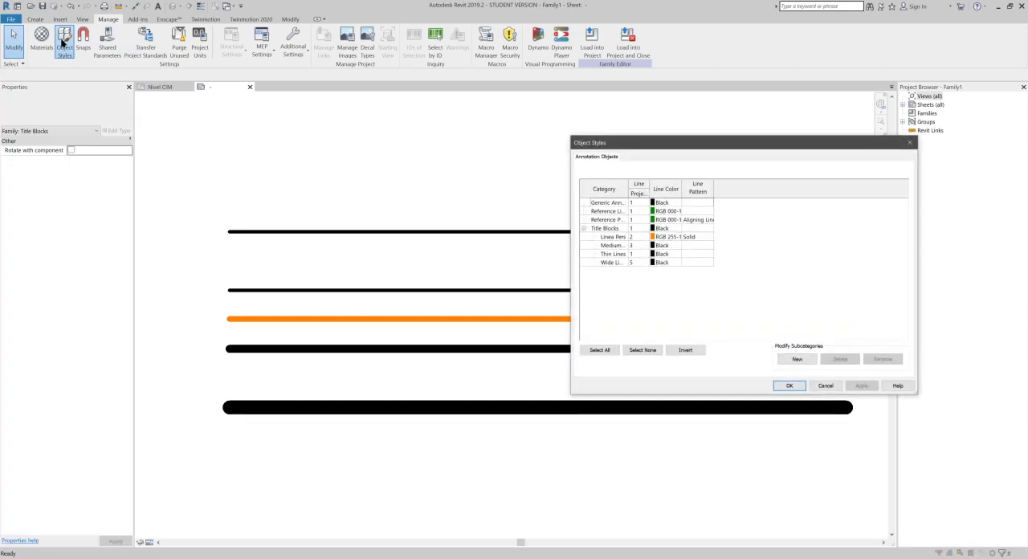
click(616, 237)
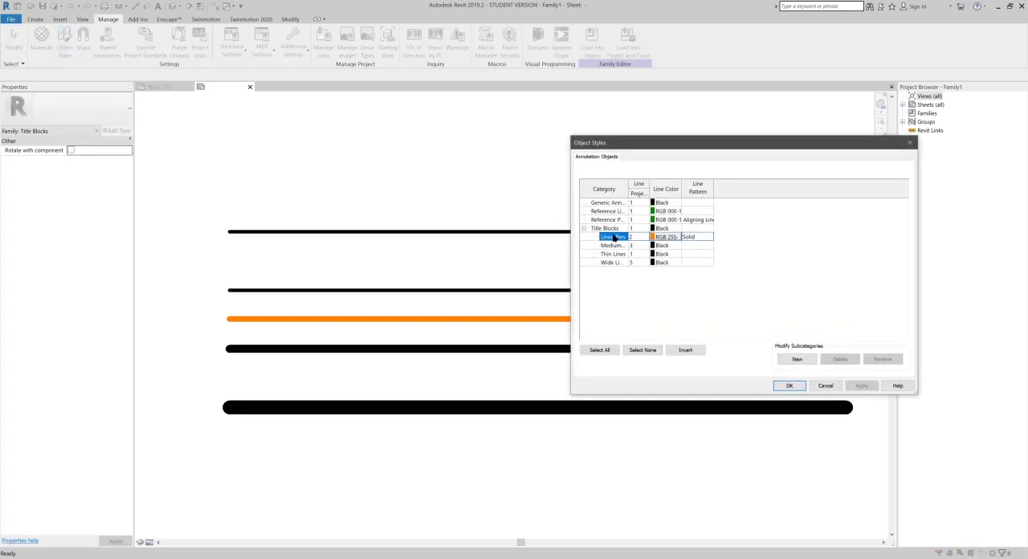
click(699, 241)
click(710, 241)
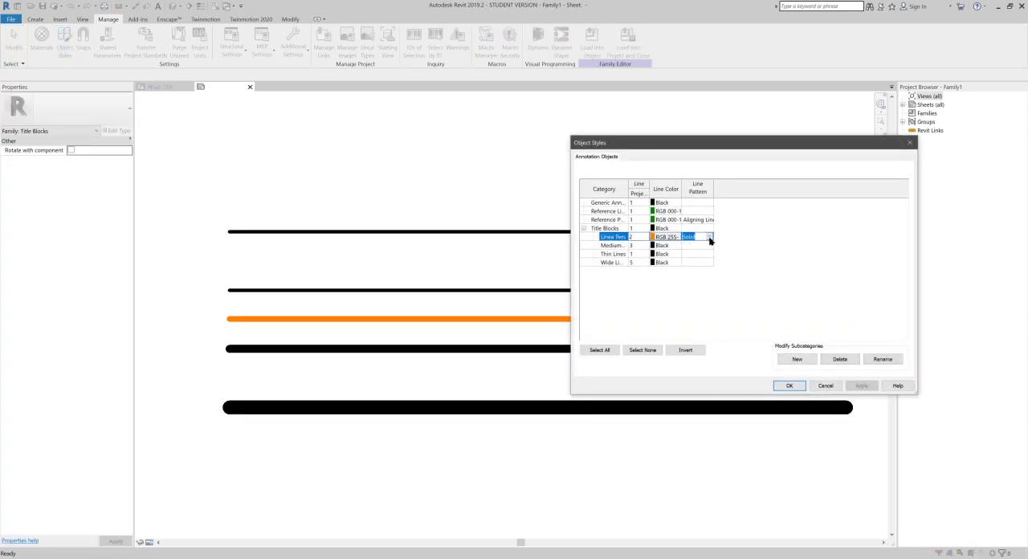
click(710, 240)
scroll(711, 253, up, 3)
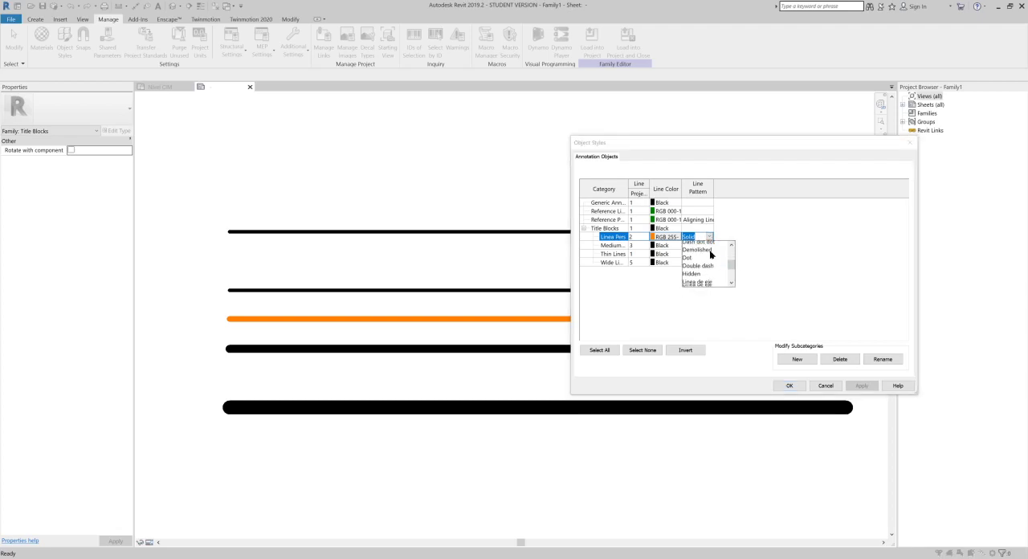
click(708, 277)
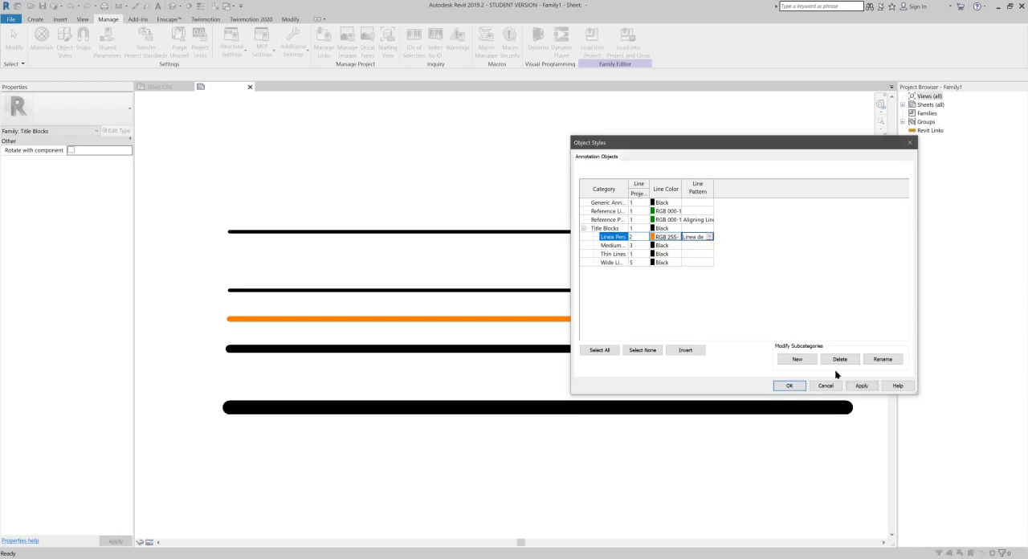
click(779, 387)
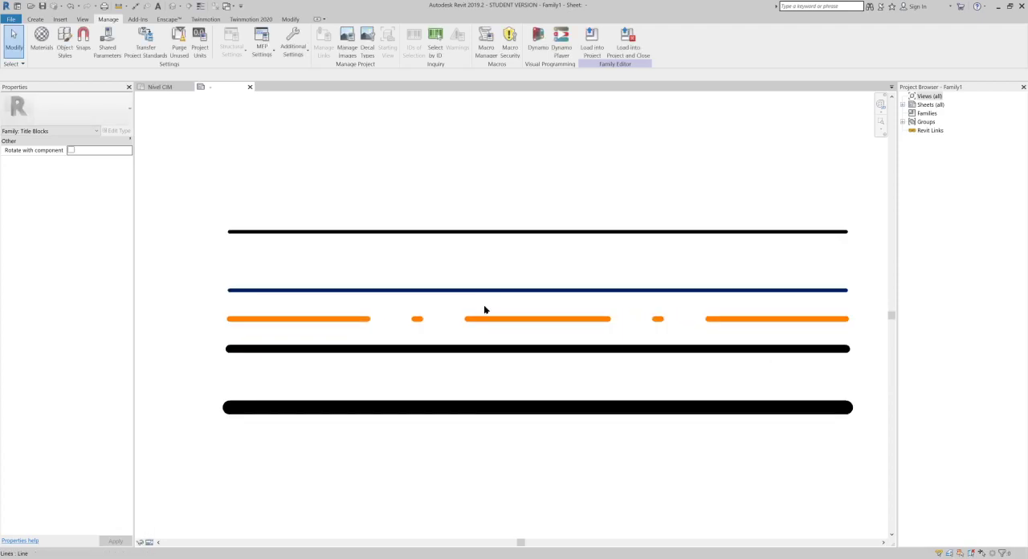
- Move the five sample lines from outside the sheet into the upper part of the title strip, with their ends on the inner frame line
scroll(493, 305, up, 2)
middle_drag(512, 318, 507, 316)
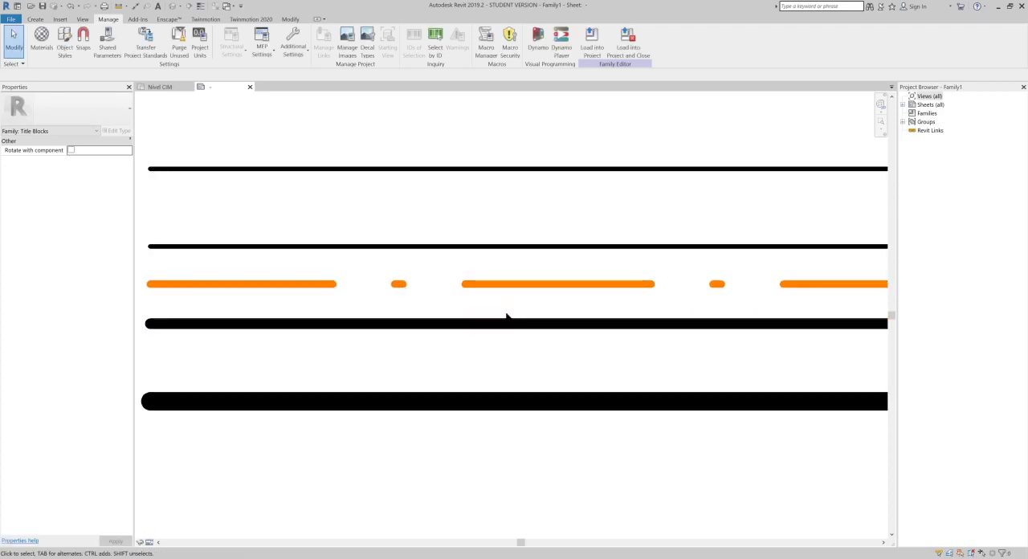
scroll(543, 293, down, 2)
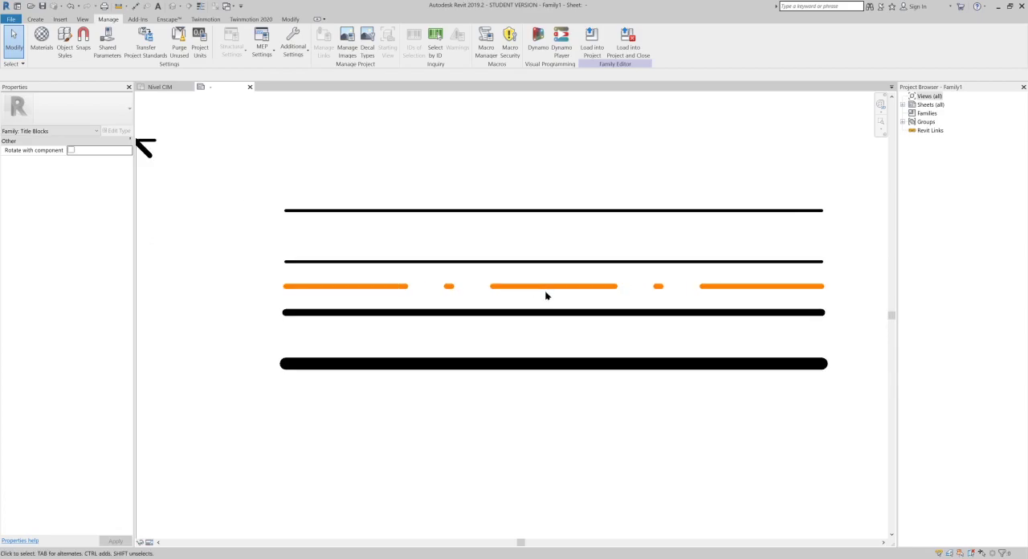
scroll(539, 297, down, 1)
scroll(528, 326, down, 5)
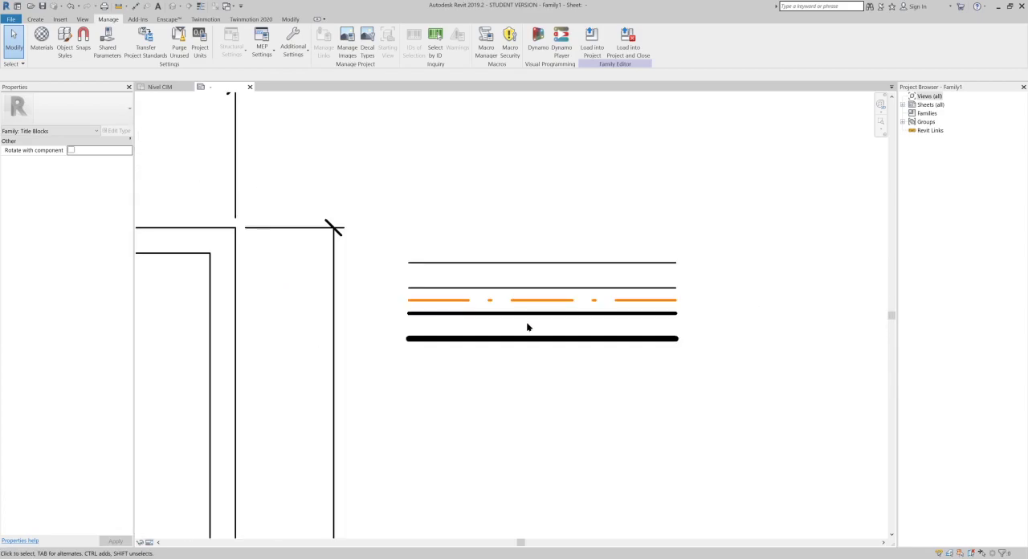
middle_drag(671, 256, 718, 244)
drag(754, 163, 684, 316)
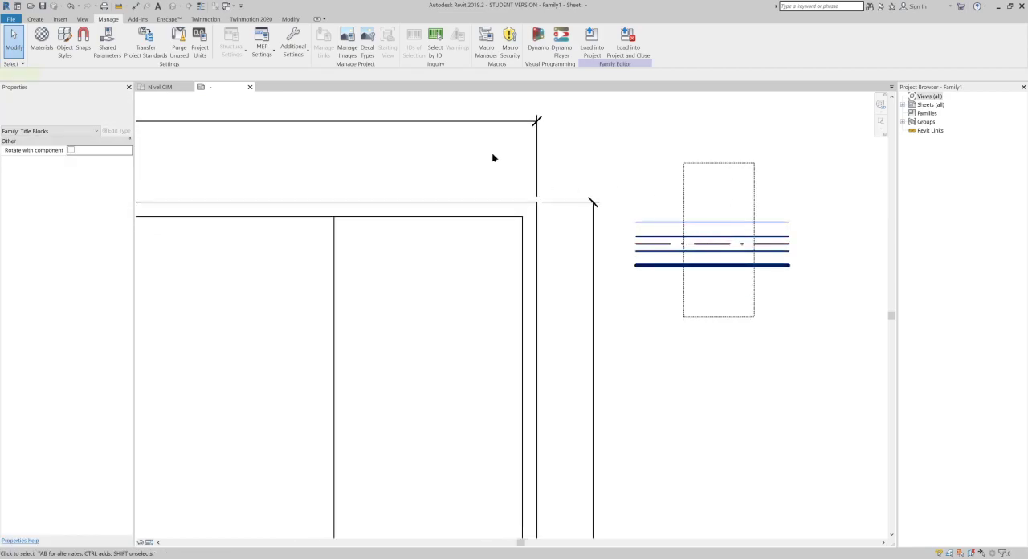
click(185, 50)
click(791, 224)
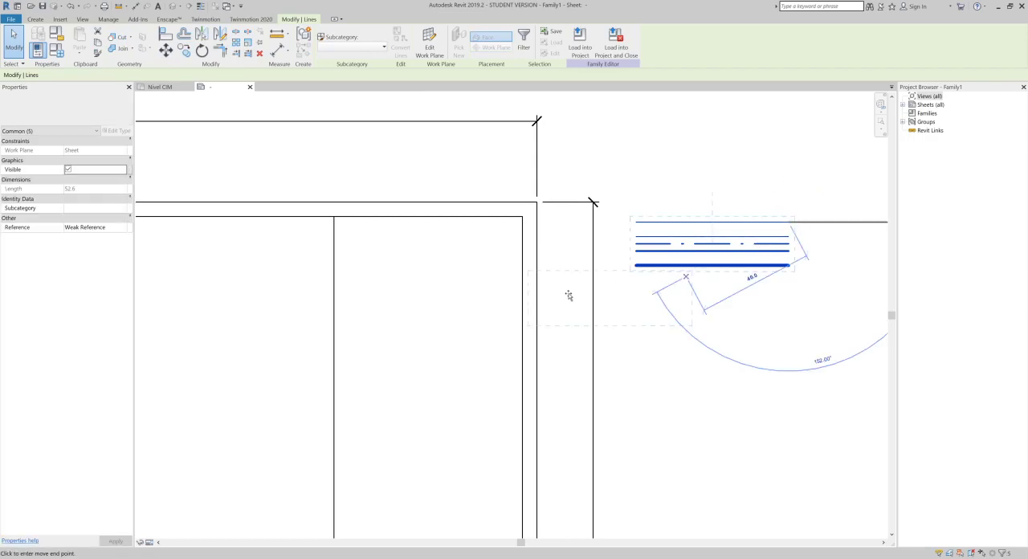
click(521, 319)
click(690, 349)
scroll(383, 329, up, 1)
scroll(382, 444, up, 1)
key(Escape)
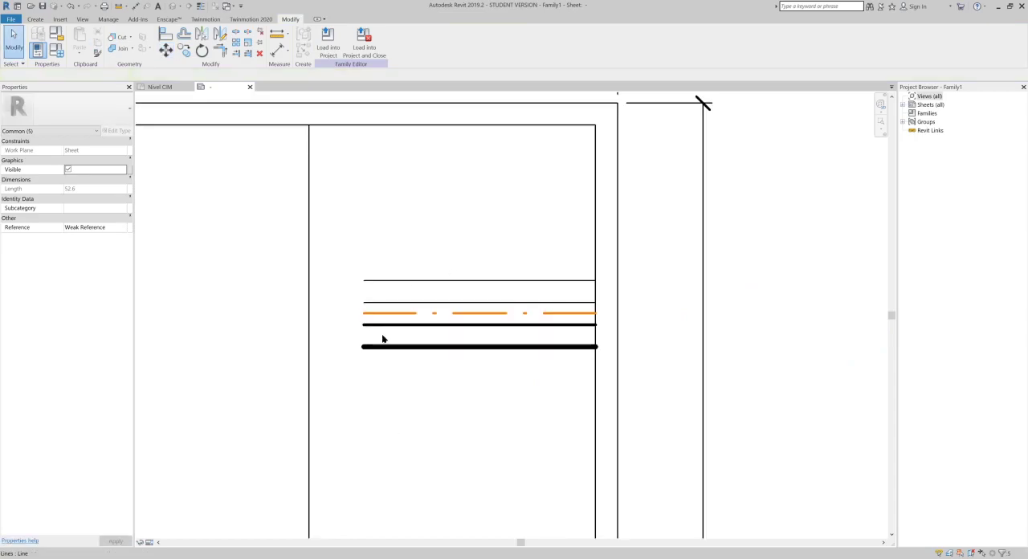
- Draw a horizontal divider across the title strip in the Title Blocks subcategory, about 55 mm below the thickest sample line
scroll(367, 348, down, 1)
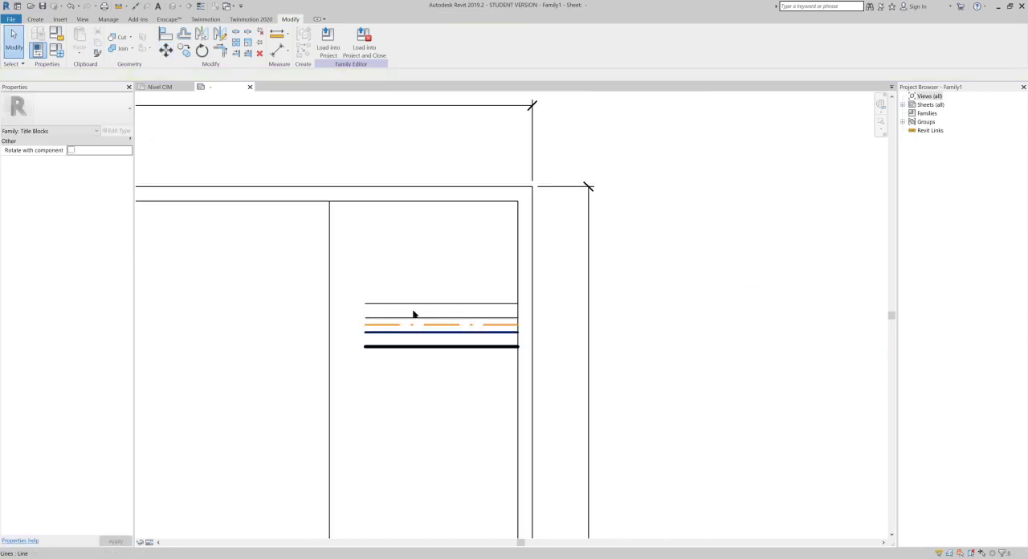
click(444, 305)
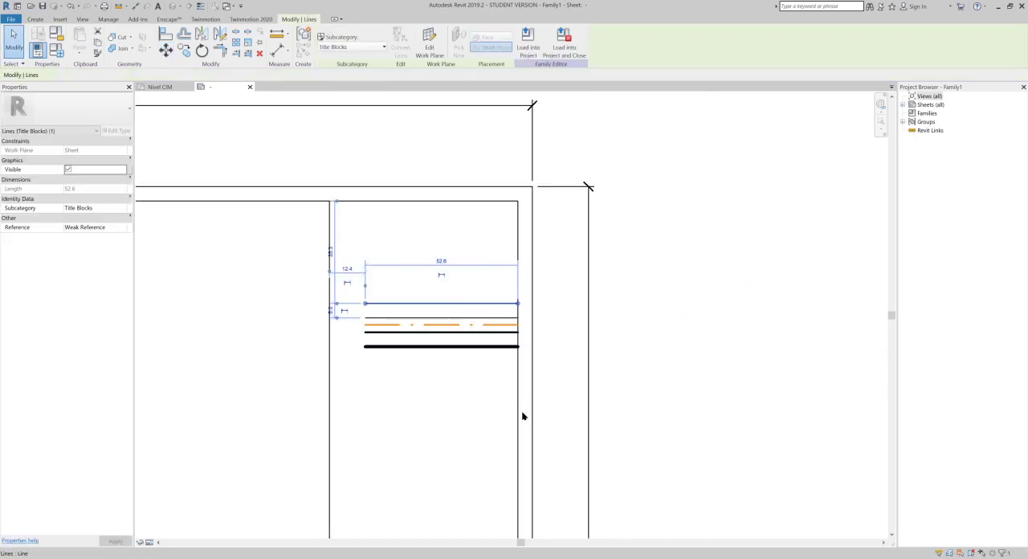
click(35, 19)
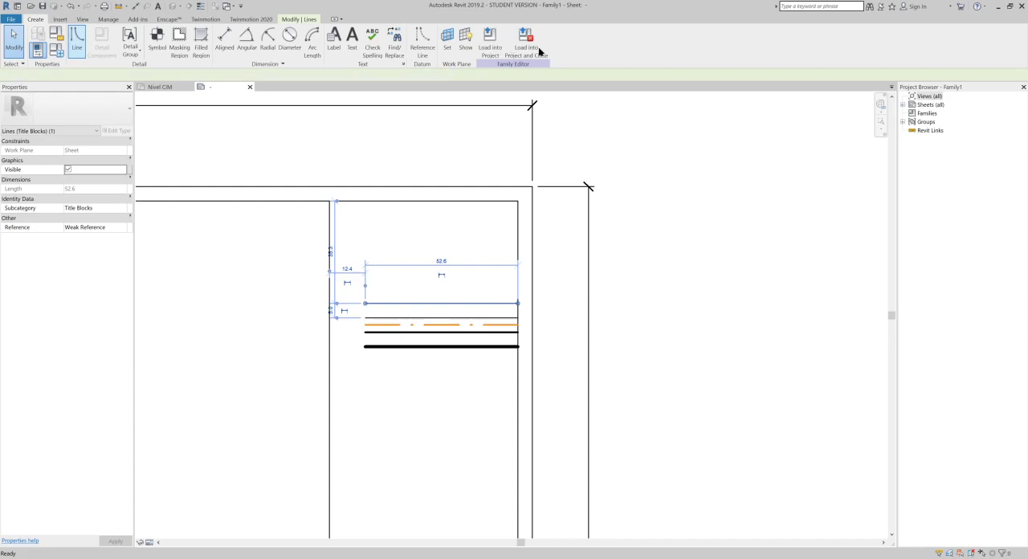
key(l)
key(i)
click(411, 46)
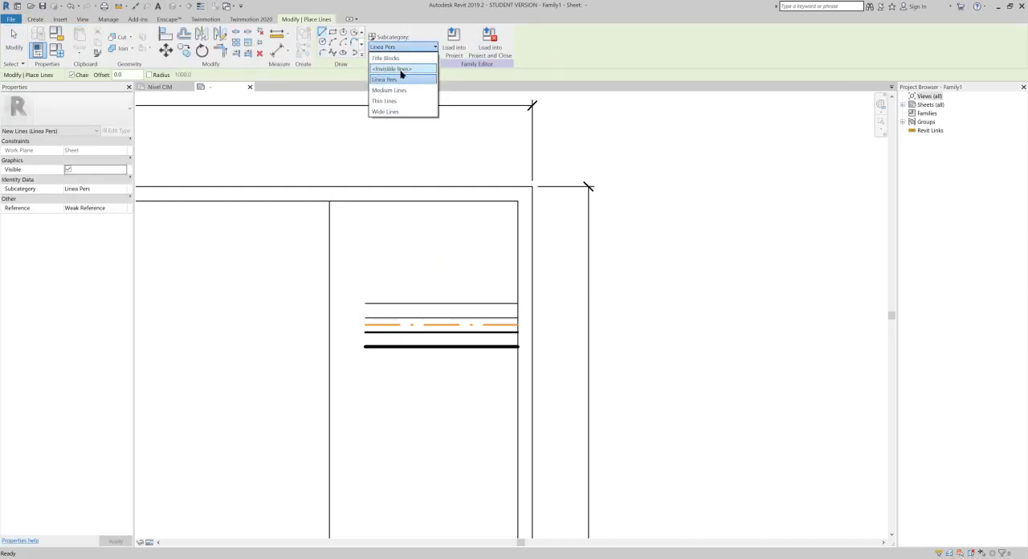
click(402, 59)
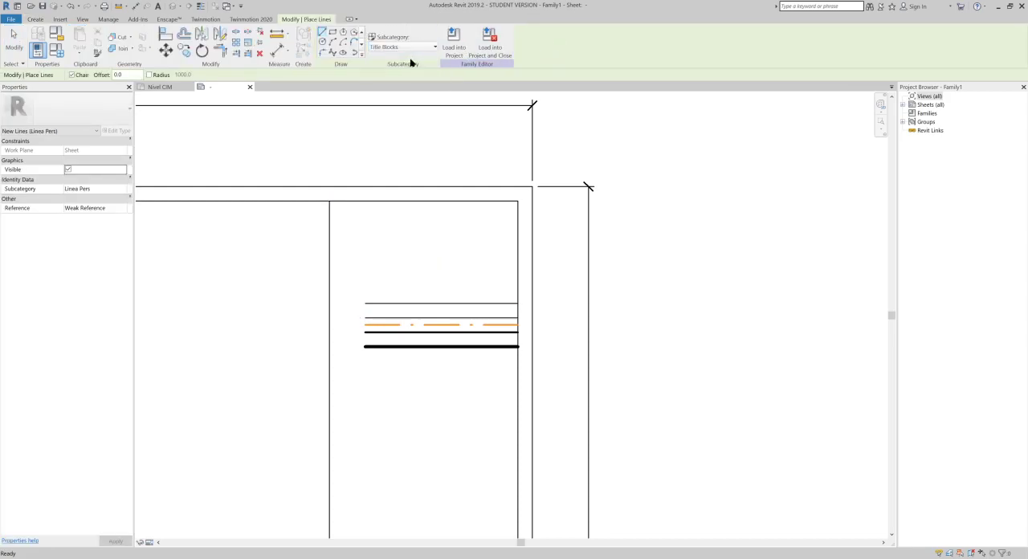
middle_drag(504, 330, 605, 161)
scroll(606, 154, down, 1)
scroll(612, 242, down, 1)
click(613, 274)
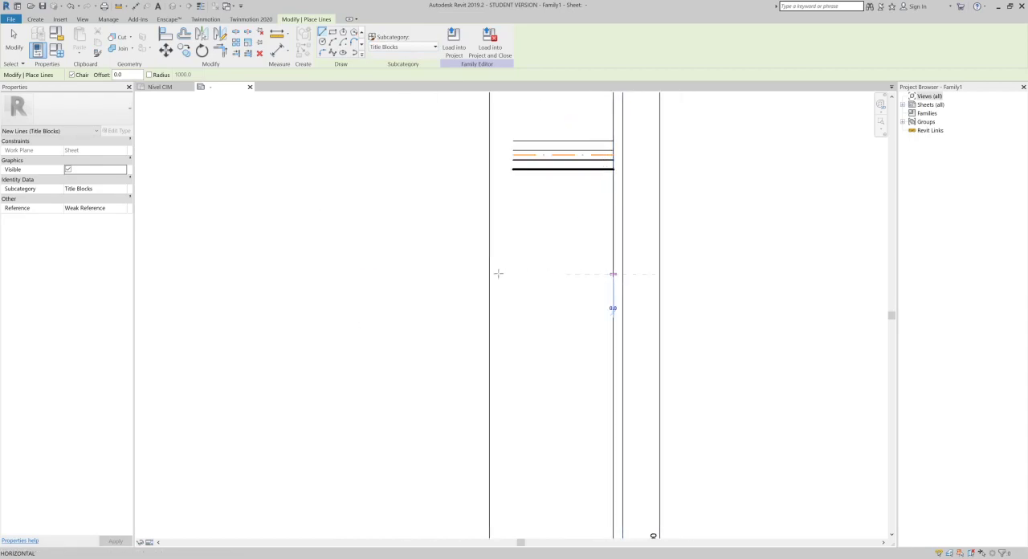
click(487, 274)
key(Escape)
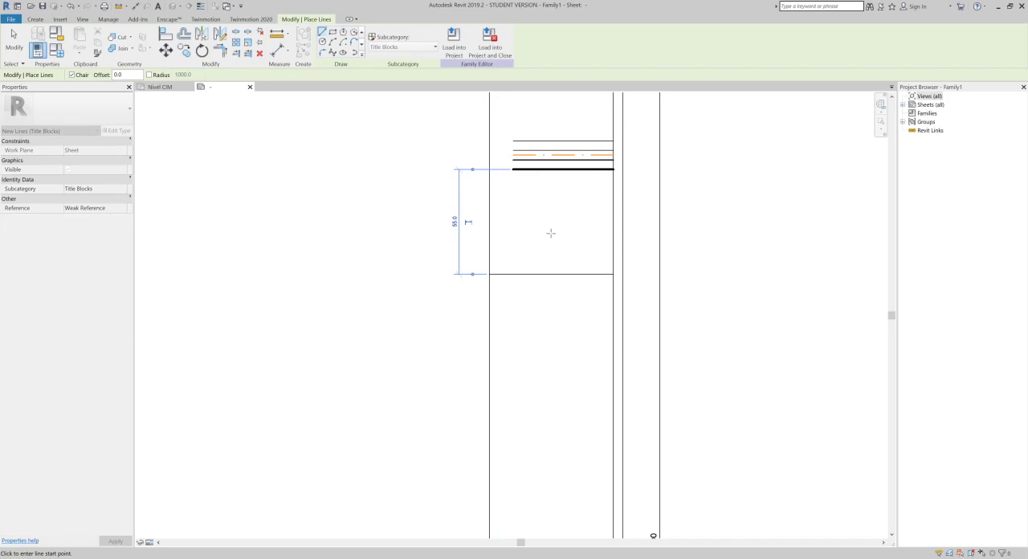
- Draw two more horizontal dividers across the strip below the first one, the lower about 95 mm beneath the upper
click(613, 436)
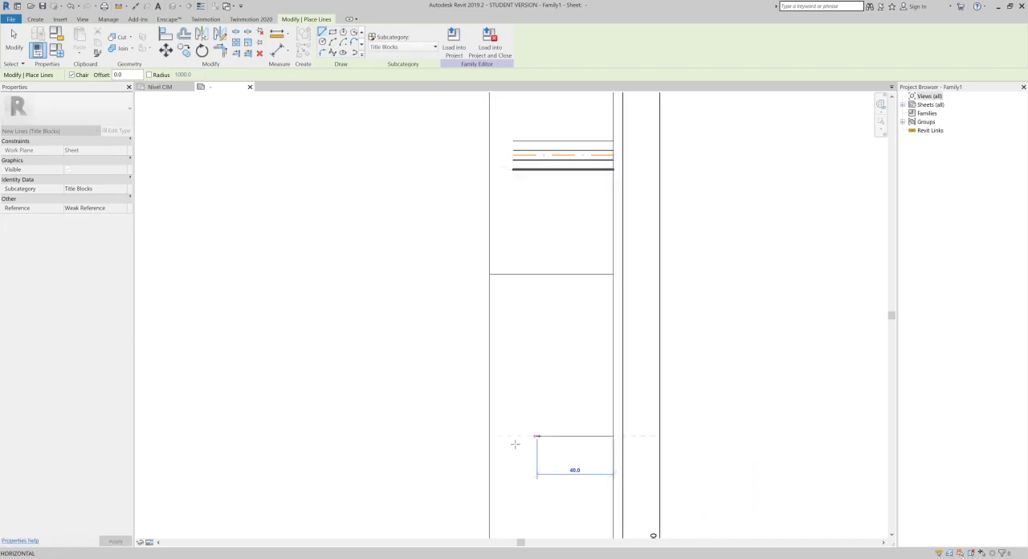
click(489, 436)
middle_drag(550, 413, 587, 115)
key(Escape)
click(651, 317)
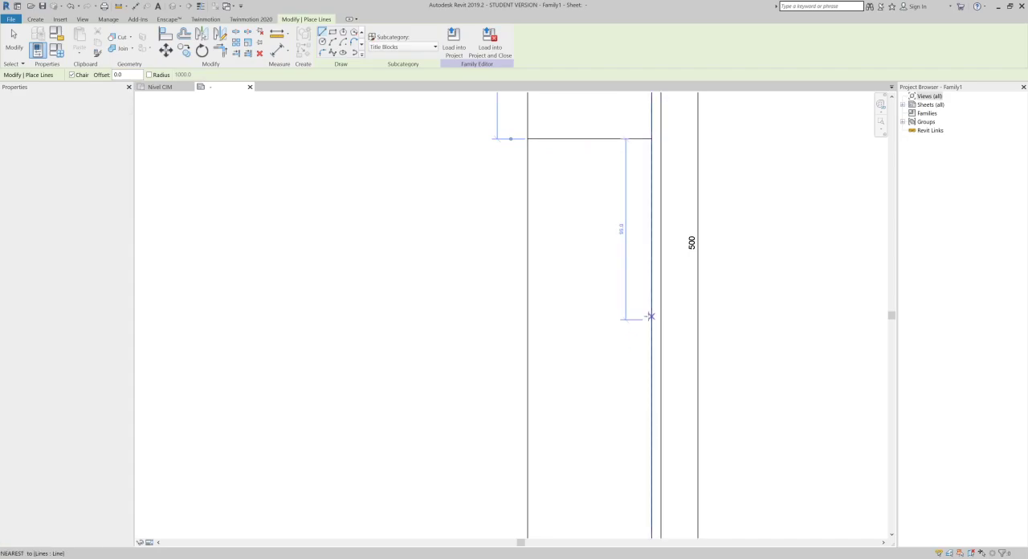
click(528, 319)
middle_drag(569, 394, 571, 305)
- Draw two horizontal dividers near the foot of the title strip, about 70 mm and 35 mm above the lower inner frame line
scroll(594, 382, down, 2)
click(613, 420)
click(544, 420)
key(Escape)
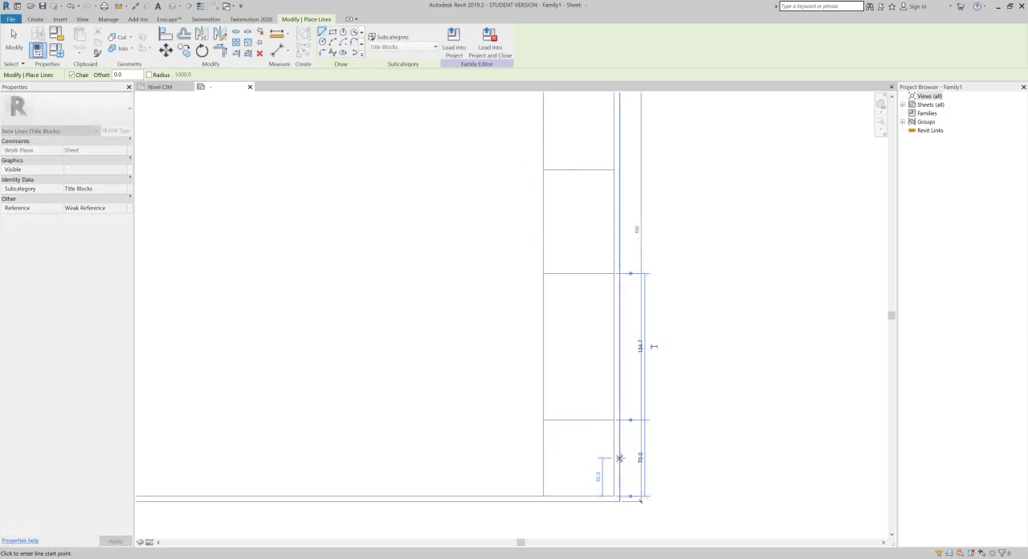
click(615, 458)
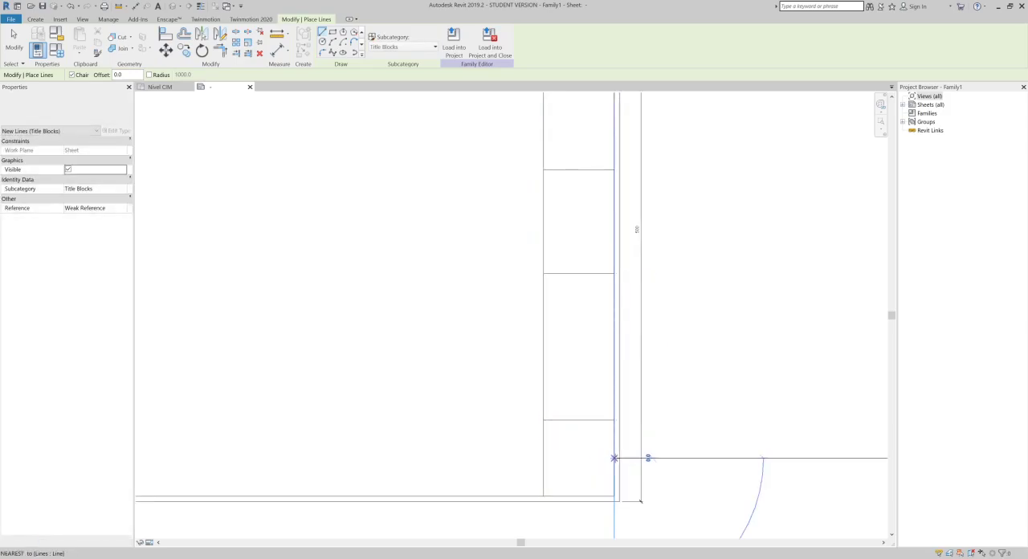
click(543, 458)
key(Escape)
- Draw another horizontal divider across the title strip between the second and third dividers from the top, and finish the Line command
middle_drag(606, 302, 605, 423)
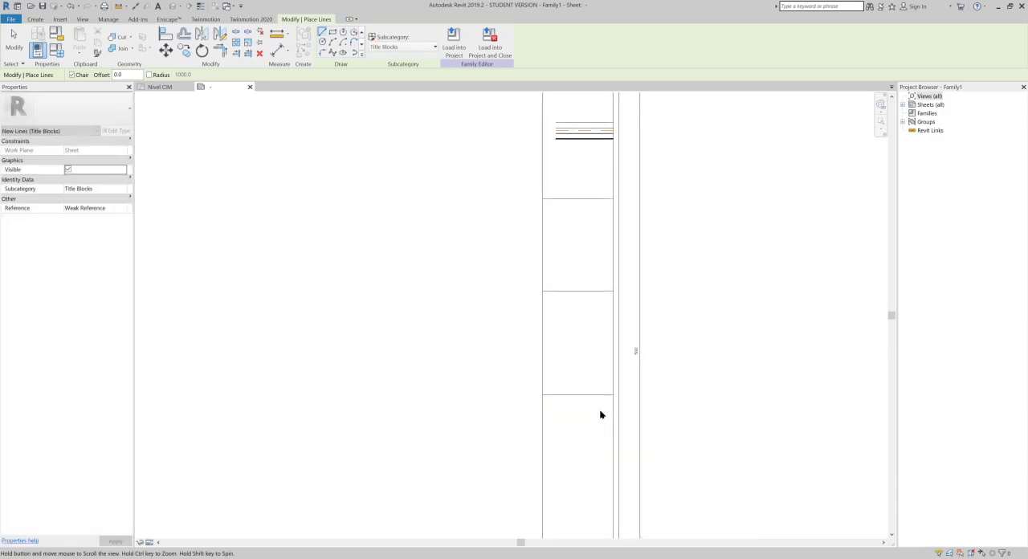
scroll(596, 335, down, 1)
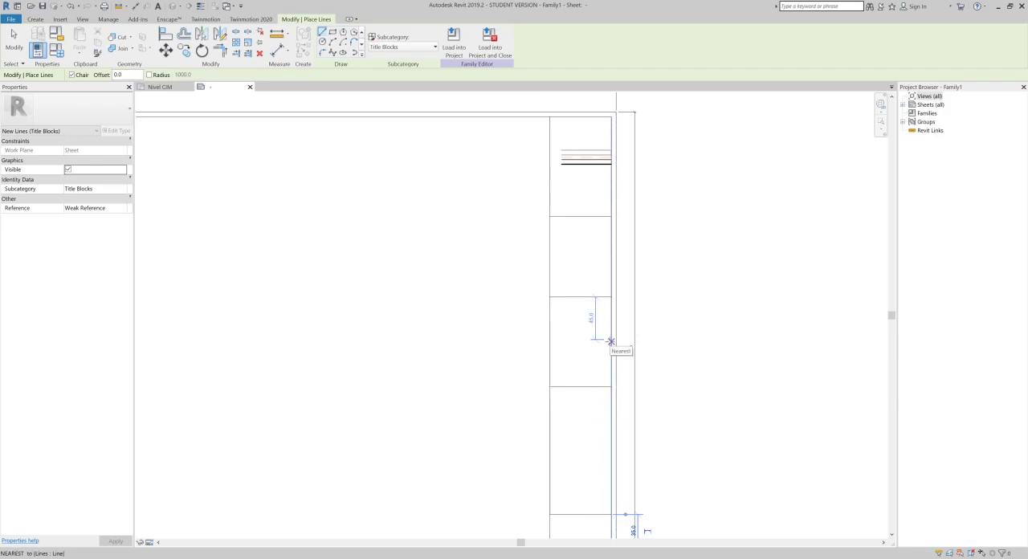
click(632, 349)
click(550, 348)
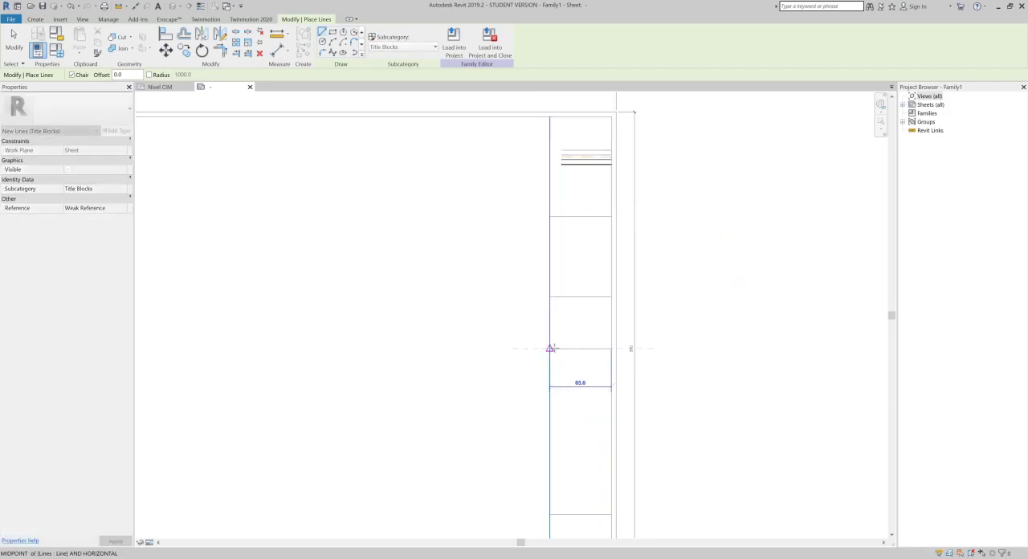
key(Escape)
key(Escape)
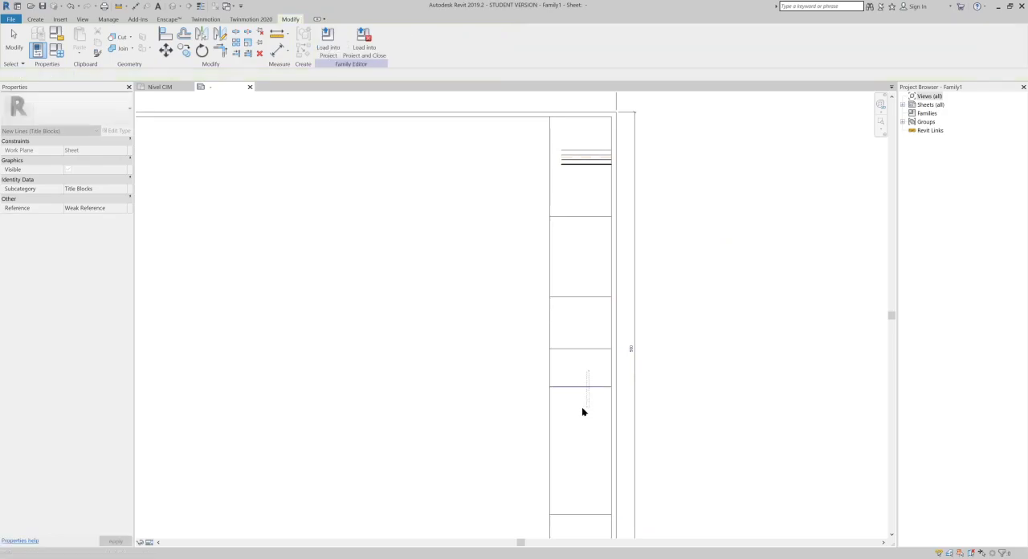
- Move the divider directly below the newly drawn one 20 mm down the title strip
key(m)
key(v)
click(454, 322)
click(454, 342)
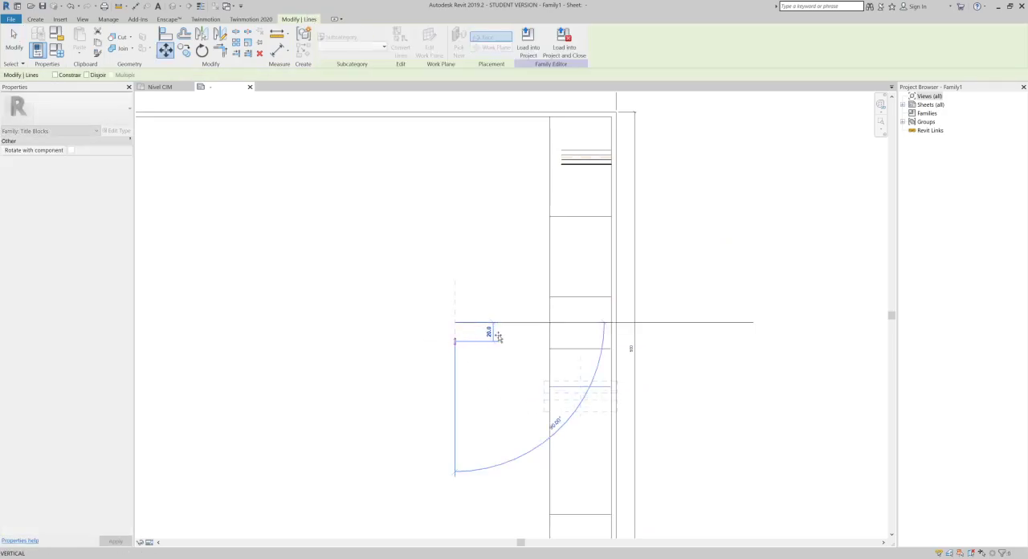
key(Delete)
- Start the Text command and duplicate the 8mm text type under the name 4mm
scroll(711, 347, down, 2)
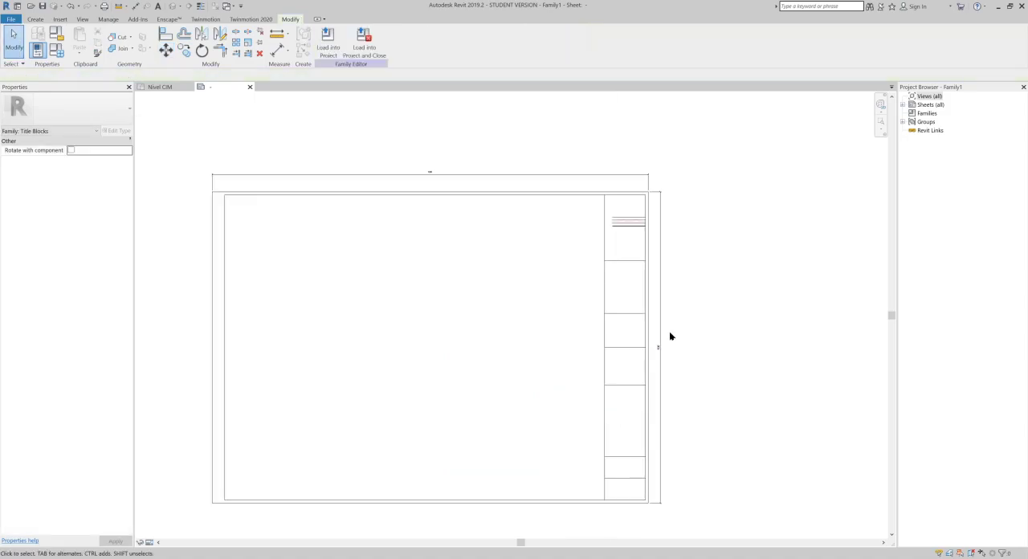
scroll(649, 222, up, 3)
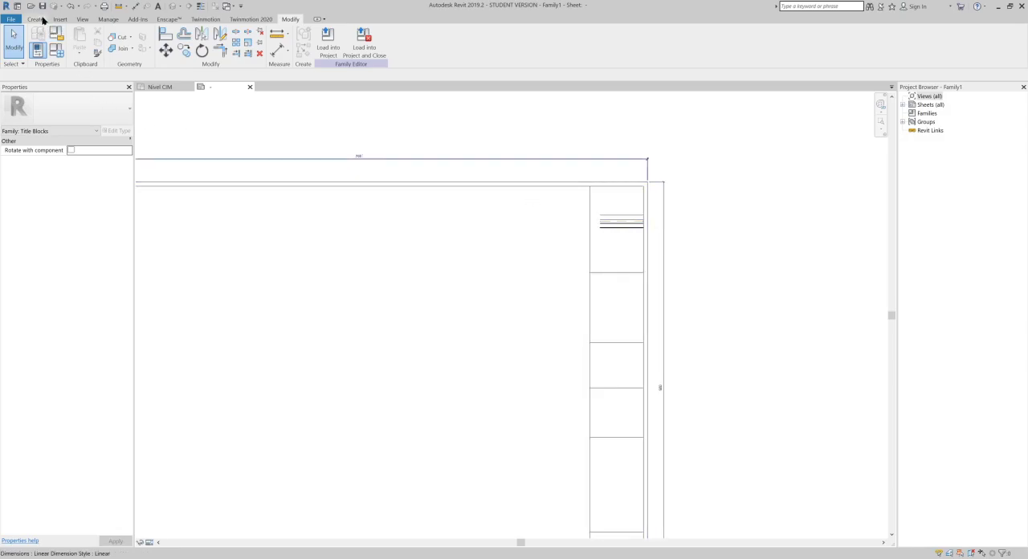
click(37, 19)
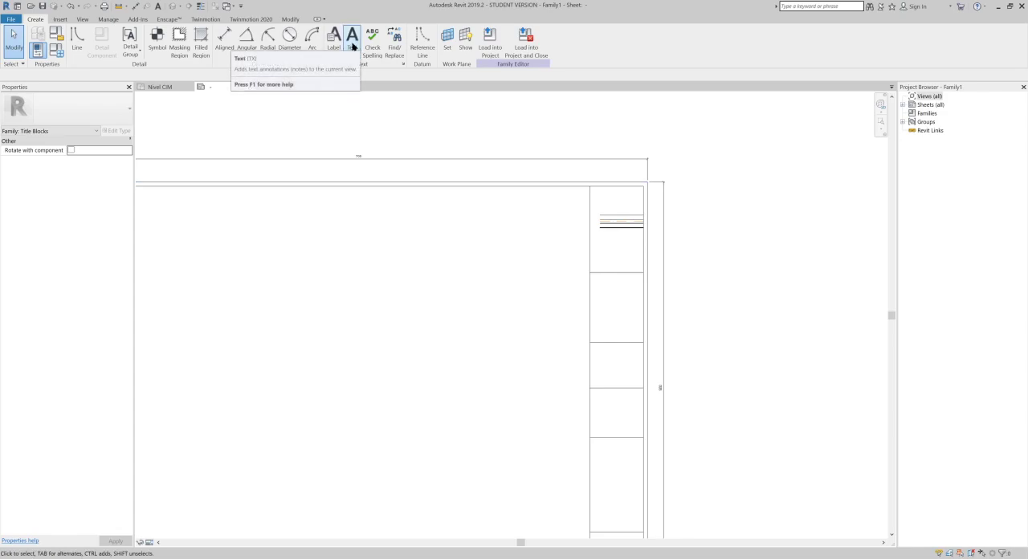
click(352, 40)
scroll(601, 193, up, 3)
scroll(600, 192, up, 1)
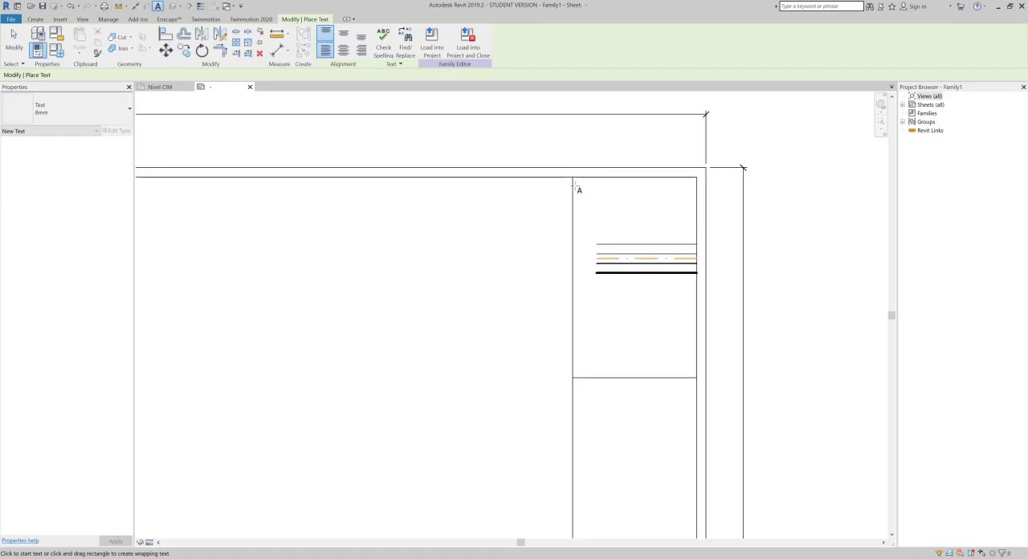
click(79, 108)
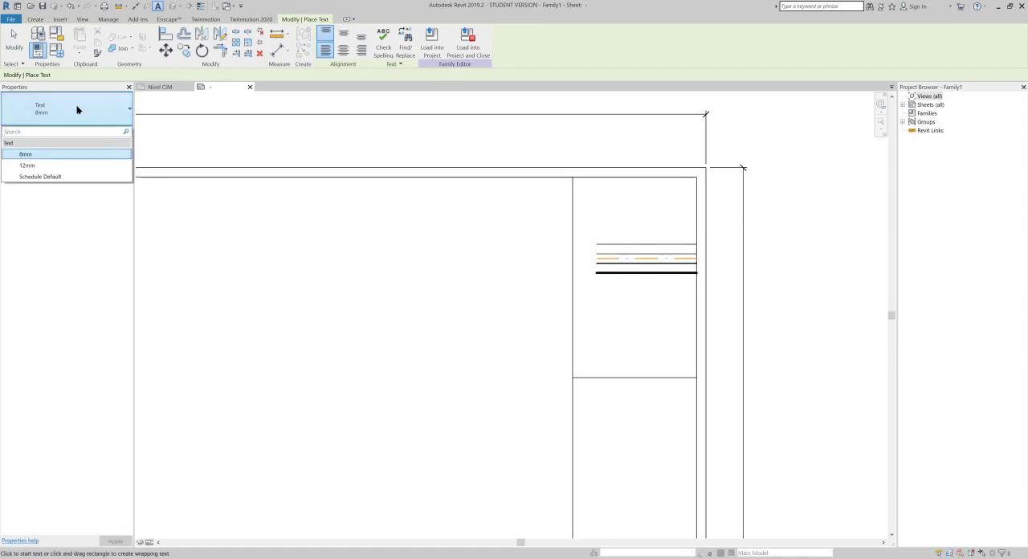
click(77, 120)
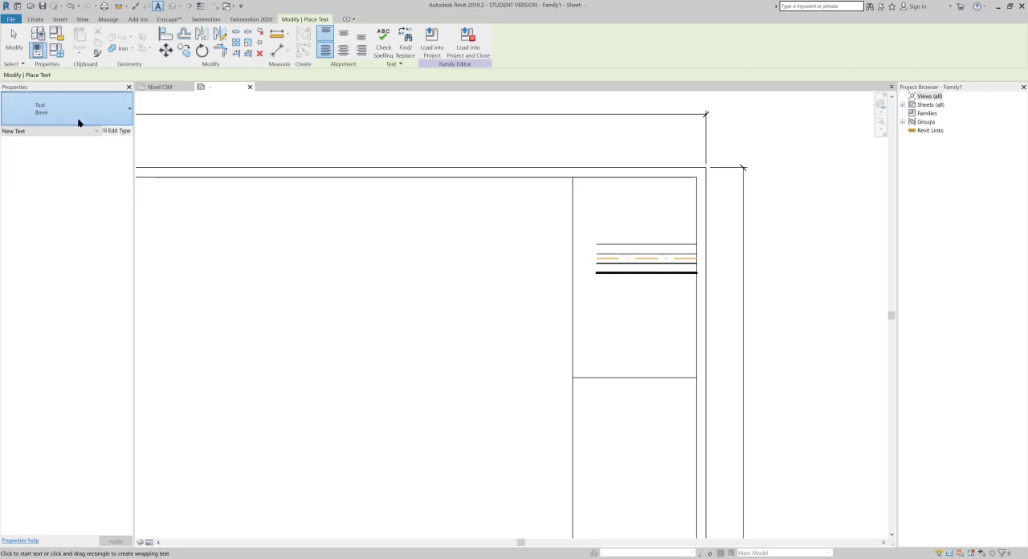
click(119, 133)
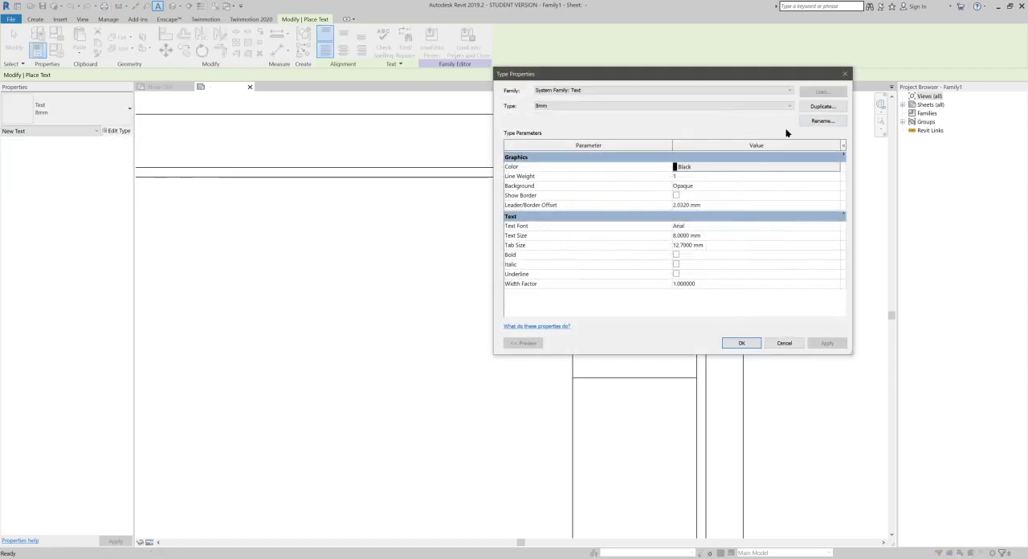
click(819, 109)
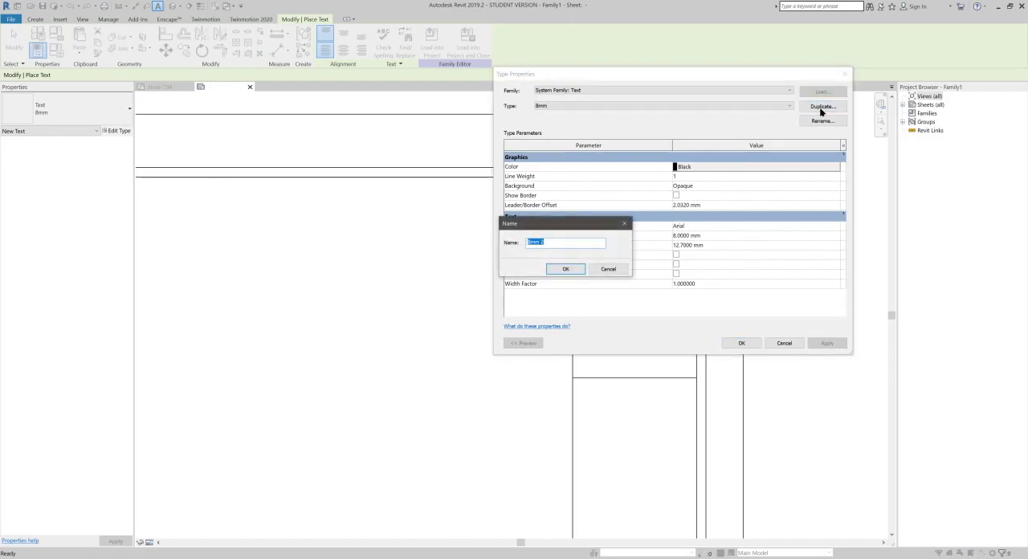
text(4mm)
click(566, 269)
- Set the 4mm text type to a 4 mm text size, bold, with the Arial Narrow font, and apply it
click(726, 235)
text(4)
click(676, 254)
click(712, 226)
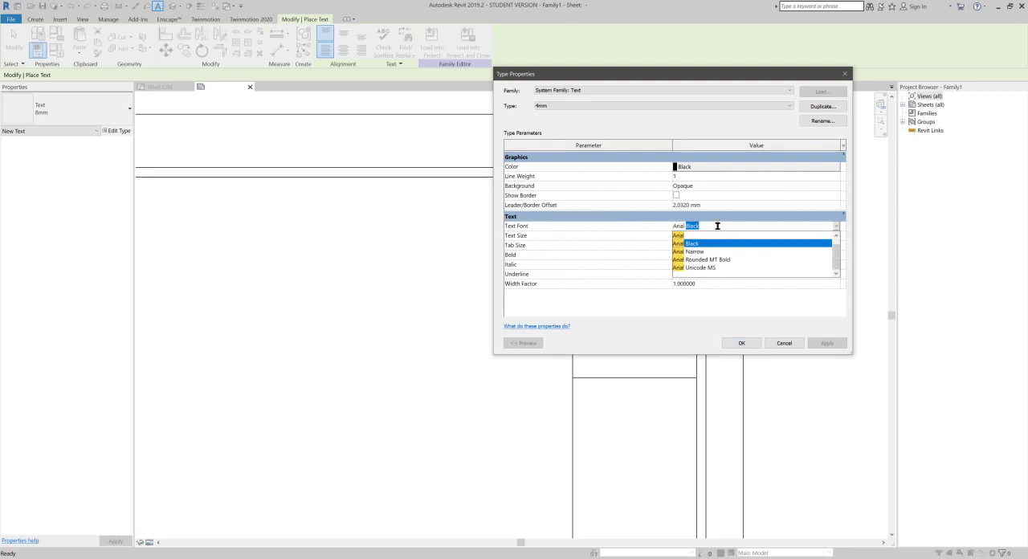
text(N)
key(Return)
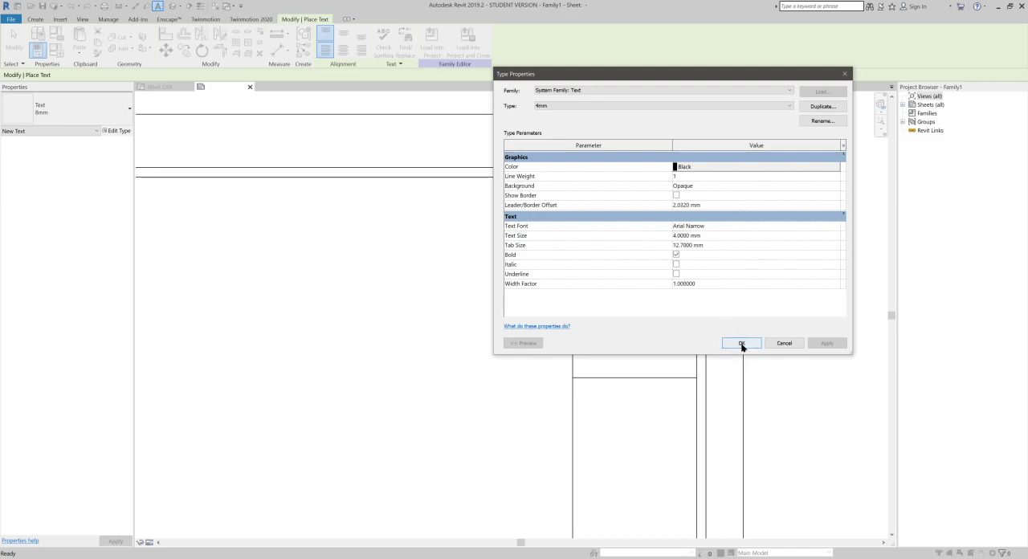
click(741, 343)
- Place the text "No. Plano:" at the head of the title strip's top cell and "Promotor:" below the sample lines, aligned with it
click(584, 190)
text(No. Plano)
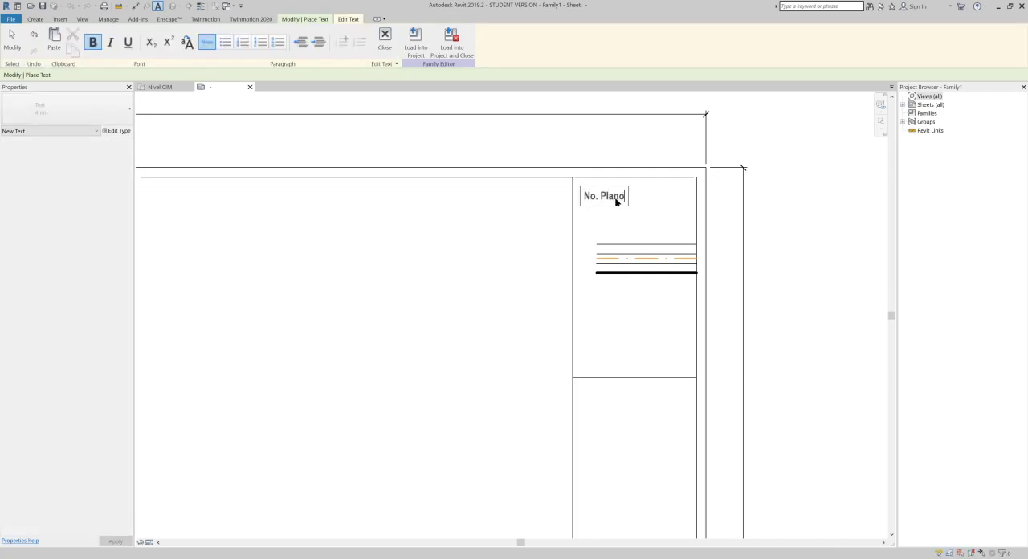
text(:)
click(585, 271)
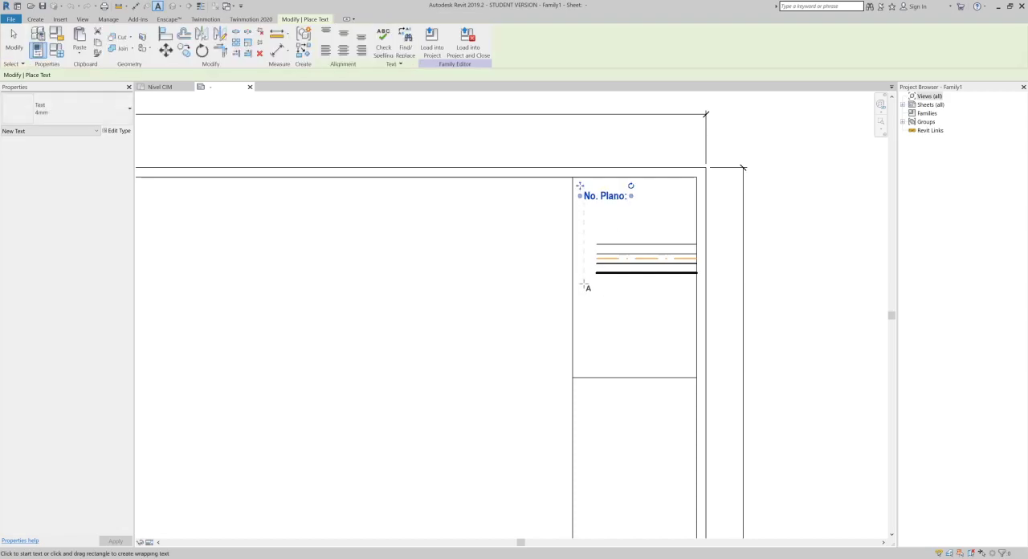
click(584, 287)
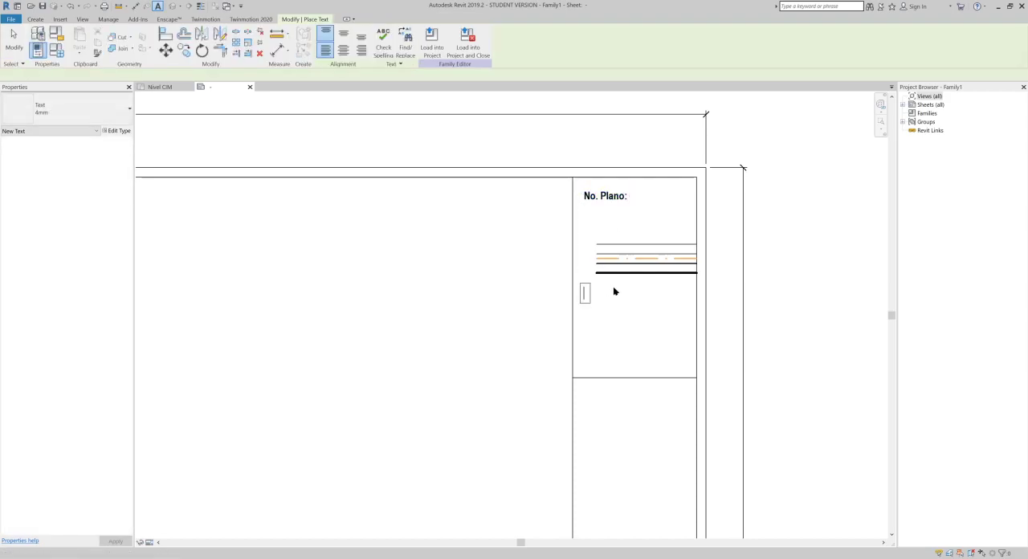
text(Promotor:)
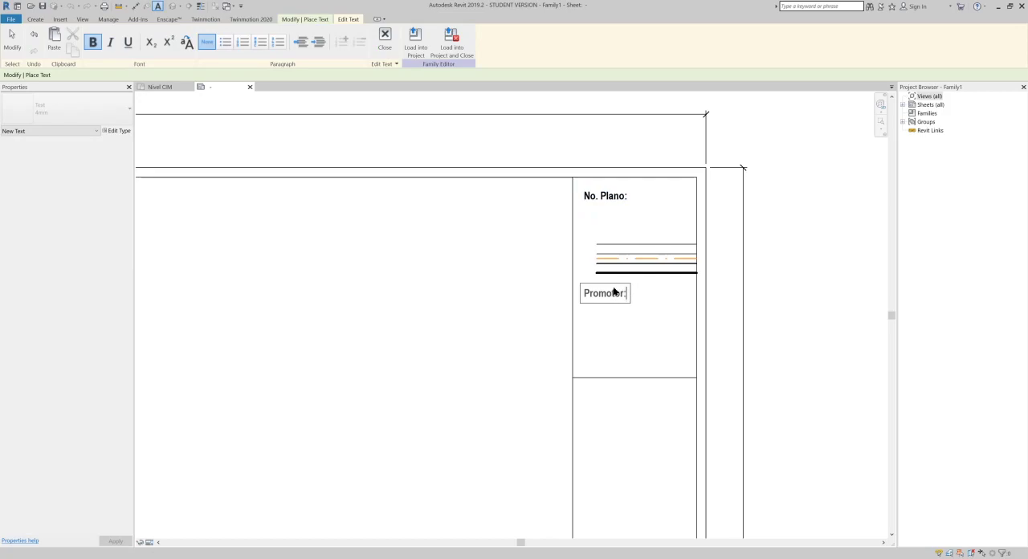
click(614, 365)
- Place the text "Proyecto:" in the upper corner of the second cell, aligned with the text above
middle_drag(615, 370, 615, 330)
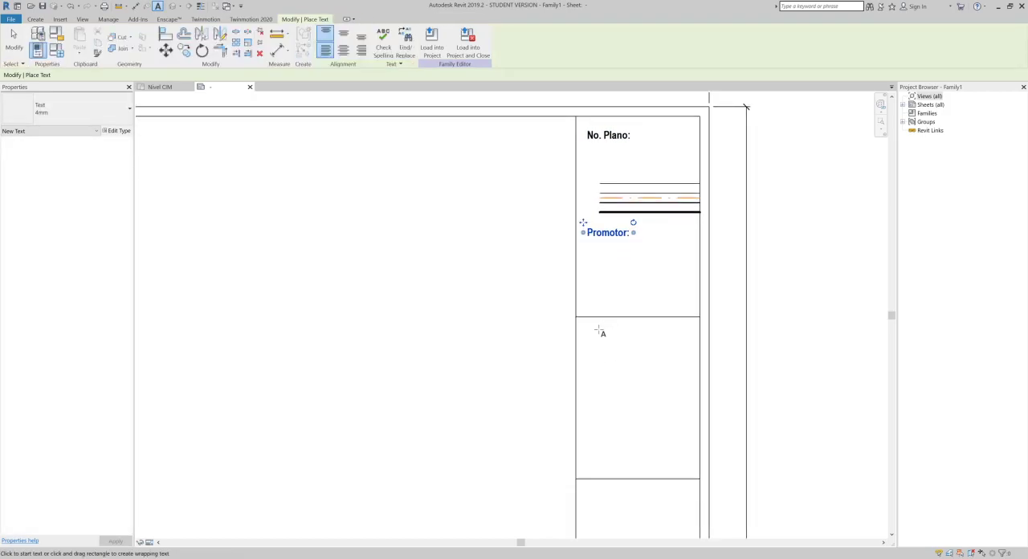
click(586, 335)
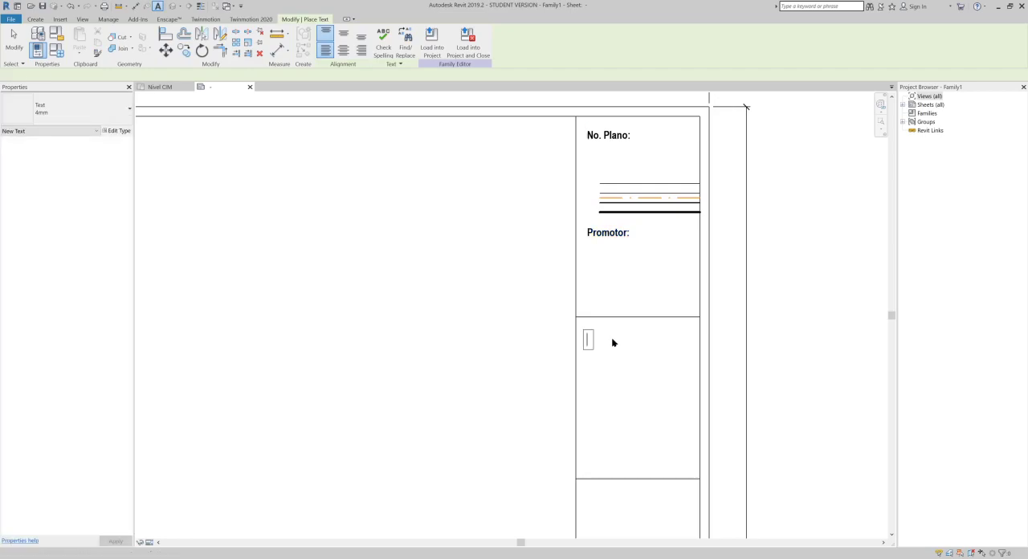
text(Proyecto:)
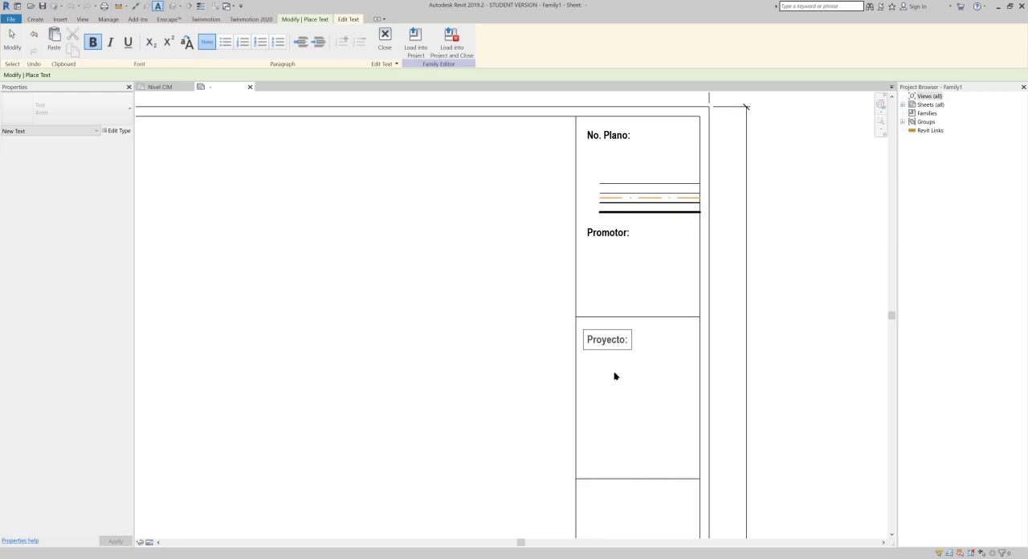
click(615, 376)
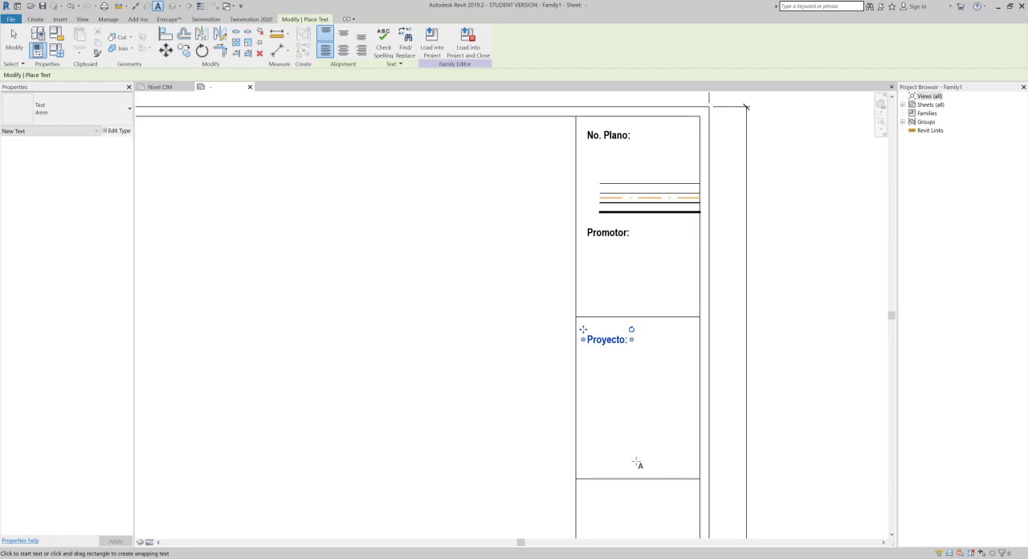
- Place the text "Contiene:" in the upper corner of the third cell, aligned with "Proyecto:"
scroll(615, 480, down, 1)
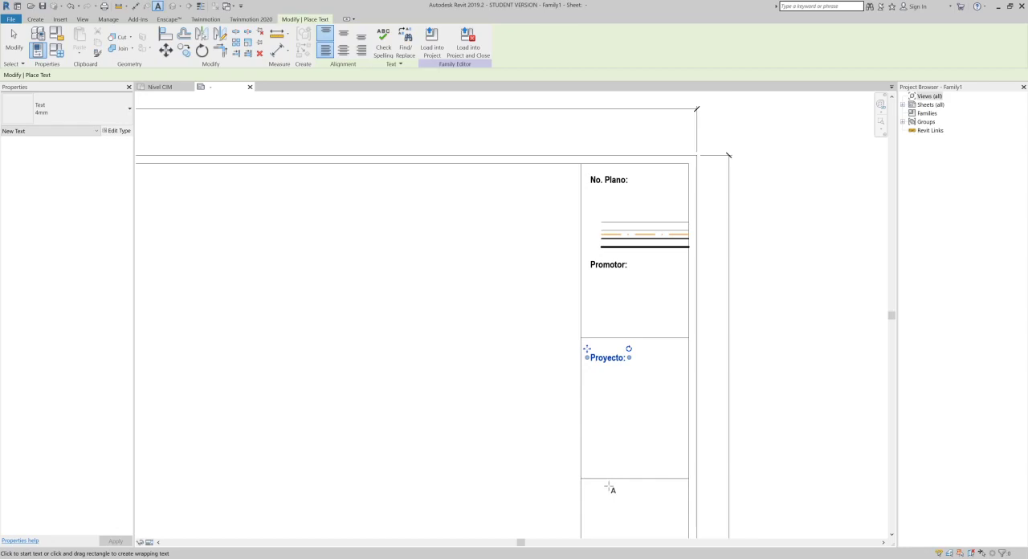
scroll(608, 468, down, 1)
middle_drag(605, 464, 613, 349)
scroll(602, 350, up, 1)
scroll(602, 351, up, 1)
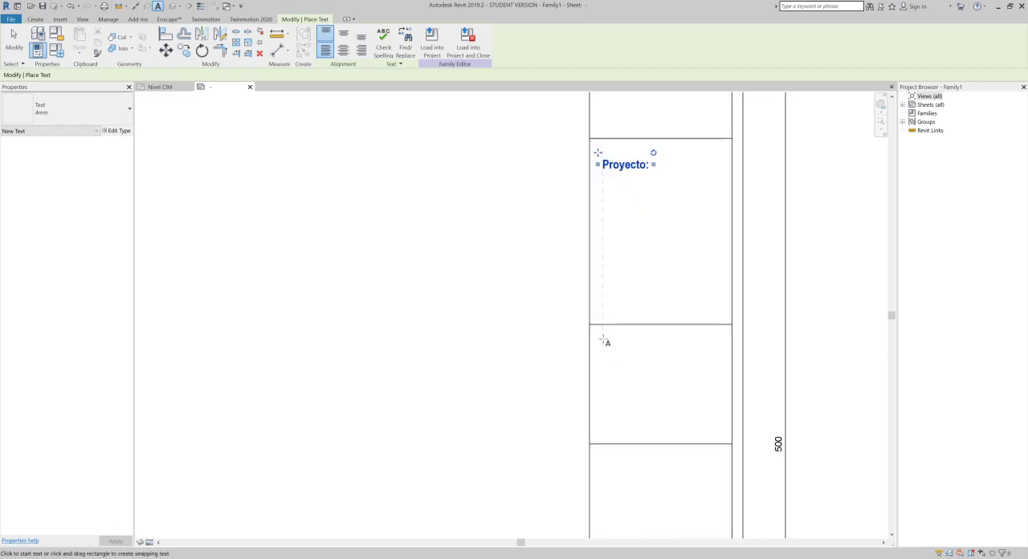
click(601, 340)
text(Contiene)
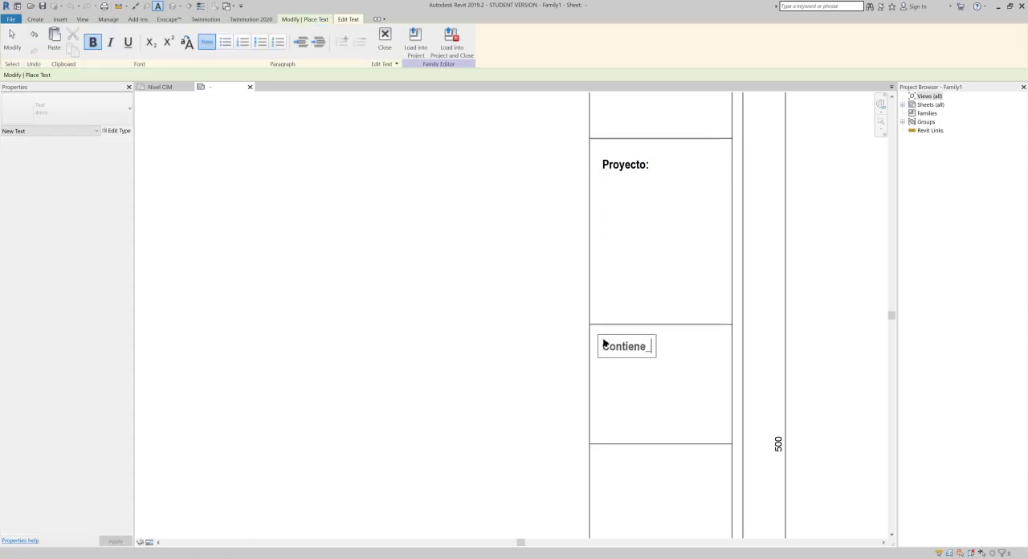
key(BackSpace)
text(:)
click(604, 428)
- Place the text "Vo Bo." in the upper corner of the cell below "Contiene:"
middle_drag(606, 410, 604, 268)
scroll(603, 273, down, 1)
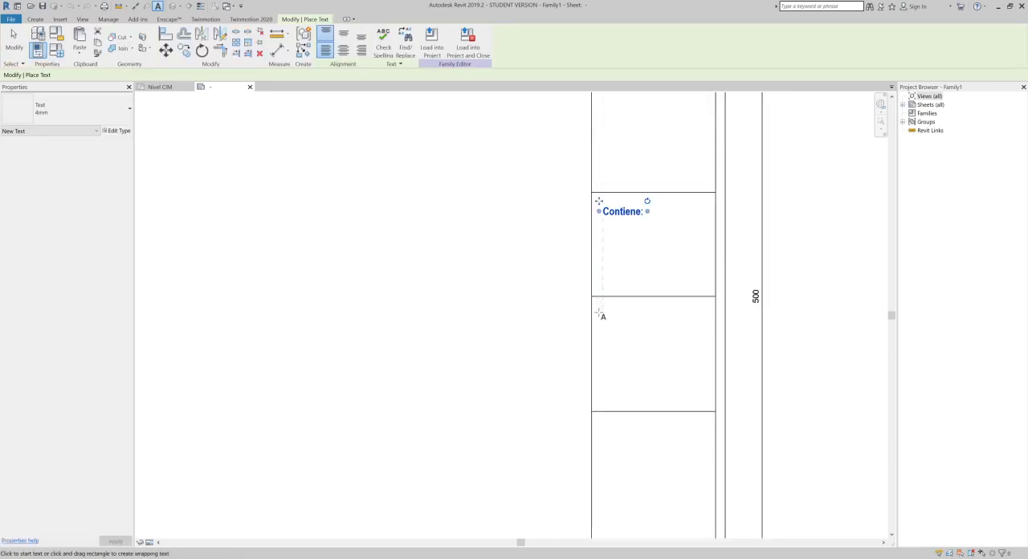
click(601, 312)
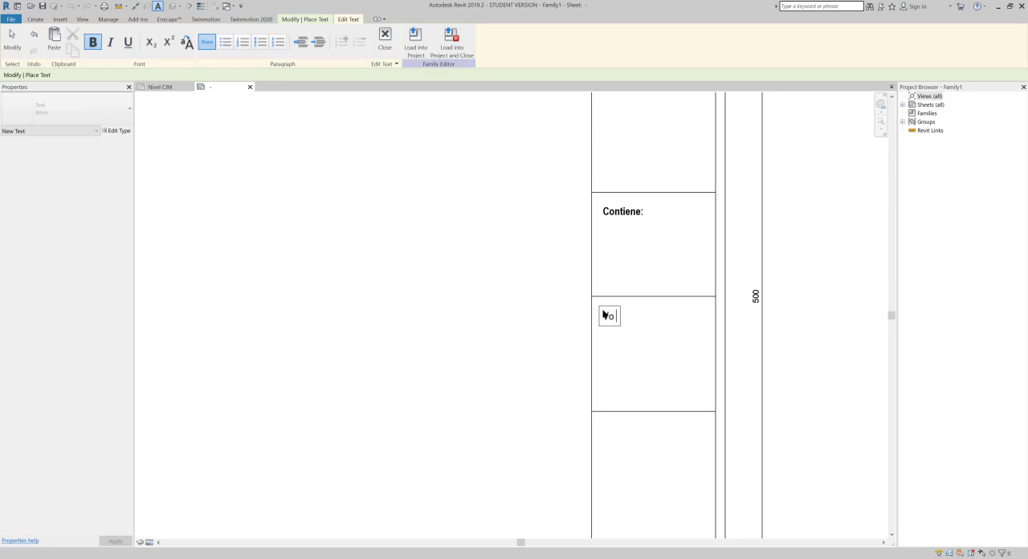
click(679, 450)
- Place the text "Observaciones" in the upper corner of the tall cell below "Vo Bo."
middle_drag(680, 450, 660, 207)
scroll(591, 209, down, 1)
middle_drag(593, 210, 595, 257)
click(590, 234)
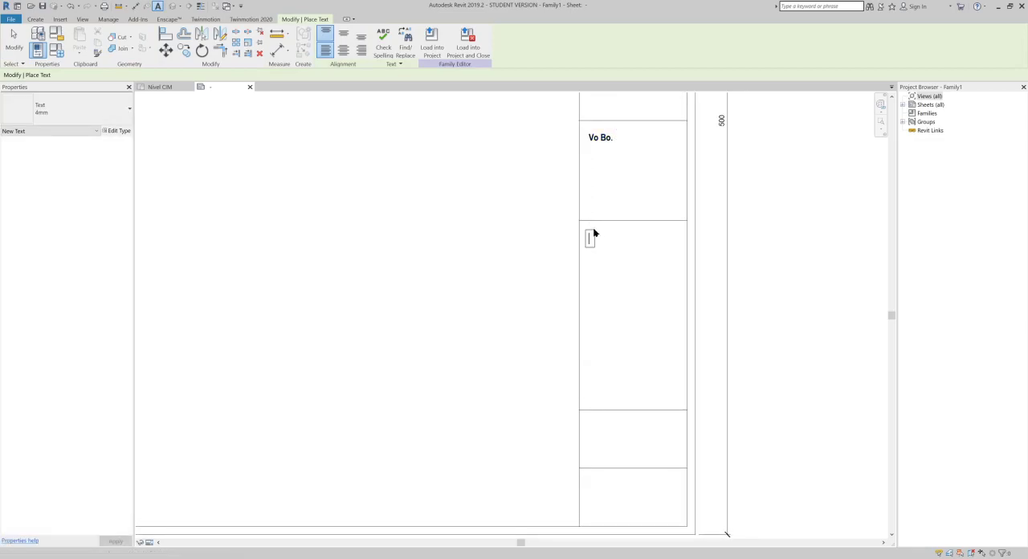
text(Observaciones)
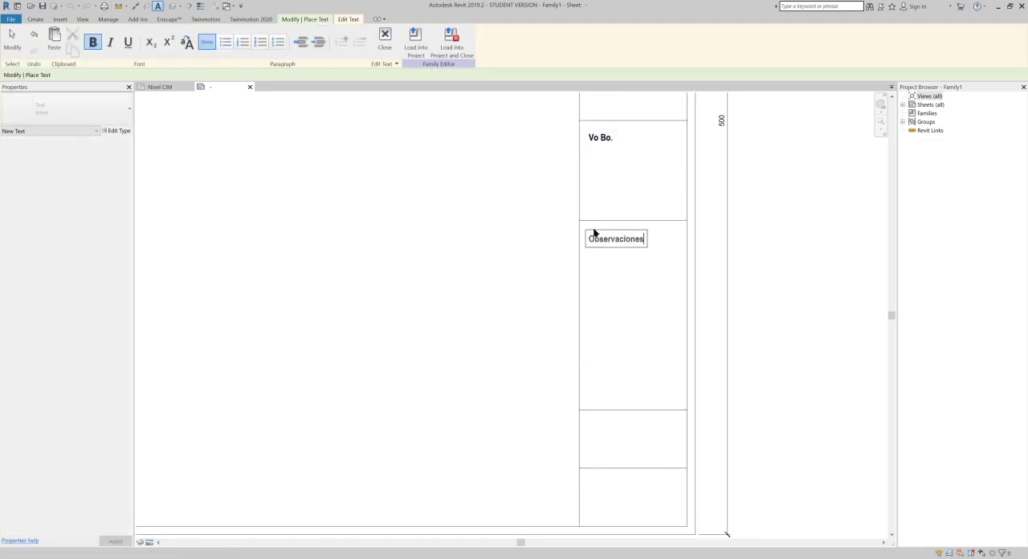
click(697, 279)
- Place the text "Escala:" in the second-to-last cell of the title strip and "No. Plano" in the last cell
middle_drag(683, 273, 693, 248)
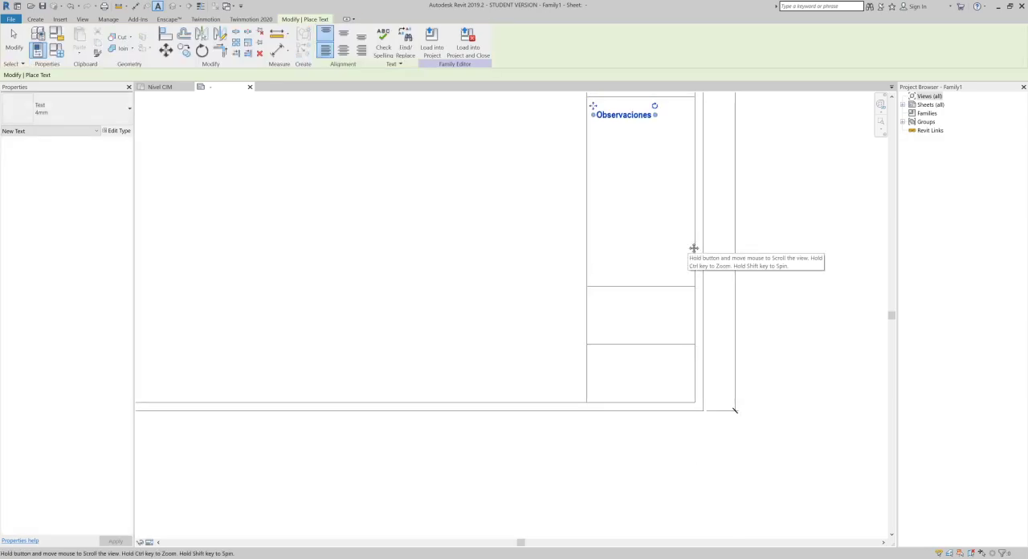
click(595, 297)
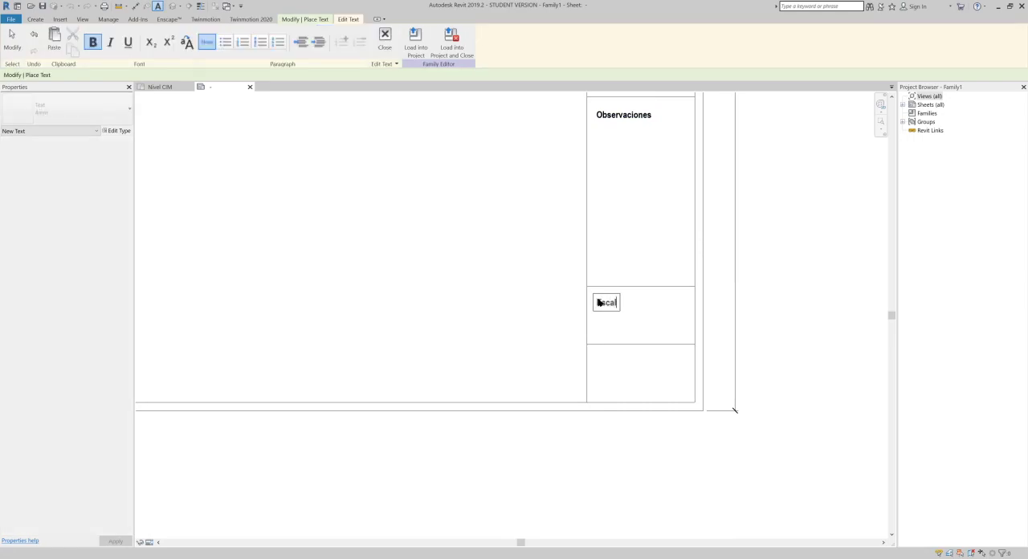
click(607, 349)
click(595, 354)
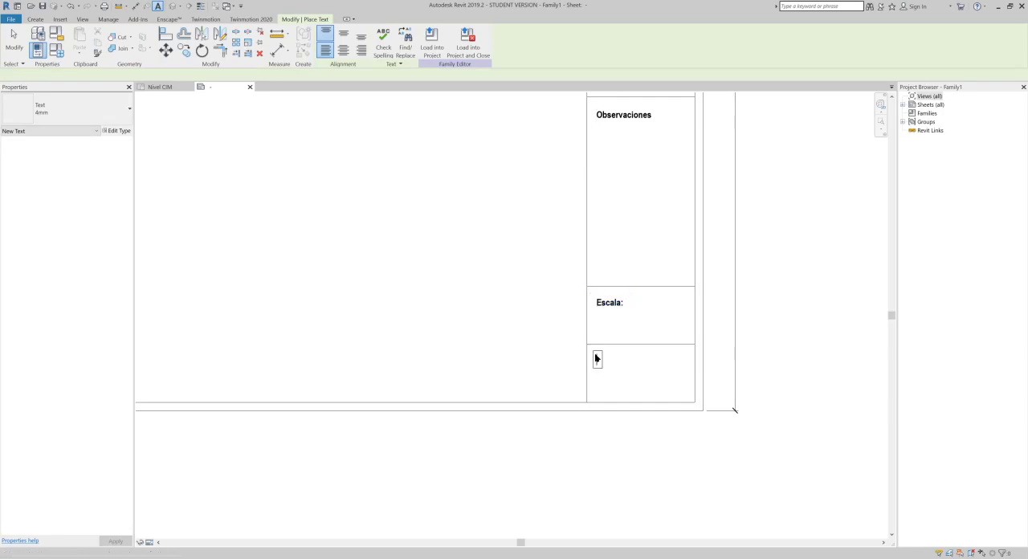
text(No. Pl)
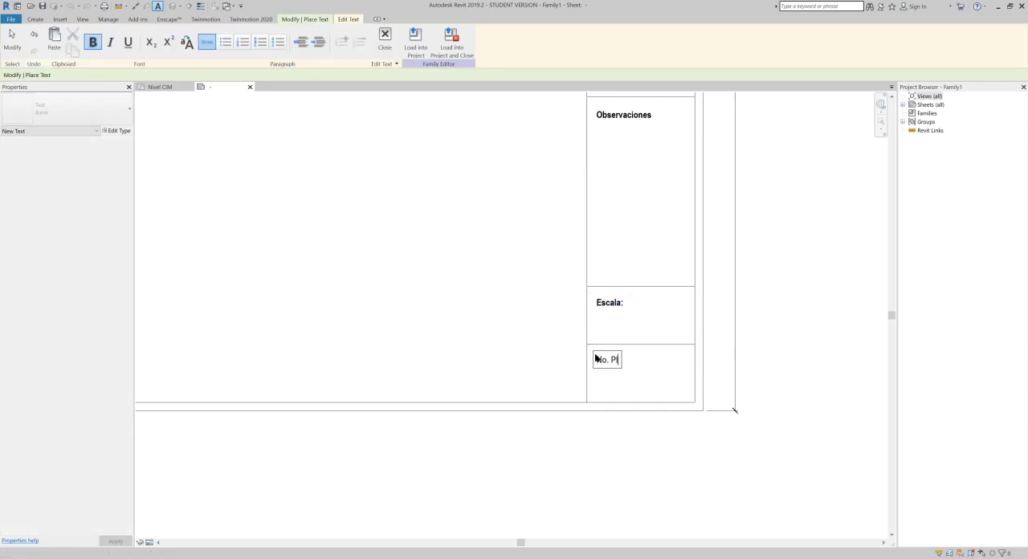
click(764, 292)
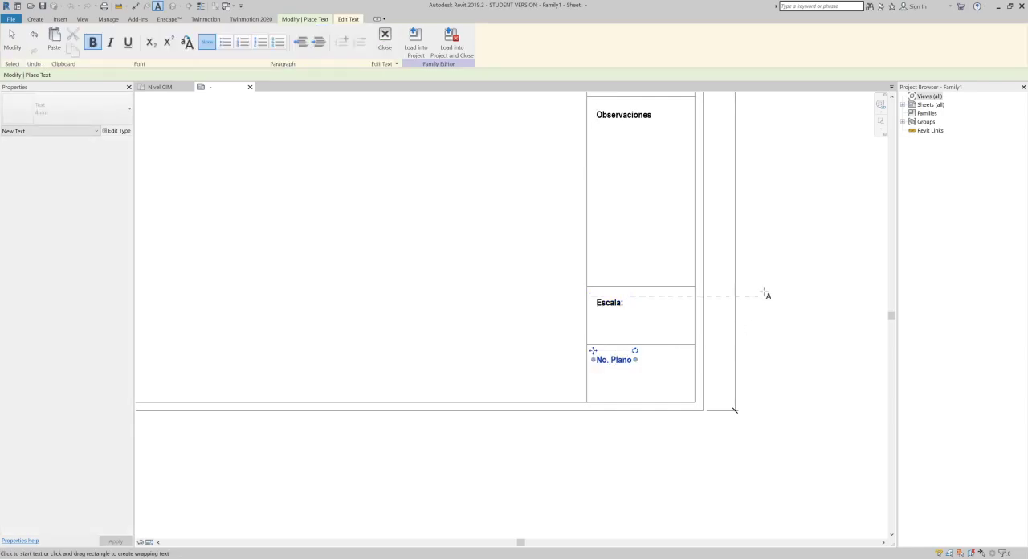
- Start the Label tool for the "No. Plano:" cell at the upper end of the title strip
scroll(760, 280, down, 2)
middle_drag(756, 207, 764, 431)
scroll(754, 413, down, 3)
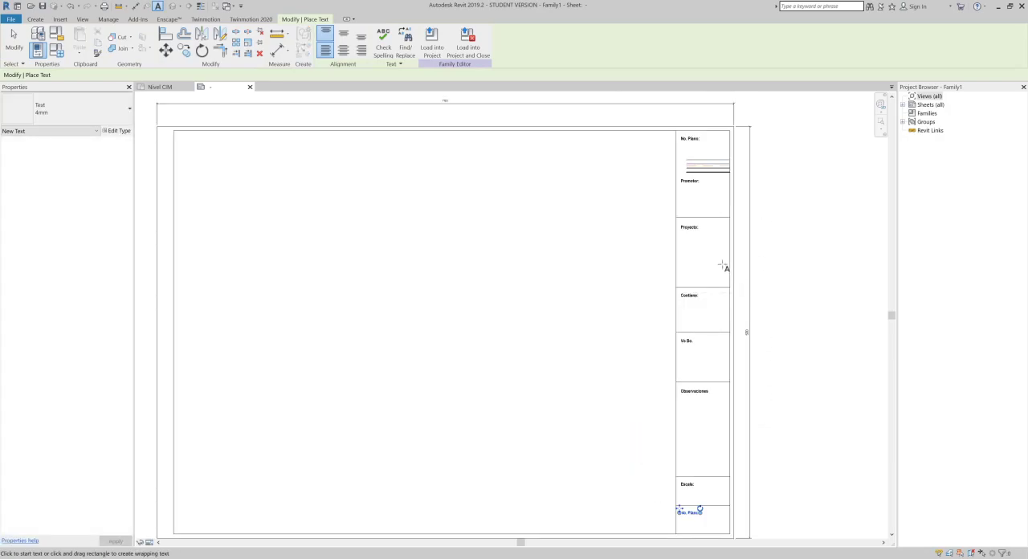
middle_drag(718, 362, 677, 296)
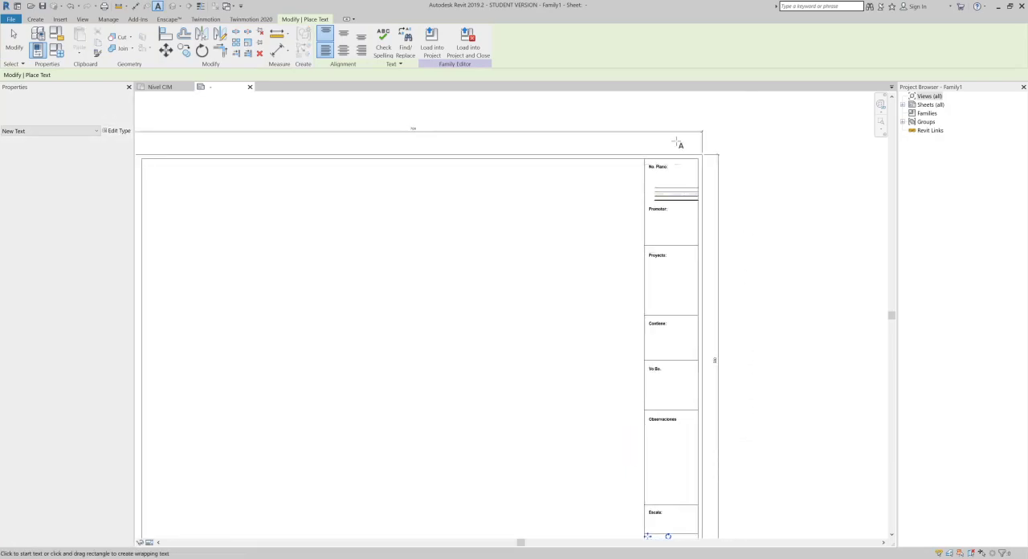
scroll(680, 147, up, 2)
scroll(406, 96, up, 2)
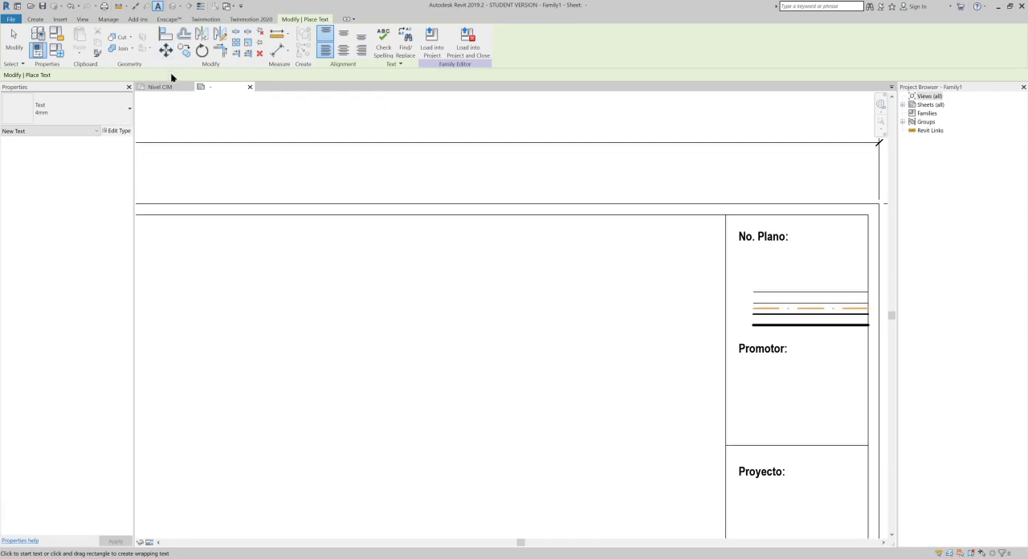
click(37, 20)
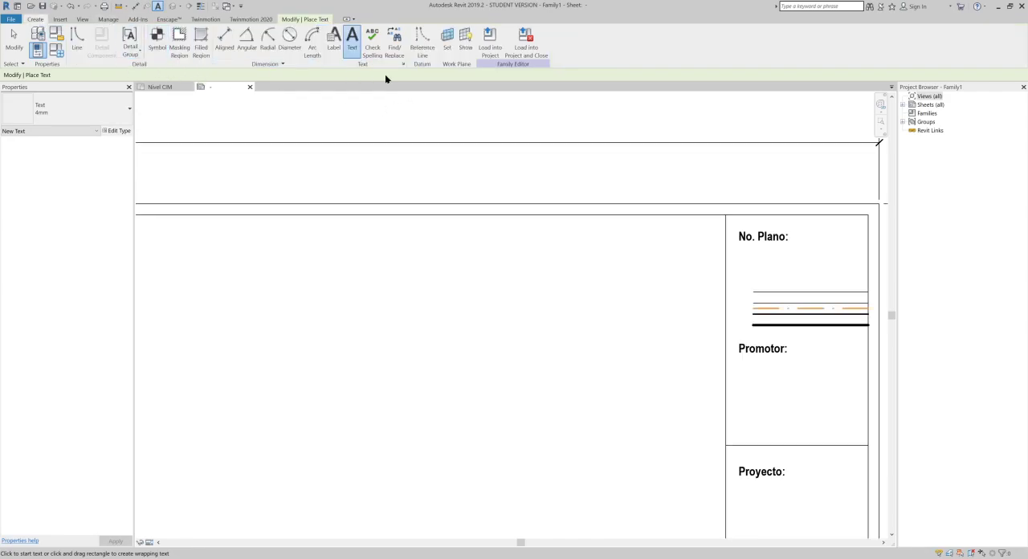
click(334, 46)
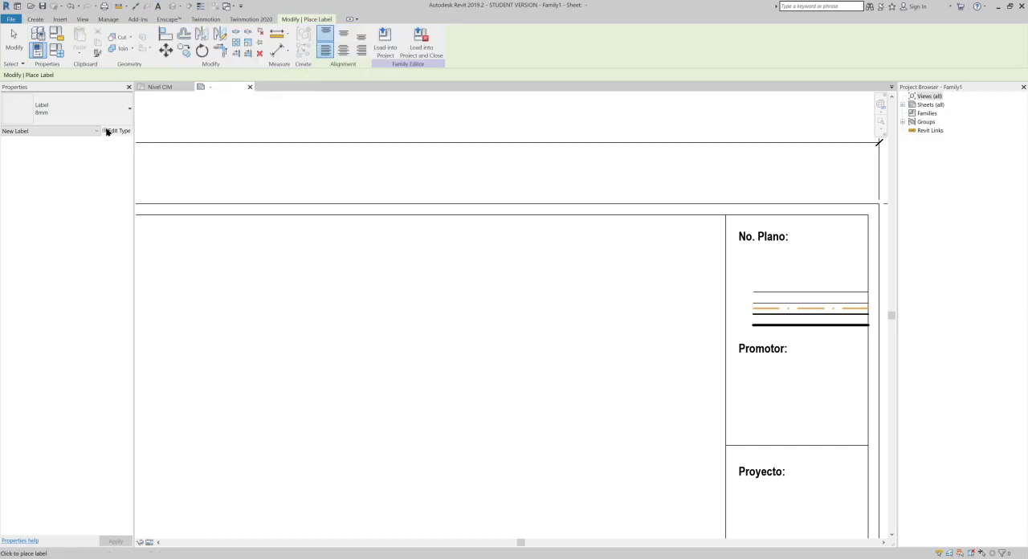
click(62, 108)
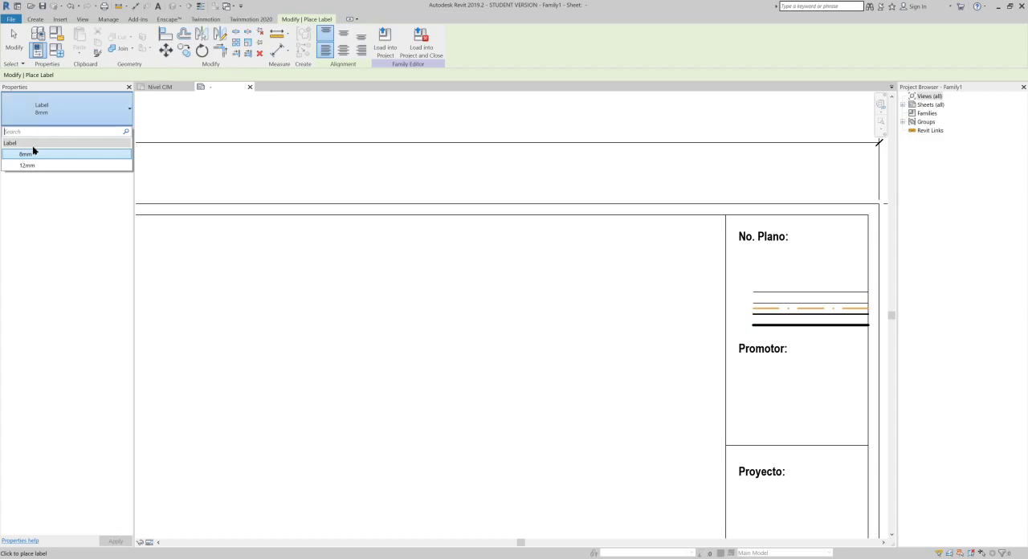
click(32, 20)
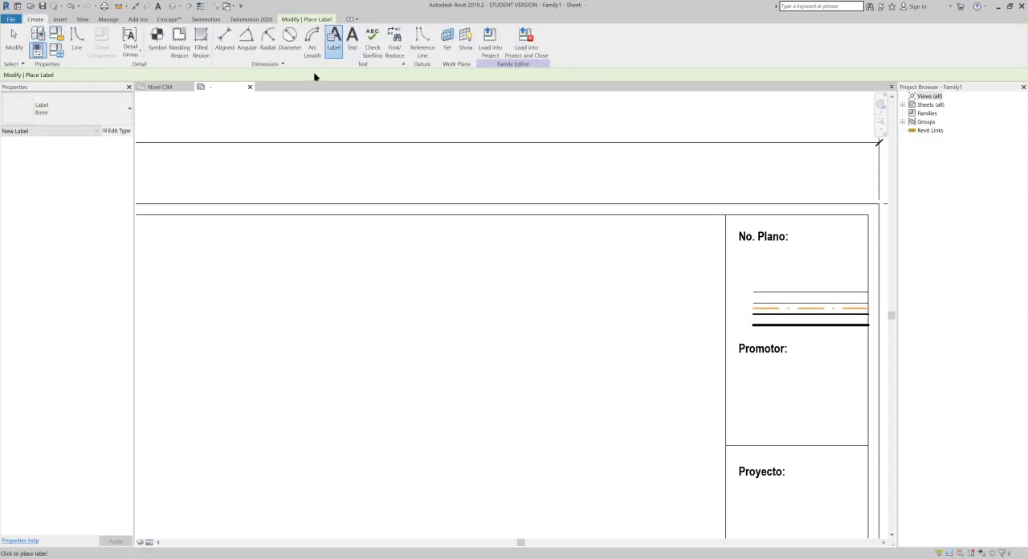
click(352, 39)
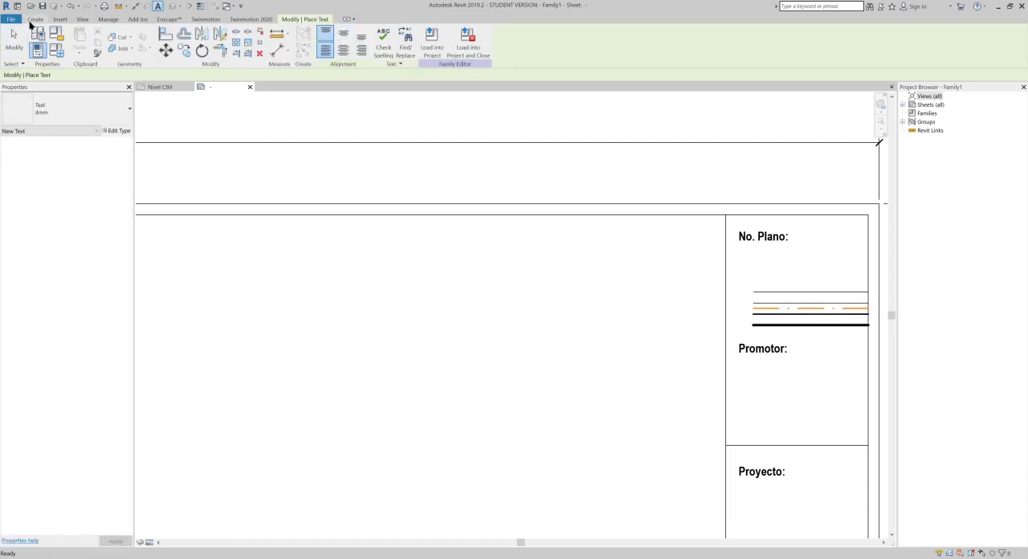
click(35, 19)
click(332, 40)
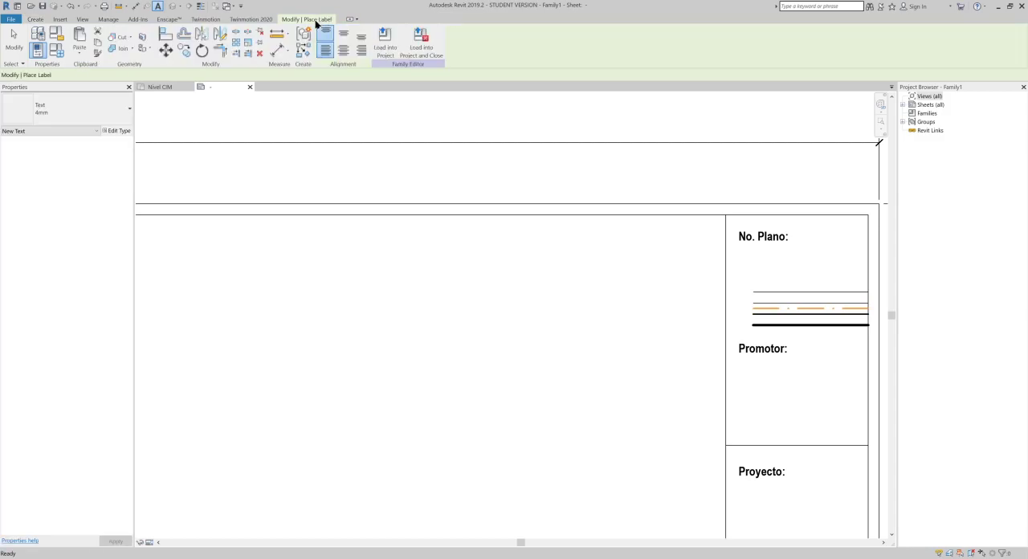
- Duplicate the 8mm label type and name the copy 3mm
click(41, 112)
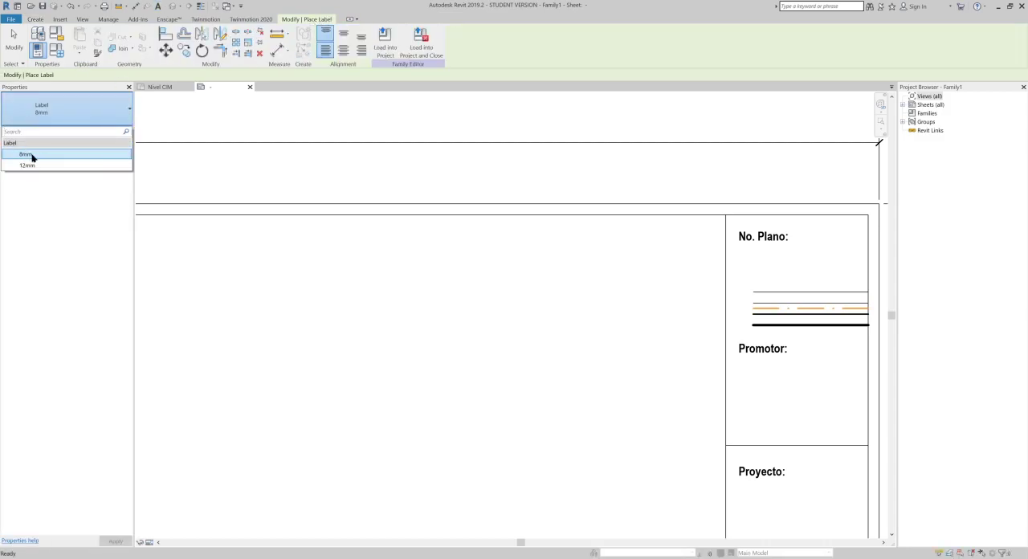
click(114, 112)
click(116, 130)
click(830, 110)
text(8)
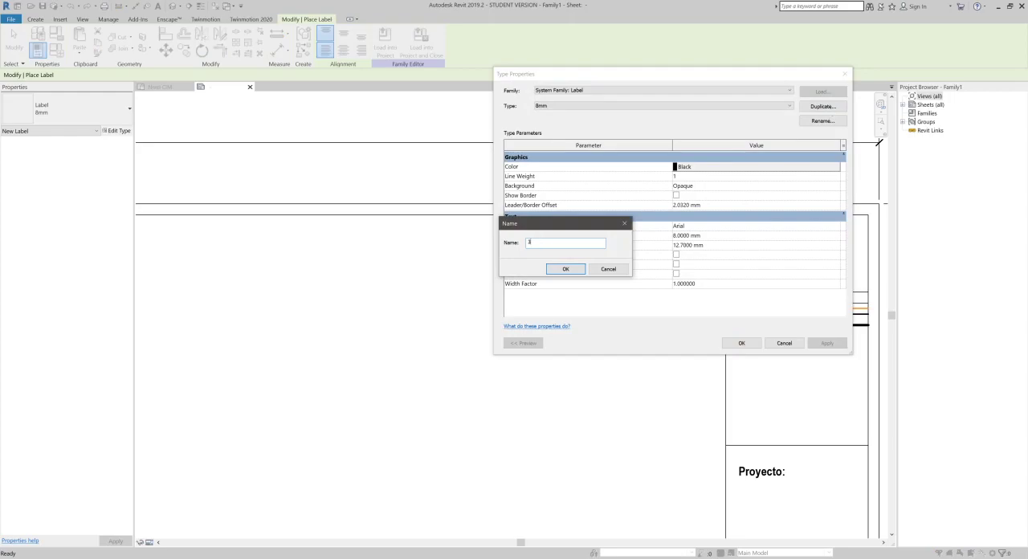
text(mm)
click(564, 268)
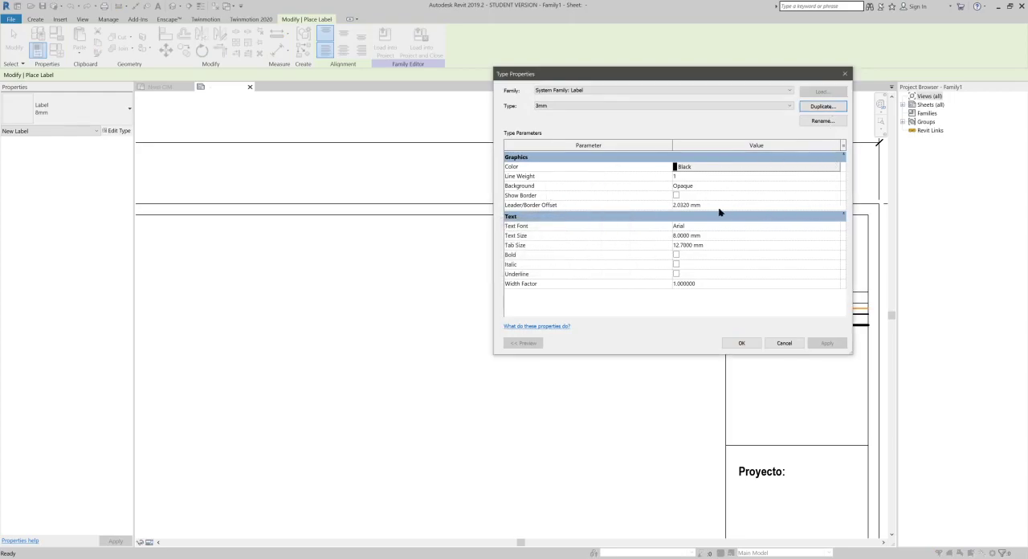
- Set the 3mm label type's text size to 3 mm and its font to Arial Narrow
click(705, 235)
double_click(686, 235)
text(3)
click(711, 227)
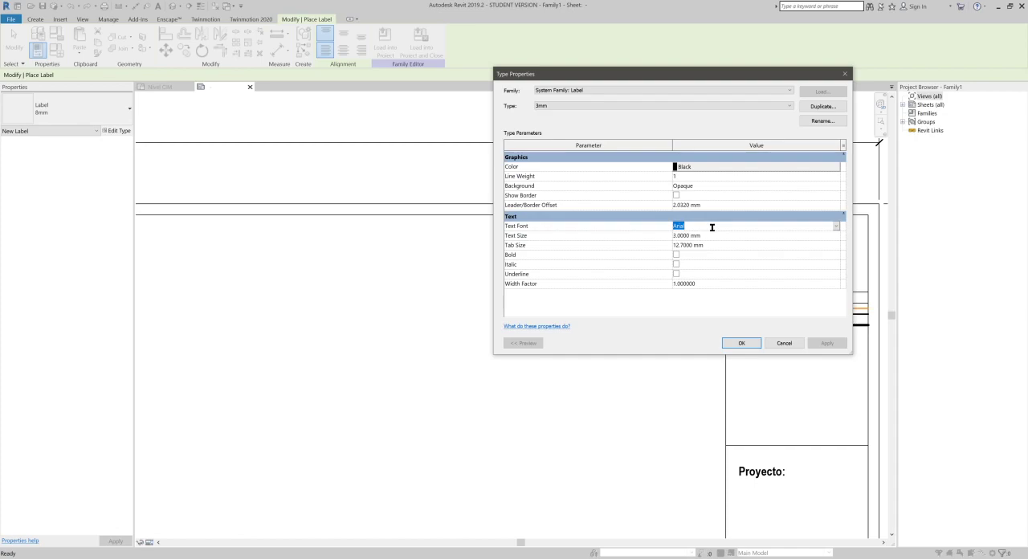
text(N)
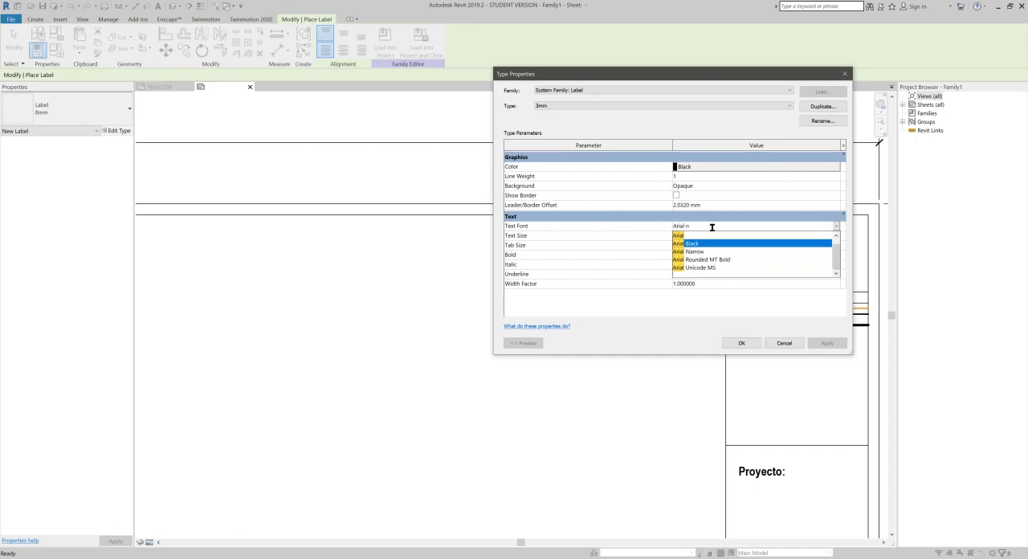
key(Return)
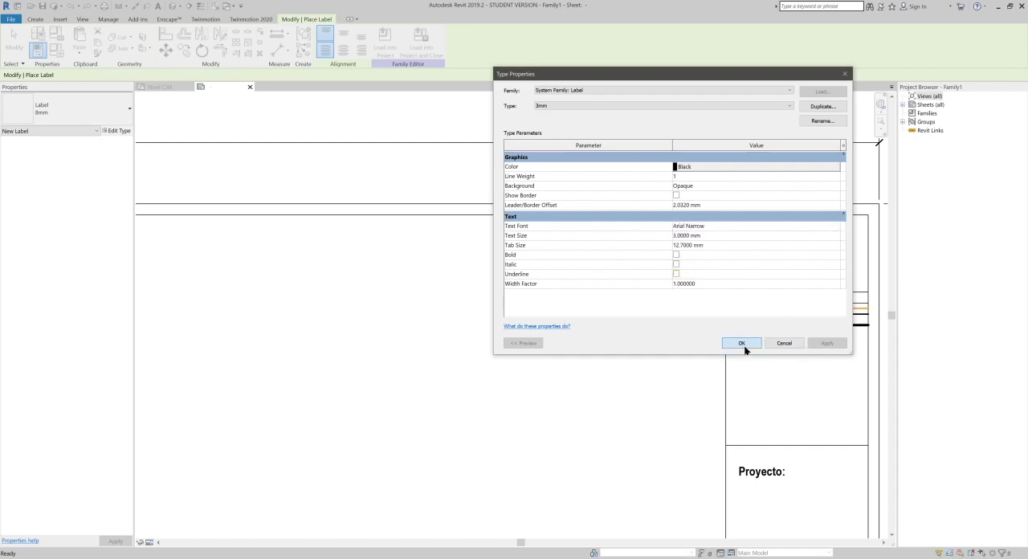
click(741, 343)
- Place a Sheet Number label below the "No. Plano:" heading in the first cell and narrow its box to fit inside the cell
middle_drag(588, 216, 488, 216)
middle_drag(615, 232, 580, 230)
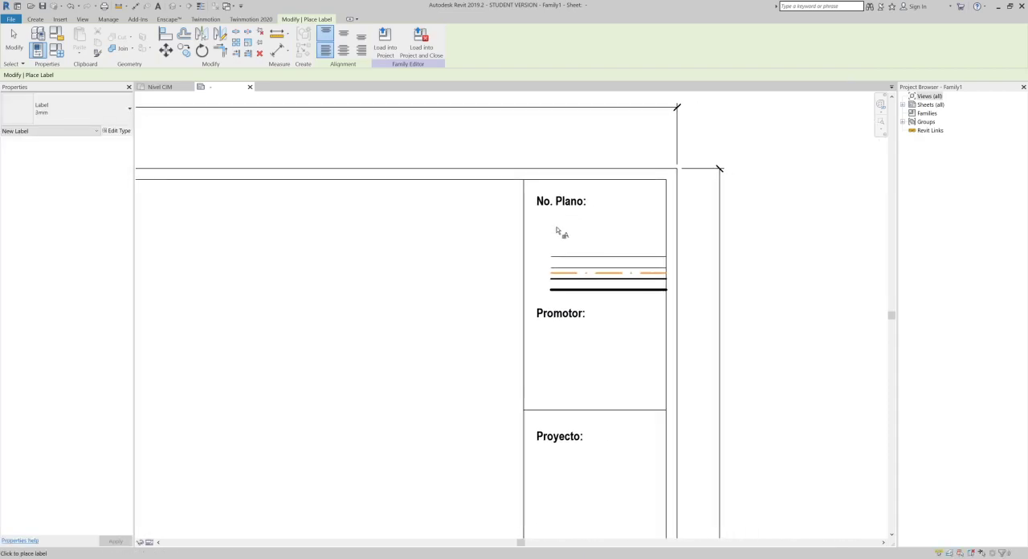
click(560, 249)
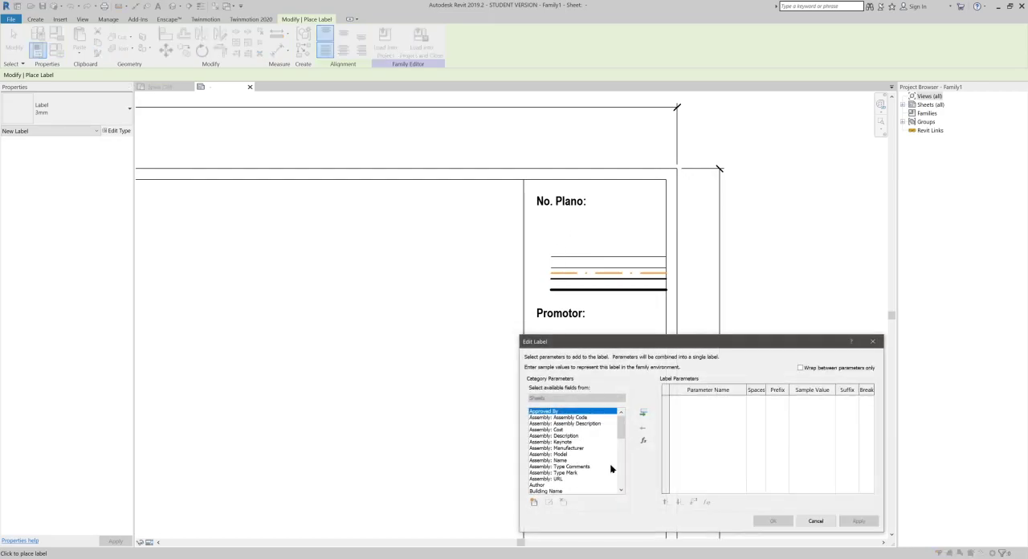
scroll(612, 467, down, 12)
drag(562, 343, 131, 129)
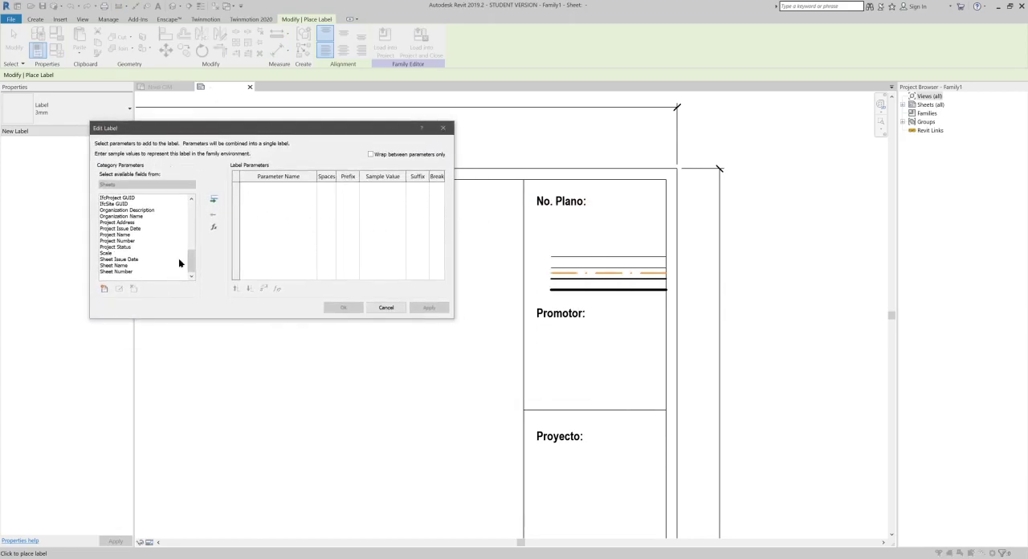
scroll(138, 261, up, 12)
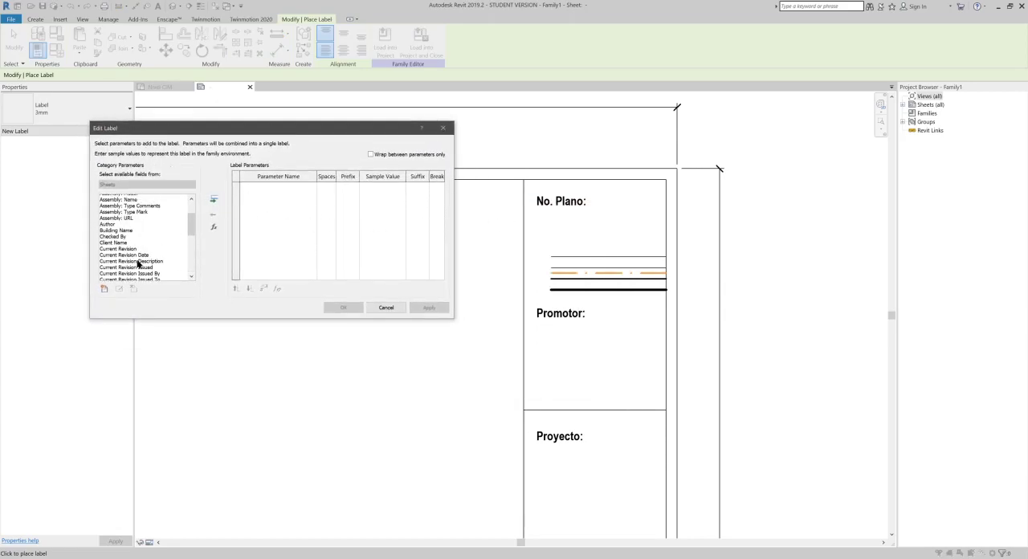
scroll(138, 256, down, 12)
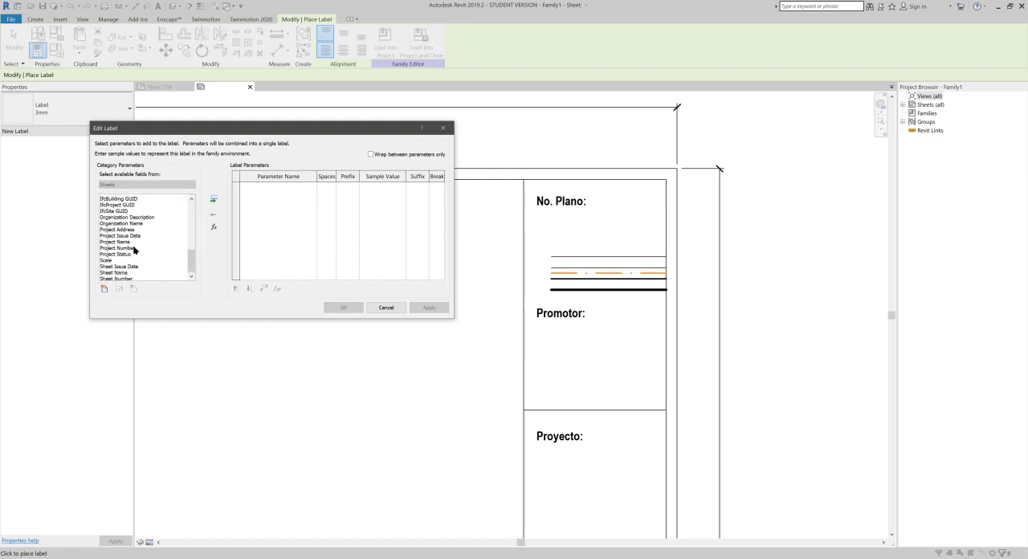
click(121, 271)
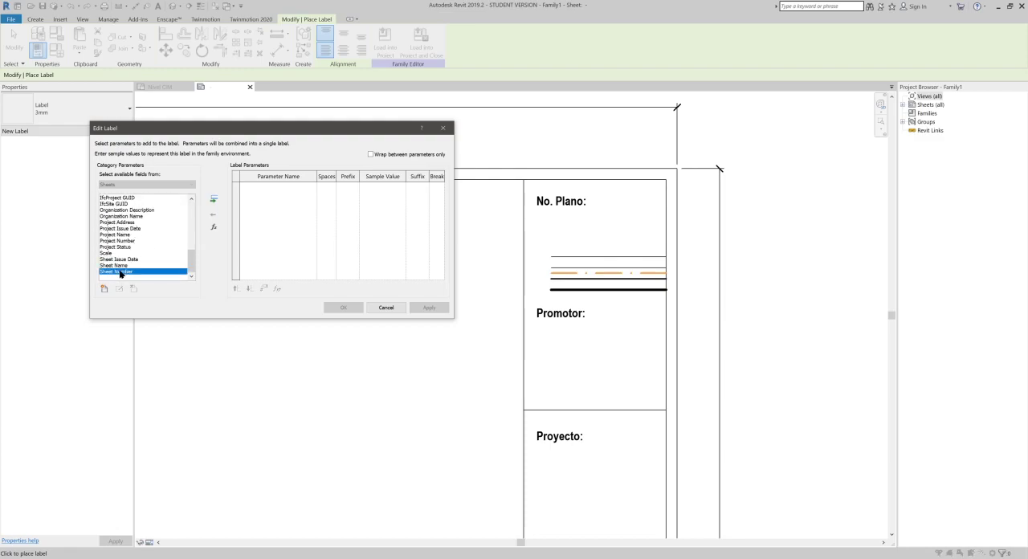
click(213, 199)
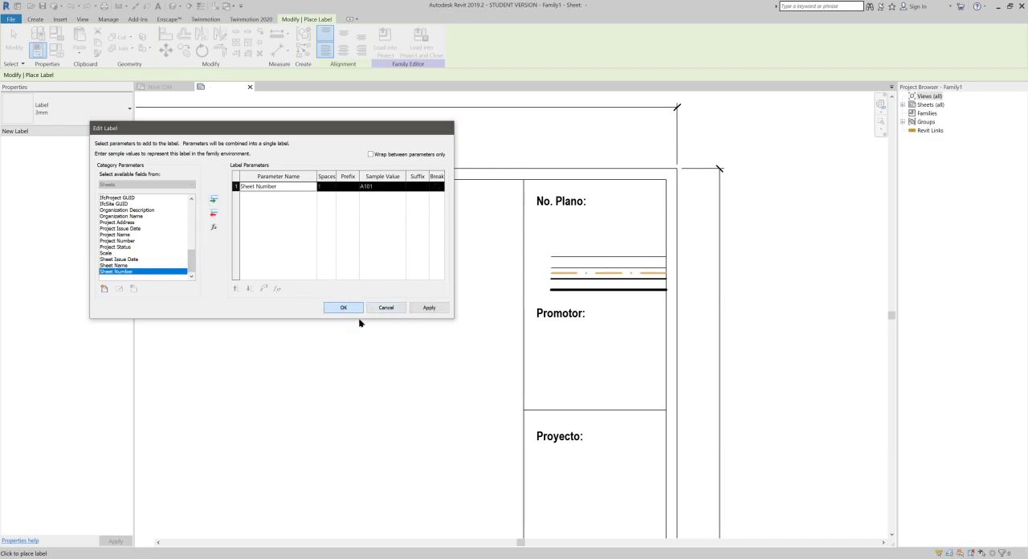
click(344, 309)
mouse_move(675, 231)
mouse_down()
mouse_move(659, 233)
mouse_move(698, 234)
mouse_move(660, 241)
mouse_up()
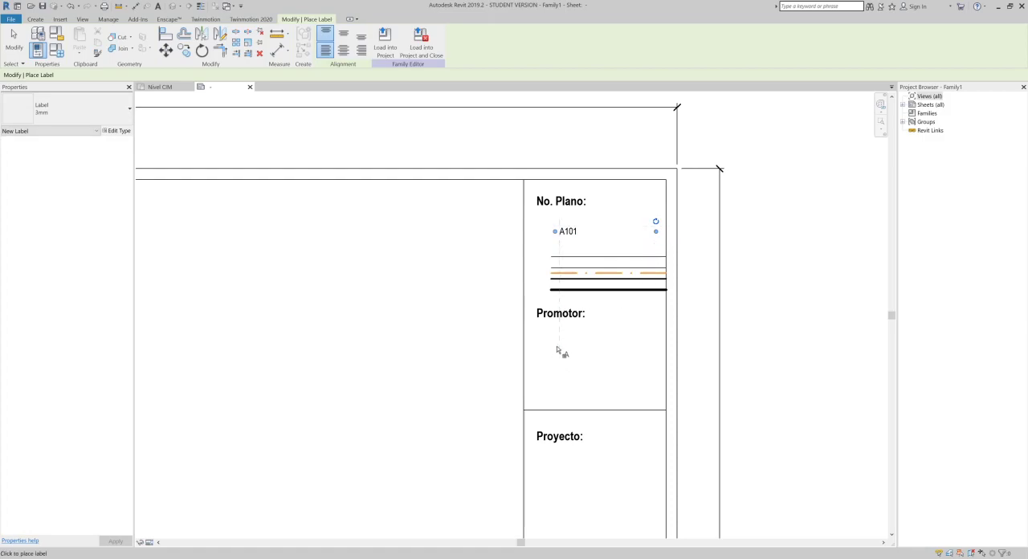
- Place a Client Name label below "Promotor:", aligned with the sheet number label, and narrow its box to fit the cell
click(556, 350)
scroll(161, 249, down, 5)
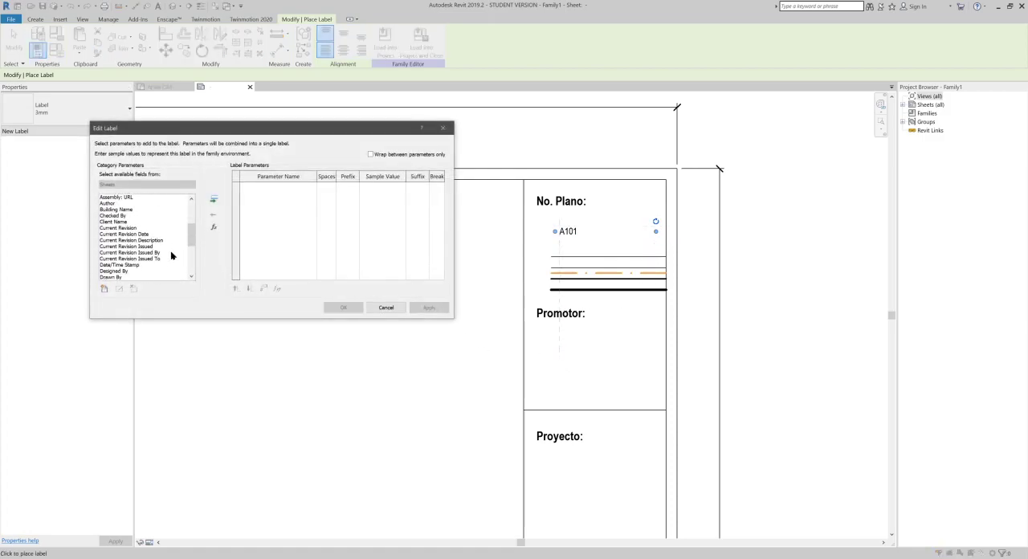
click(113, 216)
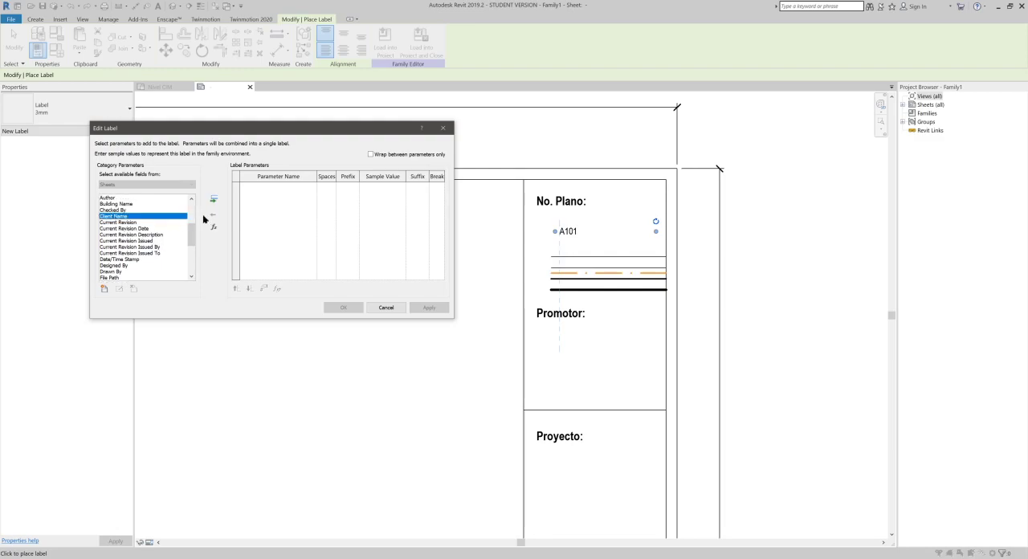
click(214, 200)
click(346, 309)
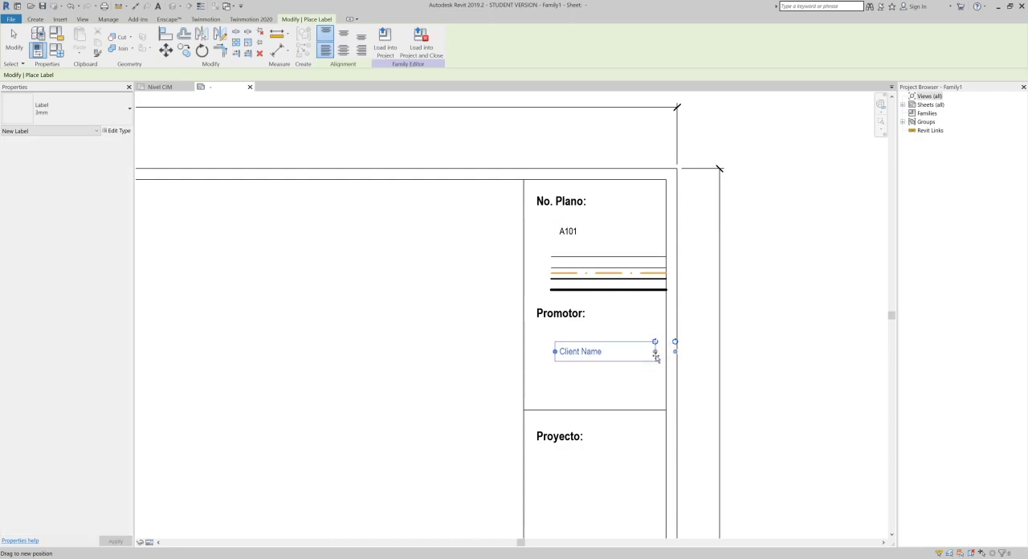
- Place a Project Name label below "Proyecto:", aligned with the client name label, and narrow its box to fit the cell
middle_drag(658, 404, 655, 277)
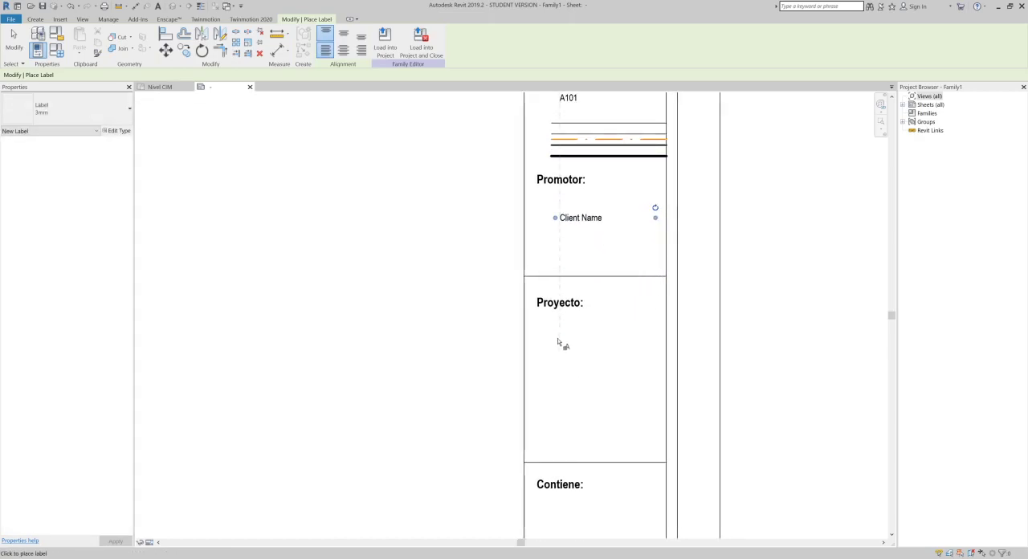
click(560, 343)
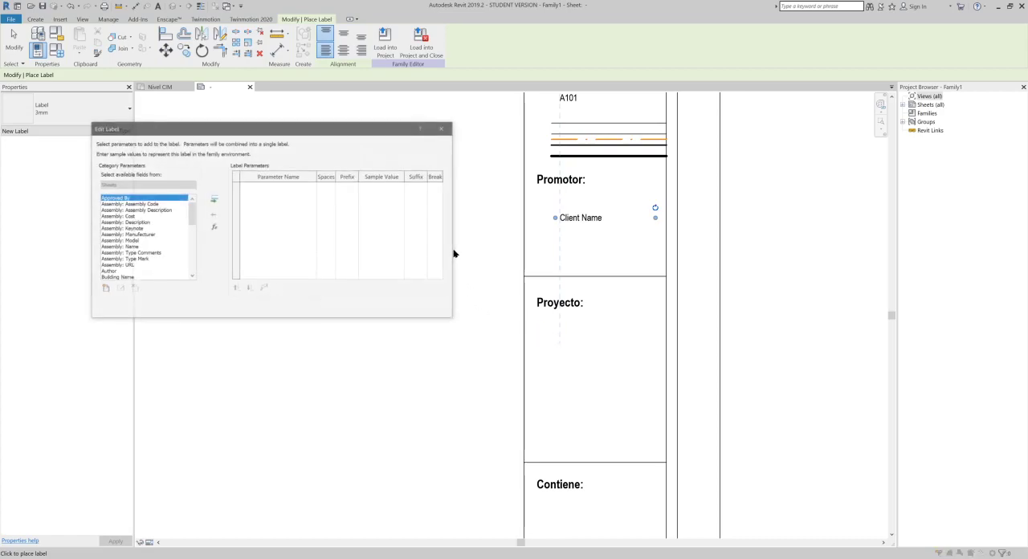
scroll(185, 217, down, 5)
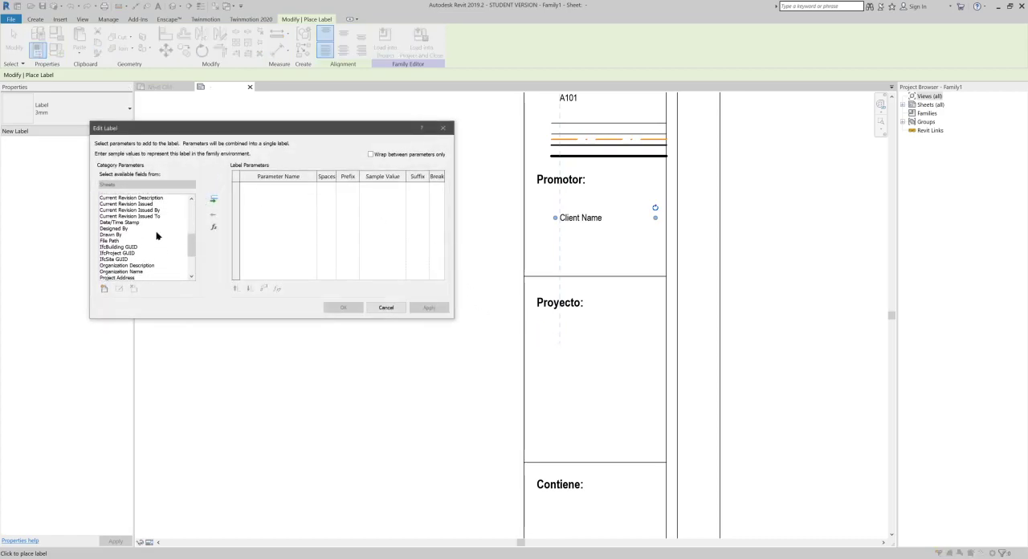
scroll(155, 233, down, 3)
click(123, 235)
click(214, 200)
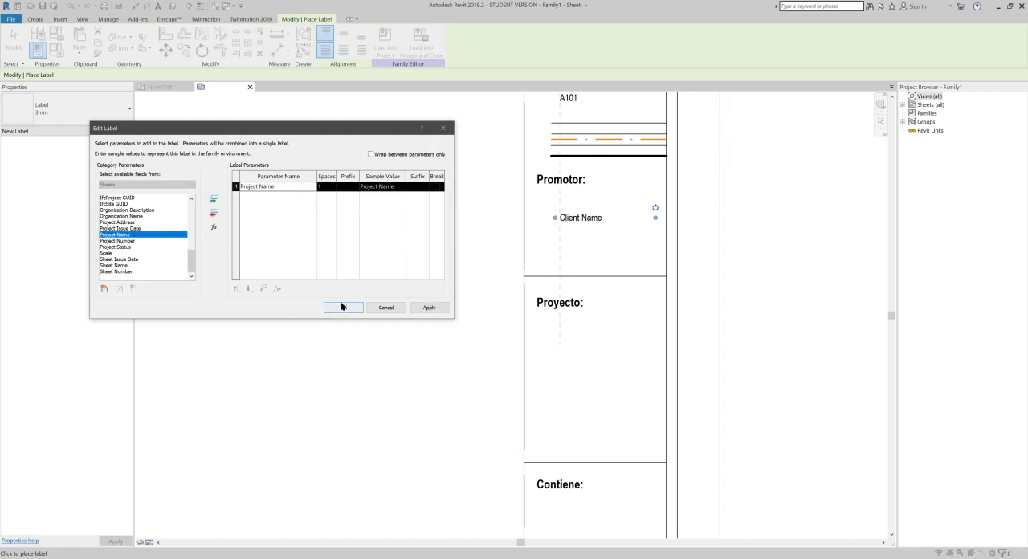
click(342, 307)
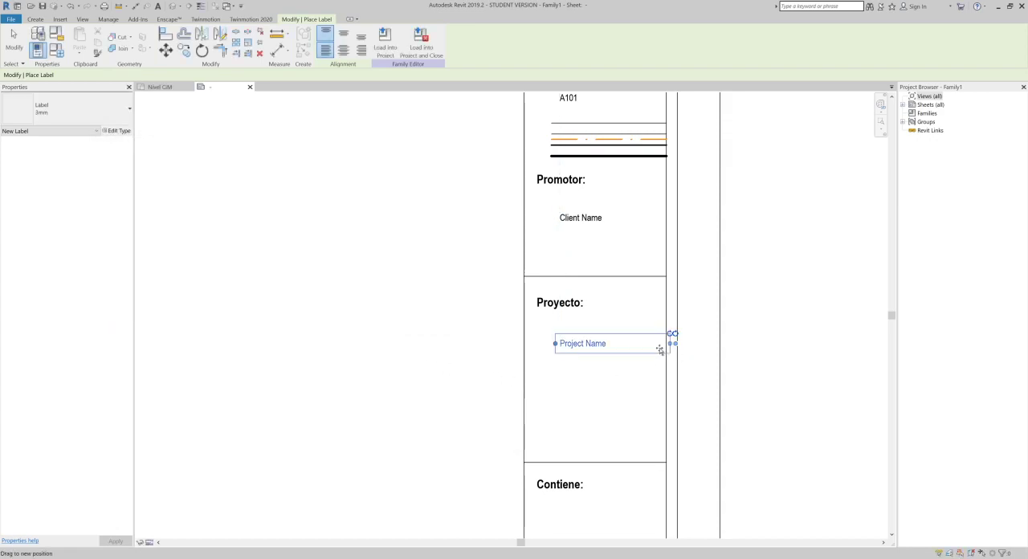
- Place a Sheet Name label below "Contiene:", aligned with the project name label
middle_drag(620, 426, 619, 266)
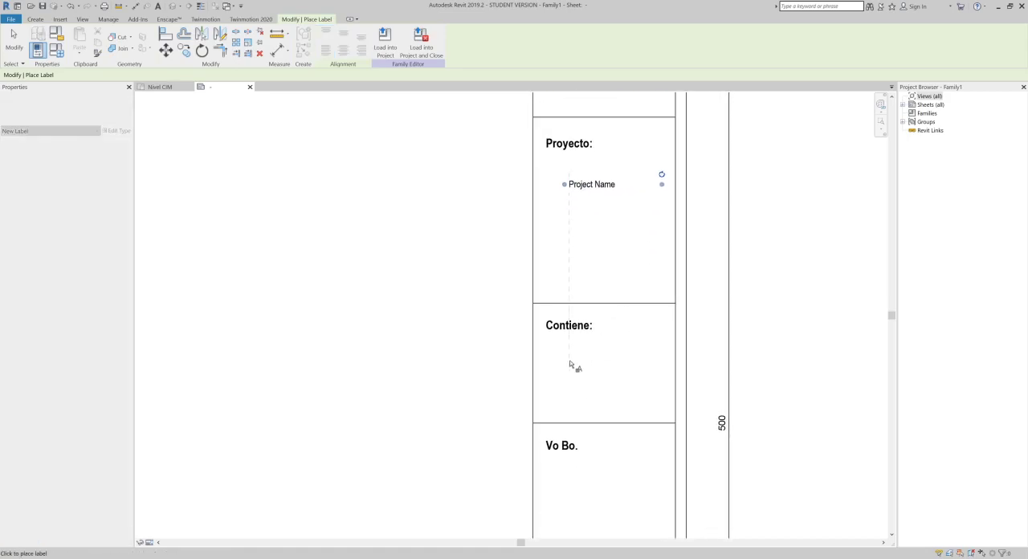
click(452, 284)
scroll(137, 225, down, 5)
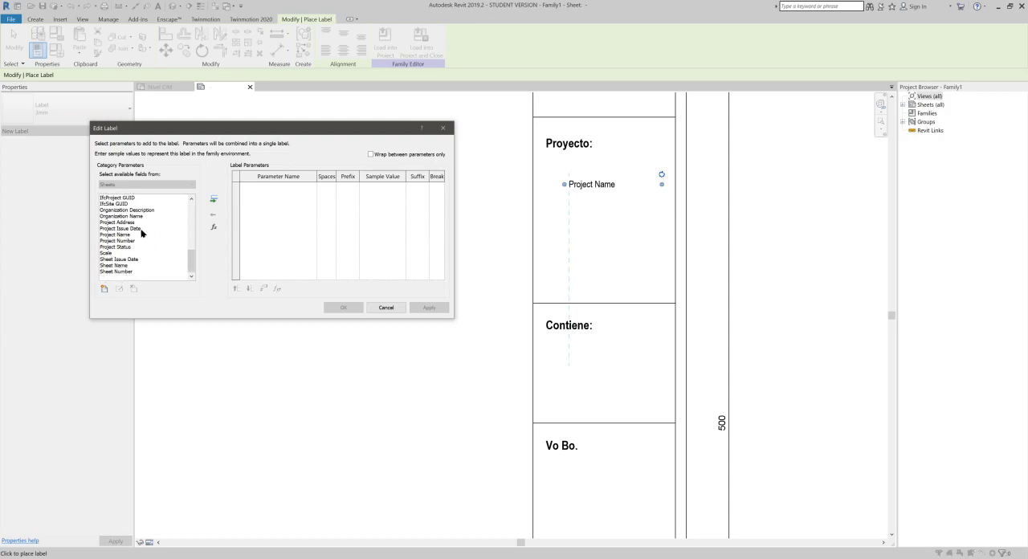
click(117, 265)
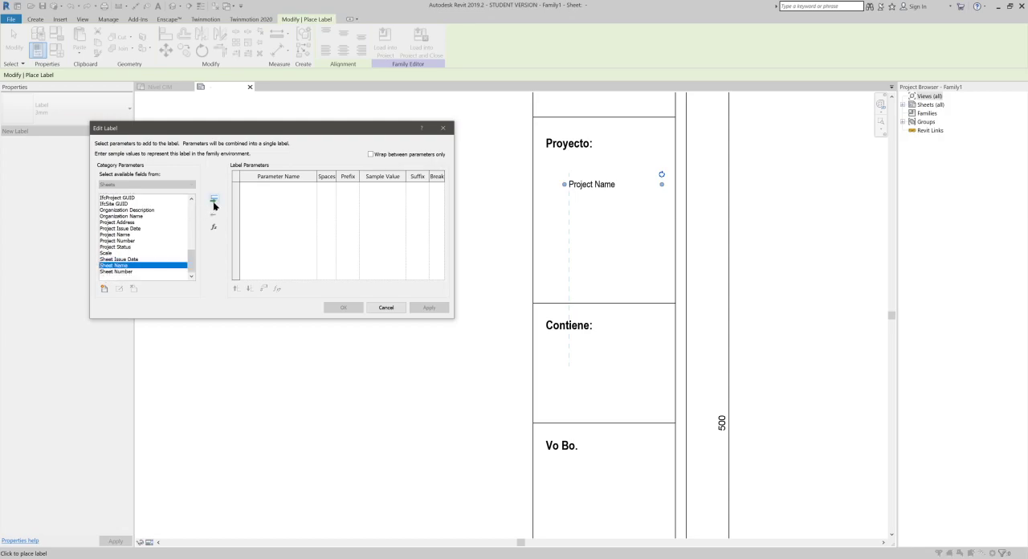
click(214, 201)
click(343, 308)
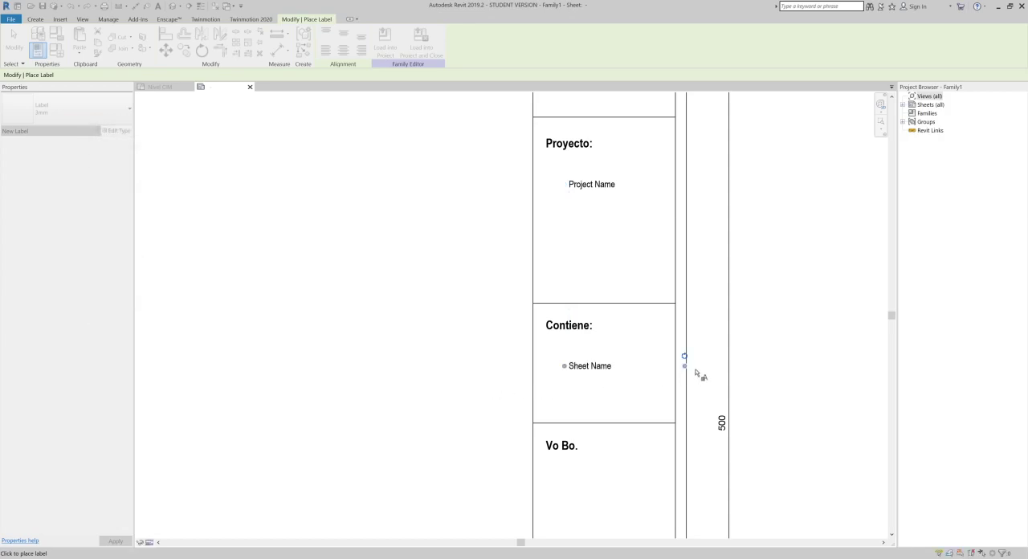
- Narrow the Sheet Name label's box to fit its cell and add a fitted Designed By label below "Vo Bo.", aligned with it
drag(685, 366, 662, 372)
middle_drag(619, 390, 616, 246)
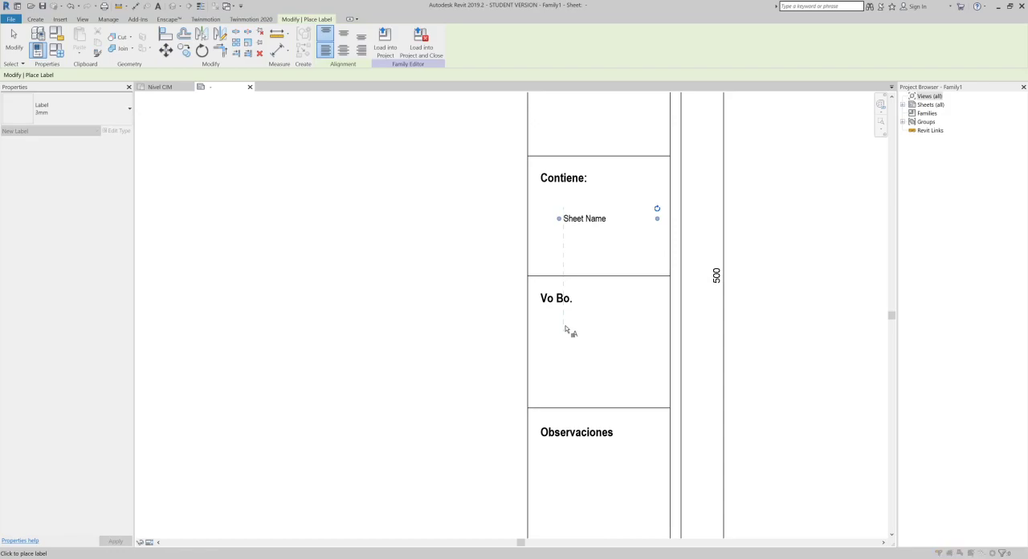
click(441, 257)
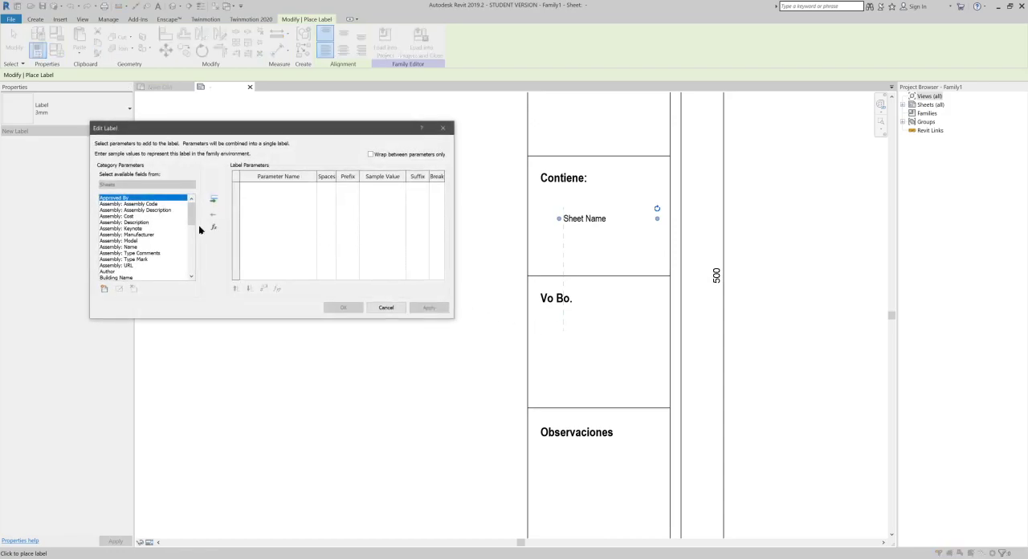
drag(195, 217, 195, 250)
click(112, 229)
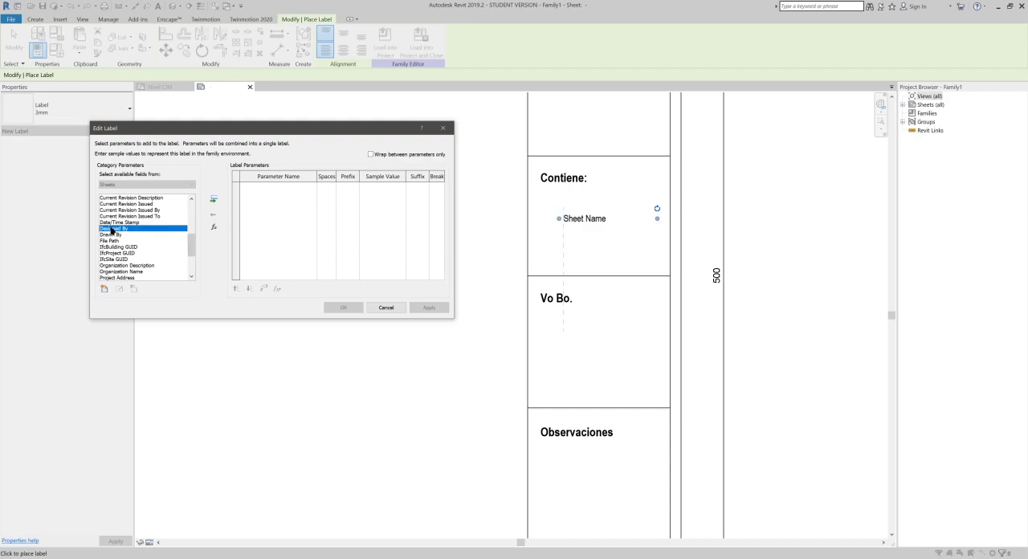
click(214, 200)
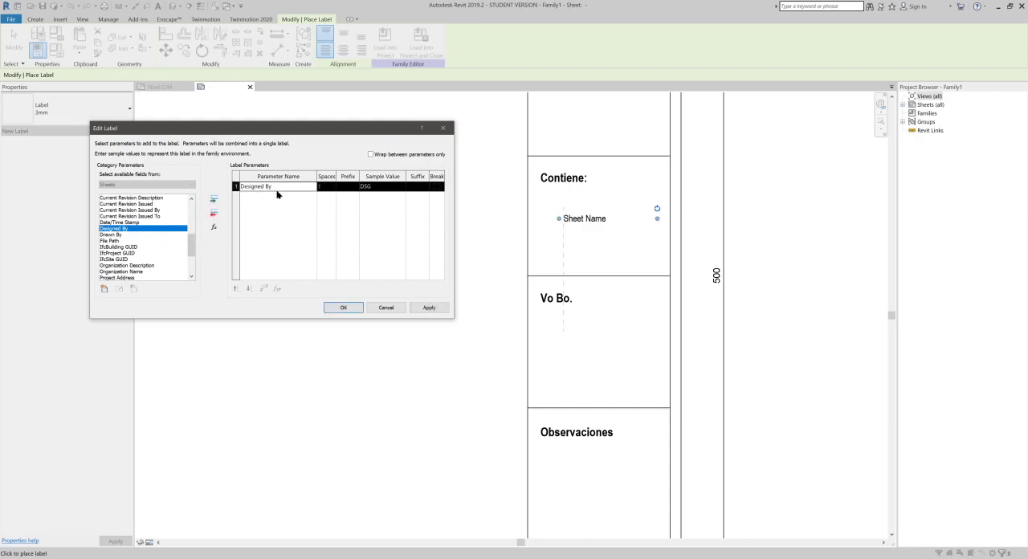
click(354, 308)
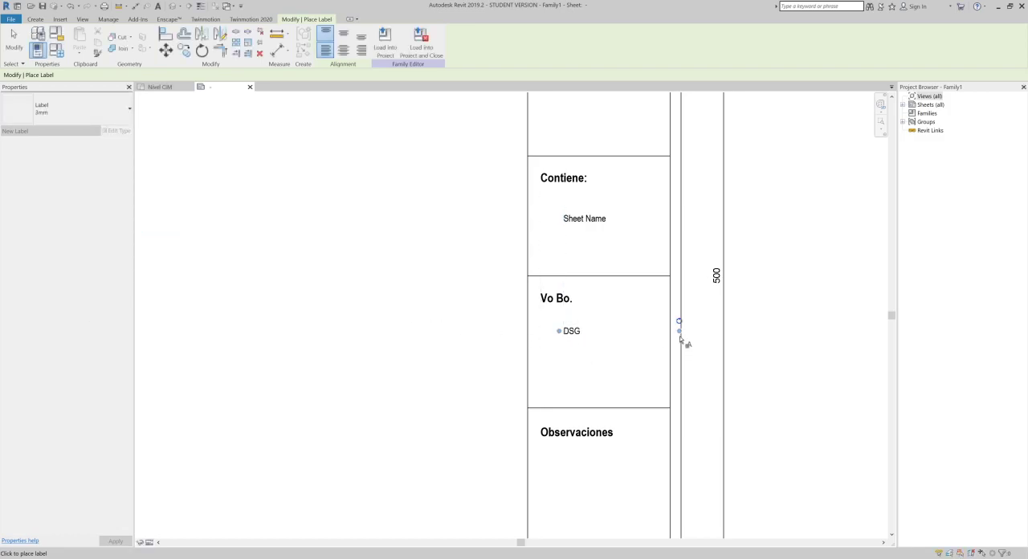
drag(679, 331, 659, 331)
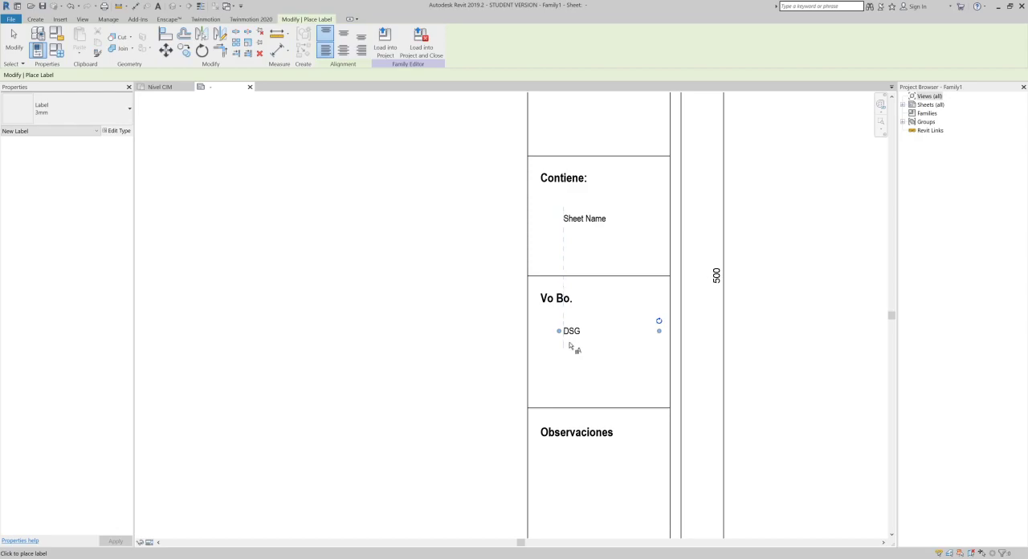
- Place a Scale label below "Escala:", aligned with the Designed By label, and narrow its box to fit the cell
scroll(570, 345, down, 1)
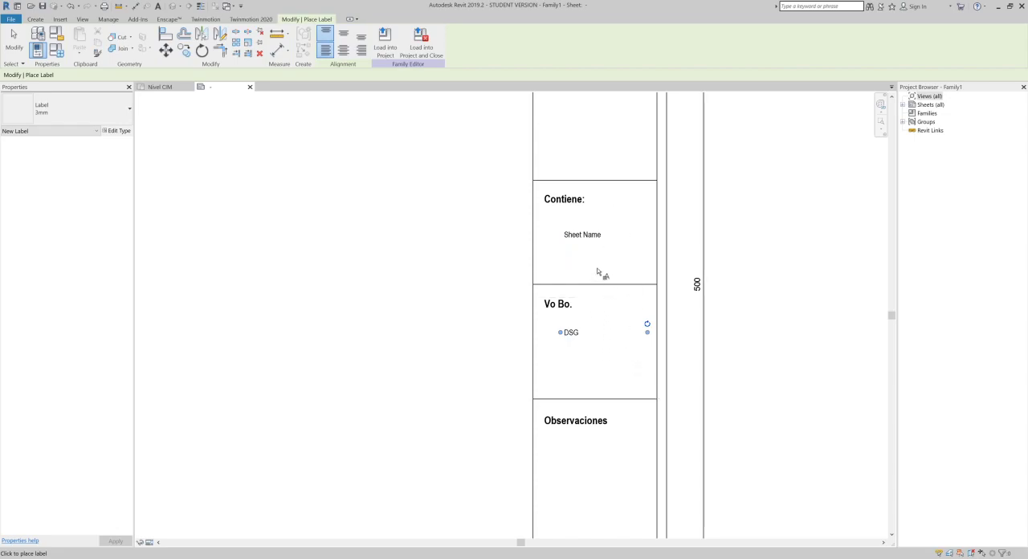
mouse_move(539, 296)
middle_down()
mouse_move(521, 166)
mouse_move(525, 294)
middle_up()
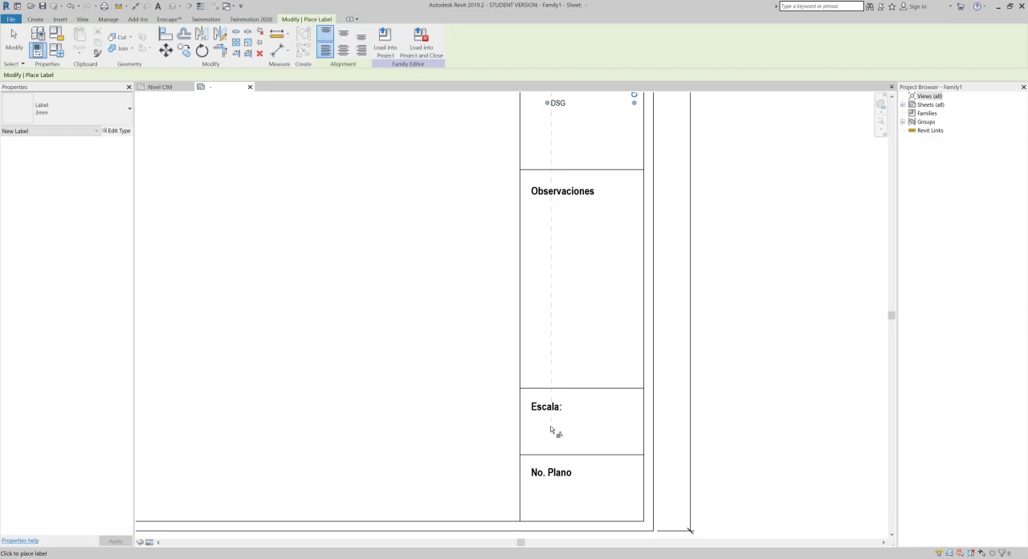
click(551, 427)
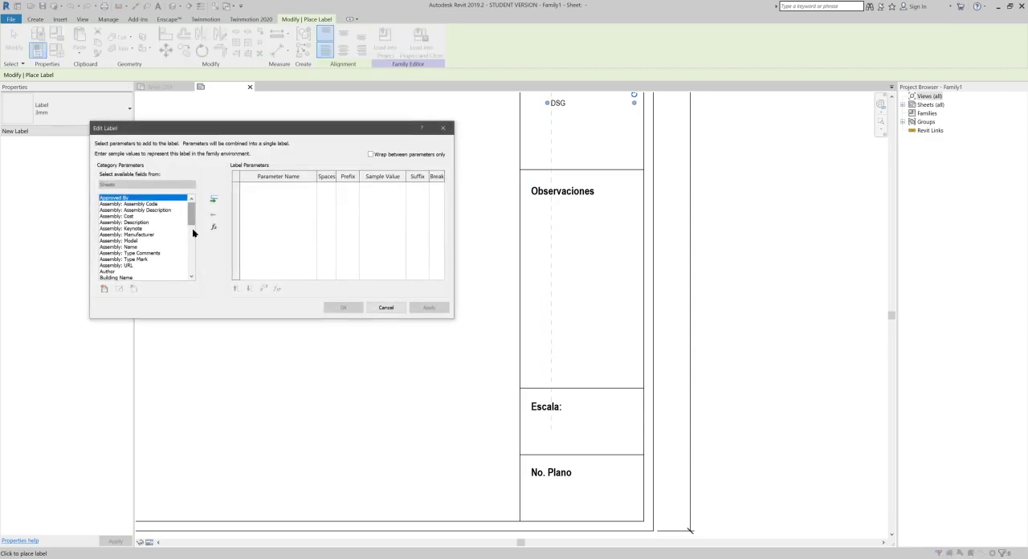
drag(193, 223, 189, 279)
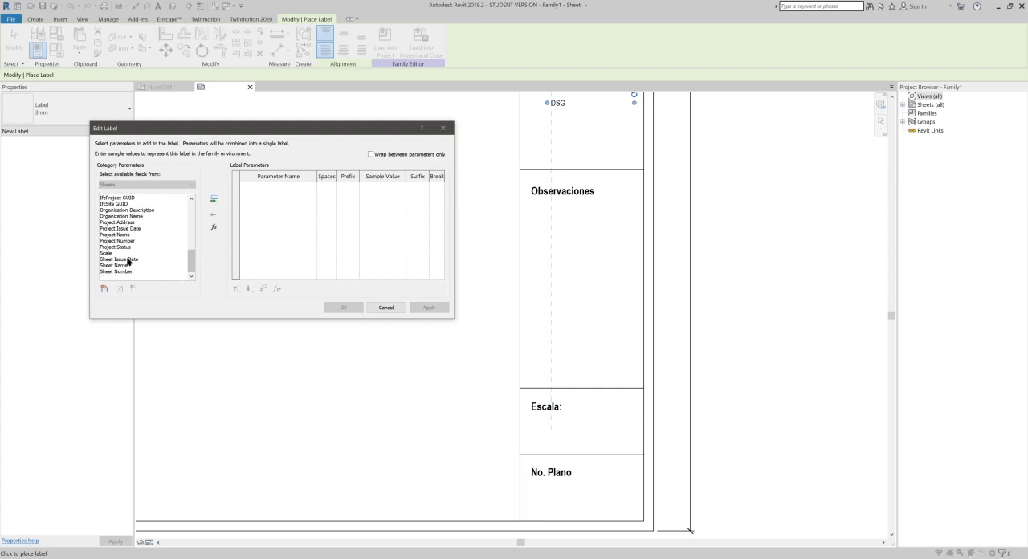
click(111, 254)
click(213, 199)
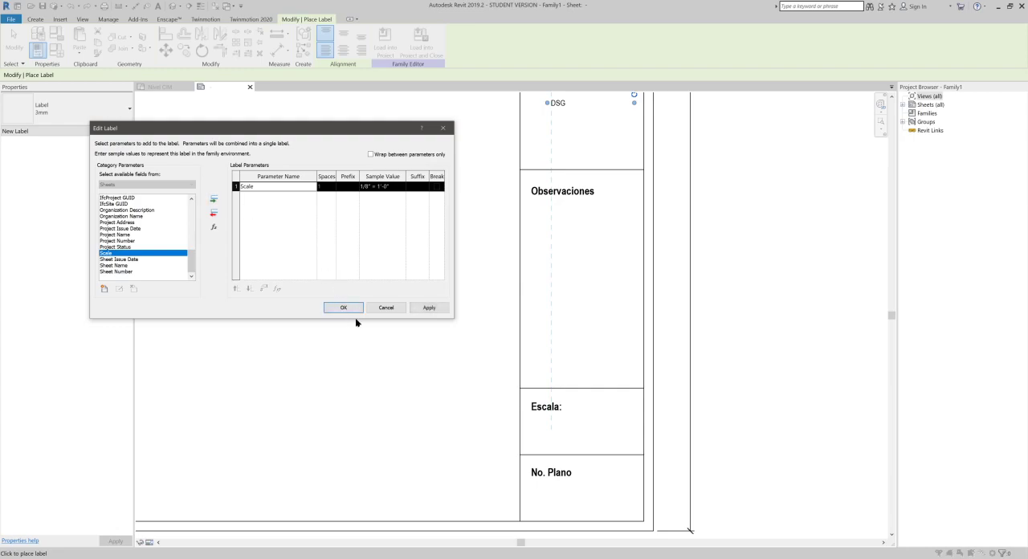
click(343, 307)
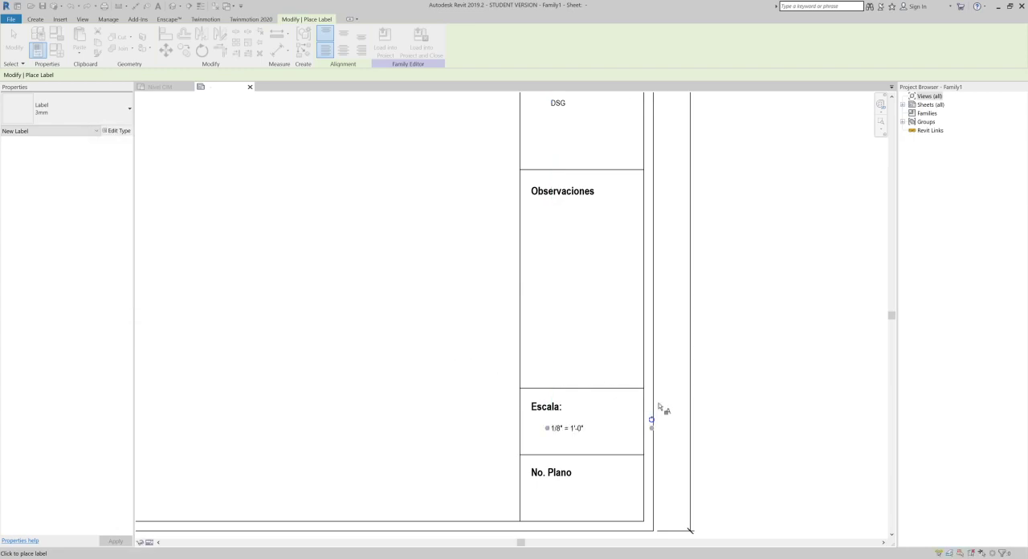
drag(652, 427, 633, 428)
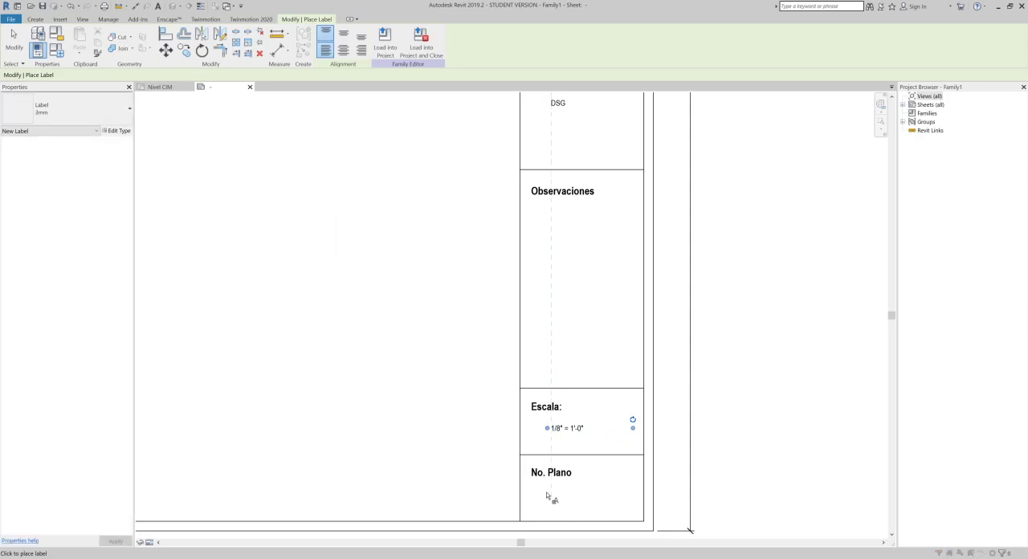
- Place a Sheet Number label below the "No. Plano" heading in the last cell, aligned with the Scale label, with its box inside the cell
click(558, 393)
scroll(138, 248, down, 10)
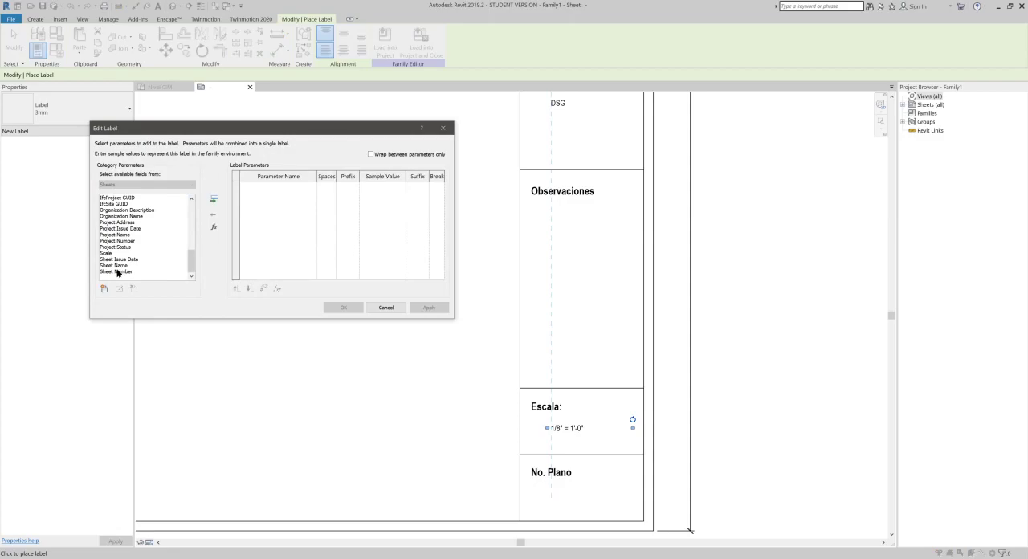
click(121, 271)
click(214, 211)
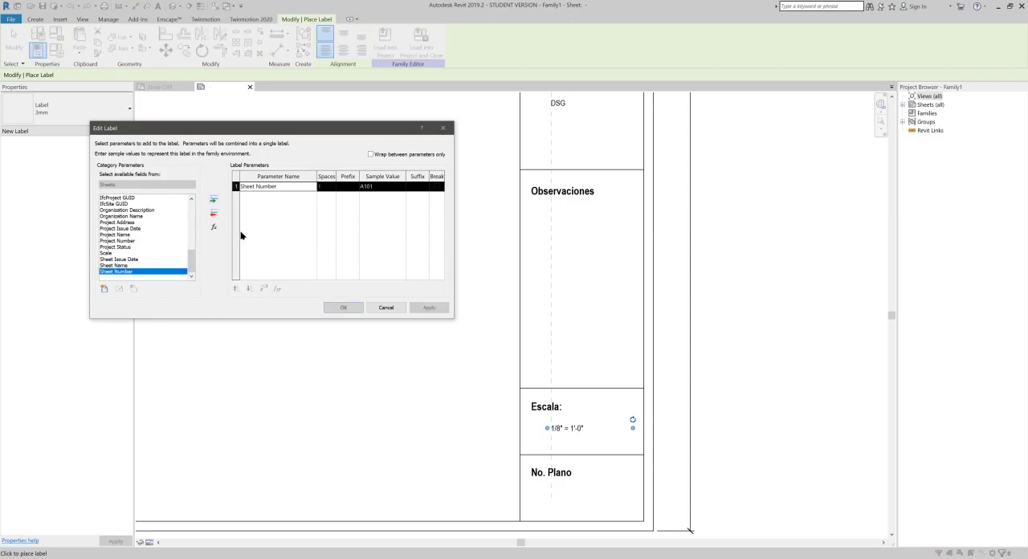
click(346, 309)
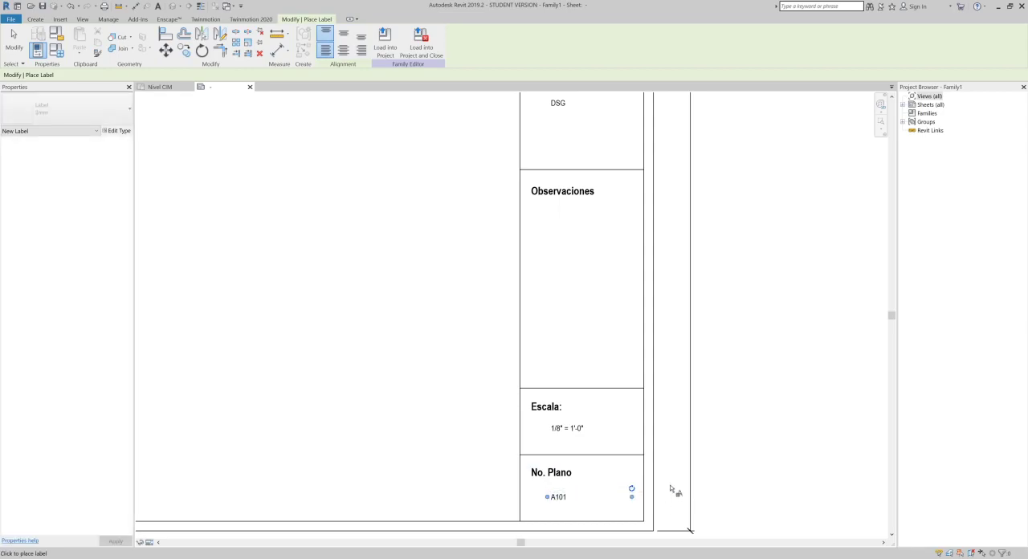
scroll(634, 411, down, 1)
scroll(648, 401, down, 2)
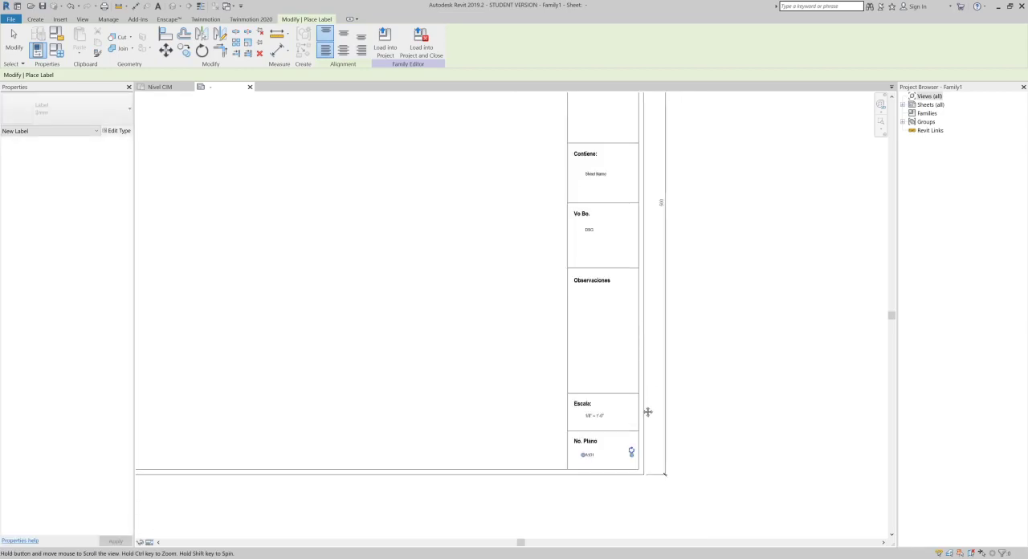
key(Escape)
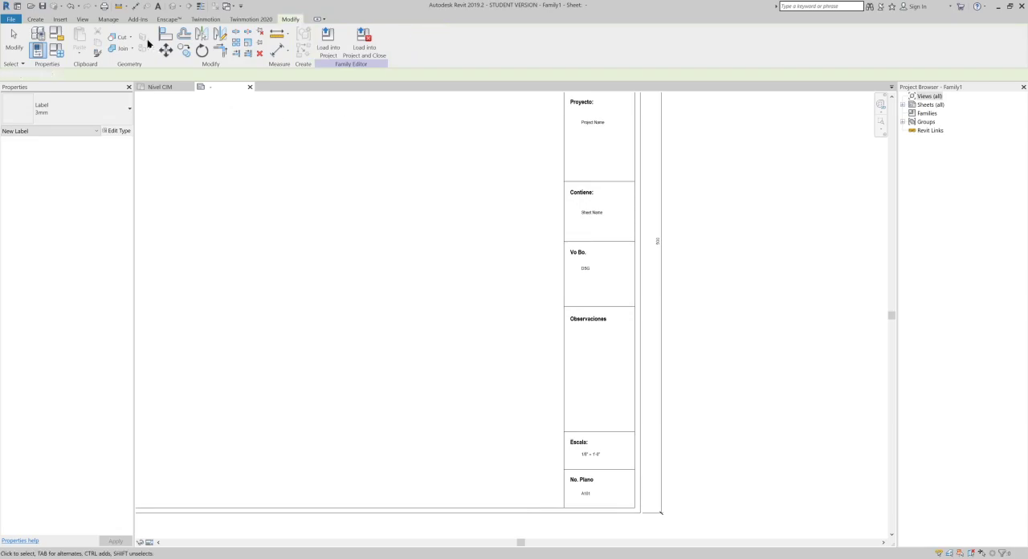
- Draw a horizontal line about 50 mm long below the "Observaciones" heading, using the Title Blocks subcategory
click(39, 21)
click(77, 38)
scroll(610, 293, up, 1)
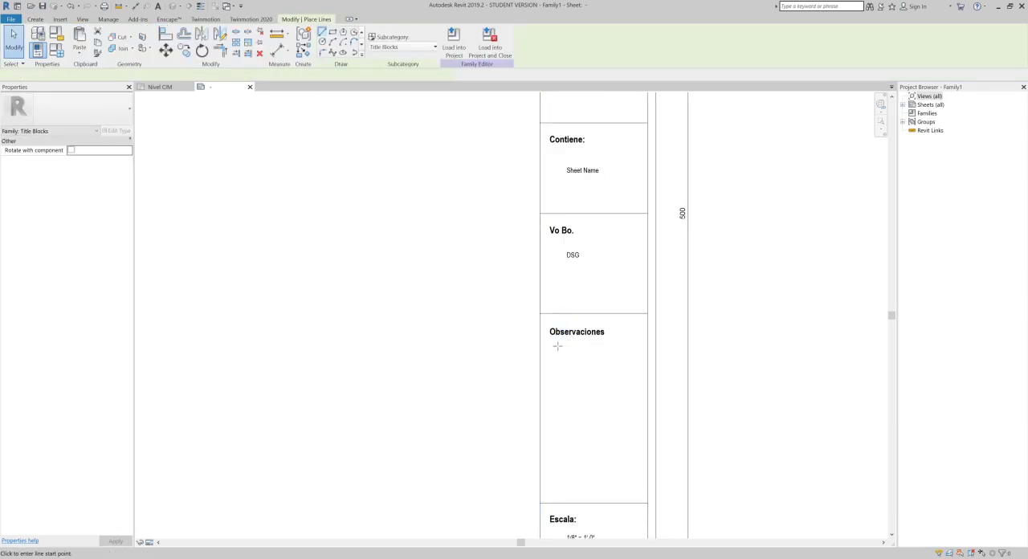
click(552, 346)
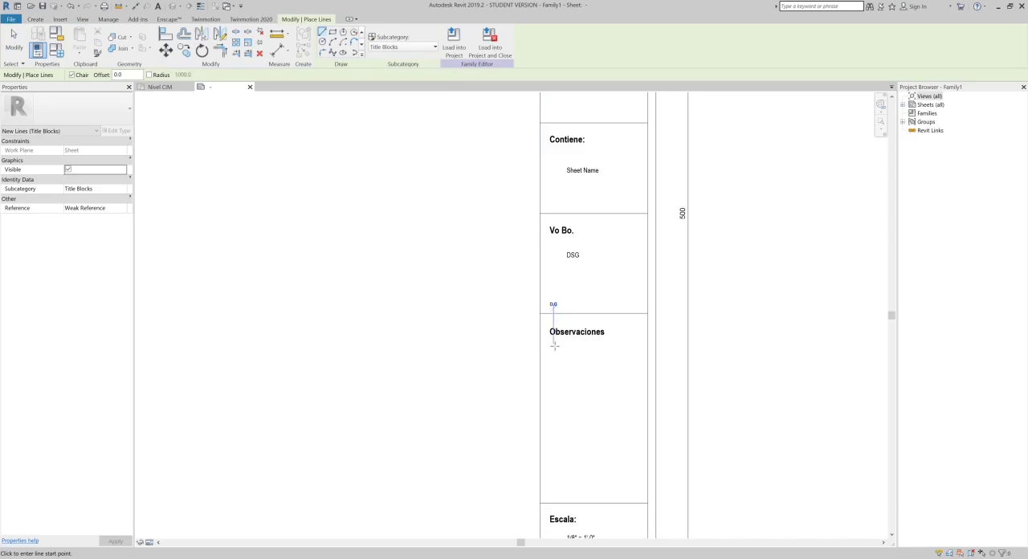
click(634, 346)
key(Escape)
key(Escape)
- Array the line below "Observaciones" vertically downward over about 85 mm, positioned by the last member, with a count of 15
scroll(541, 276, up, 2)
middle_drag(604, 339, 573, 182)
click(573, 192)
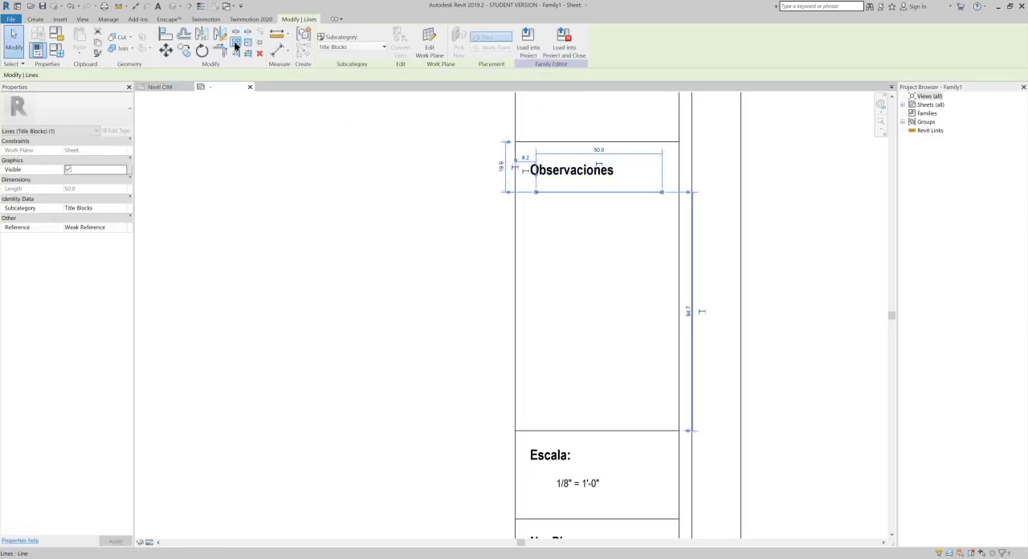
click(236, 43)
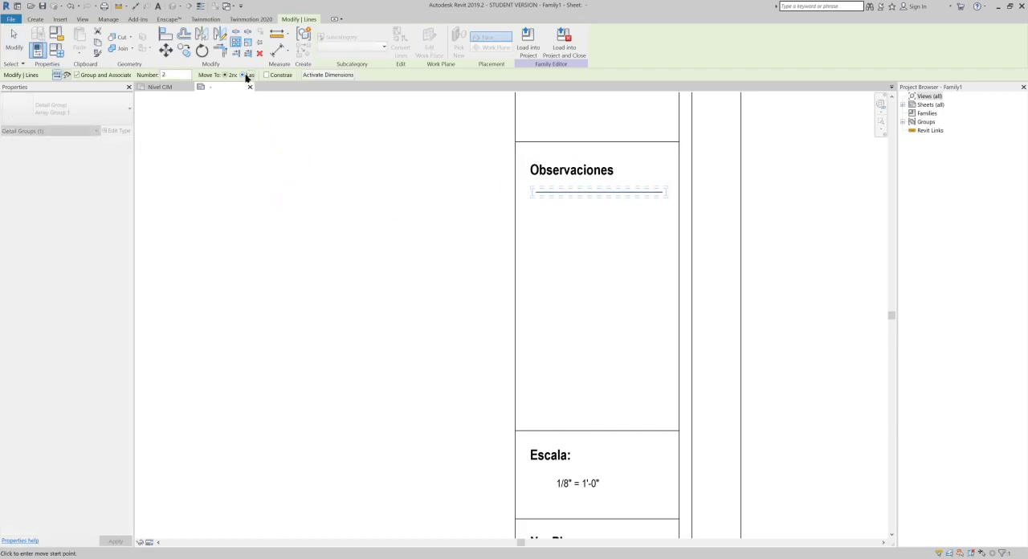
click(604, 195)
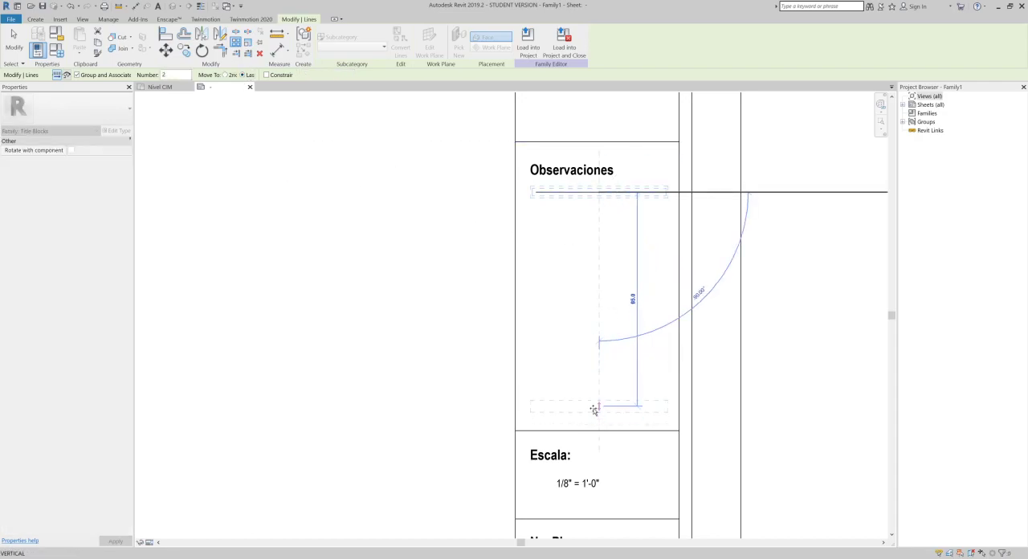
click(595, 409)
key(Return)
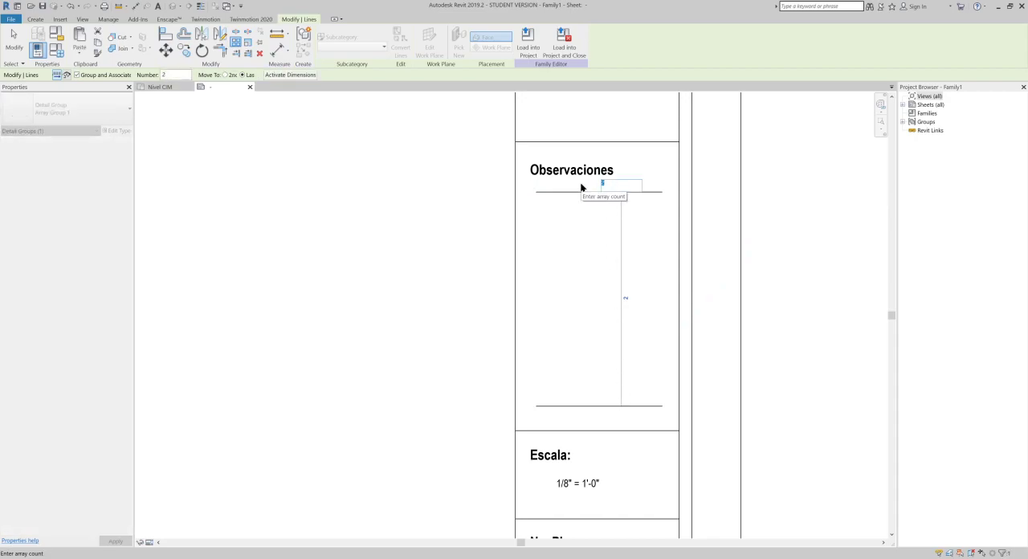
text(15)
key(Return)
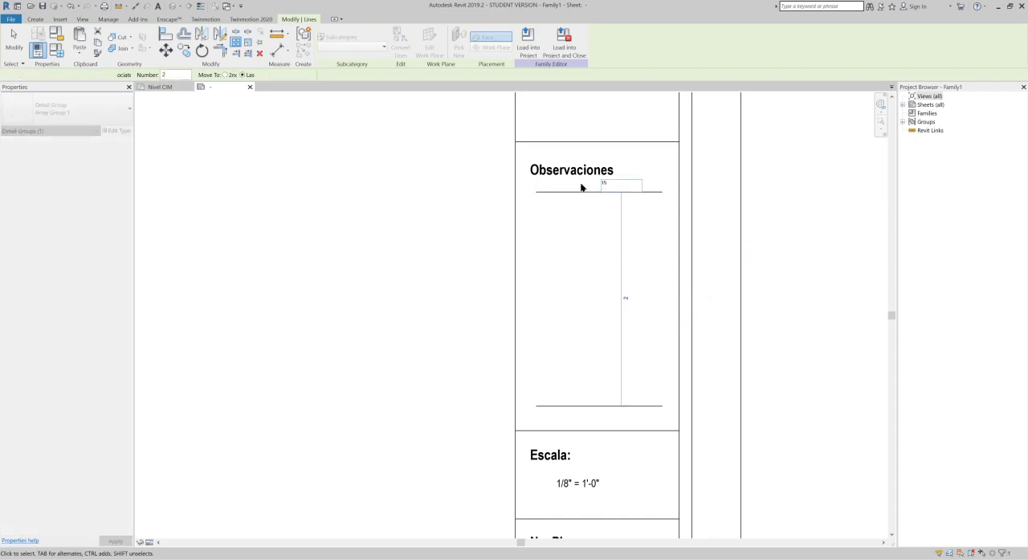
click(820, 298)
scroll(771, 297, down, 5)
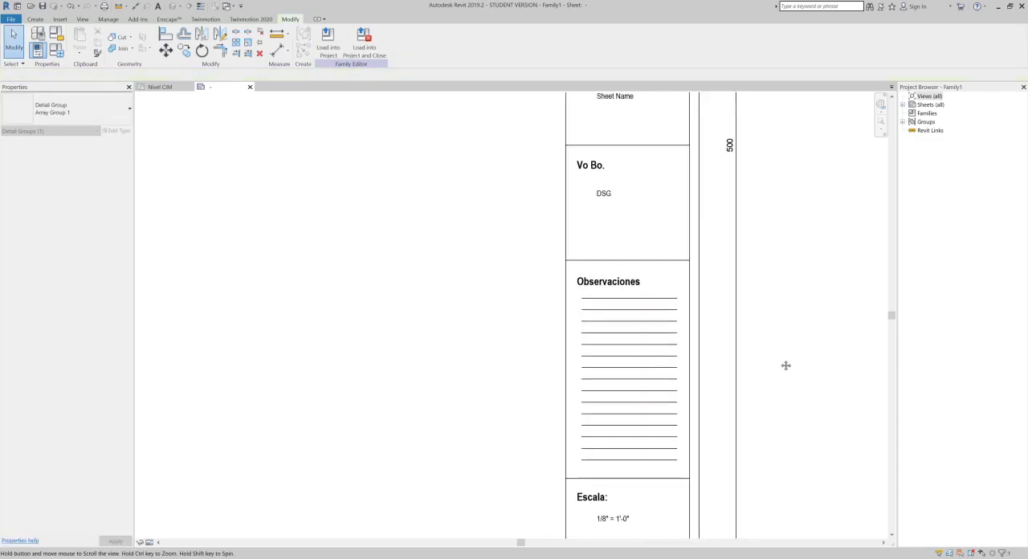
middle_drag(699, 317, 692, 380)
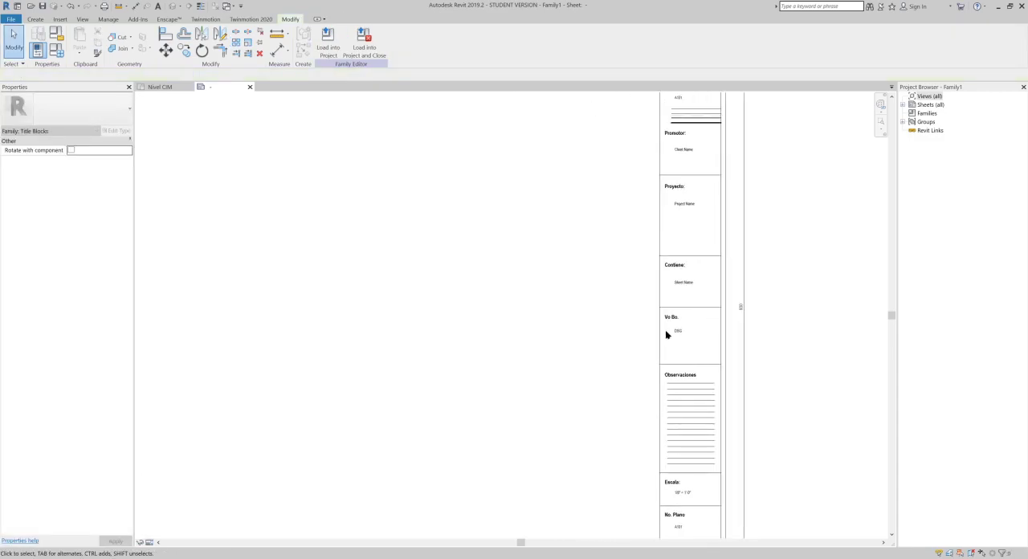
scroll(655, 320, down, 1)
middle_drag(705, 331, 709, 330)
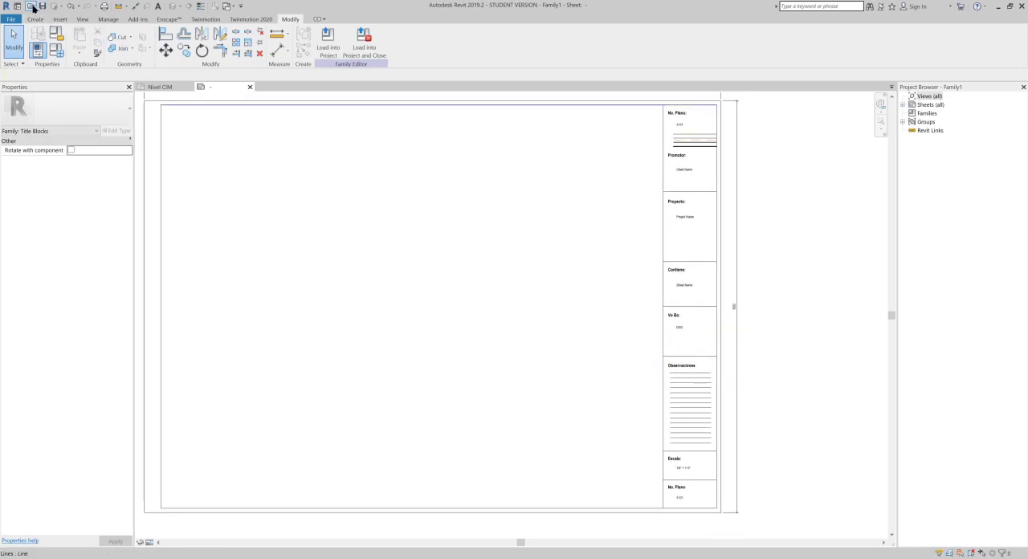
click(43, 6)
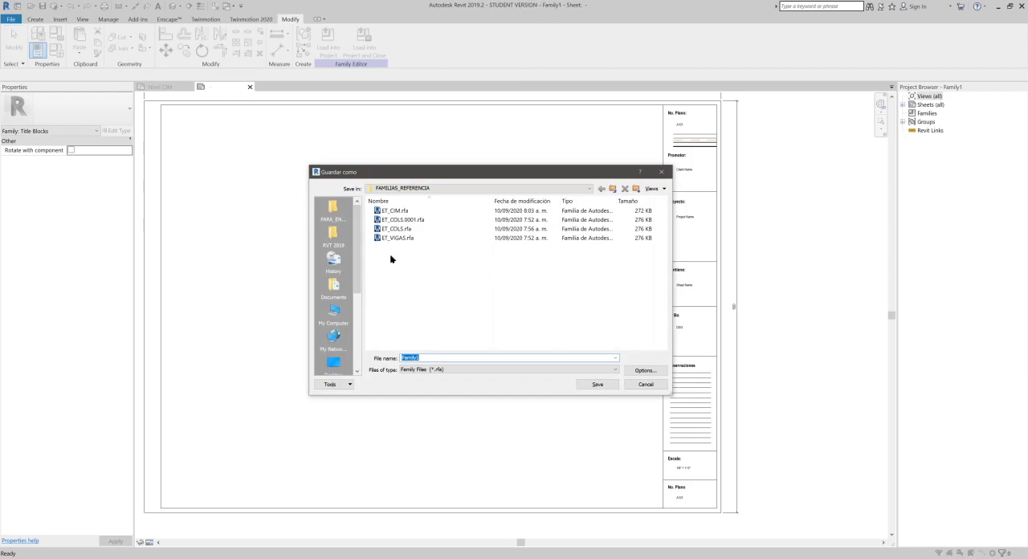
drag(420, 357, 354, 360)
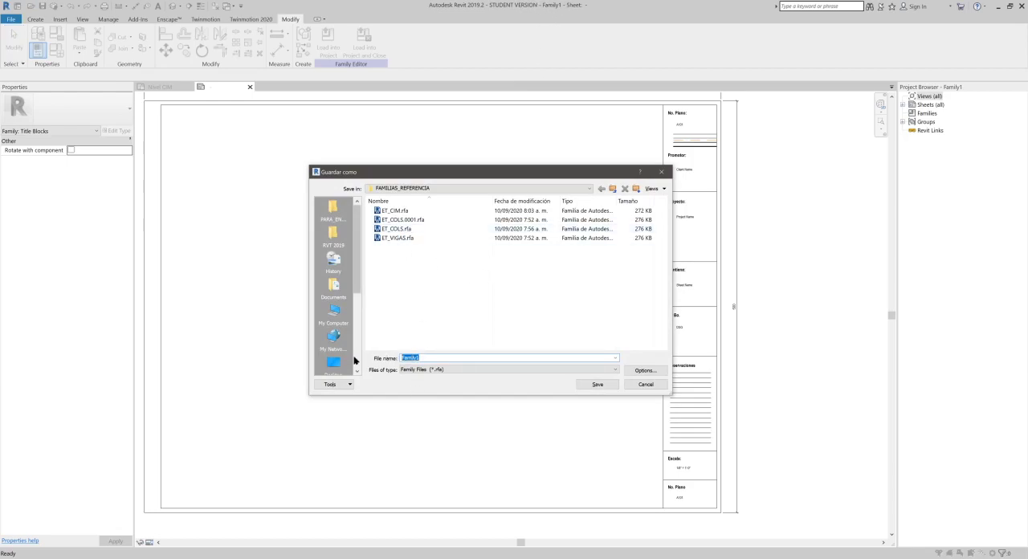
text(@ROTULO)
click(598, 383)
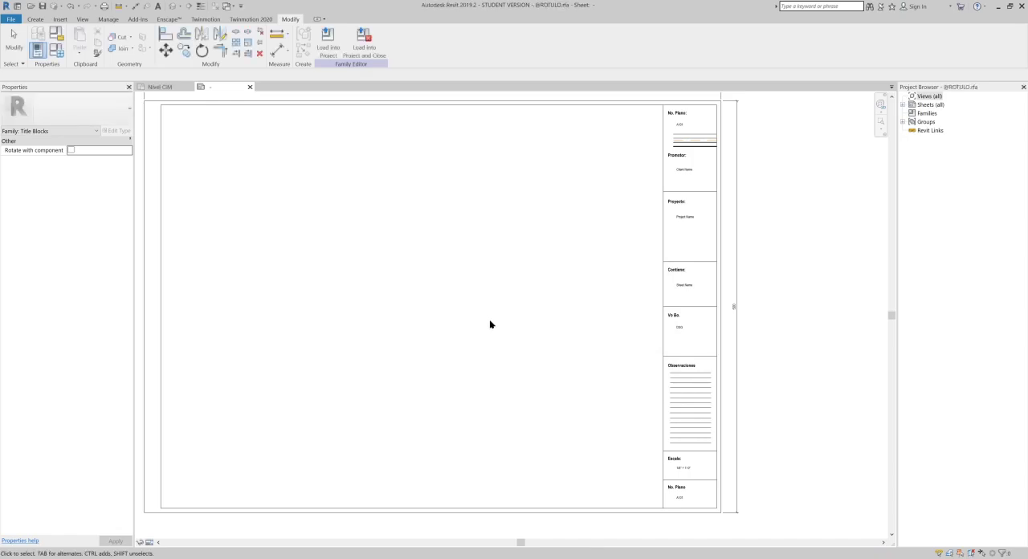
- Load the finished title block family into the open structural project
middle_drag(433, 305, 462, 311)
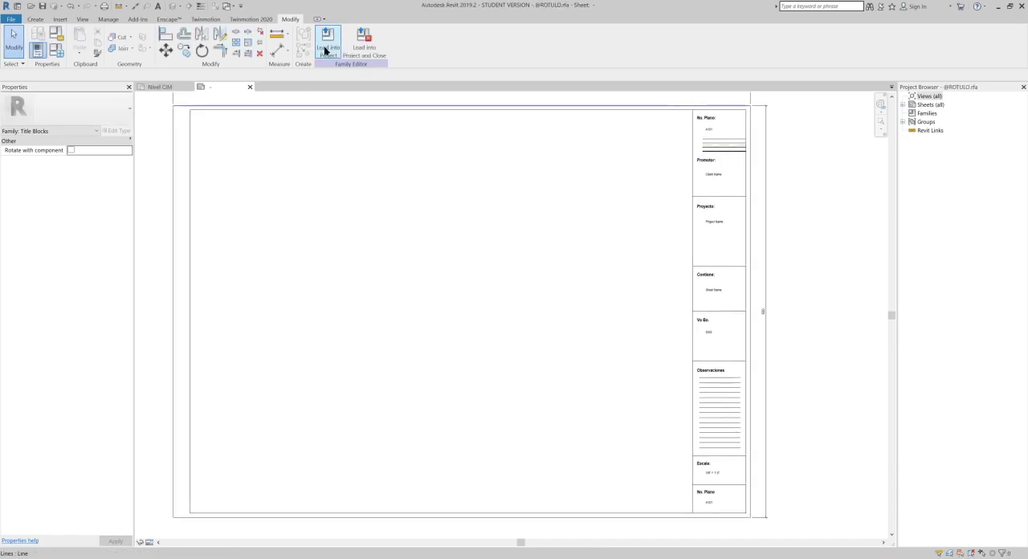
click(325, 48)
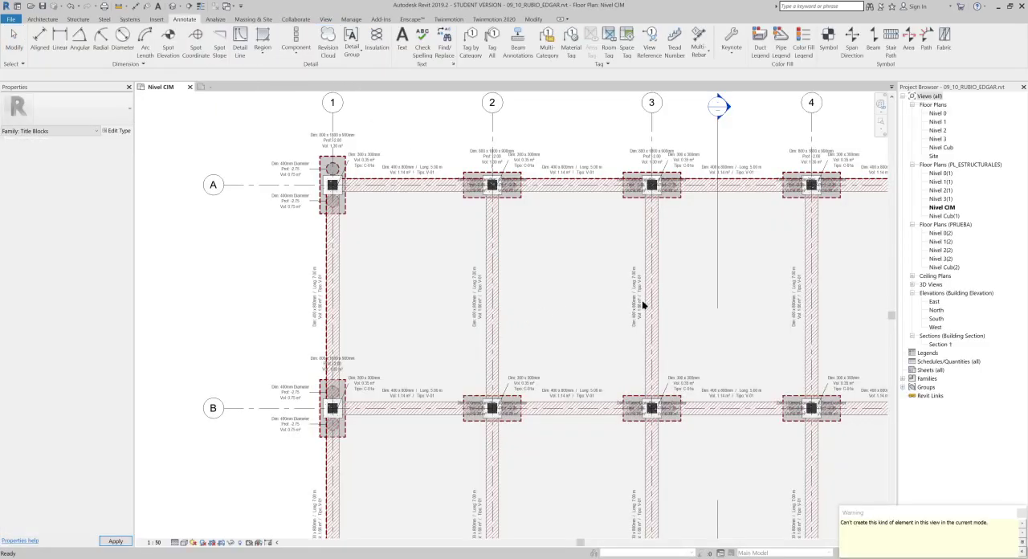
mouse_move(900, 513)
mouse_down()
mouse_move(723, 377)
mouse_move(598, 245)
mouse_move(536, 211)
mouse_up()
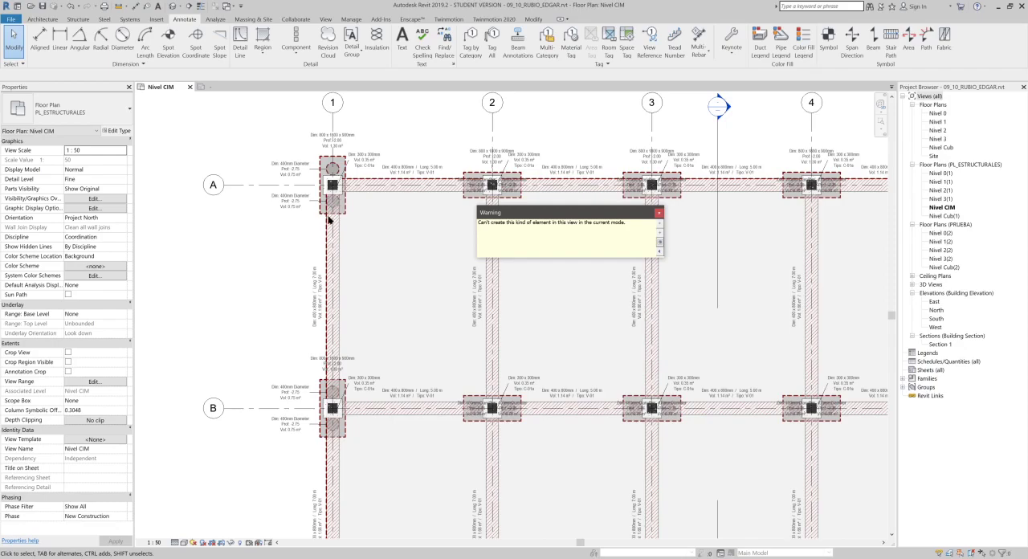
scroll(642, 298, down, 2)
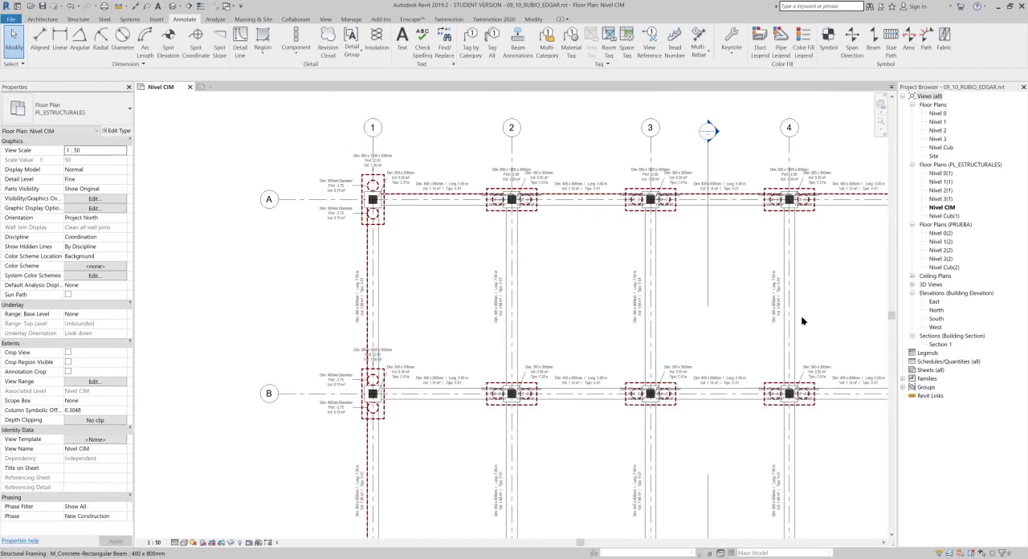
scroll(729, 310, down, 1)
middle_drag(729, 310, 555, 292)
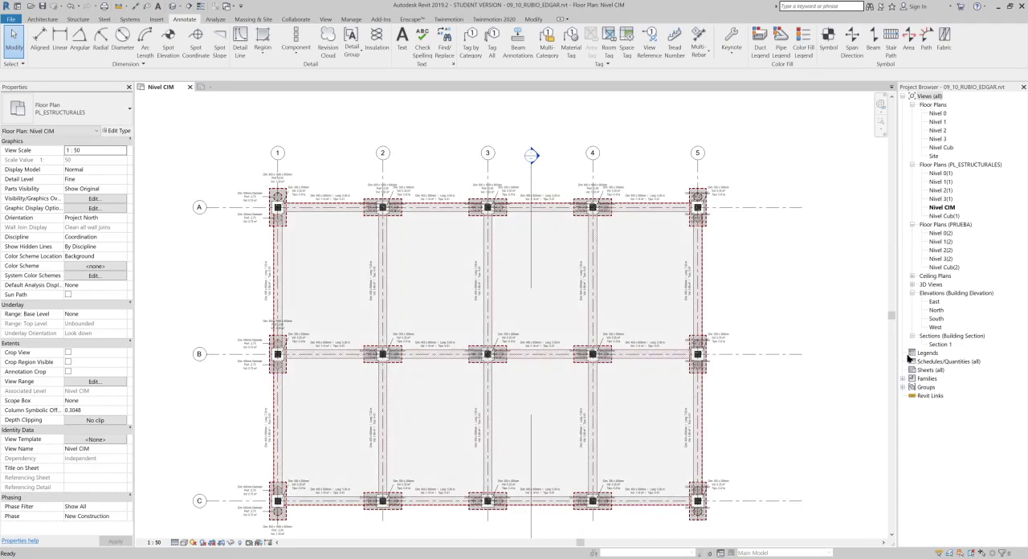
click(932, 362)
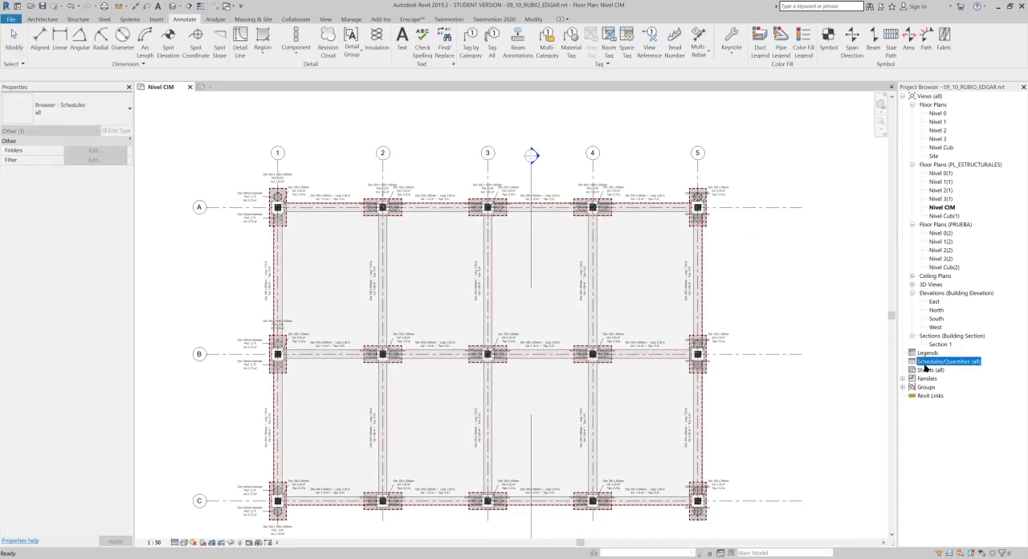
right_click(925, 366)
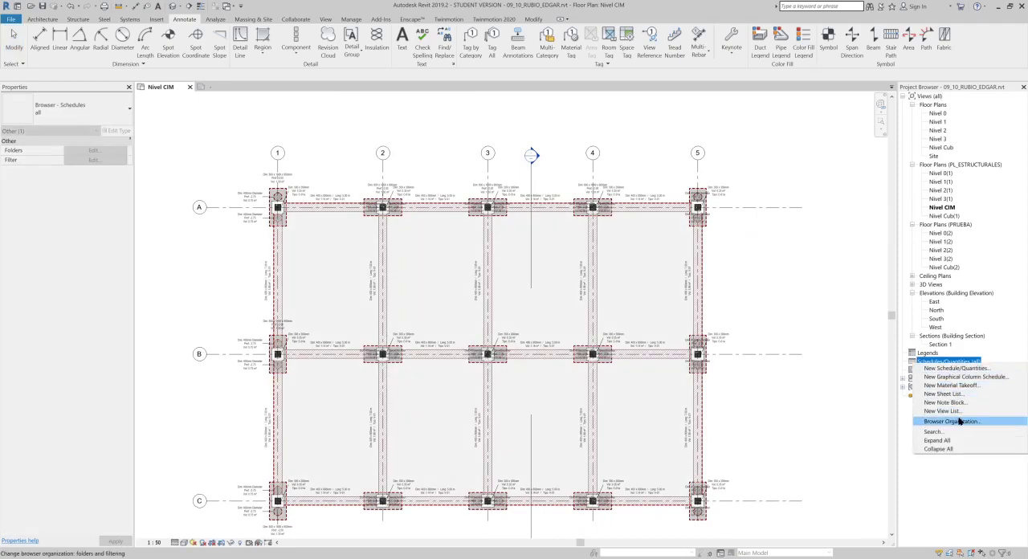
click(962, 371)
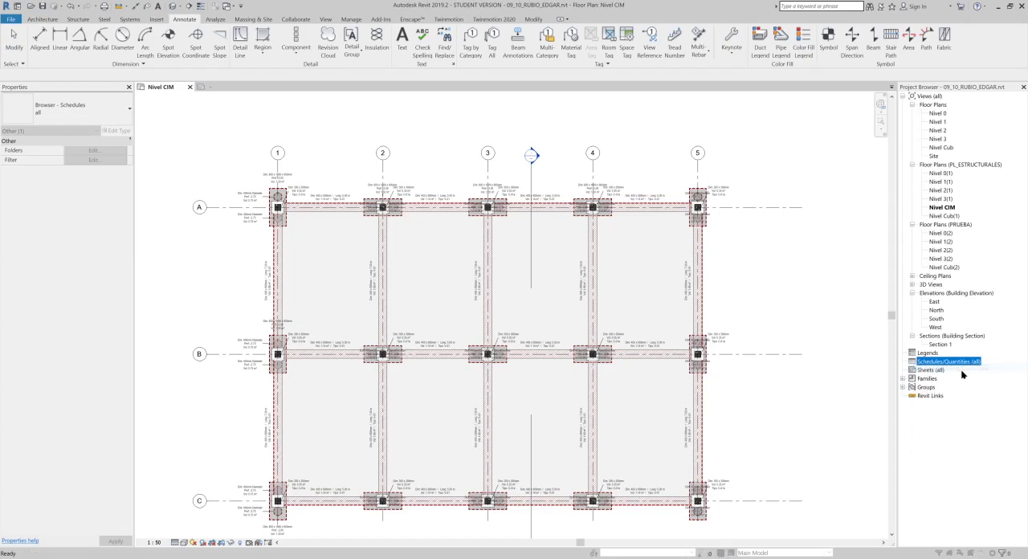
click(626, 275)
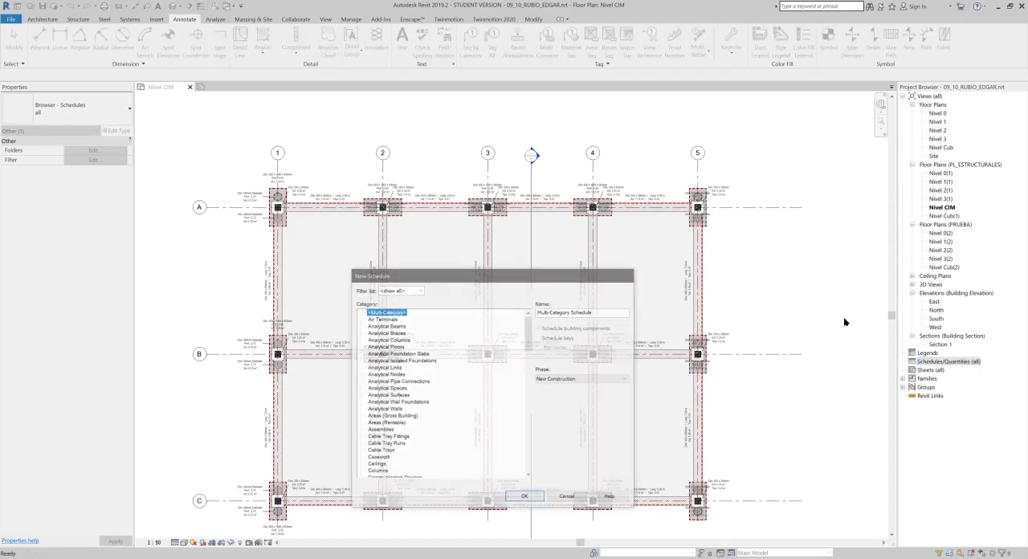
right_click(930, 370)
click(944, 378)
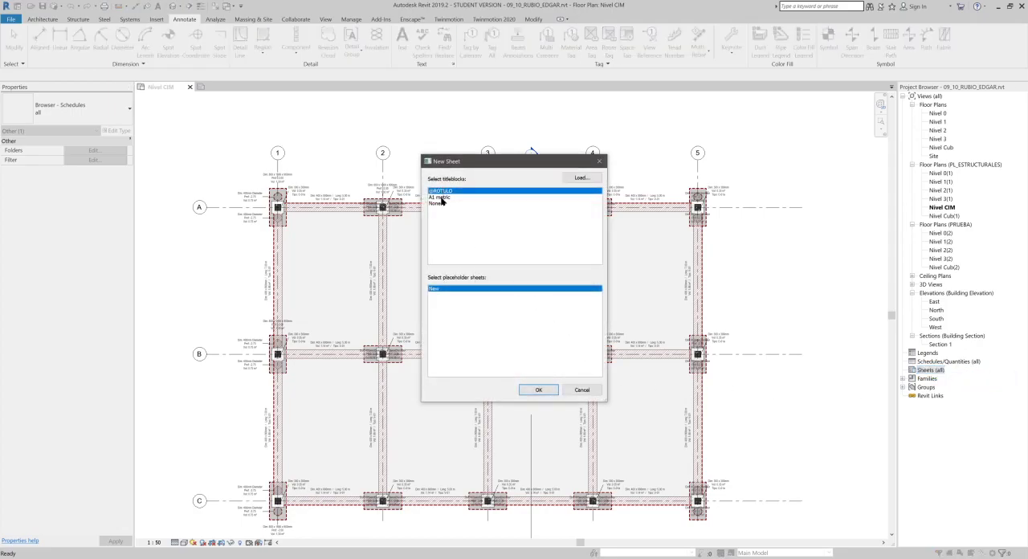
click(543, 389)
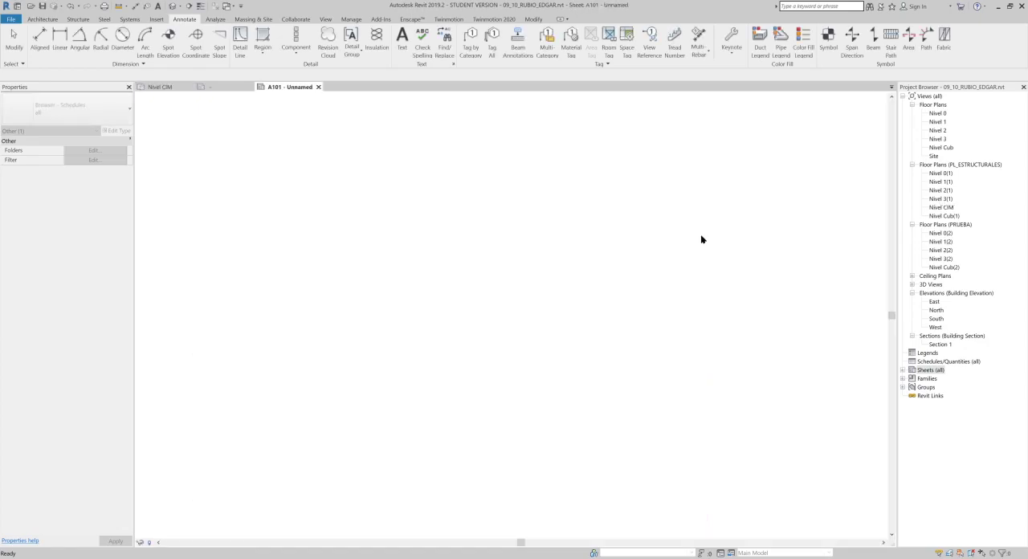
click(218, 88)
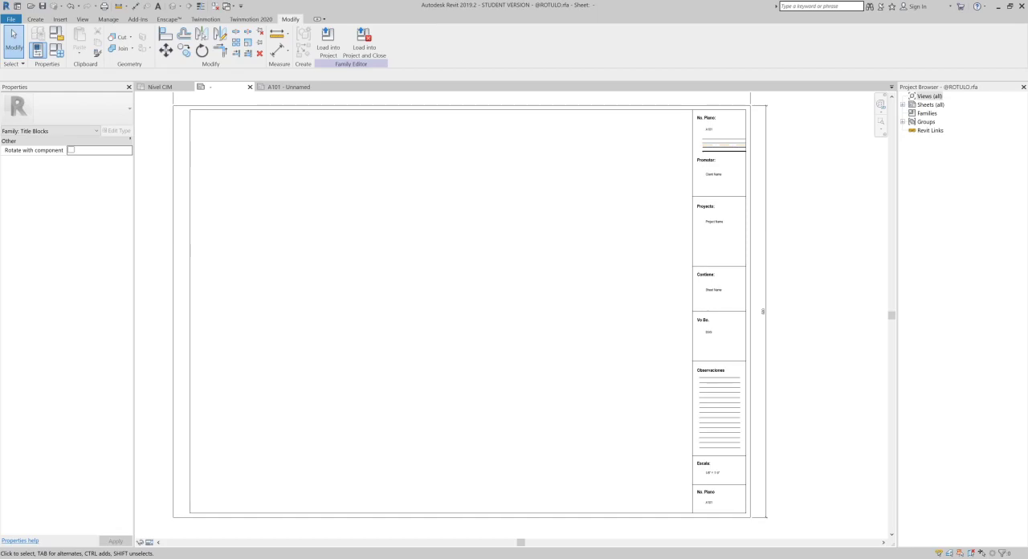
- Switch to Bamboo Paper and open the "Notas de clase UN" notebook at its blank page
click(131, 539)
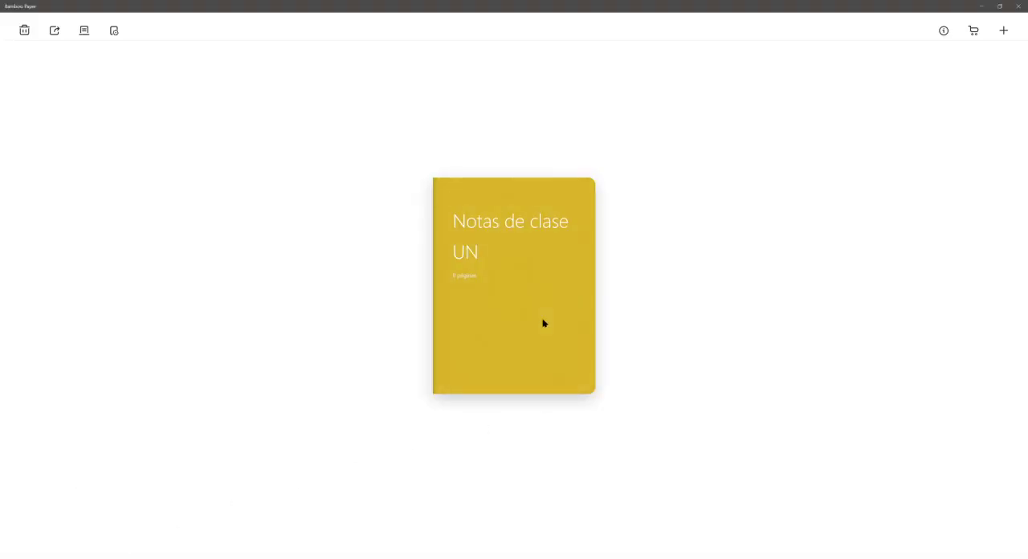
click(549, 280)
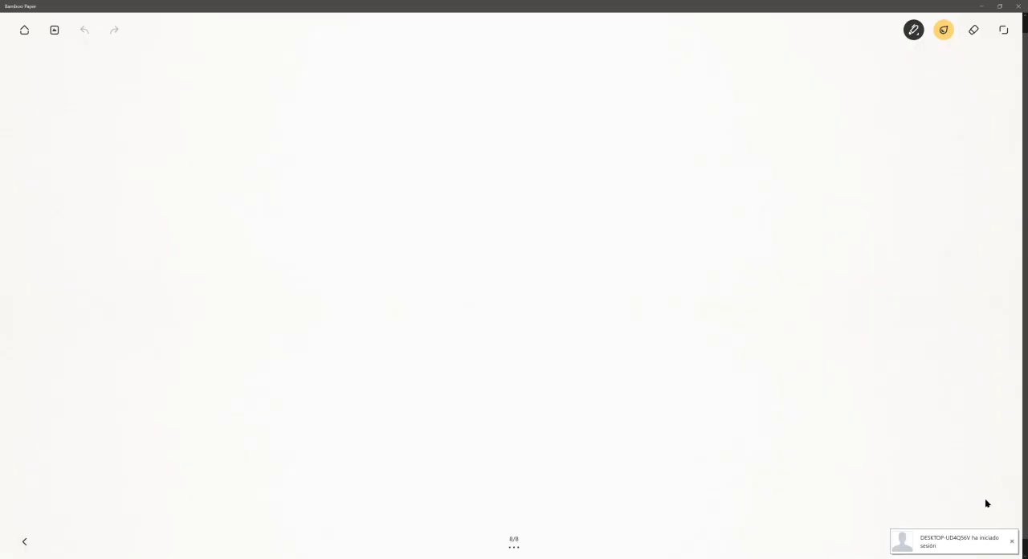
click(1012, 541)
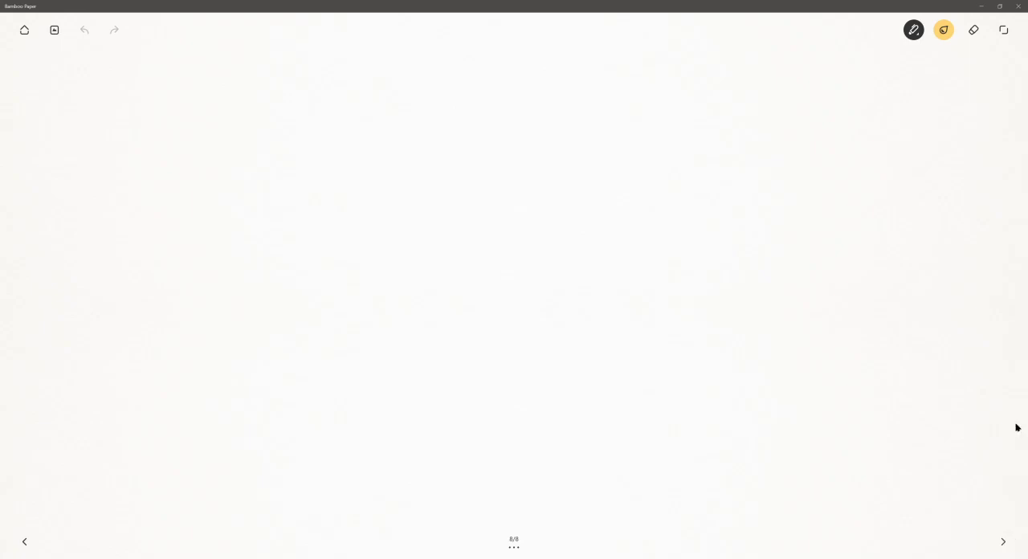
- Set the drawing tool to the fine pen tip with the medium blue colour
click(913, 30)
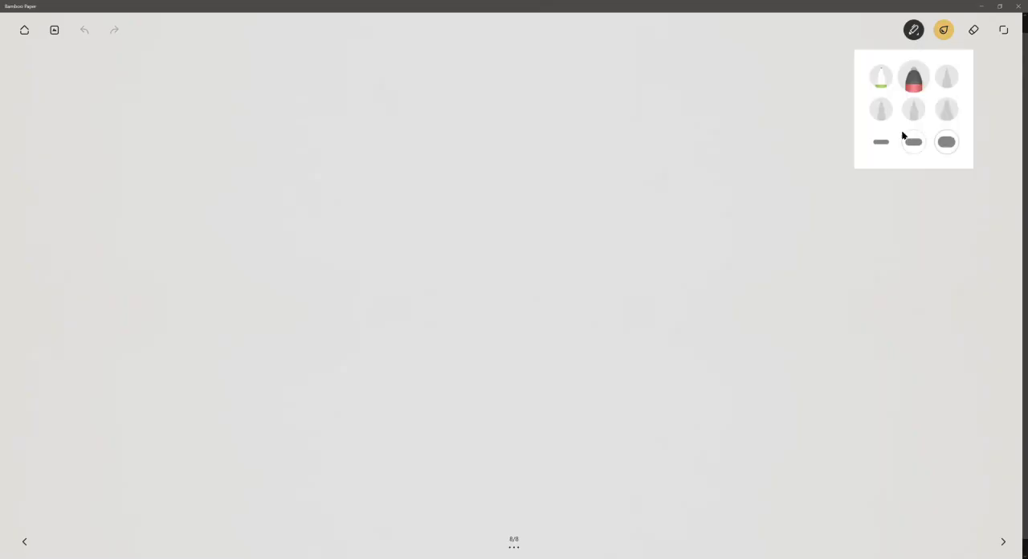
click(881, 79)
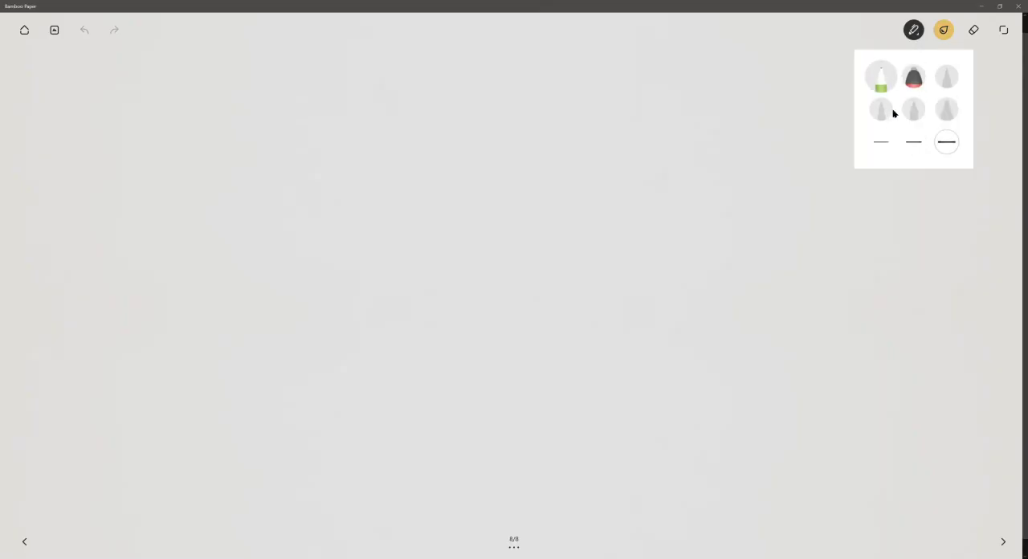
click(953, 26)
click(950, 35)
click(950, 36)
click(950, 35)
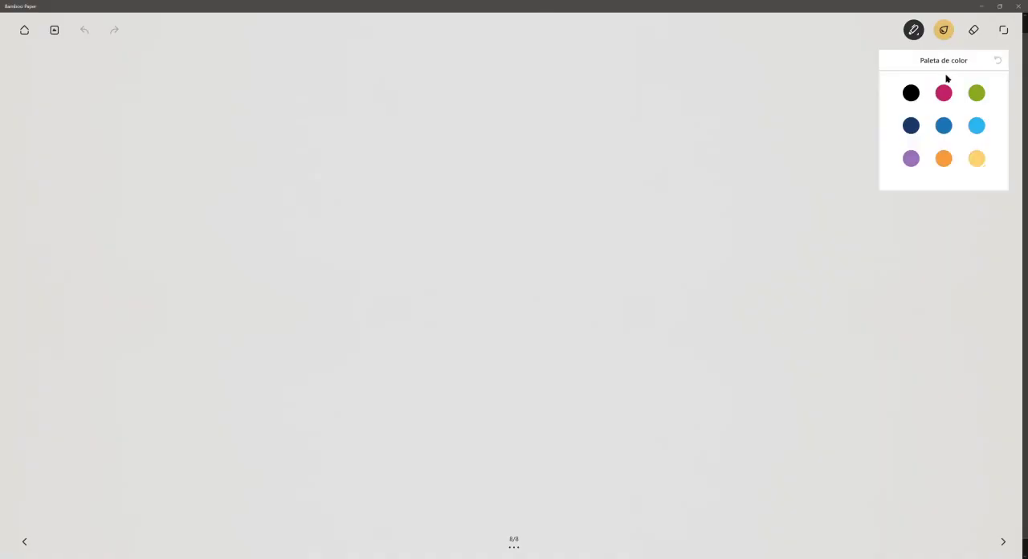
click(944, 125)
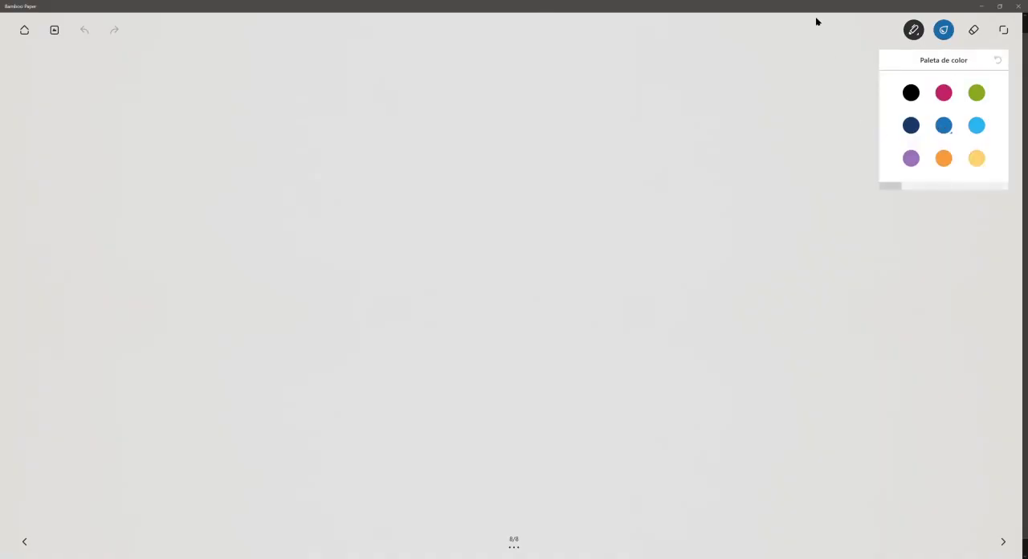
click(800, 56)
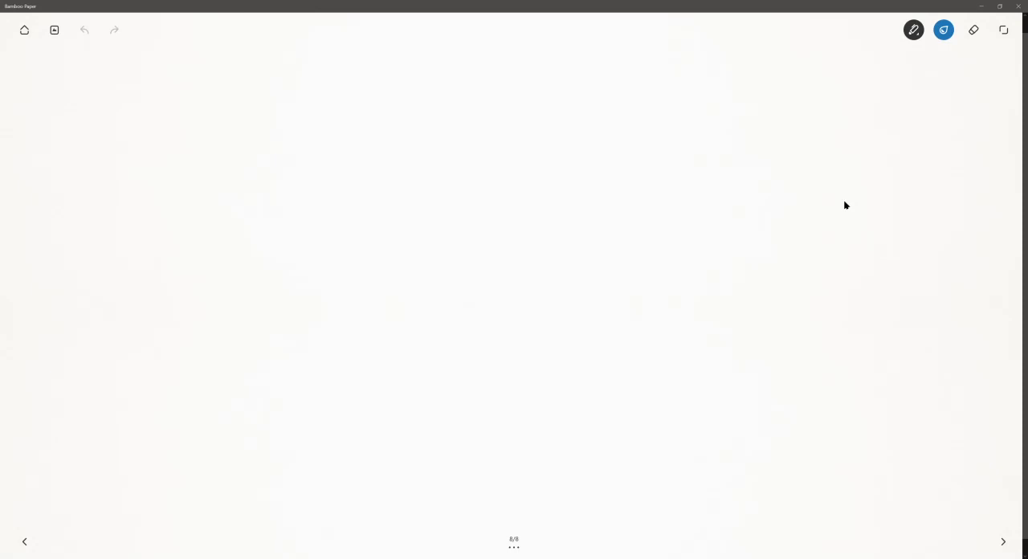
- Write the labels RFA and RVT on opposite sides of the page, and sketch a title block sheet beside RFA
mouse_move(74, 416)
mouse_down()
mouse_move(76, 456)
mouse_move(102, 399)
mouse_move(108, 438)
mouse_move(123, 440)
mouse_move(143, 405)
mouse_move(177, 409)
mouse_move(190, 426)
mouse_up()
mouse_move(828, 406)
mouse_down()
mouse_move(855, 440)
mouse_move(872, 404)
mouse_move(903, 399)
mouse_up()
mouse_move(904, 342)
mouse_down()
mouse_move(924, 383)
mouse_move(921, 351)
mouse_up()
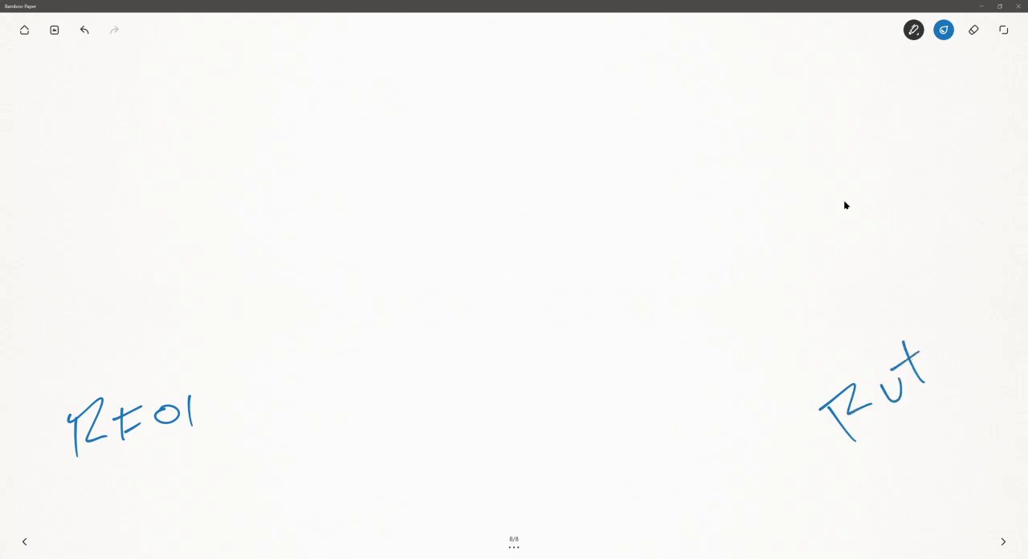
mouse_move(227, 381)
mouse_down()
mouse_move(216, 484)
mouse_move(363, 474)
mouse_move(371, 367)
mouse_move(357, 467)
mouse_up()
drag(341, 379, 341, 472)
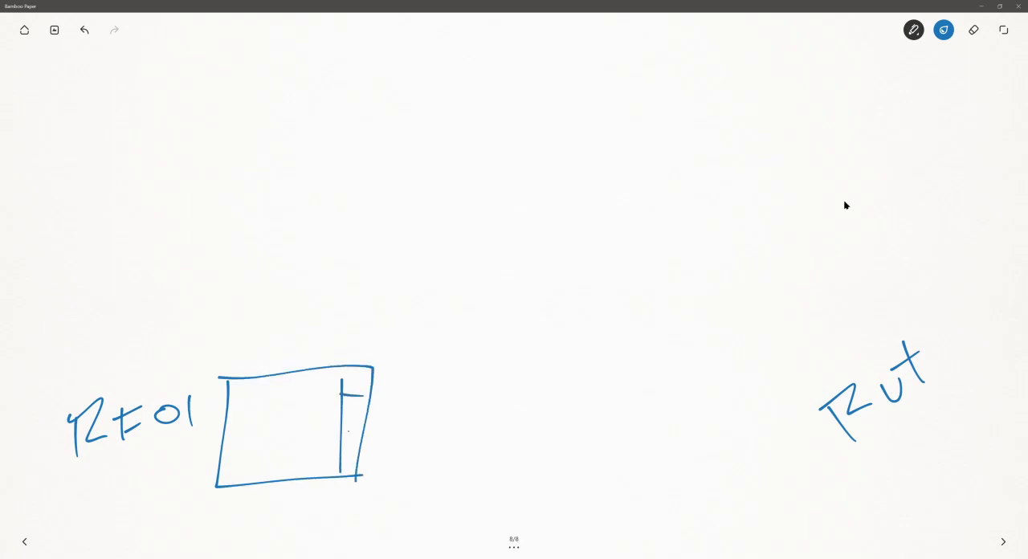
- Sketch a stepped building in 3D on a ground line beside the RVT label, with a circle next to it and a wavy line at its base
mouse_move(601, 482)
mouse_down()
mouse_move(604, 329)
mouse_move(659, 329)
mouse_move(651, 381)
mouse_move(697, 379)
mouse_move(708, 487)
mouse_up()
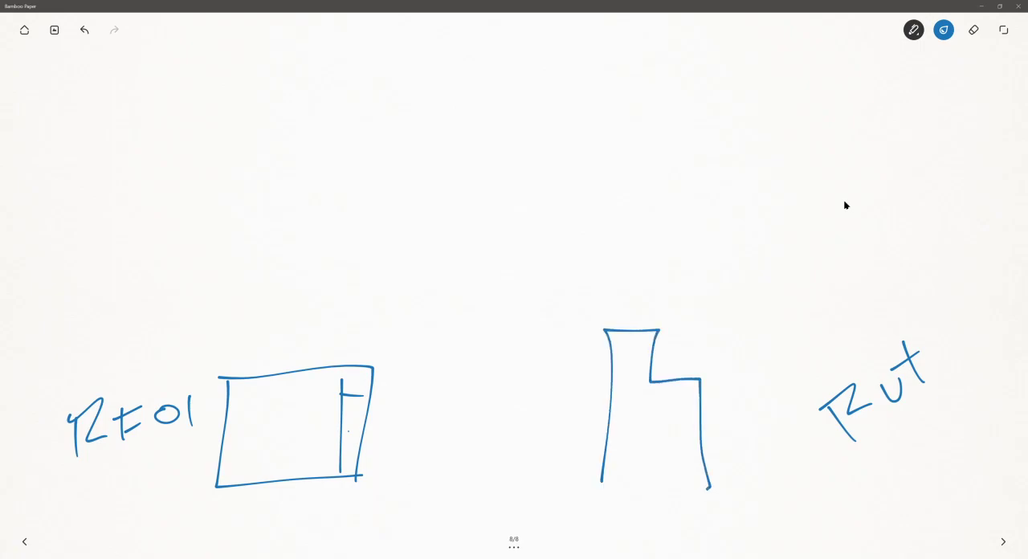
mouse_move(581, 491)
mouse_down()
mouse_move(764, 480)
mouse_move(743, 450)
mouse_up()
mouse_move(700, 379)
mouse_down()
mouse_move(740, 410)
mouse_move(740, 455)
mouse_up()
mouse_move(741, 350)
mouse_down()
mouse_move(681, 347)
mouse_move(651, 368)
mouse_up()
mouse_move(654, 329)
mouse_down()
mouse_move(683, 310)
mouse_move(681, 336)
mouse_up()
mouse_move(607, 327)
mouse_down()
mouse_move(633, 306)
mouse_move(682, 309)
mouse_up()
drag(754, 473, 750, 439)
mouse_move(732, 434)
mouse_down()
mouse_move(816, 437)
mouse_move(763, 460)
mouse_up()
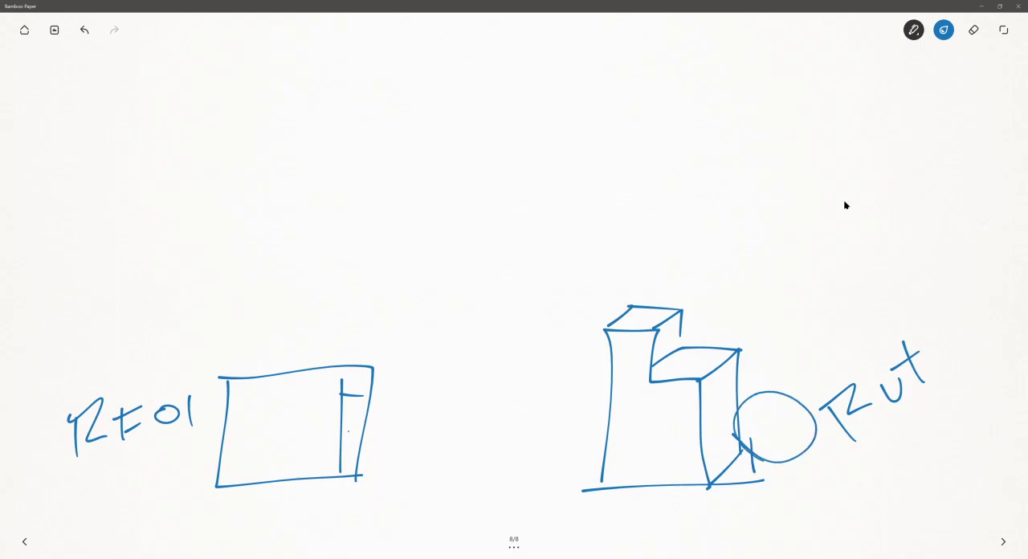
mouse_move(606, 481)
mouse_down()
mouse_move(630, 464)
mouse_move(673, 499)
mouse_up()
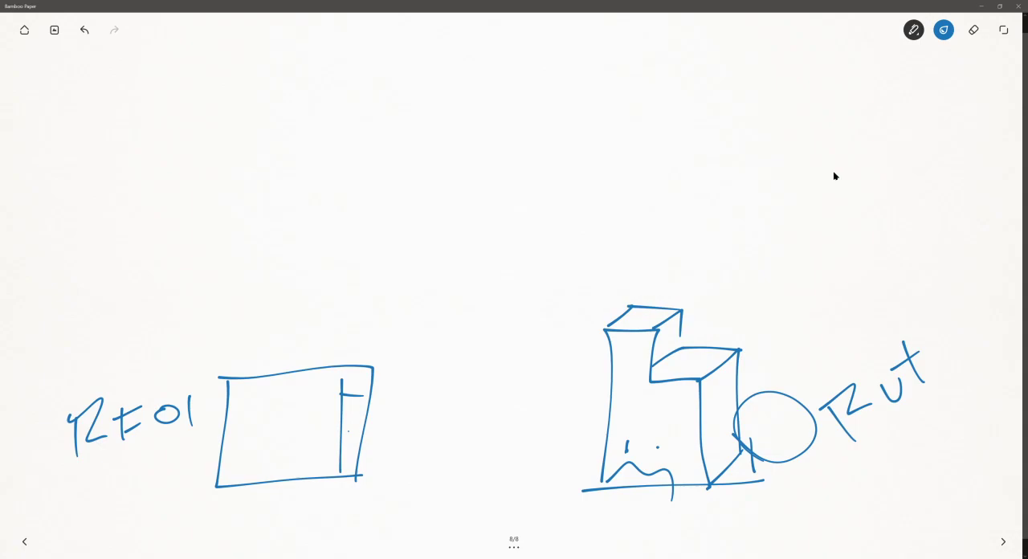
- Draw two opposing horizontal arrows between the title block sketch and the building sketch
drag(587, 382, 430, 378)
drag(398, 449, 559, 446)
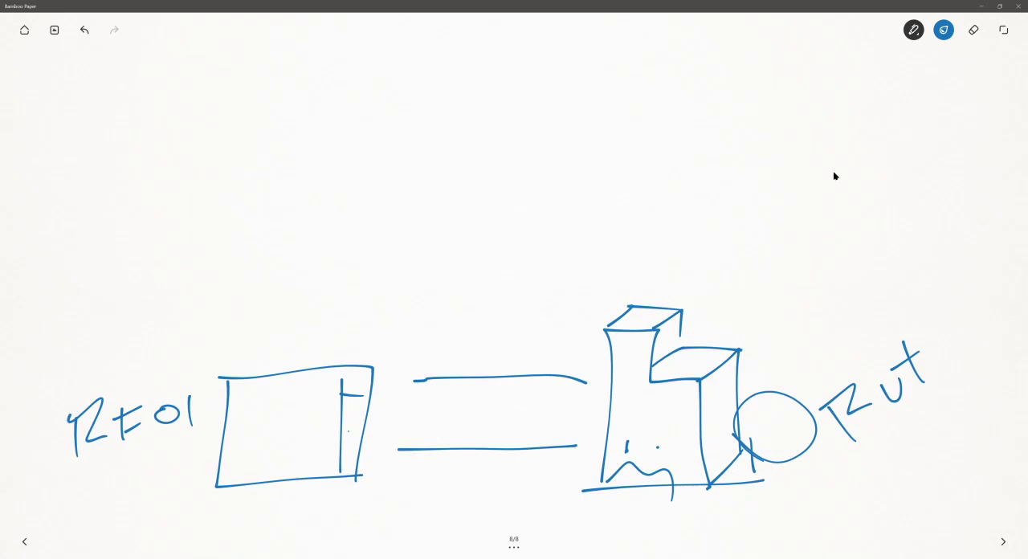
drag(408, 380, 428, 403)
mouse_move(567, 417)
mouse_down()
mouse_move(580, 444)
mouse_move(561, 468)
mouse_up()
- Switch back to Revit and examine the sheet parameters available for a new label in the title block, without adding one
click(233, 557)
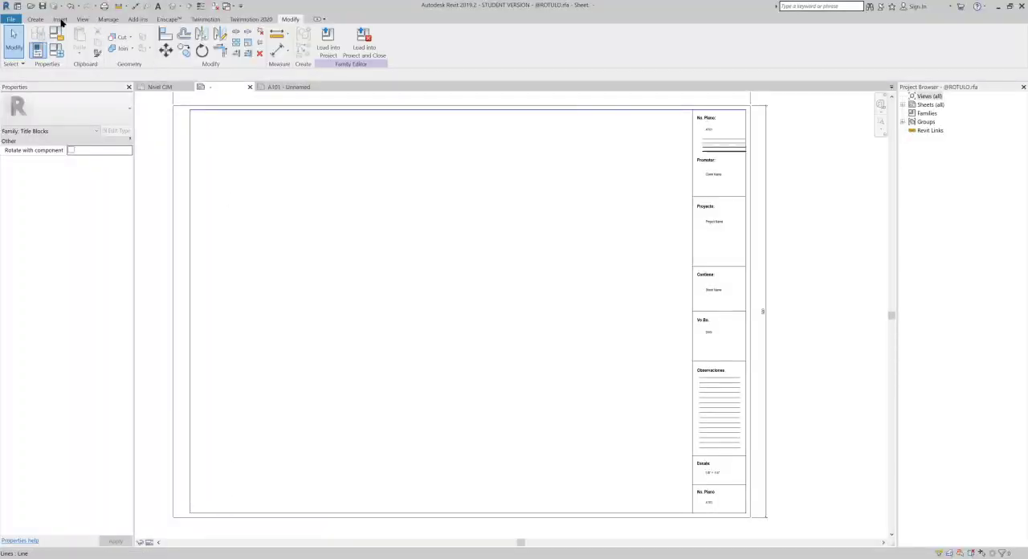
click(45, 33)
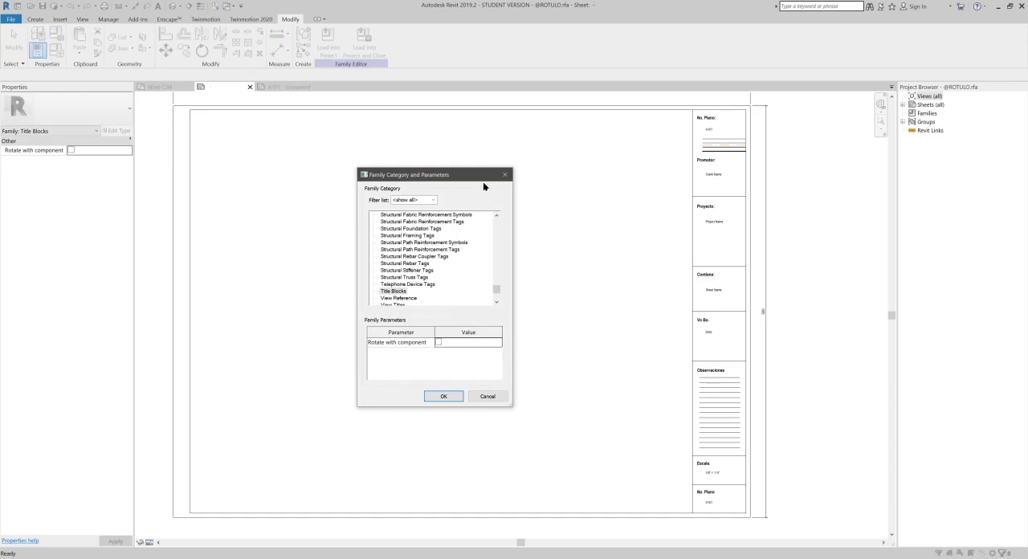
click(502, 177)
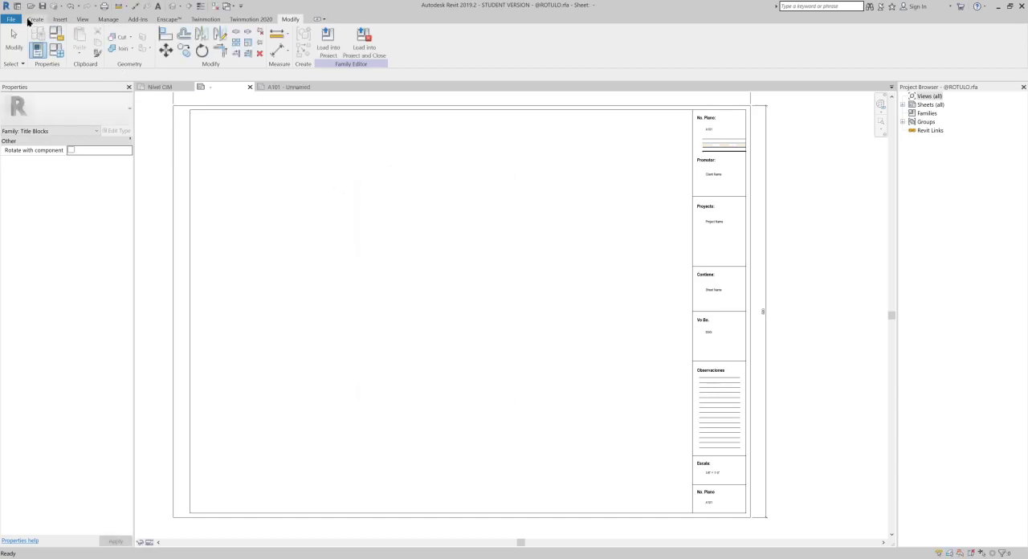
click(33, 19)
click(333, 39)
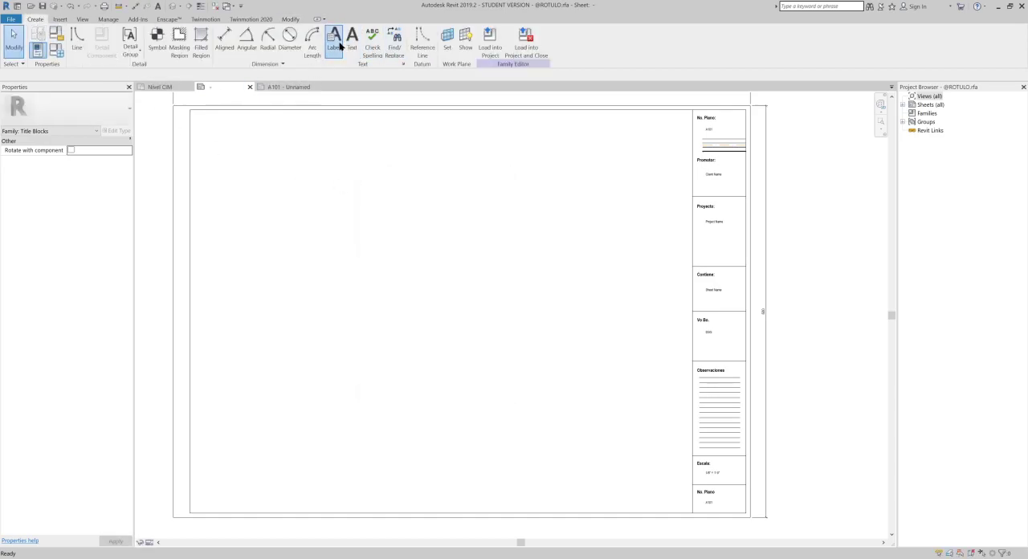
click(389, 195)
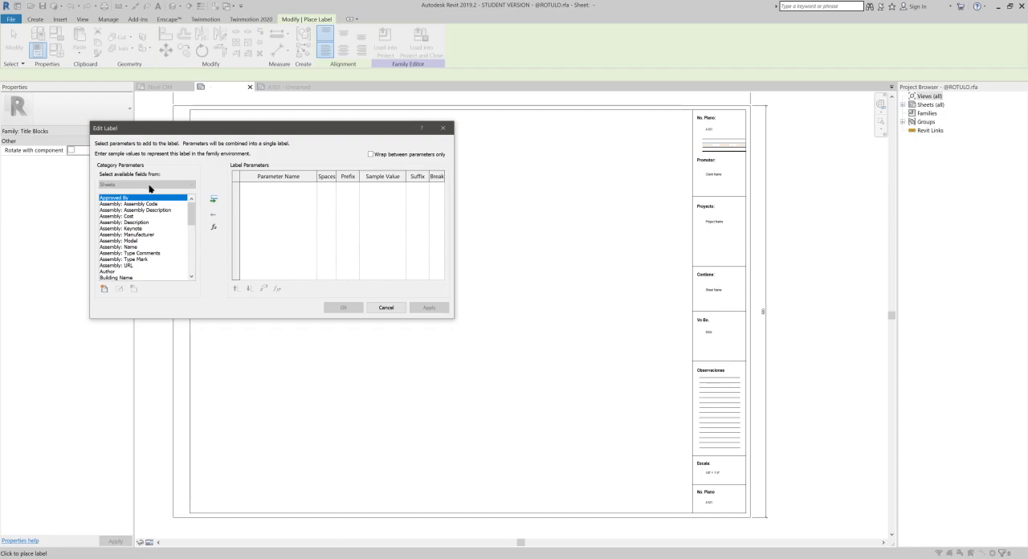
scroll(110, 222, down, 8)
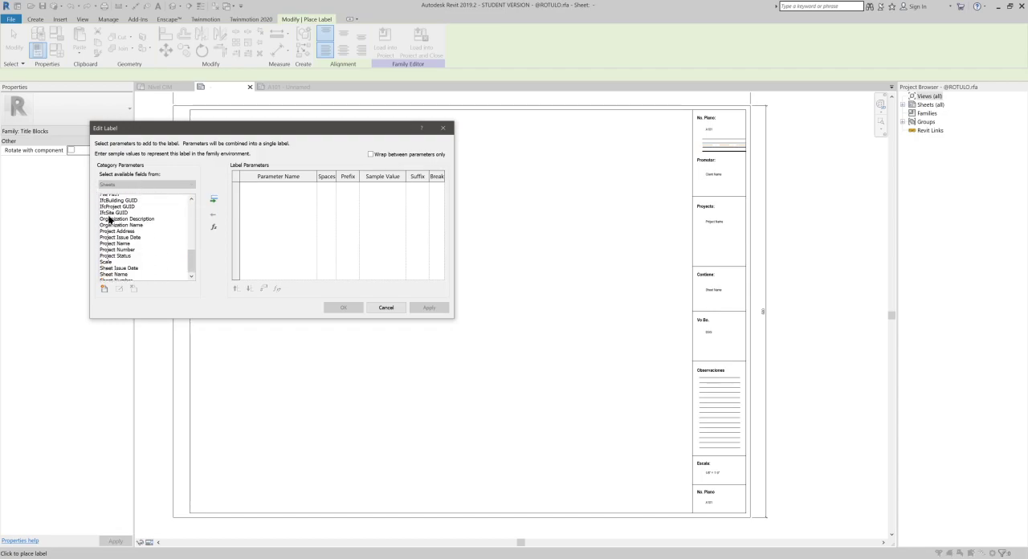
scroll(161, 241, up, 7)
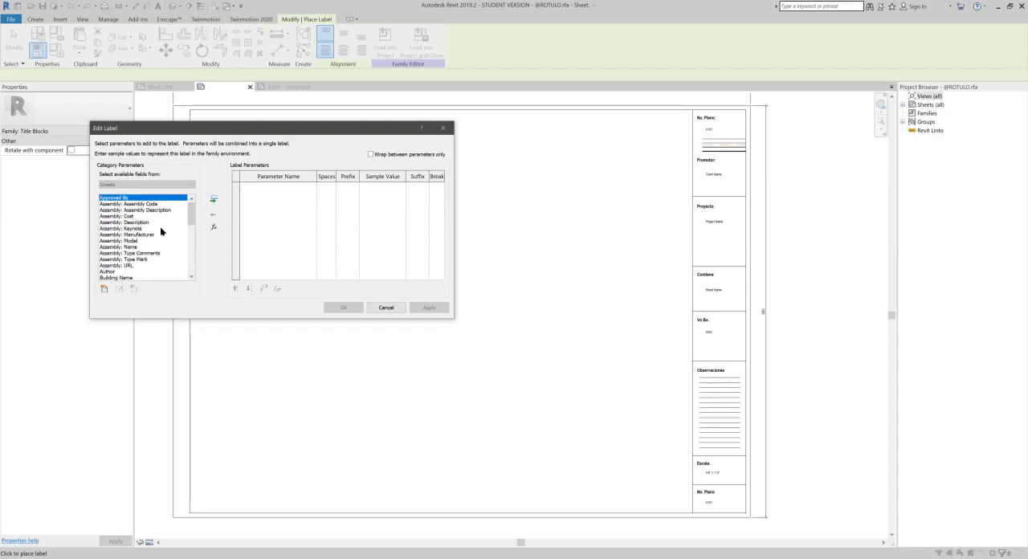
scroll(160, 226, down, 7)
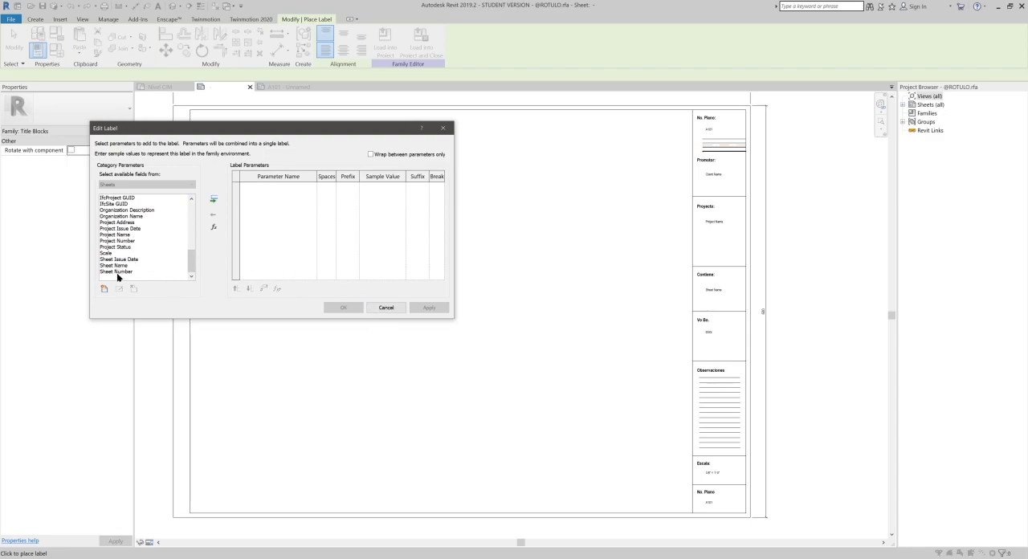
click(386, 308)
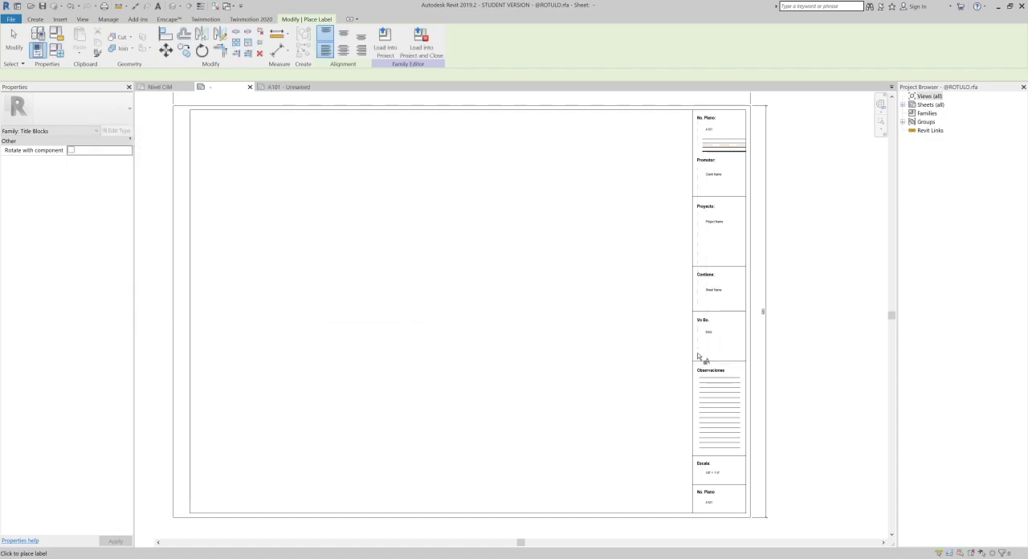
- Return to Bamboo Paper, sketch a lined document near the page's upper edge, and write "Txt" beside it
click(998, 7)
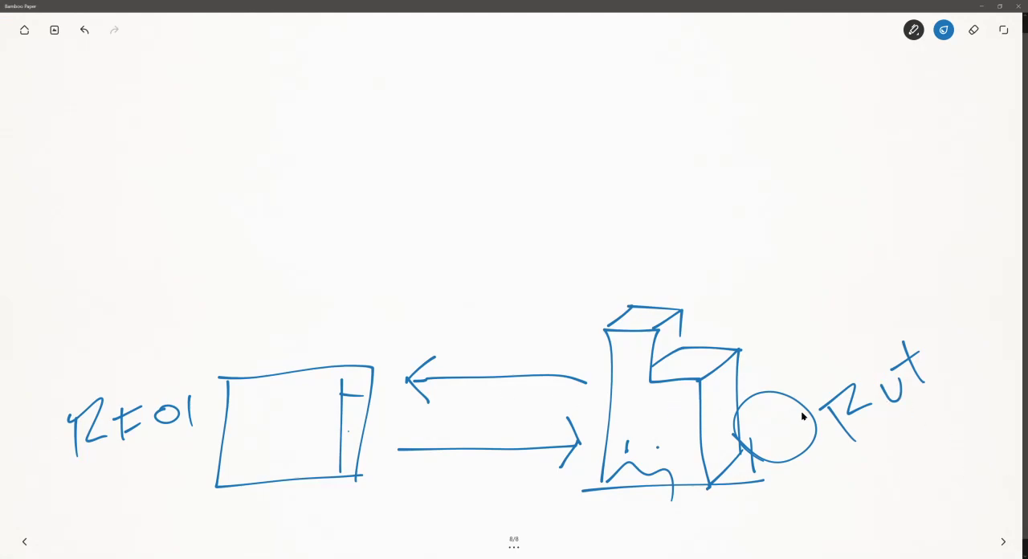
mouse_move(436, 66)
mouse_down()
mouse_move(440, 149)
mouse_move(459, 177)
mouse_move(559, 160)
mouse_move(503, 62)
mouse_move(547, 160)
mouse_up()
mouse_move(464, 89)
mouse_down()
mouse_move(511, 86)
mouse_move(488, 102)
mouse_move(517, 115)
mouse_move(499, 136)
mouse_move(519, 144)
mouse_up()
mouse_move(687, 75)
mouse_down()
mouse_move(688, 123)
mouse_move(713, 73)
mouse_up()
mouse_move(699, 121)
mouse_down()
mouse_move(754, 94)
mouse_move(743, 124)
mouse_up()
drag(771, 73, 773, 138)
drag(750, 99, 778, 94)
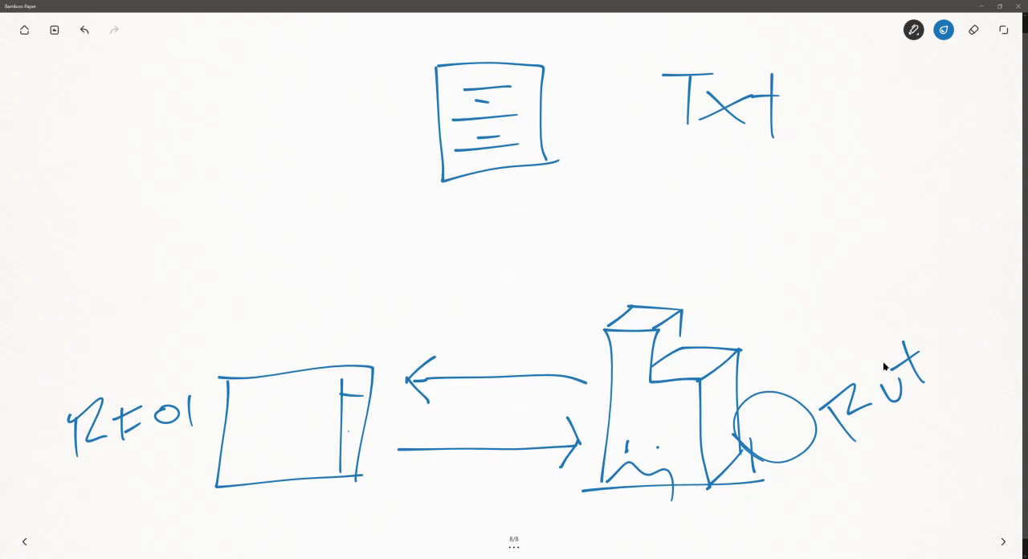
- Highlight the building sketch with a wide orange marker circle and trace both horizontal arrows in the same marker
click(913, 30)
click(914, 77)
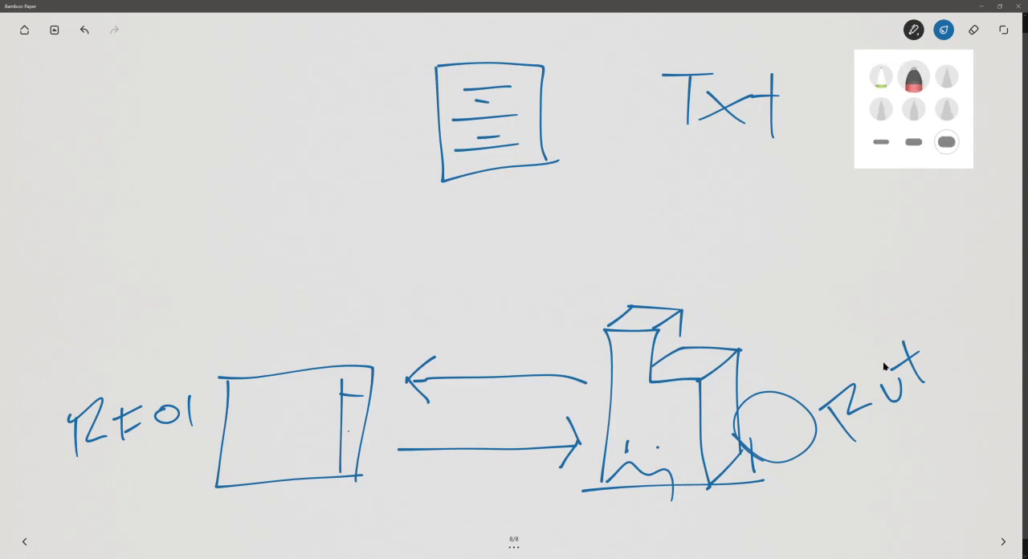
click(944, 30)
click(943, 158)
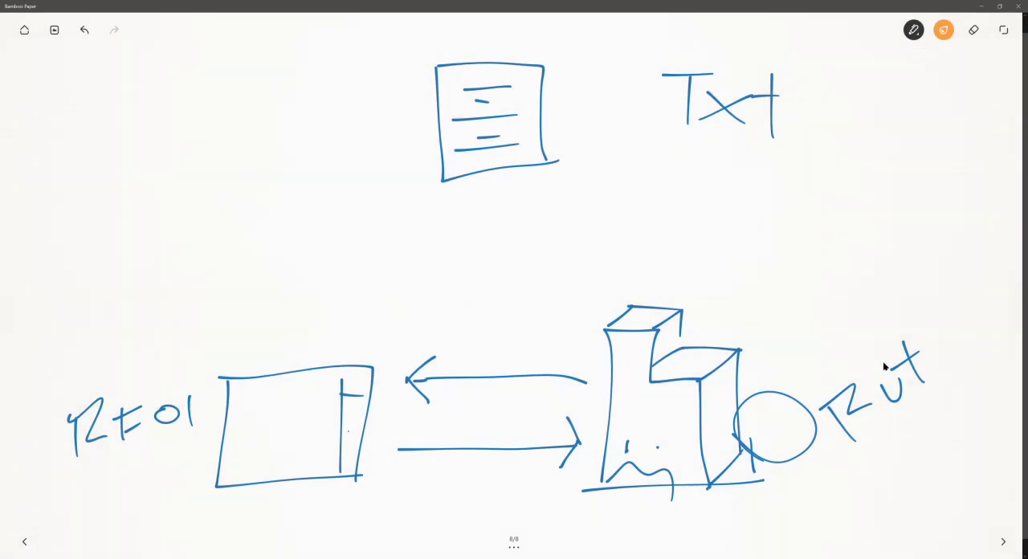
mouse_move(707, 255)
mouse_down()
mouse_move(567, 384)
mouse_move(703, 254)
mouse_up()
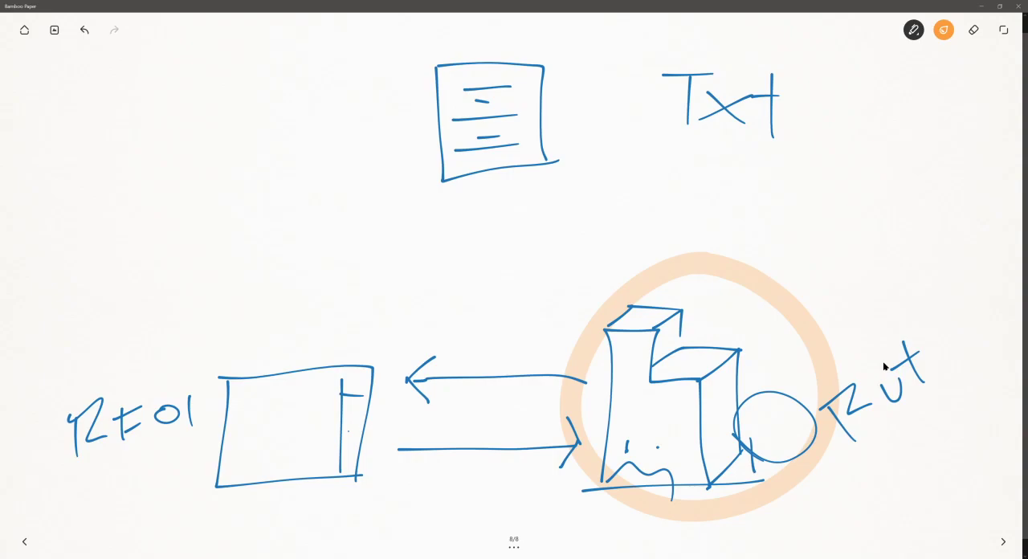
drag(590, 374, 400, 377)
drag(366, 443, 602, 446)
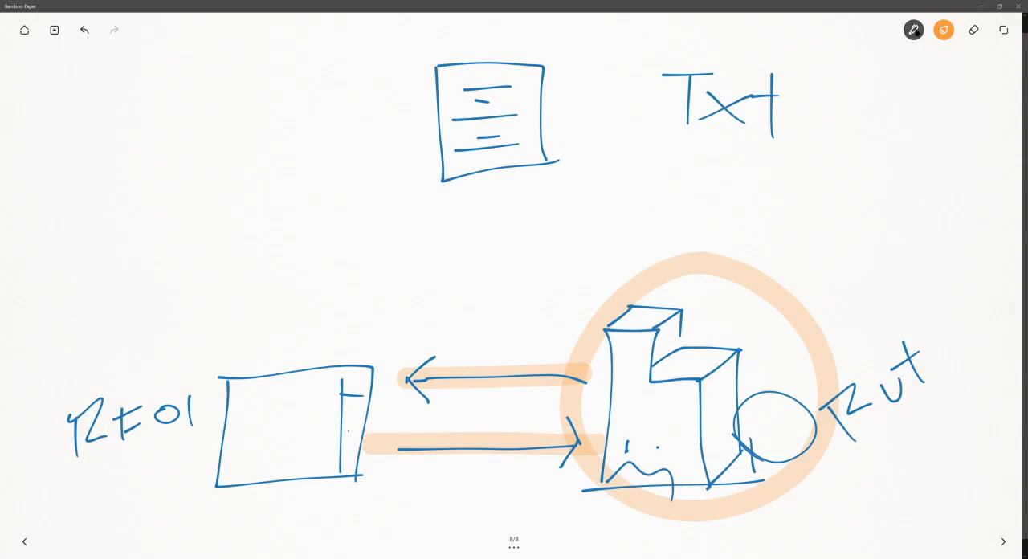
- Draw two light blue pen arrows, one from the title block and one from the building, up to the text document sketch
click(914, 30)
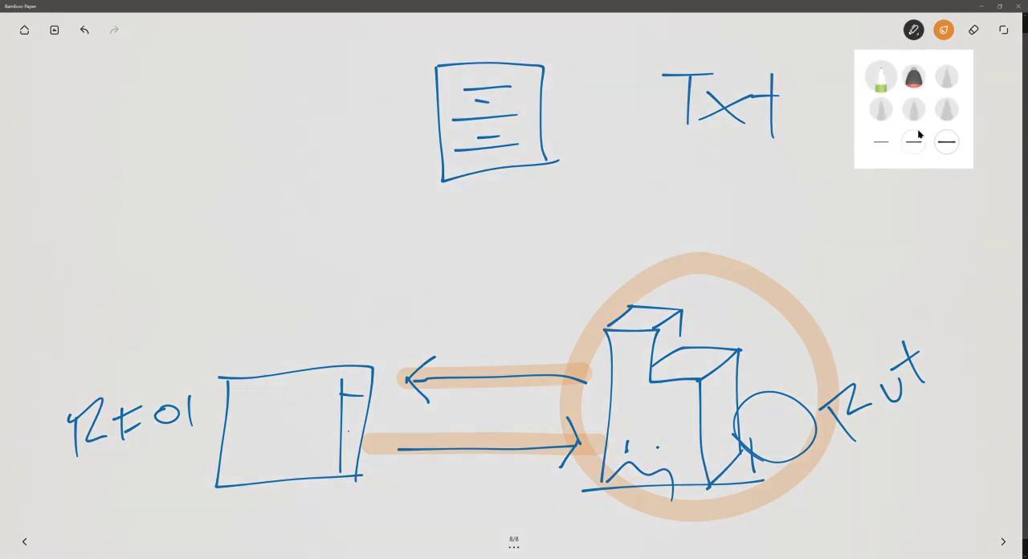
click(945, 28)
click(946, 130)
click(911, 125)
click(975, 127)
click(919, 217)
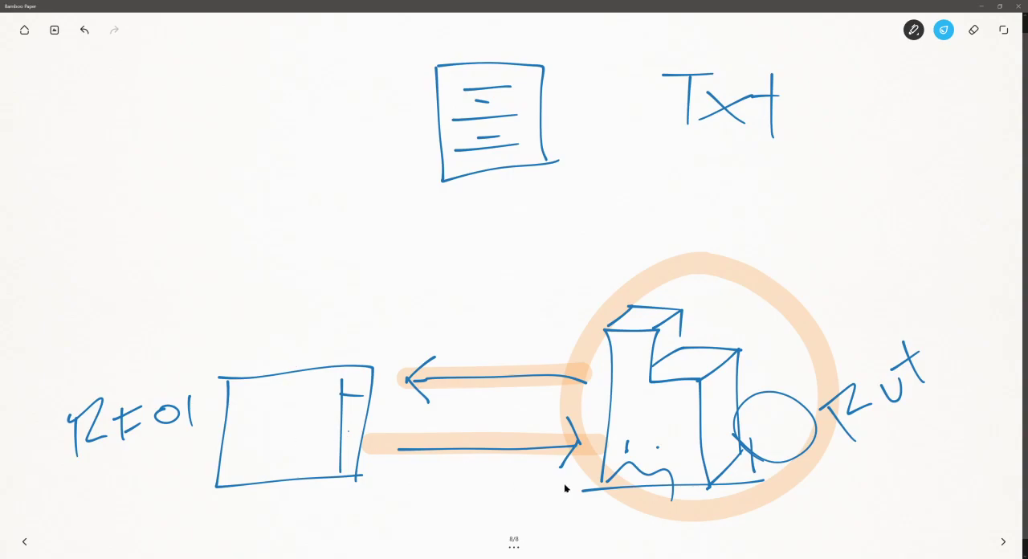
mouse_move(244, 354)
mouse_down()
mouse_move(392, 199)
mouse_move(402, 186)
mouse_move(389, 176)
mouse_move(406, 208)
mouse_up()
mouse_move(732, 321)
mouse_down()
mouse_move(577, 183)
mouse_move(615, 192)
mouse_up()
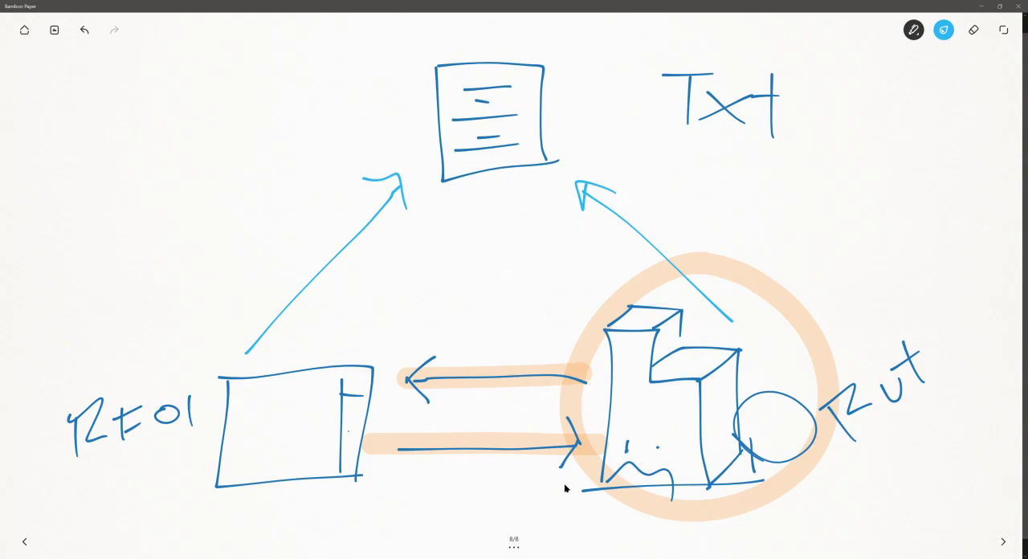
- Draw light blue return arrows from the text document to the building and title block sketches, and erase the short stray arrow beside them
mouse_move(161, 307)
mouse_down()
mouse_move(207, 260)
mouse_move(217, 258)
mouse_move(218, 280)
mouse_up()
drag(522, 196, 641, 326)
drag(627, 273, 627, 327)
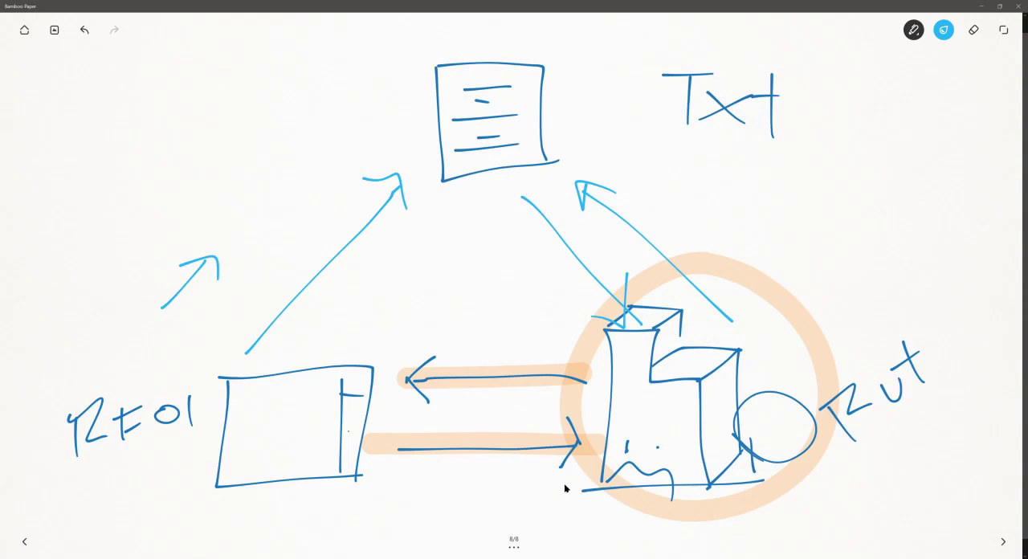
drag(463, 208, 336, 335)
mouse_move(350, 290)
mouse_down()
mouse_move(336, 334)
mouse_move(378, 321)
mouse_up()
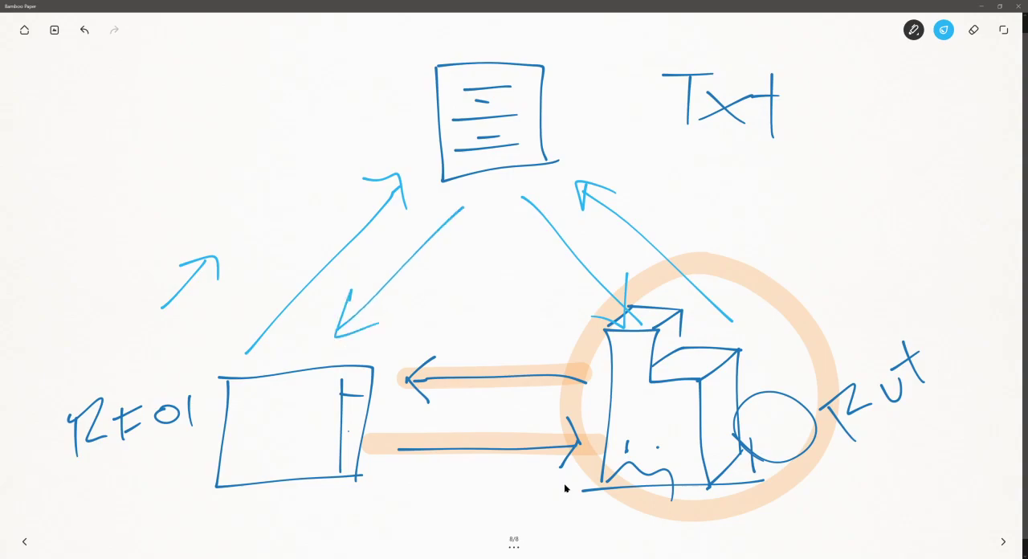
click(975, 30)
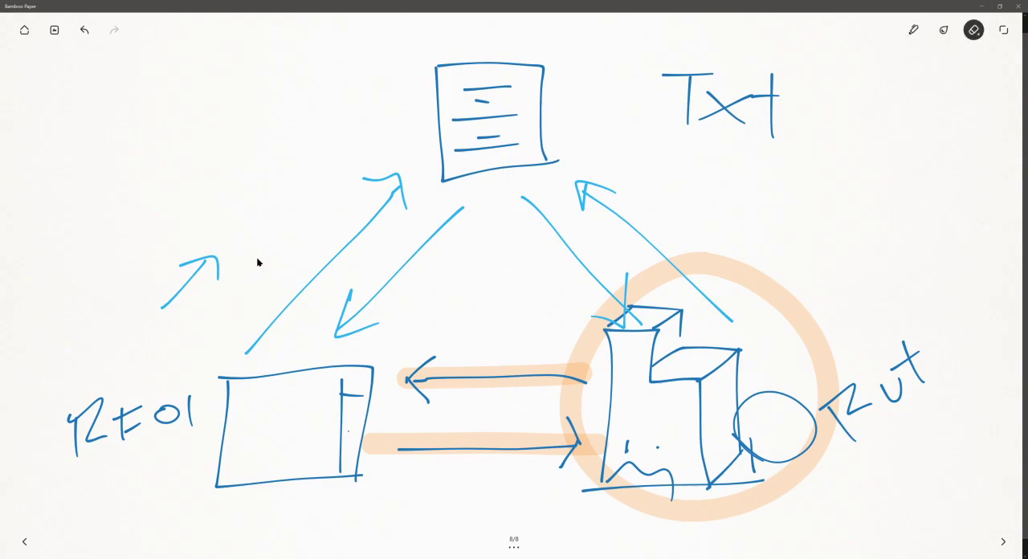
drag(190, 283, 178, 258)
- Mark the title block and building sketches with orange marker strokes, and highlight the arrow from the title block to the document
click(915, 31)
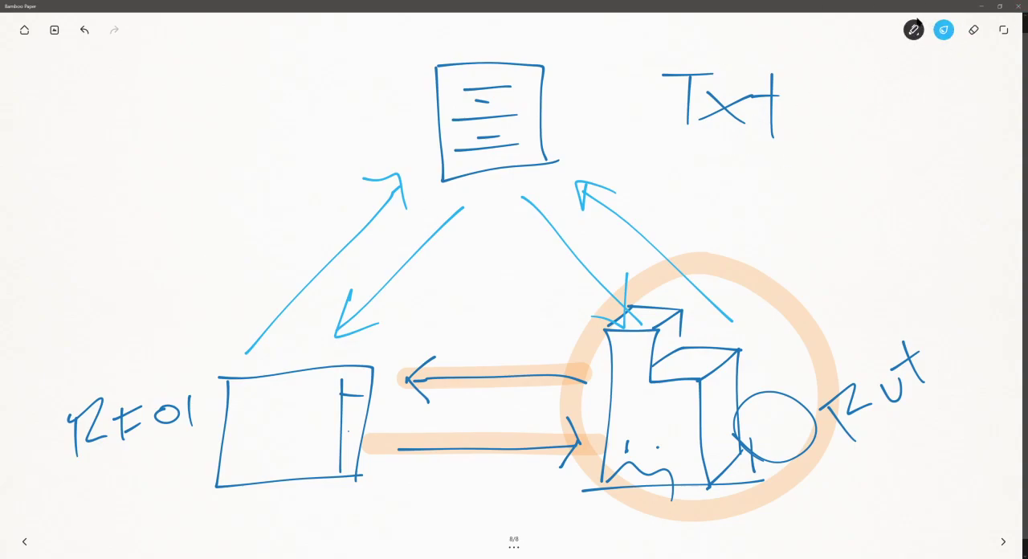
click(915, 29)
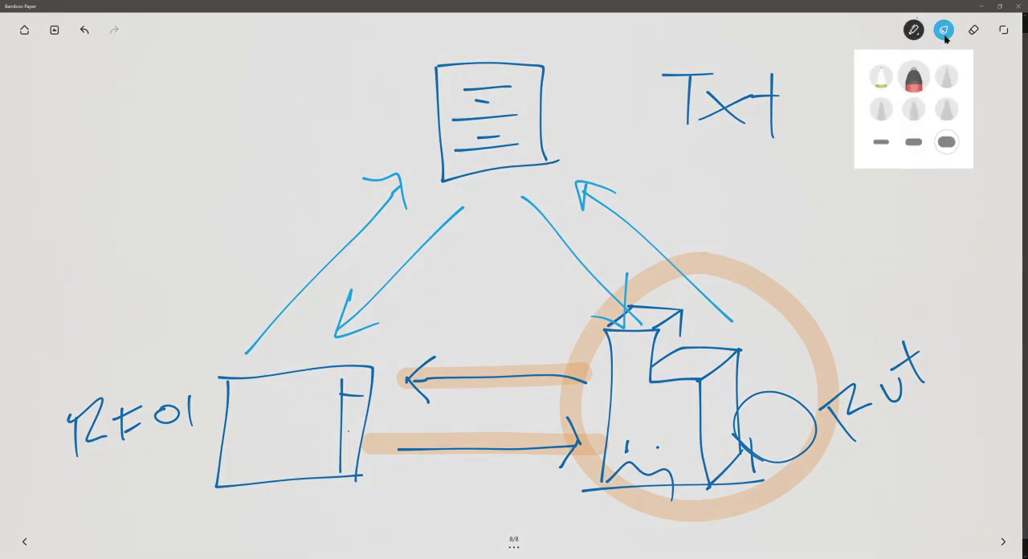
click(945, 35)
click(944, 159)
click(739, 281)
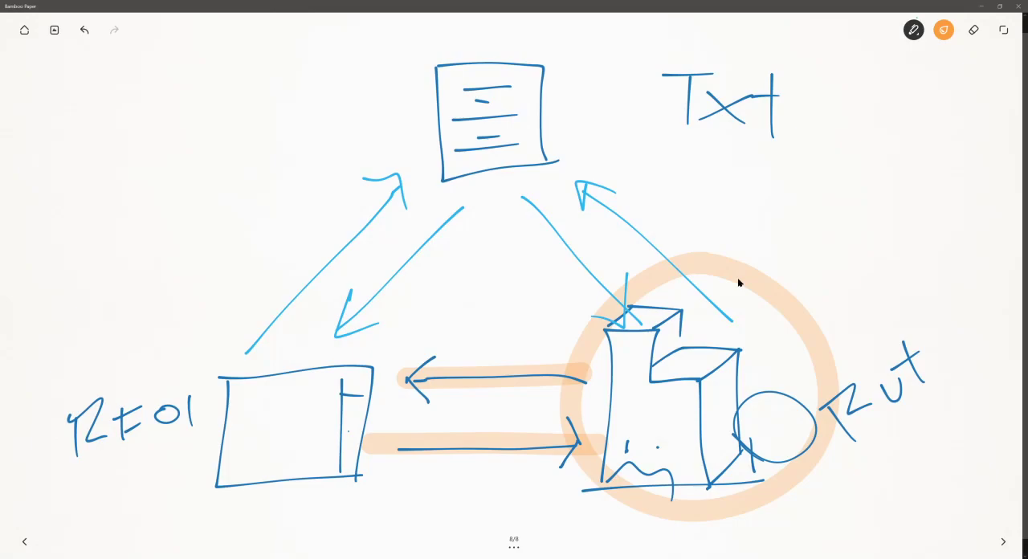
drag(257, 440, 361, 392)
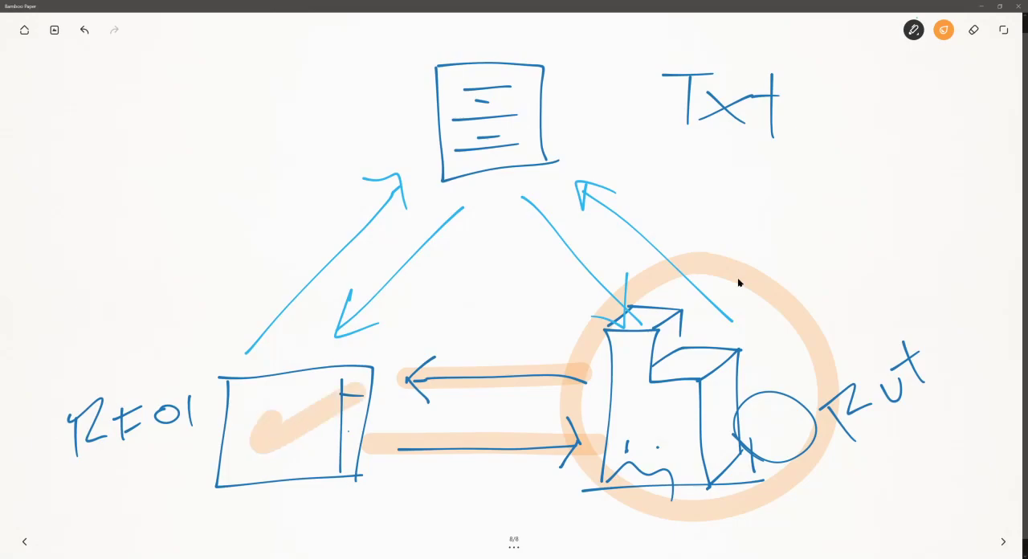
drag(679, 411, 781, 377)
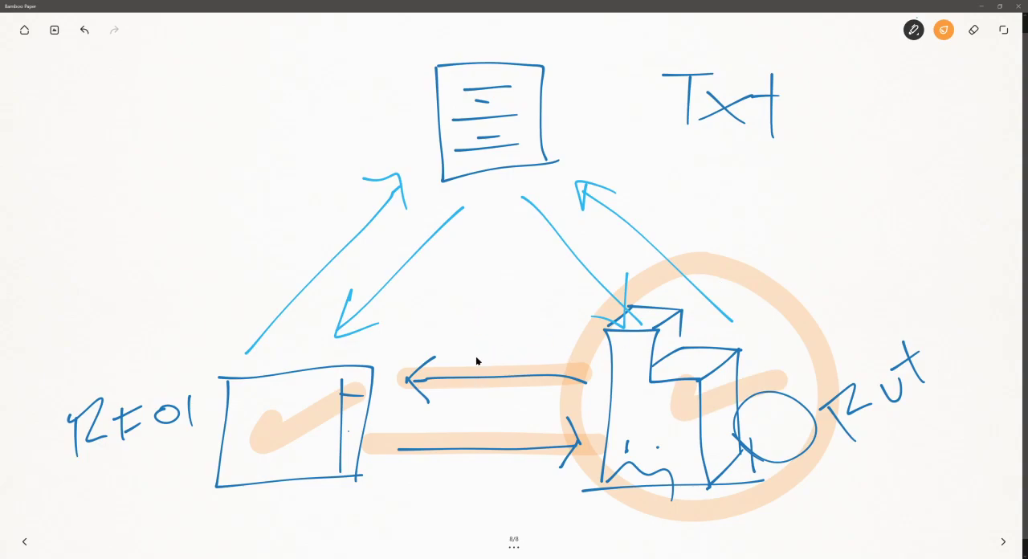
drag(229, 361, 402, 189)
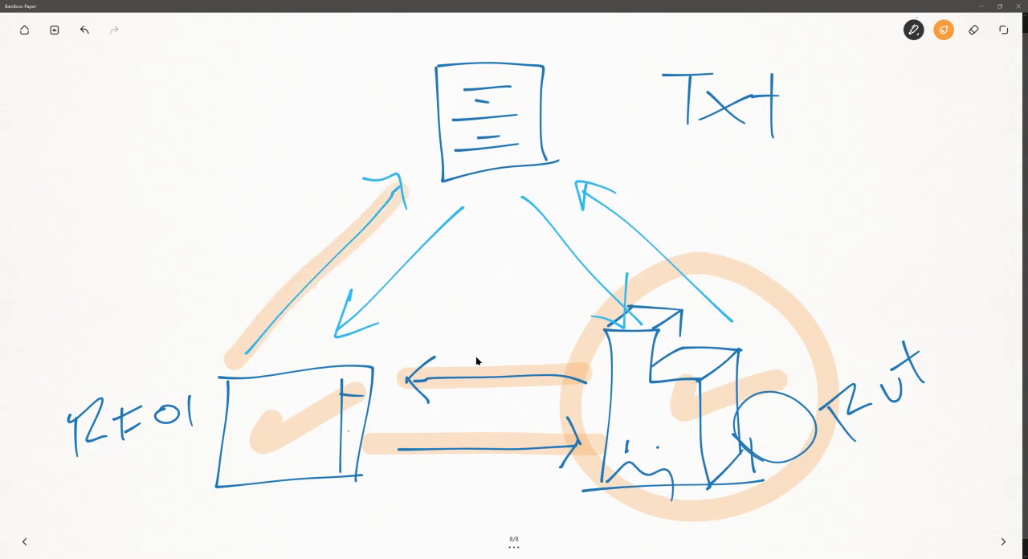
- Switch back to Revit, leave label placement, and open the title block family's shared parameters to inspect the shared parameter file path
click(983, 6)
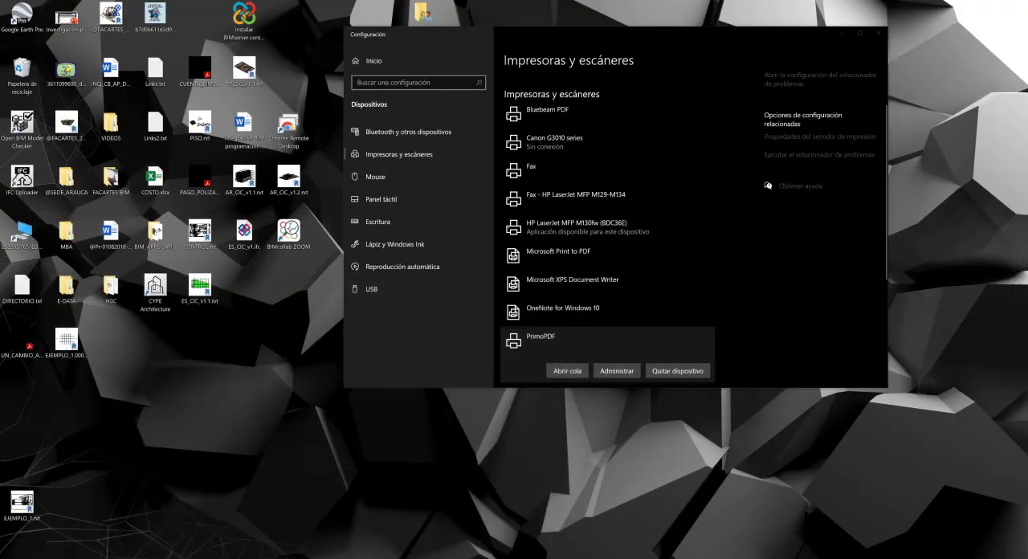
click(420, 558)
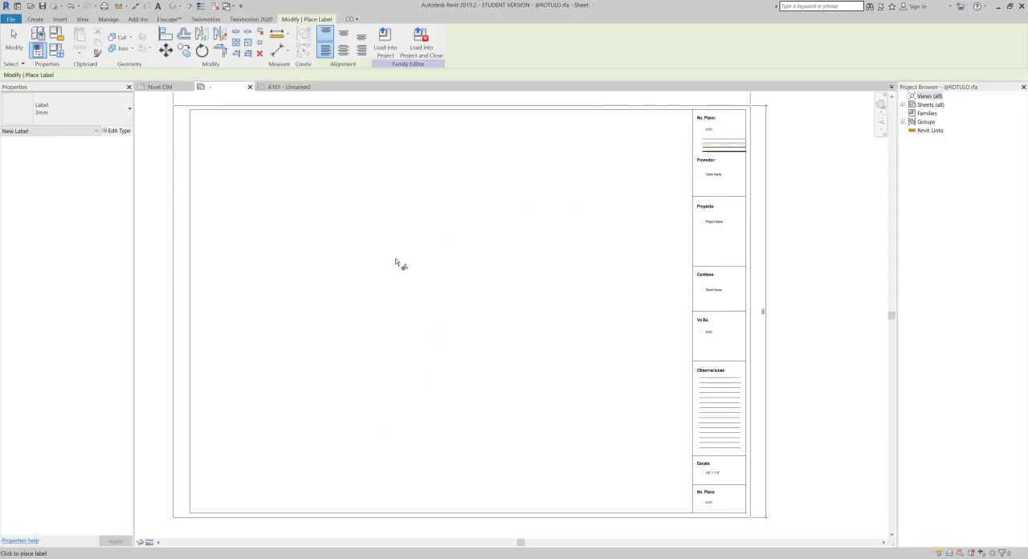
middle_drag(399, 268, 405, 273)
key(Escape)
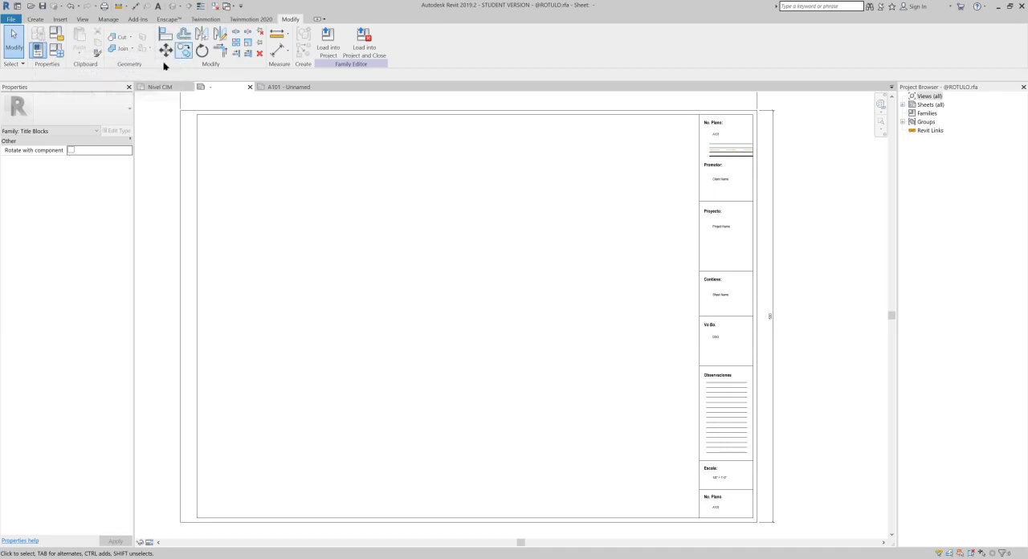
click(110, 20)
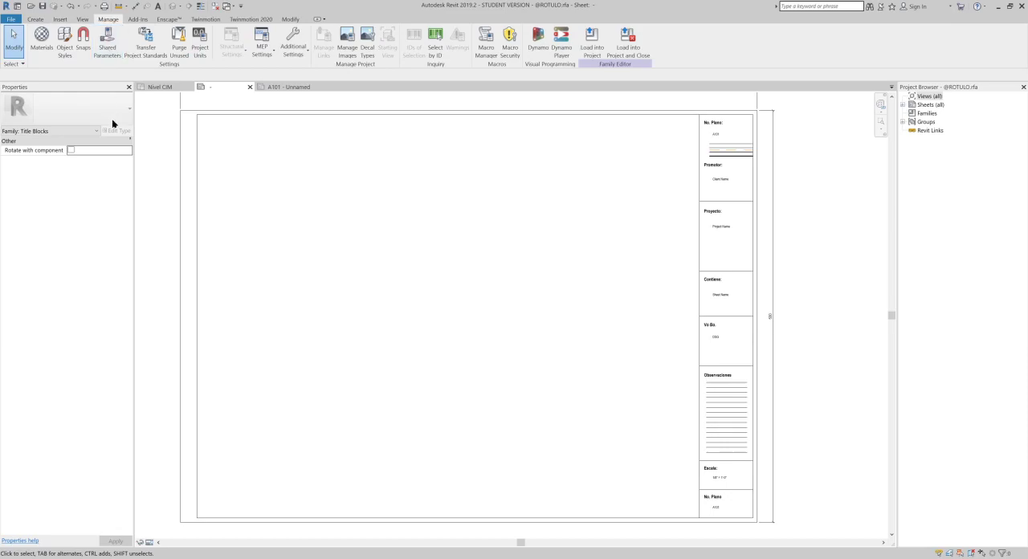
click(111, 50)
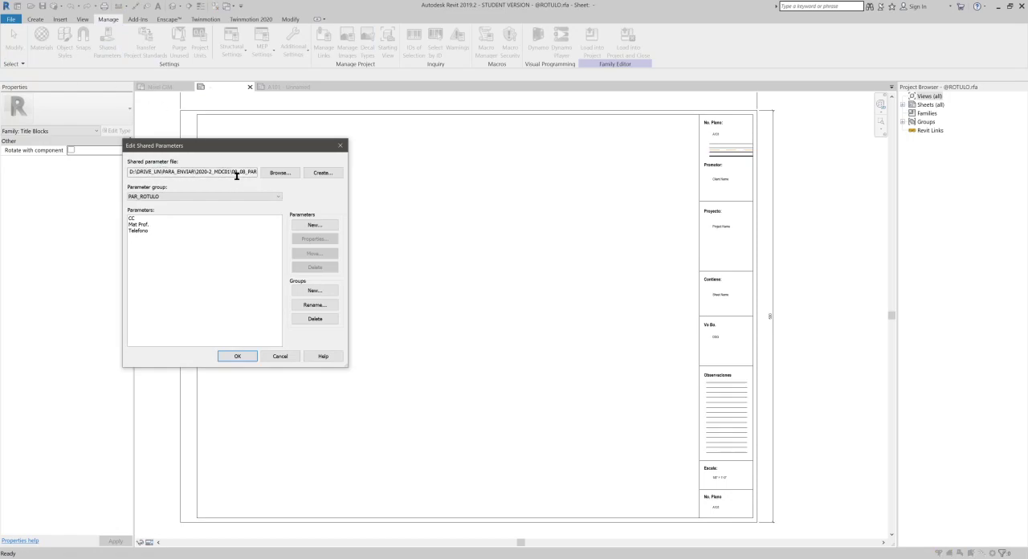
drag(240, 174, 286, 174)
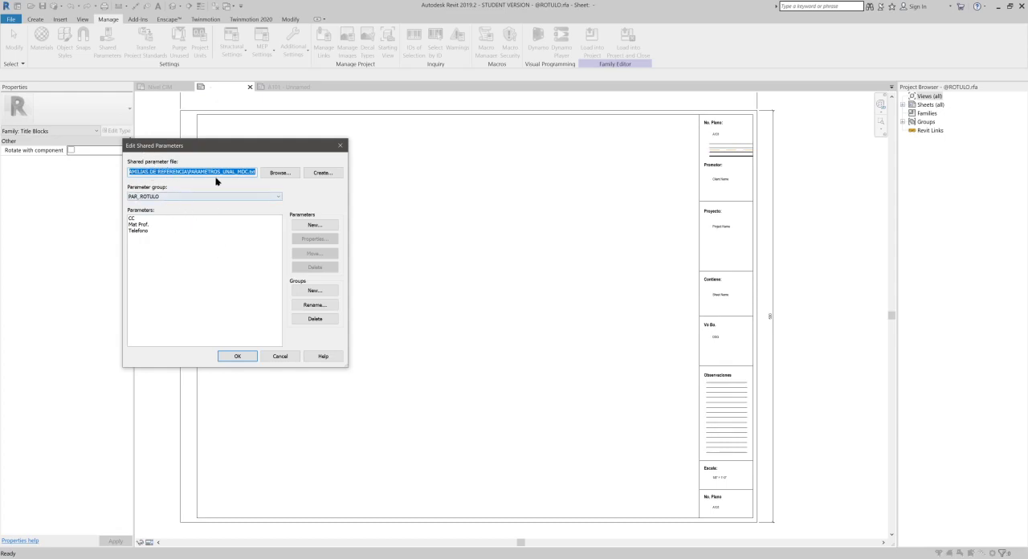
- Create the shared parameter file PARAMETROS_UNAL_MDC.txt in the FAMILIAS_REFERENCIA folder inside 2020-2_MDC02\09_10_PARAMET_COMP
click(323, 173)
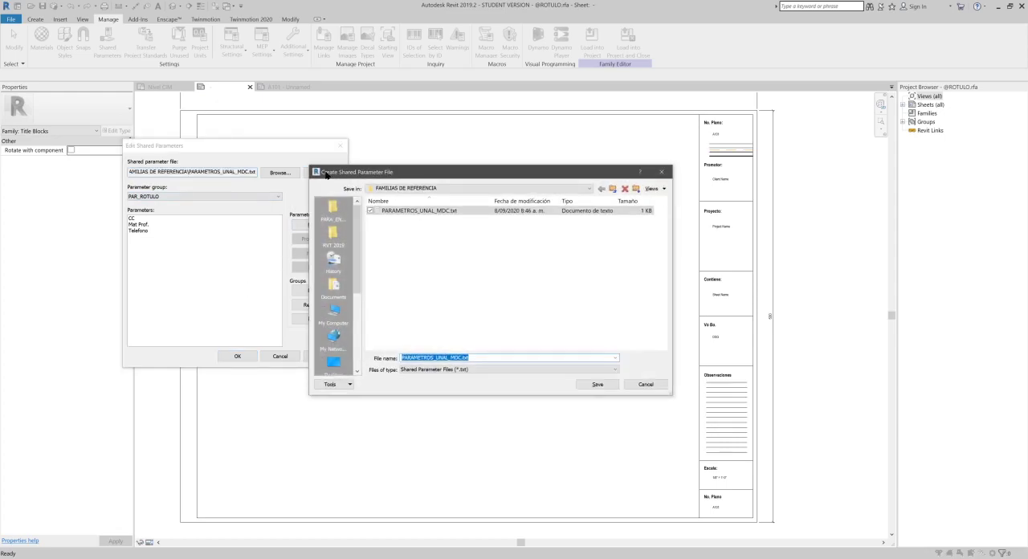
click(612, 188)
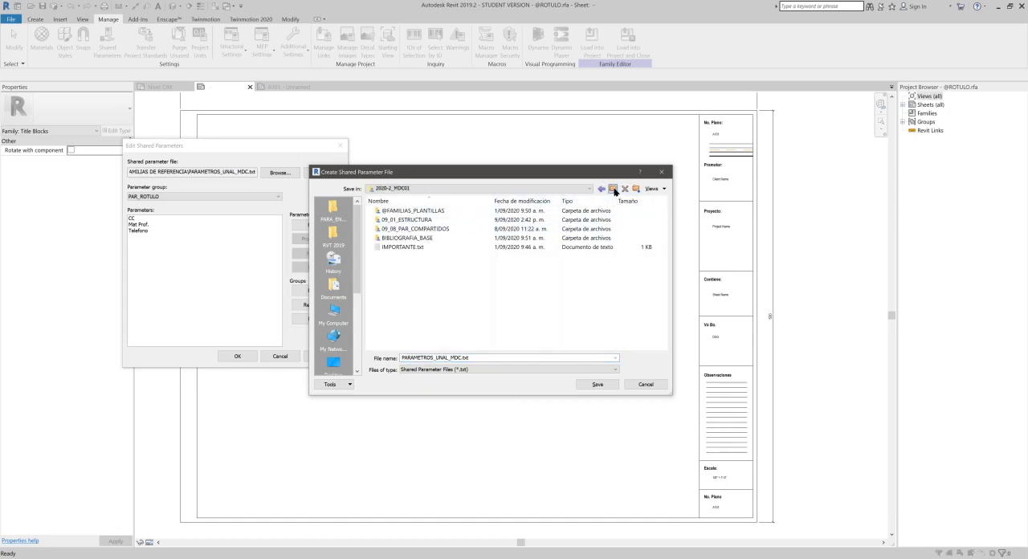
click(614, 190)
double_click(444, 238)
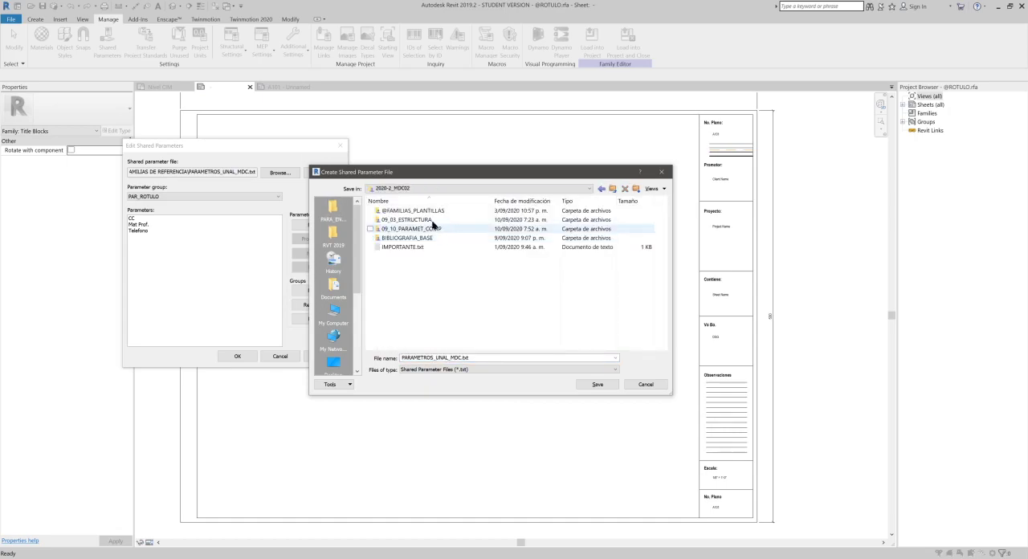
double_click(424, 229)
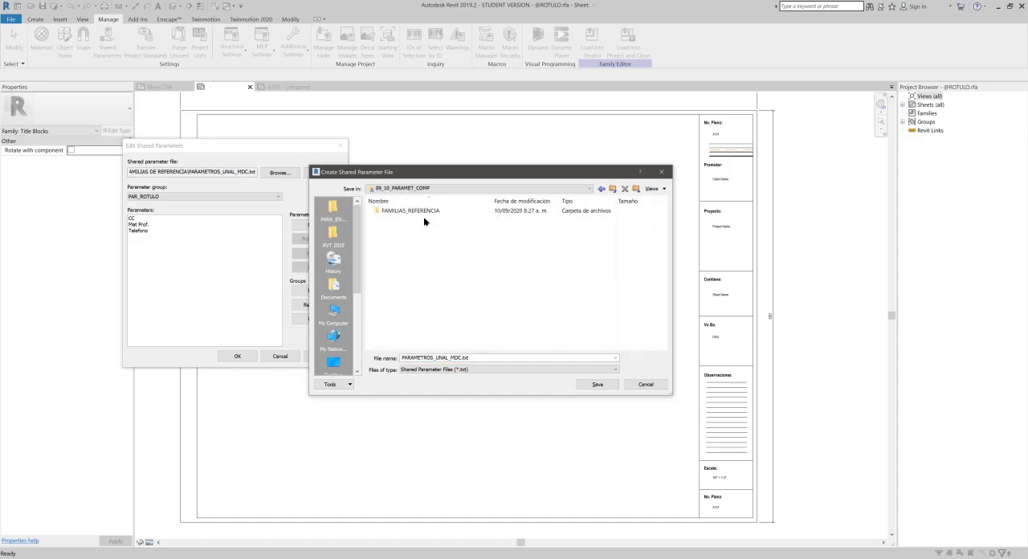
double_click(425, 213)
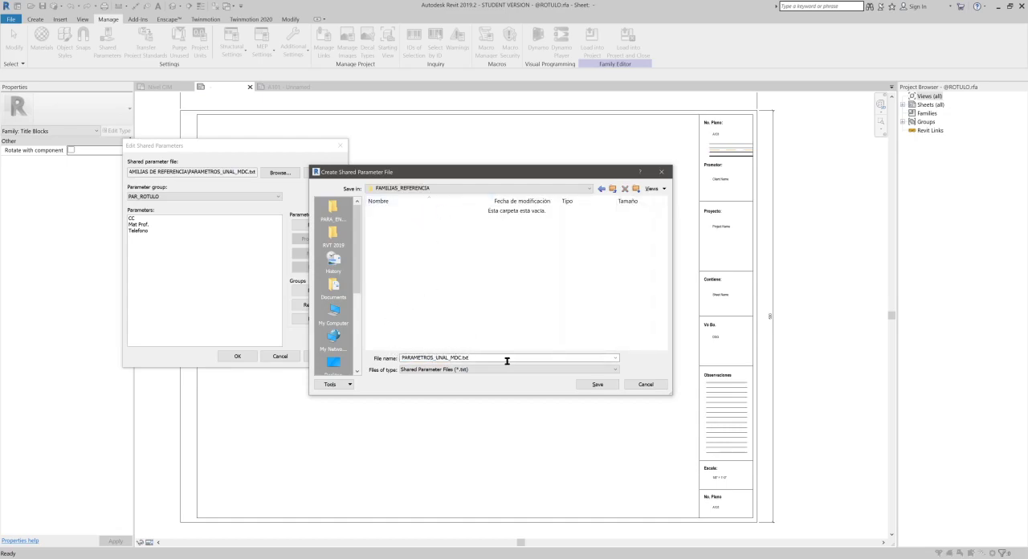
click(601, 385)
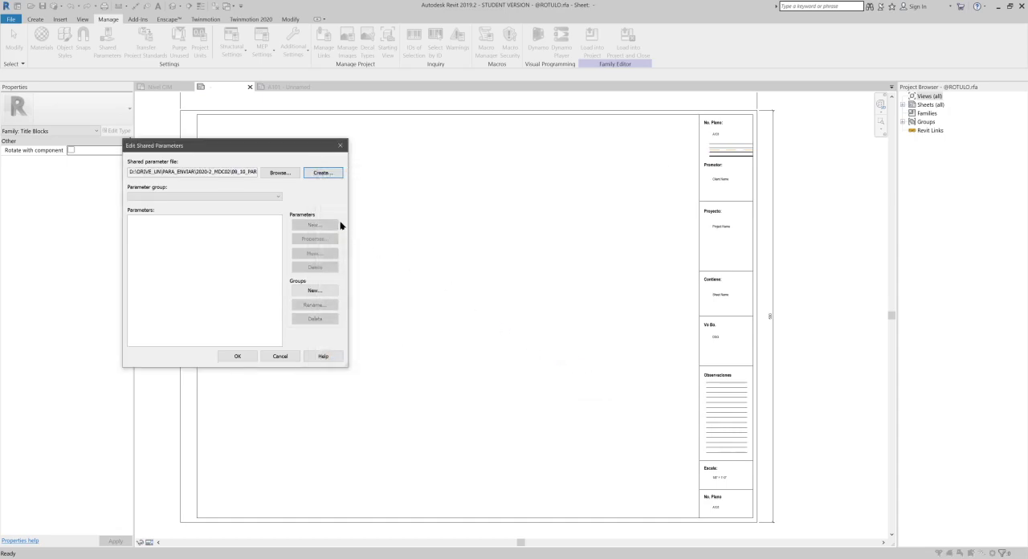
- Switch to File Explorer, browse to 09_10_PARAMET_COMP\FAMILIAS_REFERENCIA, and open PARAMETROS_UNAL_MDC.txt in Notepad
mouse_move(221, 558)
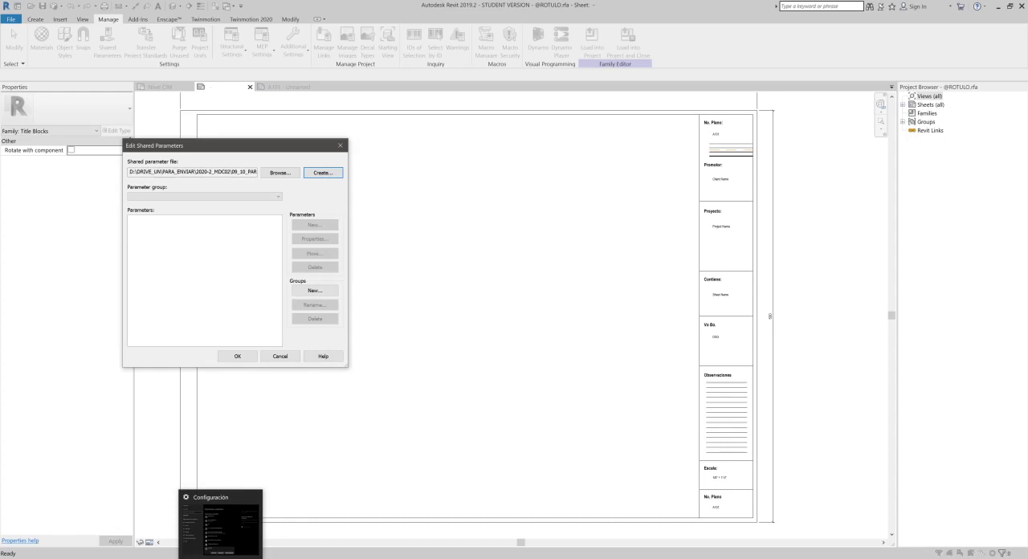
click(90, 547)
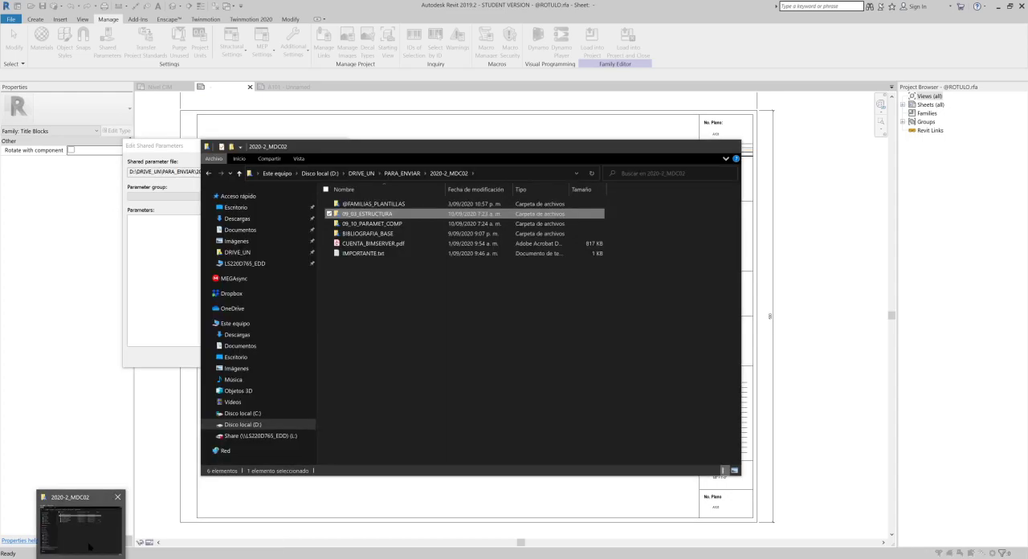
double_click(385, 224)
click(386, 204)
double_click(386, 204)
click(374, 244)
key(alt+Tab)
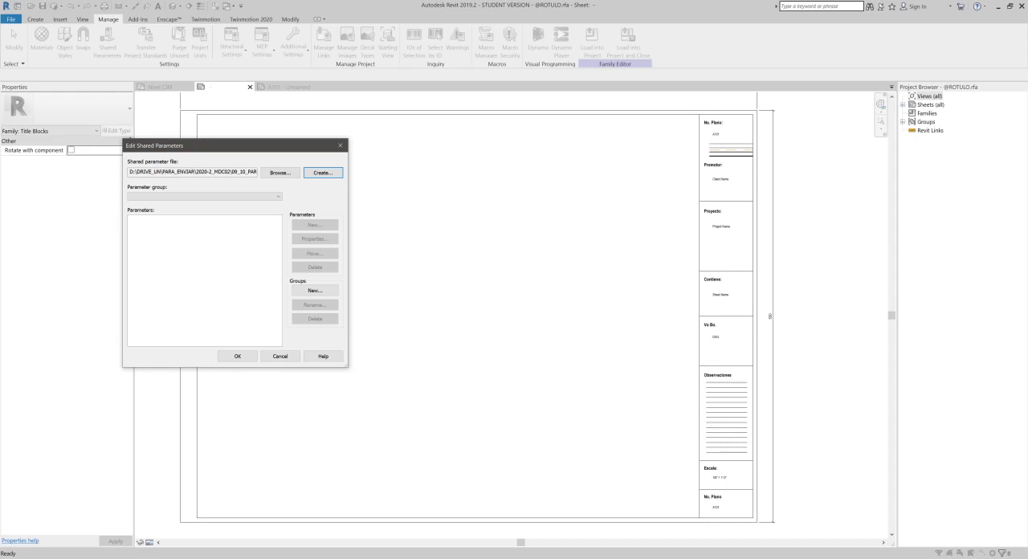
key(alt+Tab)
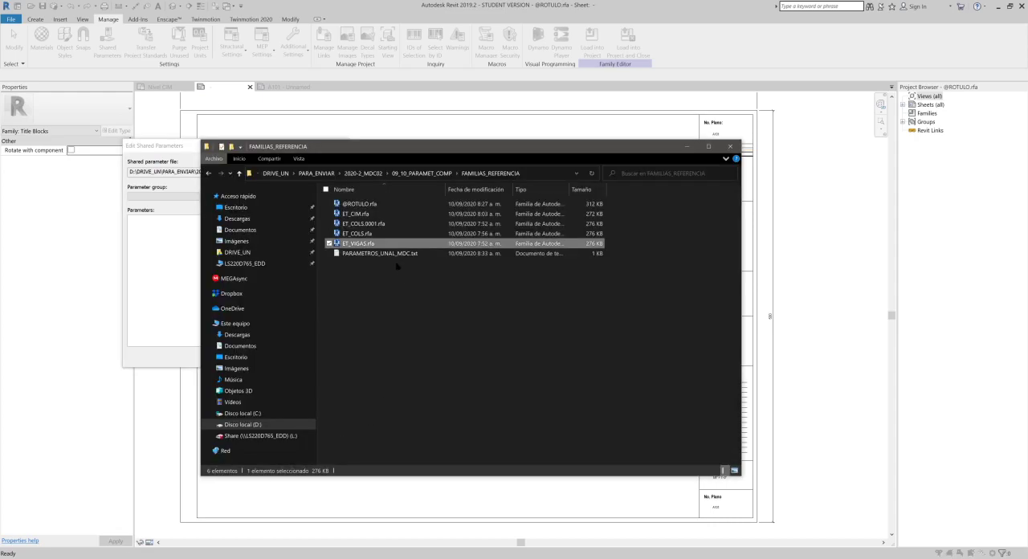
double_click(397, 254)
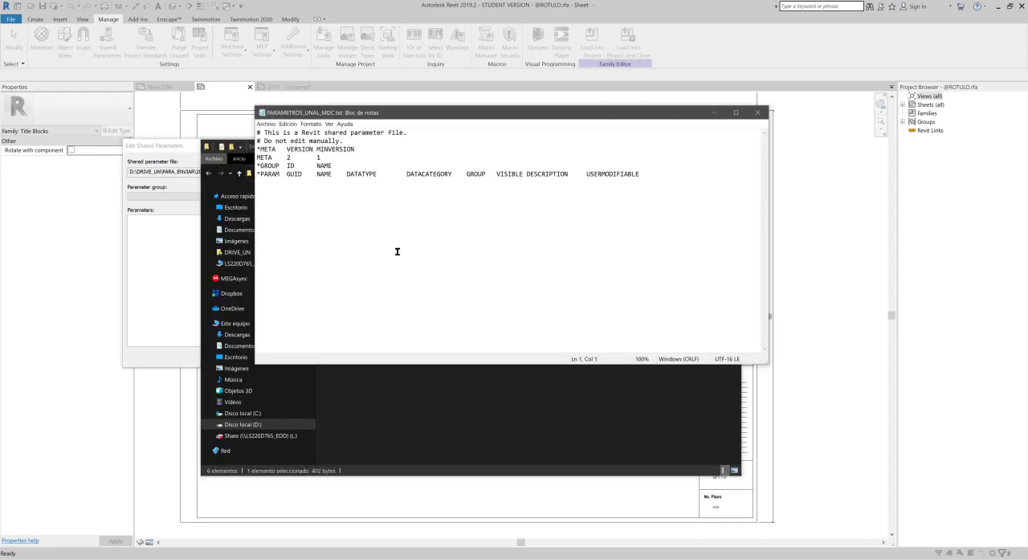
- Examine the header lines of the parameter text file, including the manual editing notice, then close it and return to Revit
ctrl+scroll(335, 140, up, 2)
ctrl+scroll(335, 140, up, 7)
drag(274, 149, 374, 153)
ctrl+scroll(485, 233, down, 9)
ctrl+scroll(482, 217, down, 1)
drag(479, 112, 592, 178)
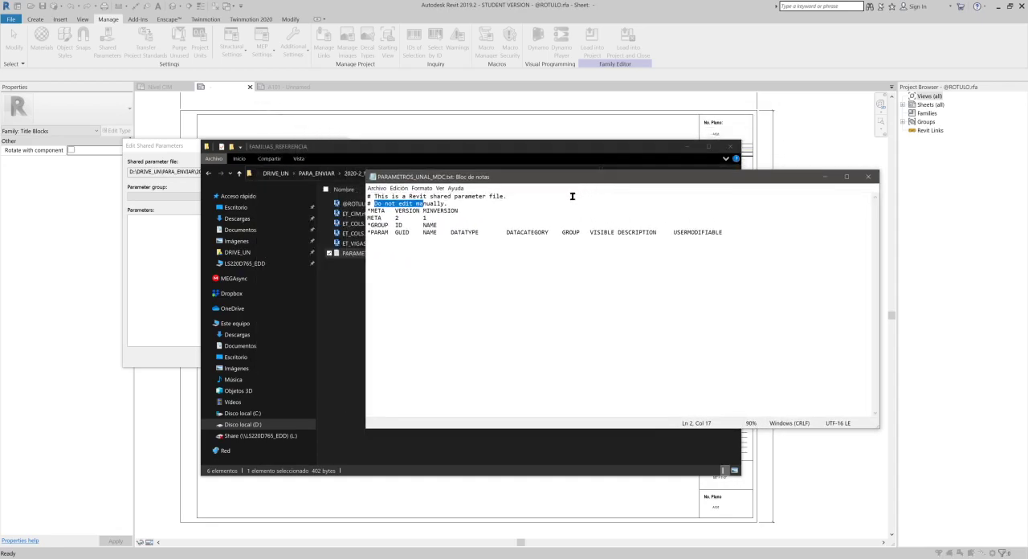
click(867, 177)
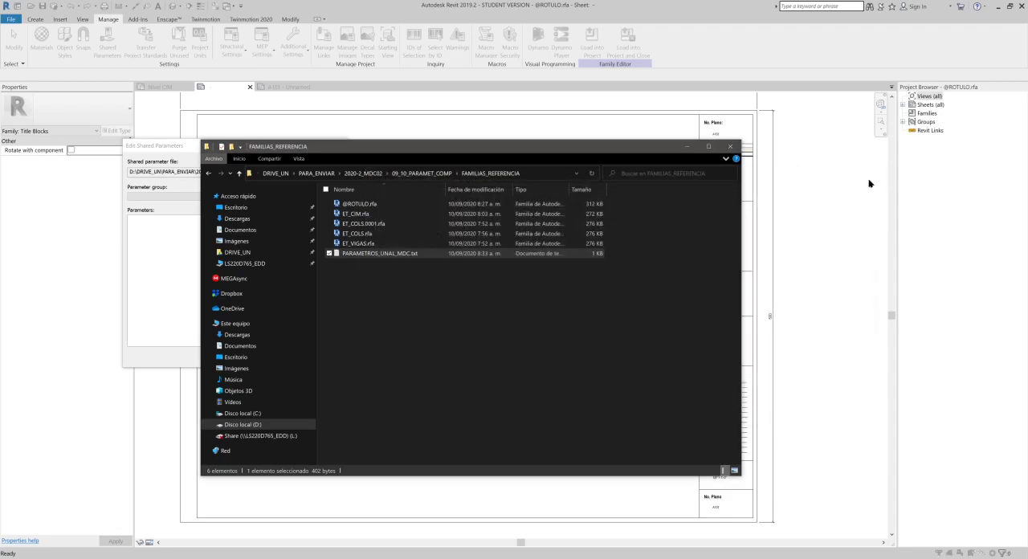
click(191, 247)
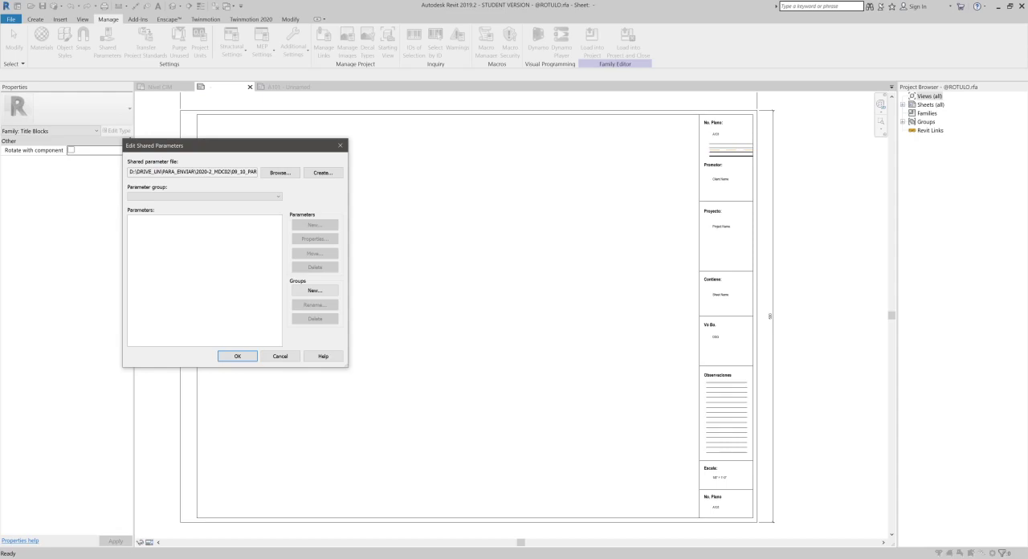
- Switch to Bamboo Paper and, with the orange pen, sketch a folder labelled R above the title block file label
mouse_move(123, 556)
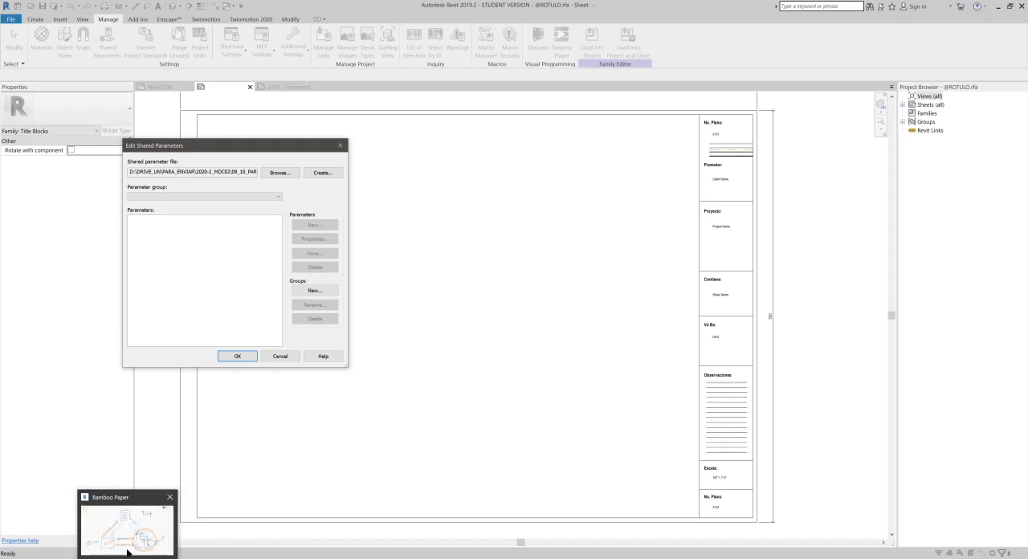
click(126, 554)
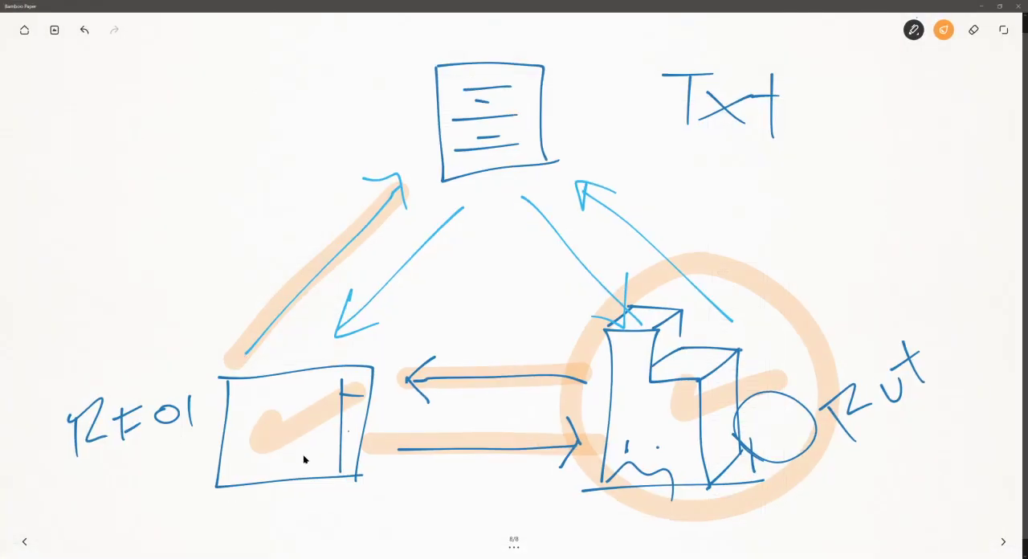
click(910, 25)
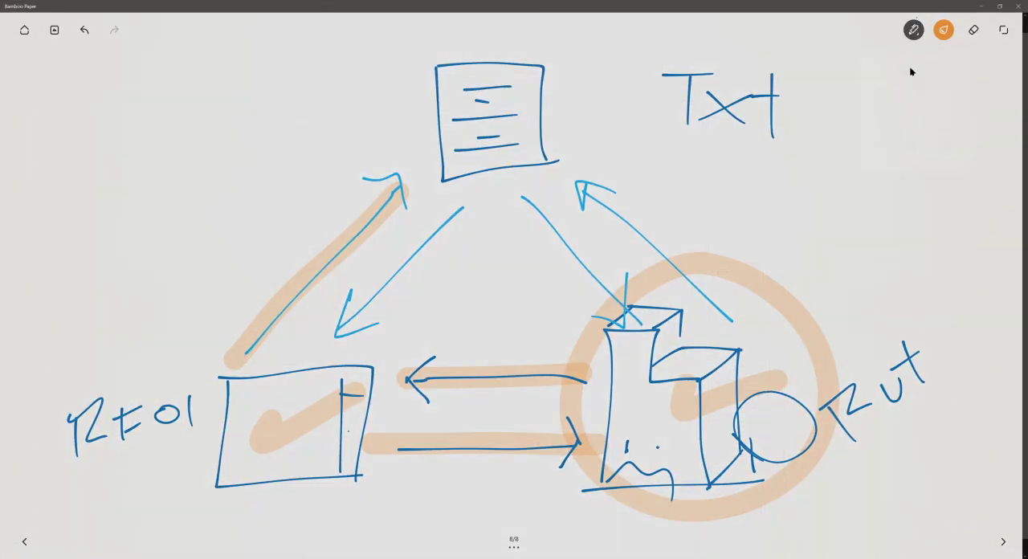
click(882, 78)
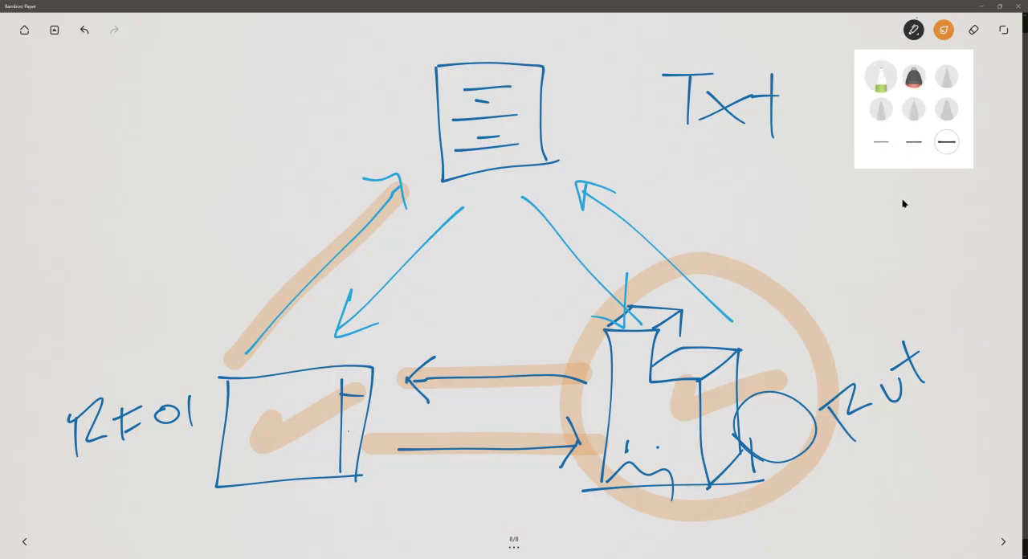
click(902, 204)
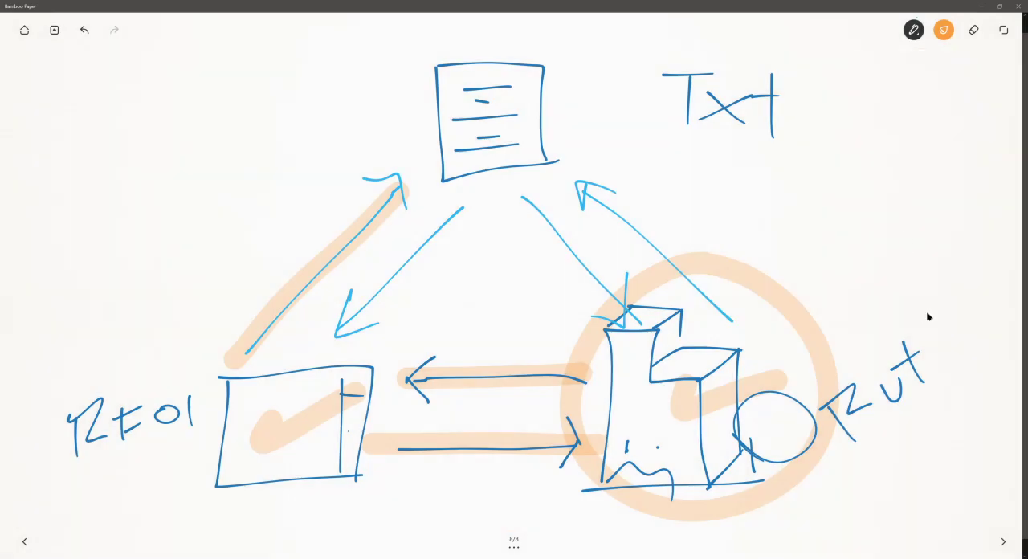
mouse_move(45, 291)
mouse_down()
mouse_move(30, 372)
mouse_move(119, 371)
mouse_move(133, 294)
mouse_move(83, 295)
mouse_move(58, 284)
mouse_move(52, 294)
mouse_up()
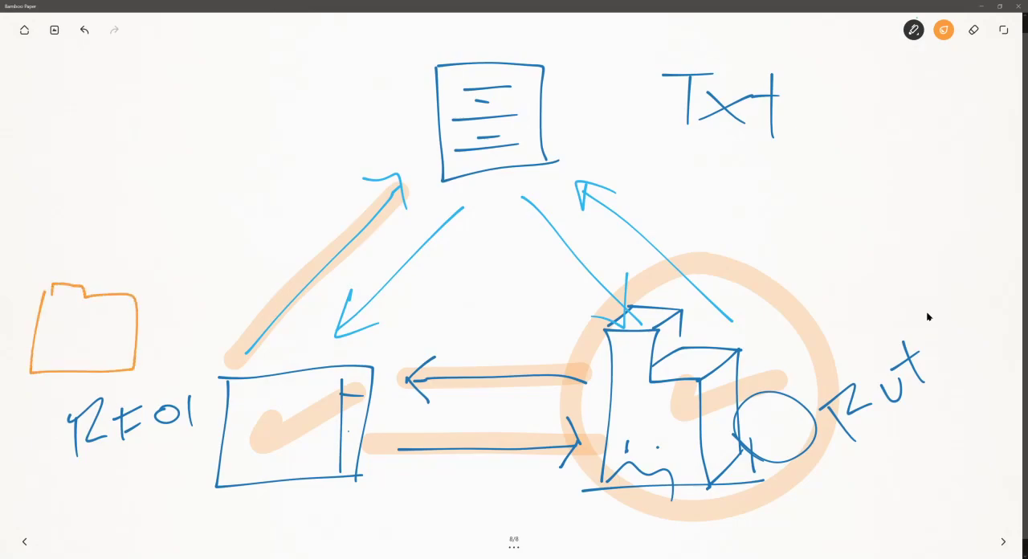
mouse_move(63, 327)
mouse_down()
mouse_move(84, 349)
mouse_move(107, 338)
mouse_up()
- Sketch a second orange folder labelled Col above the R folder, and a partial third folder with a small mark above it
mouse_move(43, 144)
mouse_down()
mouse_move(61, 232)
mouse_move(140, 233)
mouse_move(114, 145)
mouse_move(54, 131)
mouse_move(51, 148)
mouse_move(77, 196)
mouse_move(118, 186)
mouse_up()
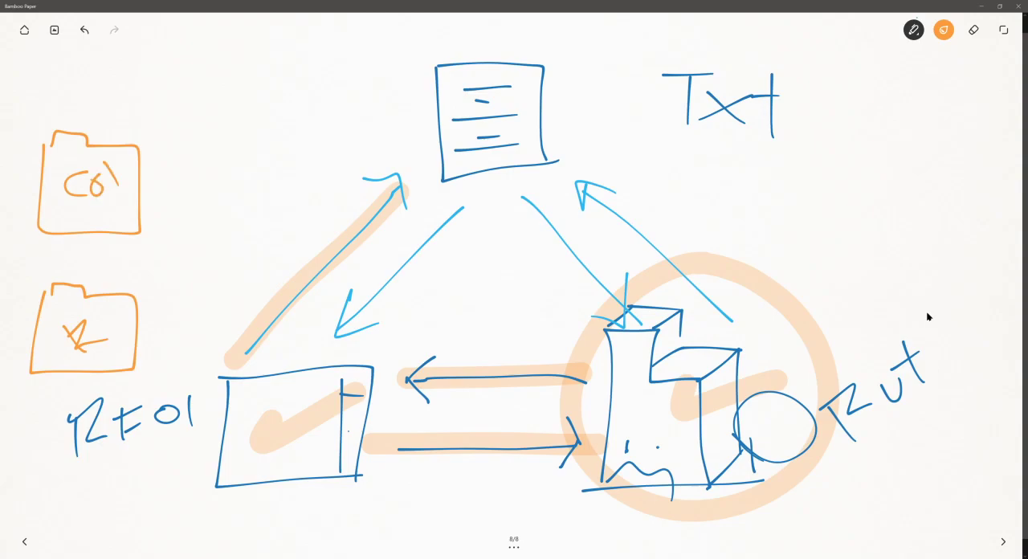
mouse_move(44, 57)
mouse_down()
mouse_move(49, 94)
mouse_move(164, 83)
mouse_move(161, 40)
mouse_up()
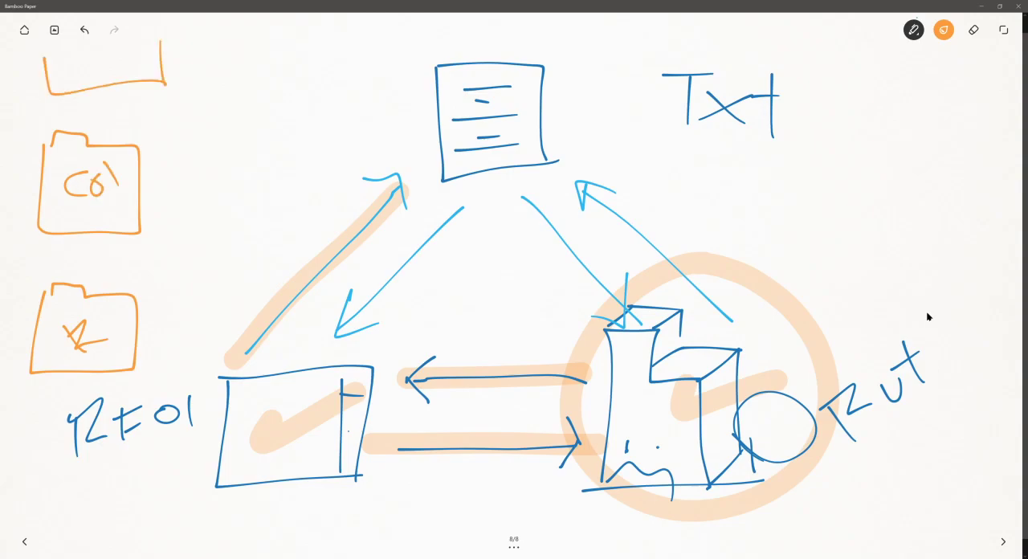
drag(97, 60, 100, 69)
- Draw orange sheet outlines behind the R and Col folders to represent the parameters stored in them
mouse_move(102, 294)
mouse_down()
mouse_move(102, 258)
mouse_move(134, 258)
mouse_move(161, 339)
mouse_move(133, 341)
mouse_up()
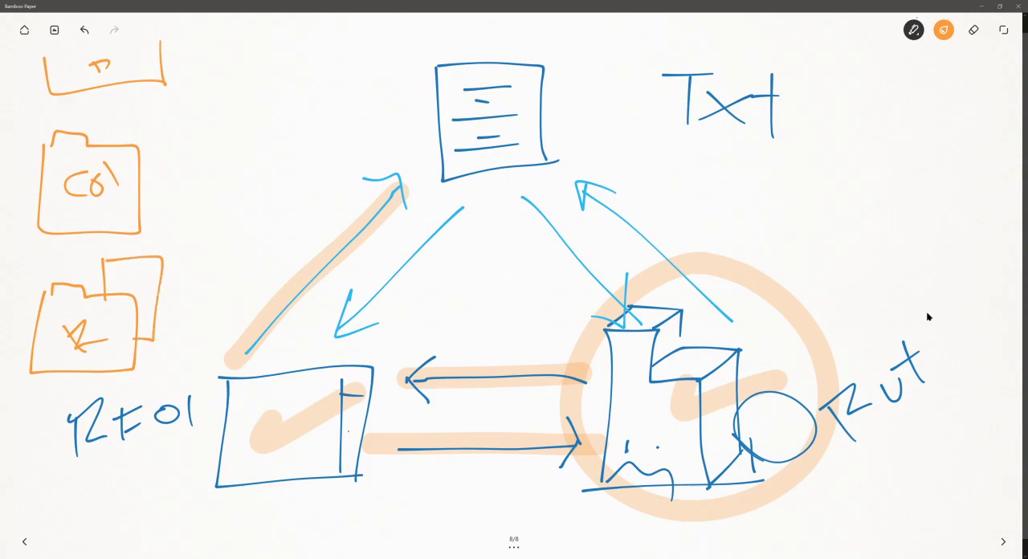
mouse_move(119, 254)
mouse_down()
mouse_move(154, 240)
mouse_move(184, 299)
mouse_move(165, 305)
mouse_up()
mouse_move(110, 143)
mouse_down()
mouse_move(138, 127)
mouse_move(156, 186)
mouse_move(143, 190)
mouse_up()
mouse_move(118, 125)
mouse_down()
mouse_move(183, 132)
mouse_move(160, 164)
mouse_up()
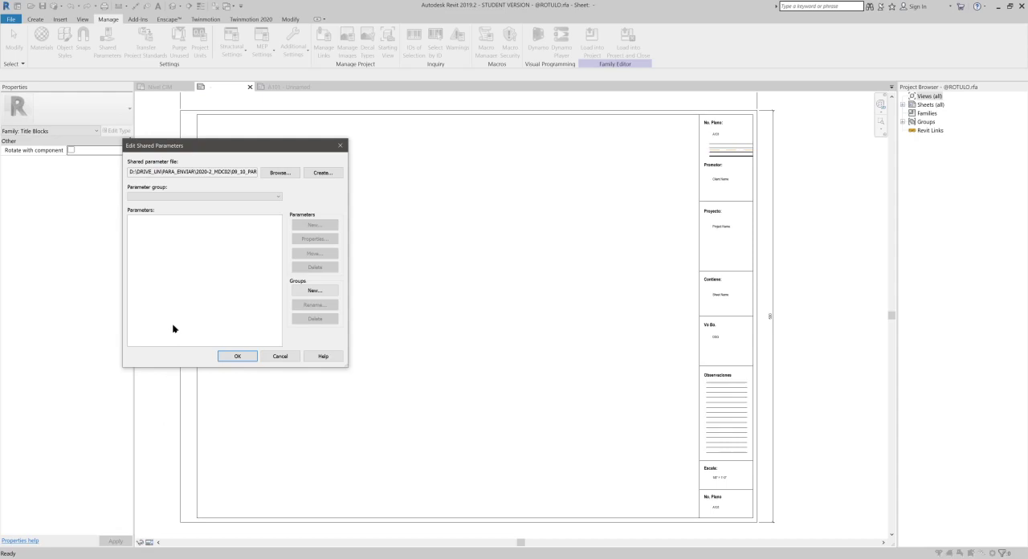
- Create a new parameter group named ROTULO in the shared parameter file
click(315, 291)
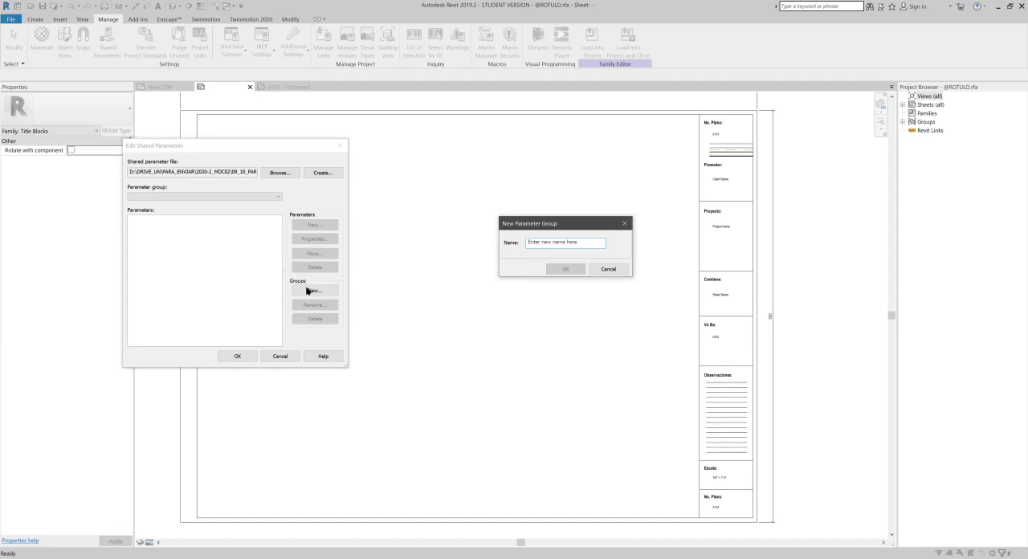
text(ROTULO)
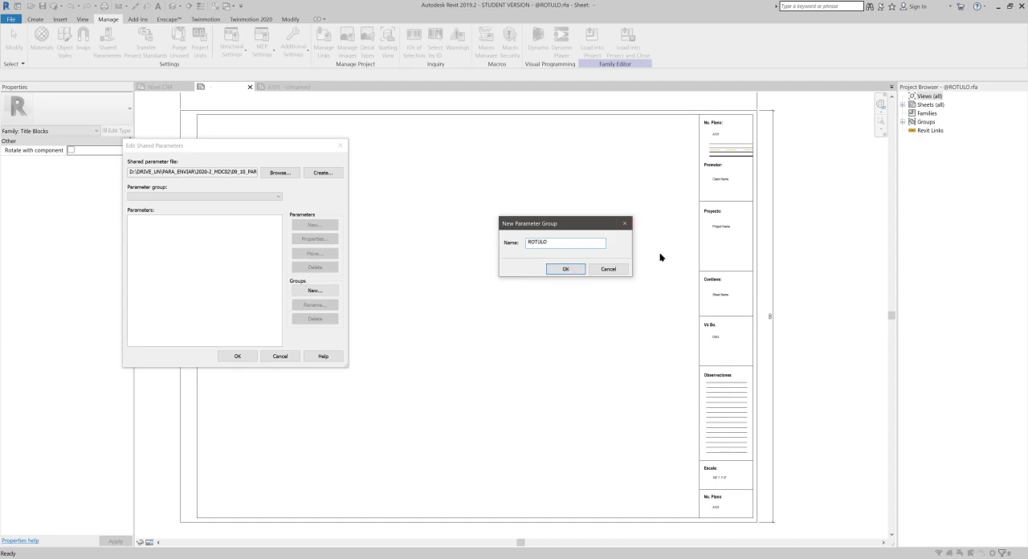
click(559, 272)
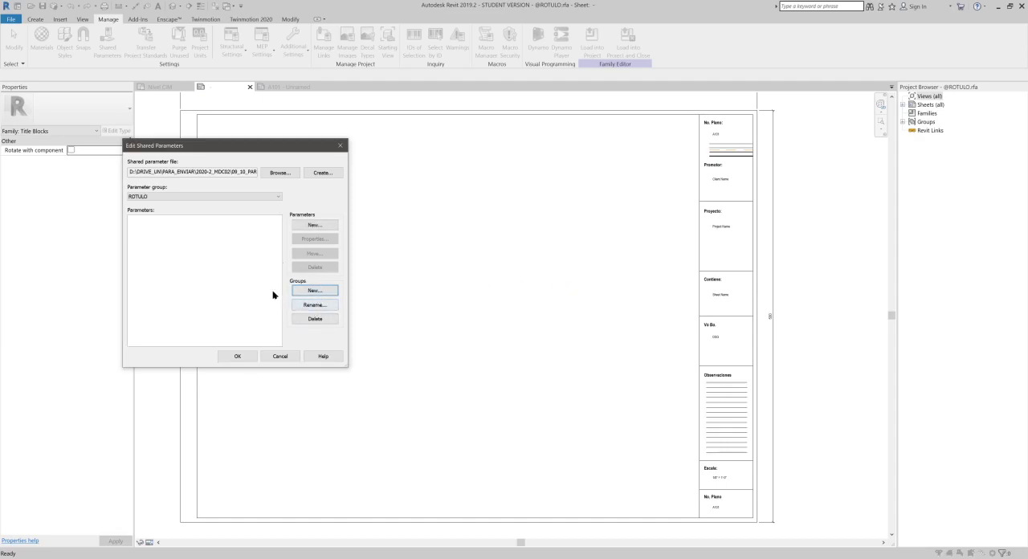
- Start a new shared parameter in the ROTULO group, named Tel., with Common discipline and Number type
click(315, 224)
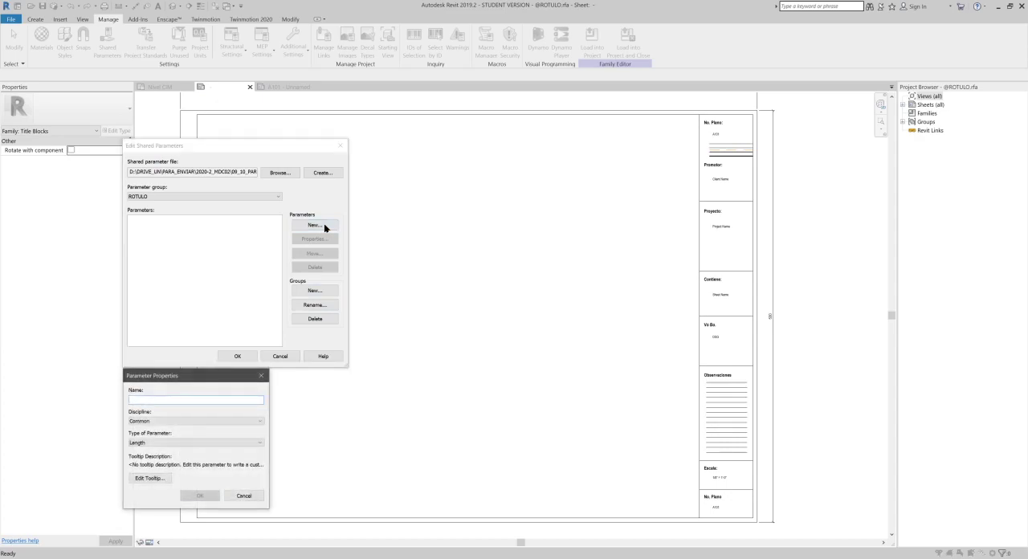
text(Tel.)
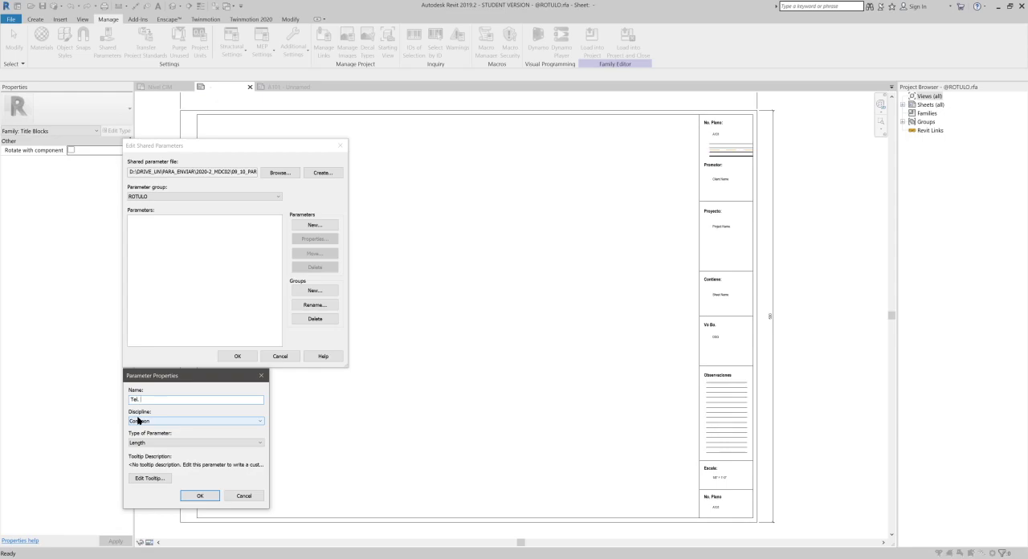
click(143, 443)
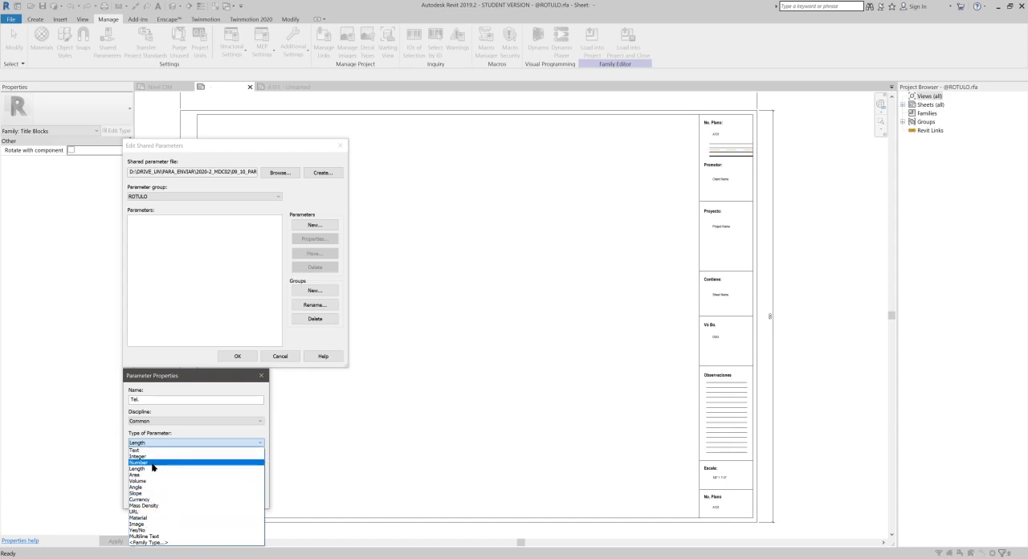
click(152, 463)
click(156, 479)
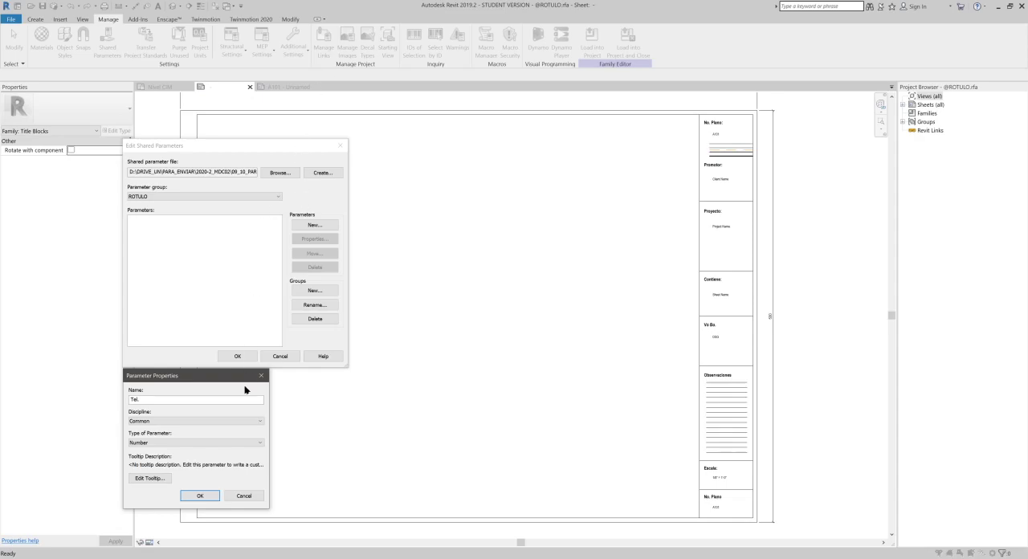
- View the parameter's tooltip description without changing it, and rename the parameter as Ph
click(149, 478)
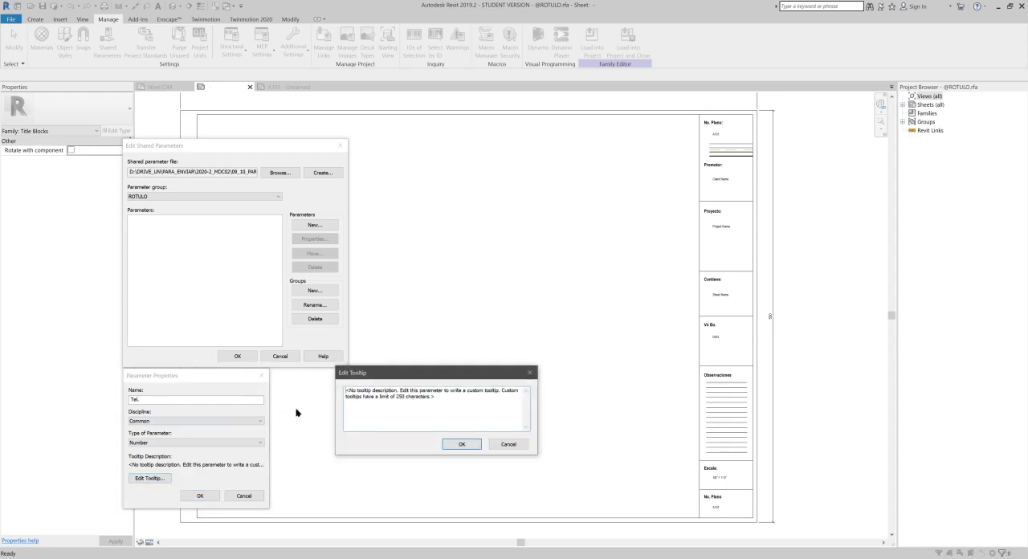
click(503, 445)
click(165, 399)
drag(138, 399, 105, 399)
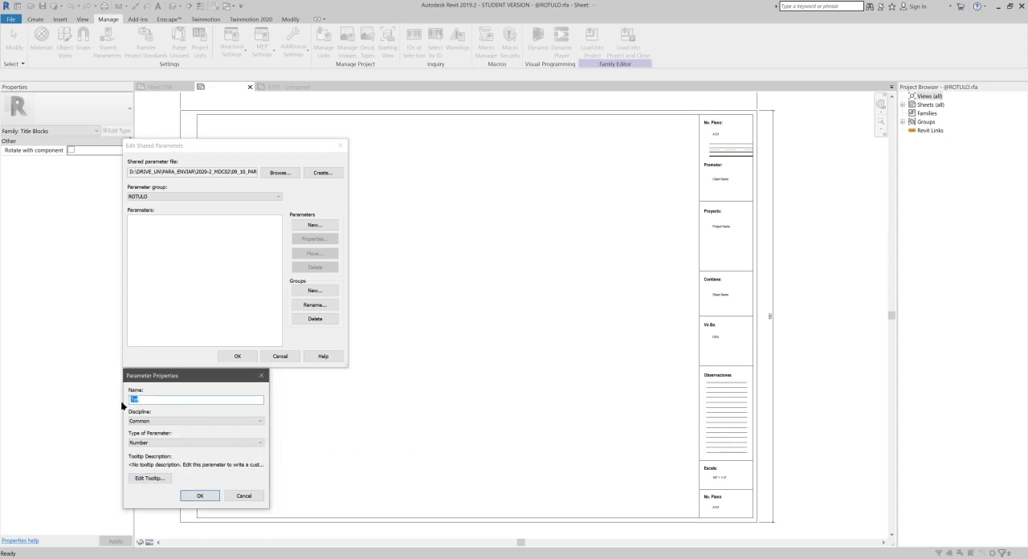
text(Ph)
- Set the Ph. parameter's tooltip to "Ingrese el Numero telefonico del PROMOTOR" and create the parameter
click(147, 478)
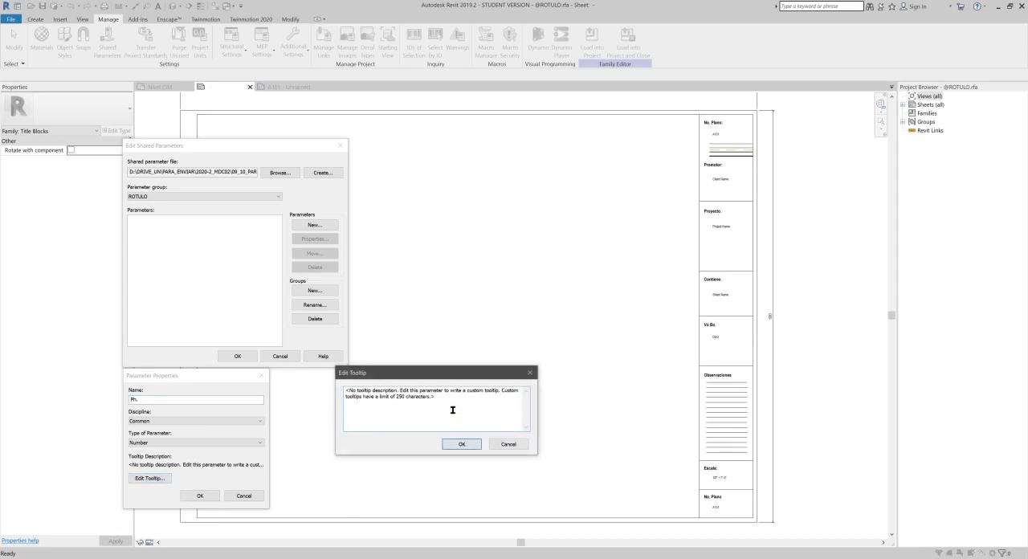
drag(448, 409, 248, 371)
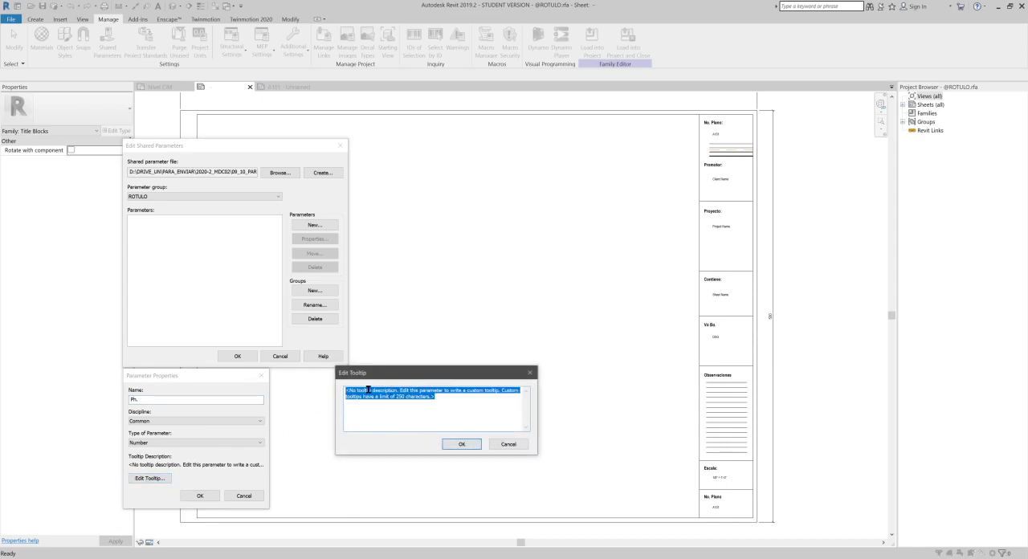
text(In)
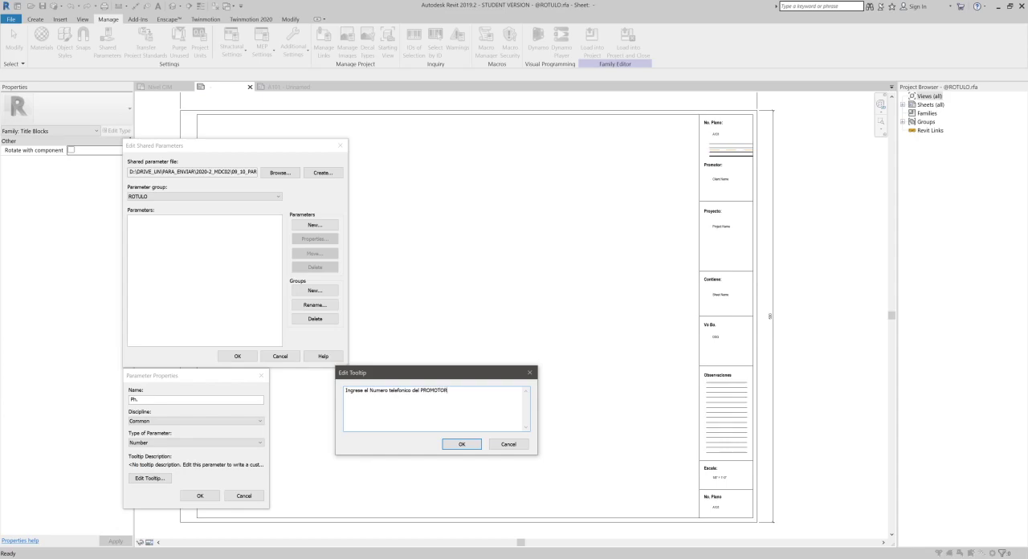
click(466, 444)
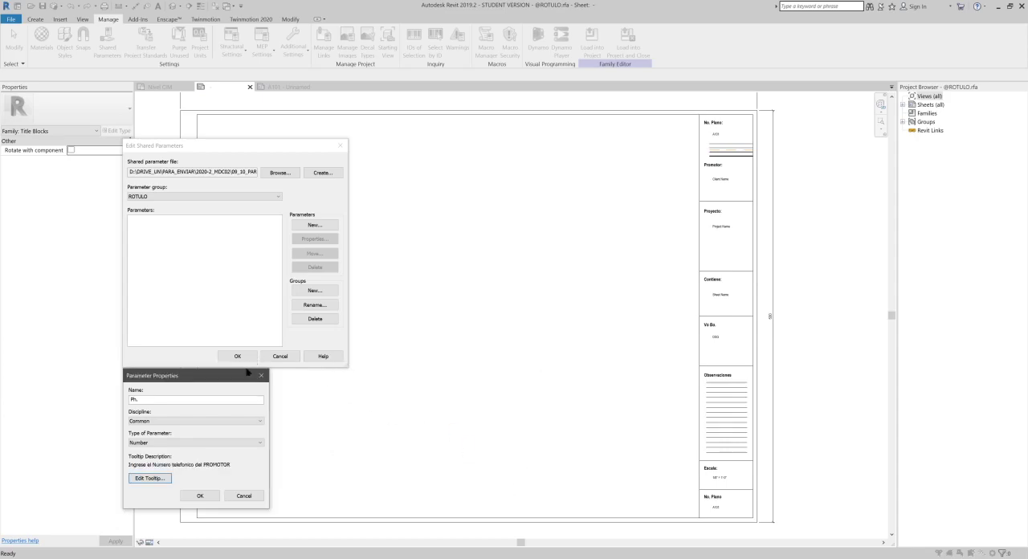
click(203, 498)
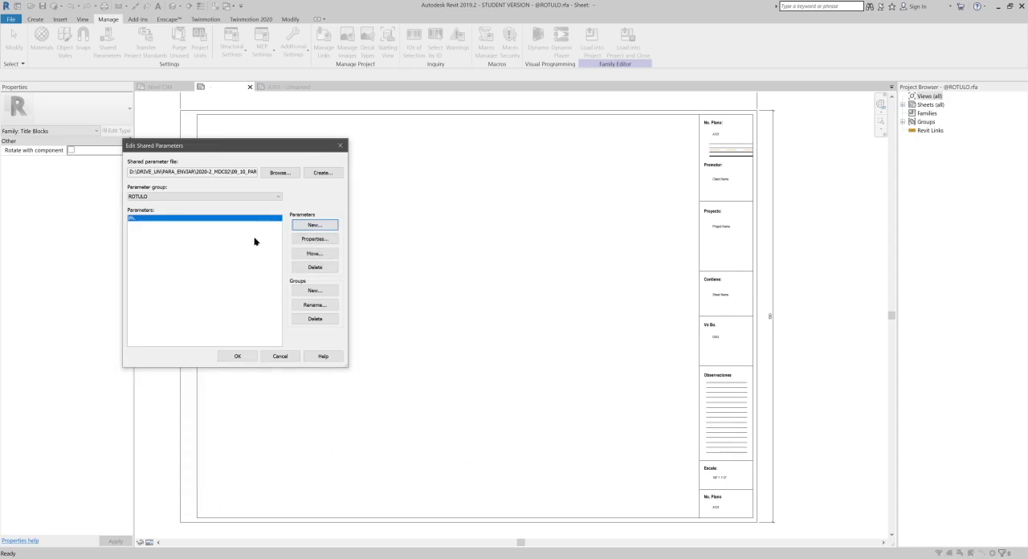
- Open PARAMETROS_UNAL_MDC.txt from the FAMILIAS_REFERENCIA folder in Notepad to check its contents, and close it
click(318, 221)
click(157, 219)
key(alt+Tab)
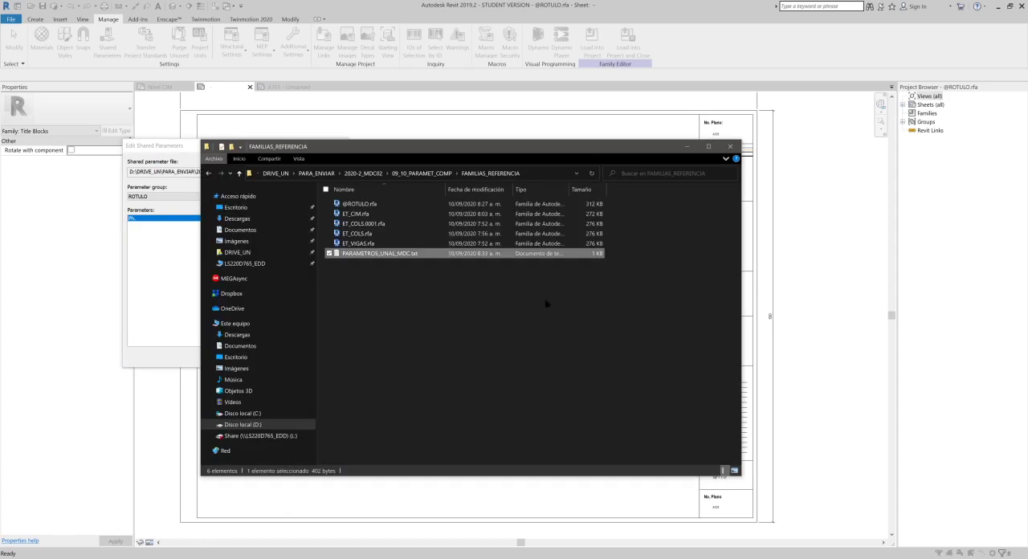
double_click(396, 254)
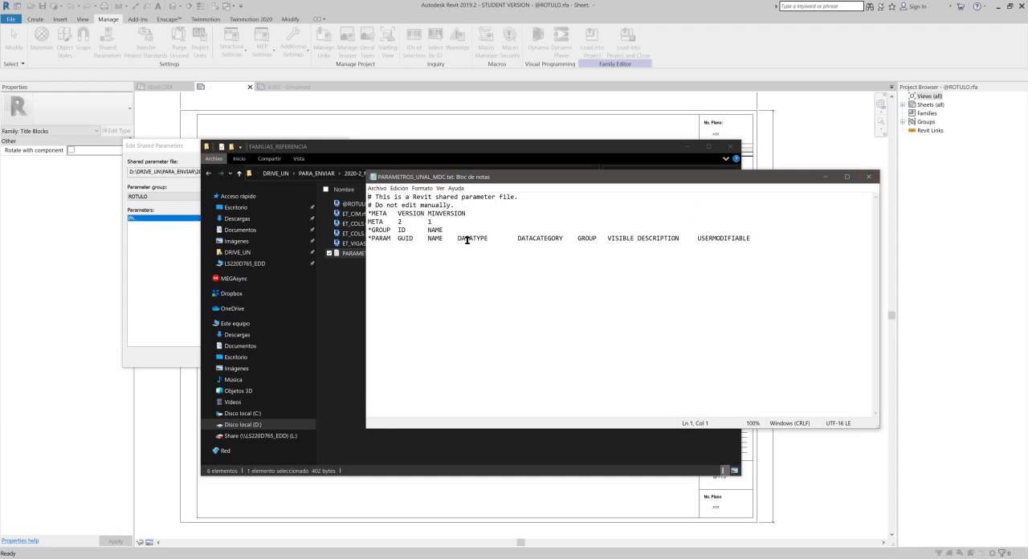
click(868, 175)
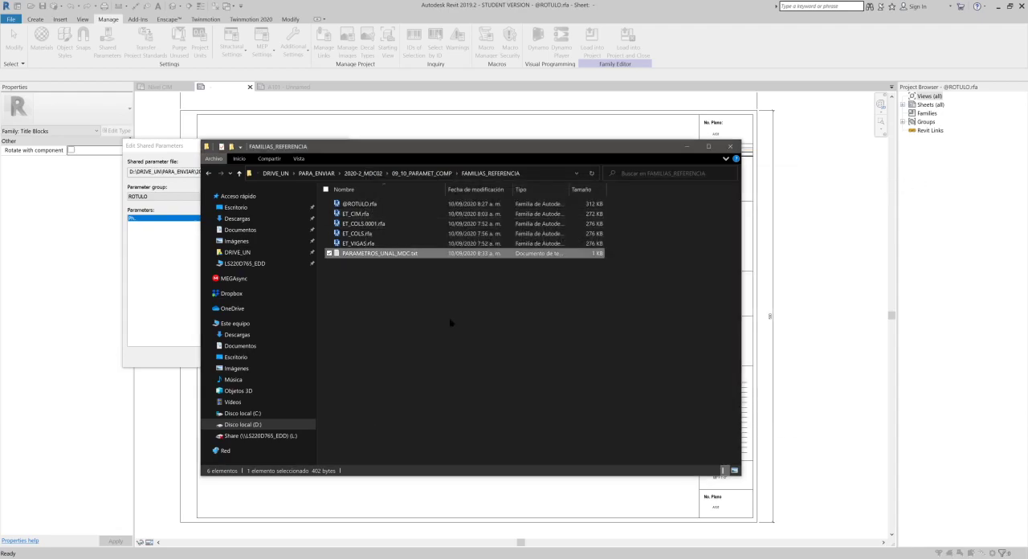
double_click(409, 254)
click(870, 178)
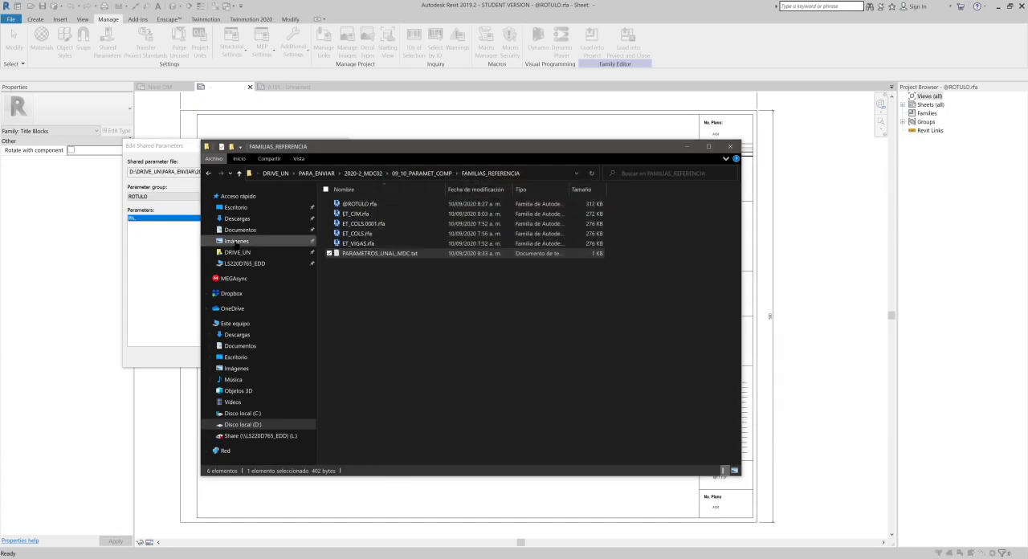
- Confirm the shared parameter edits in Revit and review the ROTULO group and Ph. entry in PARAMETROS_UNAL_MDC.txt
click(245, 257)
click(236, 356)
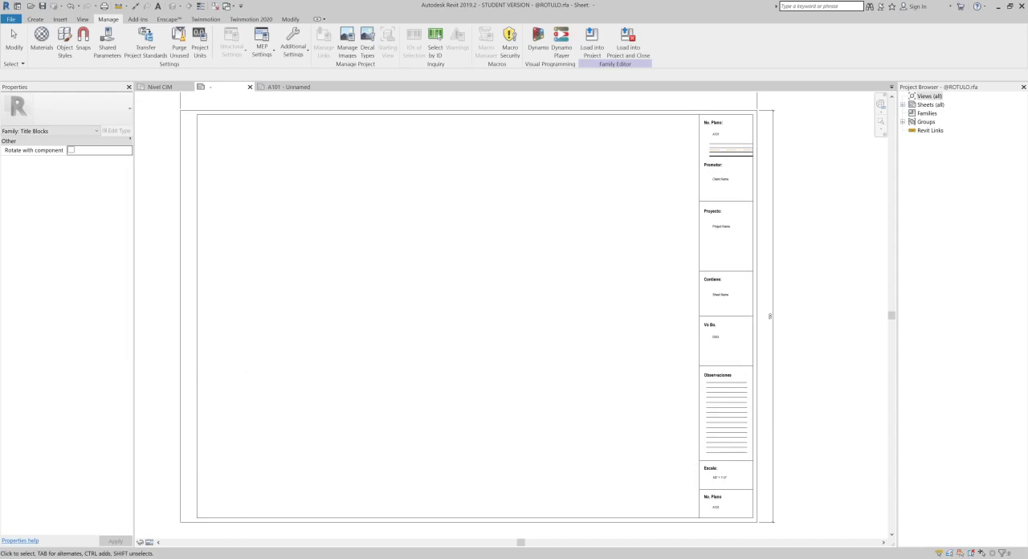
key(alt+Tab)
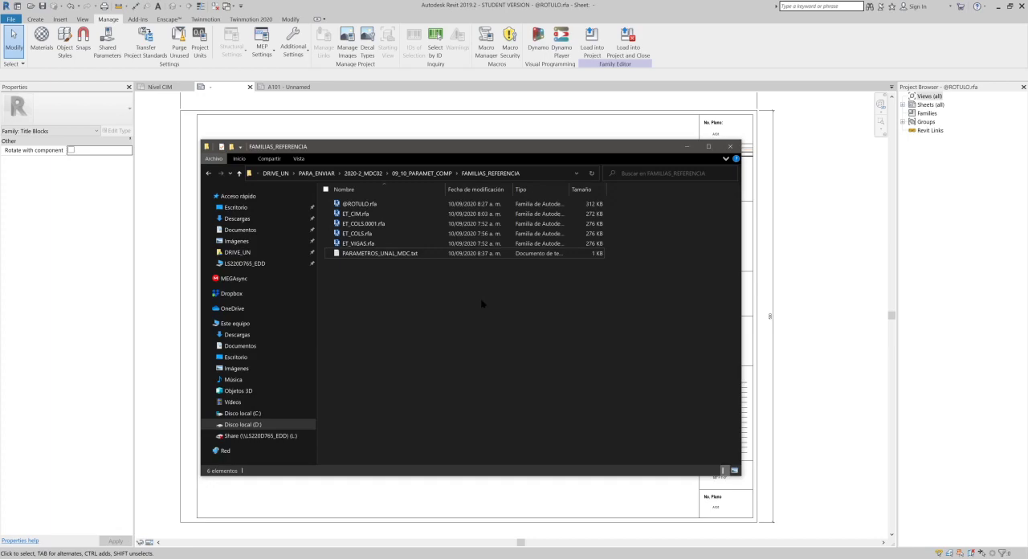
double_click(425, 253)
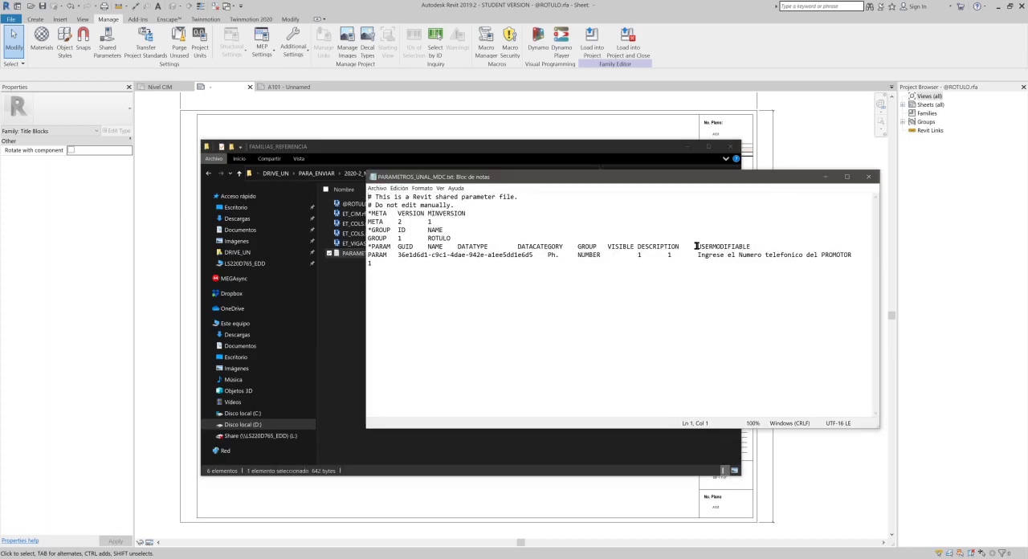
drag(398, 254, 849, 255)
click(843, 270)
drag(371, 239, 392, 246)
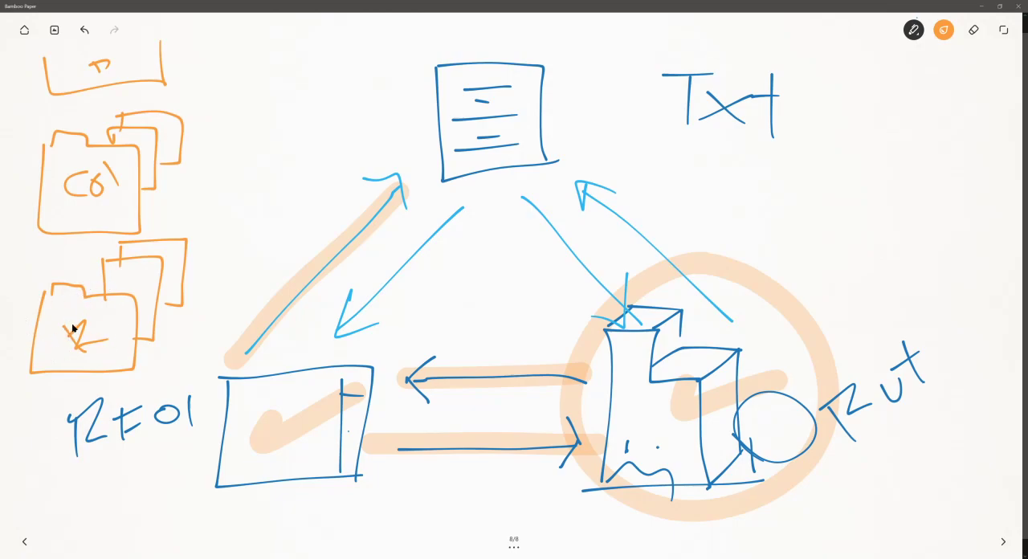
click(982, 5)
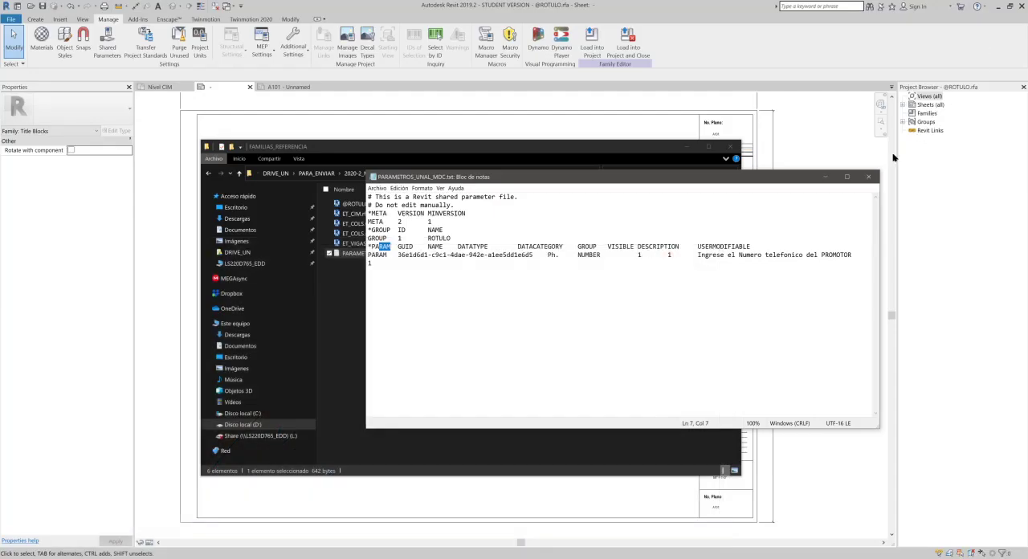
click(873, 181)
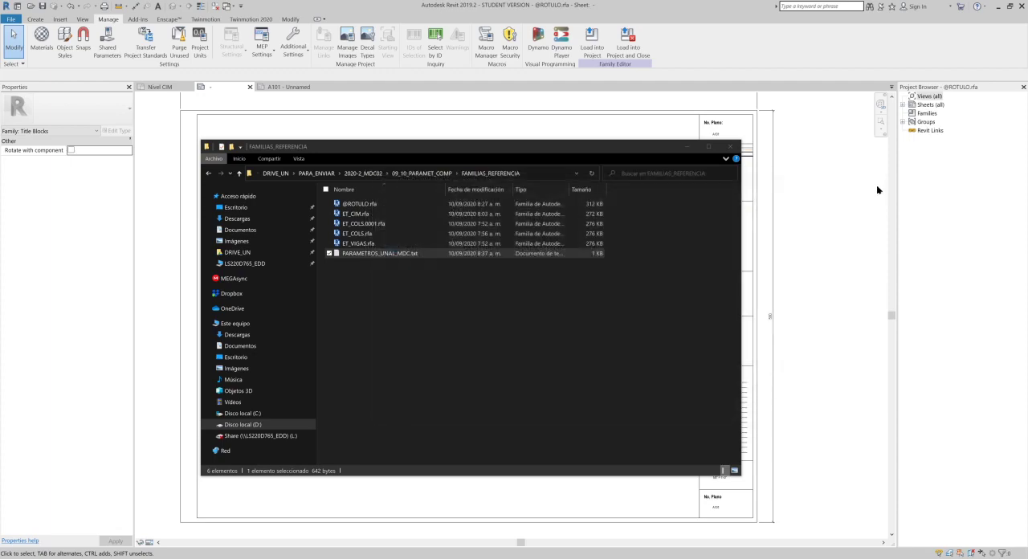
- Return to Revit and add a shared parameter named Mat. Prof. with Text type to the ROTULO group
click(636, 122)
scroll(485, 215, down, 1)
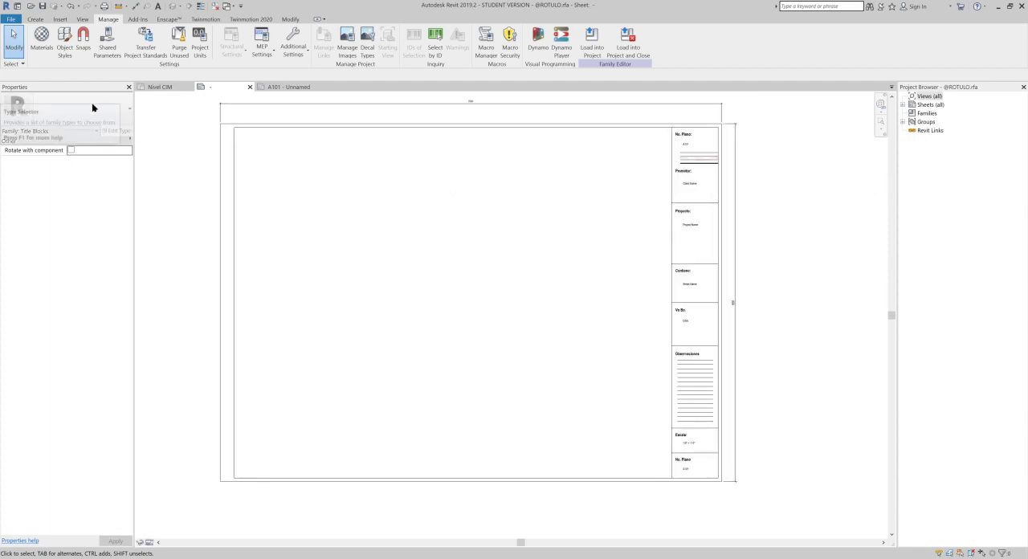
click(106, 53)
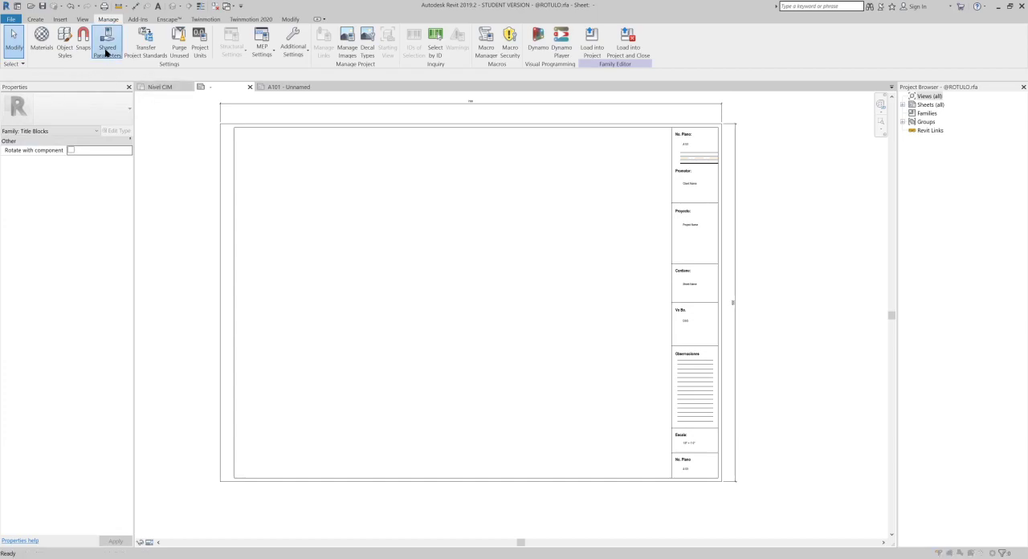
drag(270, 151, 423, 157)
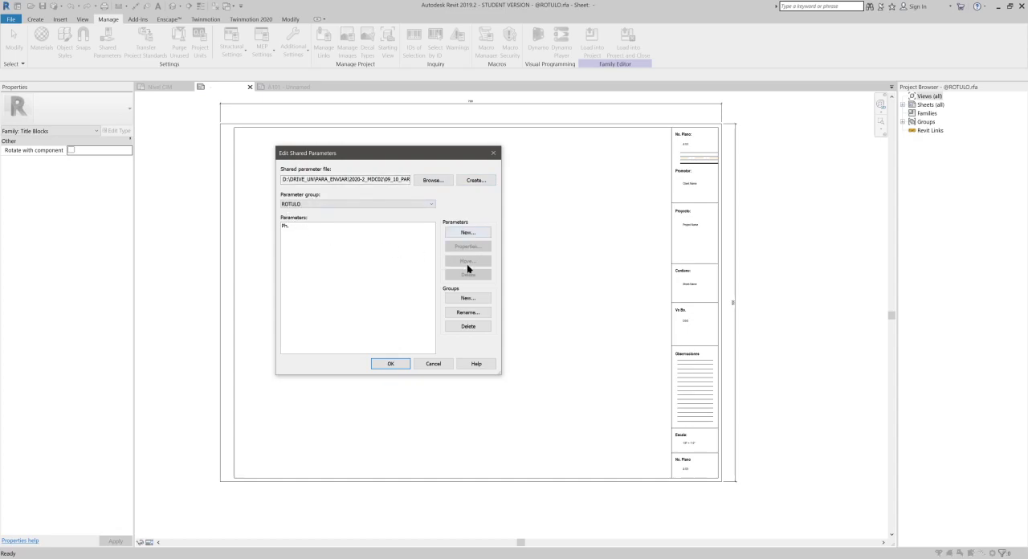
click(298, 205)
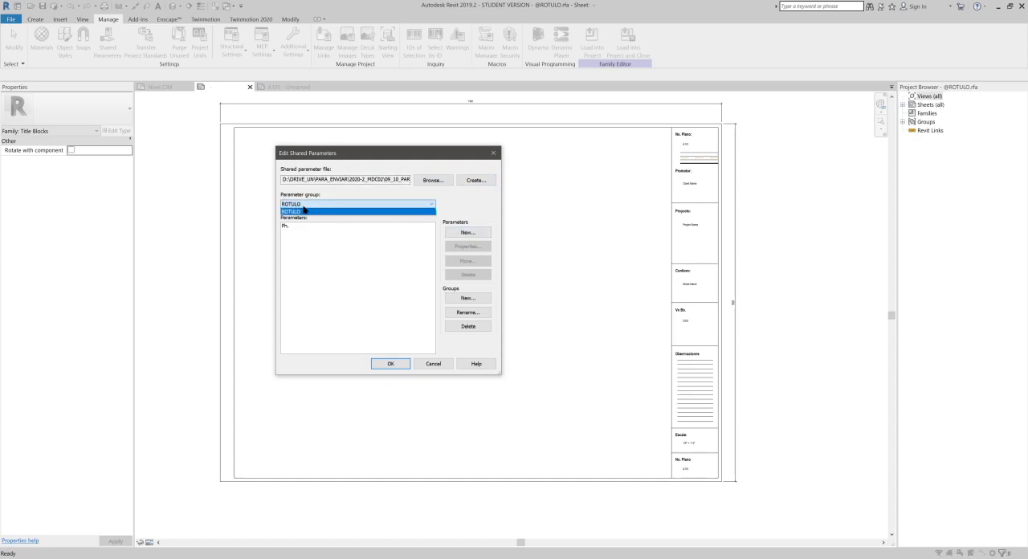
click(304, 210)
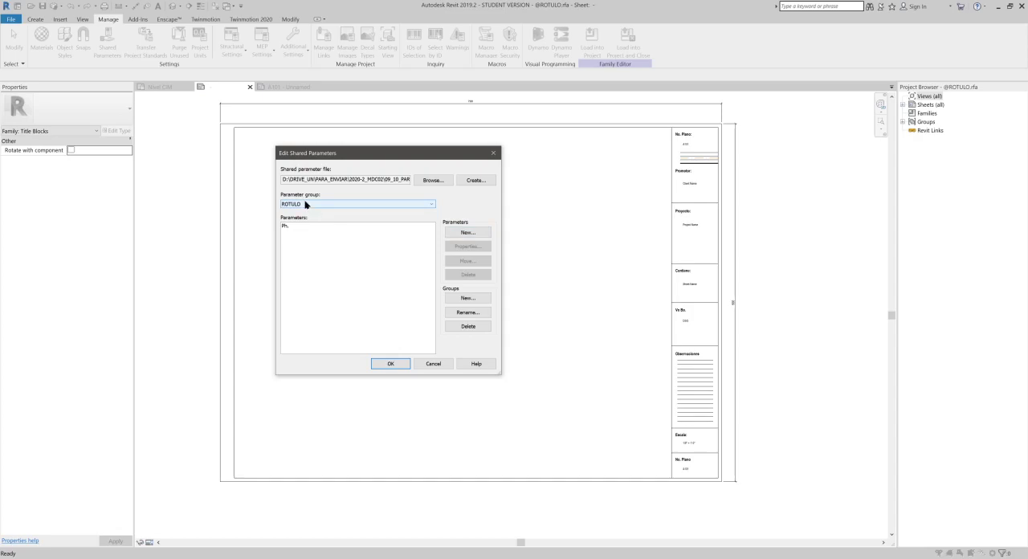
click(467, 232)
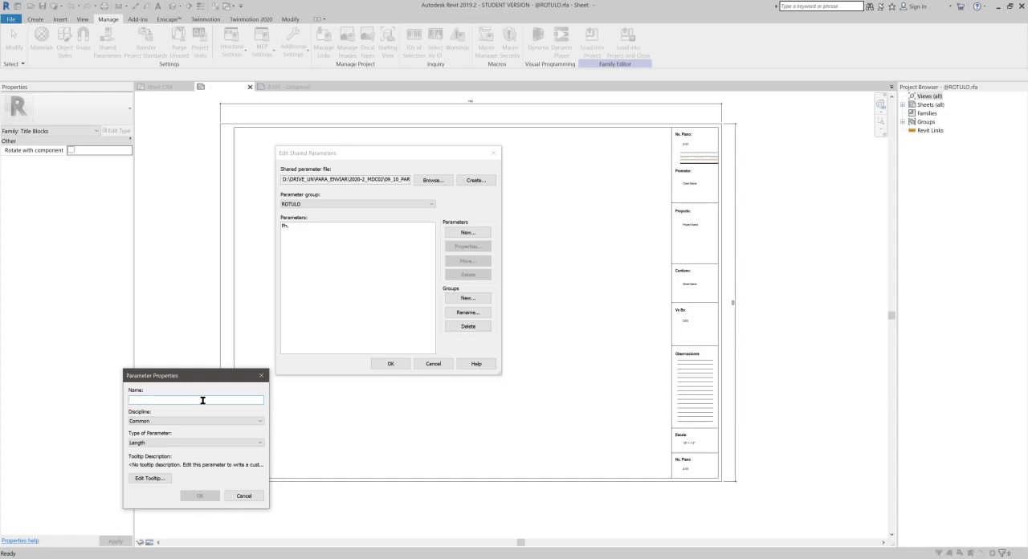
text(MA)
click(164, 442)
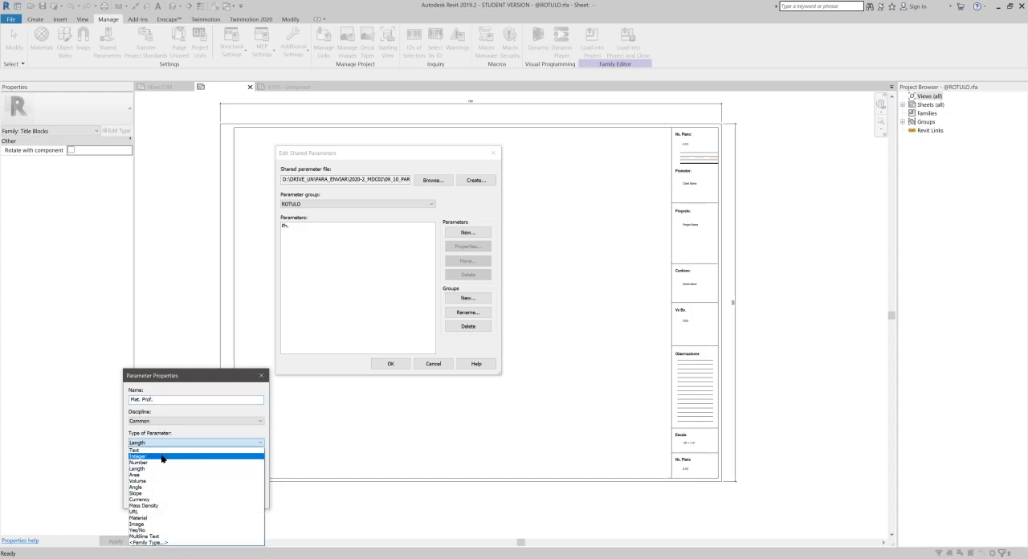
click(161, 450)
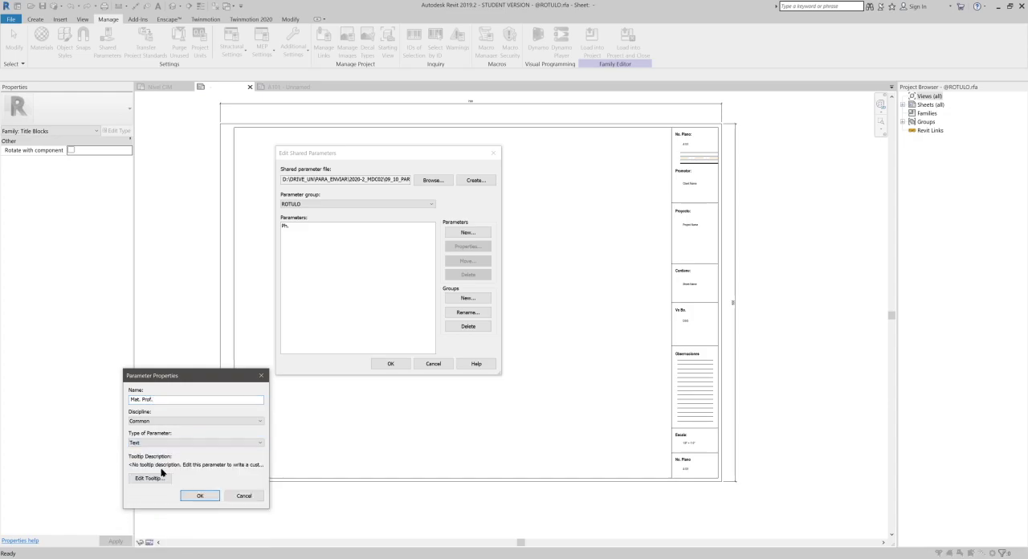
click(210, 496)
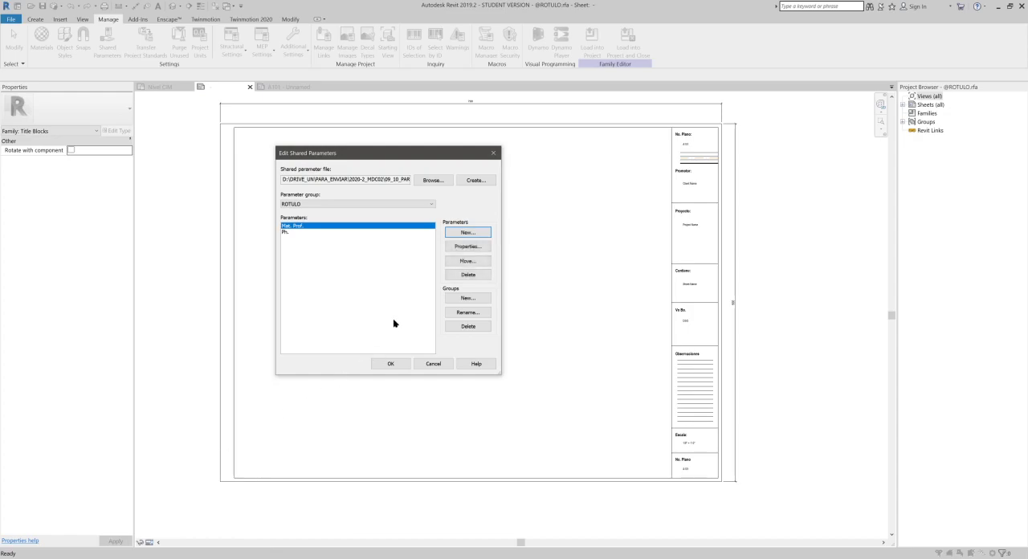
- Add a shared parameter named CC with Common discipline to the ROTULO group and confirm the shared parameter edits
click(477, 233)
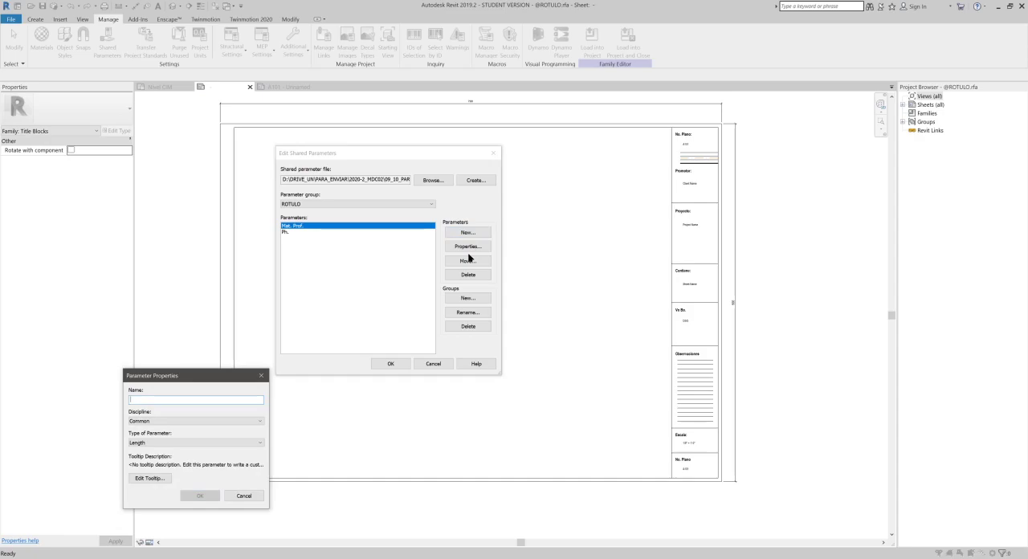
text(CC)
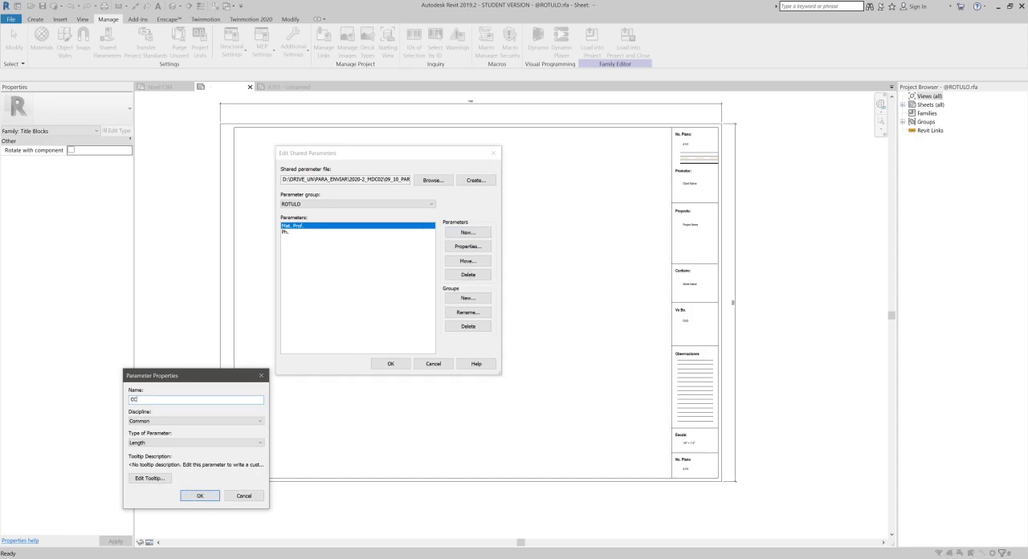
click(220, 440)
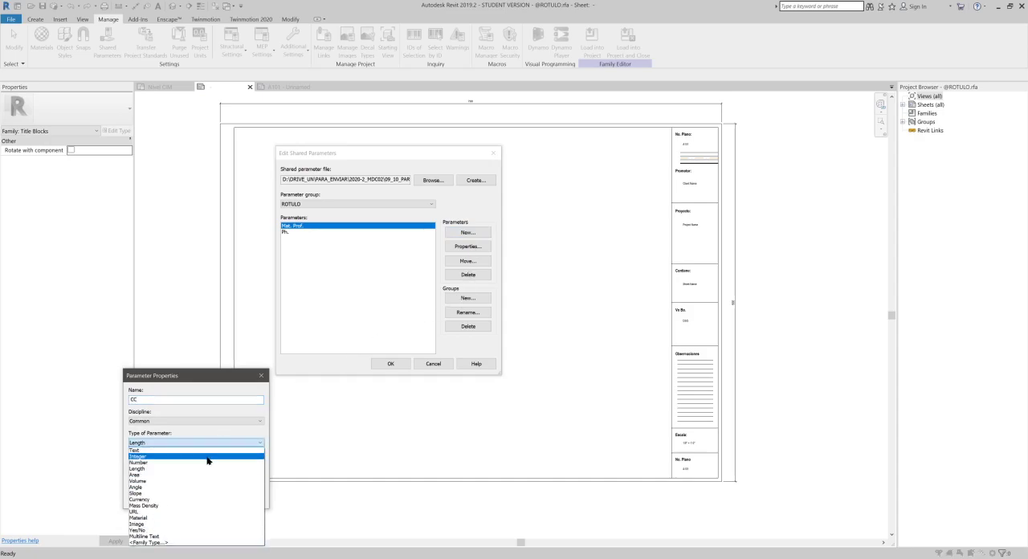
click(206, 467)
click(197, 489)
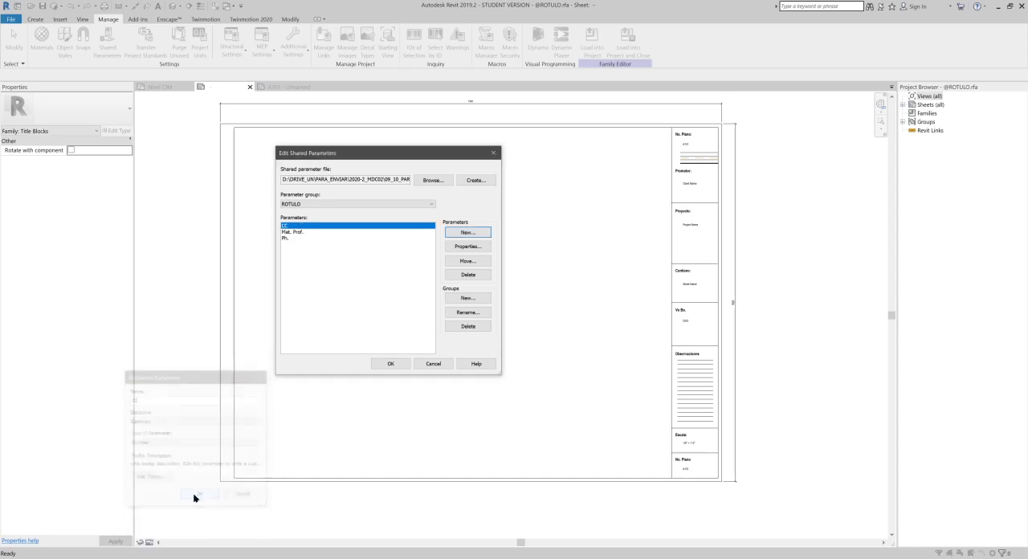
click(390, 364)
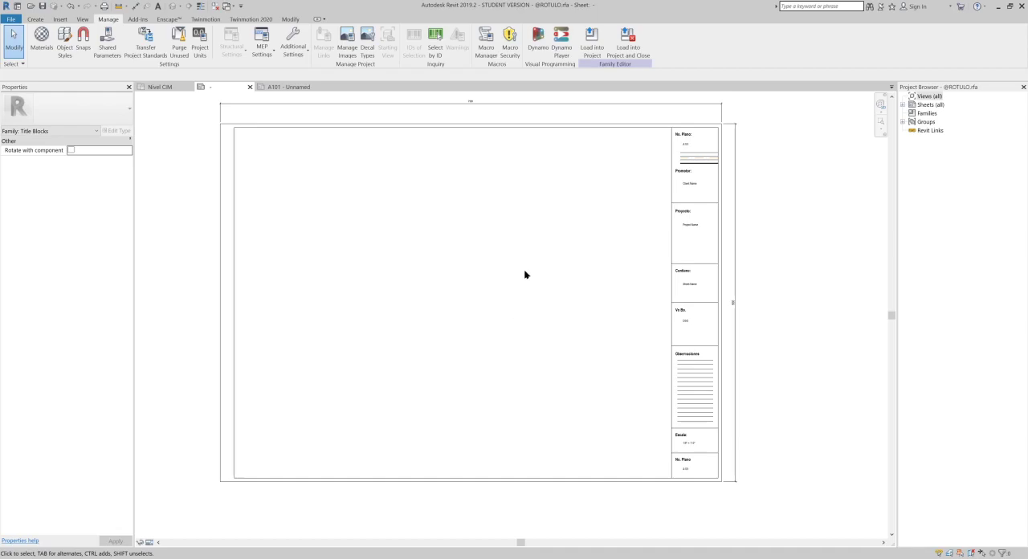
- Start the Label tool to place a label in the Vo Bo. cell of the title block
middle_drag(493, 316, 489, 368)
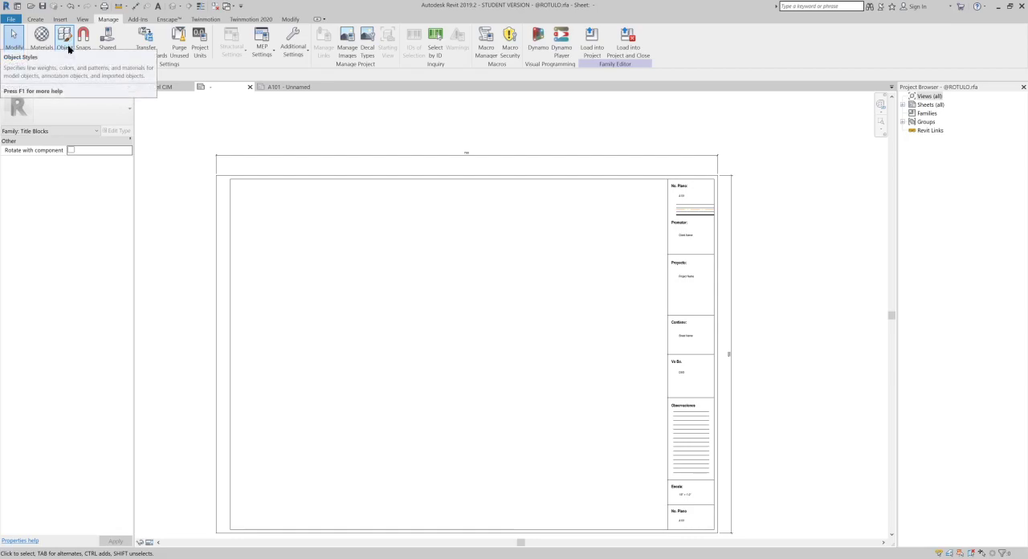
click(38, 20)
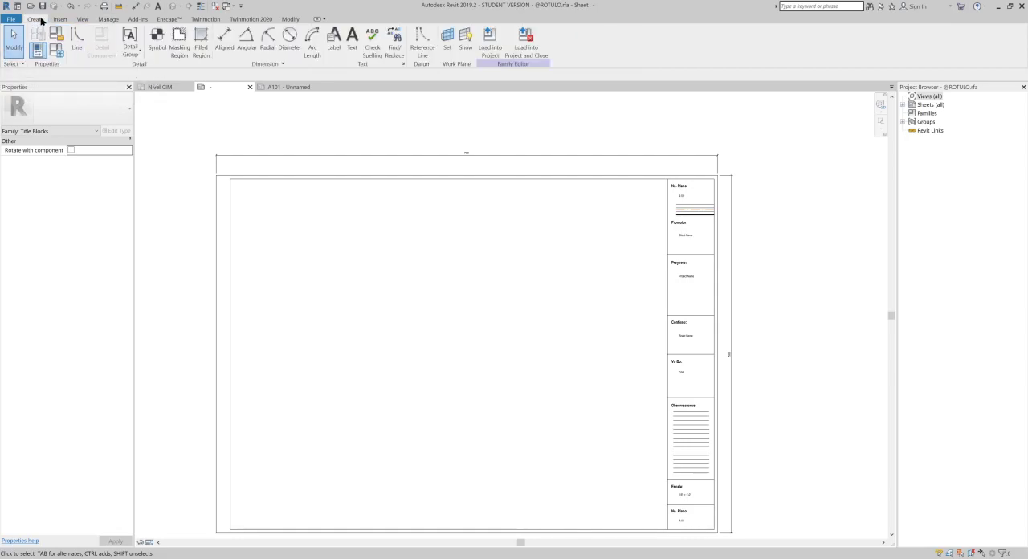
click(334, 40)
scroll(727, 353, up, 5)
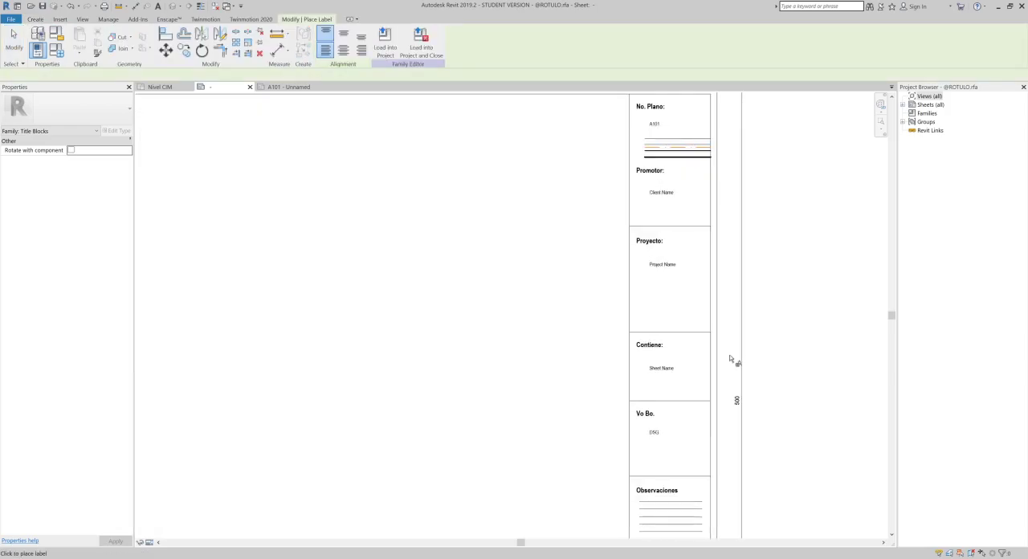
middle_drag(690, 450, 692, 162)
scroll(586, 222, up, 2)
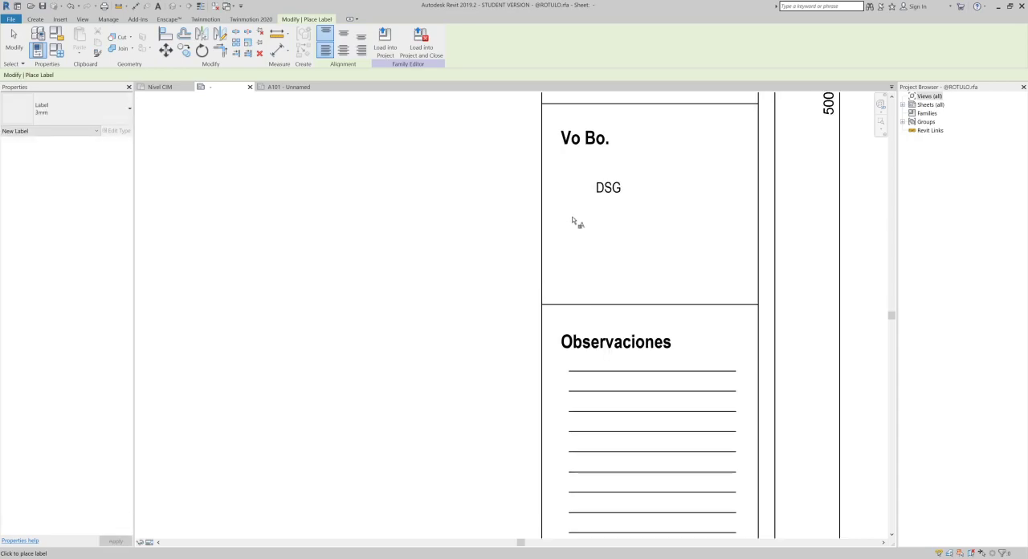
click(573, 215)
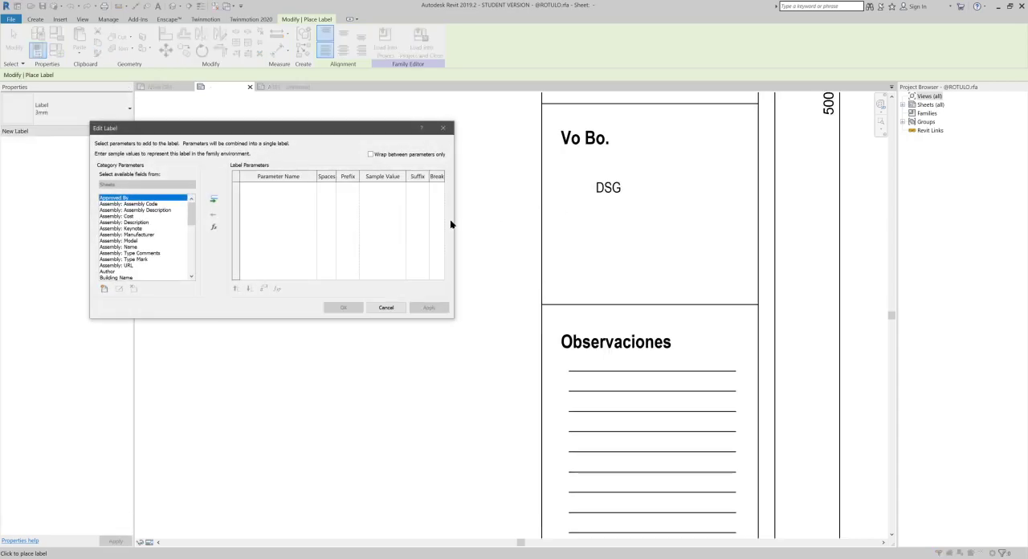
click(103, 289)
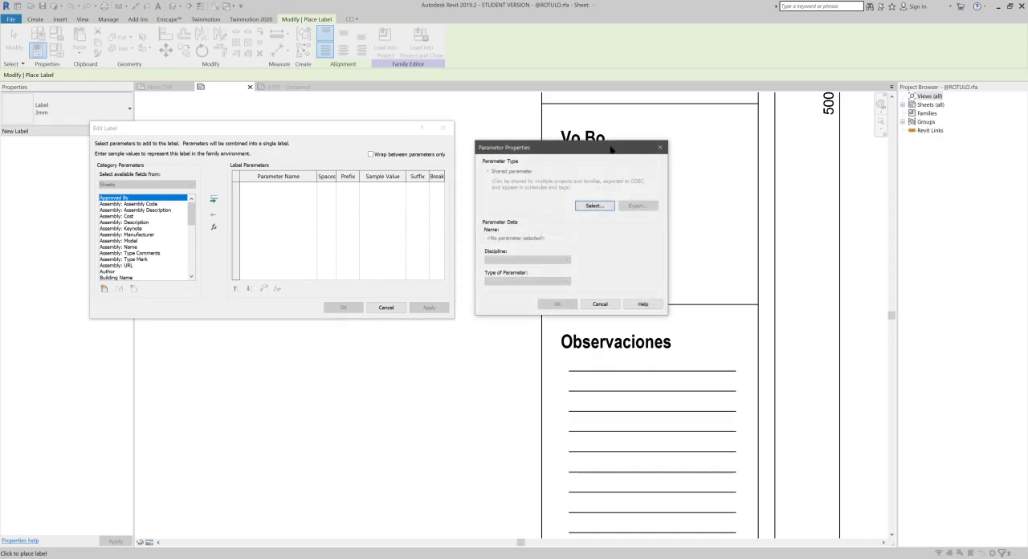
drag(570, 152, 545, 130)
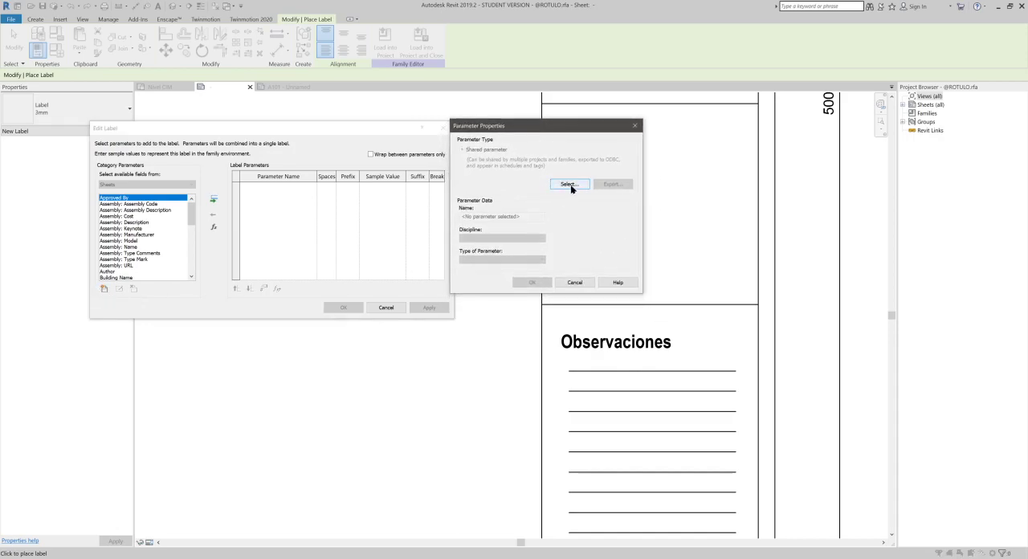
click(570, 185)
drag(416, 211, 736, 135)
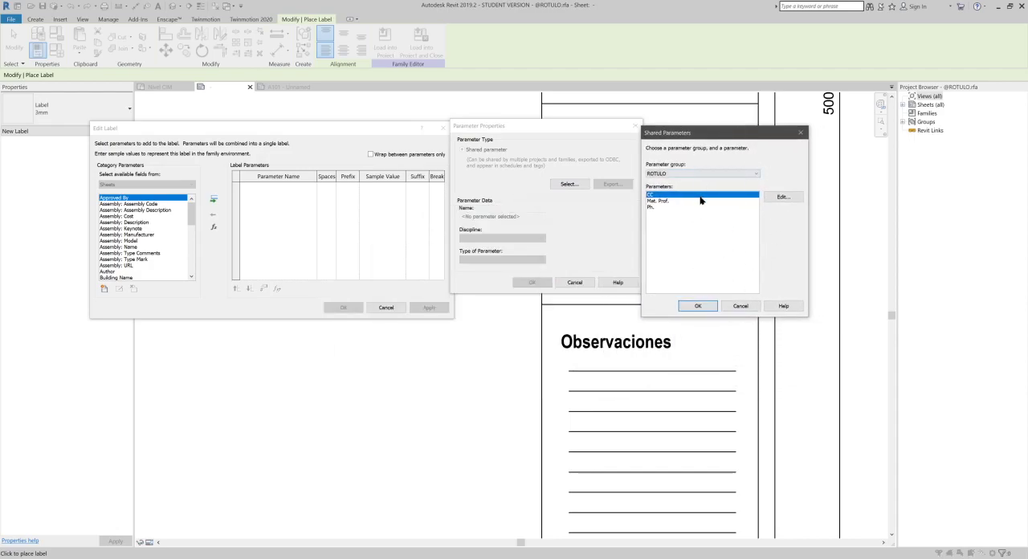
click(783, 197)
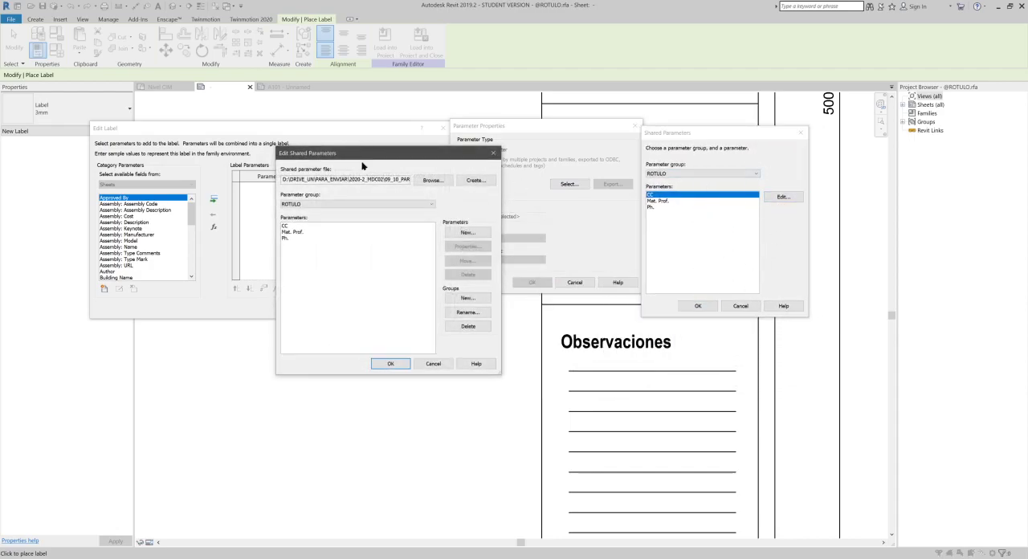
drag(374, 160, 216, 294)
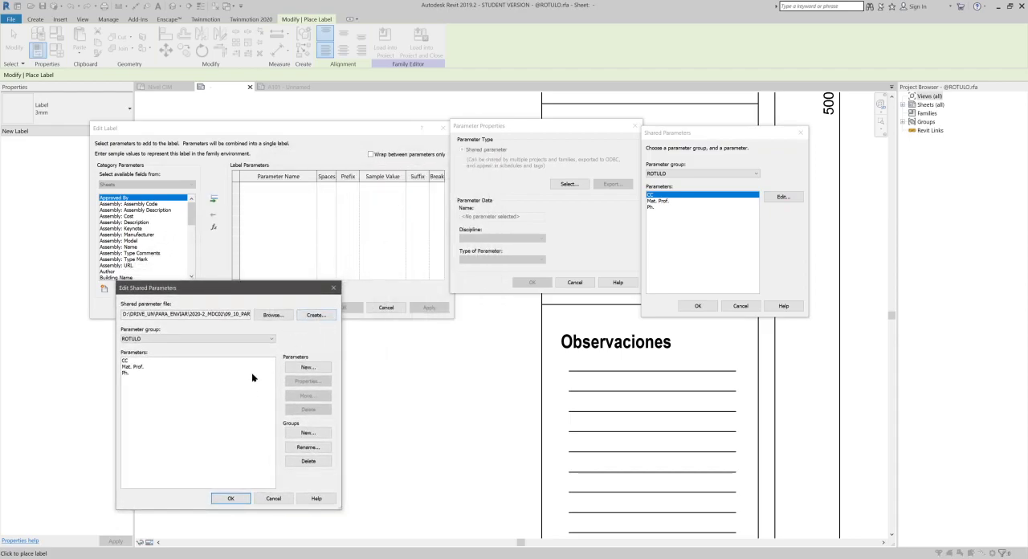
click(323, 369)
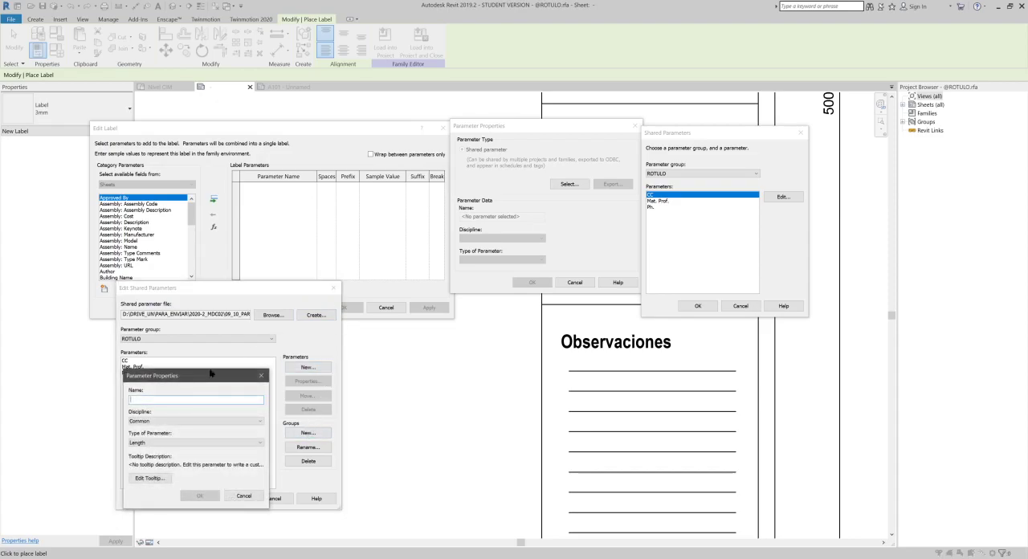
drag(283, 375, 452, 357)
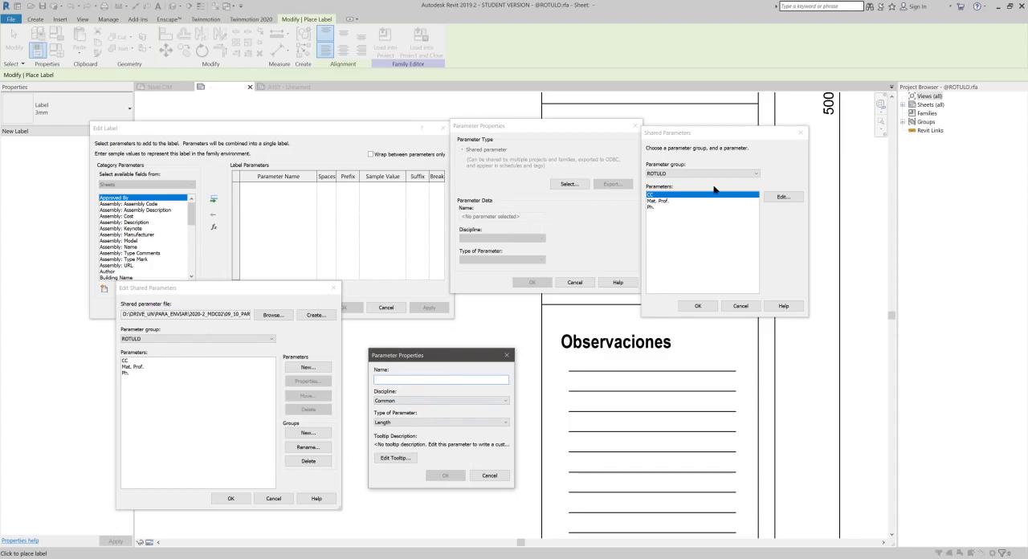
click(506, 355)
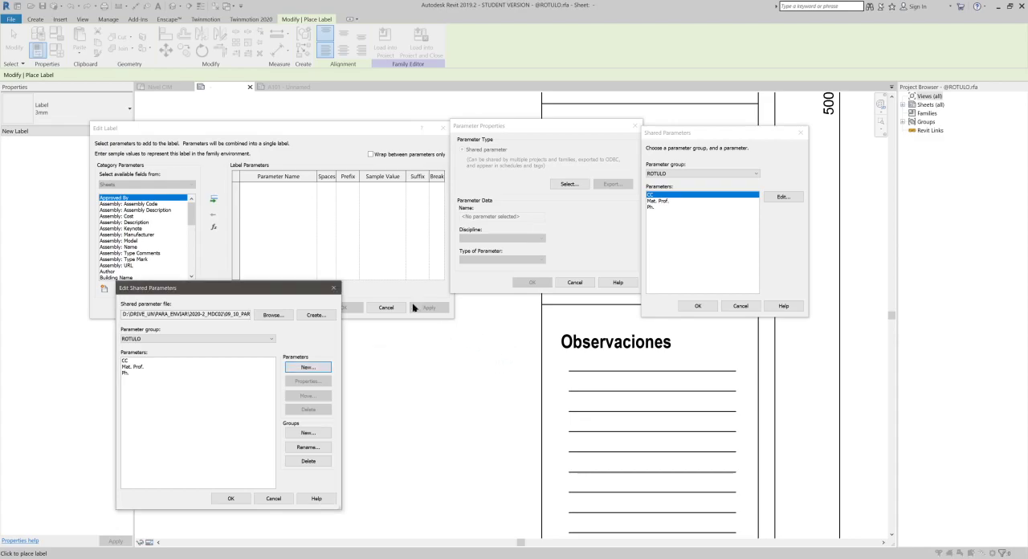
click(333, 288)
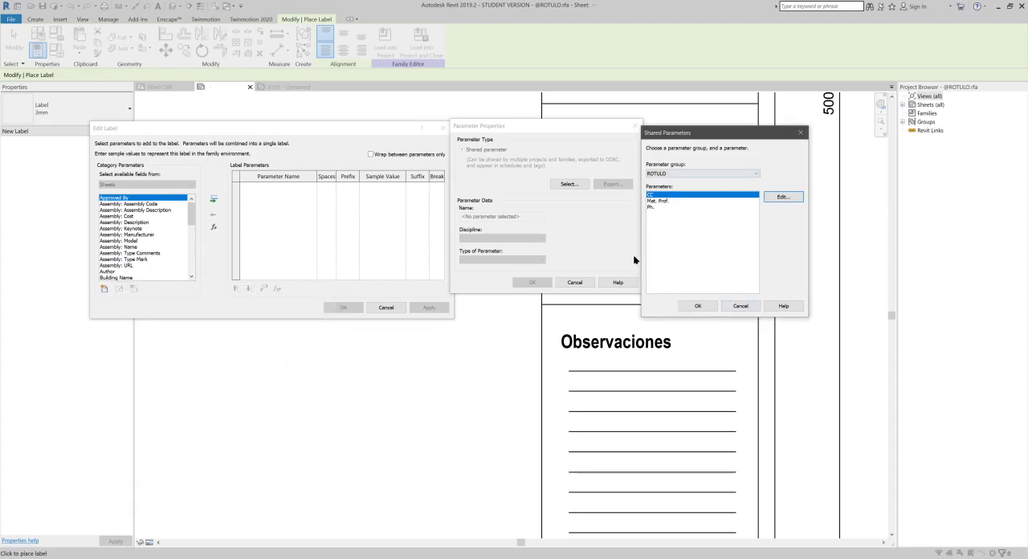
click(743, 306)
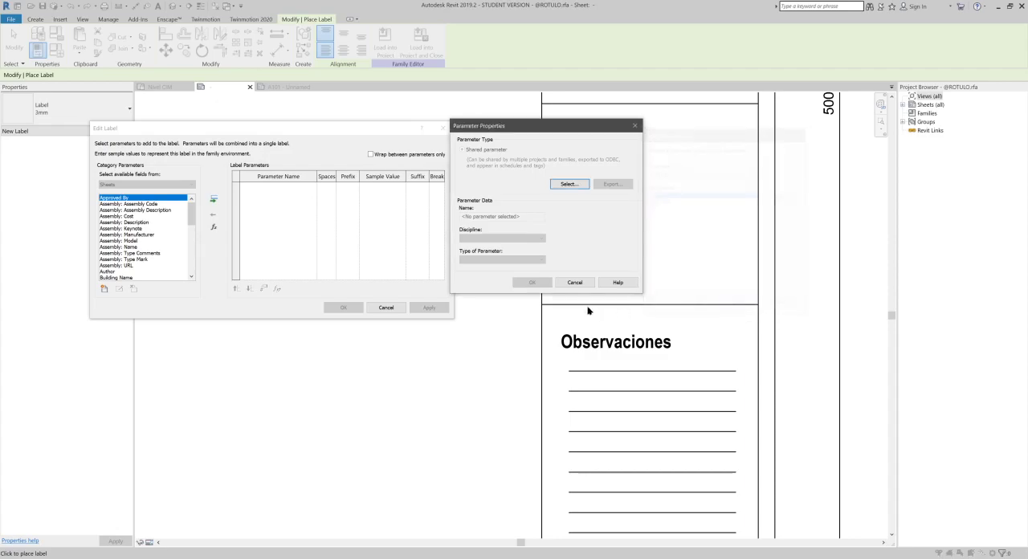
click(579, 283)
click(373, 306)
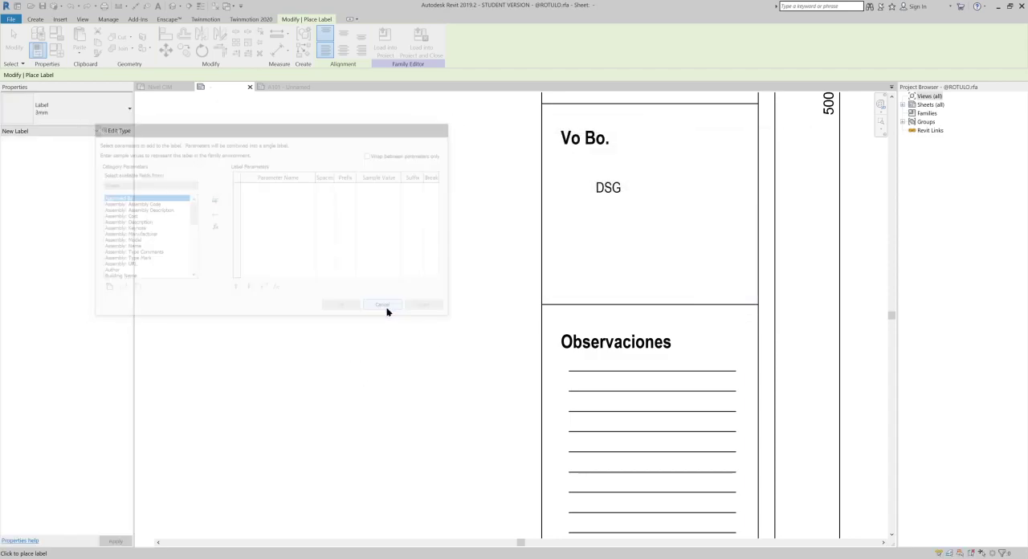
- Place a label for the ROTULO shared parameter Mat. Prof. under the existing Vo Bo. label and narrow its box to fit the cell
click(599, 219)
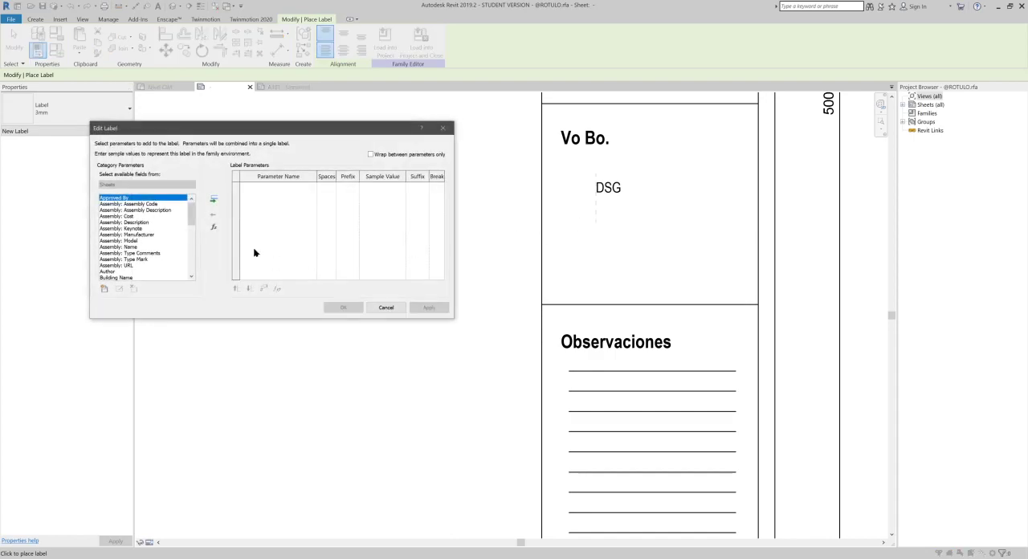
scroll(165, 234, down, 10)
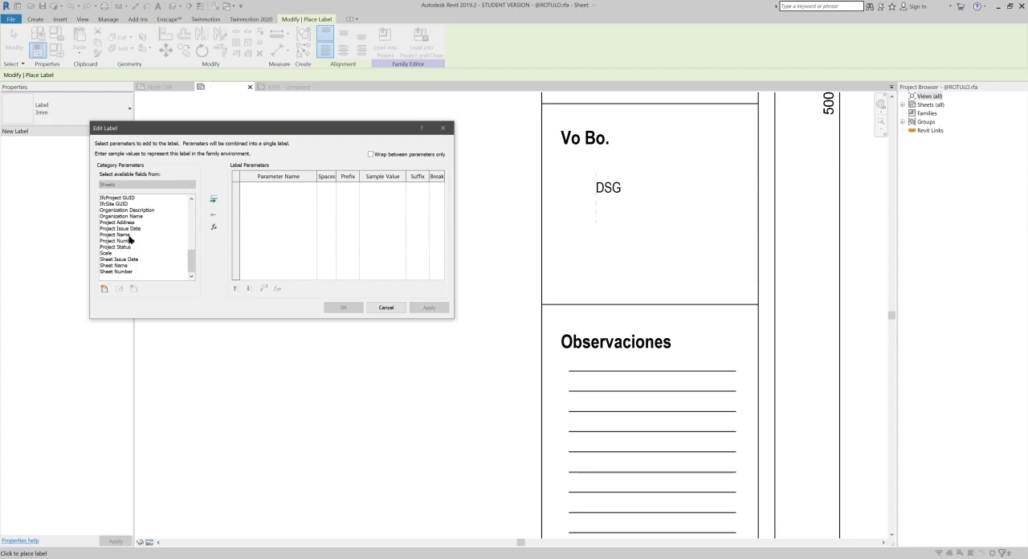
mouse_move(191, 259)
mouse_down()
mouse_move(202, 206)
mouse_move(208, 278)
mouse_move(202, 207)
mouse_move(188, 271)
mouse_up()
click(105, 290)
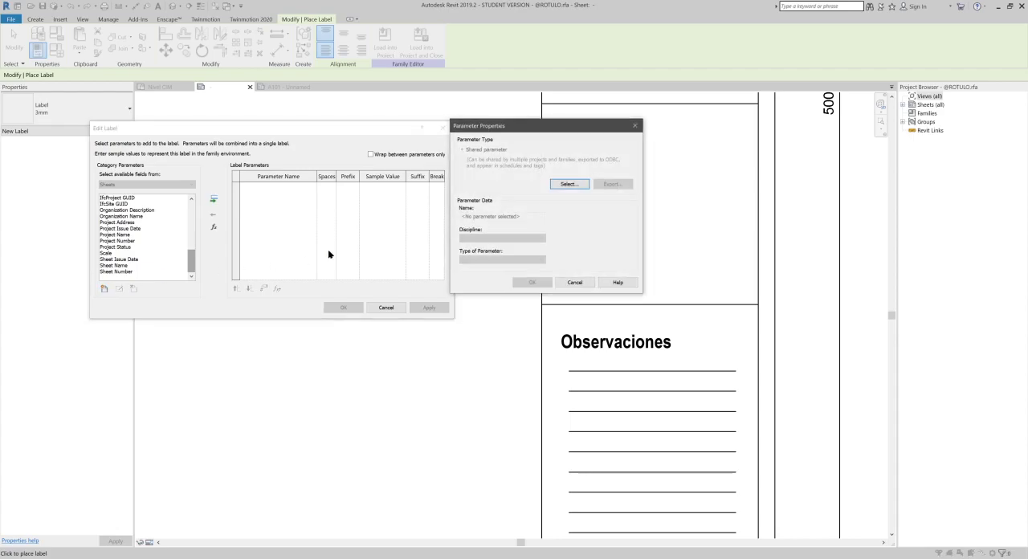
click(576, 185)
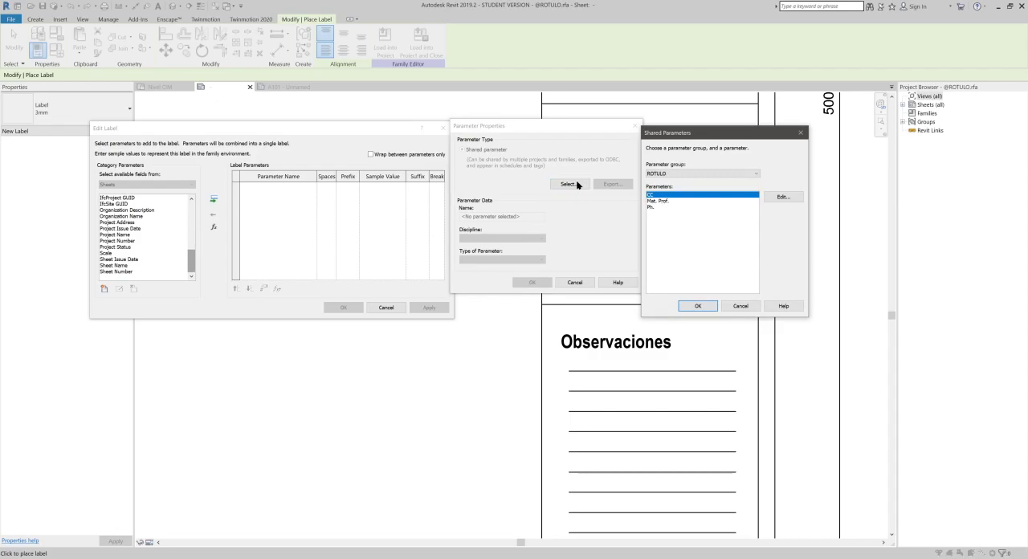
click(658, 202)
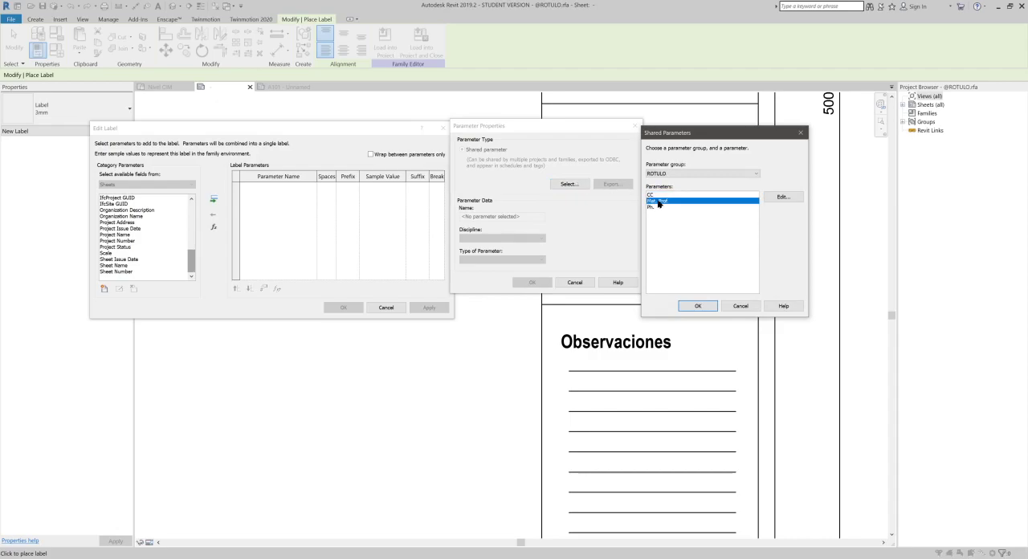
click(699, 306)
click(532, 281)
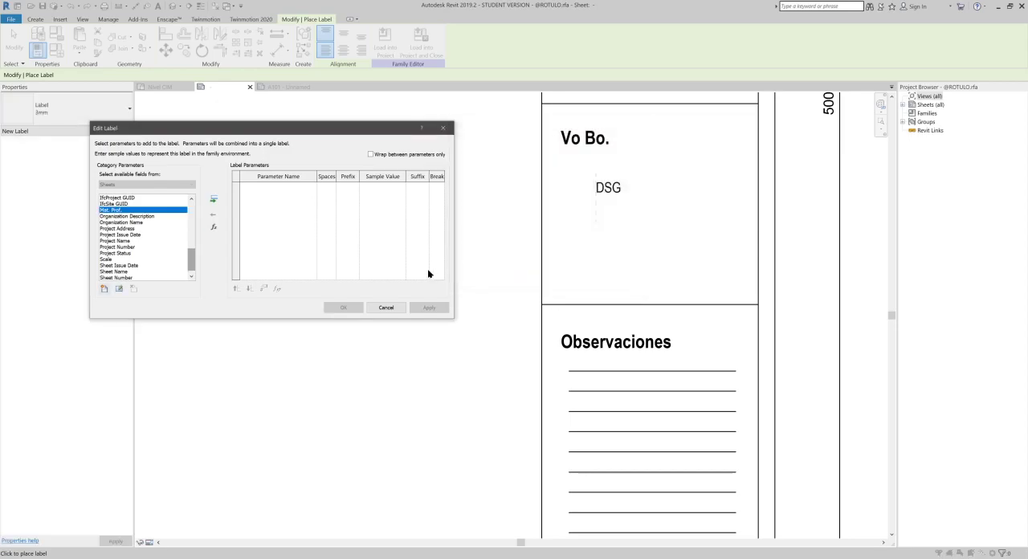
click(213, 199)
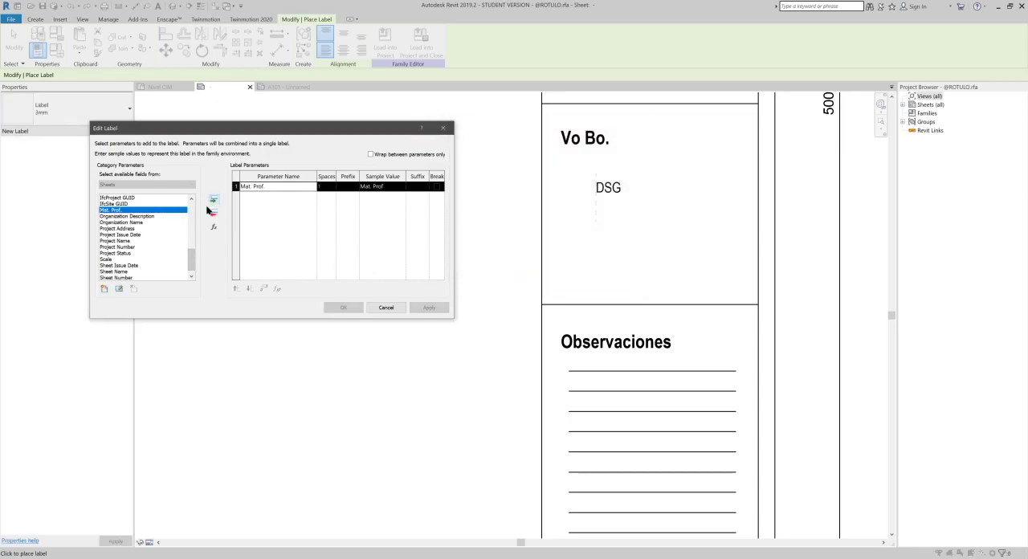
click(358, 308)
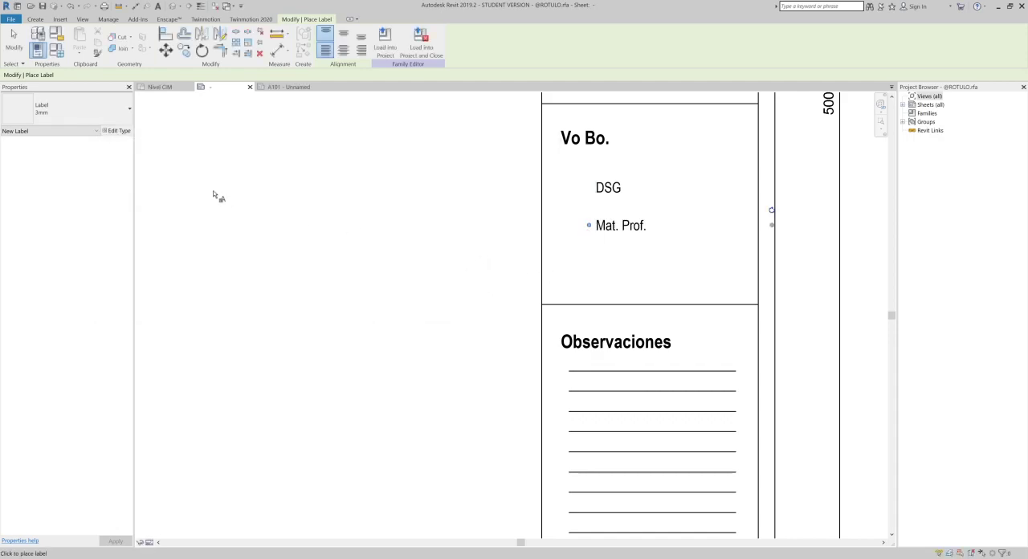
drag(772, 225, 742, 225)
- Place a label for the ROTULO shared parameter CC directly below Mat. Prof. and narrow its box to fit the cell
click(599, 254)
scroll(126, 233, down, 2)
click(105, 288)
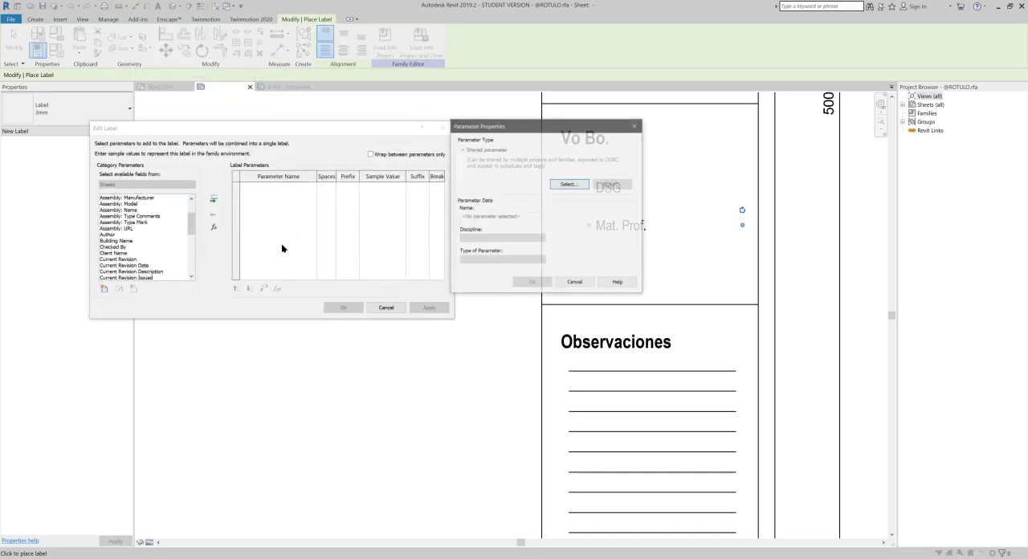
click(569, 184)
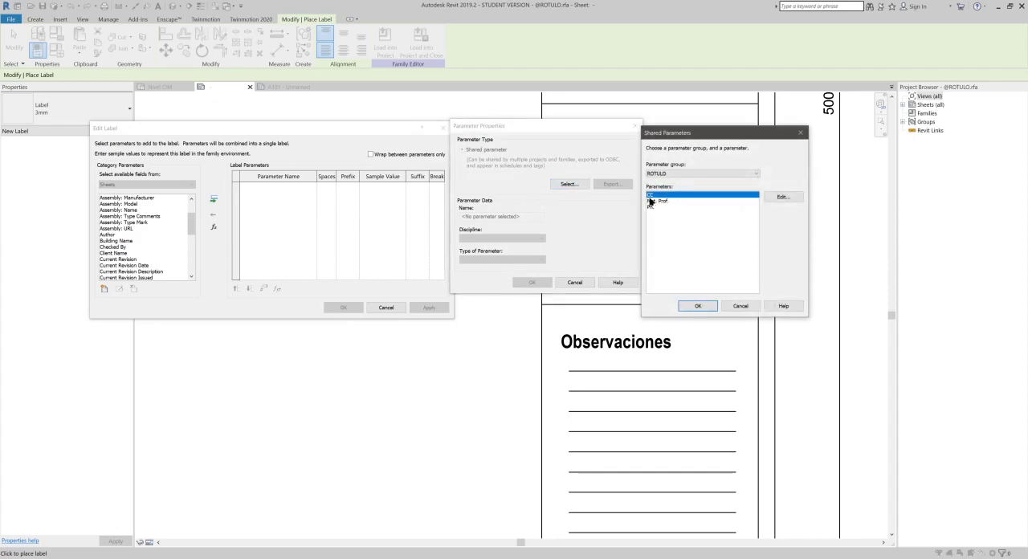
click(698, 306)
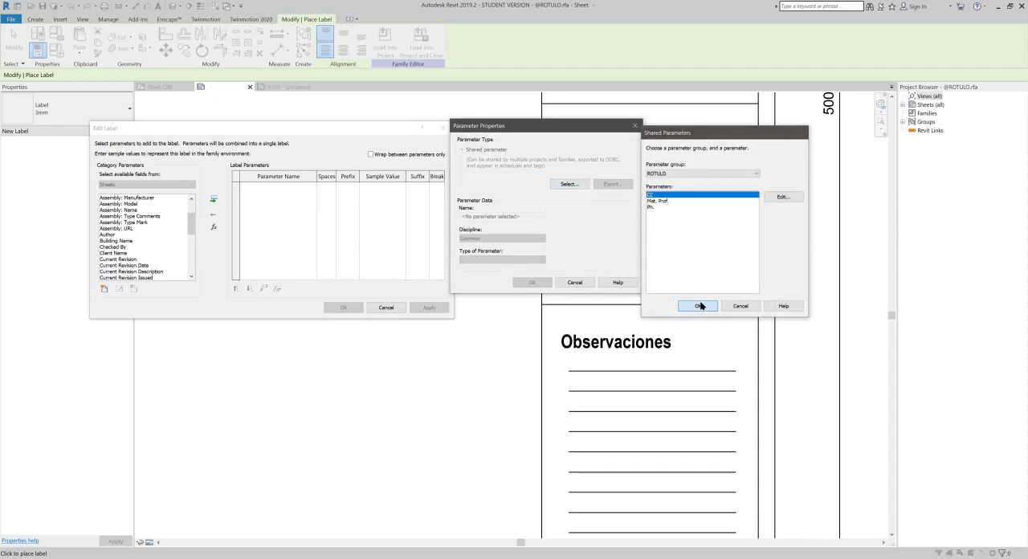
click(534, 283)
click(214, 198)
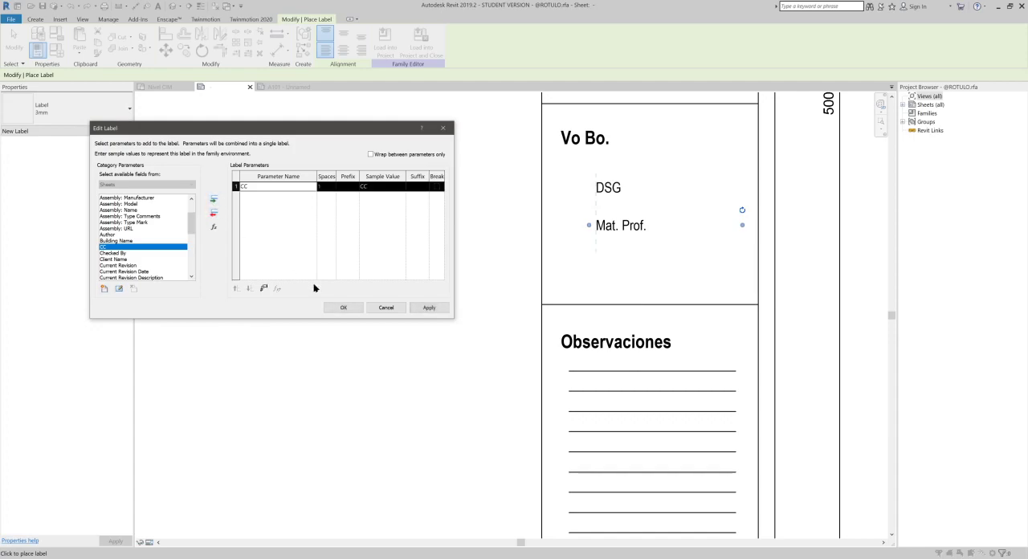
click(340, 306)
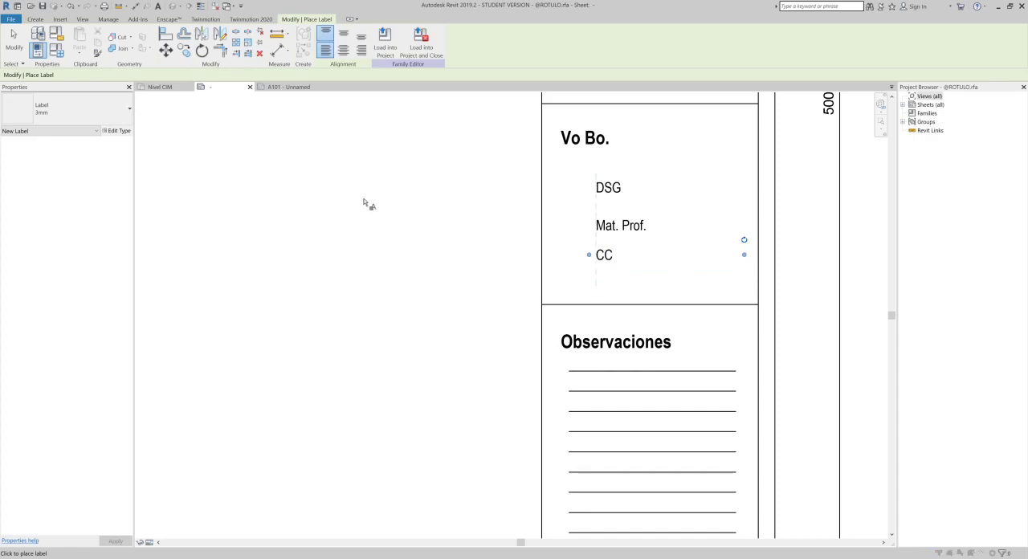
- Place a label for the ROTULO shared parameter Ph. below the CC label in the Vo Bo. cell
click(319, 186)
click(104, 289)
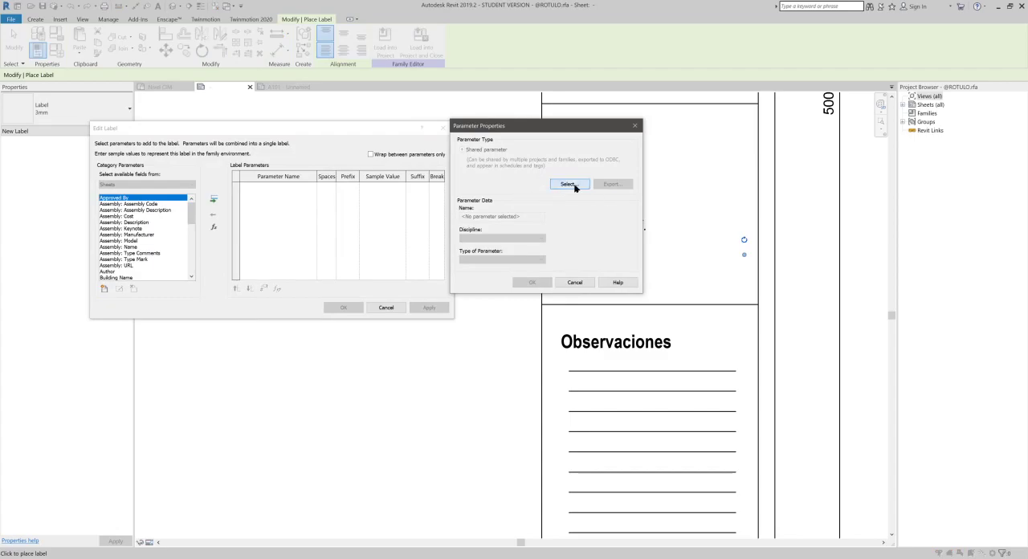
click(575, 186)
click(653, 207)
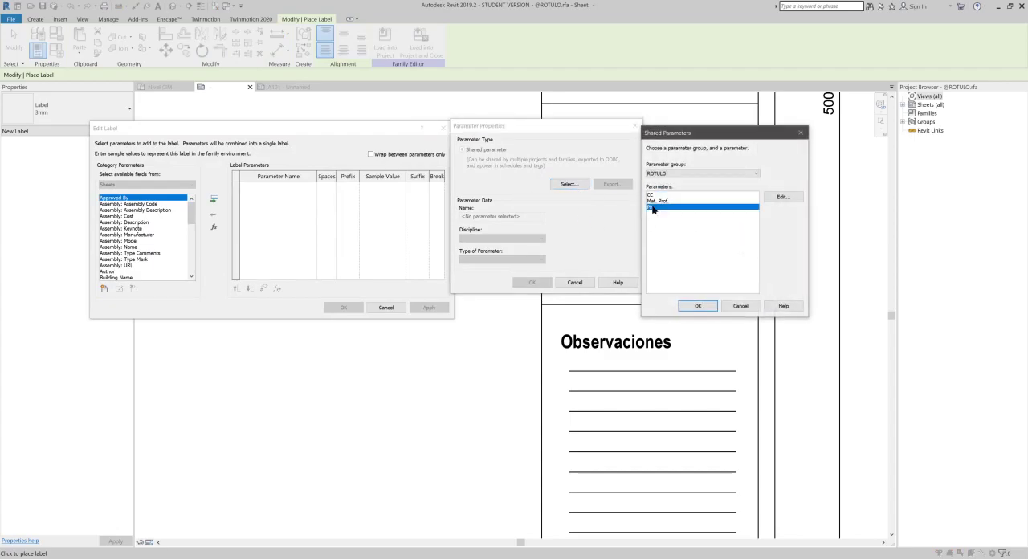
click(698, 306)
click(531, 282)
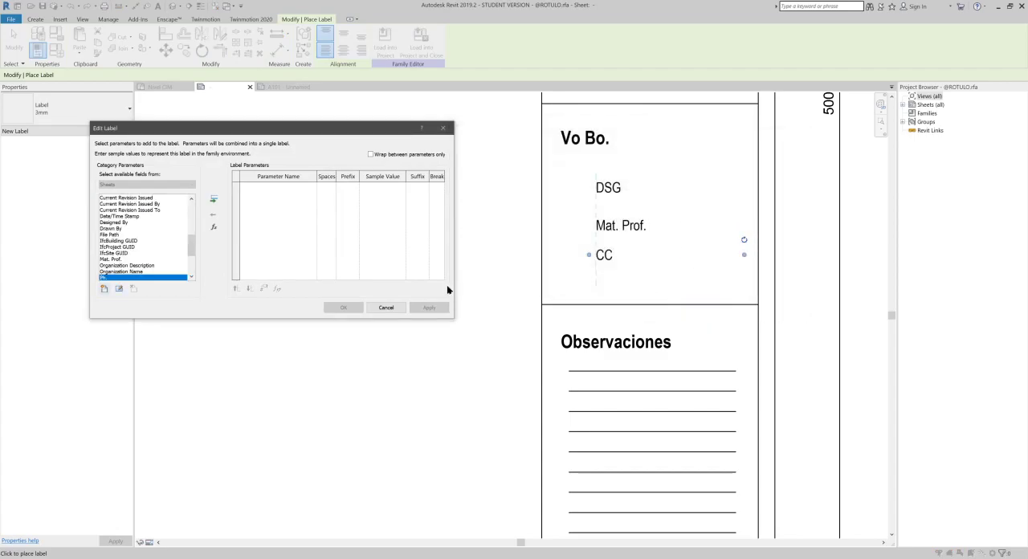
click(214, 199)
click(337, 308)
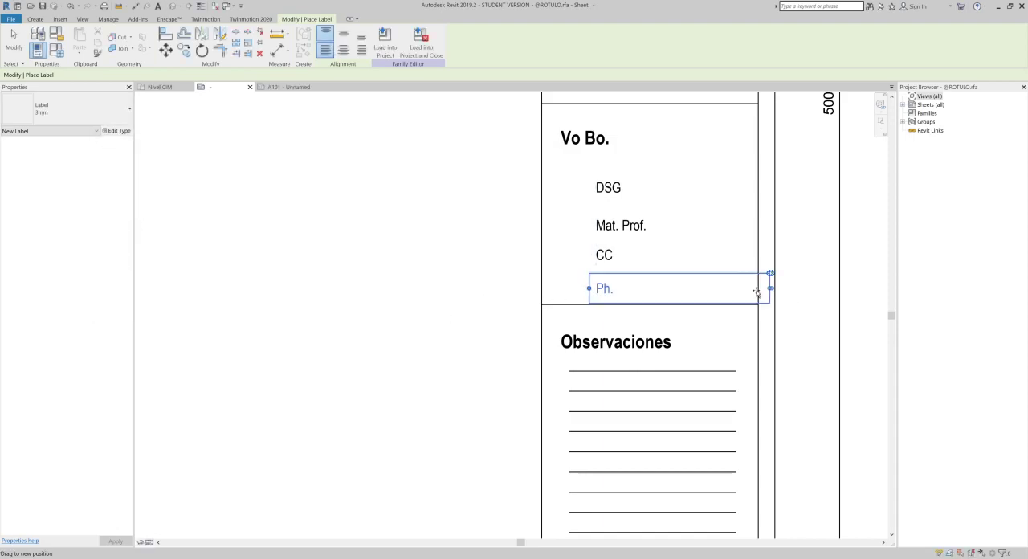
key(Escape)
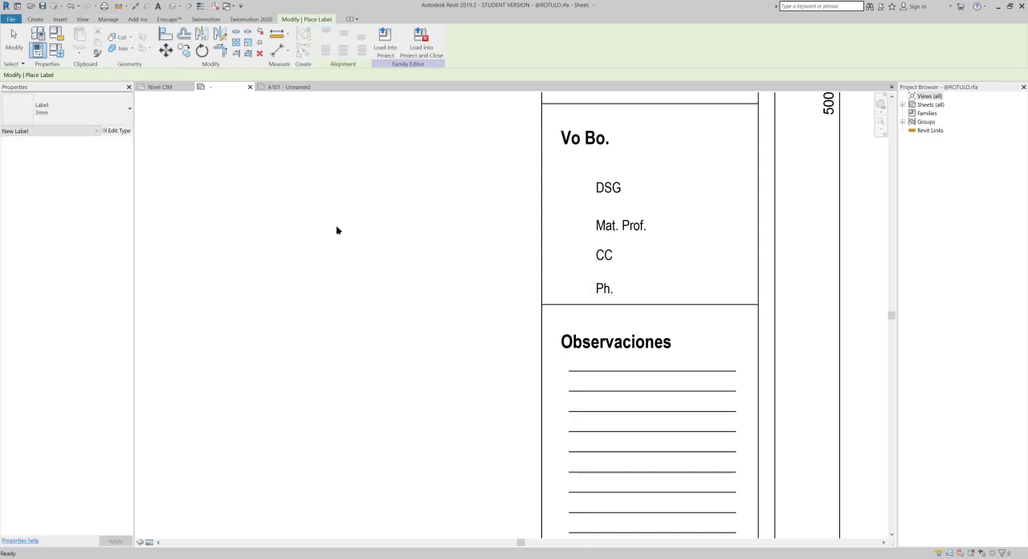
click(250, 87)
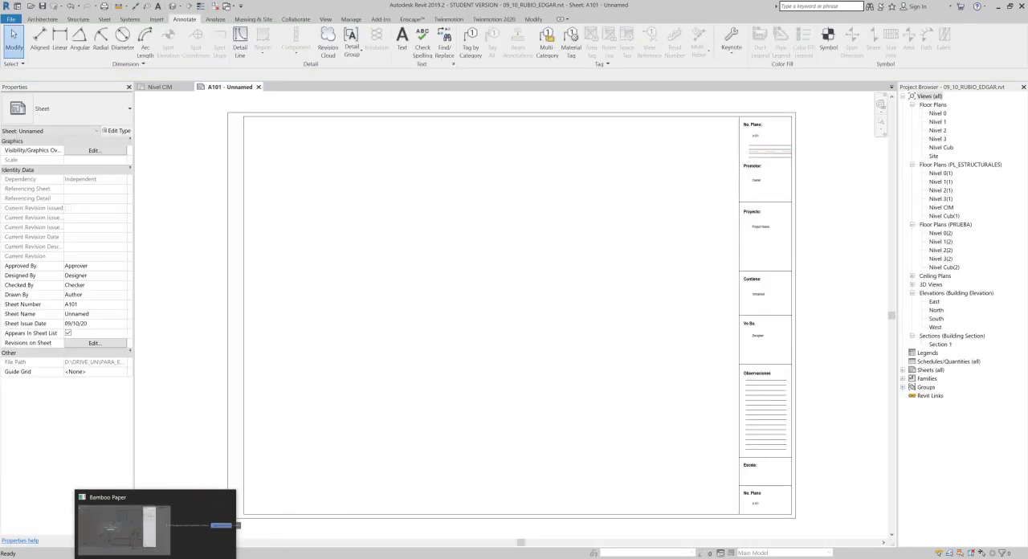
- Switch to Bamboo Paper and highlight the arrows linking the Txt file, the title block sketch and the building model in orange
click(129, 557)
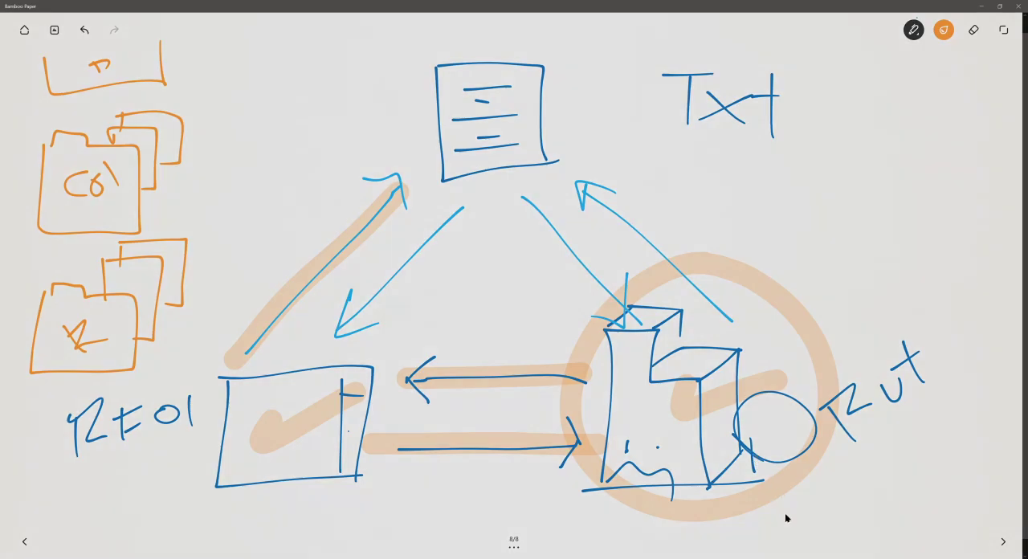
click(785, 518)
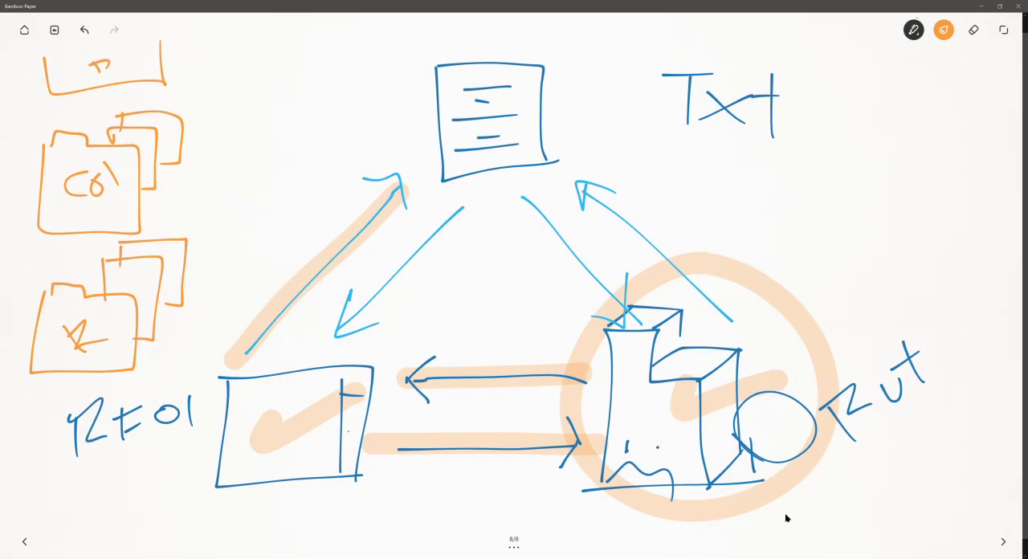
drag(229, 348, 247, 355)
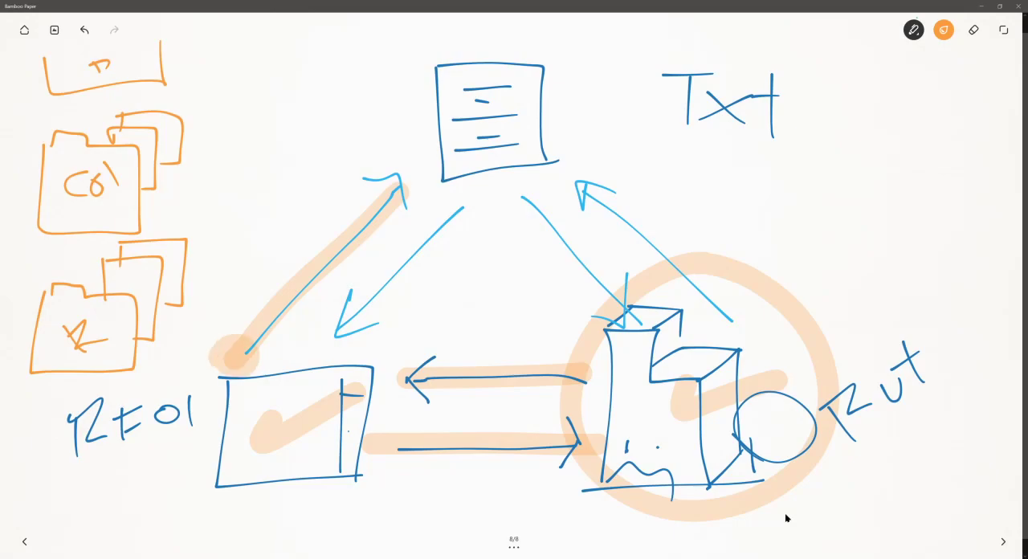
drag(518, 199, 630, 304)
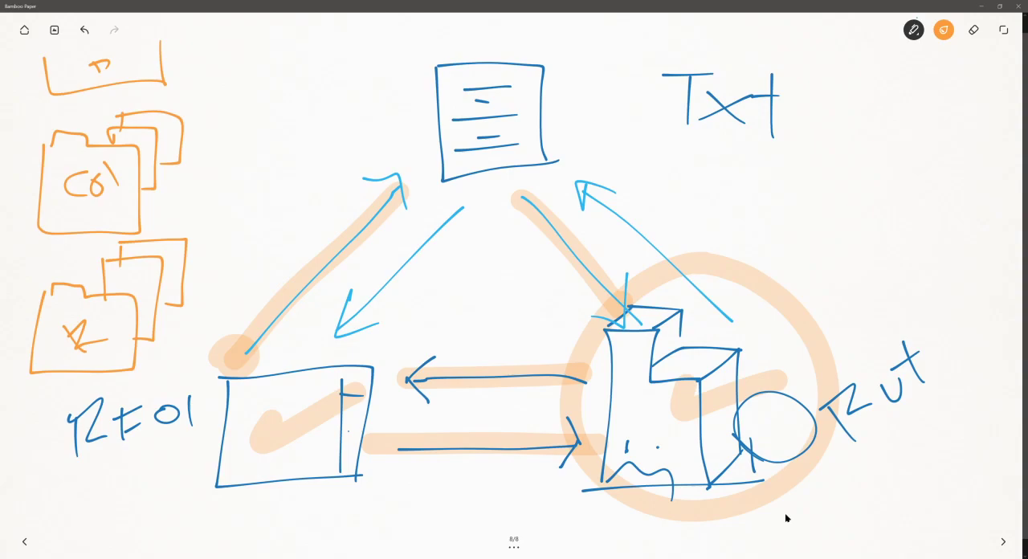
mouse_move(211, 291)
mouse_down()
mouse_move(213, 226)
mouse_move(389, 79)
mouse_move(411, 87)
mouse_move(385, 103)
mouse_up()
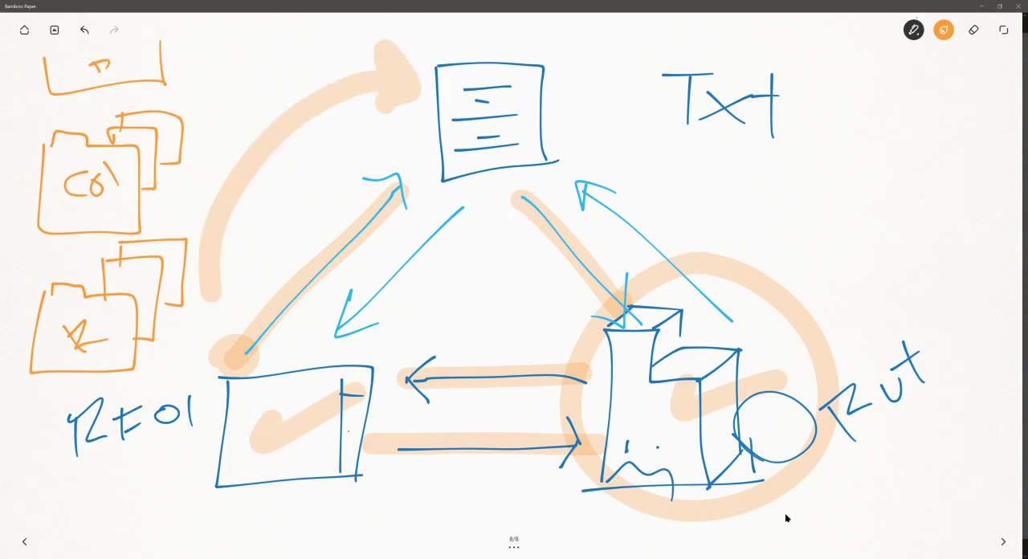
drag(480, 196, 344, 339)
mouse_move(344, 293)
mouse_down()
mouse_move(346, 338)
mouse_move(371, 350)
mouse_up()
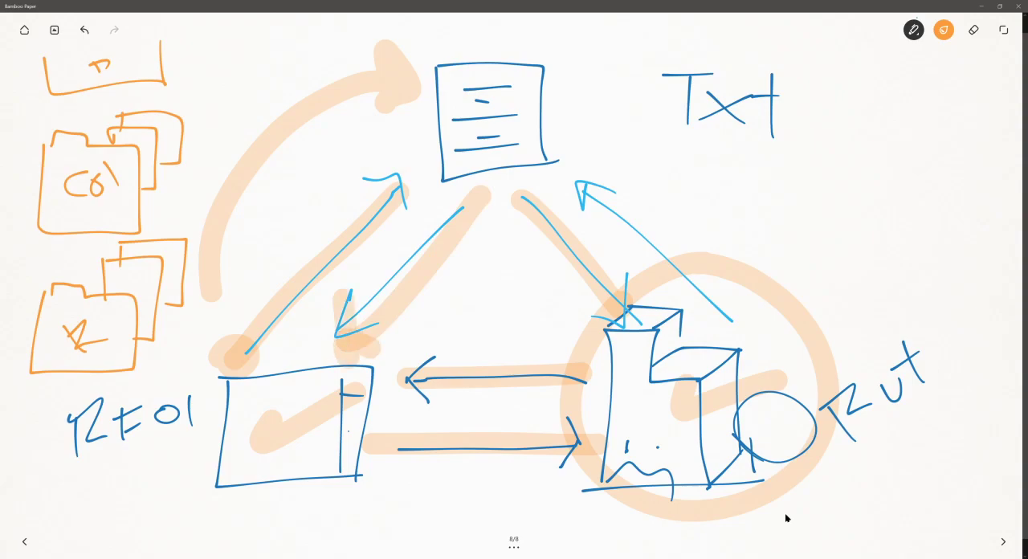
mouse_move(341, 489)
mouse_down()
mouse_move(449, 540)
mouse_move(575, 488)
mouse_move(580, 514)
mouse_up()
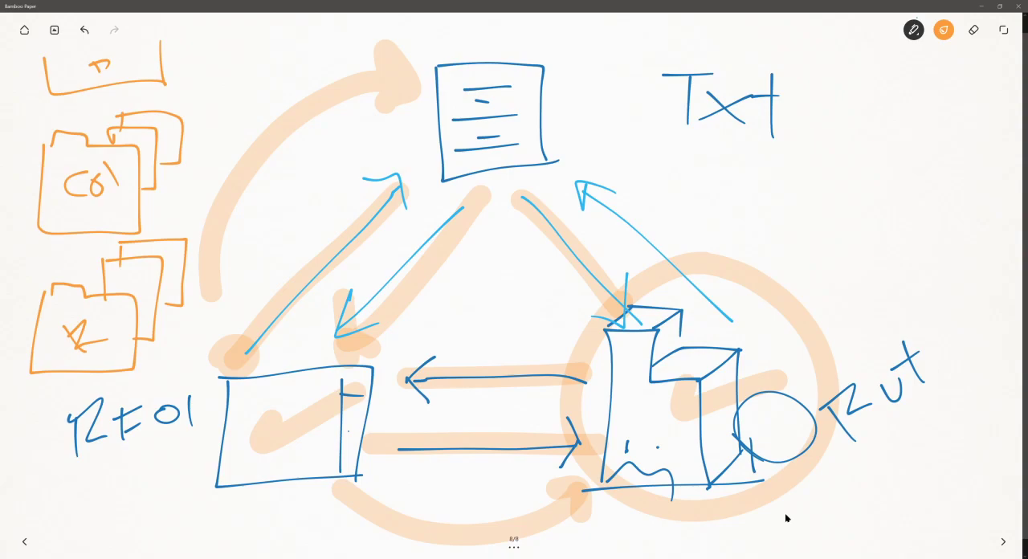
drag(691, 219, 628, 283)
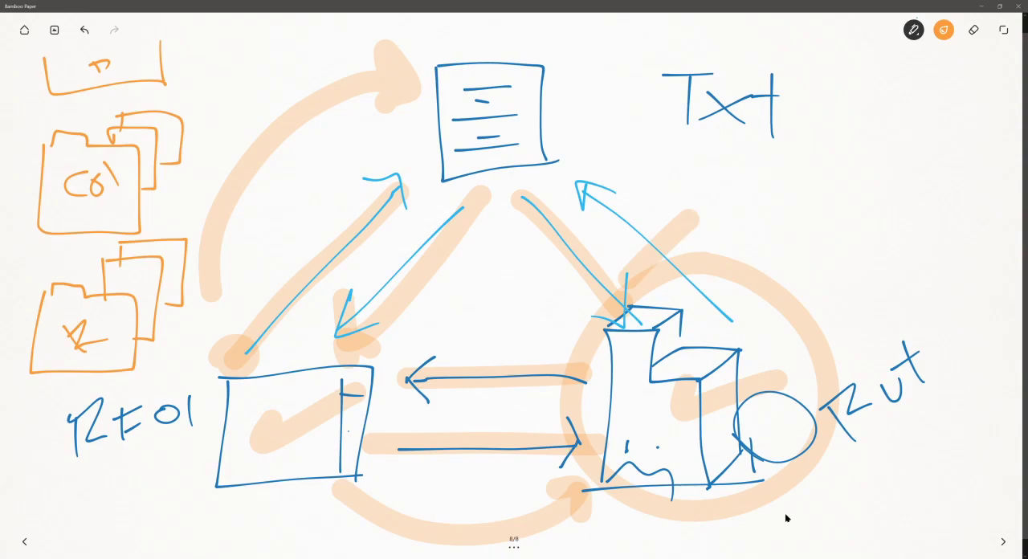
- Draw an orange question mark with the thin pen below the Txt note and return to the Revit project
click(913, 30)
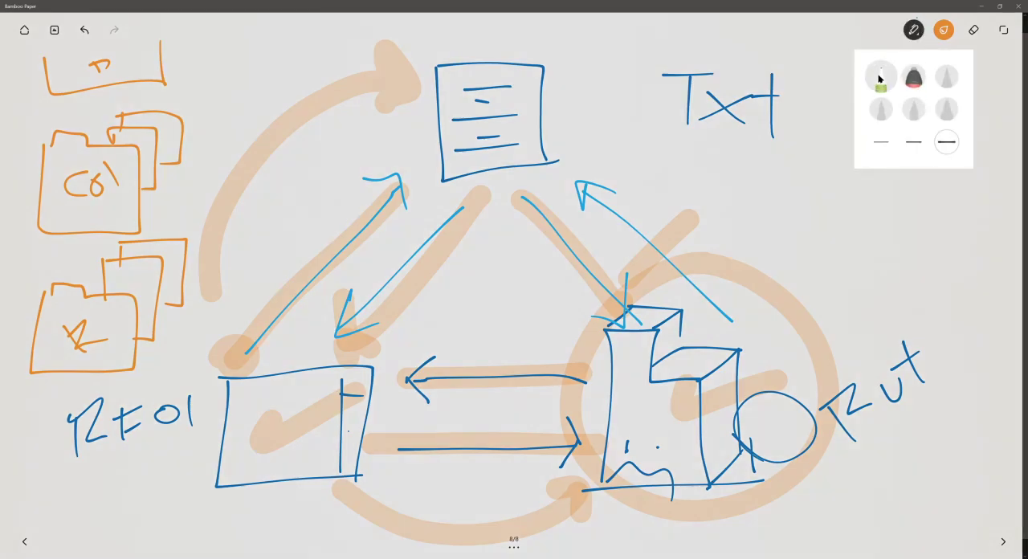
click(947, 195)
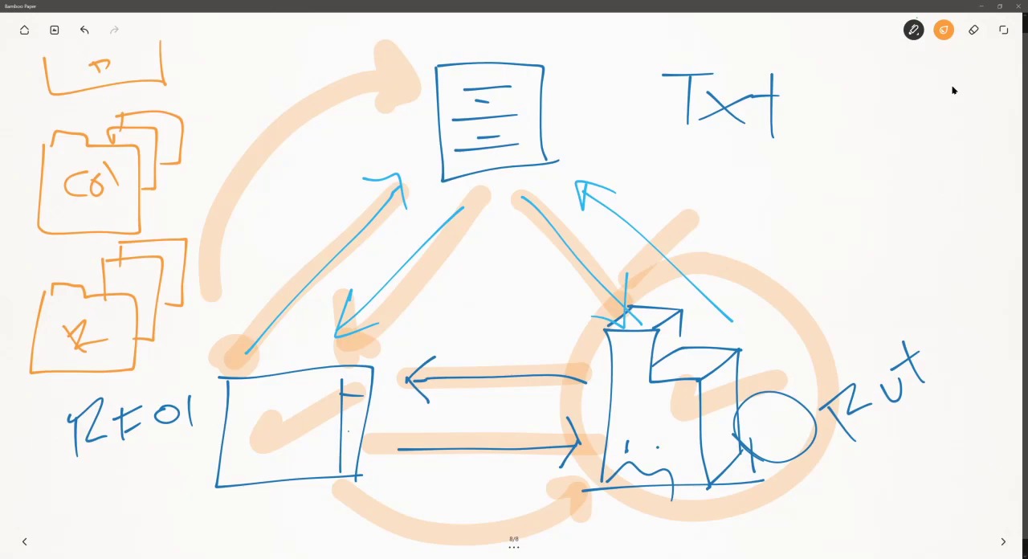
drag(854, 150, 874, 217)
mouse_move(860, 255)
mouse_down()
mouse_move(856, 273)
mouse_move(824, 263)
mouse_up()
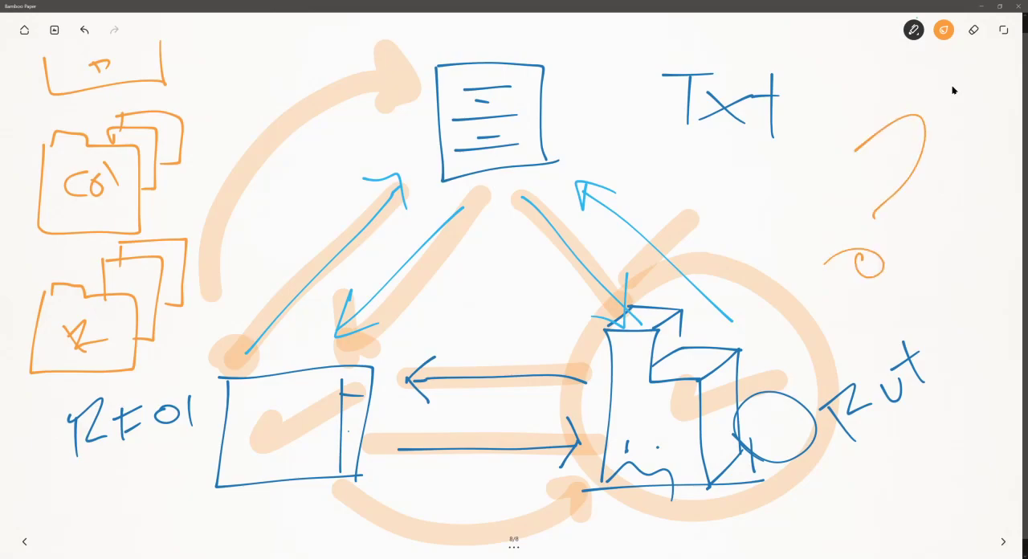
click(980, 5)
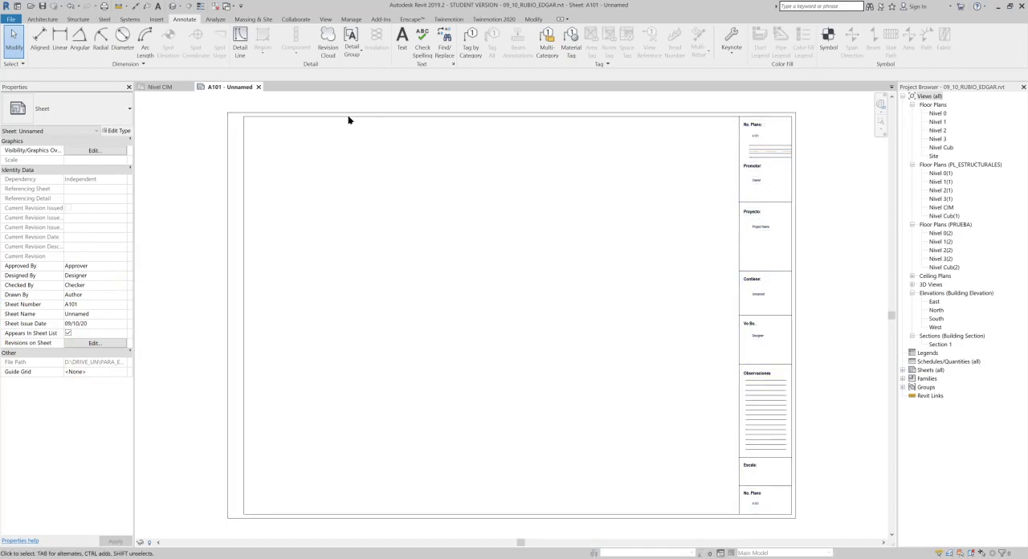
- Inspect the Vo Bo. cell of the title block on sheet A101 for the shared parameter labels
click(326, 113)
scroll(819, 378, up, 1)
scroll(818, 376, up, 2)
click(811, 340)
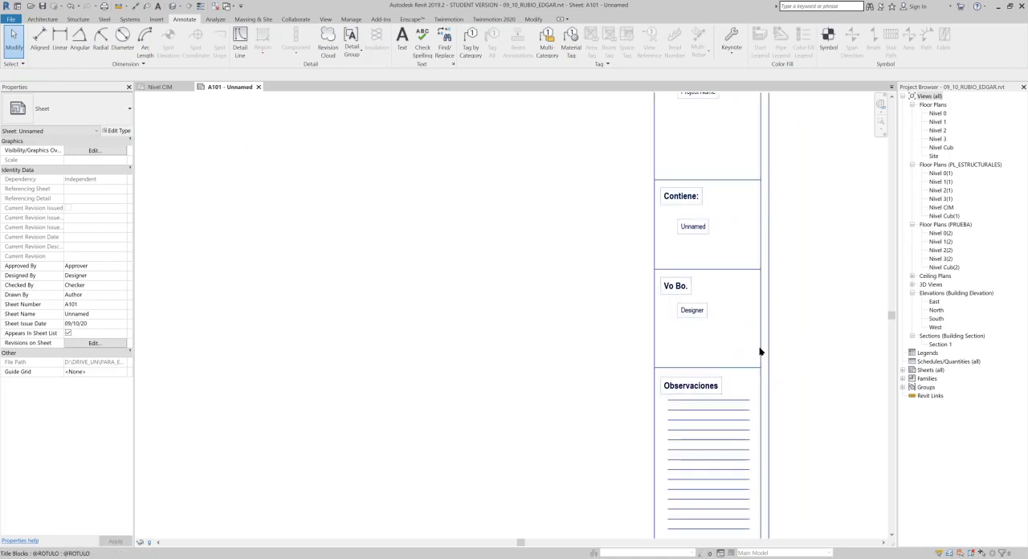
click(760, 351)
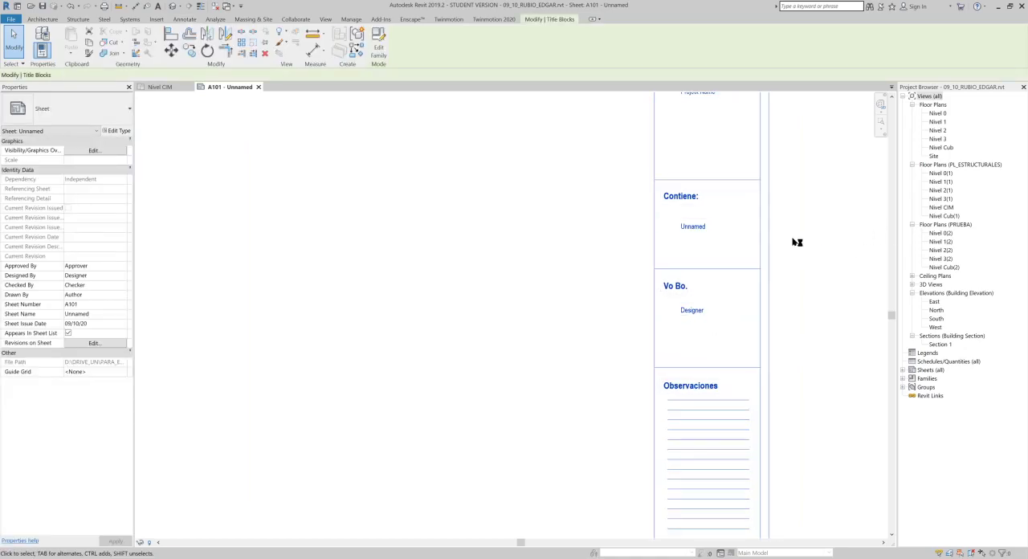
drag(794, 238, 664, 341)
click(810, 335)
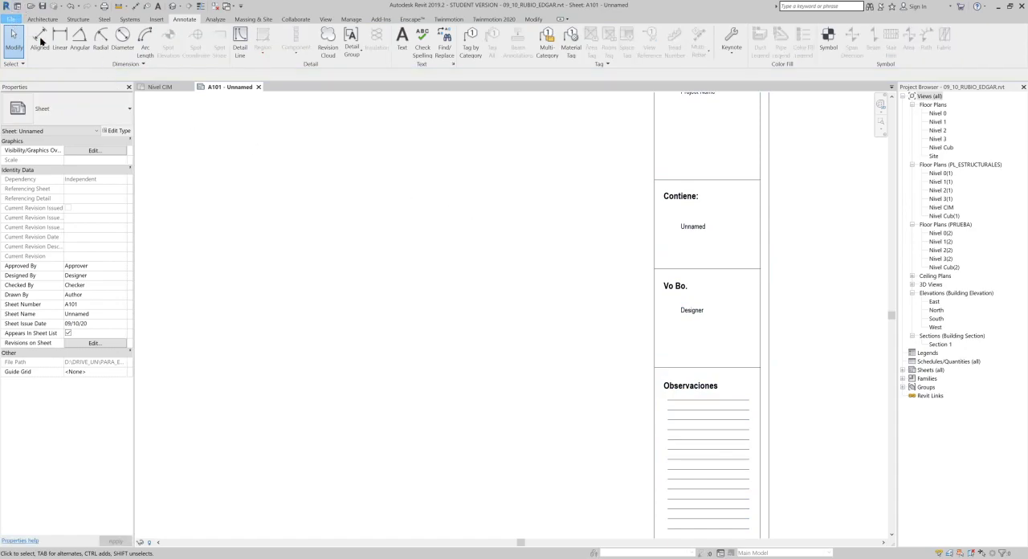
key(alt+f)
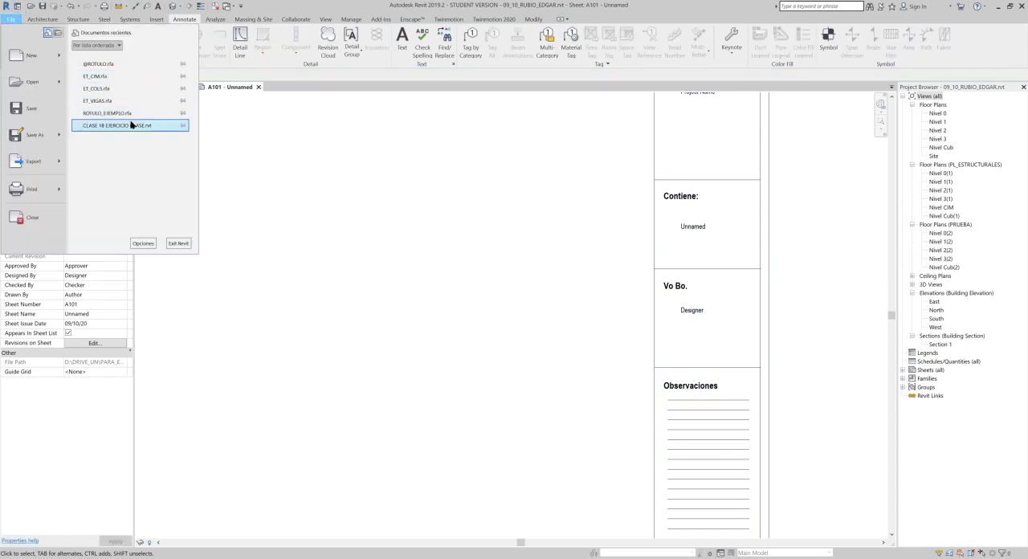
click(134, 67)
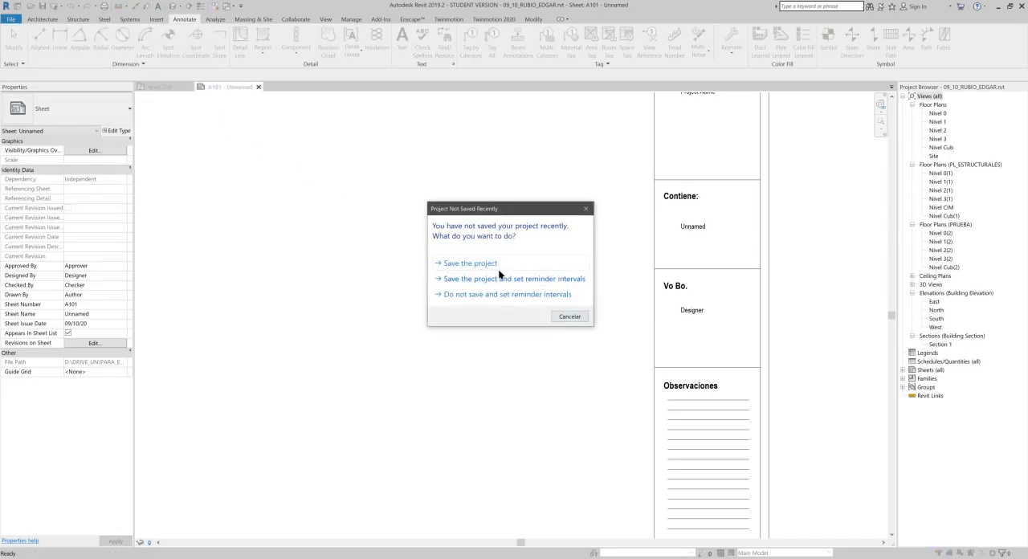
click(570, 316)
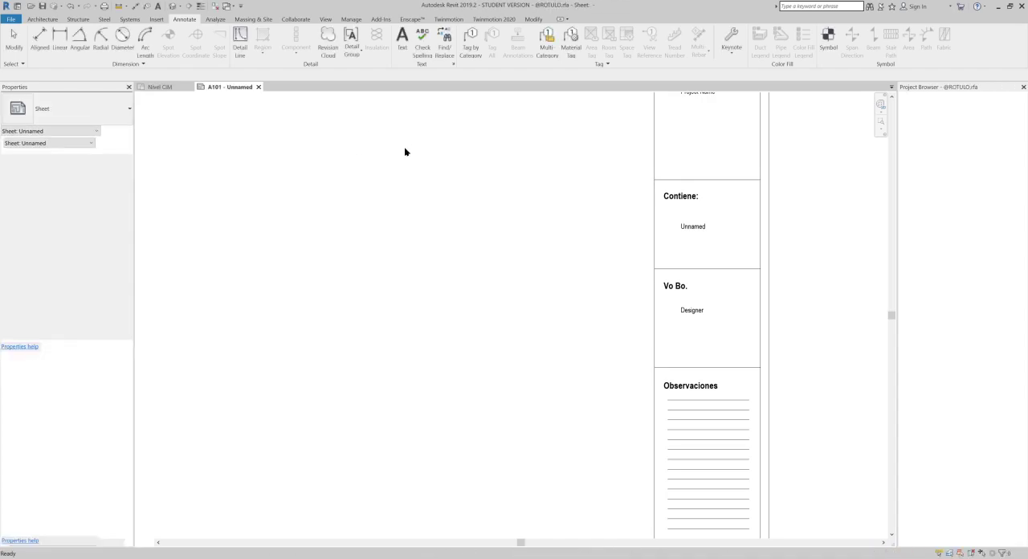
click(489, 39)
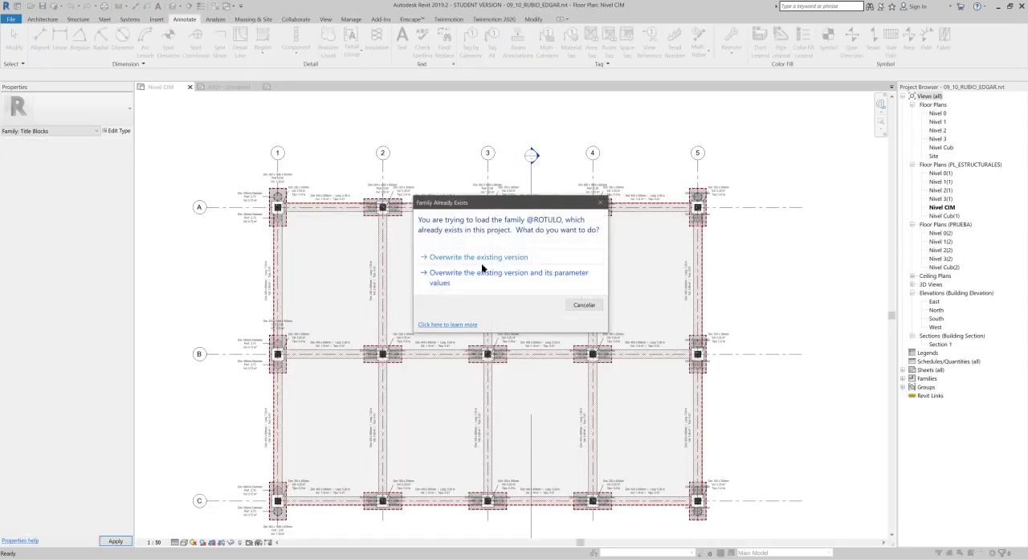
click(483, 276)
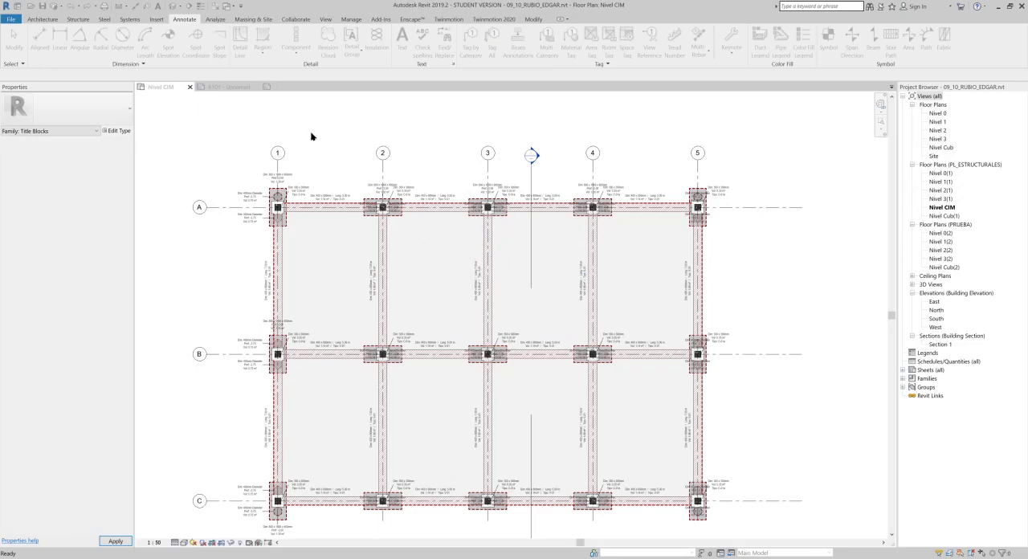
click(312, 88)
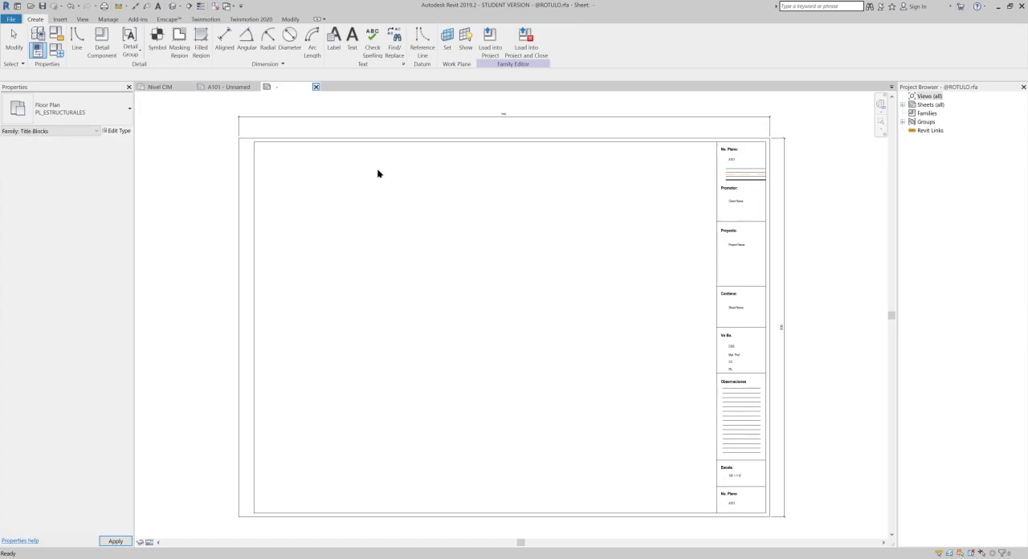
click(315, 87)
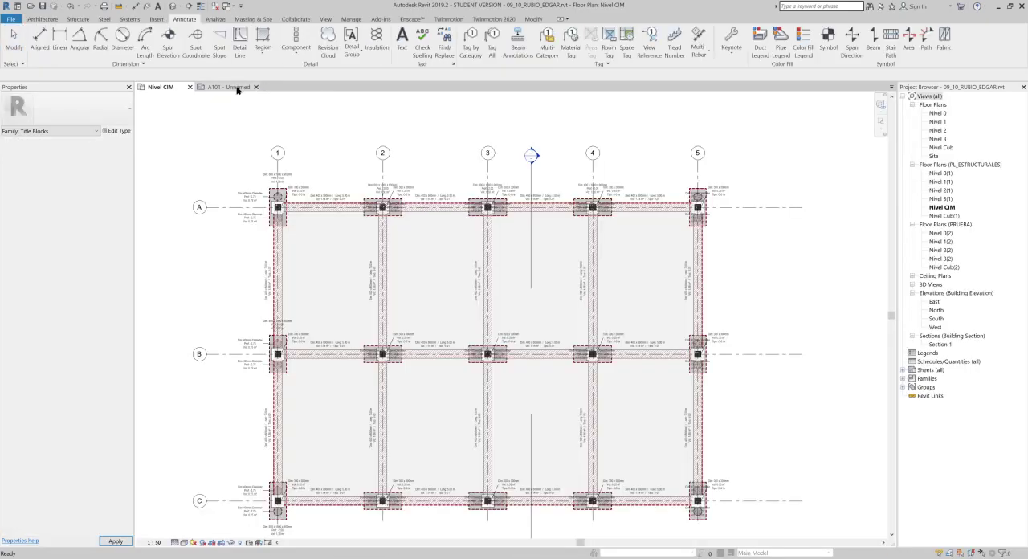
click(232, 87)
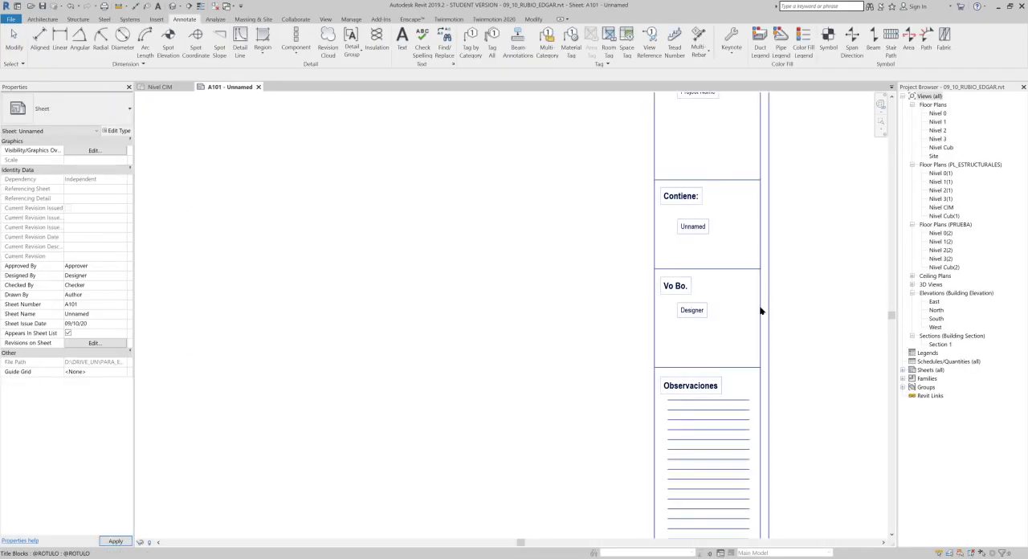
click(761, 311)
scroll(697, 356, up, 4)
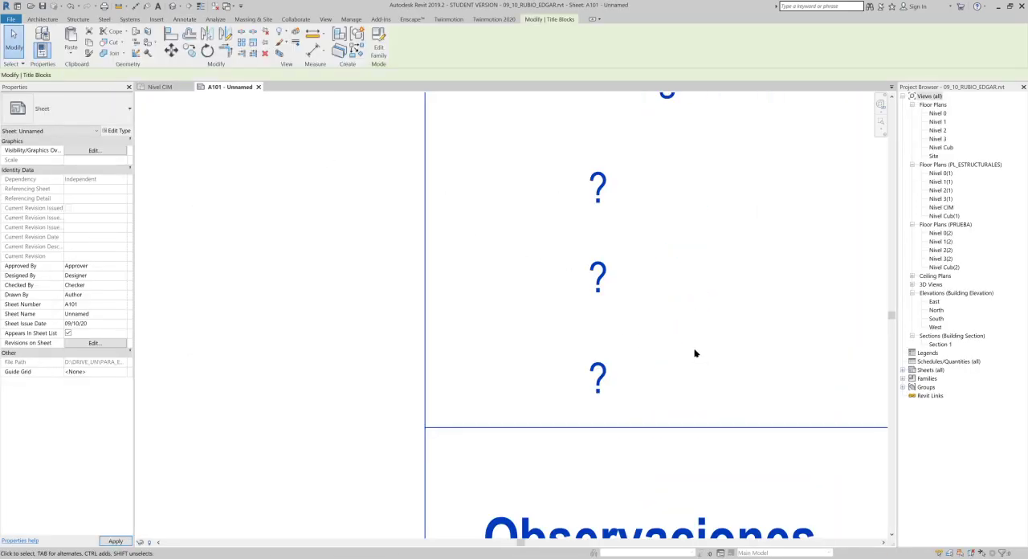
middle_drag(712, 369, 613, 369)
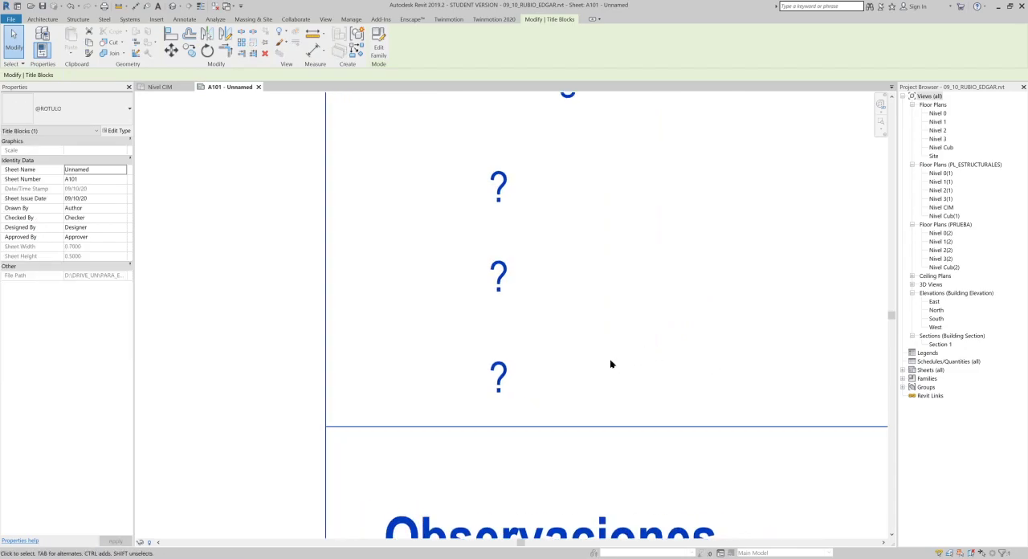
scroll(610, 364, down, 6)
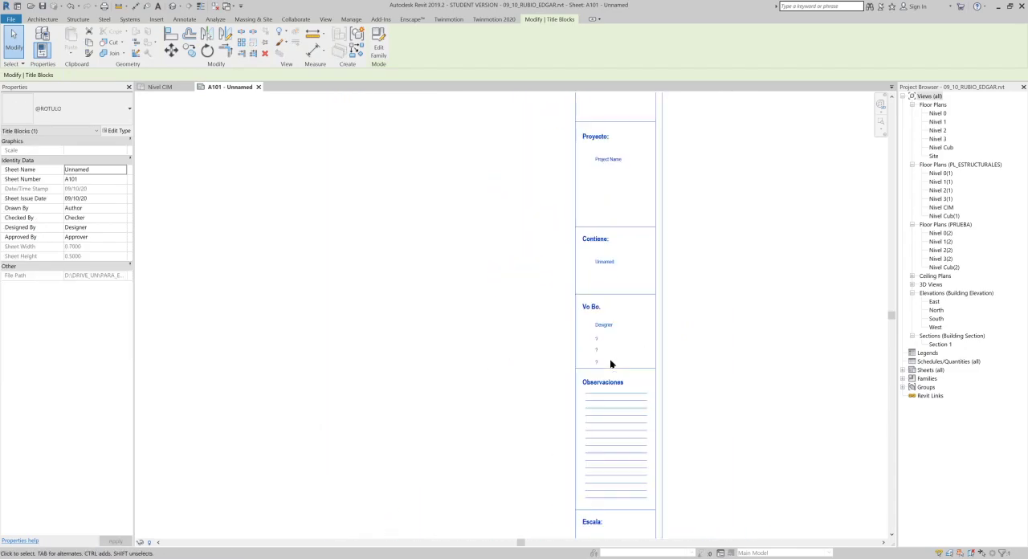
- Open the default 3D view and review the ROTULO group in the project's shared parameter file
click(172, 6)
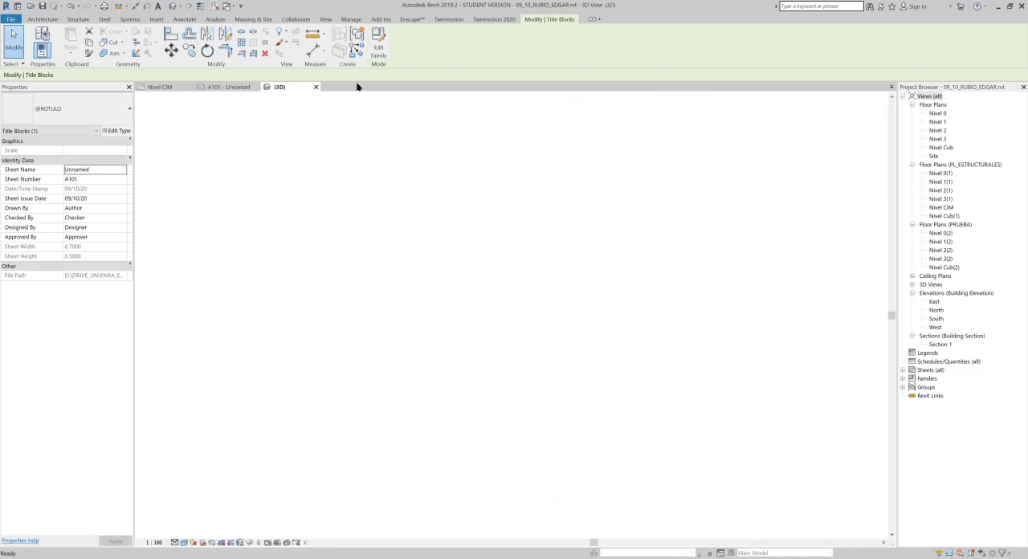
click(351, 19)
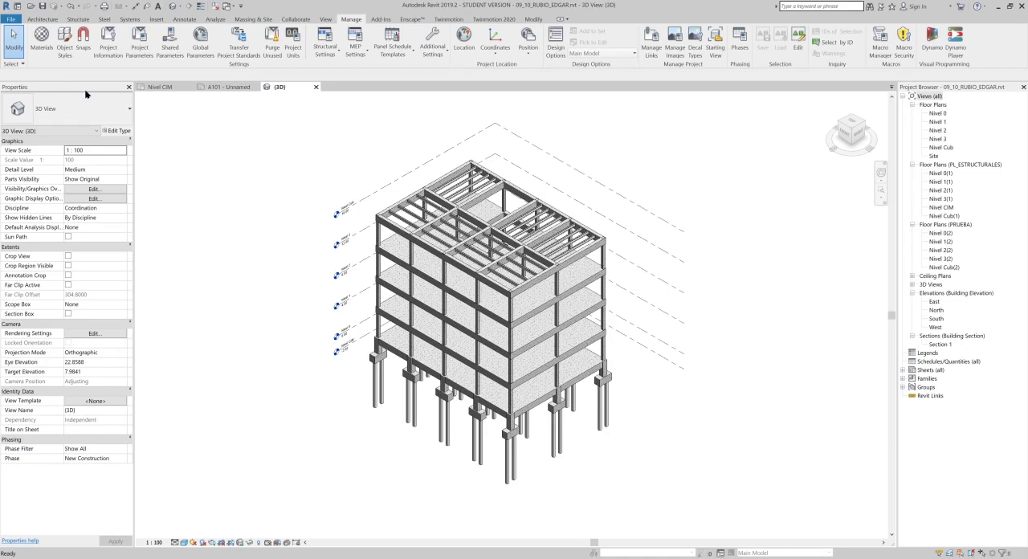
click(172, 48)
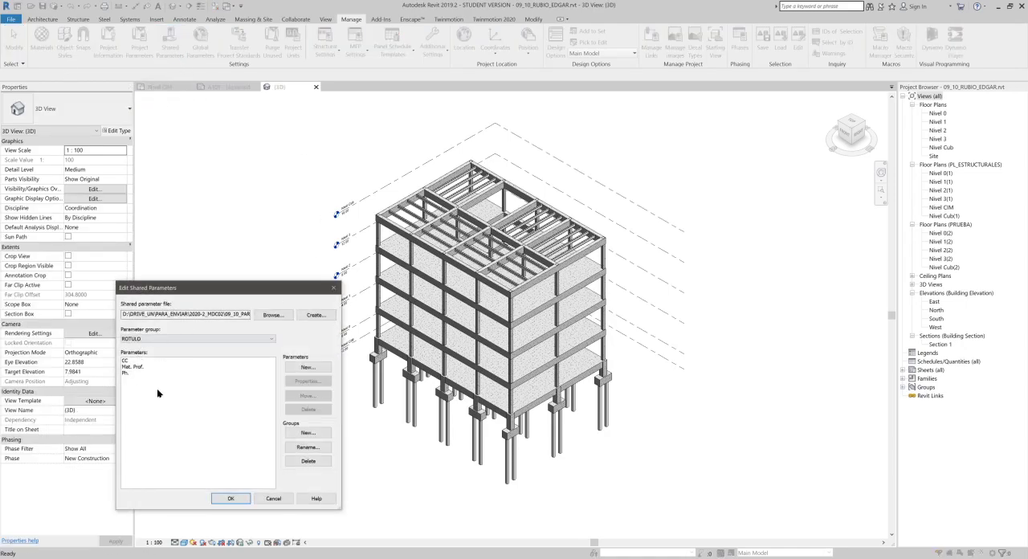
click(333, 289)
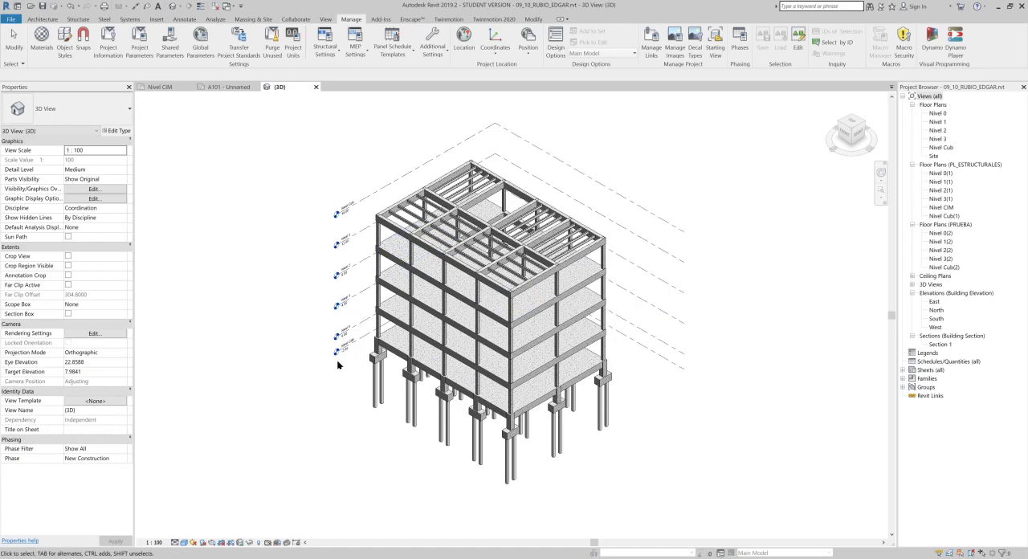
click(155, 230)
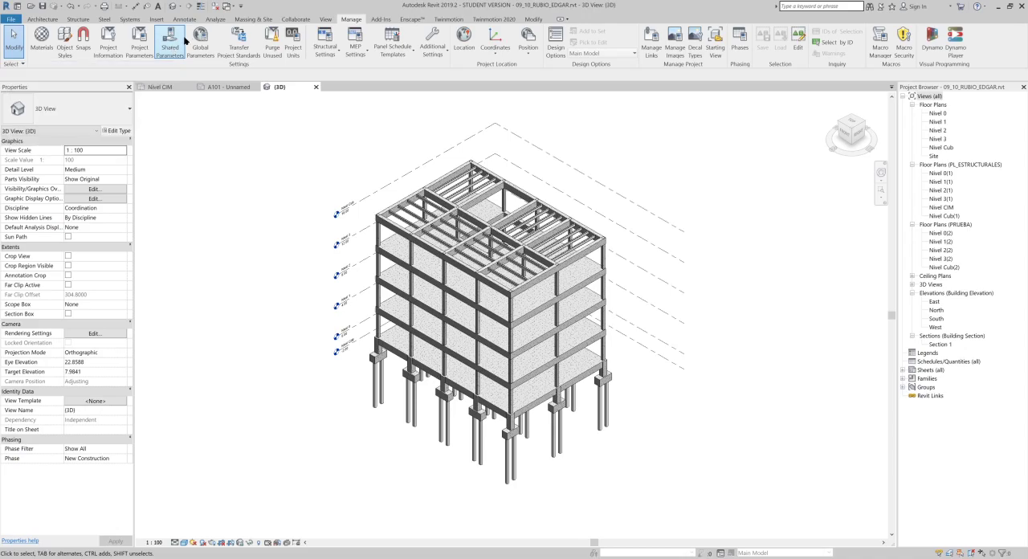
- Start a new project parameter based on the shared parameter CC from the ROTULO group
click(138, 55)
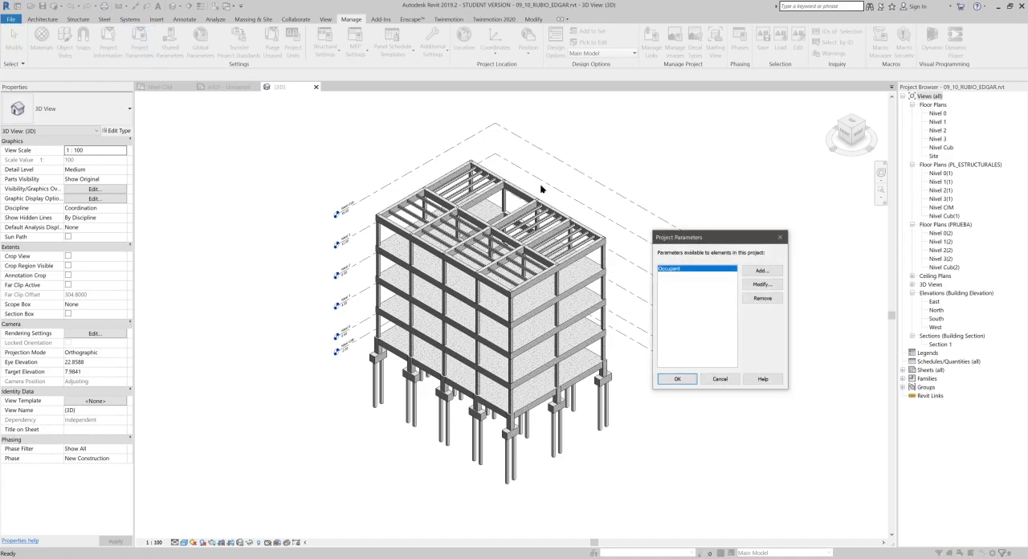
click(781, 273)
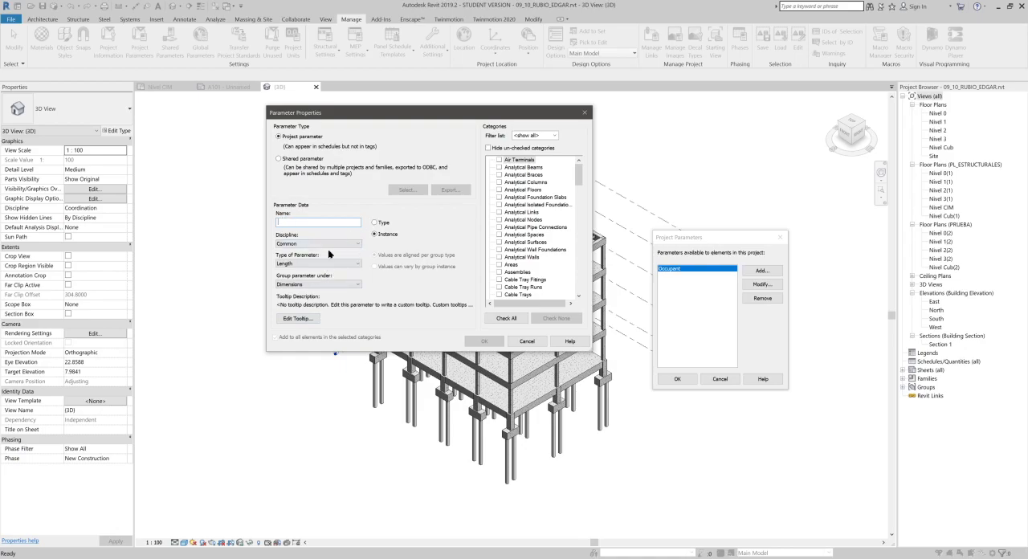
click(286, 159)
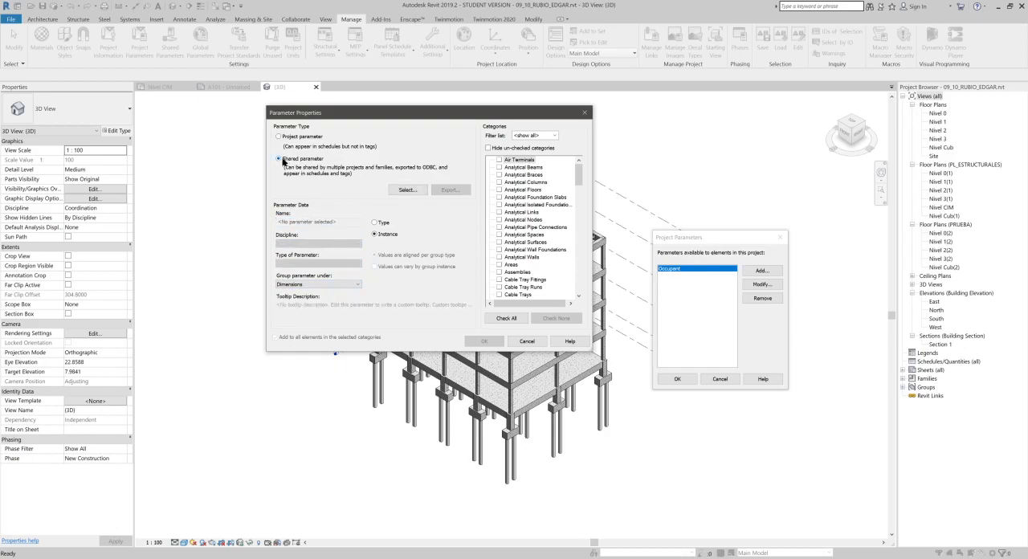
click(407, 190)
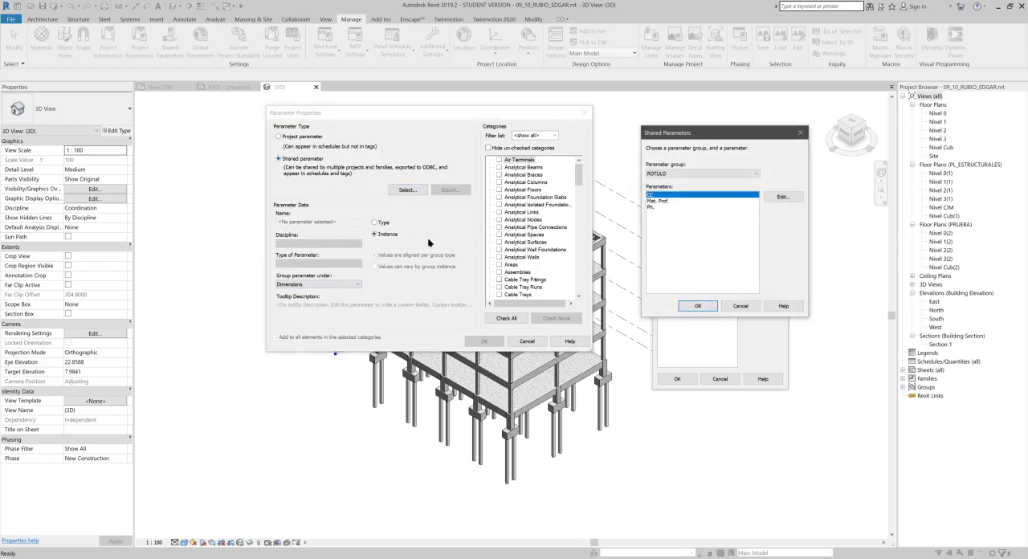
click(698, 306)
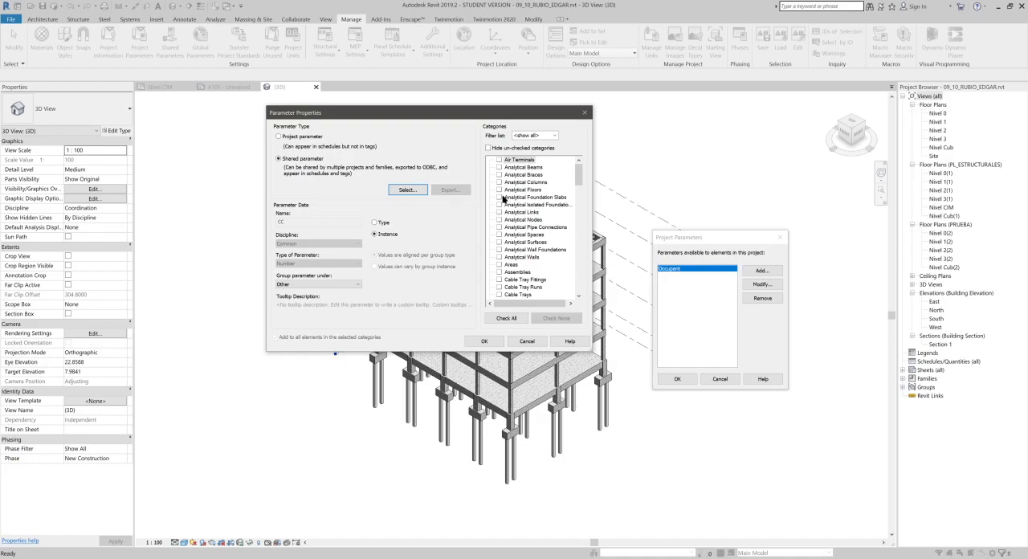
- Assign the CC instance parameter to the Structural Columns category and add it to the project parameters
scroll(526, 163, down, 5)
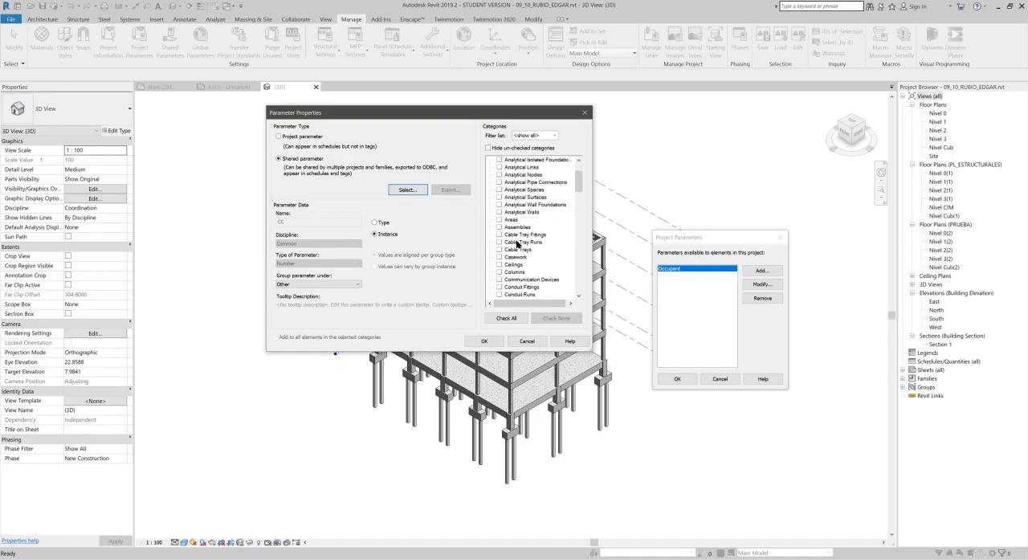
scroll(529, 223, down, 10)
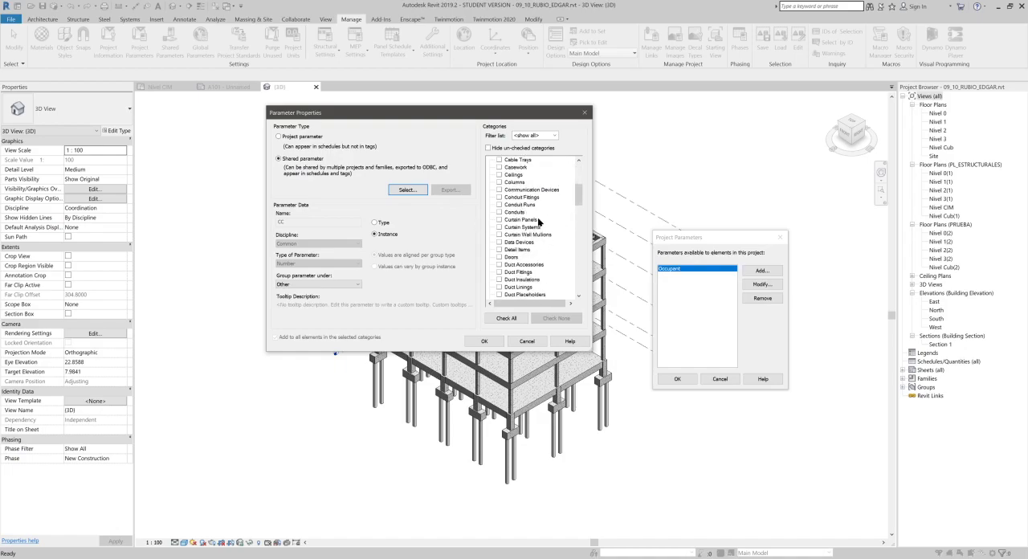
scroll(513, 190, down, 11)
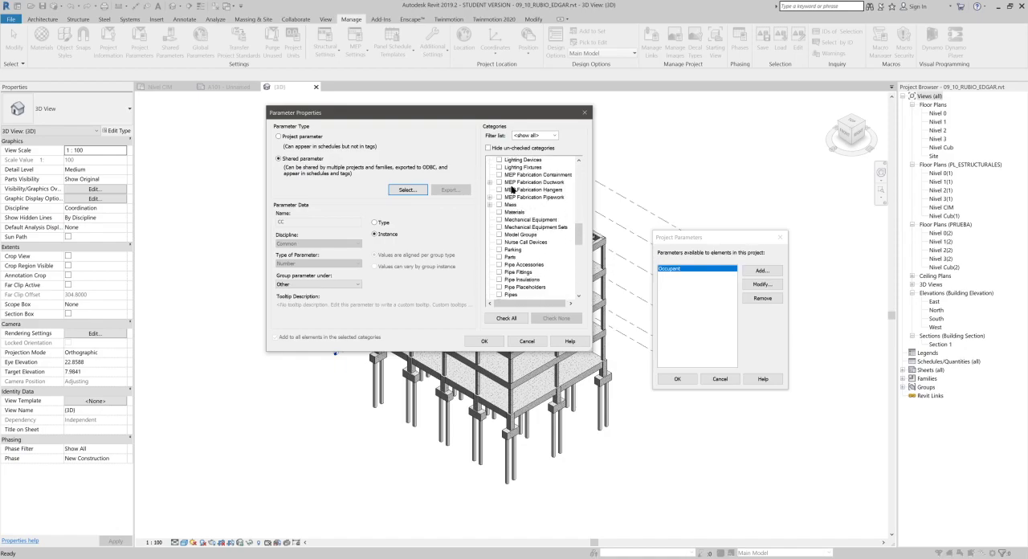
scroll(513, 190, down, 2)
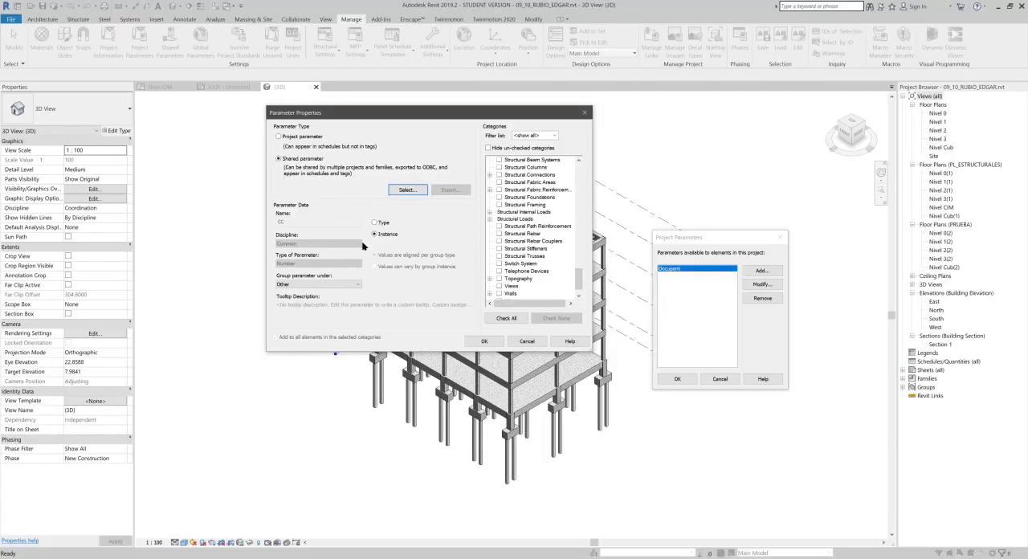
scroll(522, 205, down, 1)
scroll(523, 193, up, 1)
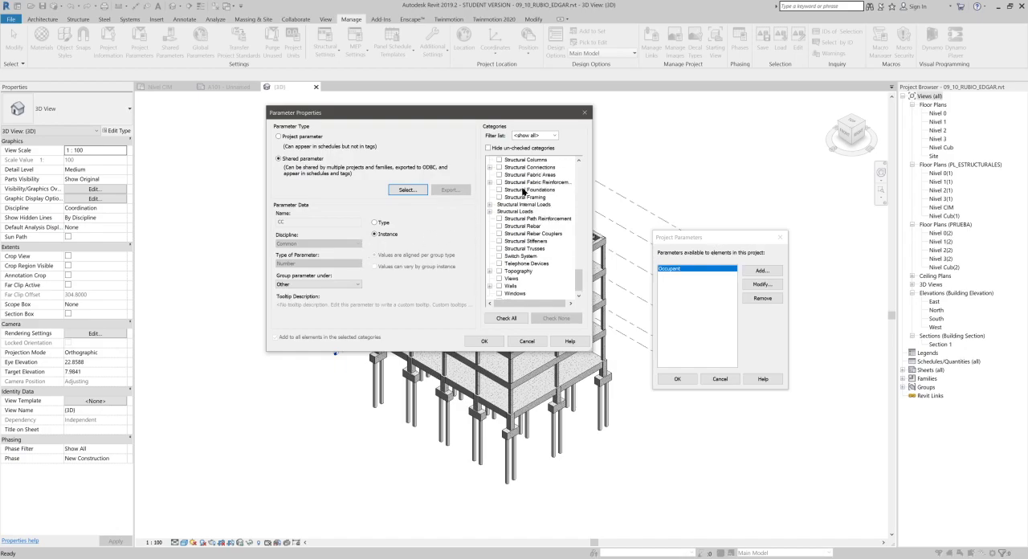
click(500, 160)
scroll(501, 165, up, 1)
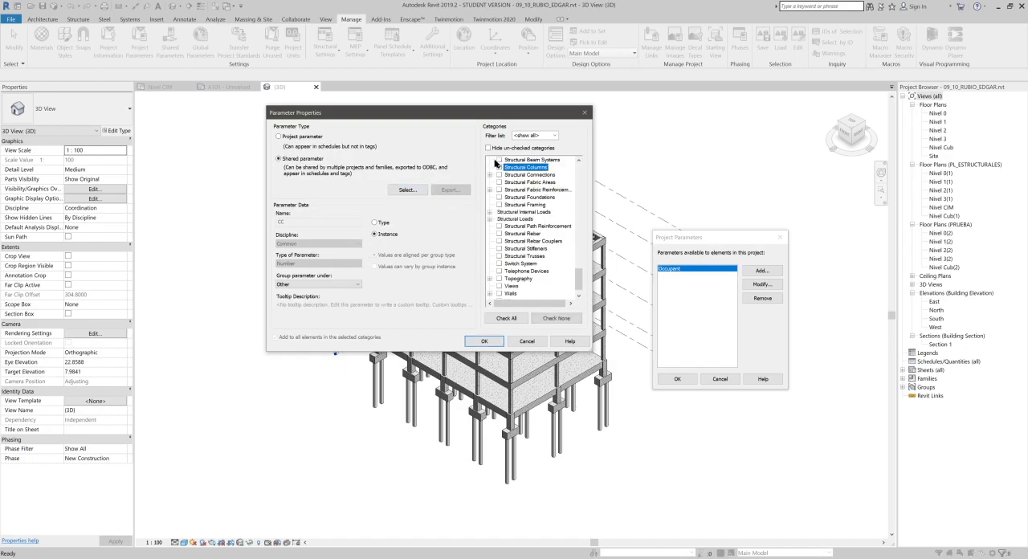
click(482, 341)
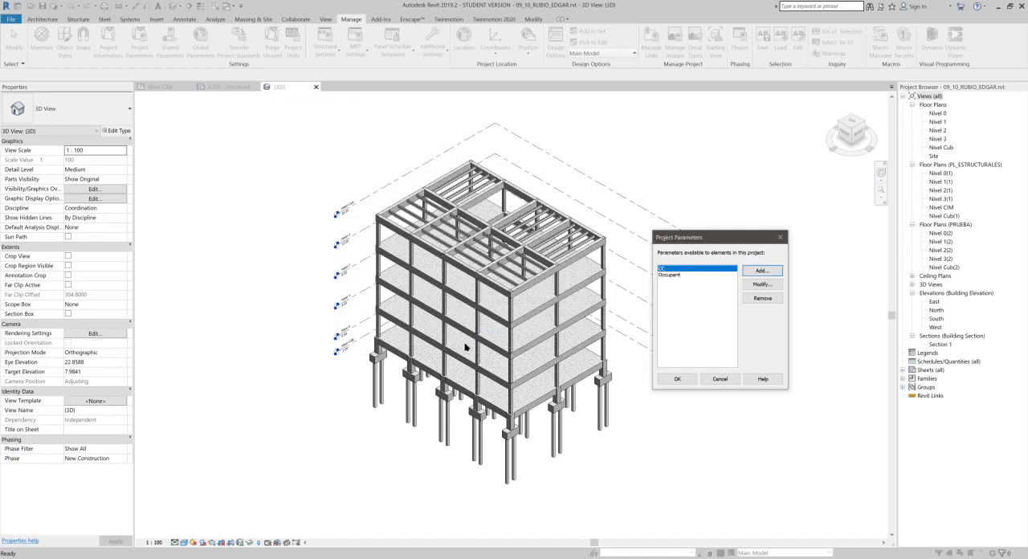
click(671, 379)
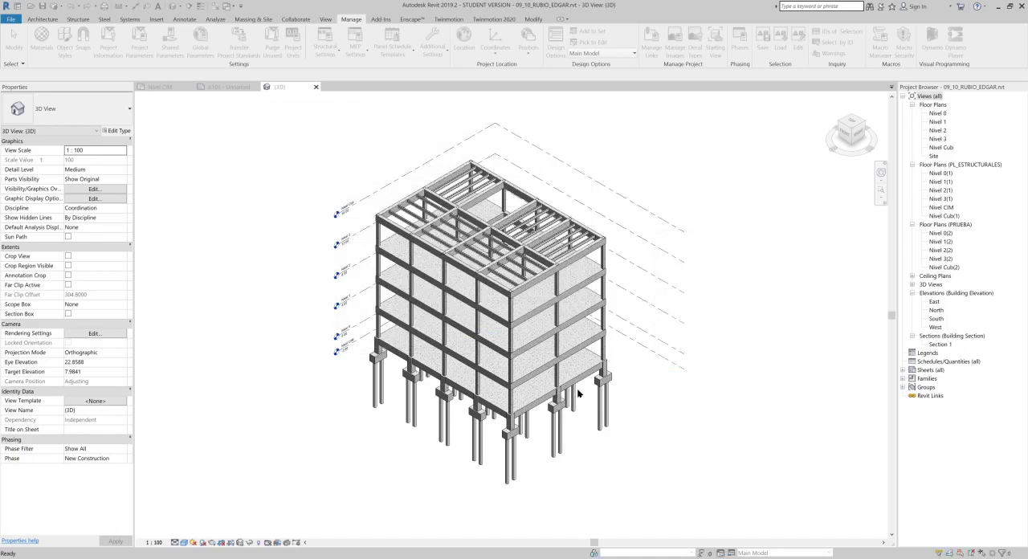
- Select the corner column between Nivel 2 and Nivel 3 and inspect its CC parameter
scroll(606, 273, up, 5)
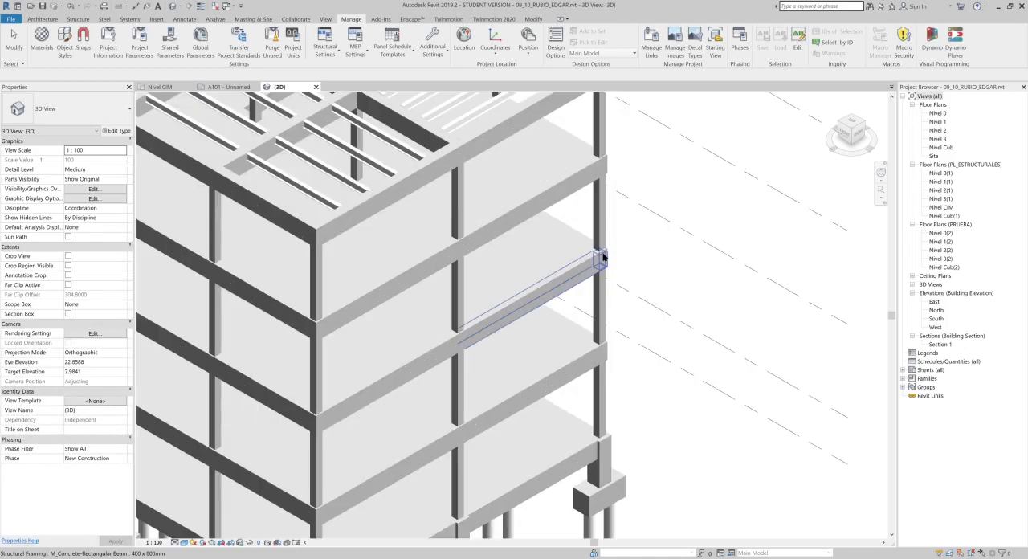
click(326, 247)
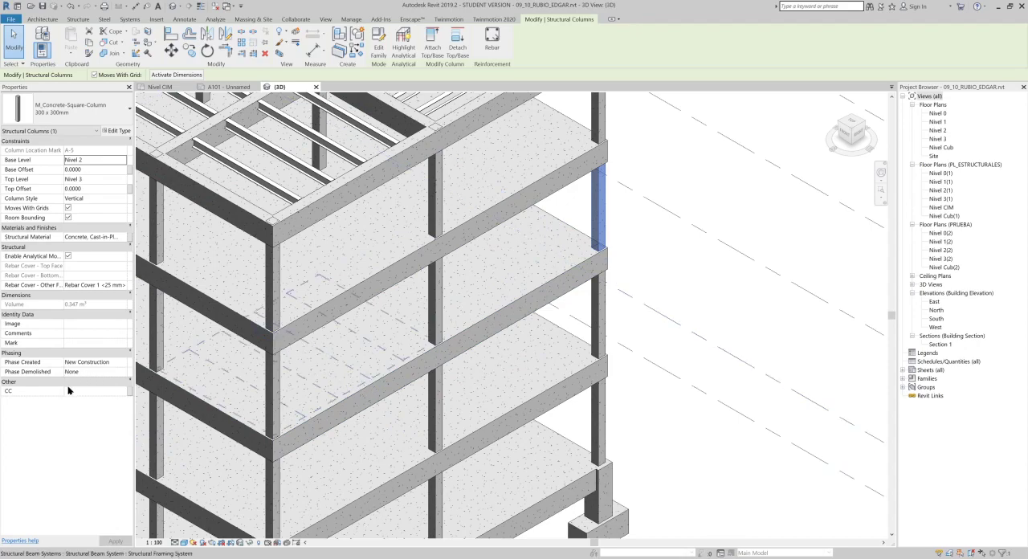
click(91, 391)
mouse_move(127, 558)
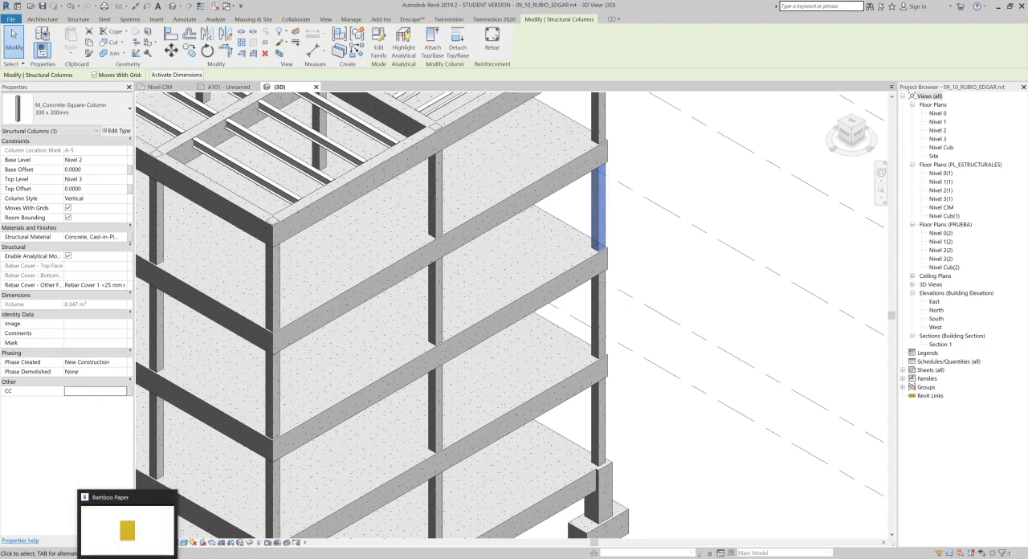
click(134, 540)
click(976, 6)
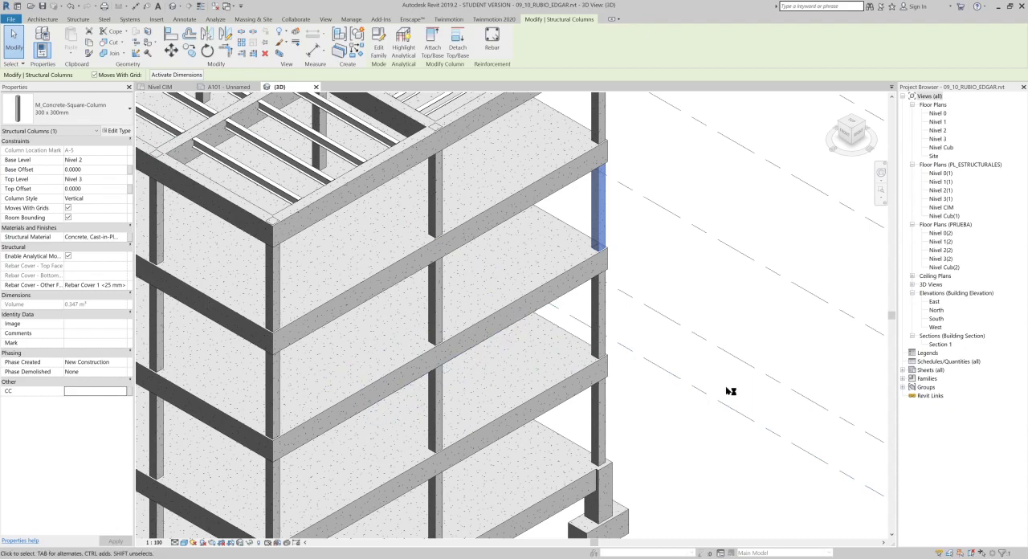
- Select several columns between Nivel 0 and Nivel 1 in the 3D view to review their common CC parameter
scroll(729, 392, down, 2)
scroll(594, 374, down, 2)
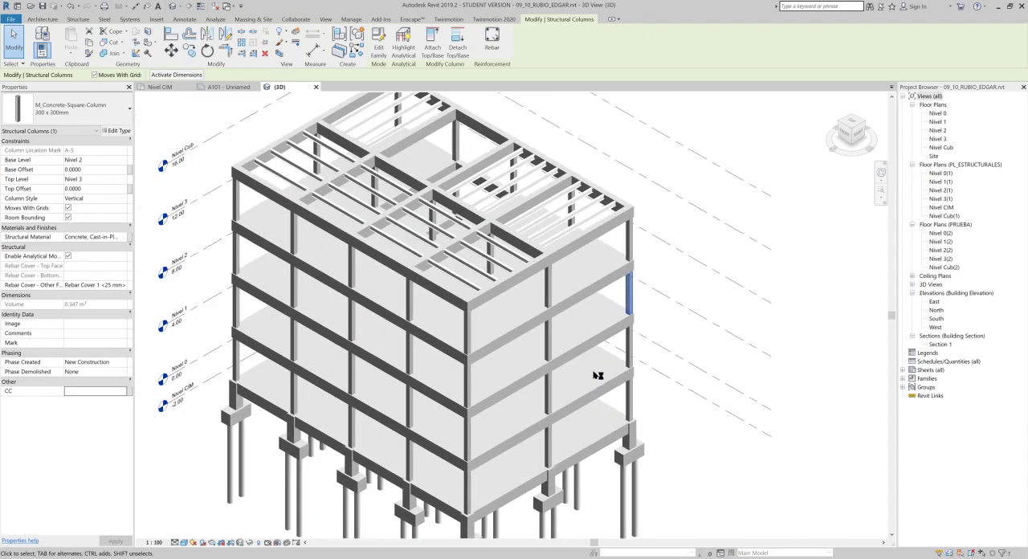
shift+middle_drag(658, 372, 699, 217)
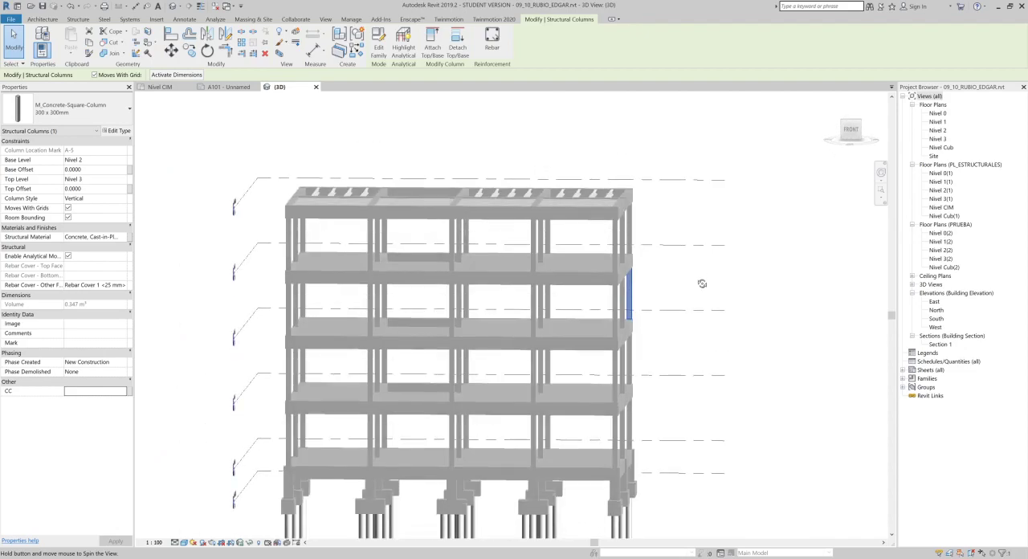
middle_drag(659, 420, 680, 393)
drag(681, 393, 473, 410)
shift+middle_drag(653, 442, 628, 458)
middle_drag(613, 424, 603, 393)
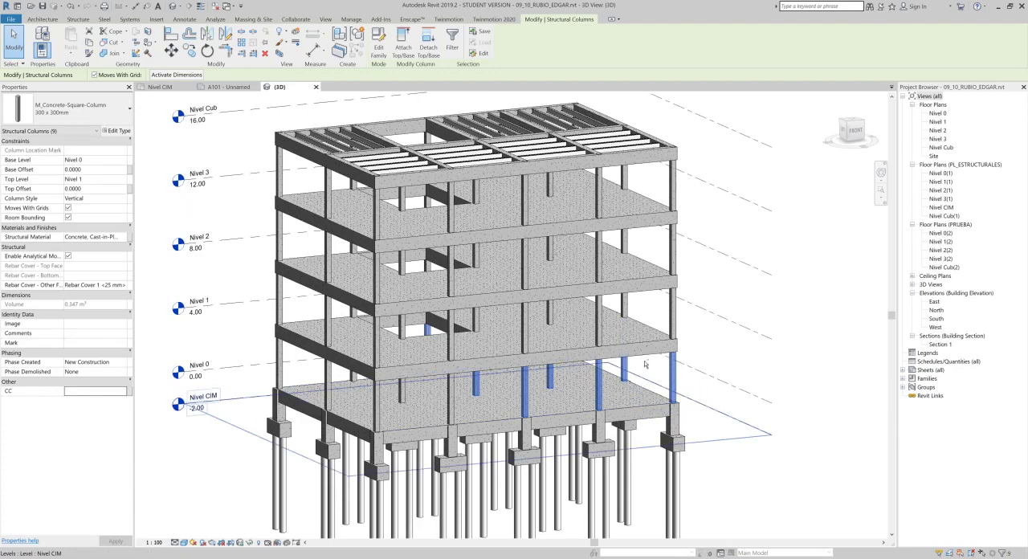
shift+middle_drag(661, 323, 664, 330)
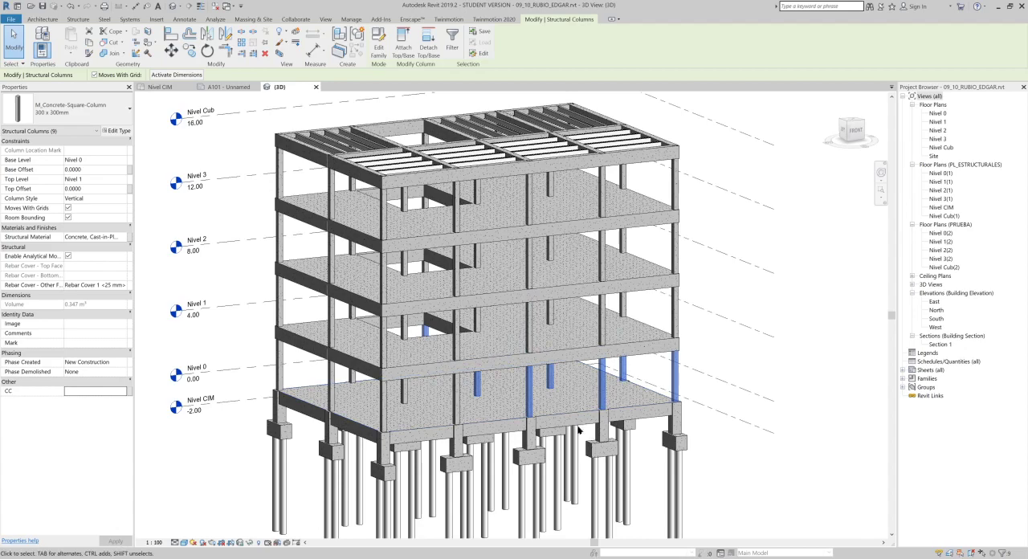
middle_drag(583, 369, 567, 316)
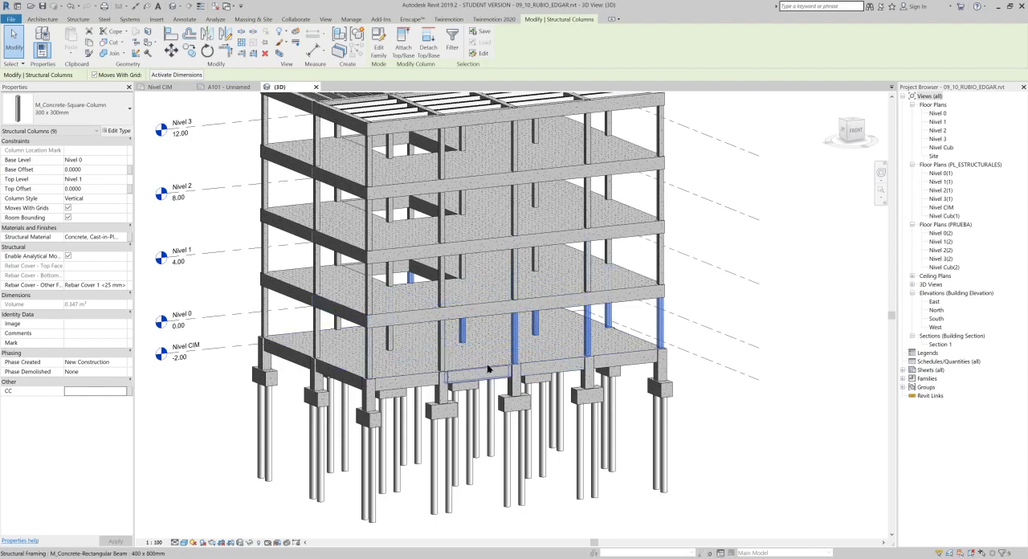
- Select a single column between Nivel 0 and Nivel 1 and check its CC parameter field
click(729, 379)
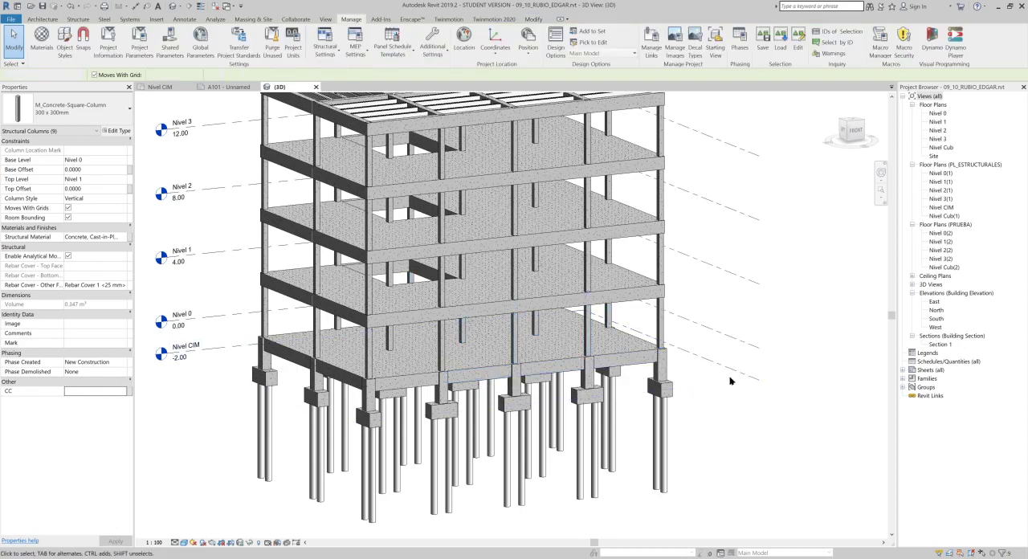
shift+middle_drag(676, 369, 679, 354)
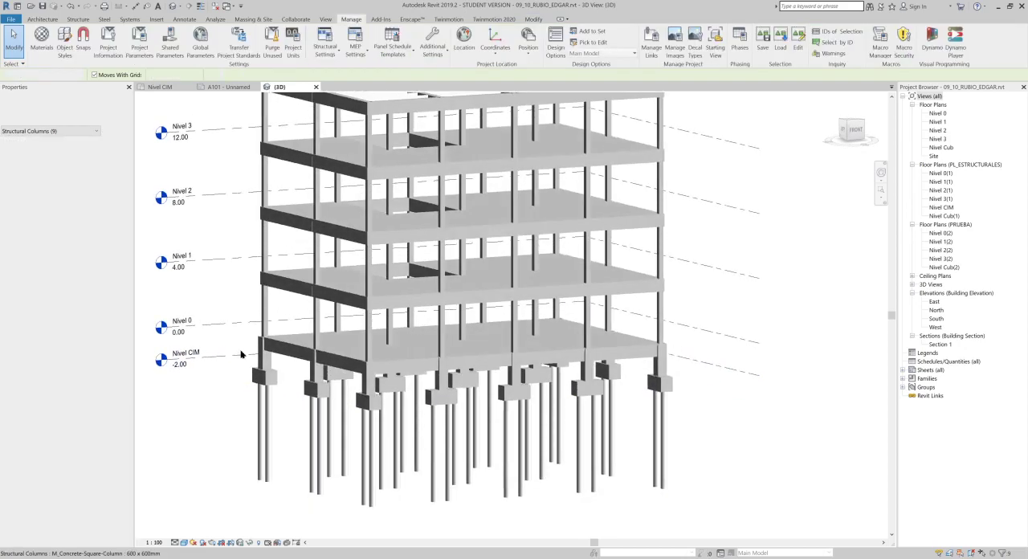
click(561, 313)
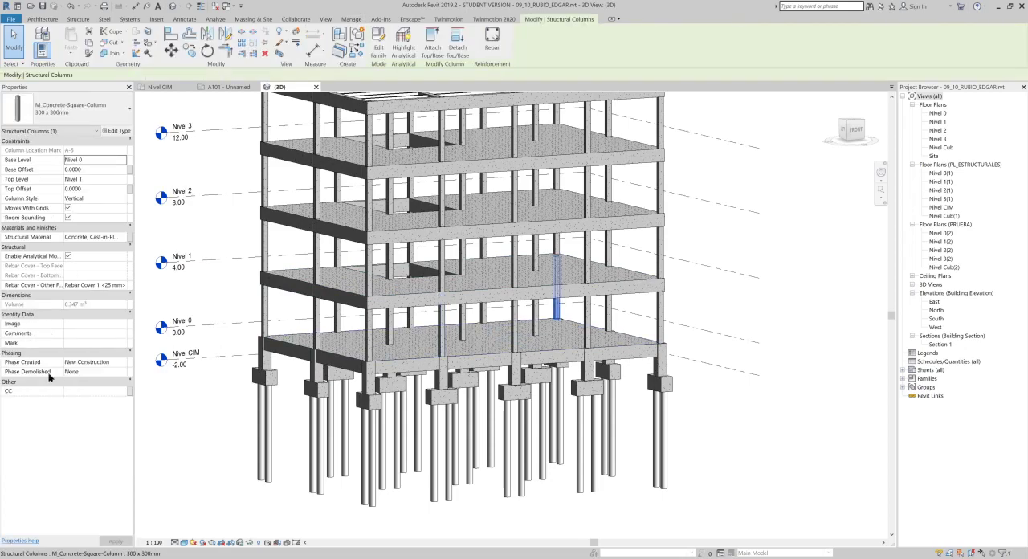
click(95, 392)
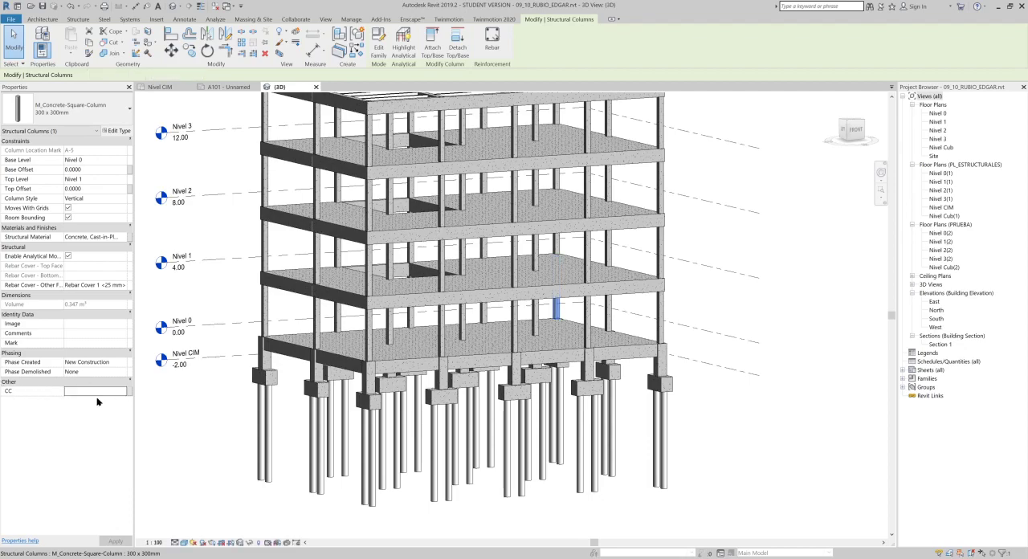
text(1)
click(611, 323)
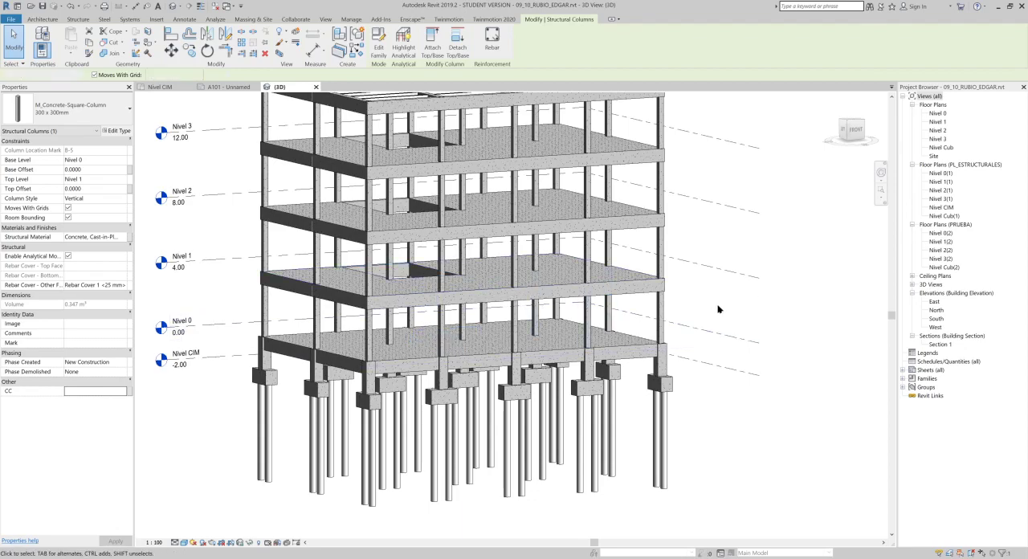
- Close the 3D view and examine the Vo Bo. cell of the title block on sheet A101
click(351, 18)
click(316, 87)
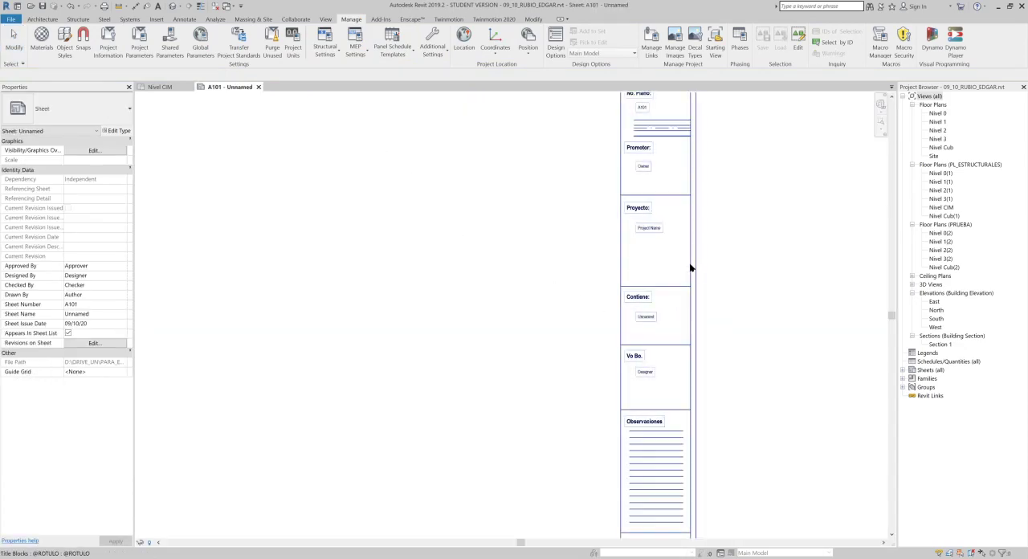
click(691, 268)
scroll(675, 426, up, 3)
middle_drag(696, 355, 689, 272)
click(554, 204)
- Open the CC project parameter for modification and remove the Structural Columns category from it
click(351, 19)
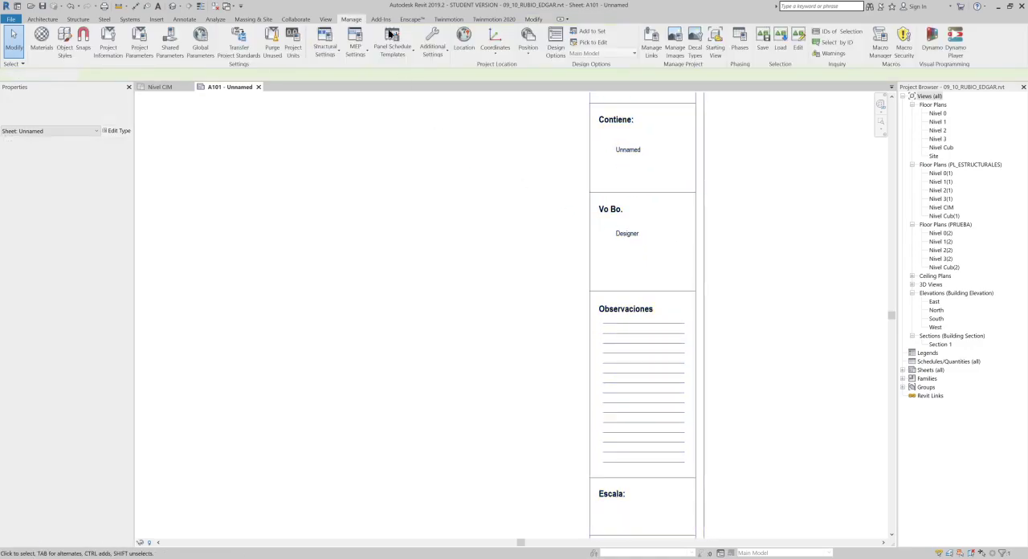
click(139, 55)
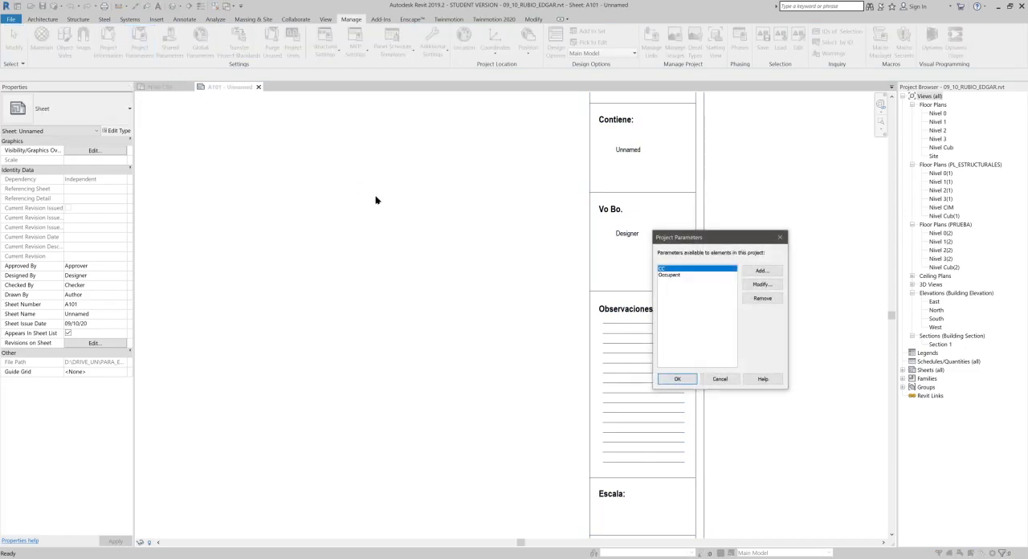
click(755, 286)
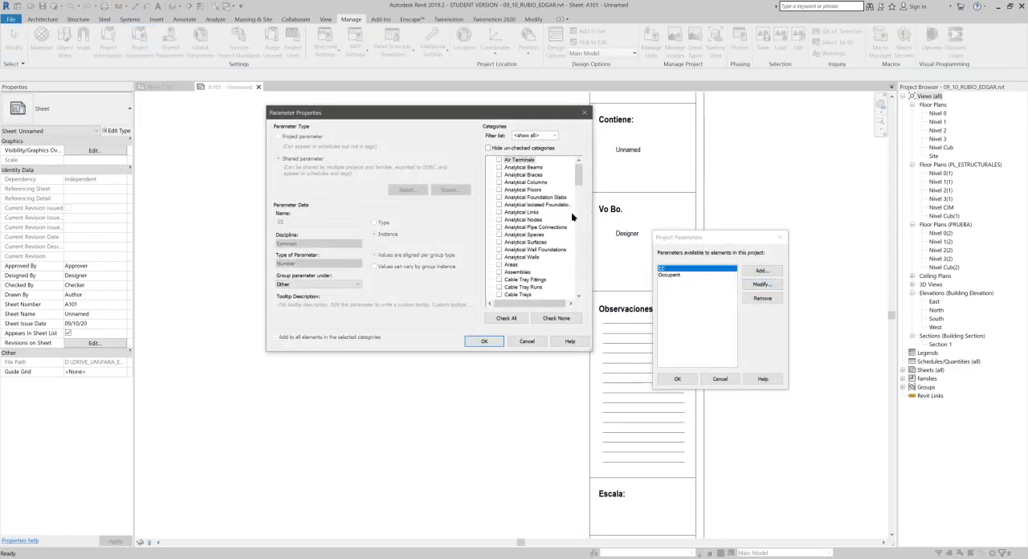
scroll(561, 201, down, 13)
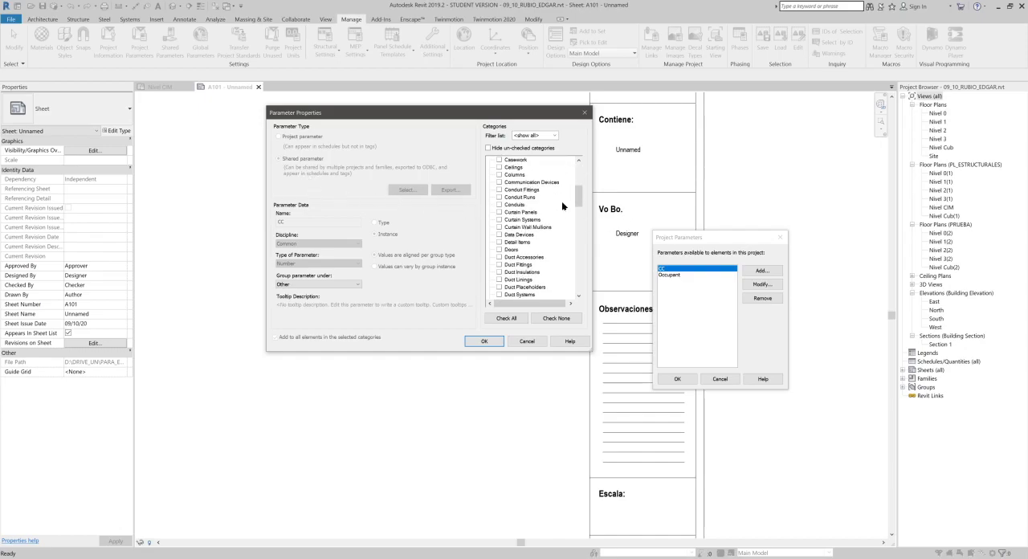
scroll(561, 213, down, 12)
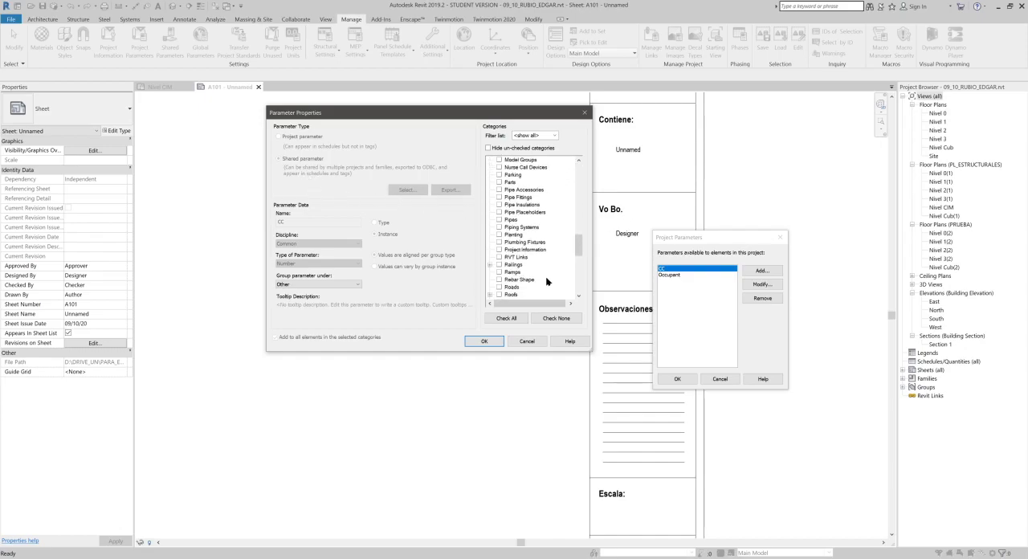
scroll(533, 270, down, 2)
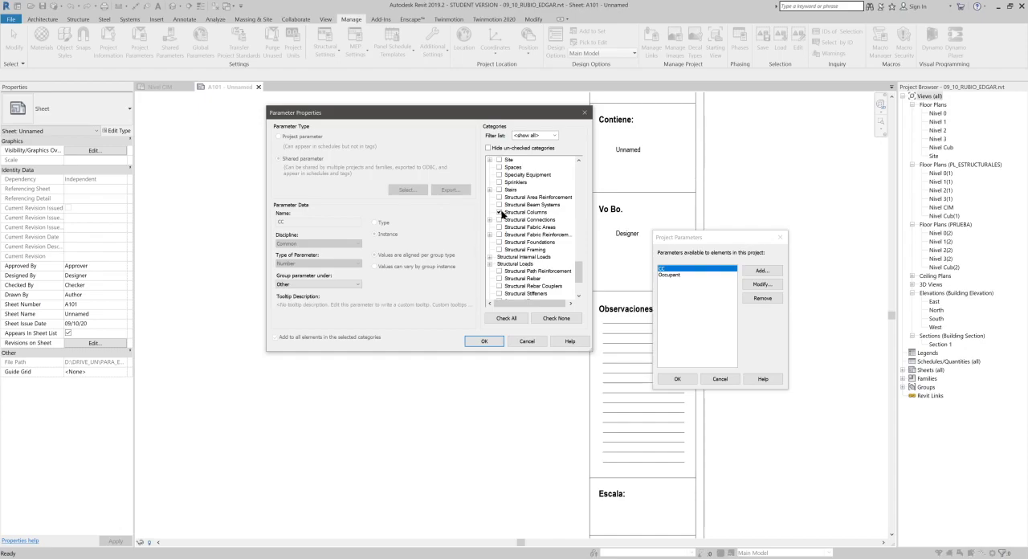
click(499, 213)
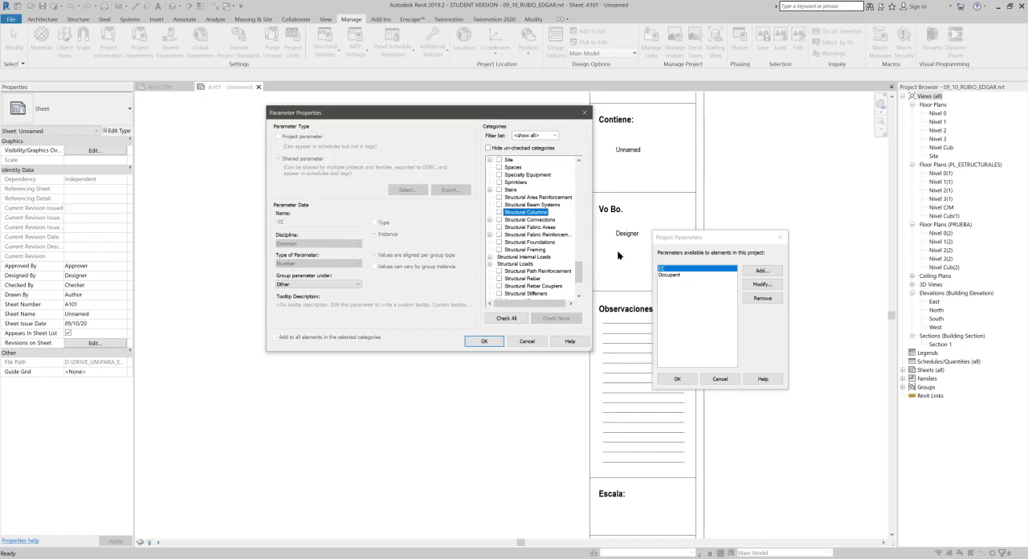
- Assign the CC project parameter to the Project Information category and accept the category change
scroll(544, 209, up, 3)
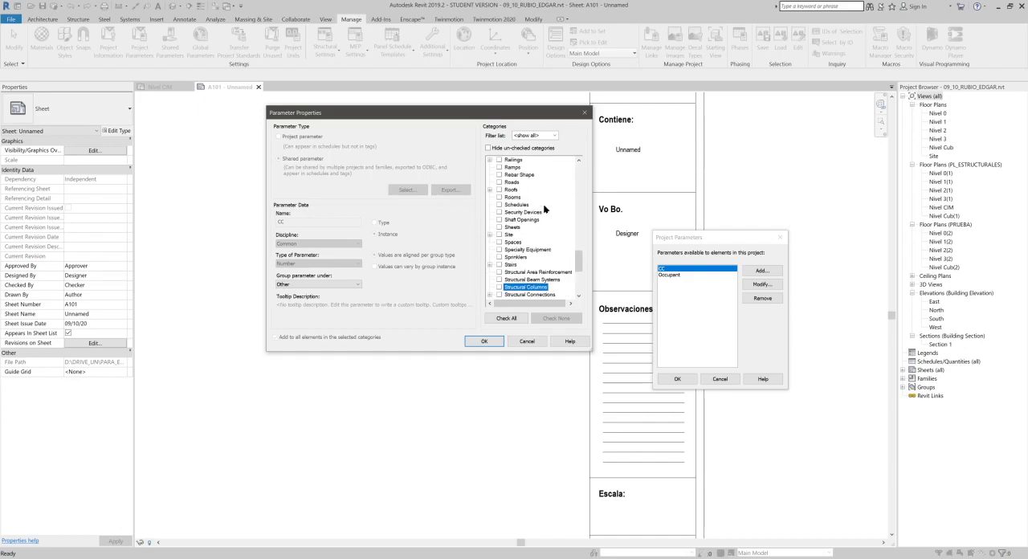
scroll(543, 209, up, 1)
scroll(532, 184, up, 1)
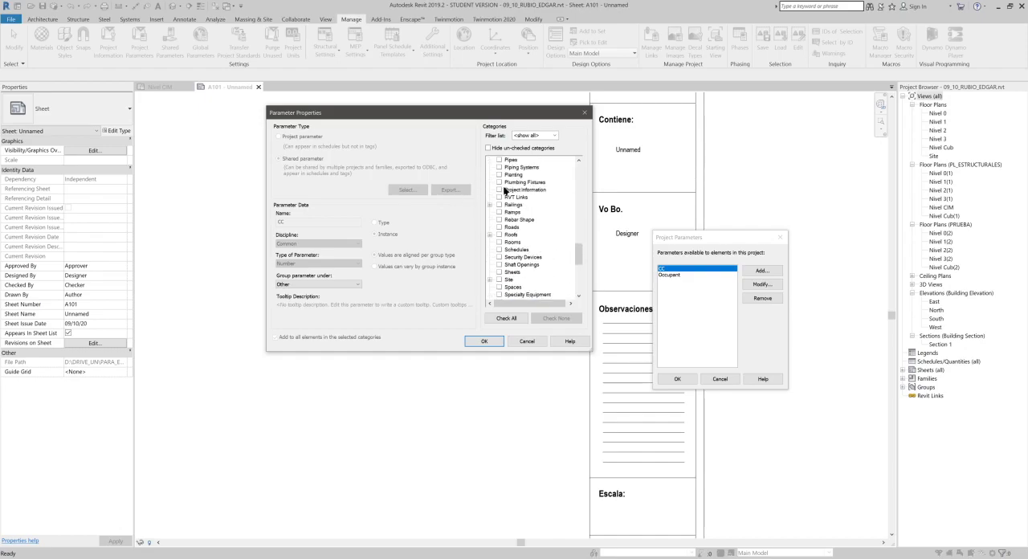
click(500, 190)
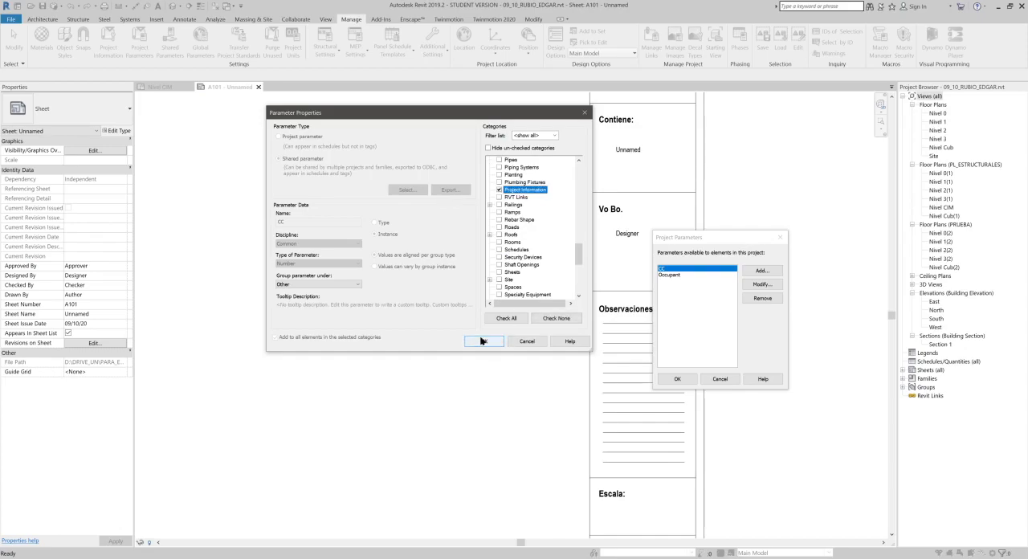
click(484, 342)
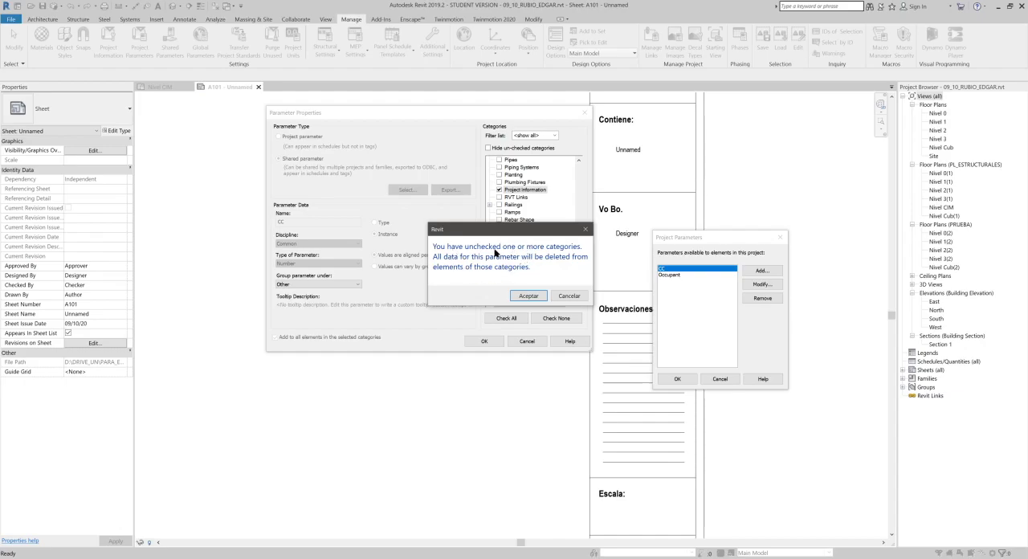
click(528, 296)
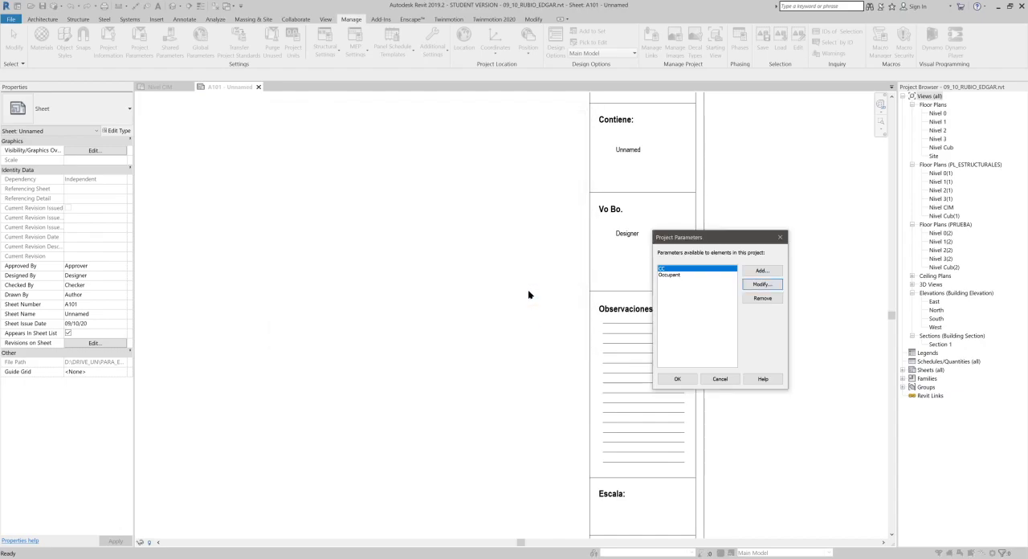
click(677, 378)
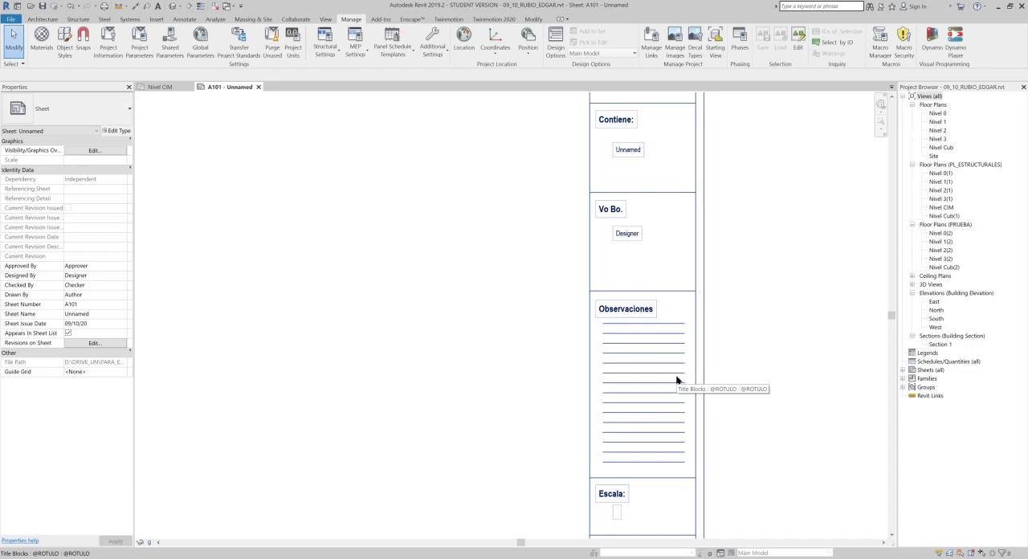
- Fill in the CC identity number in the middle unfilled label of the title block's Vo Bo. cell
click(676, 379)
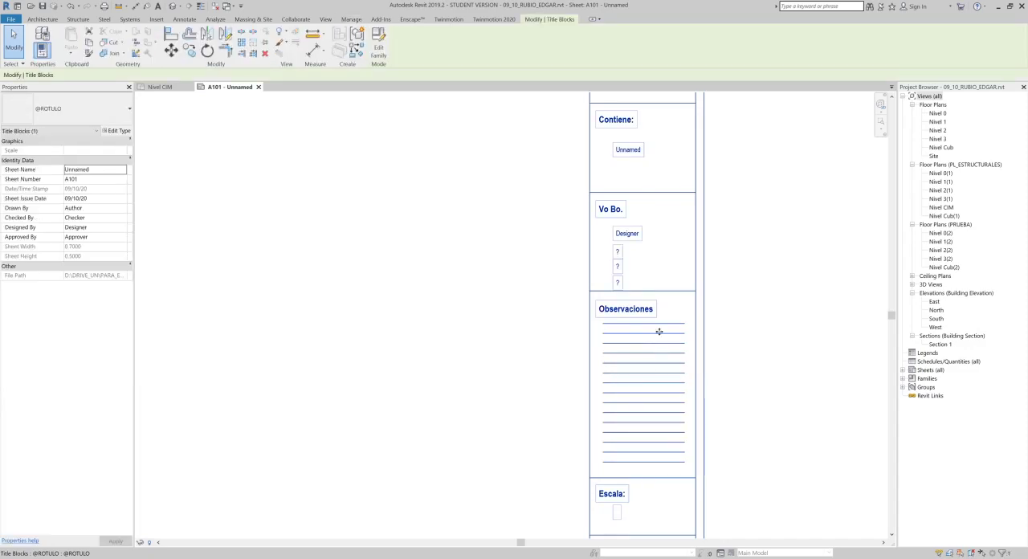
click(615, 266)
click(619, 253)
click(620, 267)
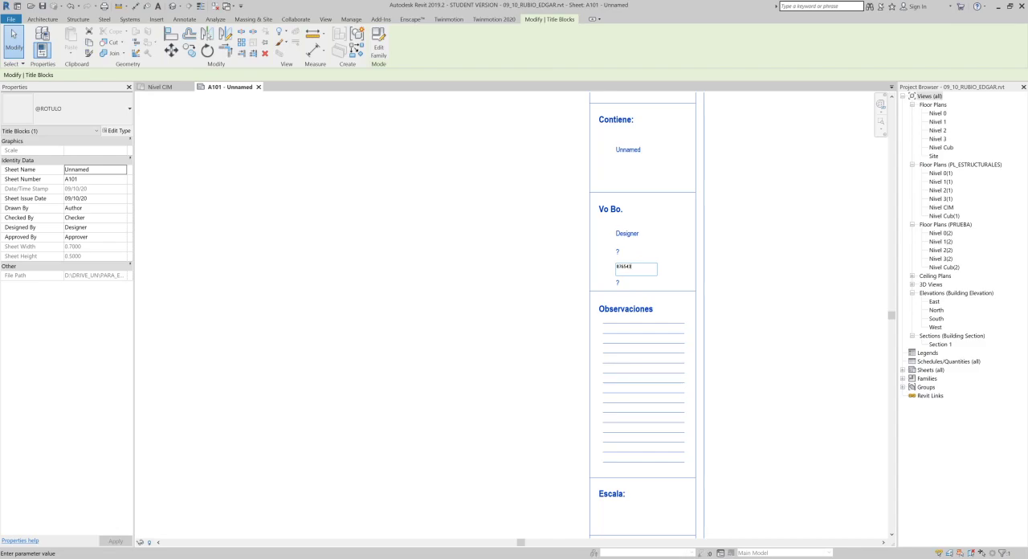
click(718, 291)
scroll(640, 245, up, 5)
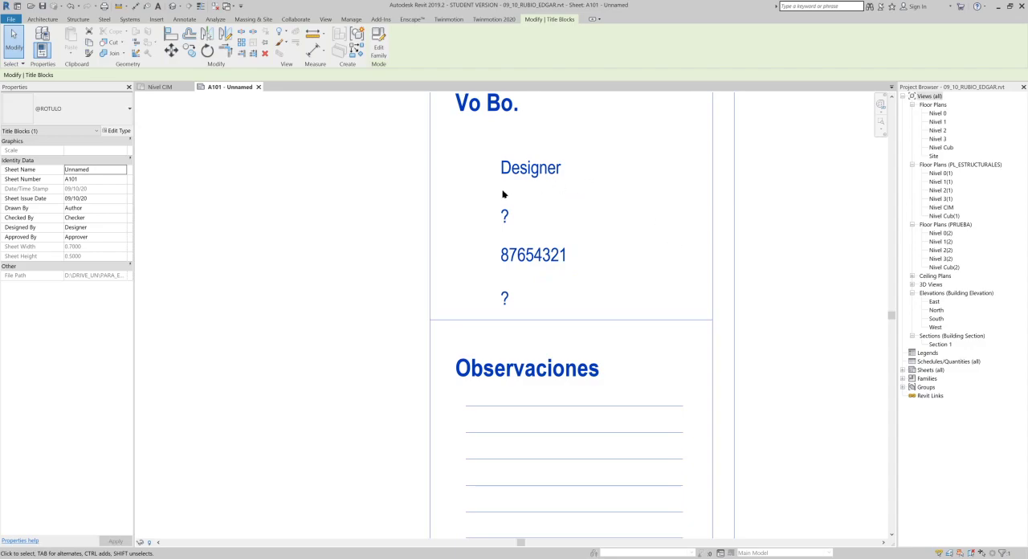
- Set the Project Name in the project information to "Proyecto estructural MDC"
click(327, 240)
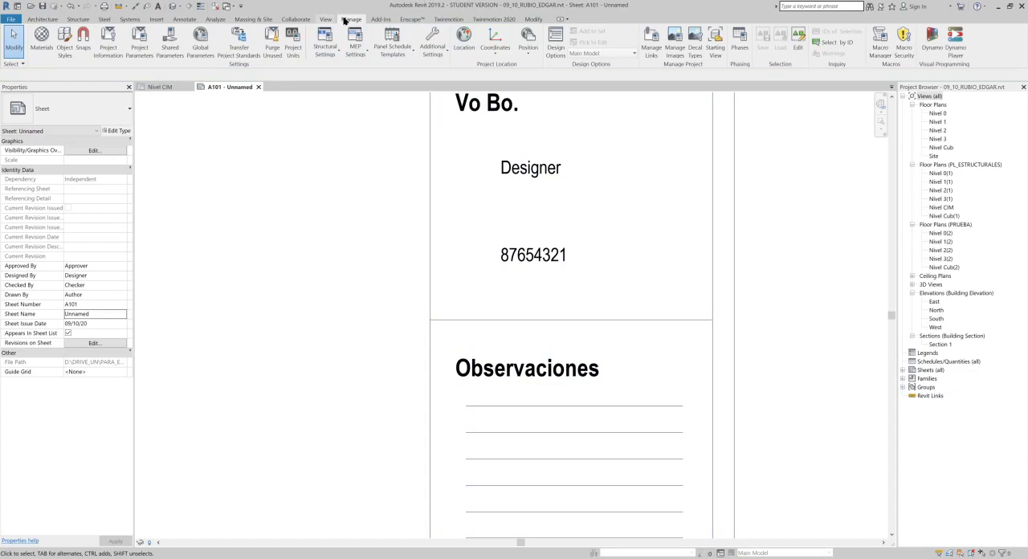
click(112, 48)
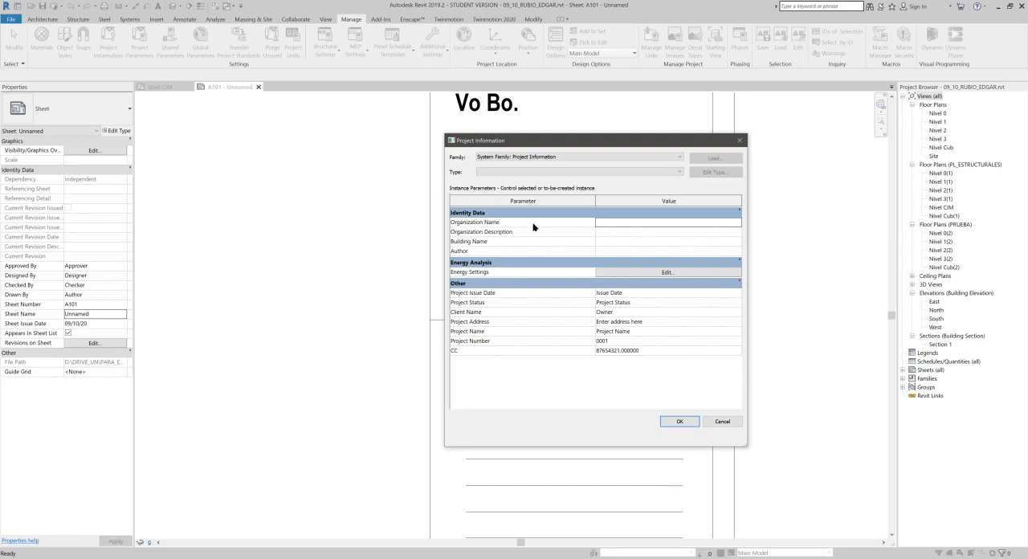
click(620, 225)
click(629, 241)
click(632, 331)
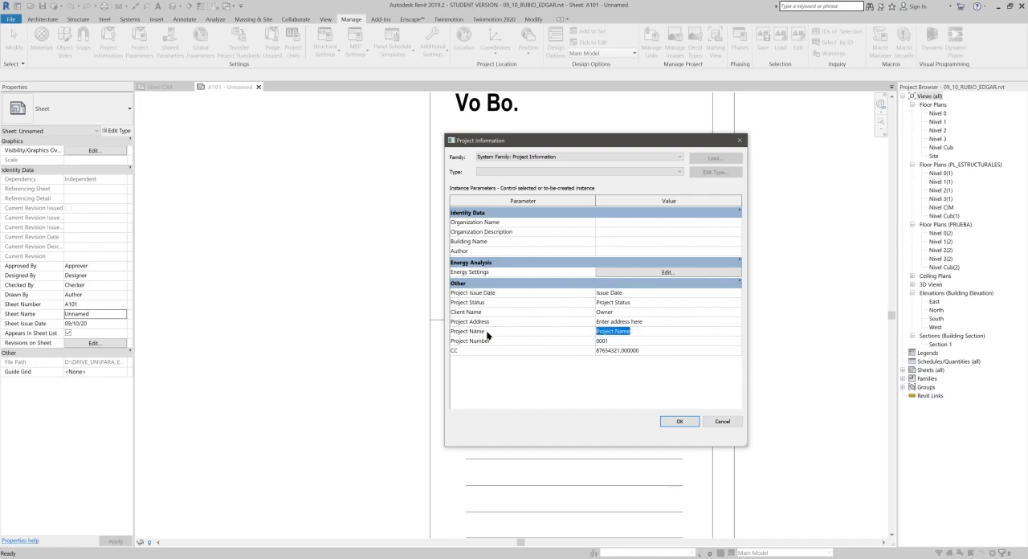
text(P)
click(641, 340)
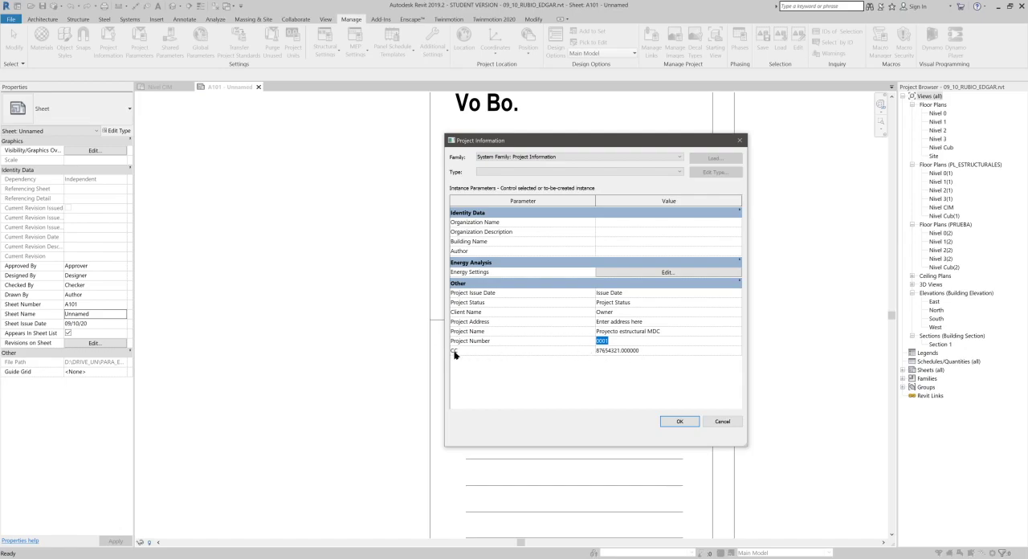
click(541, 382)
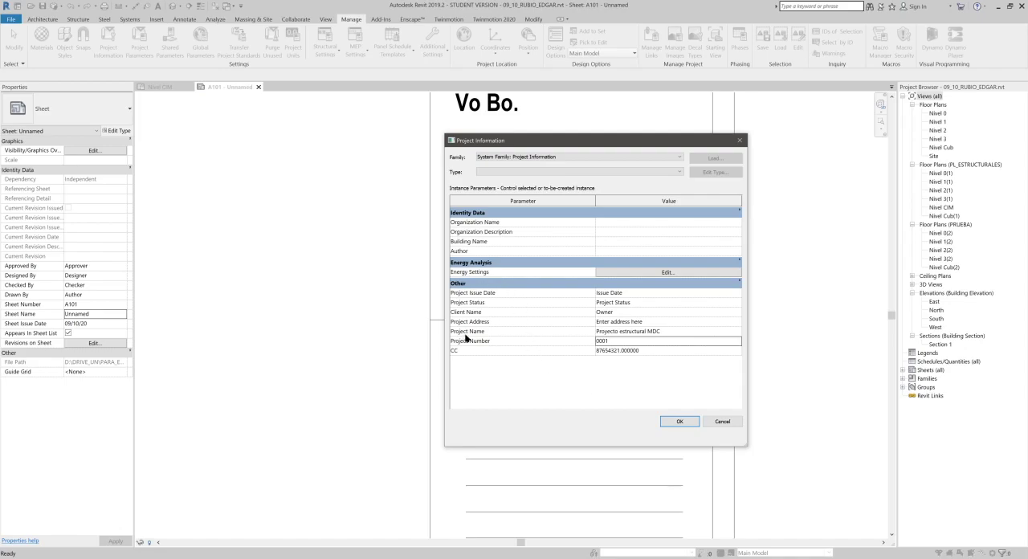
click(679, 421)
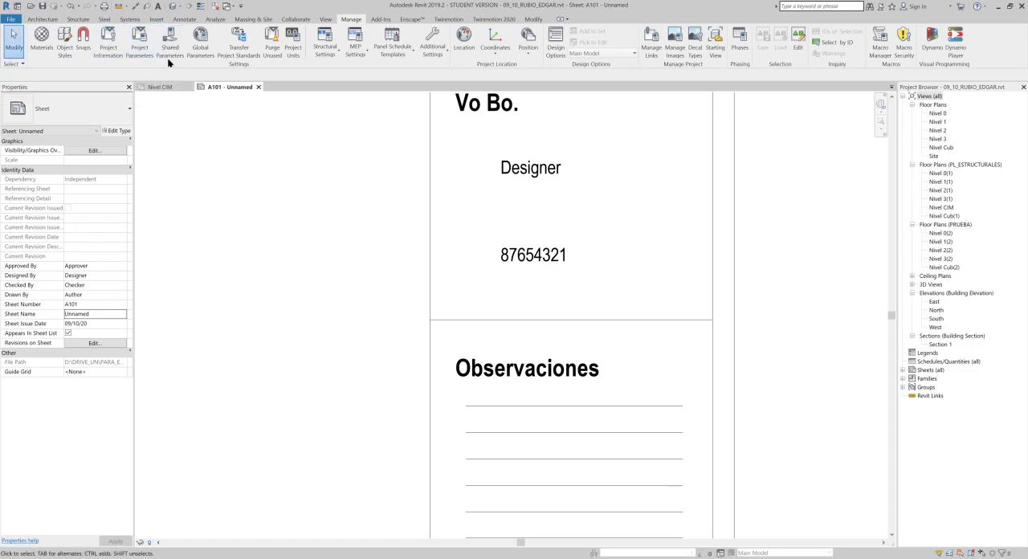
- Add the shared parameter Mat. Prof. from the ROTULO group as a project parameter for the Project Information category
click(144, 49)
click(771, 274)
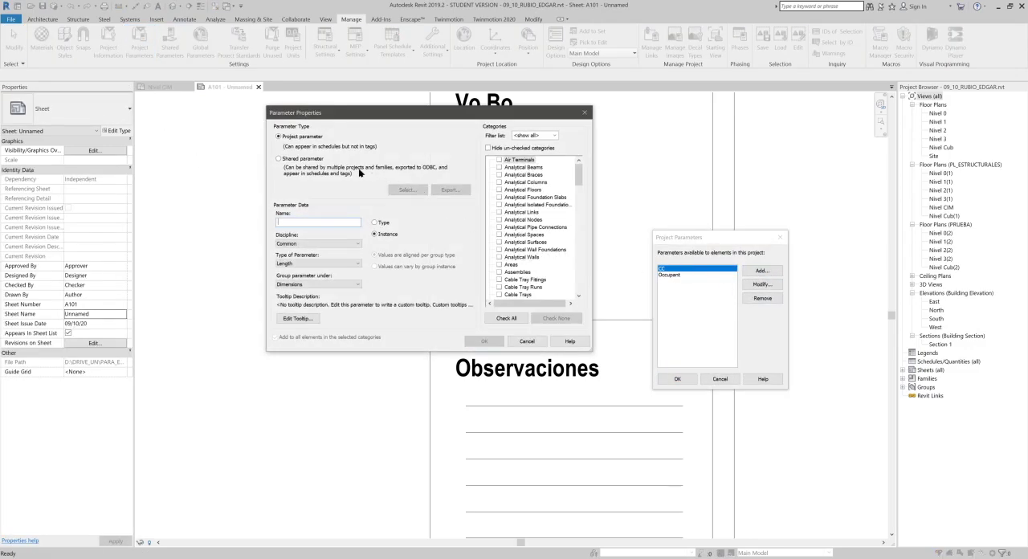
click(314, 162)
click(406, 190)
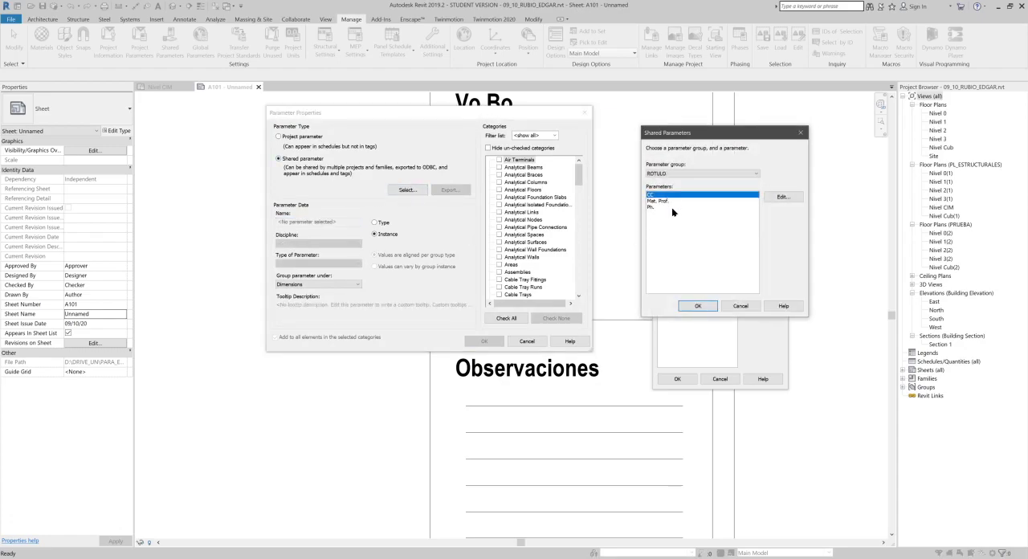
click(664, 201)
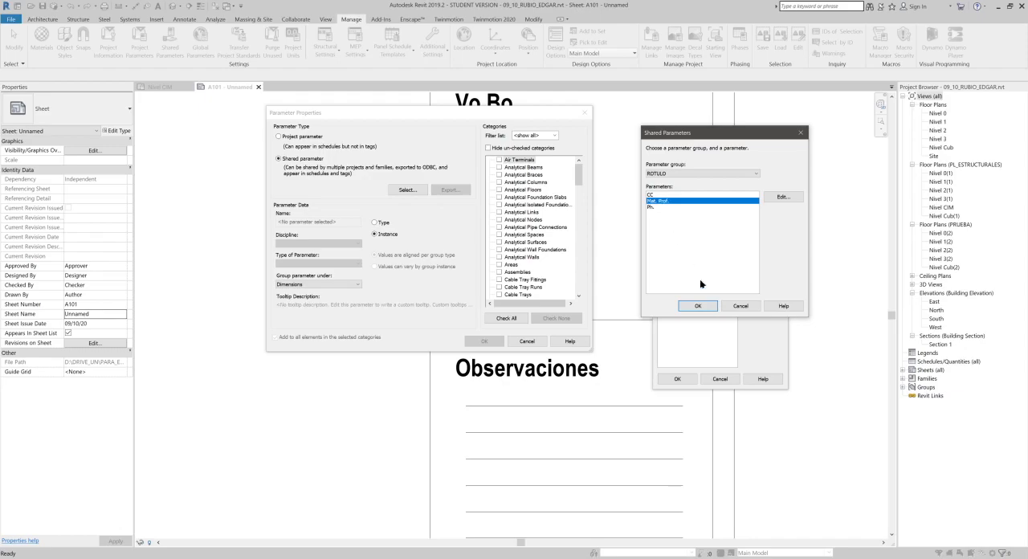
click(709, 306)
drag(578, 178, 576, 247)
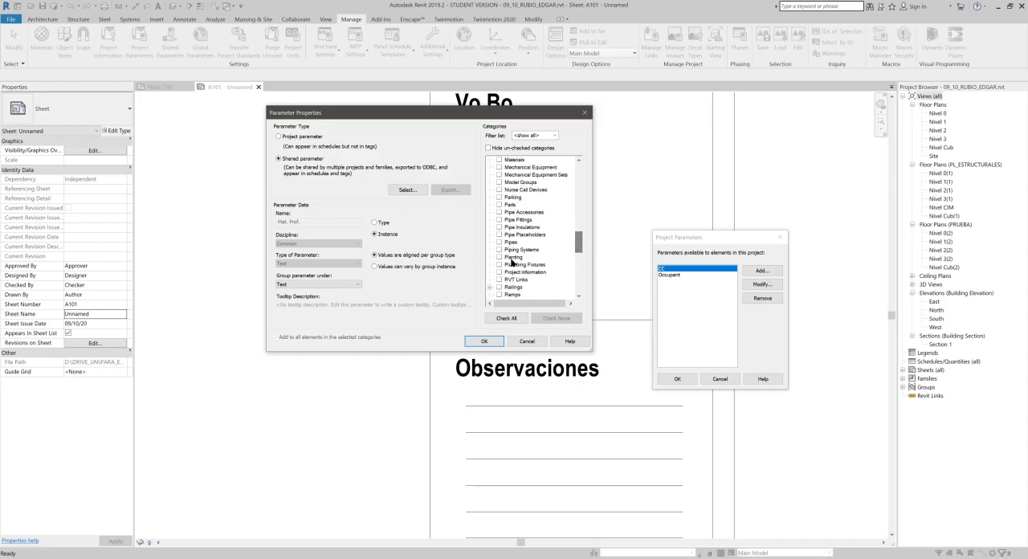
click(498, 272)
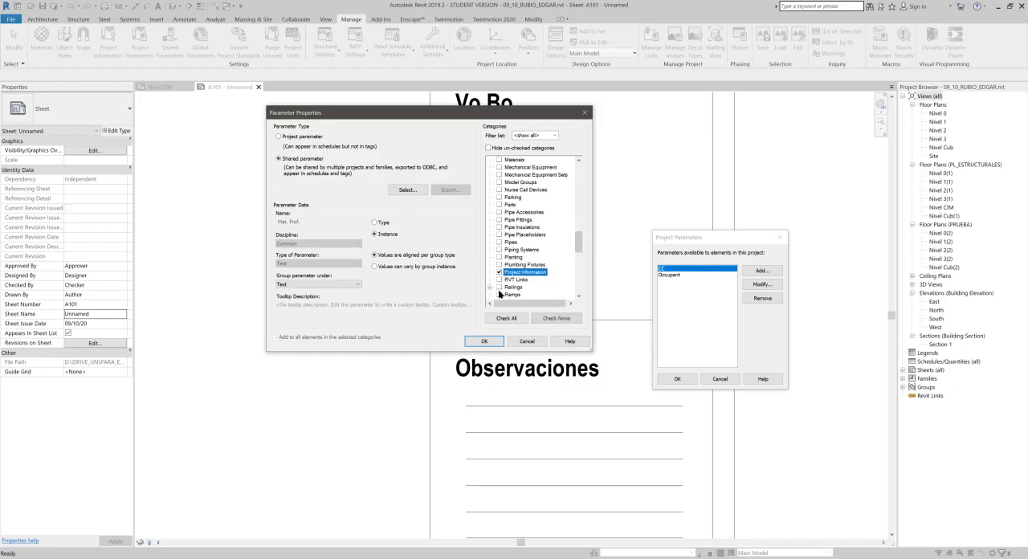
click(484, 342)
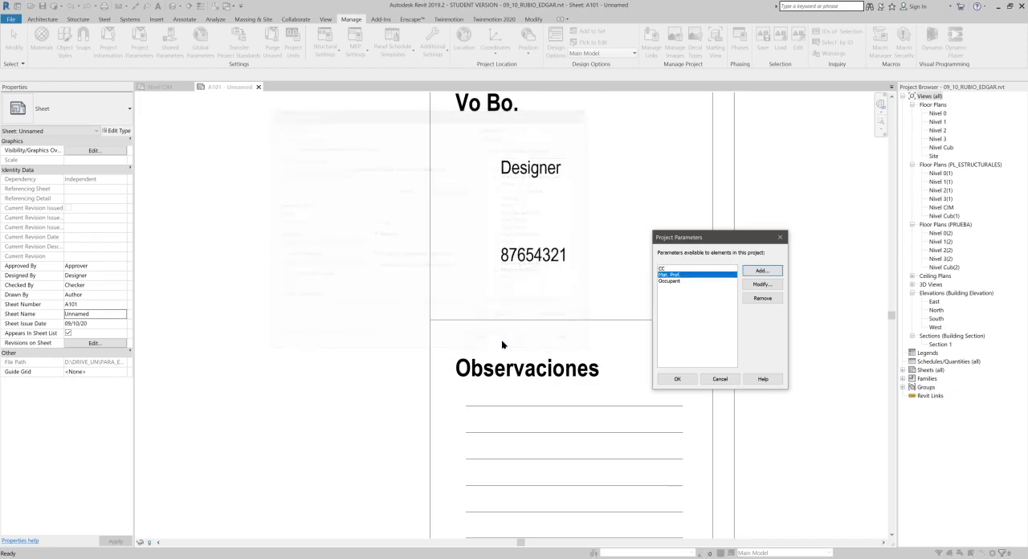
- Add the shared parameter Ph. from the ROTULO group for the Project Information category and accept the project parameters
click(761, 272)
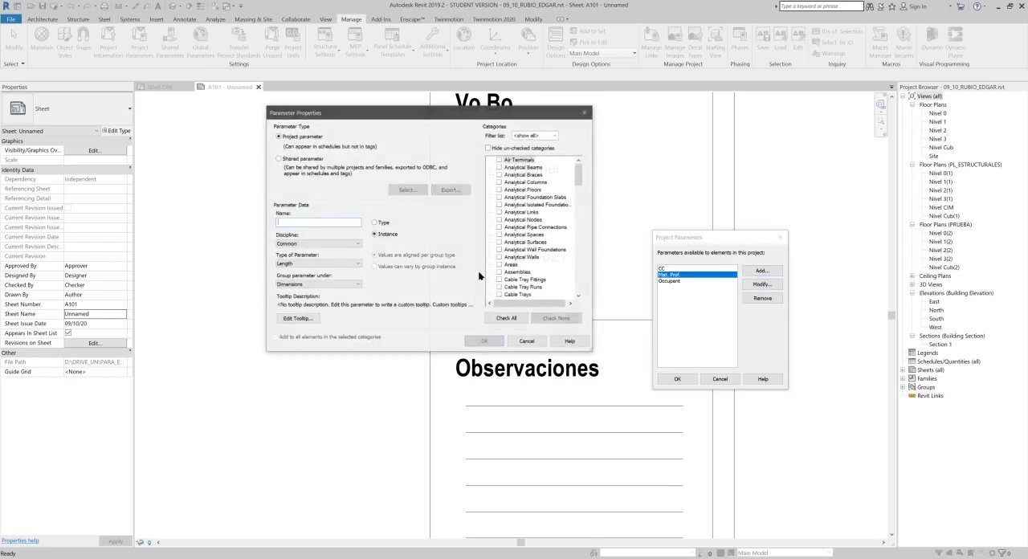
click(315, 160)
click(407, 189)
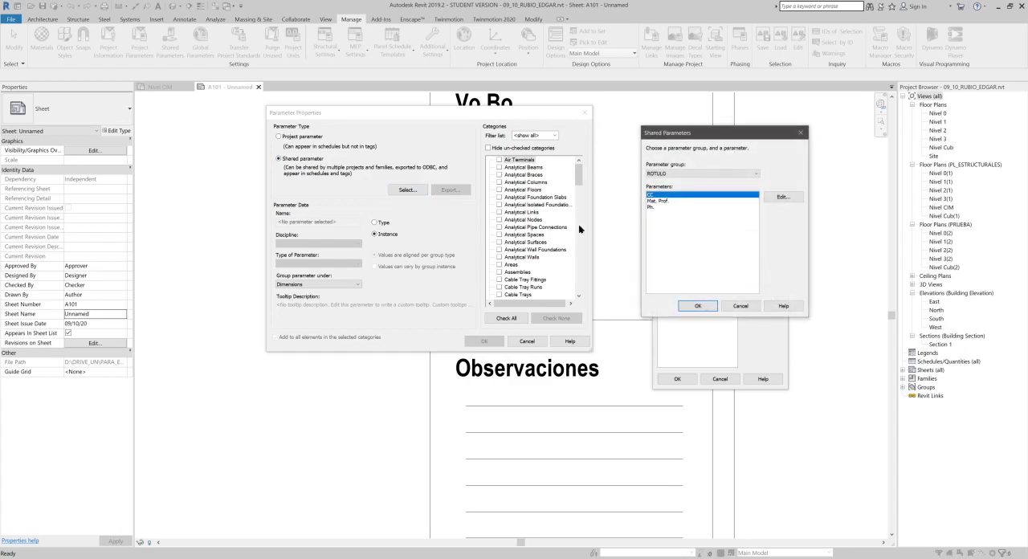
click(653, 207)
click(698, 305)
drag(579, 175, 597, 250)
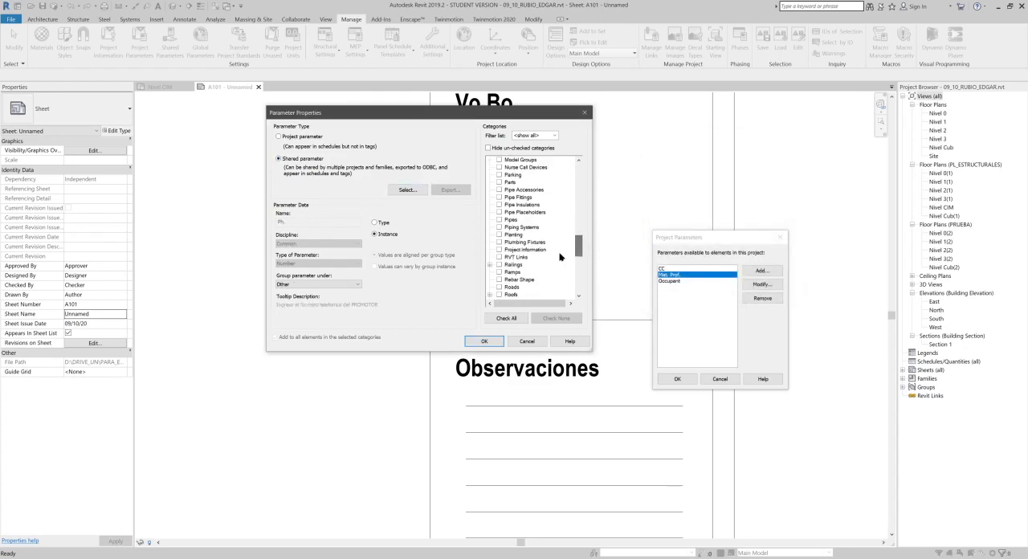
click(499, 250)
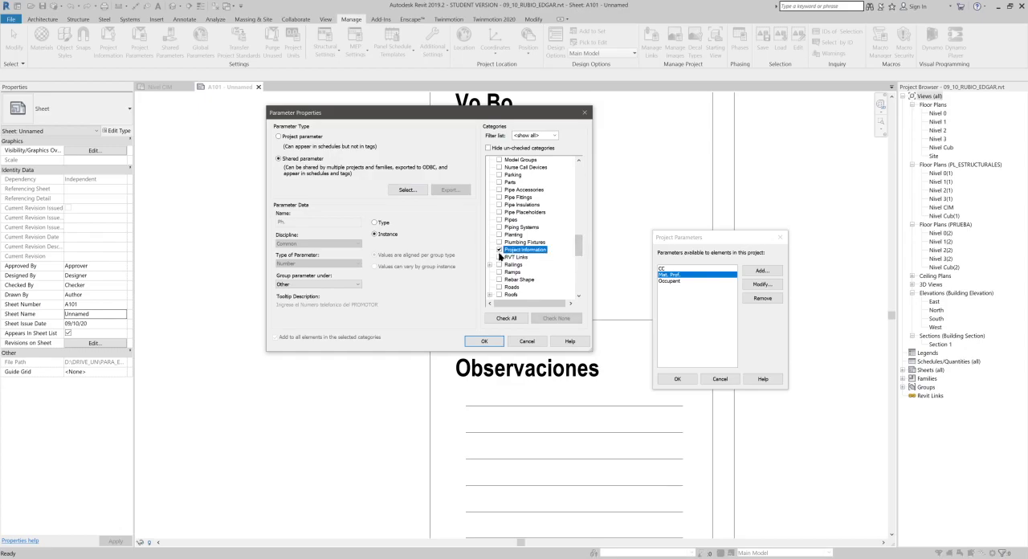
click(485, 341)
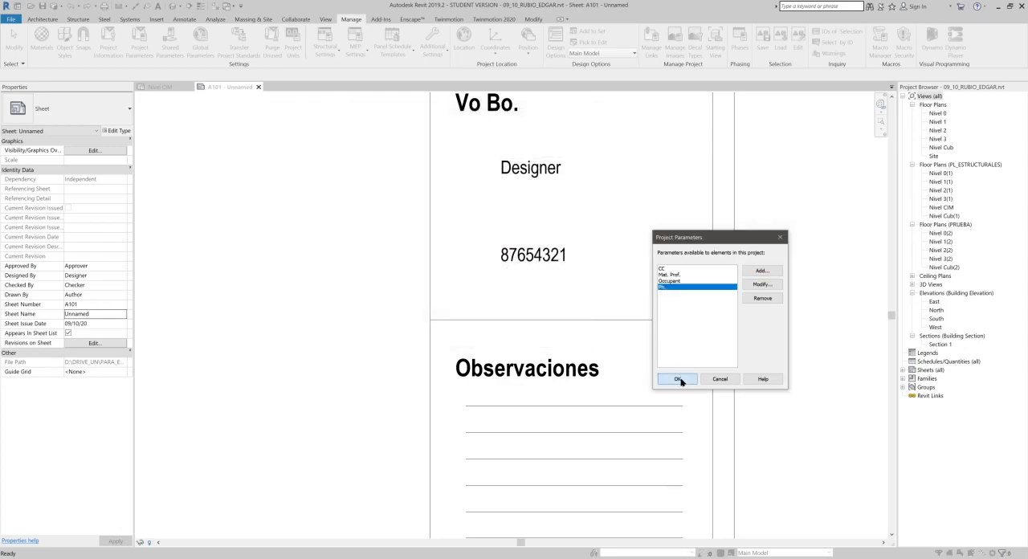
click(679, 379)
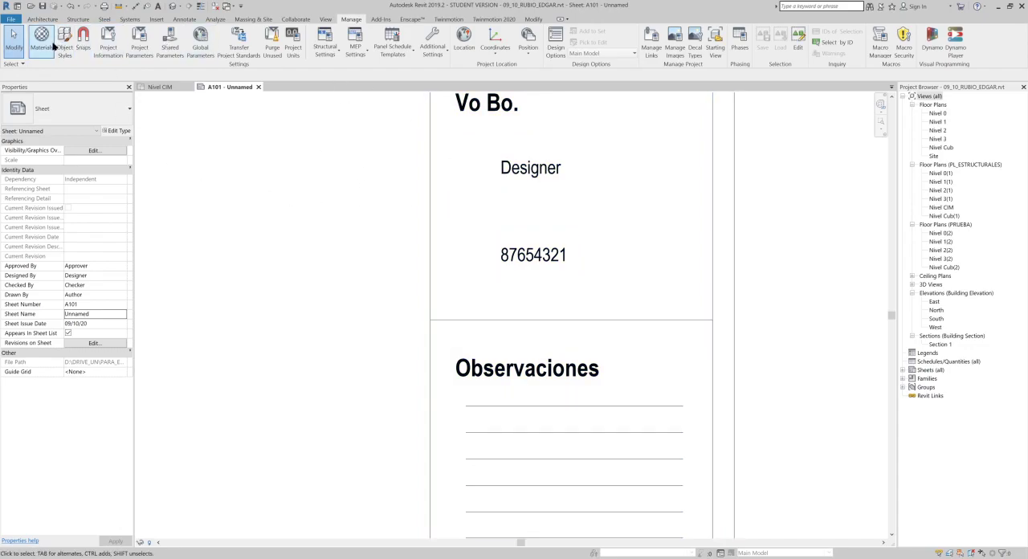
- Fill in the professional registration number for Mat. Prof. and the phone number for Ph. in the project information
click(109, 50)
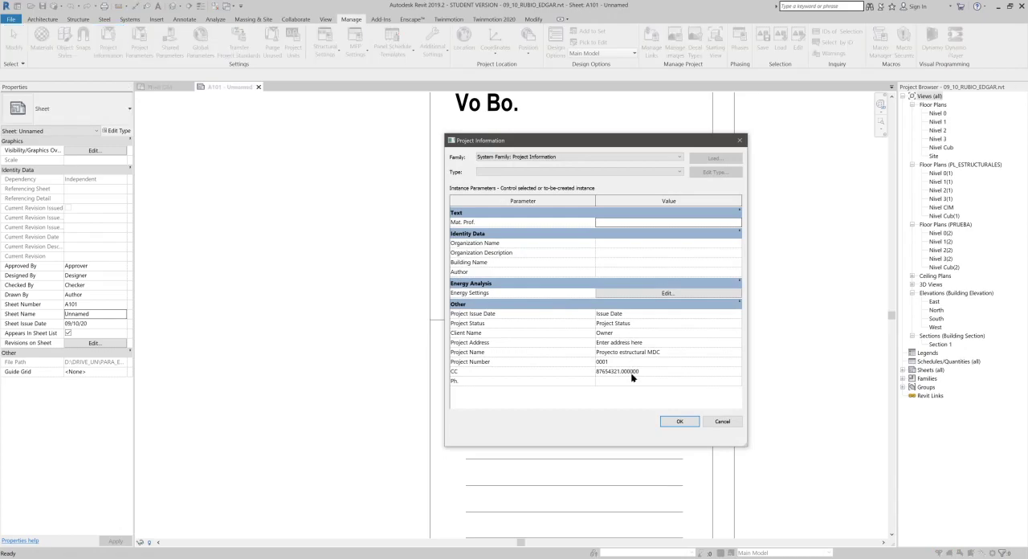
drag(572, 140, 231, 74)
click(335, 159)
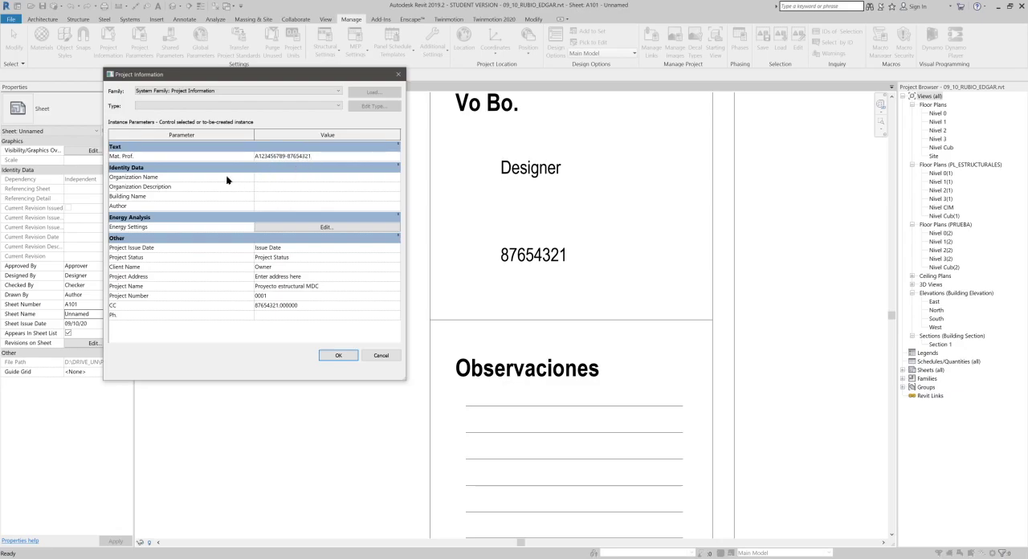
click(289, 316)
click(338, 356)
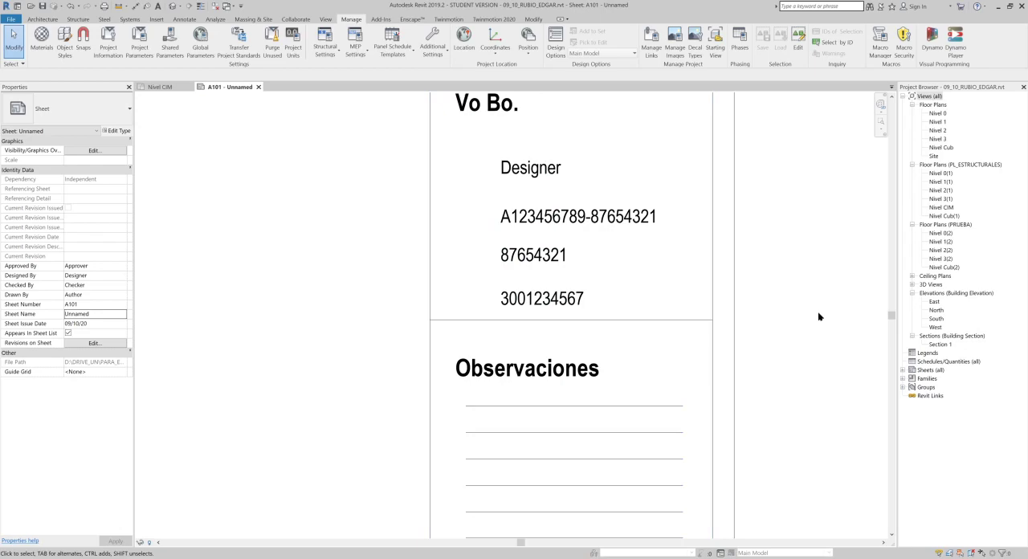
scroll(820, 316, down, 5)
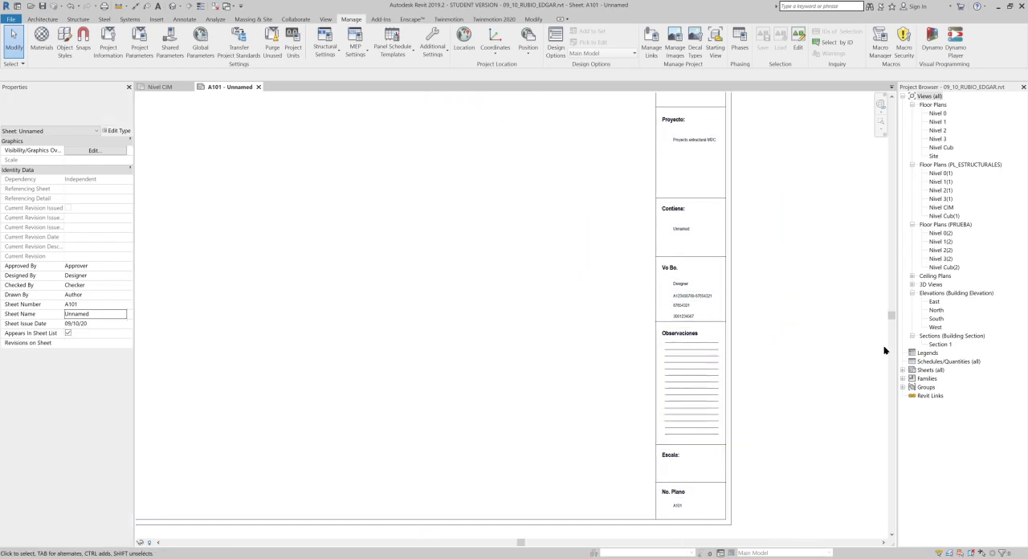
double_click(923, 370)
right_click(924, 370)
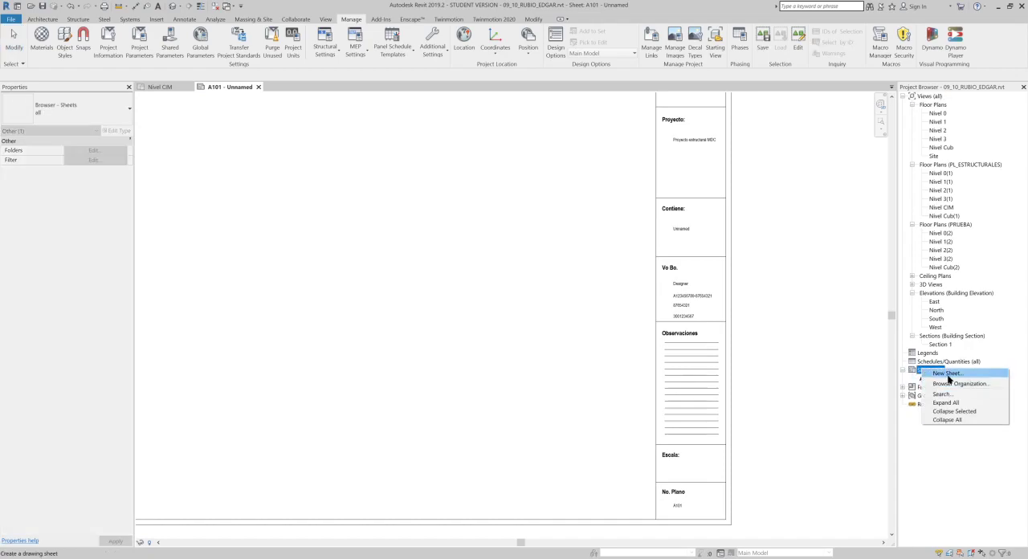
click(947, 375)
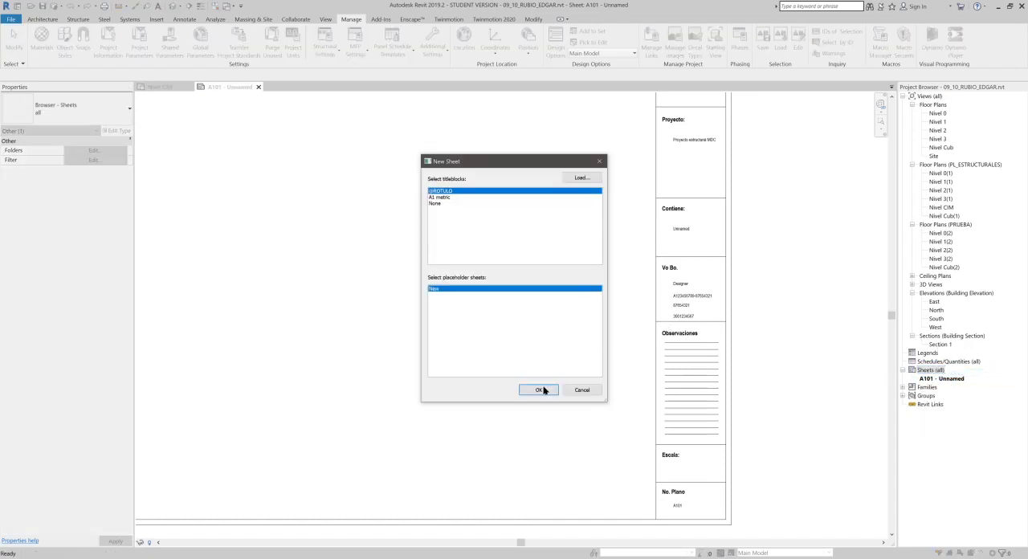
click(543, 390)
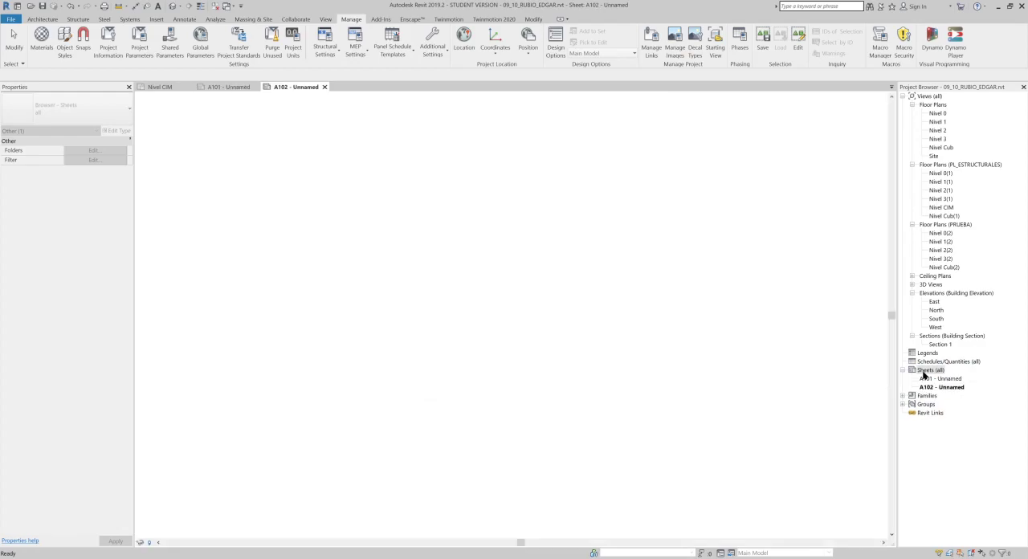
right_click(924, 370)
click(937, 379)
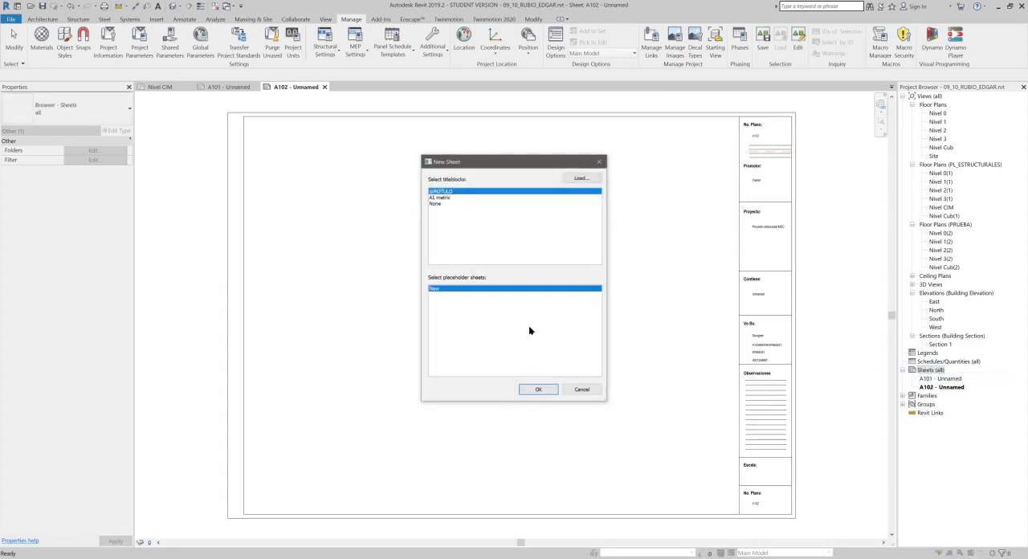
click(581, 389)
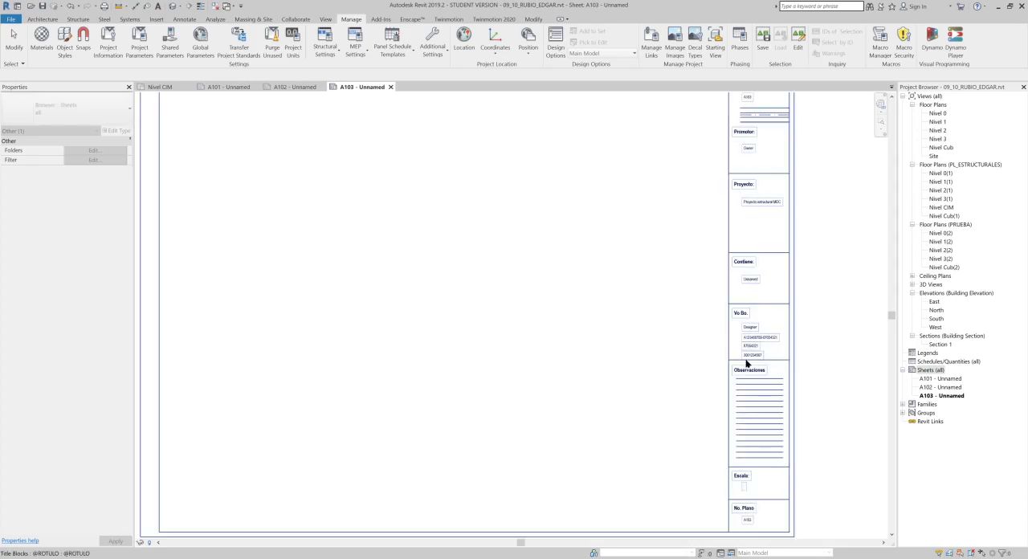
- Replace the phone number in the Vo Bo. cell of sheet A103's title block with a different one
scroll(746, 364, up, 8)
click(727, 286)
click(727, 287)
drag(695, 274, 748, 281)
key(BackSpace)
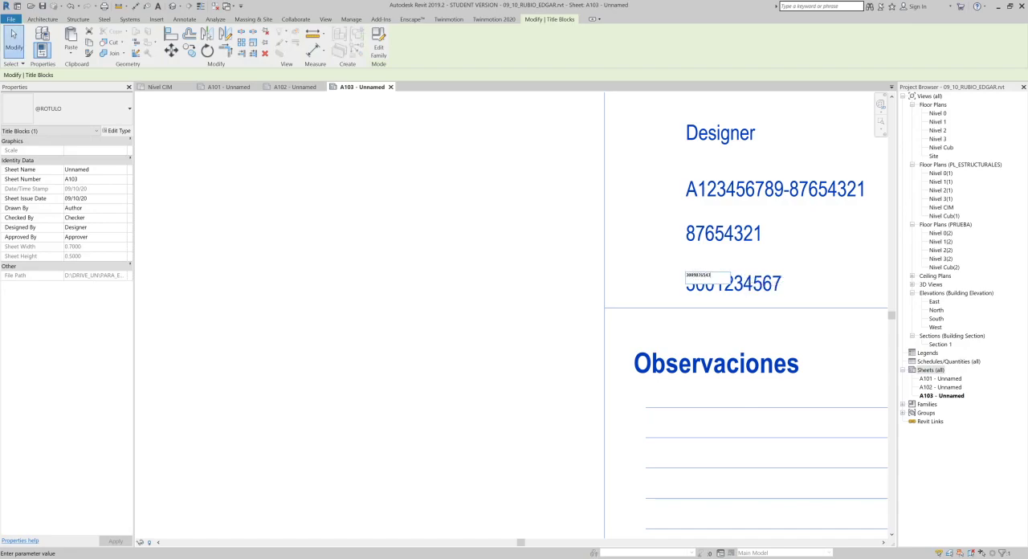
text(98765432)
key(Return)
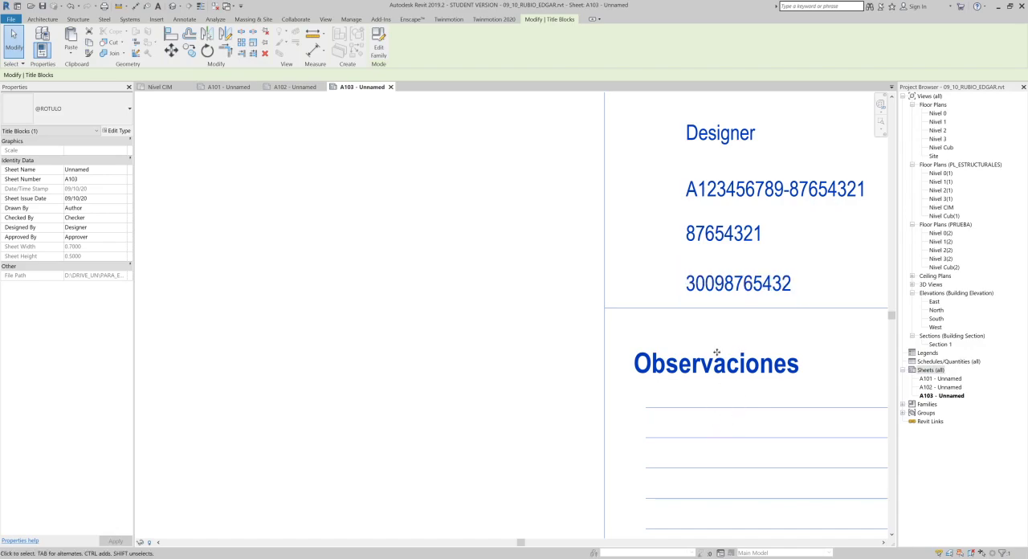
- Open sheet A102 and examine whether its title block carries the changed phone number in the Vo Bo. cell
double_click(938, 387)
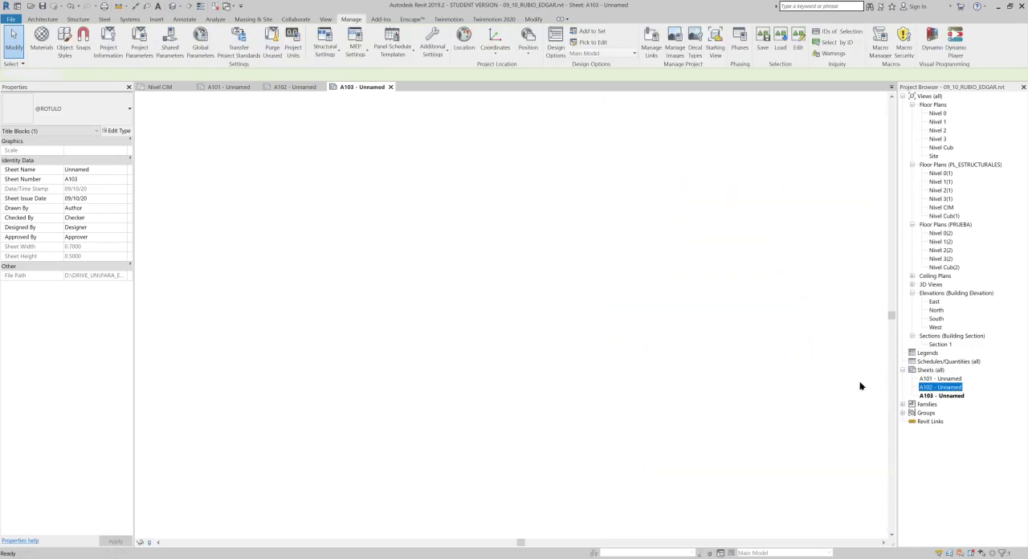
scroll(773, 364, up, 3)
scroll(736, 358, up, 2)
scroll(670, 418, down, 4)
click(625, 285)
scroll(625, 285, down, 3)
scroll(536, 230, down, 1)
middle_drag(535, 231, 604, 281)
middle_drag(493, 204, 494, 207)
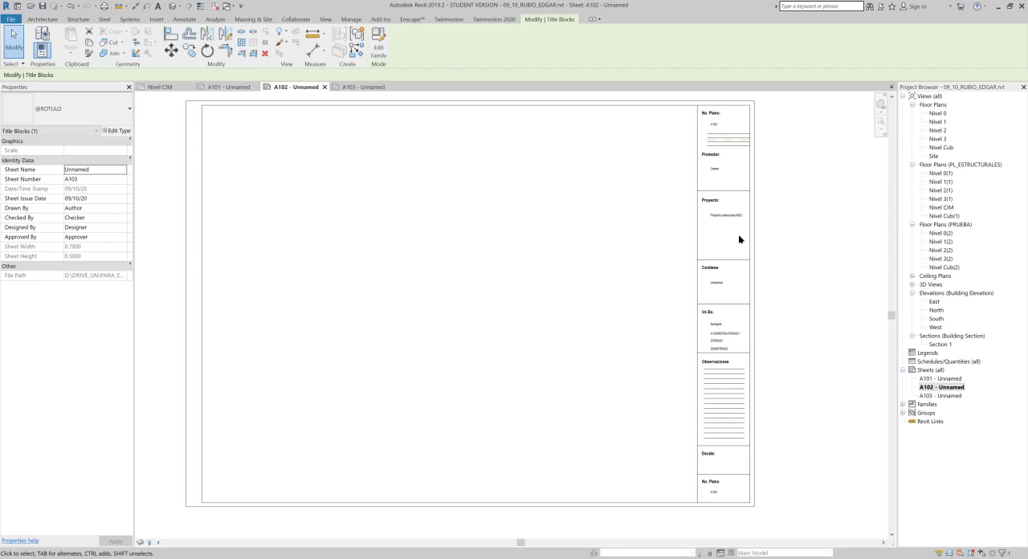
scroll(590, 348, down, 1)
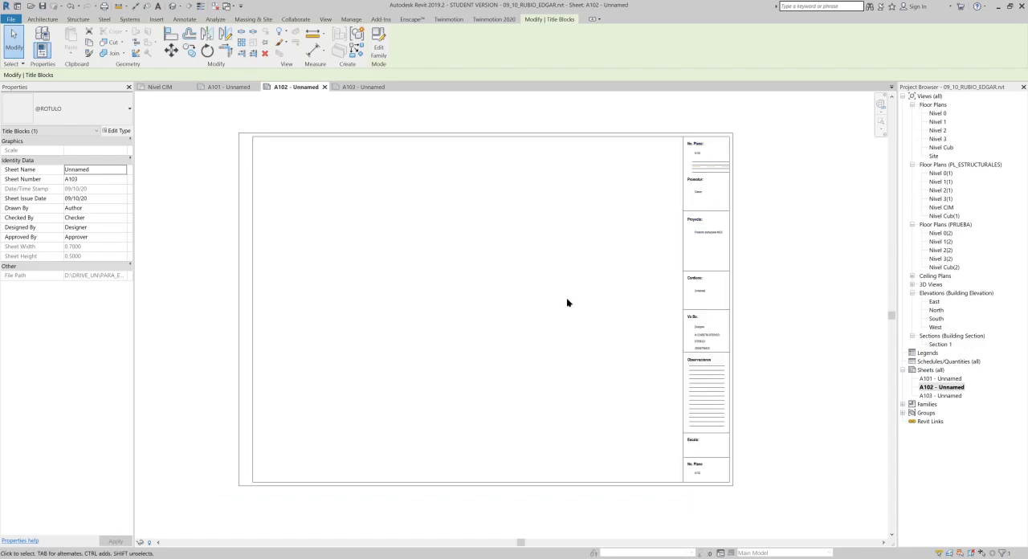
scroll(632, 291, up, 2)
scroll(550, 277, down, 1)
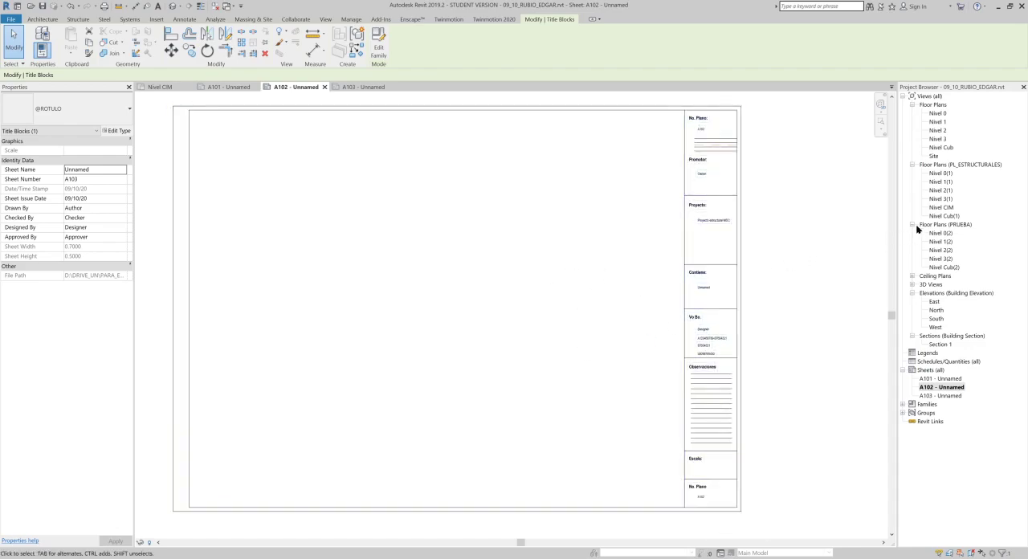
click(951, 379)
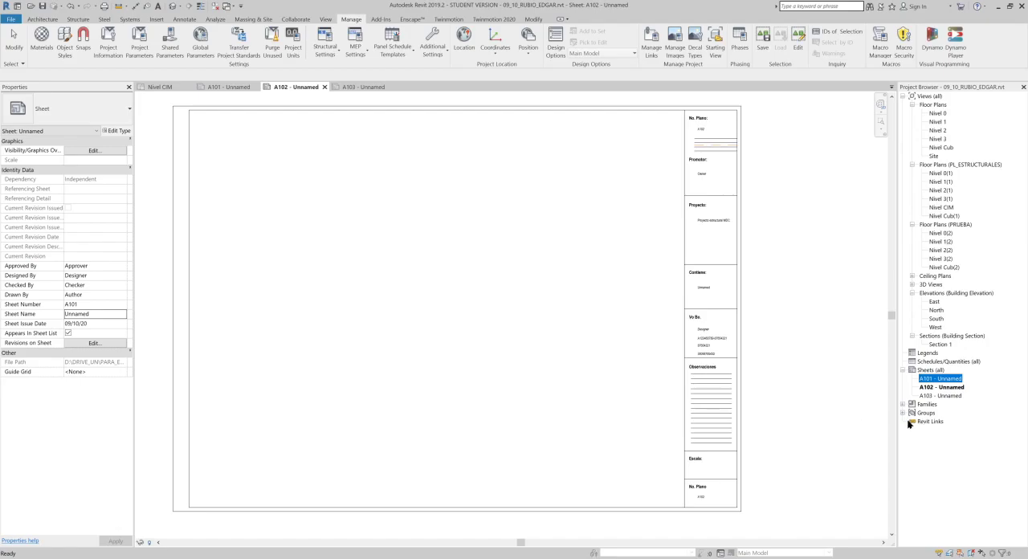
key(F1)
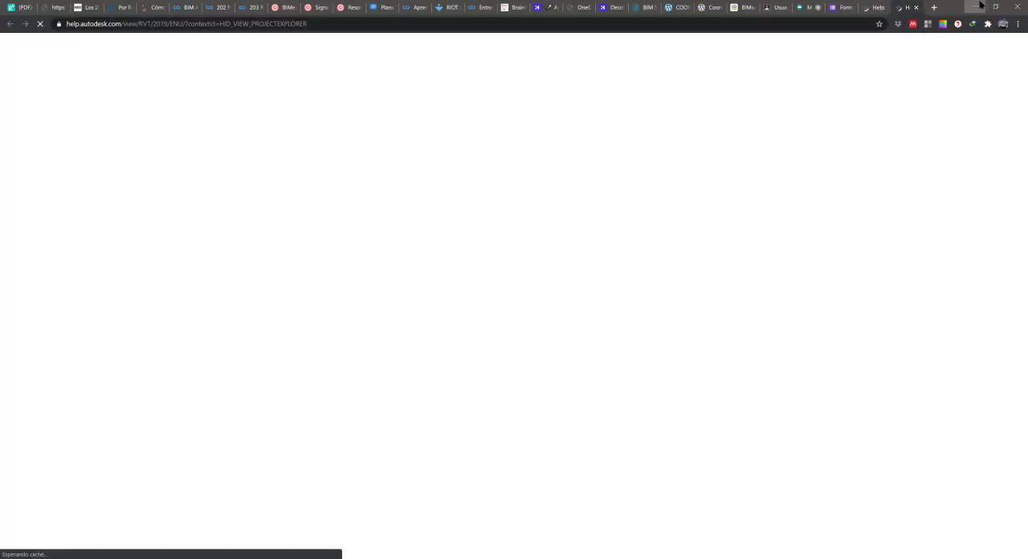
click(974, 6)
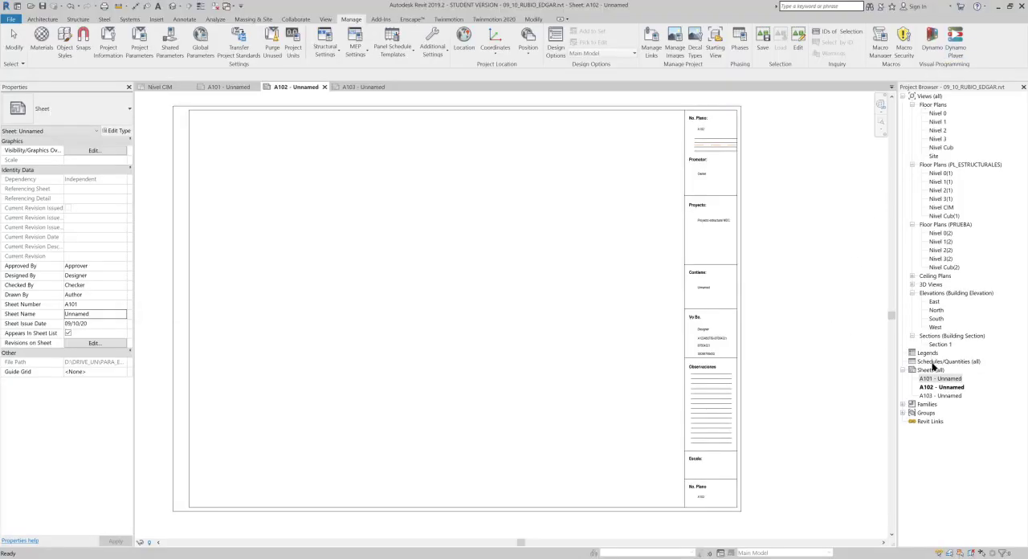
- Rename sheet A101 as CIM, keeping its sheet number
click(950, 380)
key(F2)
drag(500, 286, 424, 286)
text(CIM)
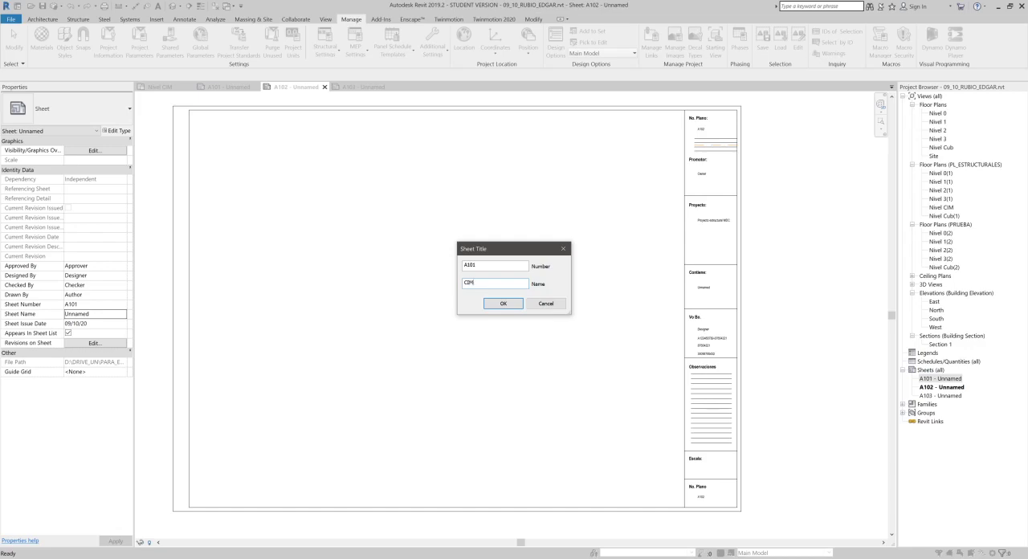
key(Return)
- Rename sheet A102 as TIPO, keeping its sheet number
click(956, 391)
key(F2)
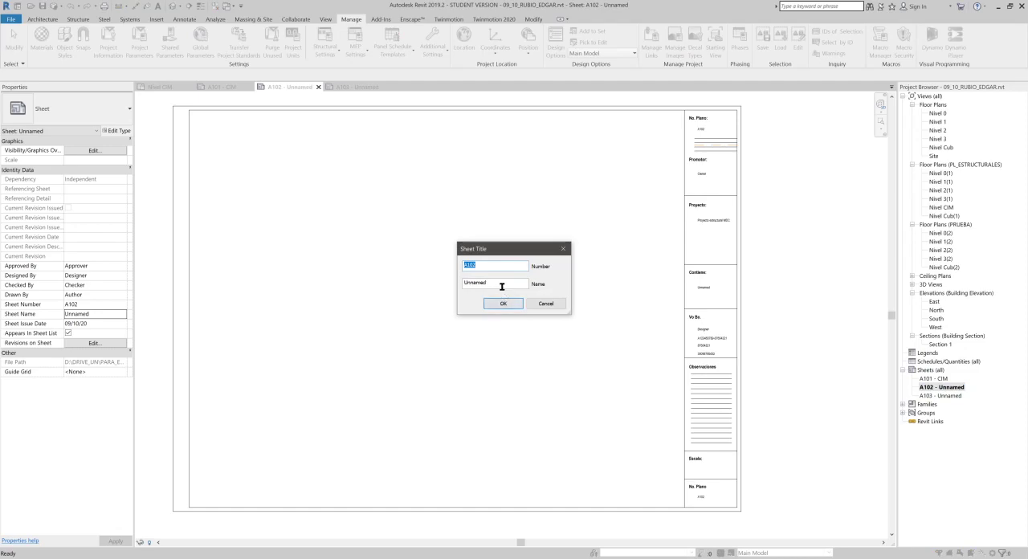
key(Tab)
text(T)
key(Return)
- Rename sheet A103 as CUBIERTA, keeping its sheet number
click(944, 396)
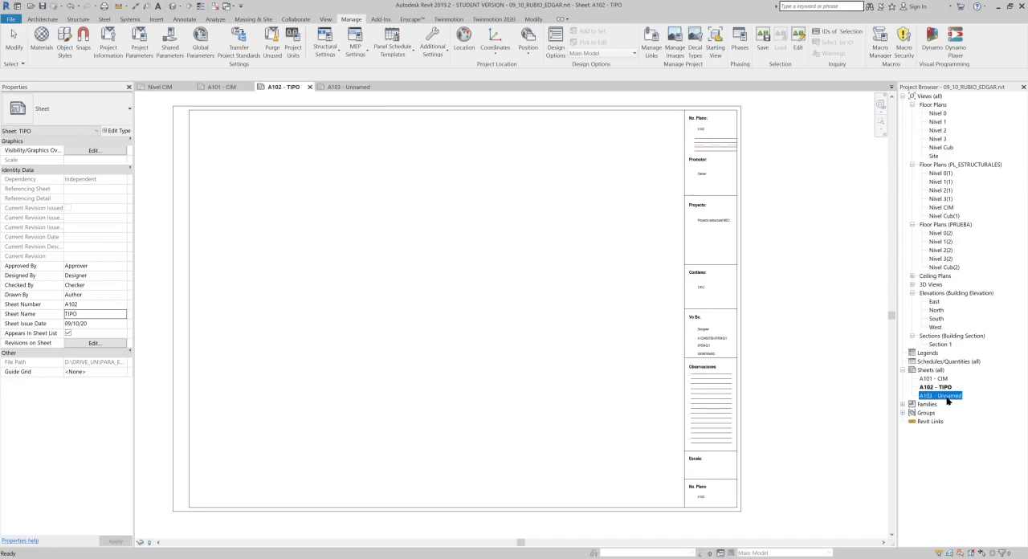
click(946, 398)
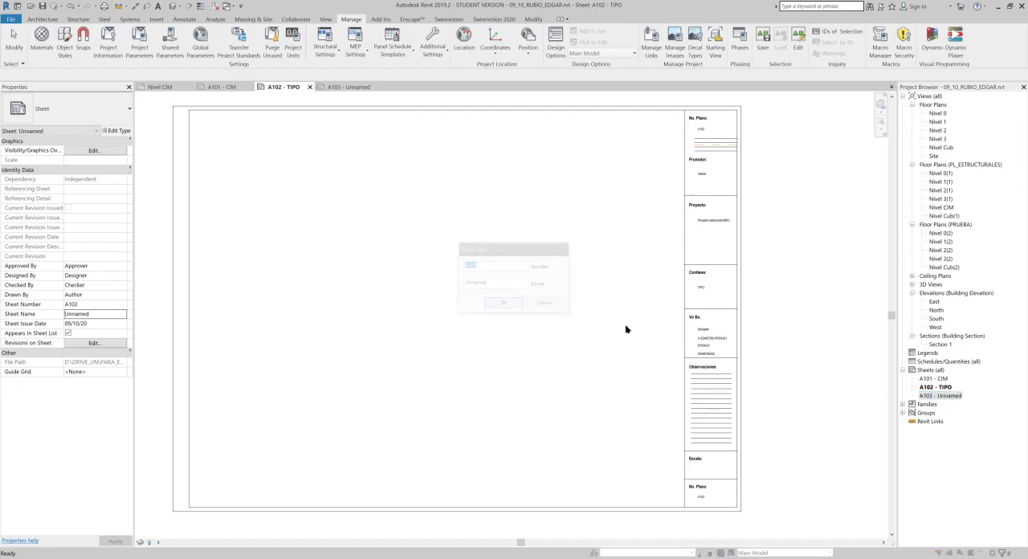
drag(497, 286, 397, 281)
text(CUBIERTA)
key(Return)
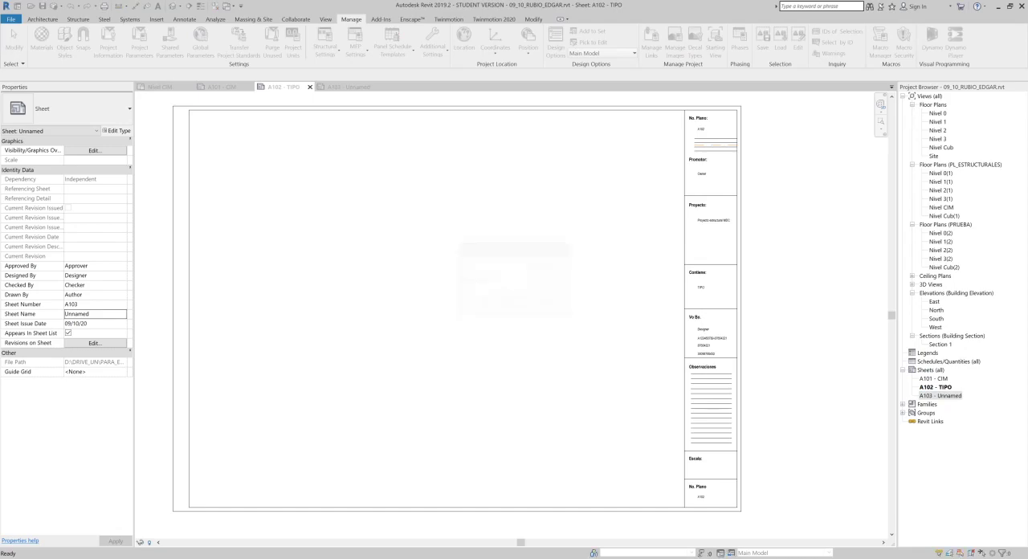
- Examine the title block of sheet A102 from No. Plano and Promotor down to Escala, checking each filled-in label
scroll(738, 318, up, 4)
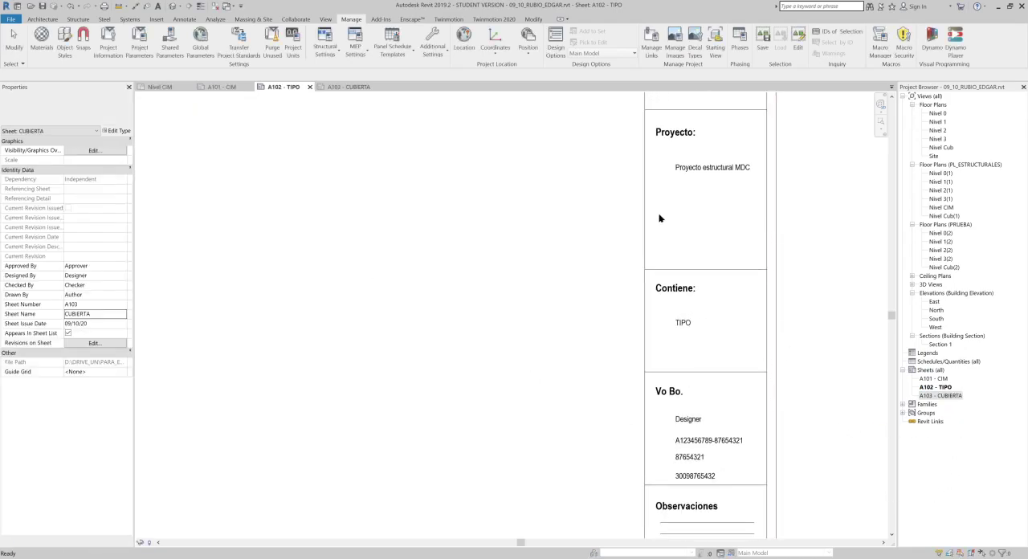
scroll(659, 354, down, 3)
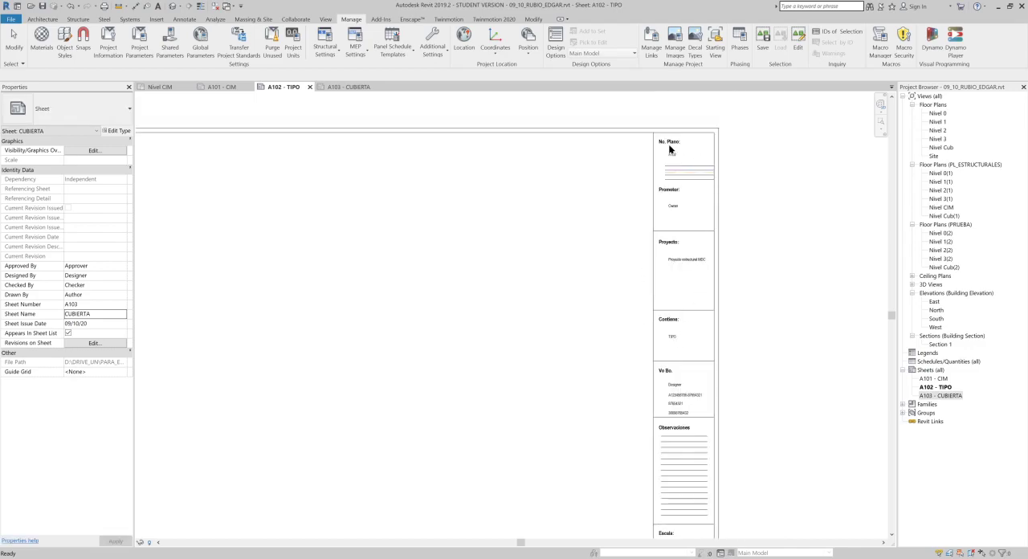
scroll(670, 149, up, 2)
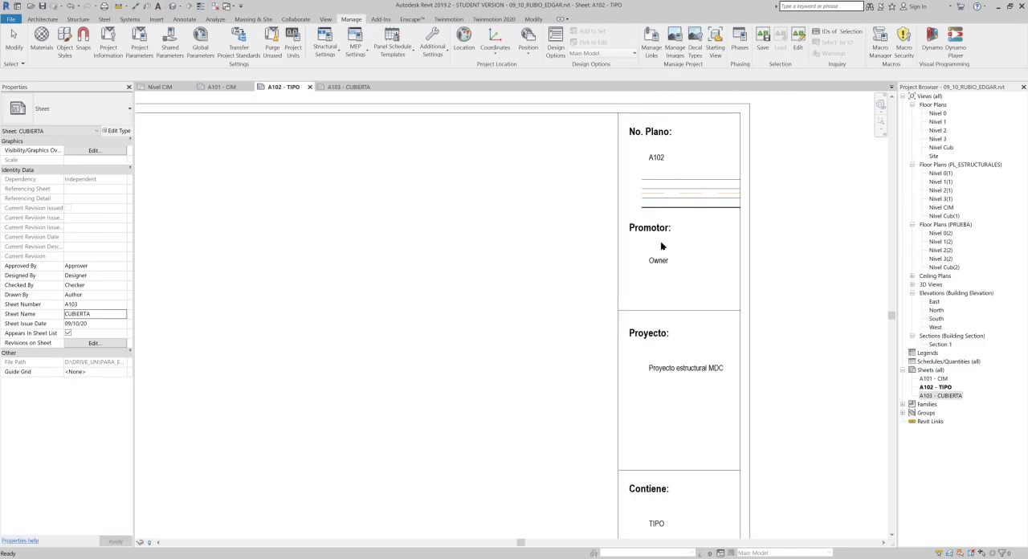
click(684, 252)
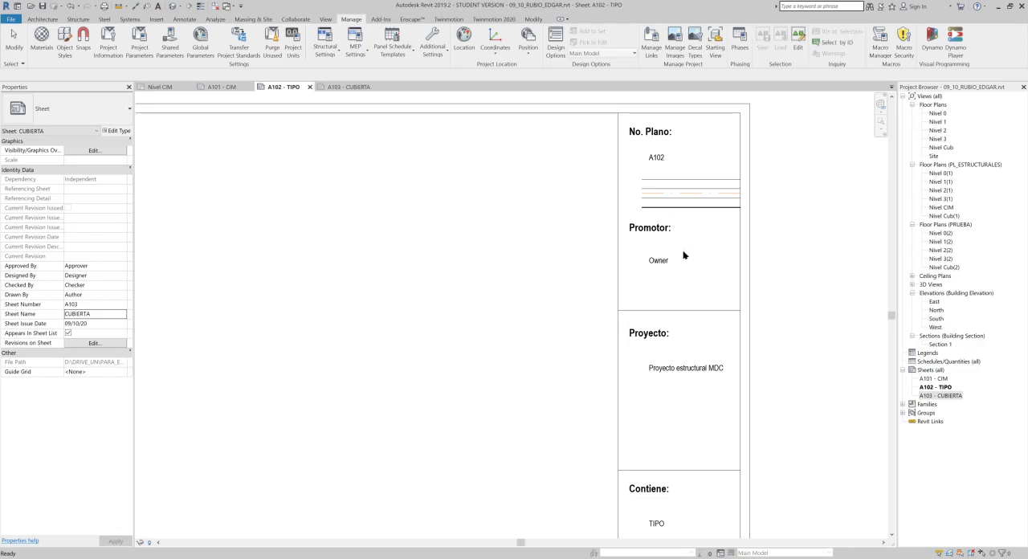
scroll(684, 252, down, 1)
middle_drag(707, 359, 720, 276)
scroll(714, 278, up, 2)
middle_drag(710, 421, 723, 202)
scroll(712, 199, down, 1)
middle_drag(728, 293, 718, 190)
scroll(704, 359, down, 3)
middle_drag(724, 354, 731, 317)
middle_drag(719, 402, 759, 365)
scroll(731, 432, down, 2)
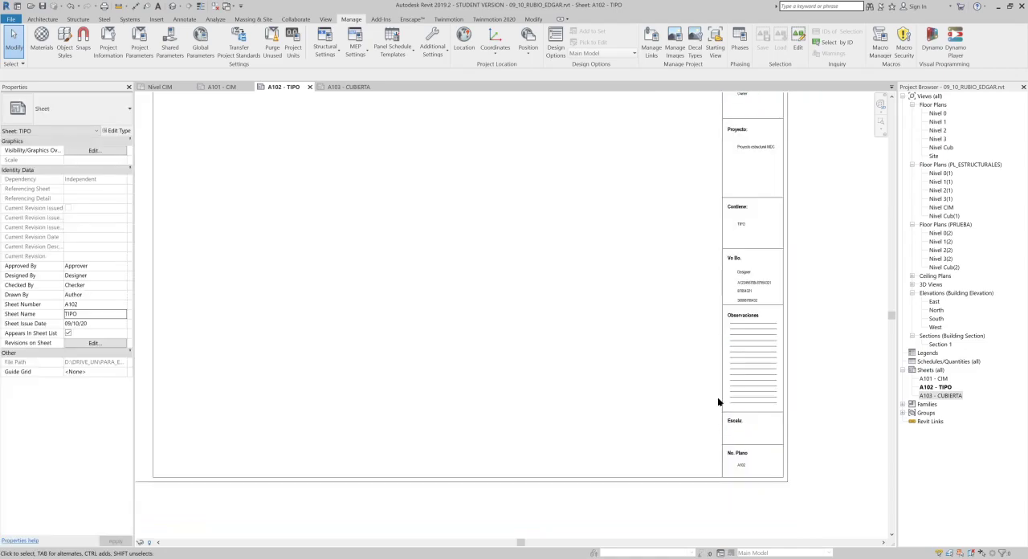
scroll(619, 282, down, 1)
middle_drag(615, 300, 643, 375)
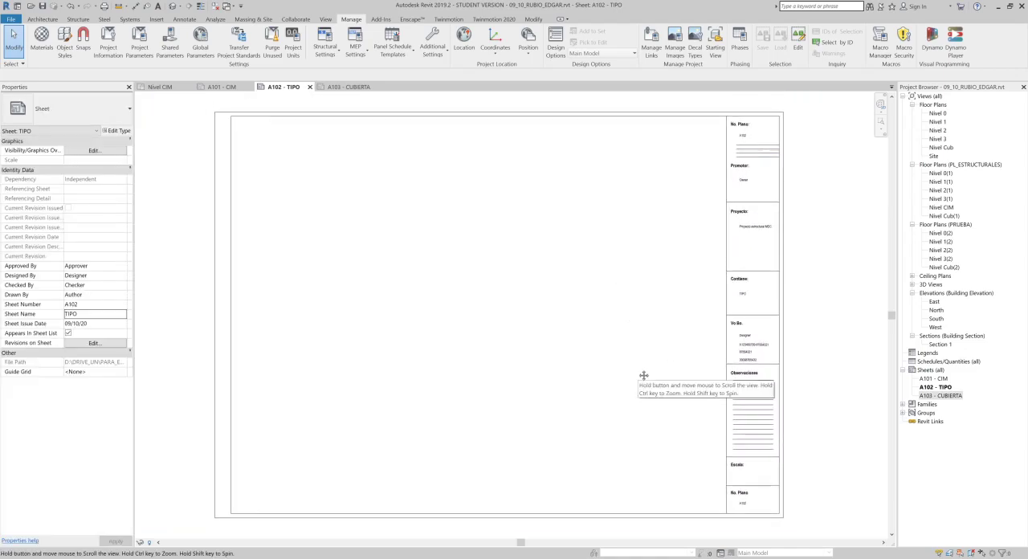
- Place the structural floor plan Nivel 2(1) on sheet A102 - TIPO and shift its viewport within the drawing frame
double_click(944, 192)
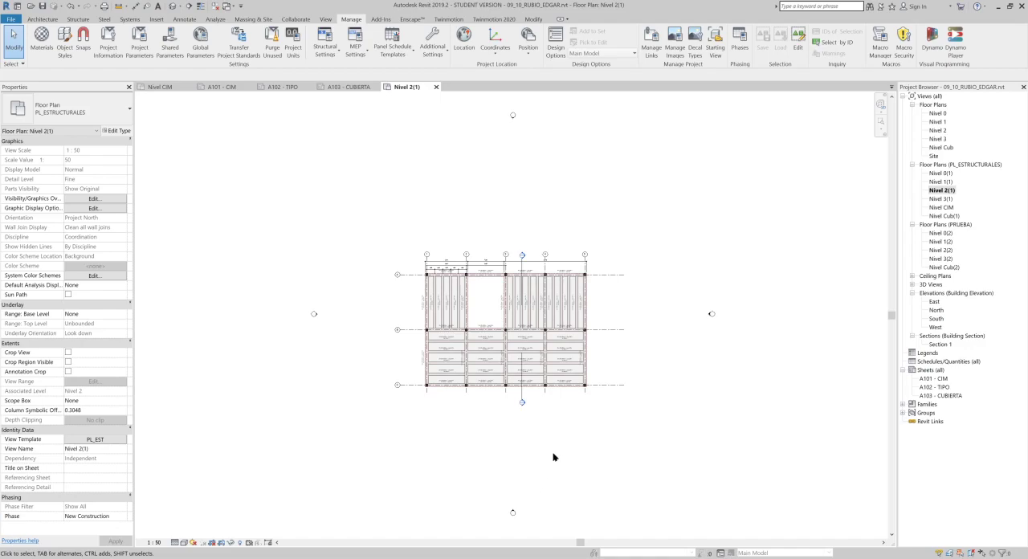
double_click(941, 387)
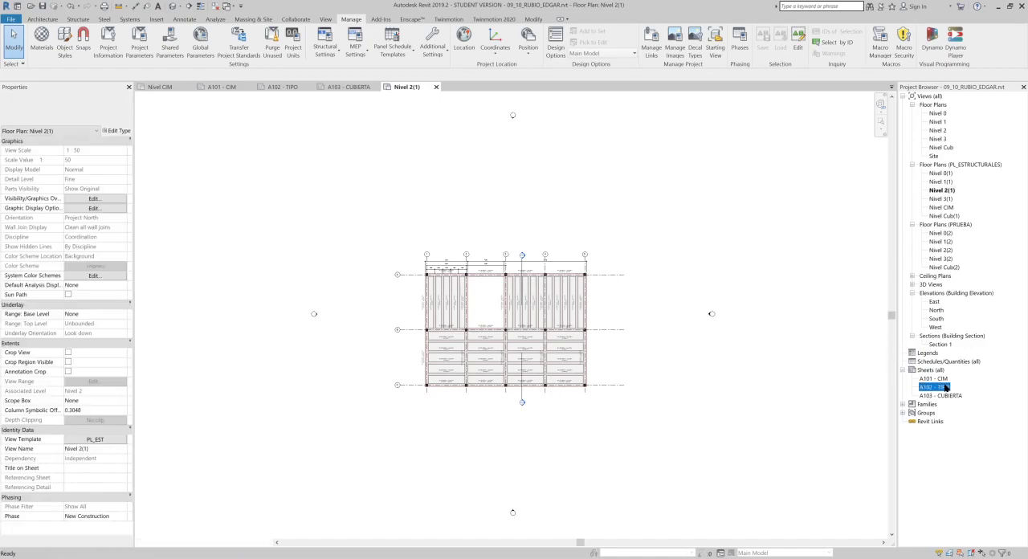
click(943, 191)
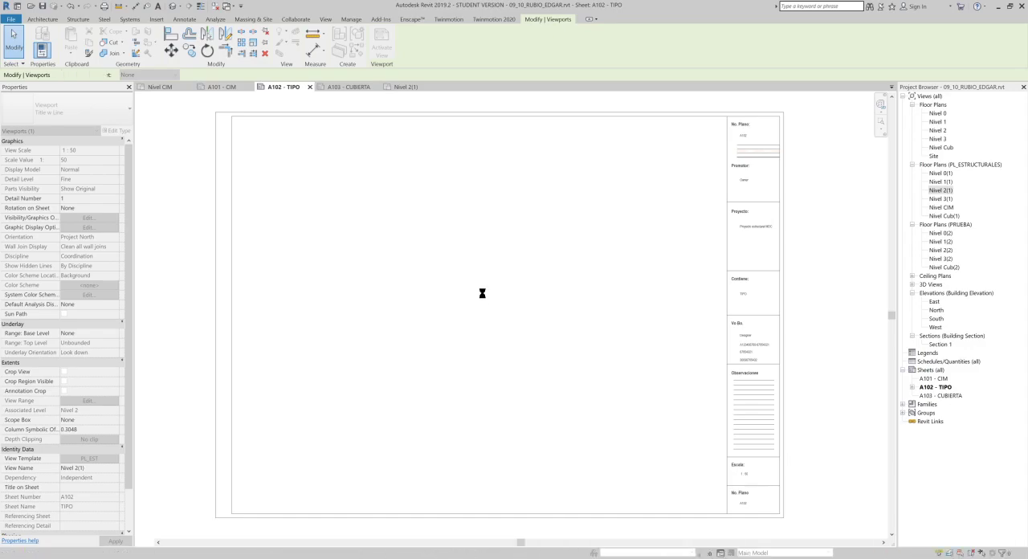
scroll(483, 295, down, 3)
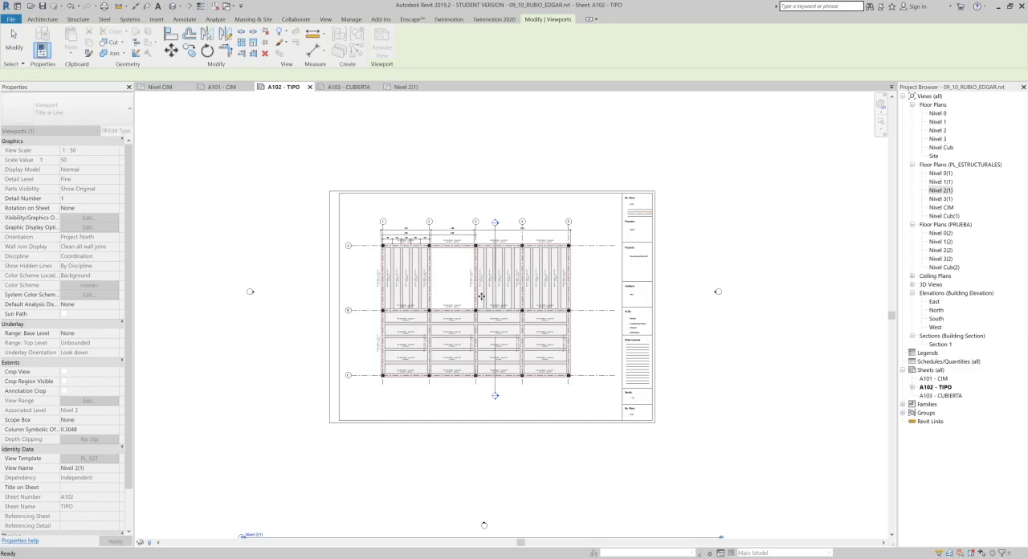
scroll(481, 300, up, 1)
click(489, 278)
drag(489, 278, 515, 257)
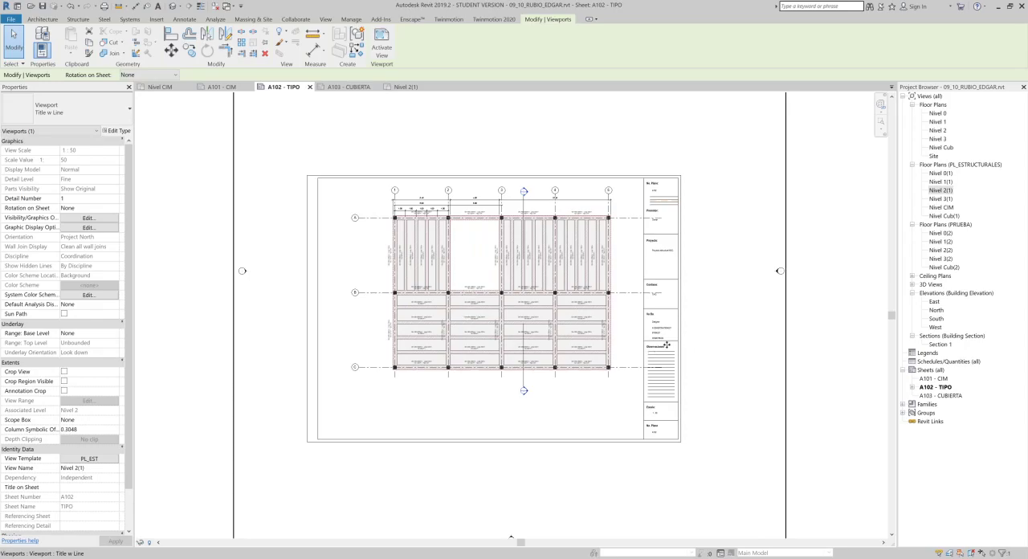
- Nudge the Nivel 2(1) viewport left and down to centre the plan within the drawing frame of sheet A102
key(Left)
key(Left)
key(Left)
key(Left)
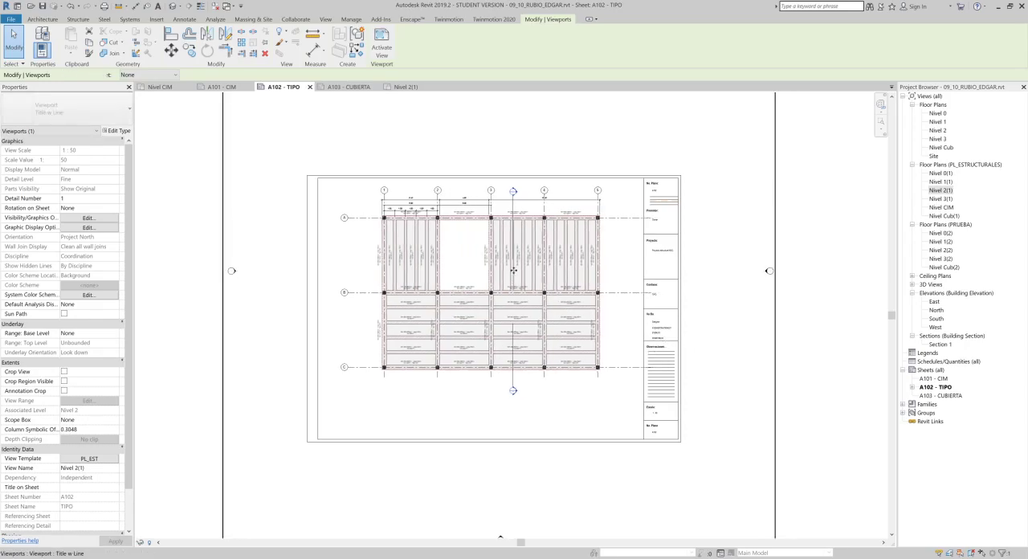
key(Left)
key(Left)
key(Down)
key(Down)
key(Down)
key(Down)
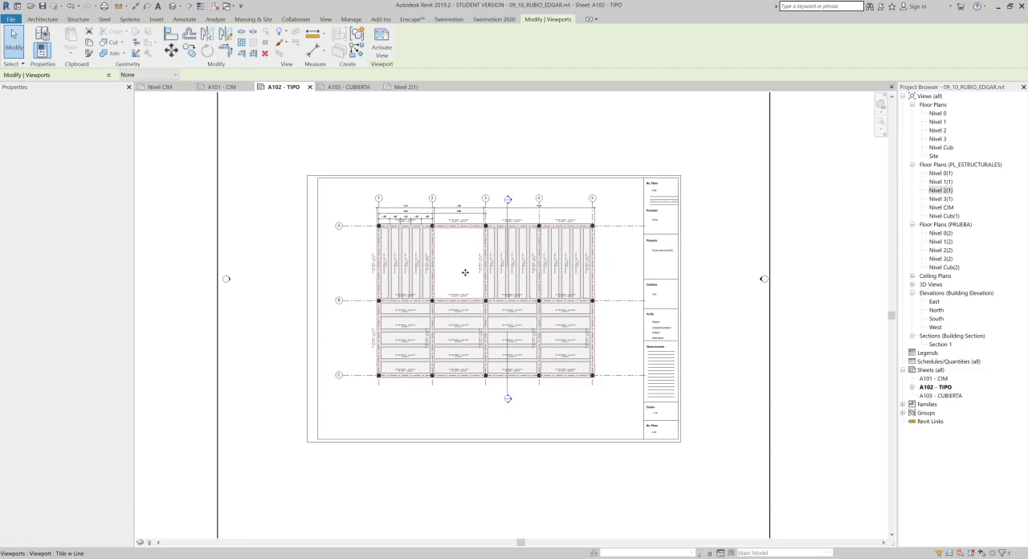
key(Left)
key(Left)
key(Left)
key(Down)
key(Down)
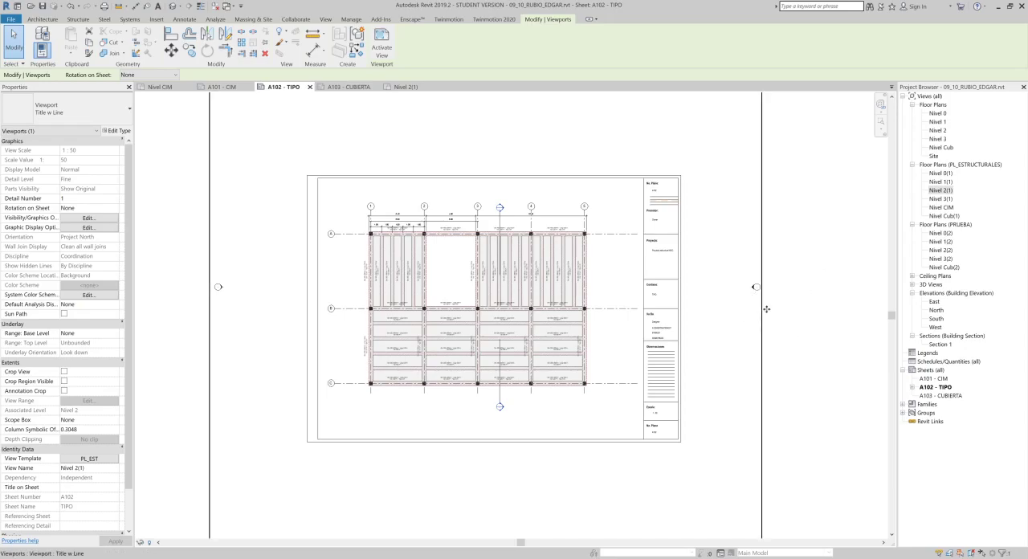
- Examine how far the Nivel 2(1) viewport boundary, elevation markers and view title extend beyond the sheet frame
scroll(746, 312, down, 1)
middle_drag(736, 312, 713, 421)
middle_drag(574, 445, 597, 188)
middle_drag(570, 263, 593, 331)
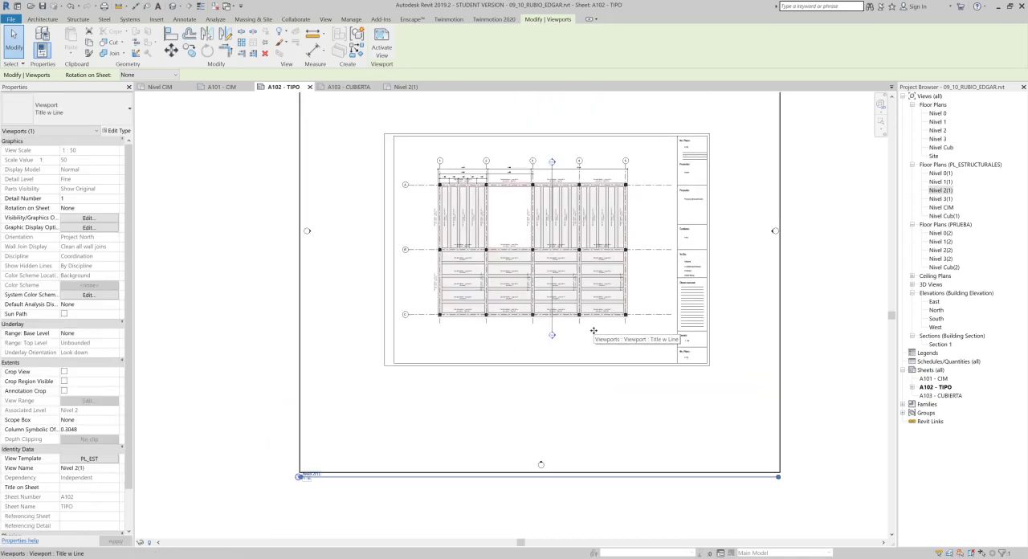
scroll(736, 273, up, 2)
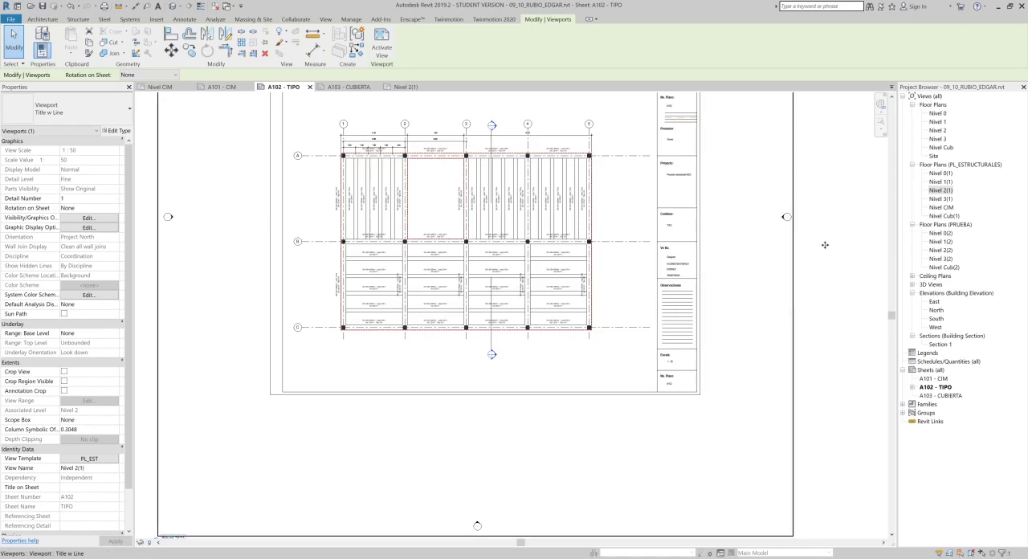
middle_drag(827, 213, 835, 217)
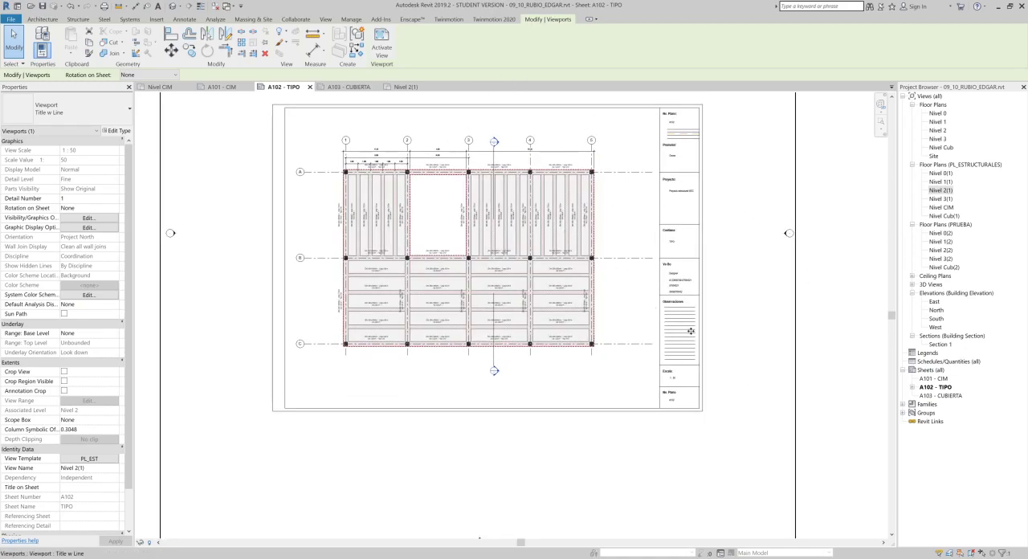
scroll(796, 298, down, 1)
key(Escape)
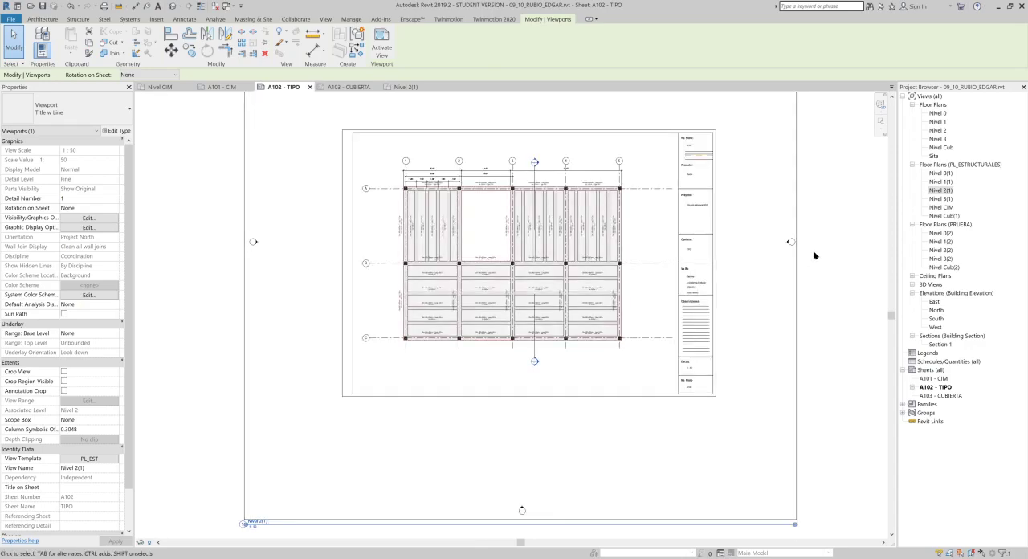
- Activate the Nivel 2(1) viewport on sheet A102, enable its view crop and show the crop region
click(946, 190)
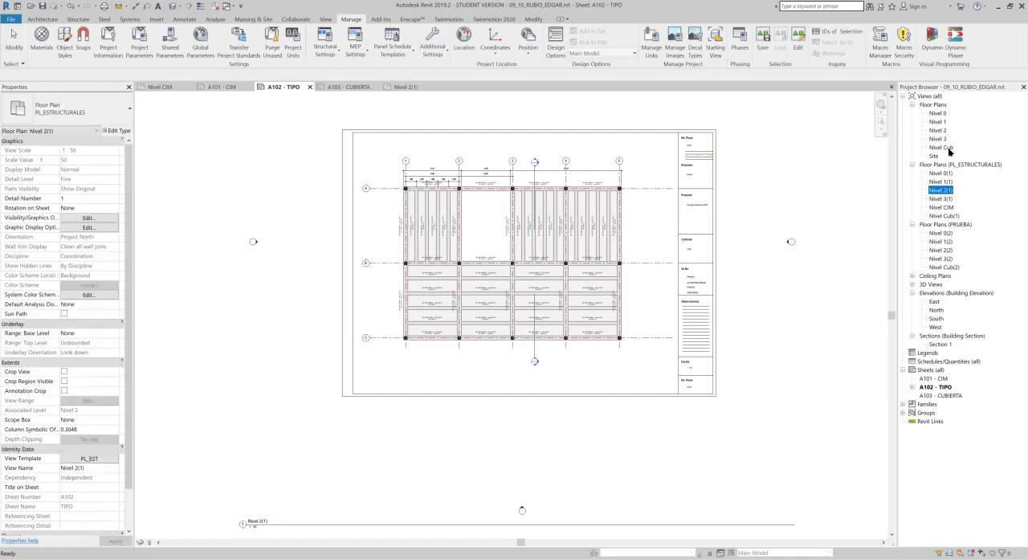
click(570, 241)
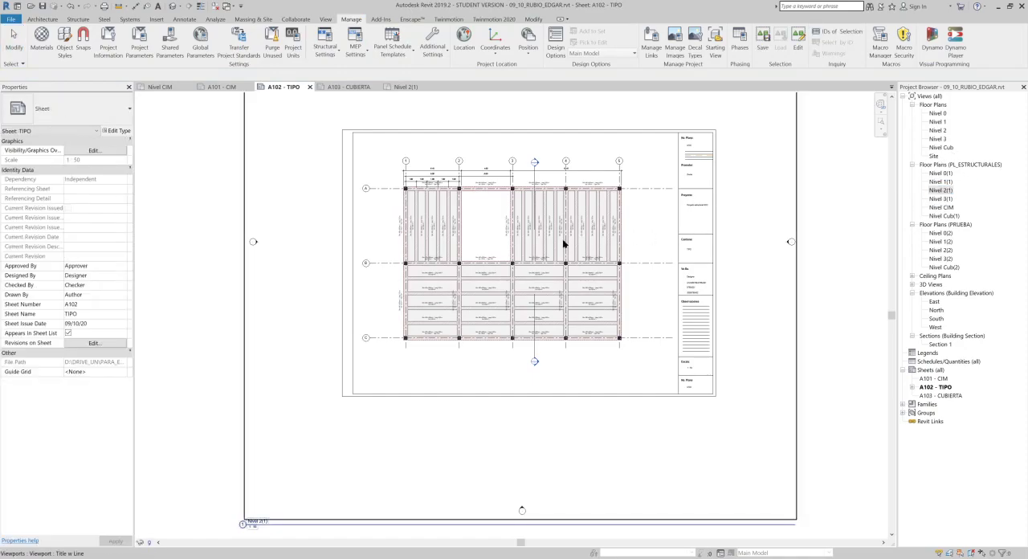
double_click(641, 238)
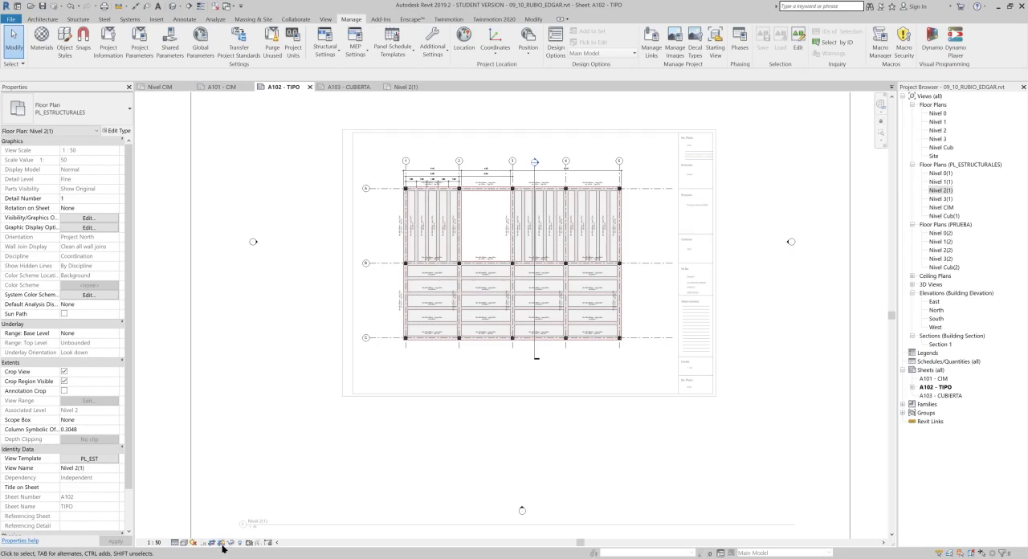
scroll(425, 417, down, 5)
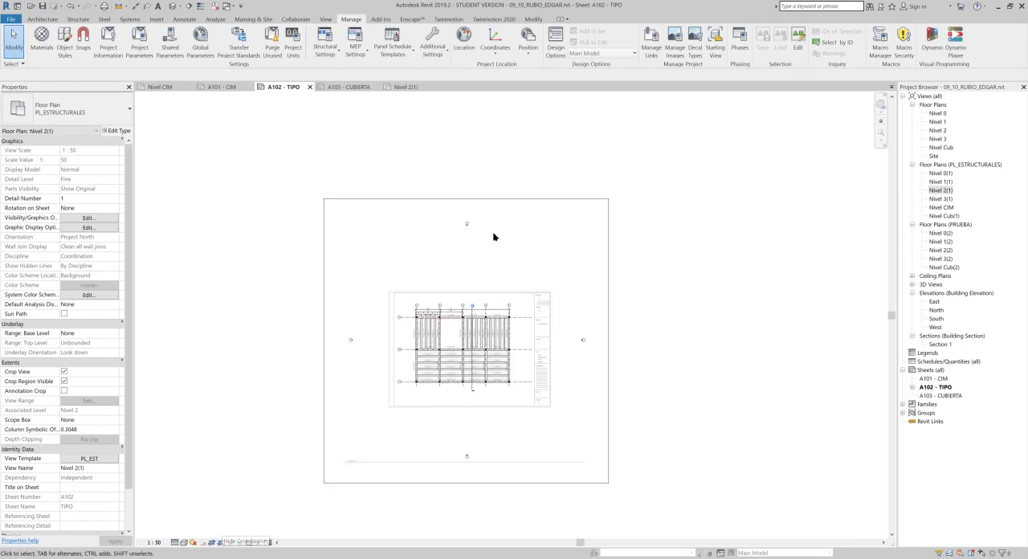
- Pull all four edges of the crop region in tightly around the structural plan, leaving the elevation markers outside
click(492, 208)
drag(466, 198, 474, 301)
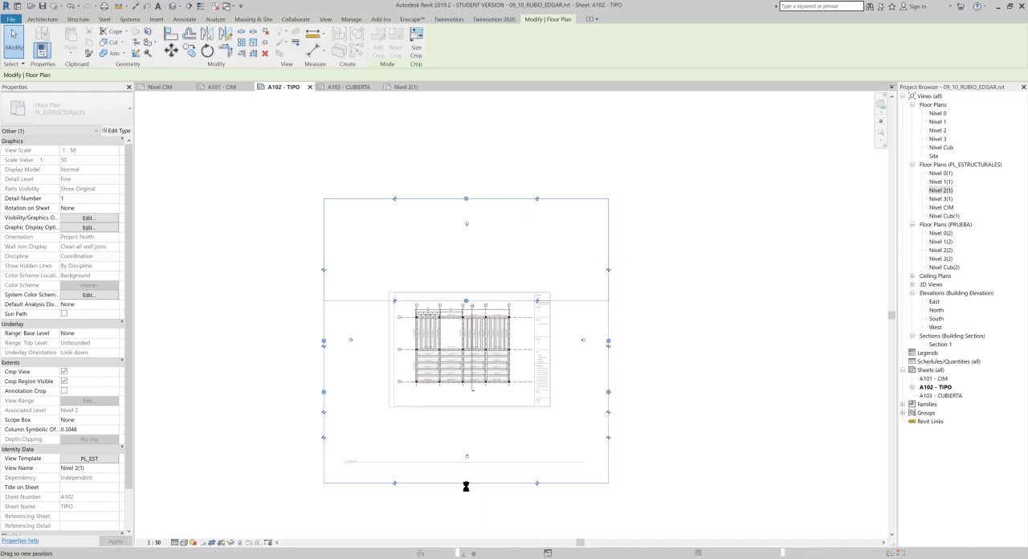
drag(466, 484, 480, 398)
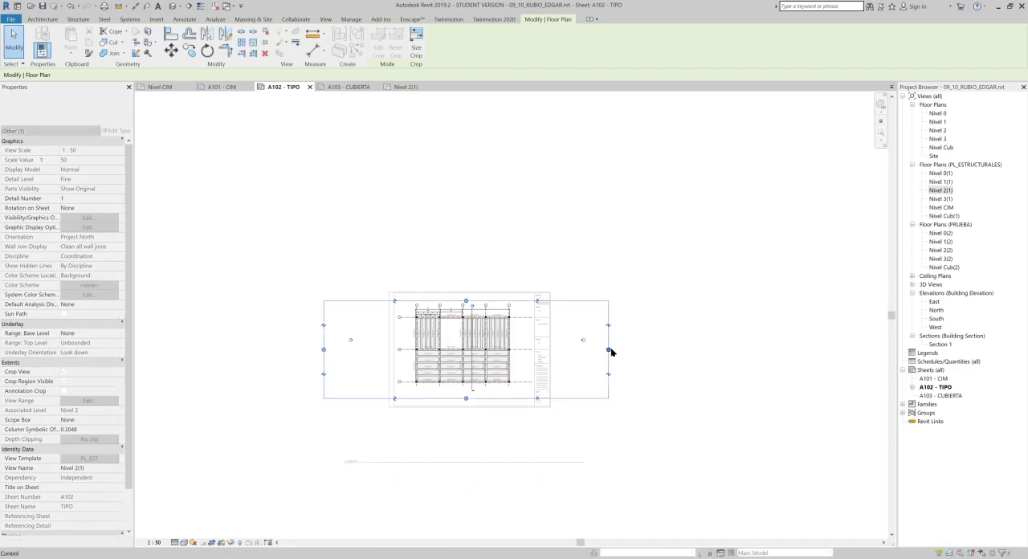
drag(608, 352, 521, 353)
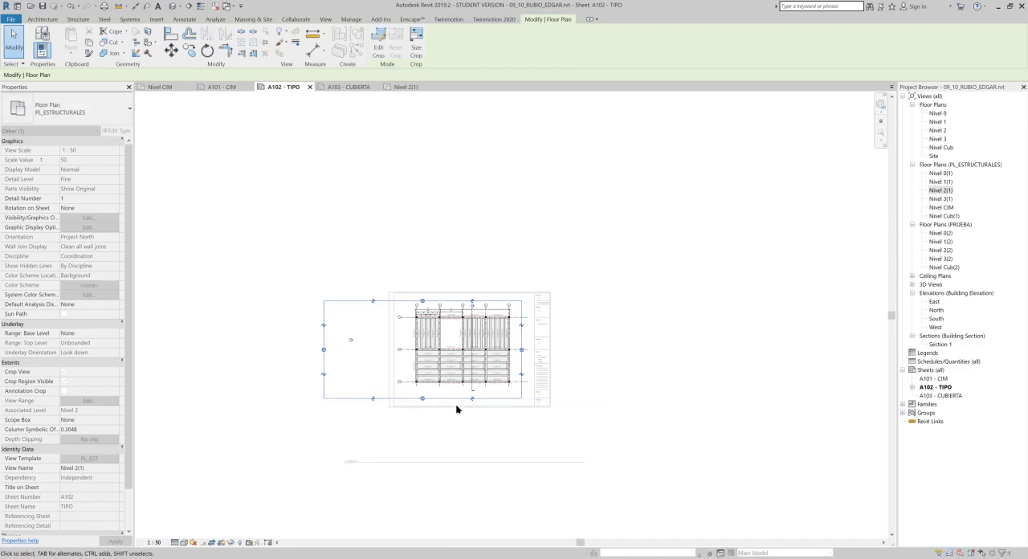
scroll(457, 409, up, 2)
drag(225, 308, 367, 326)
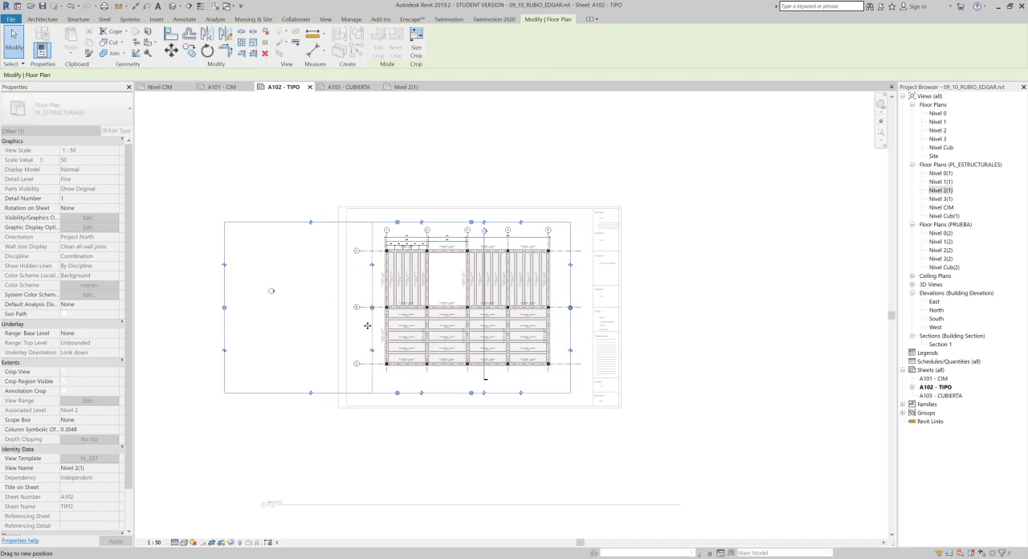
click(252, 487)
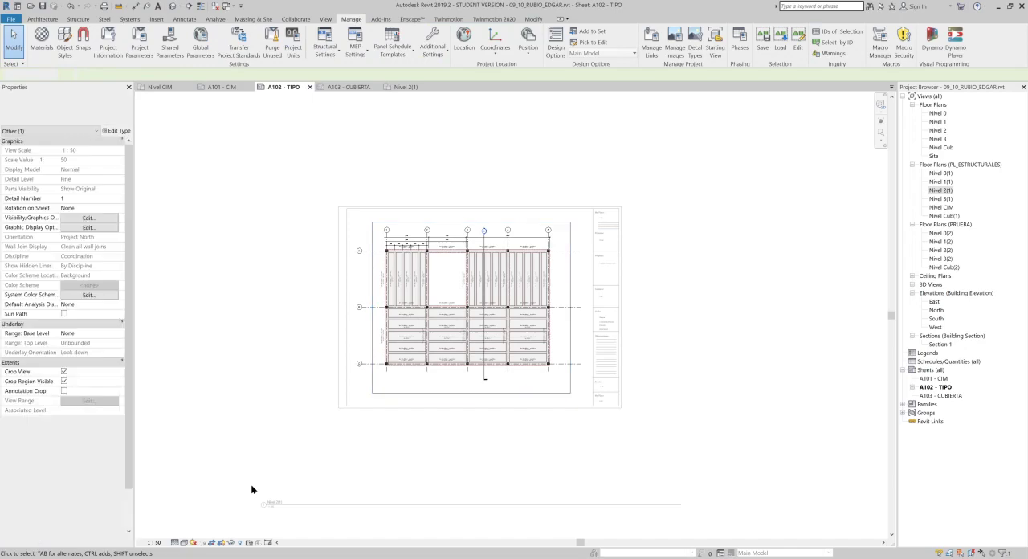
- Hide the crop region of Nivel 2(1) and deactivate the view to return to the sheet
click(222, 544)
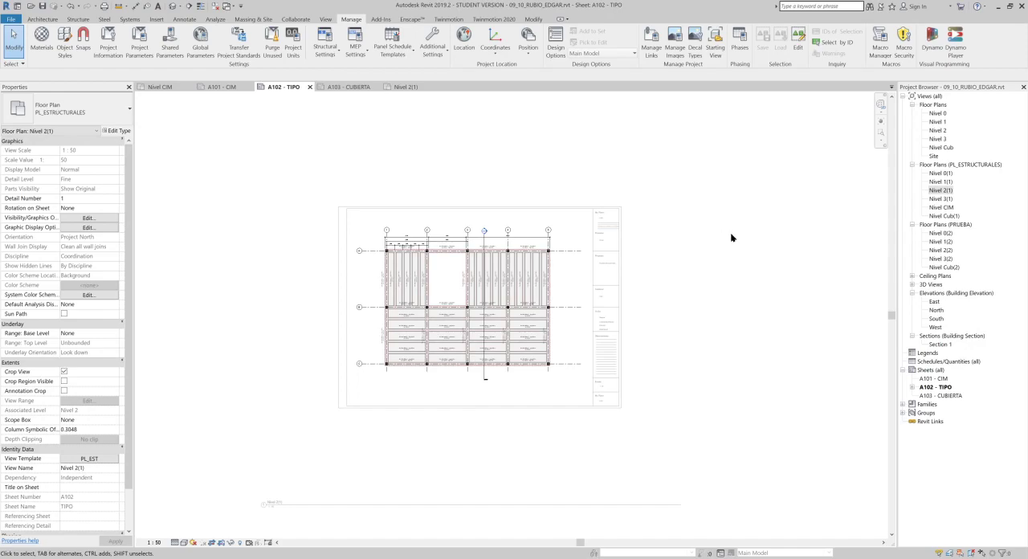
double_click(718, 249)
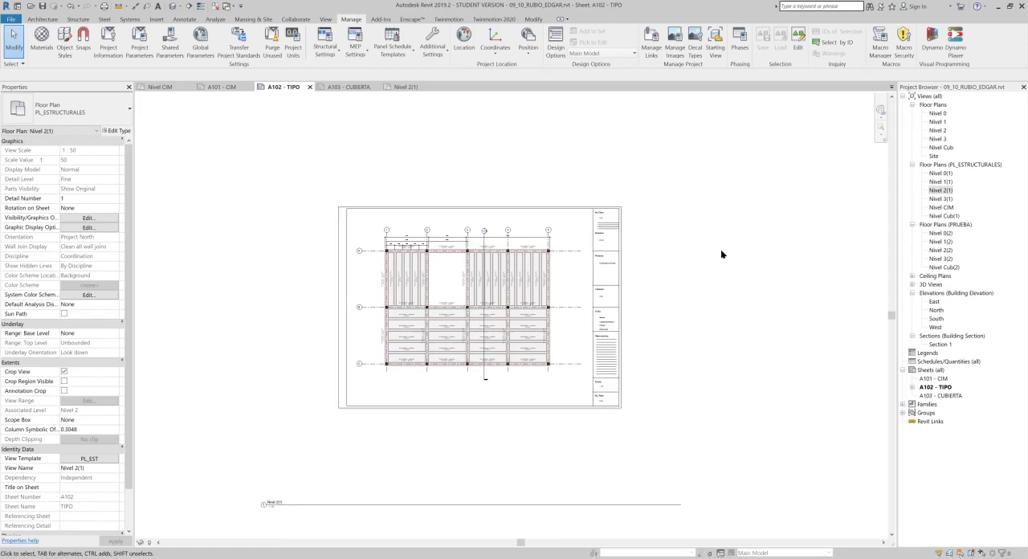
middle_drag(709, 246, 680, 227)
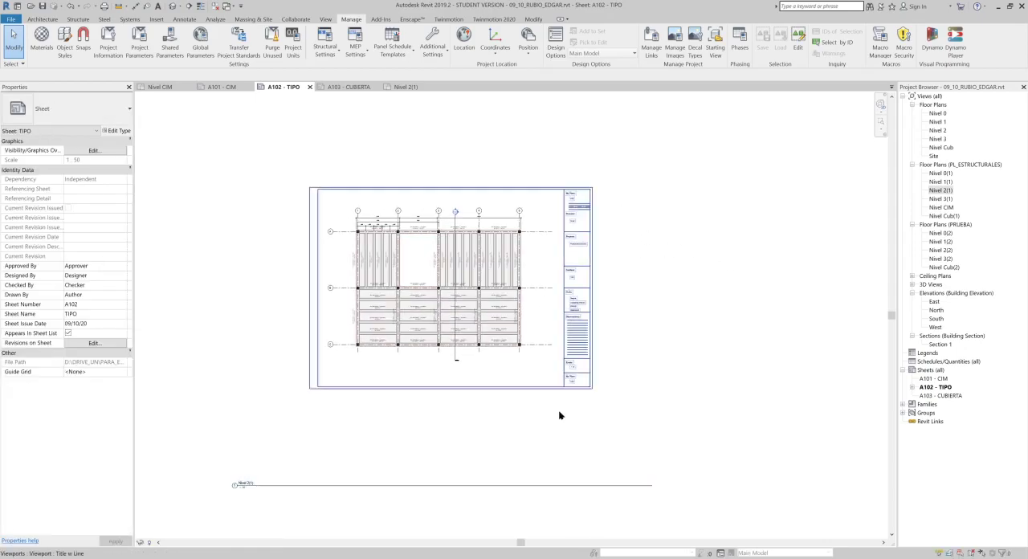
- Move the Nivel 2(1) view title directly beneath the plan and shorten its line to fit inside the drawing frame
click(575, 387)
drag(575, 386, 608, 373)
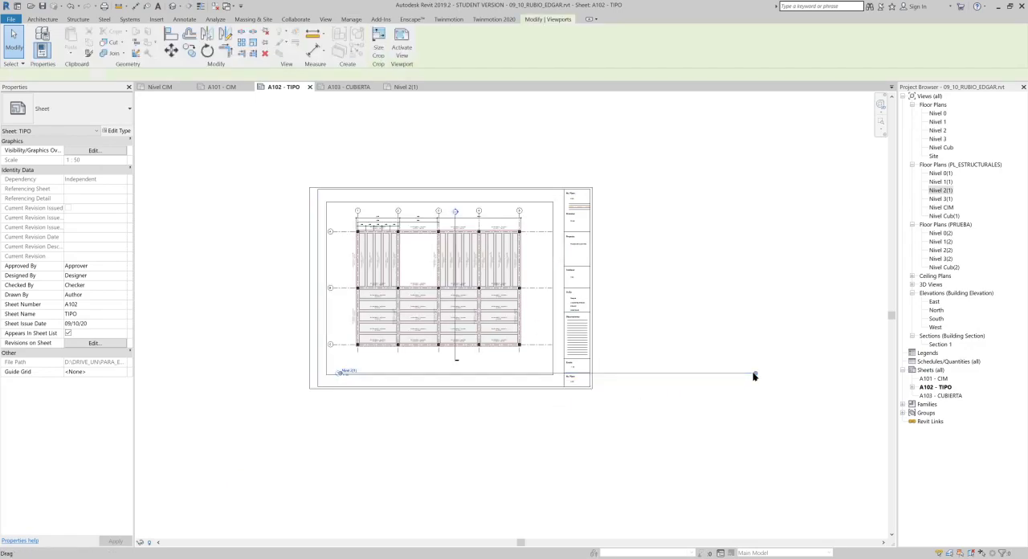
click(540, 431)
scroll(536, 337, up, 5)
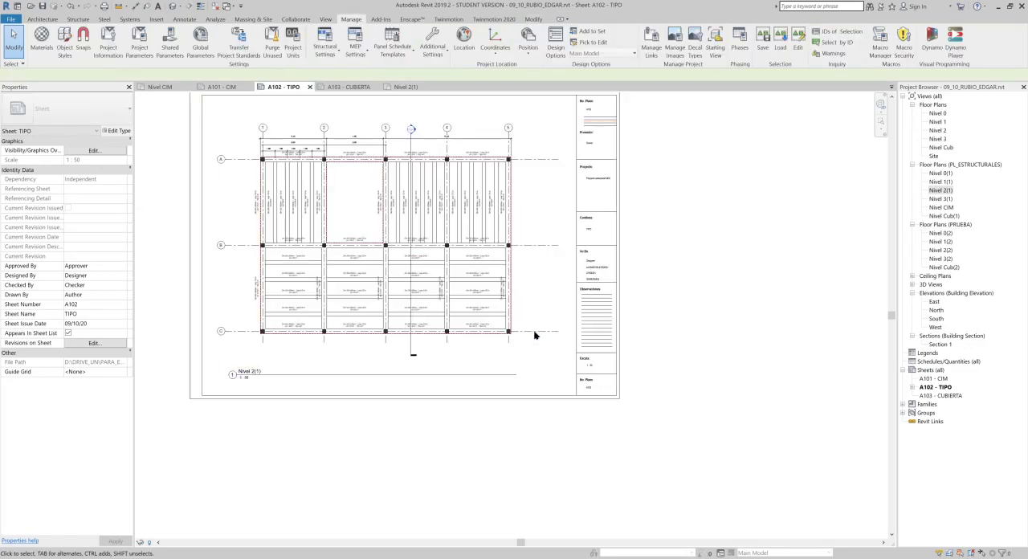
middle_drag(718, 352, 763, 386)
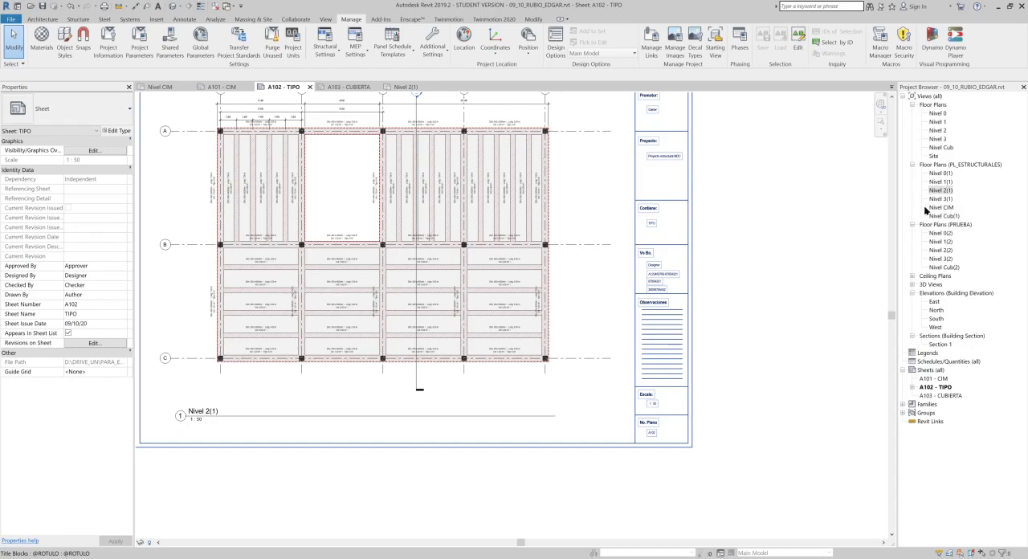
middle_drag(471, 213, 488, 258)
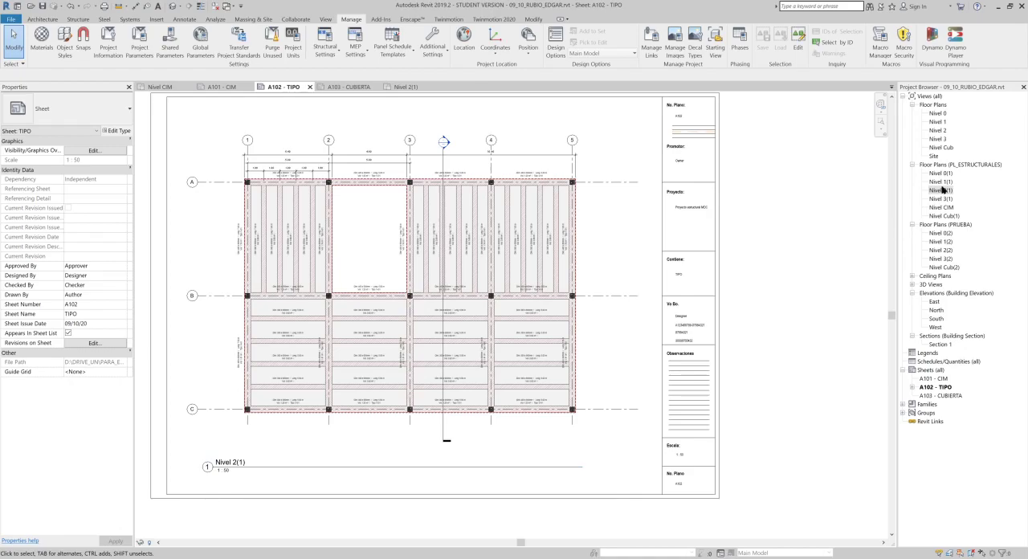
- Open the structural plan Nivel 3(1) and the {3D} view, with all other views closed, and tile the two side by side
click(943, 199)
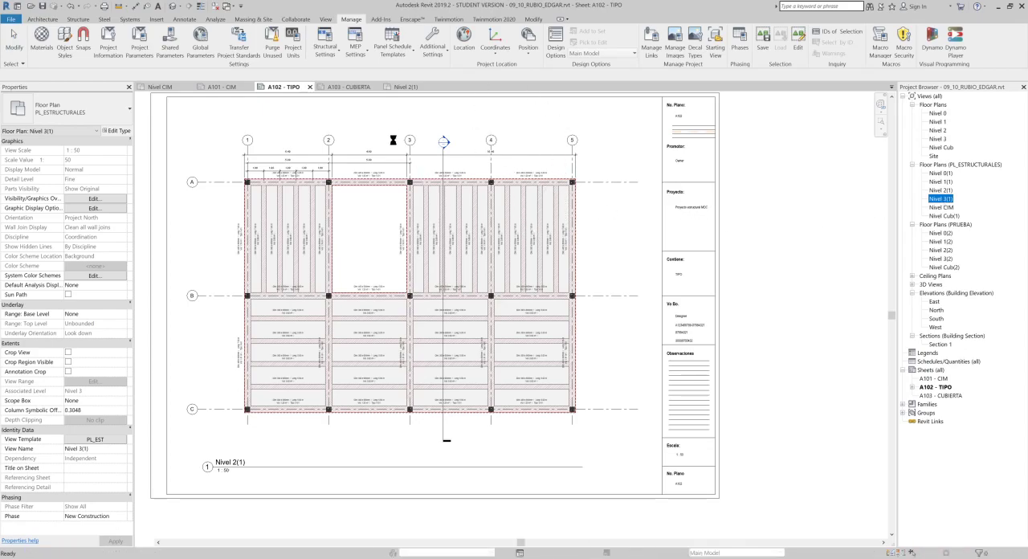
click(215, 6)
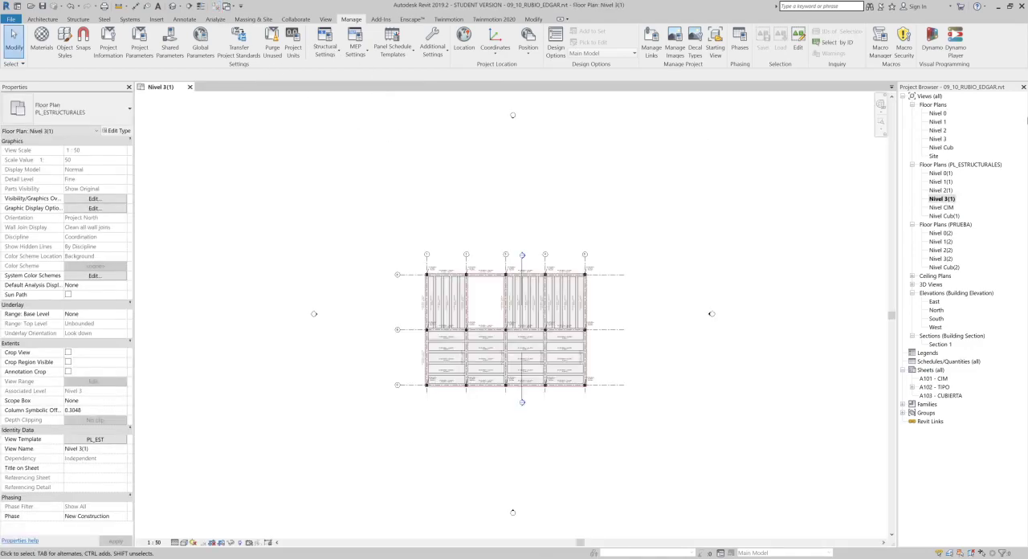
click(913, 285)
click(934, 293)
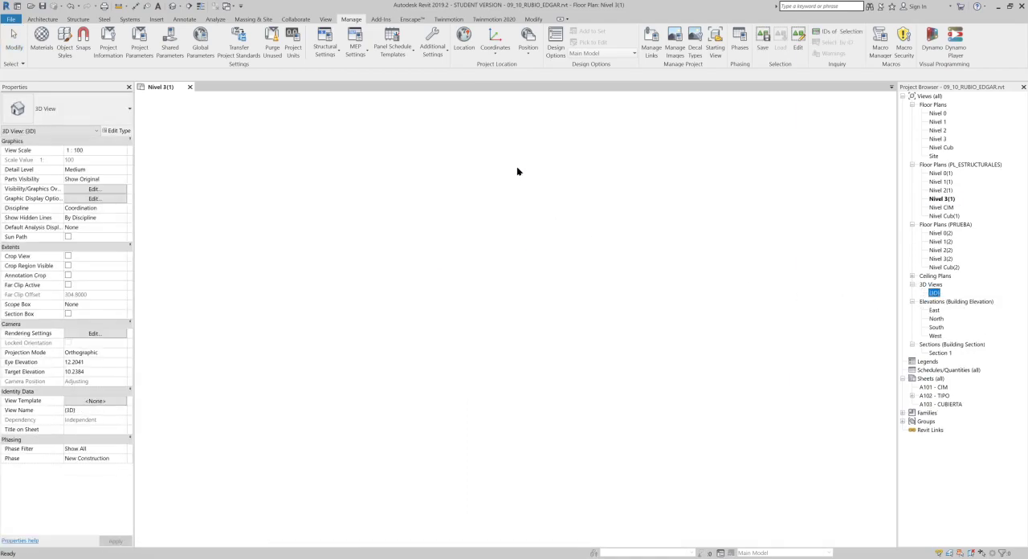
click(174, 88)
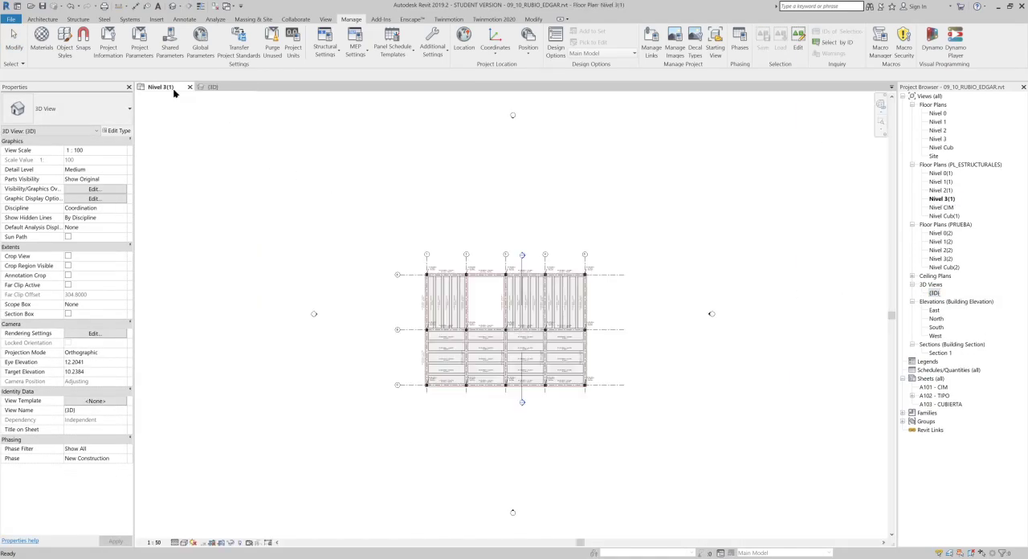
key(w)
key(t)
middle_drag(440, 312, 232, 275)
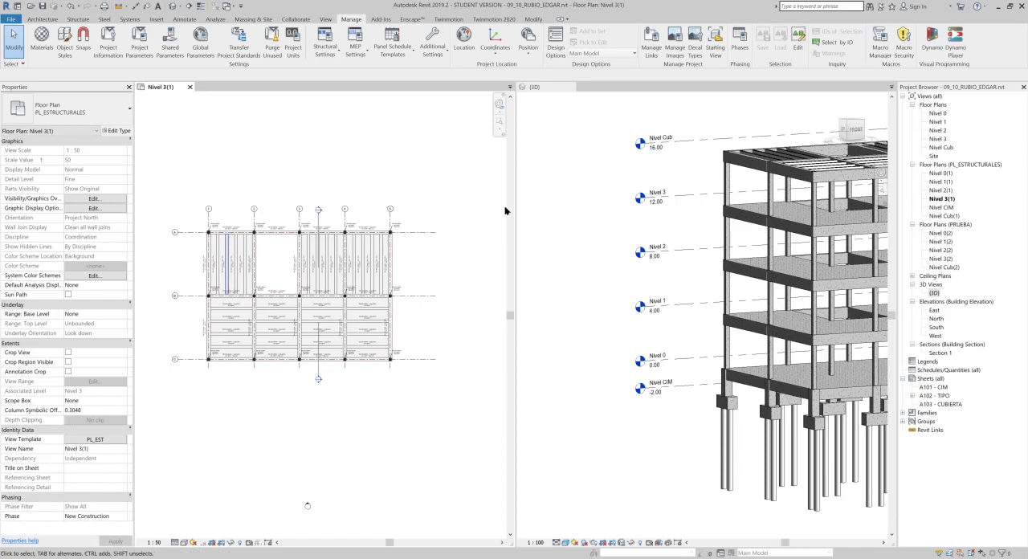
click(576, 278)
middle_drag(786, 292, 557, 279)
scroll(644, 282, down, 2)
mouse_move(651, 284)
shift+middle_down()
mouse_move(672, 284)
mouse_move(634, 284)
shift+middle_up()
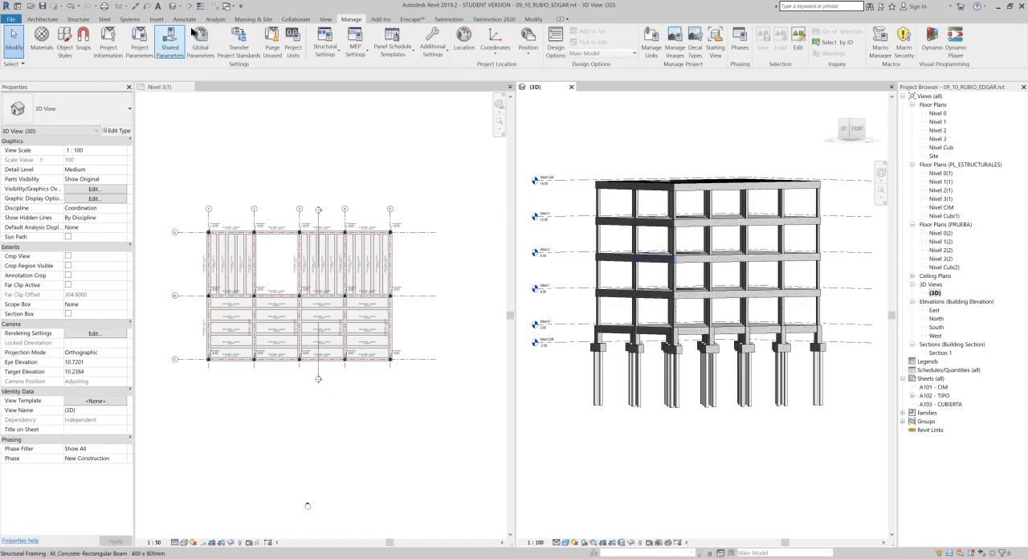
- Draw a scope box around the whole structure in the Nivel 3(1) plan, enclosing all the beams and outer columns
click(325, 19)
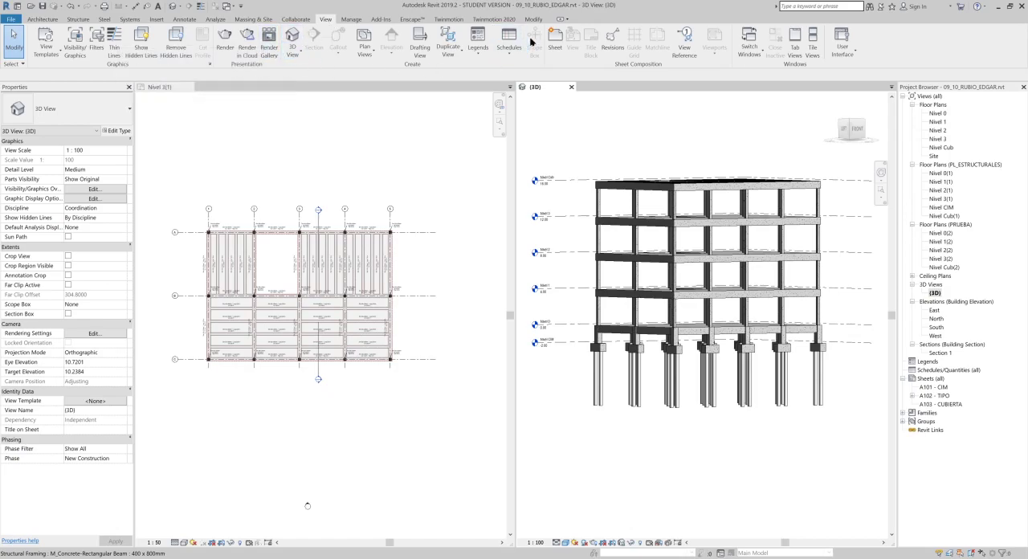
click(365, 165)
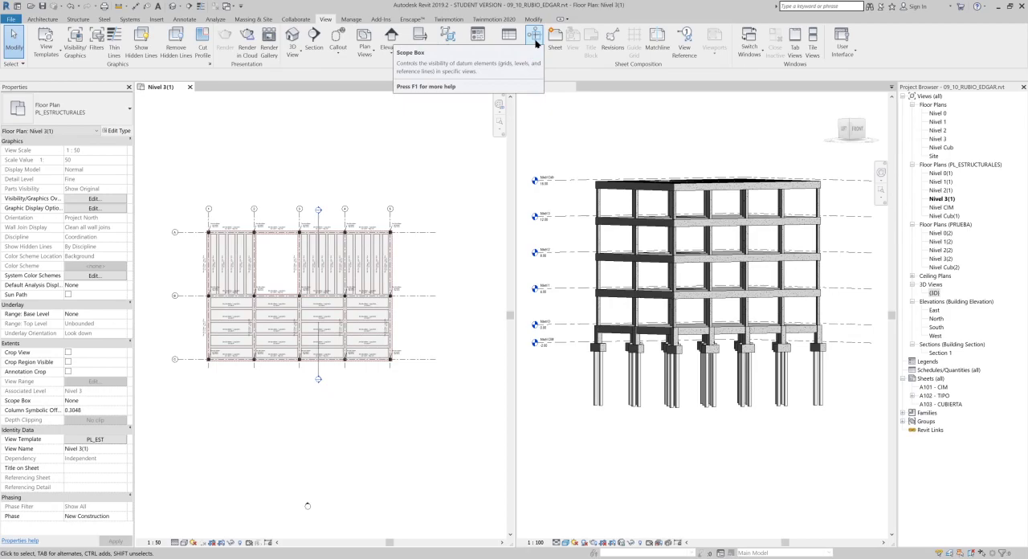
click(640, 138)
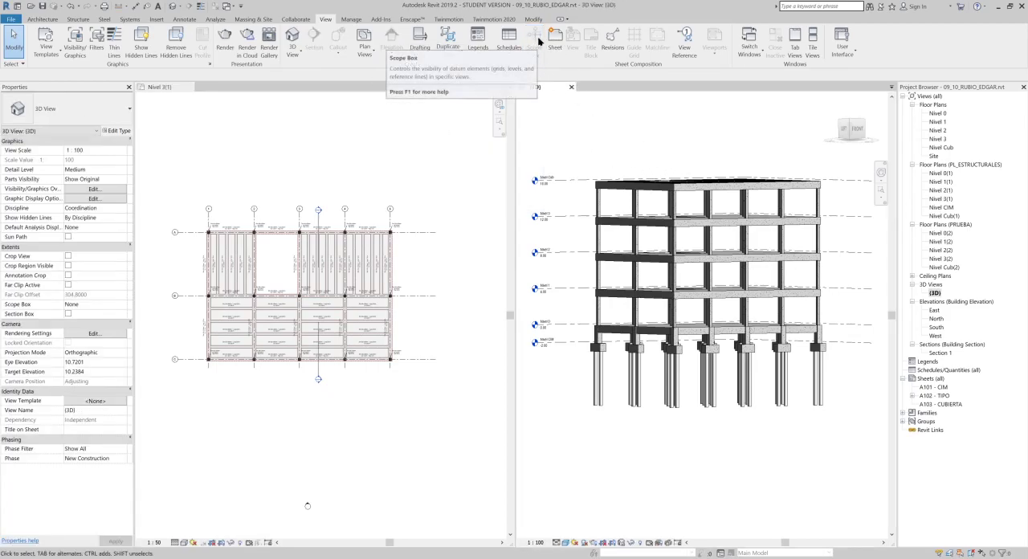
click(431, 130)
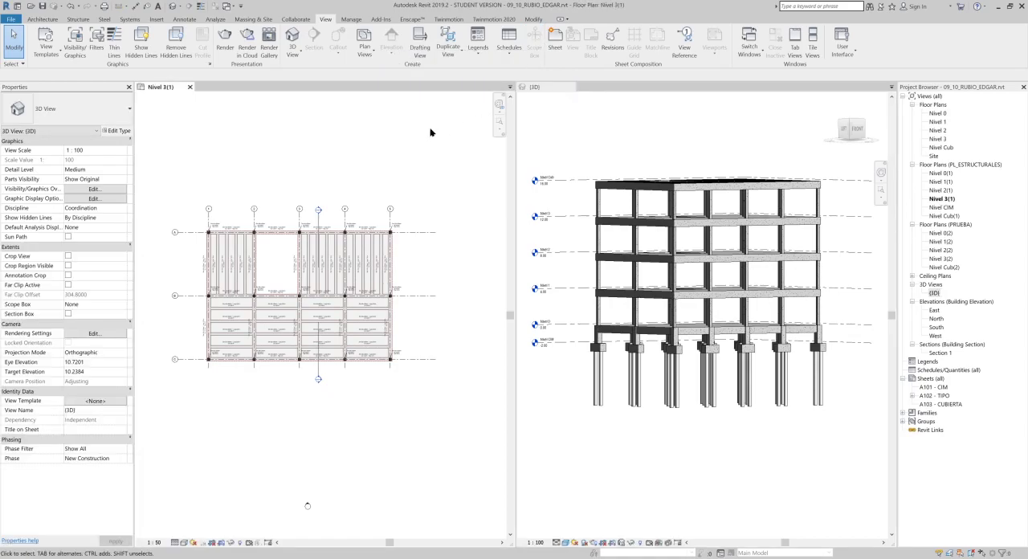
scroll(371, 208, up, 1)
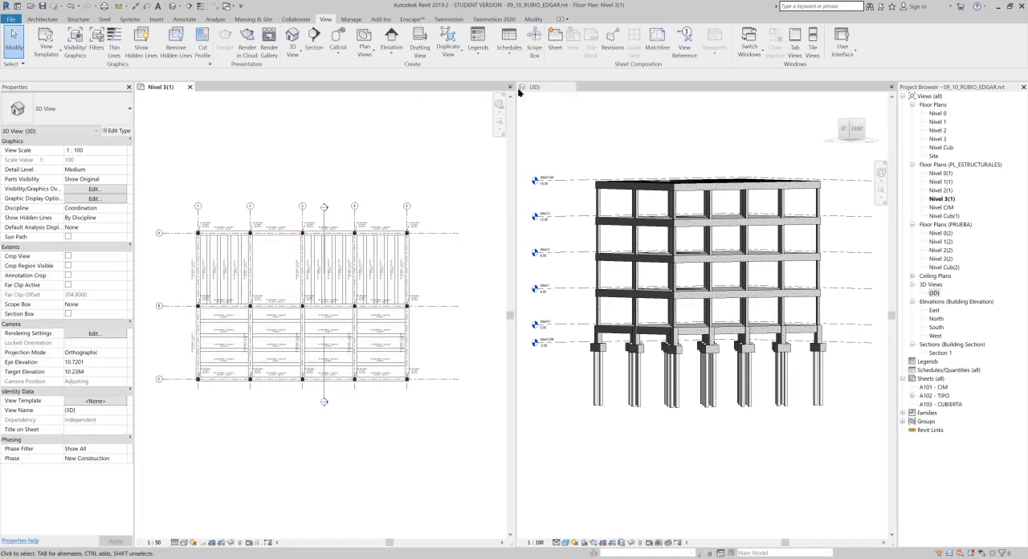
click(534, 41)
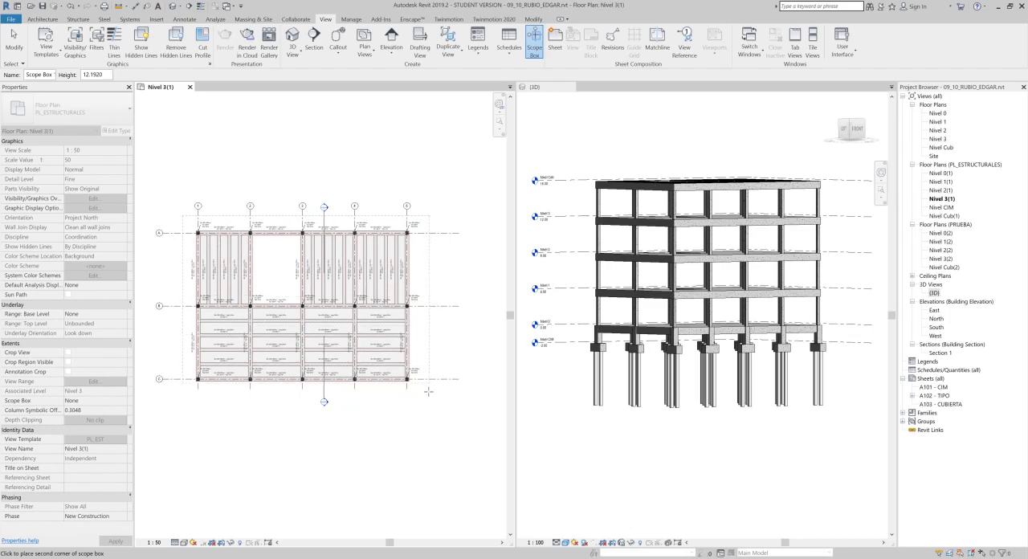
click(421, 396)
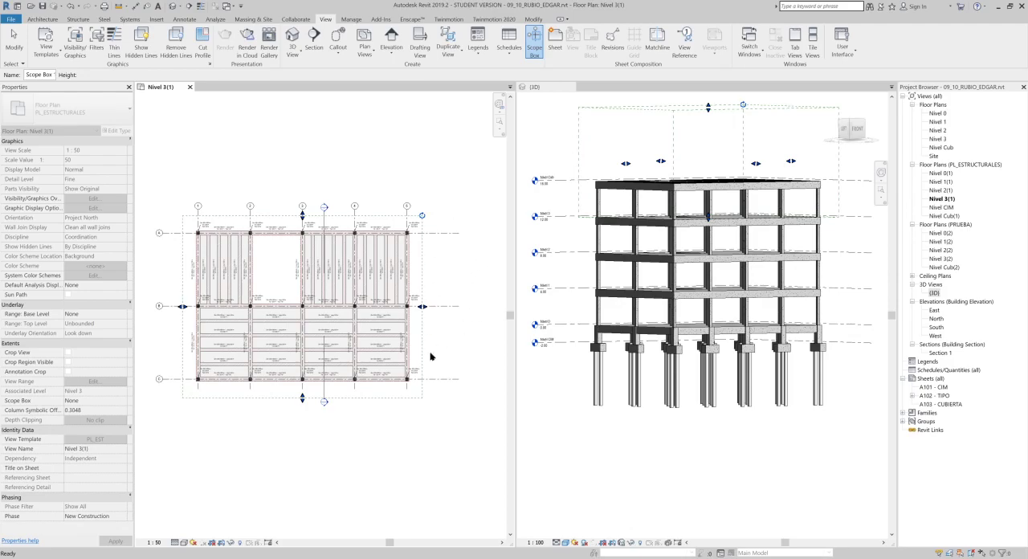
key(Escape)
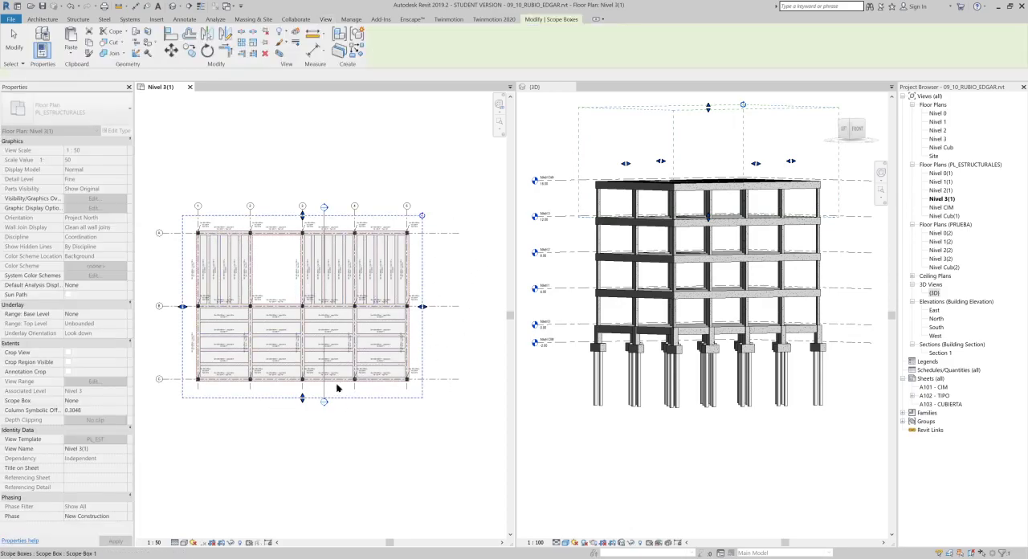
- Stretch the scope box vertically in the 3D view so it runs from just above the roof to below the pile caps
click(418, 361)
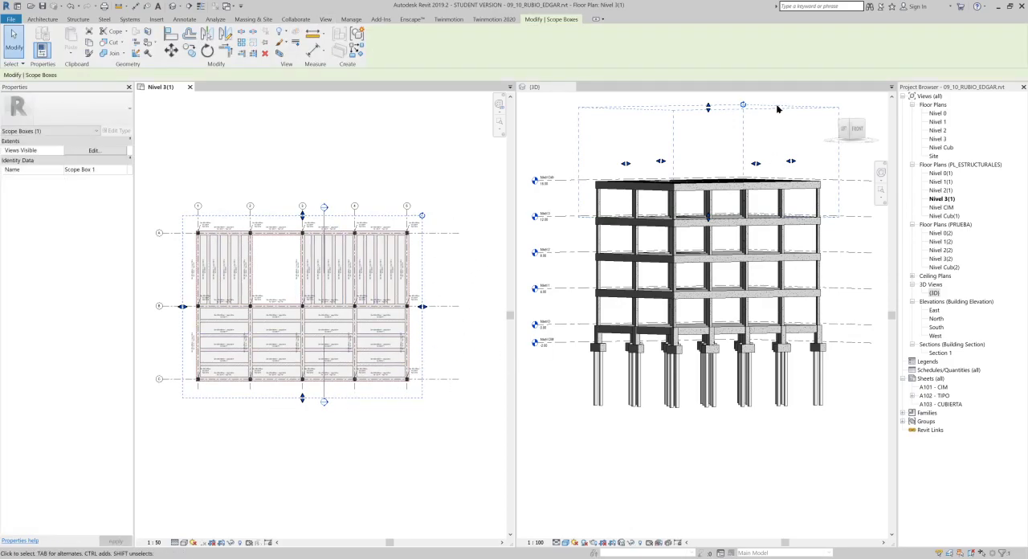
click(572, 99)
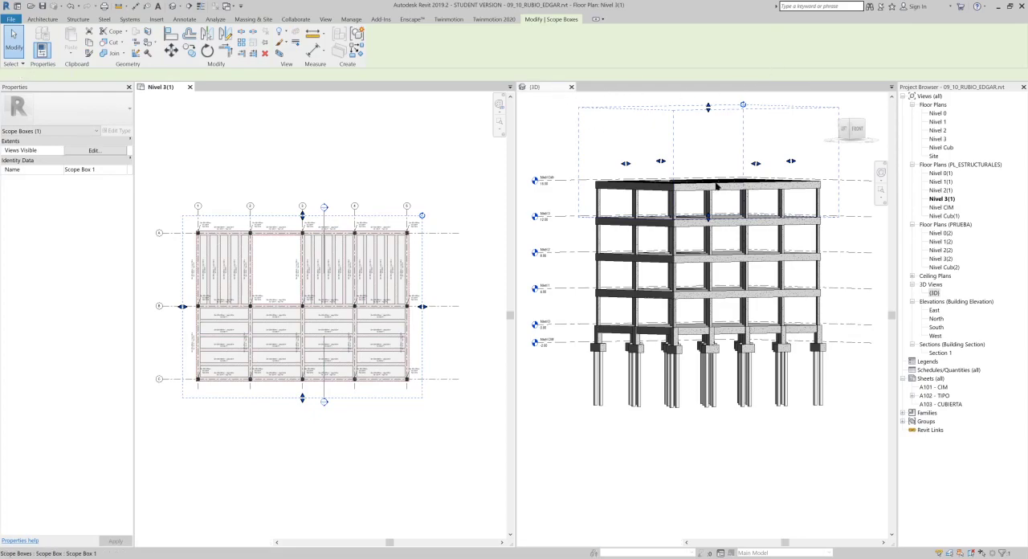
drag(709, 218, 708, 368)
drag(708, 108, 710, 163)
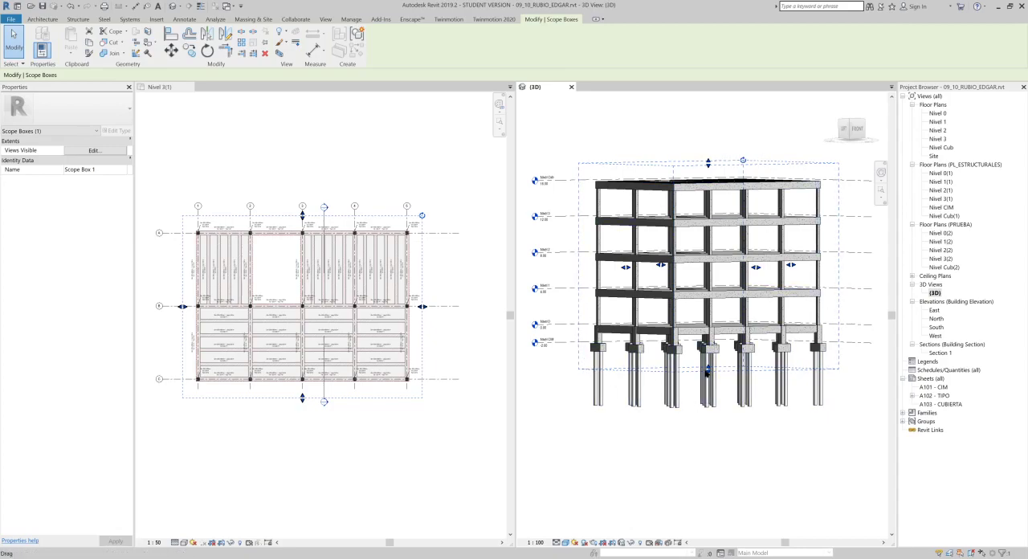
click(494, 445)
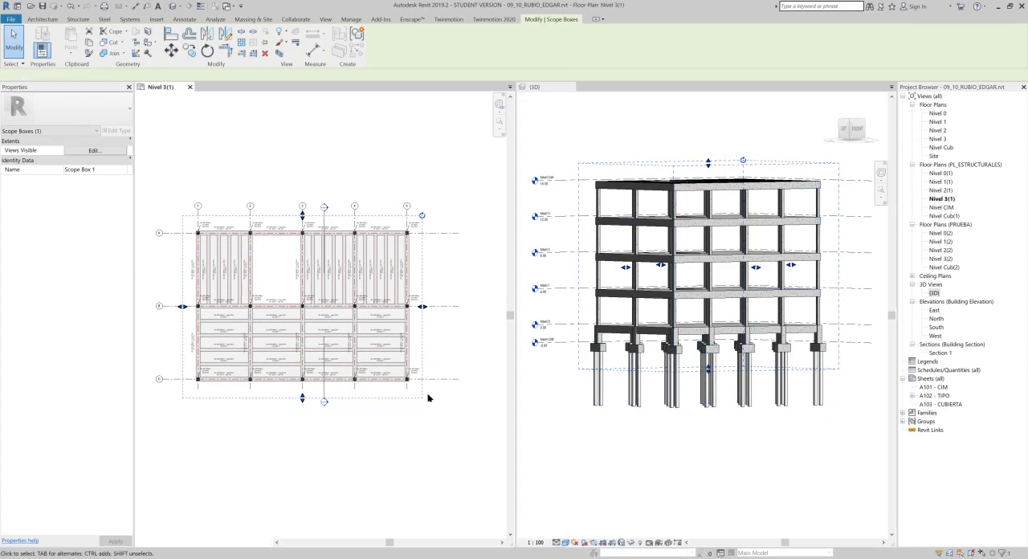
- Rename the scope box as PL_EST
middle_drag(323, 234, 354, 234)
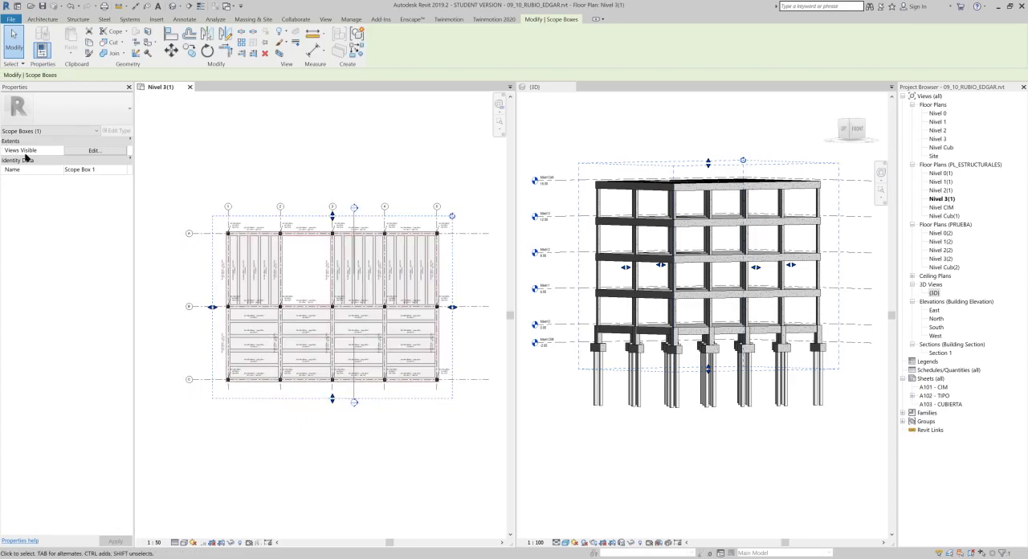
click(106, 169)
text(PL_EST)
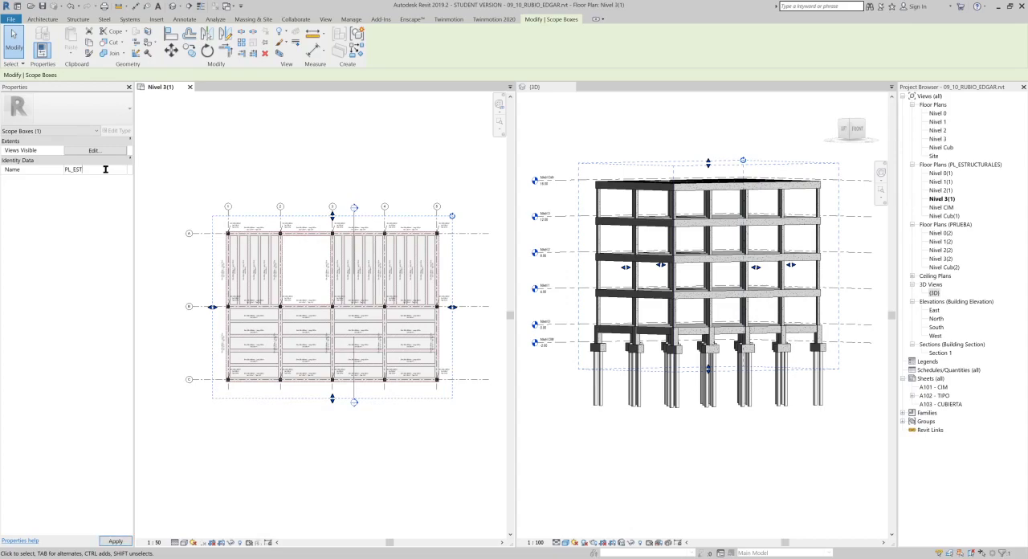
click(412, 106)
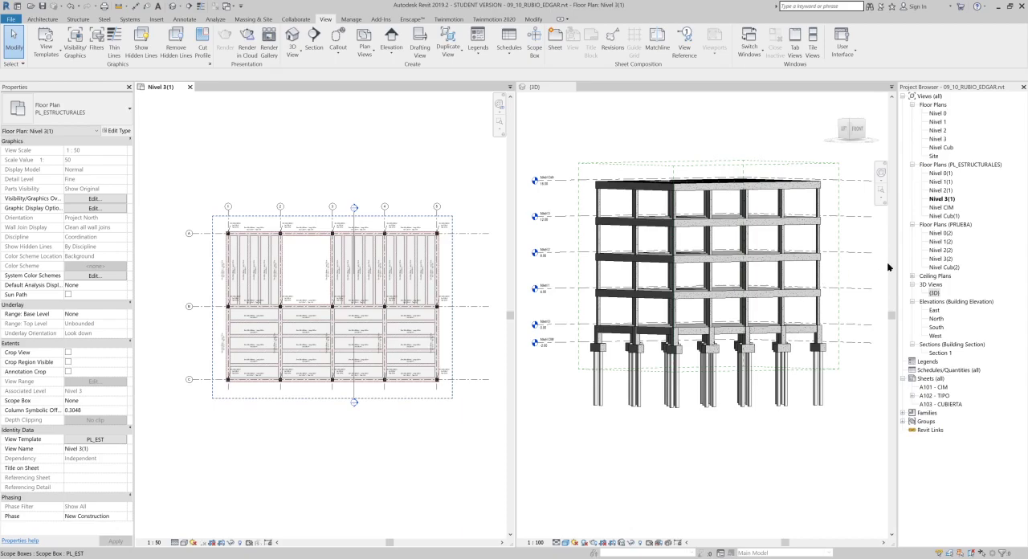
- Open the structural plan Nivel Cub(1) and check the scope box against the structure
click(945, 220)
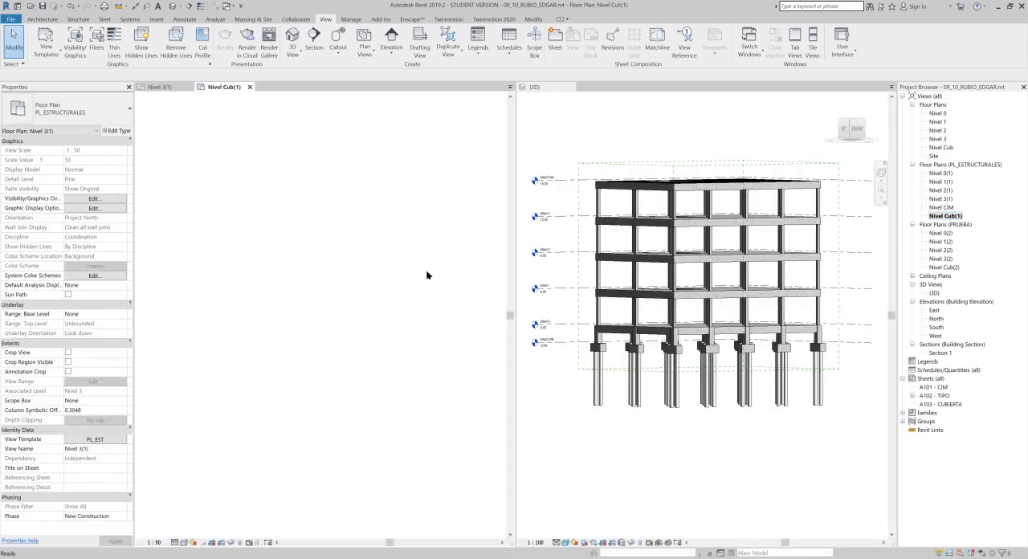
scroll(359, 200, down, 3)
scroll(359, 200, up, 1)
middle_drag(375, 198, 356, 215)
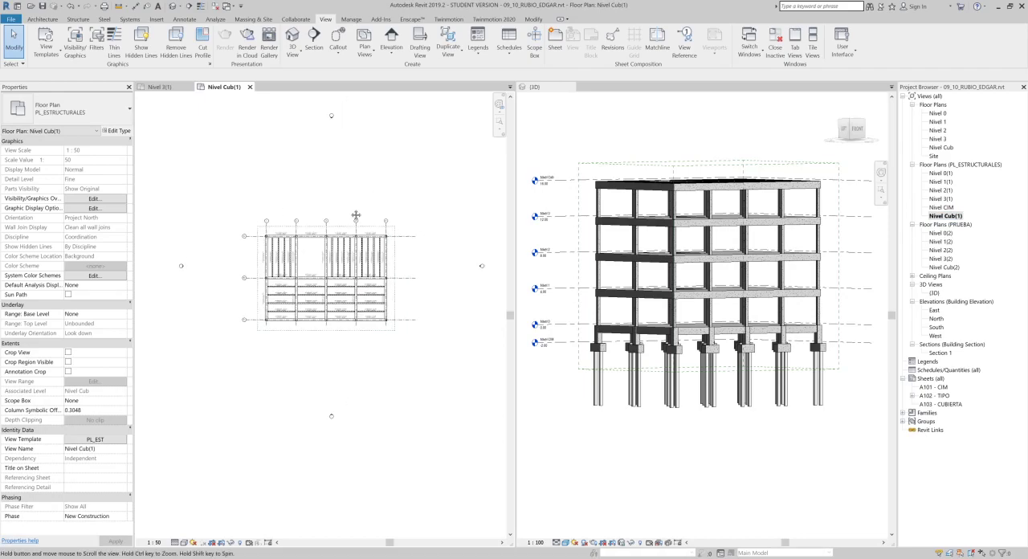
- Assign the scope box PL_EST to all six PL_ESTRUCTURALES floor plans, Nivel 0(1) through Nivel Cub(1), at once
shift+click(941, 173)
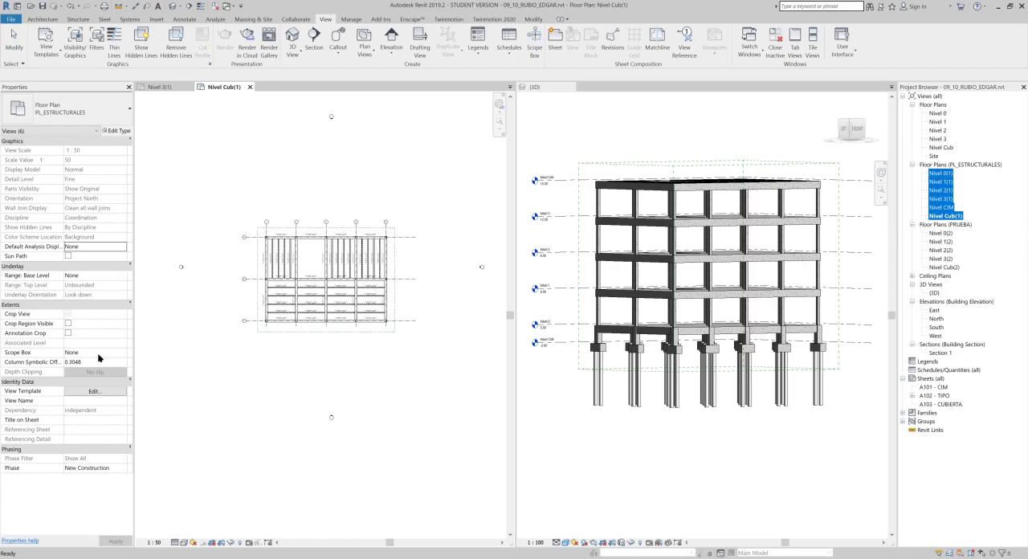
key(ctrl)
key(ctrl)
key(ctrl)
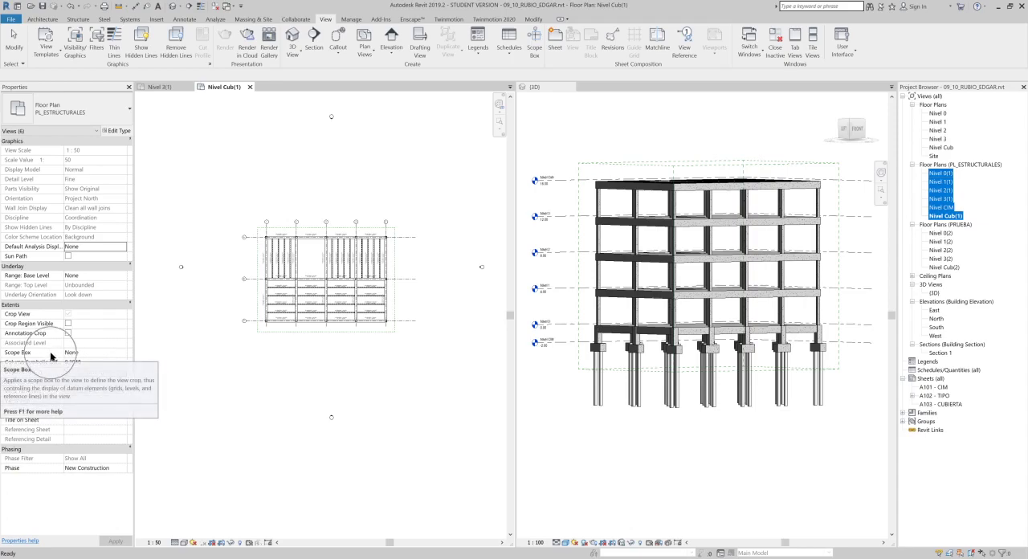
click(124, 354)
click(123, 352)
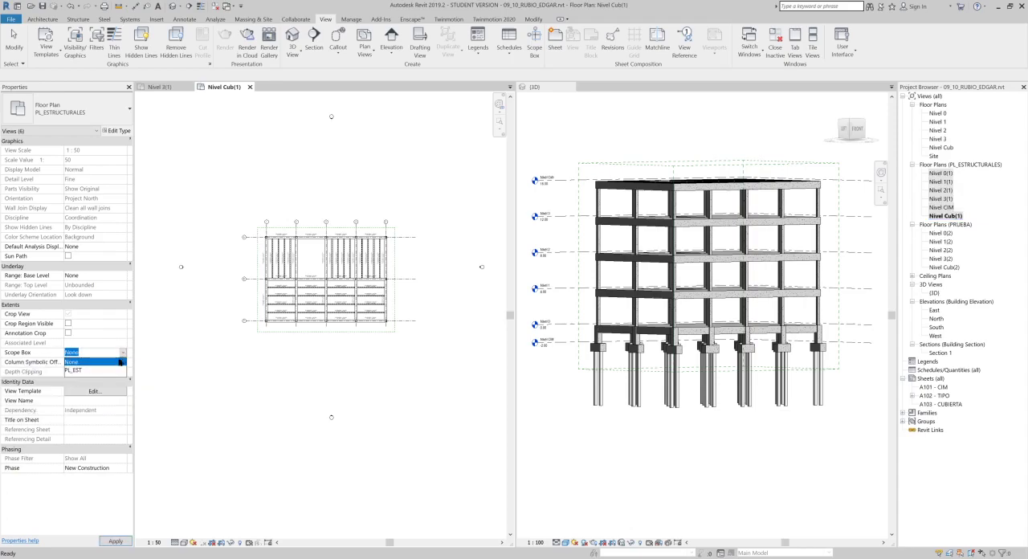
click(87, 370)
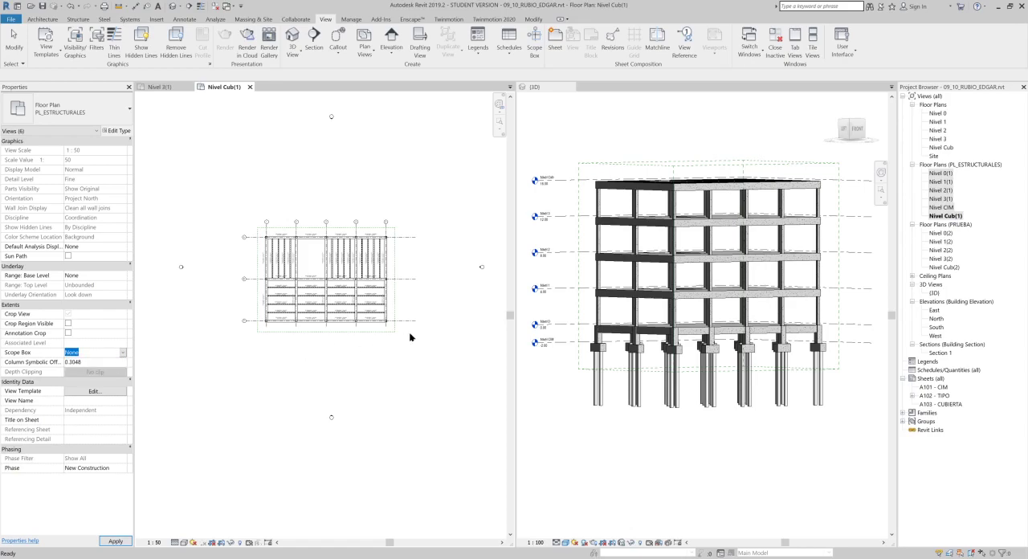
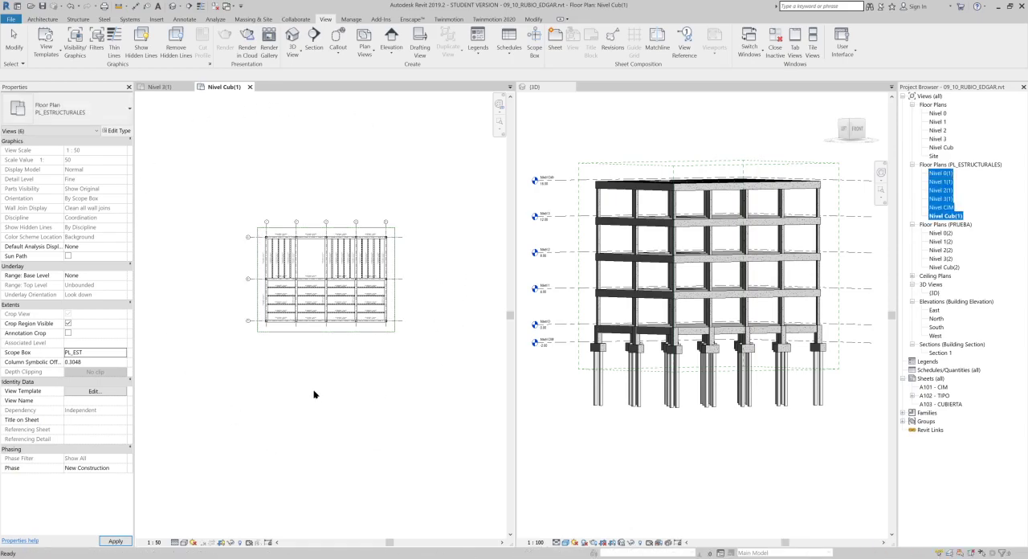
- Turn off Crop Region Visible for all six selected PL_ESTRUCTURALES floor plans
scroll(344, 258, up, 2)
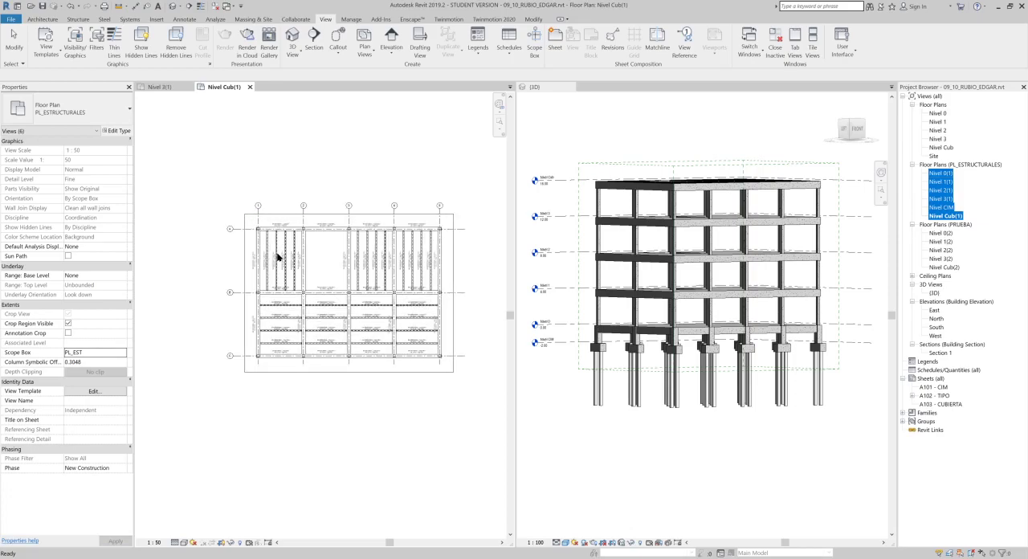
scroll(394, 239, up, 1)
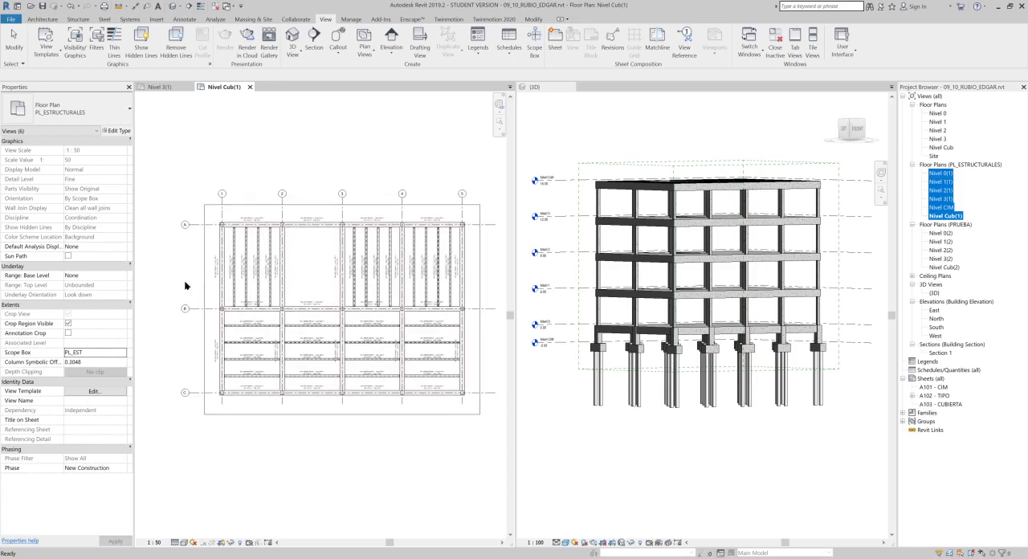
click(68, 324)
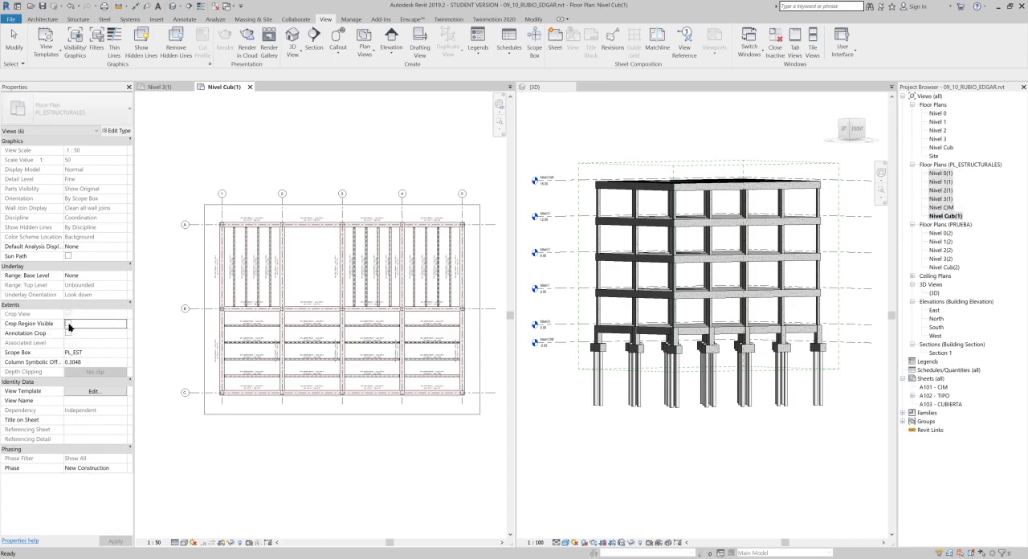
click(314, 465)
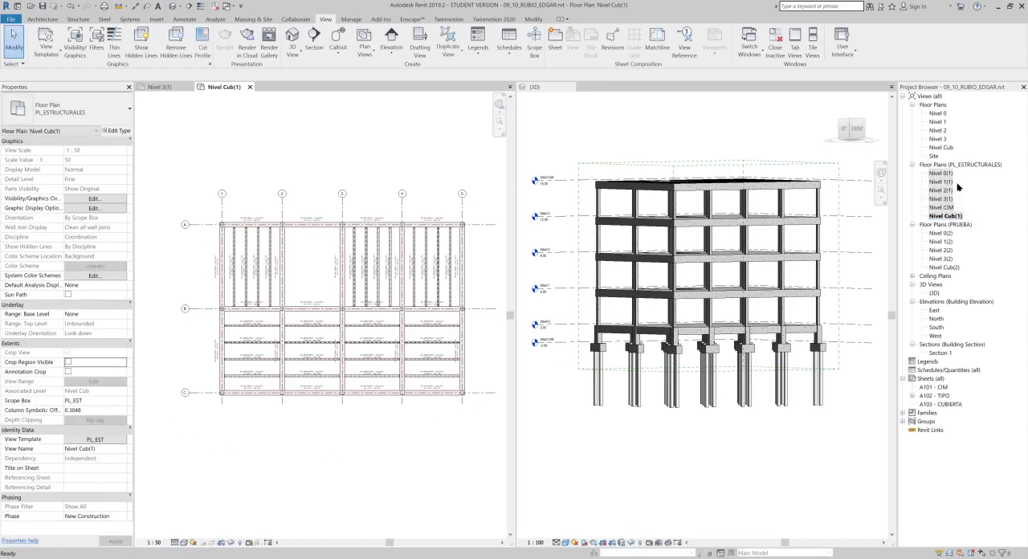
- Check the structural plans Nivel 1(1) and Nivel 2(1), closing the 3D view
click(947, 183)
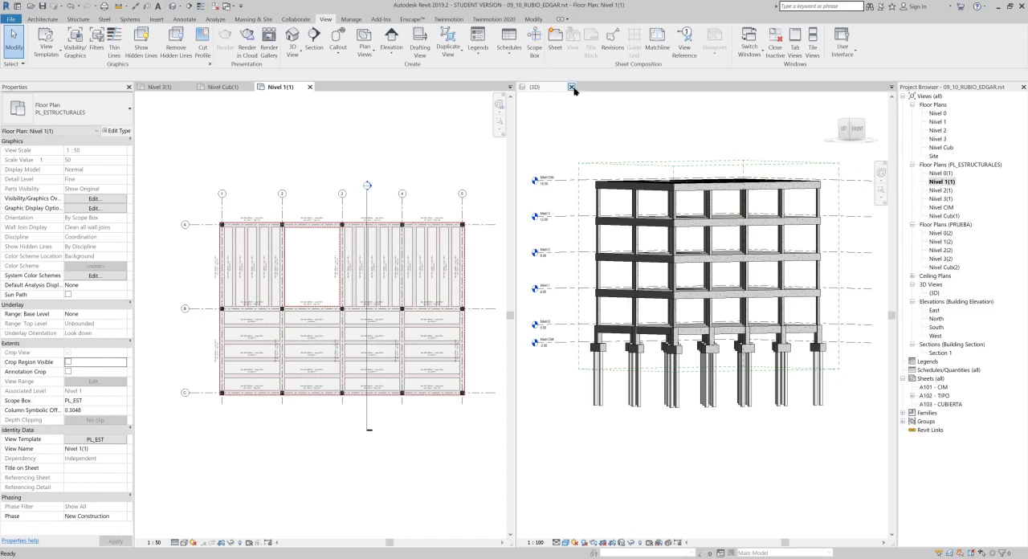
click(571, 87)
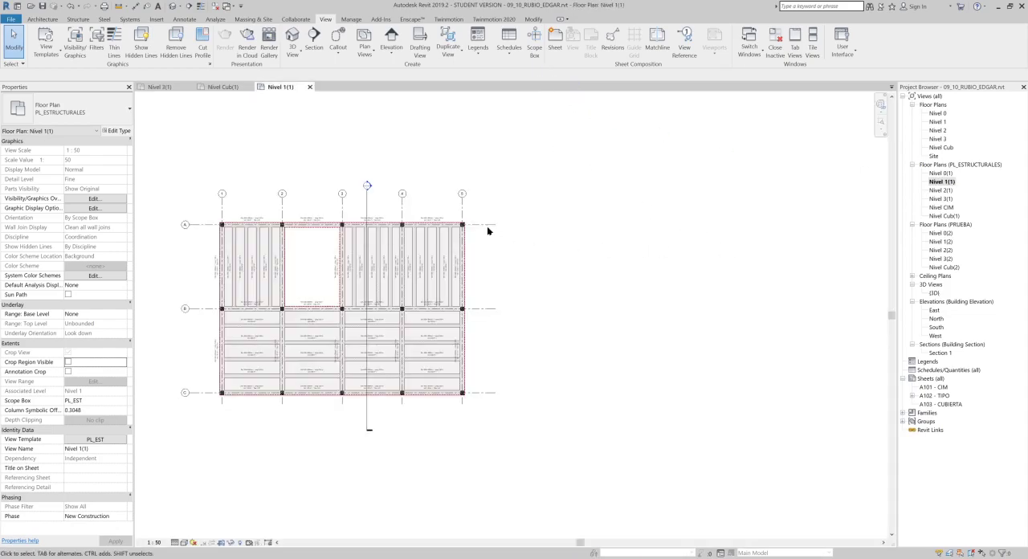
scroll(489, 227, up, 1)
middle_drag(489, 227, 616, 235)
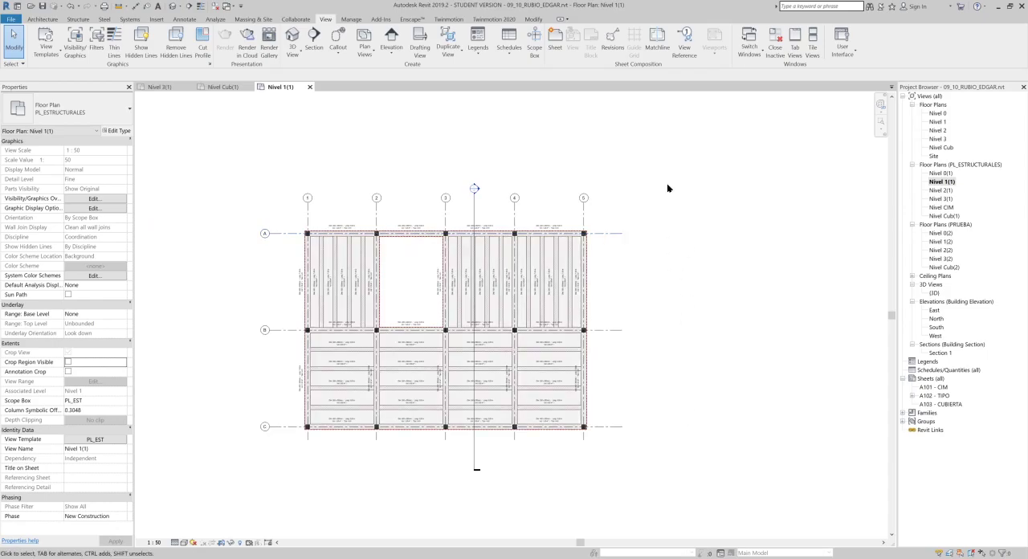
click(943, 191)
double_click(942, 192)
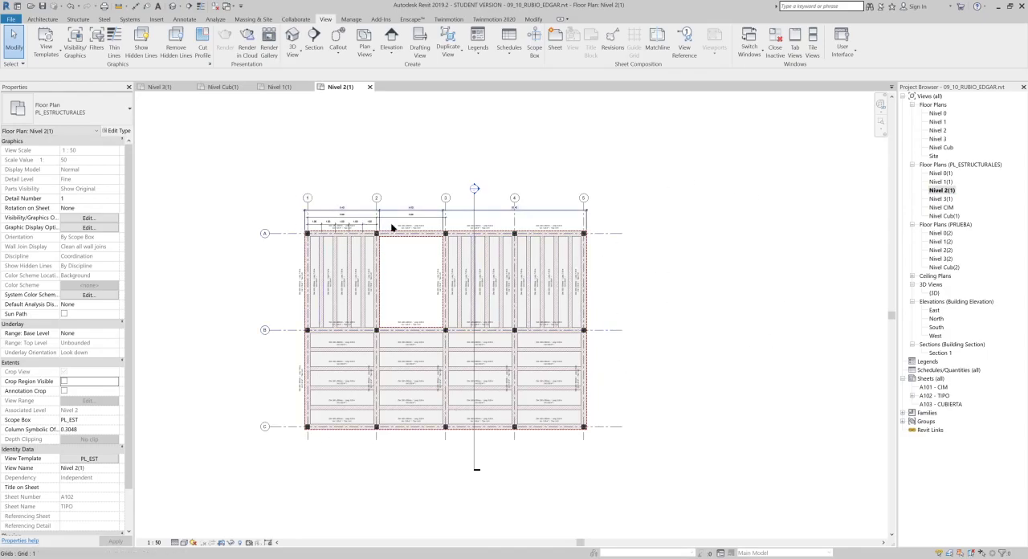
- Open sheet A102 - TIPO and delete its Nivel 2(1) viewport
double_click(939, 397)
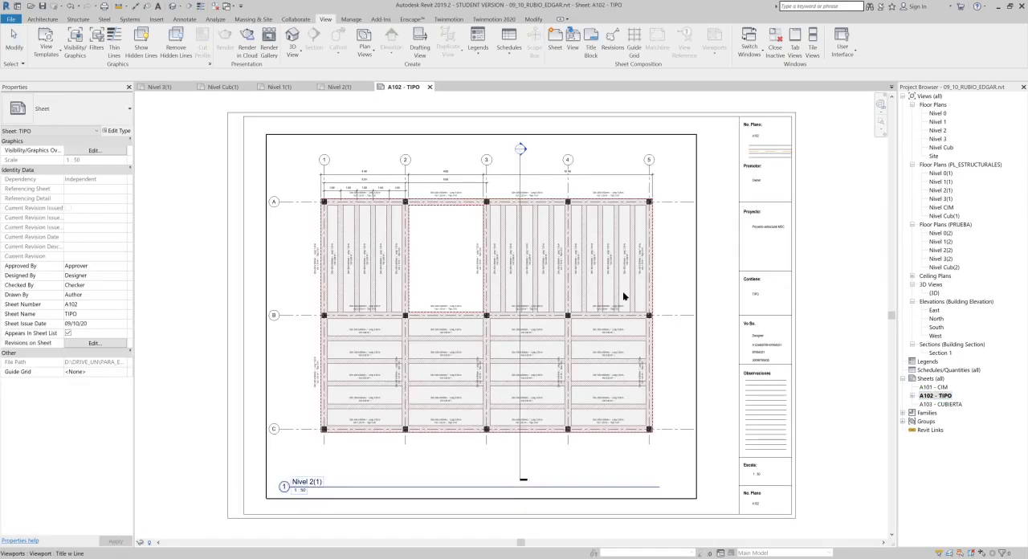
click(688, 316)
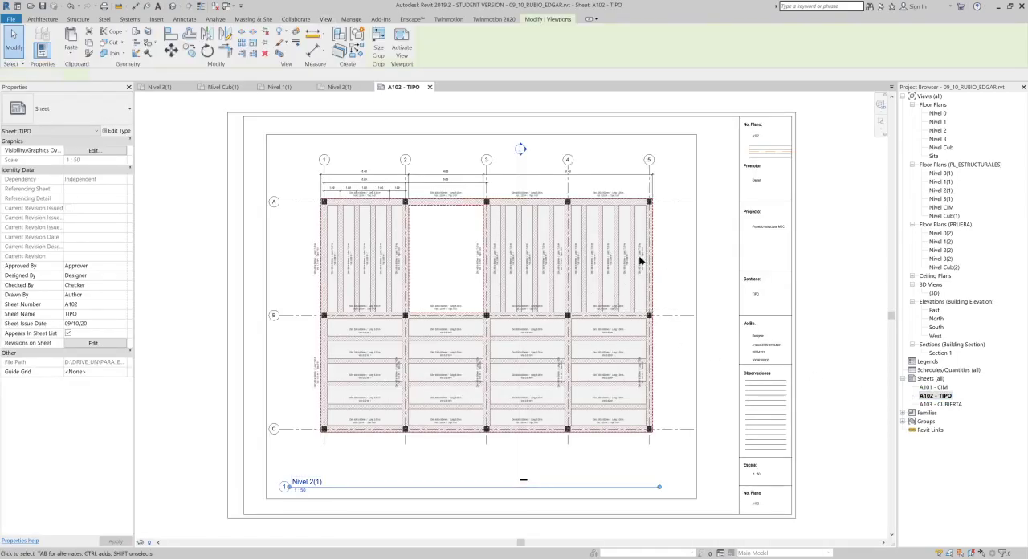
key(Delete)
scroll(732, 181, down, 1)
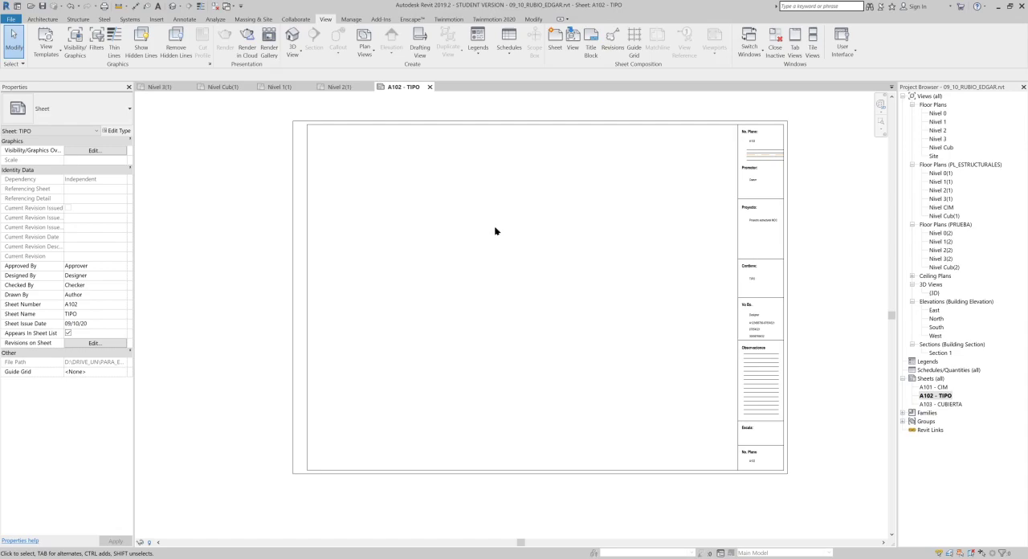
middle_drag(459, 216, 406, 197)
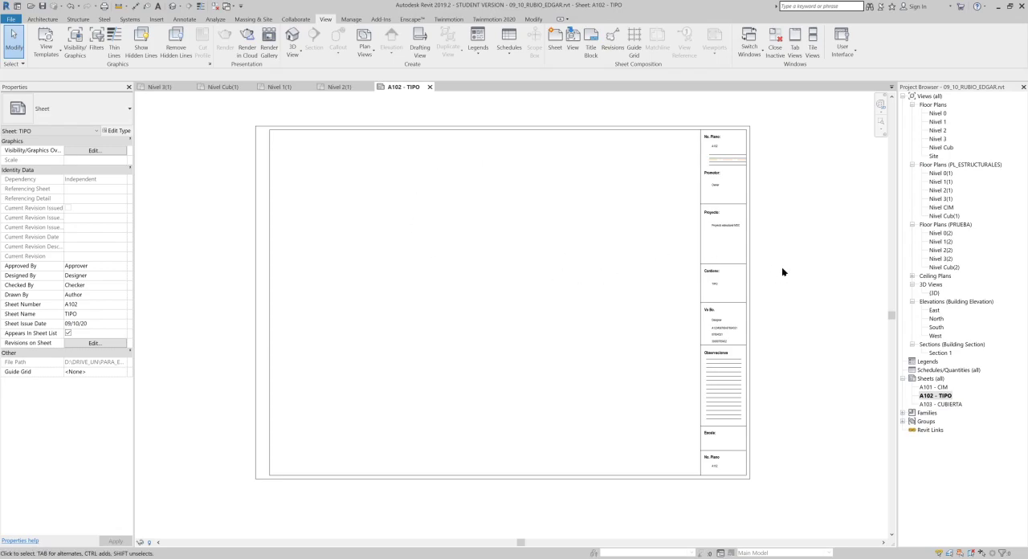
- Create a guide grid named PLANTAS on sheet A102 - TIPO and set its guide spacing to 70 mm
click(635, 47)
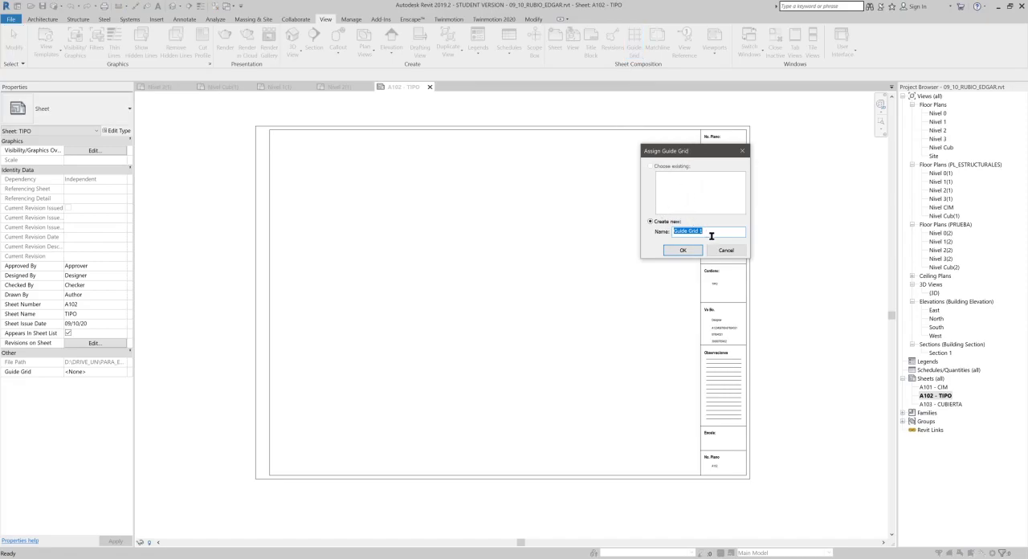
text(PLANTAS)
key(Return)
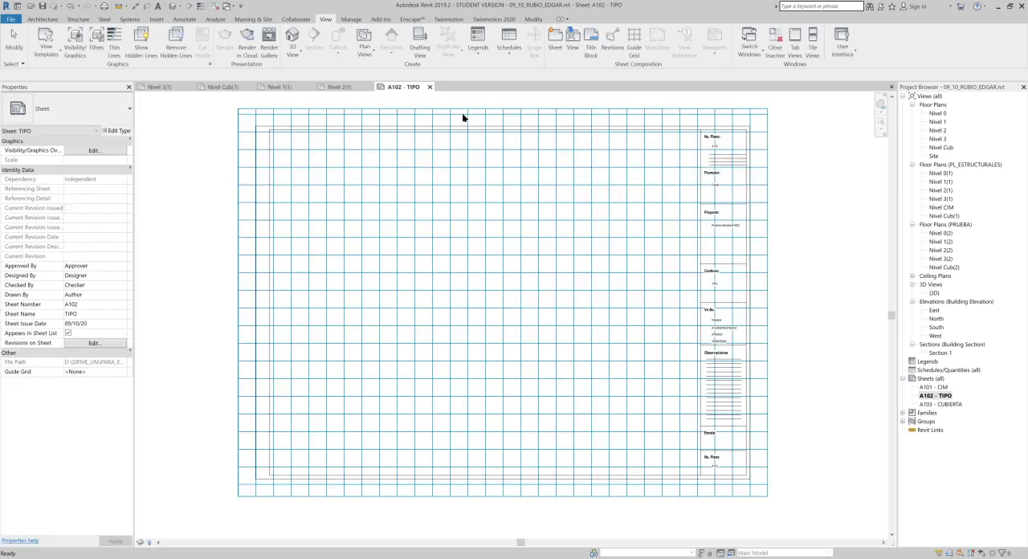
scroll(763, 201, down, 2)
scroll(763, 201, up, 1)
click(762, 199)
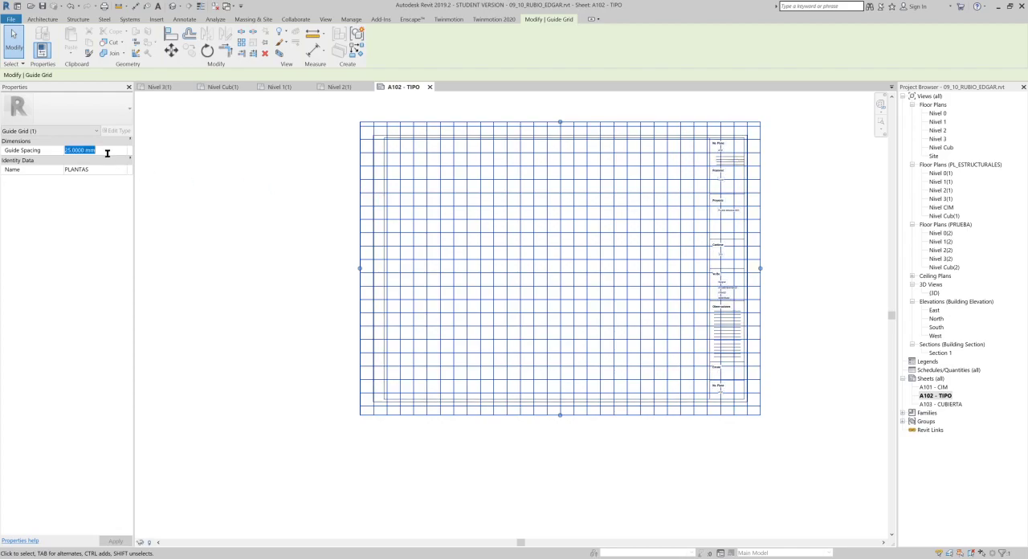
text(70)
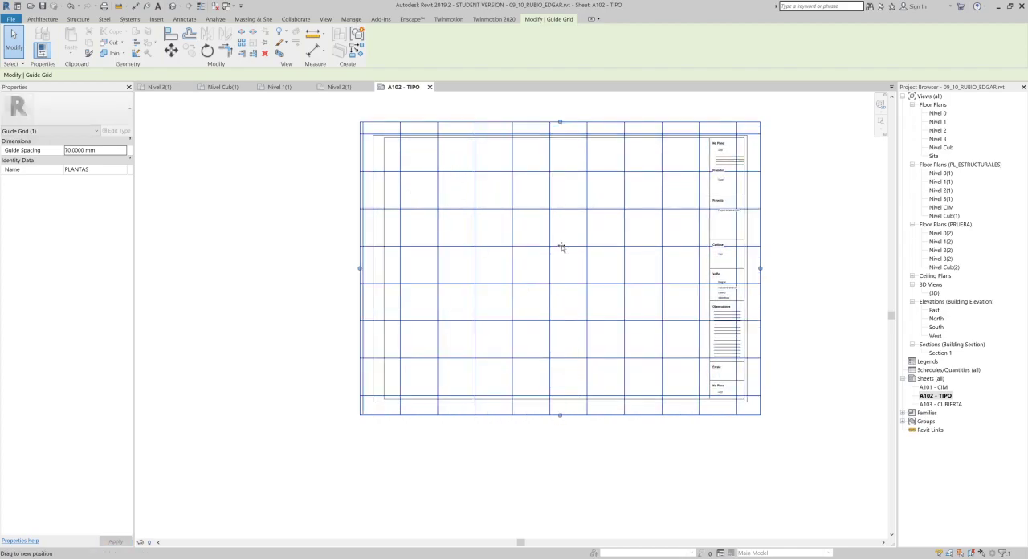
- Shrink the guide grid's extents on all four sides to a small square in the upper-left part of the sheet
drag(559, 240, 560, 238)
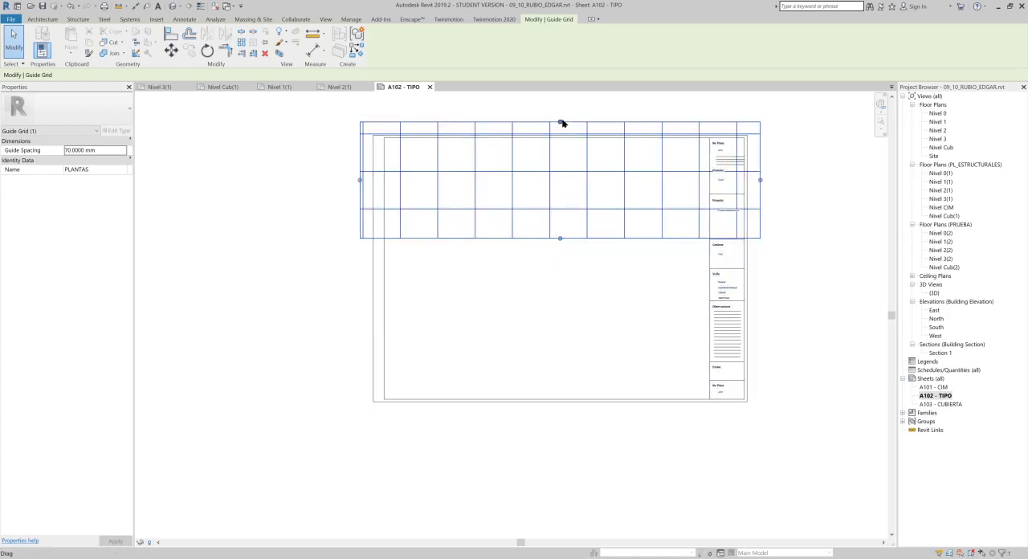
drag(571, 195, 572, 188)
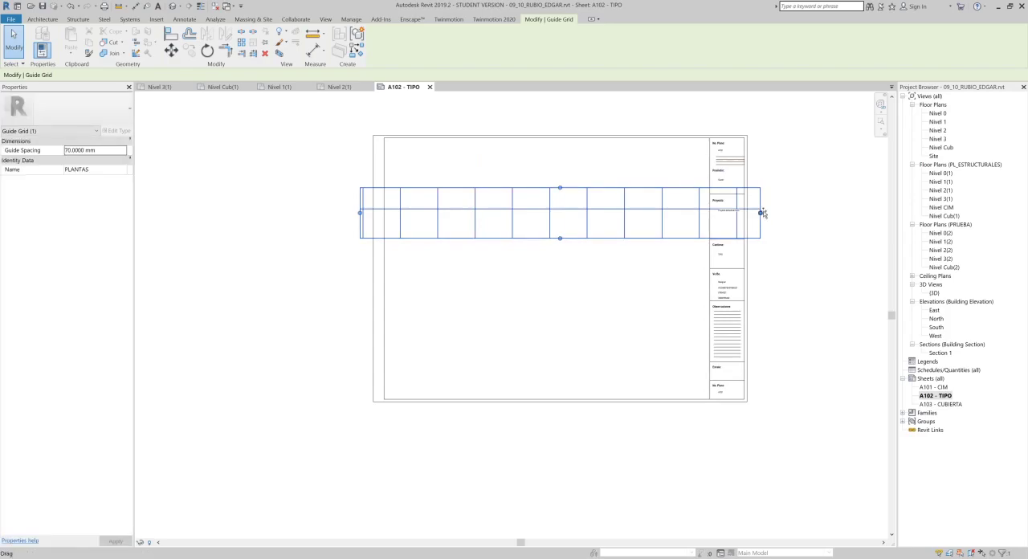
drag(461, 228, 411, 222)
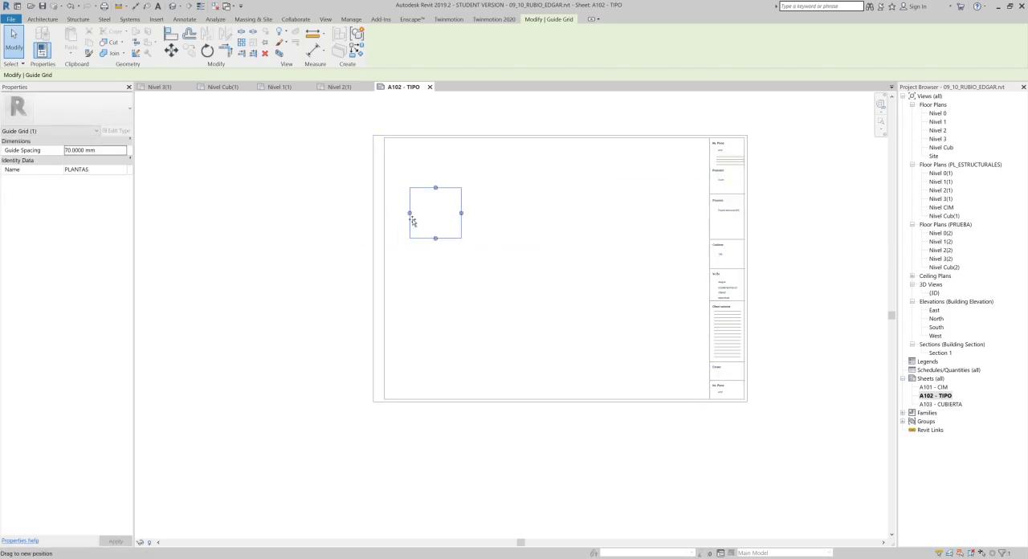
click(539, 225)
scroll(485, 229, up, 1)
middle_drag(482, 232, 450, 264)
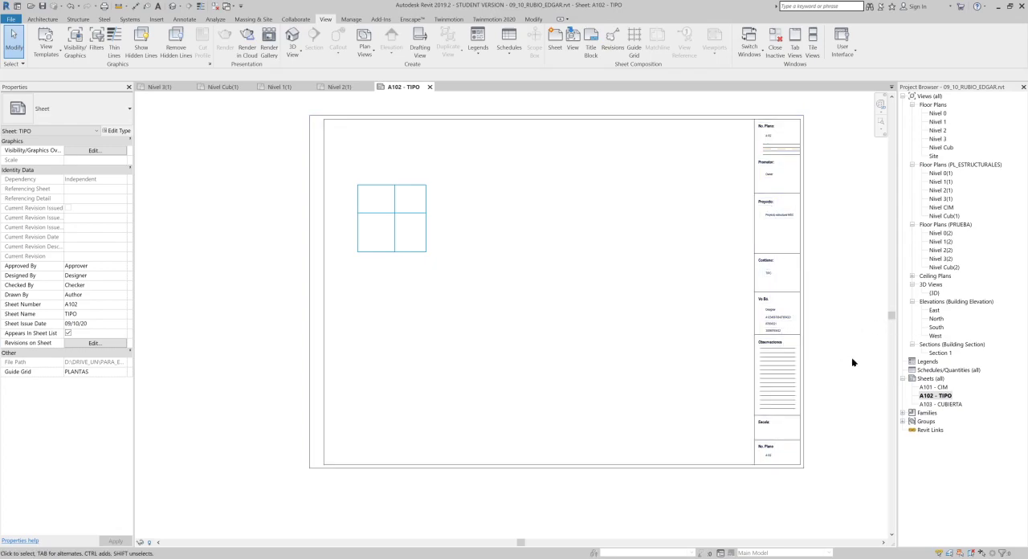
- Place the structural plan Nivel 2(1) centrally on sheet A102 - TIPO
click(938, 199)
click(940, 190)
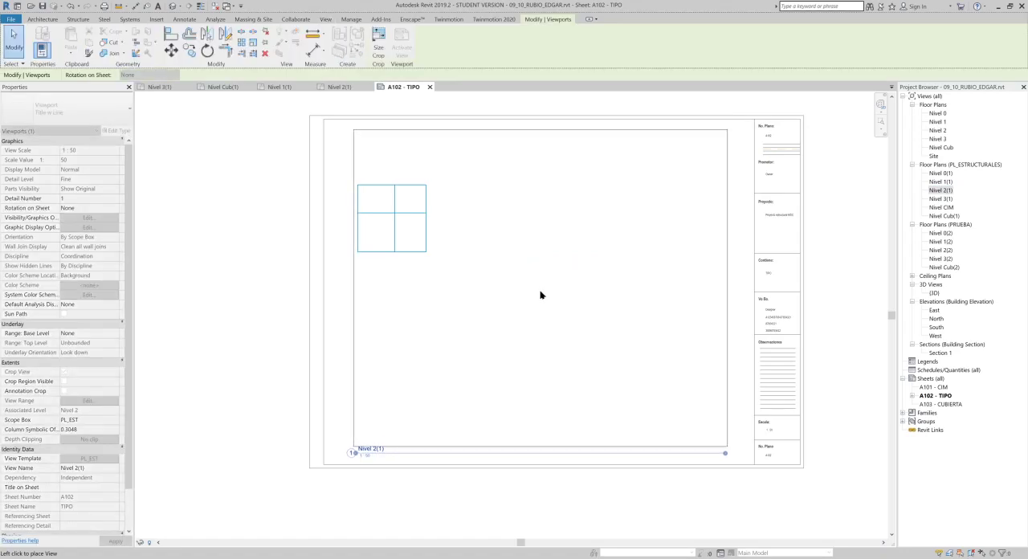
click(540, 296)
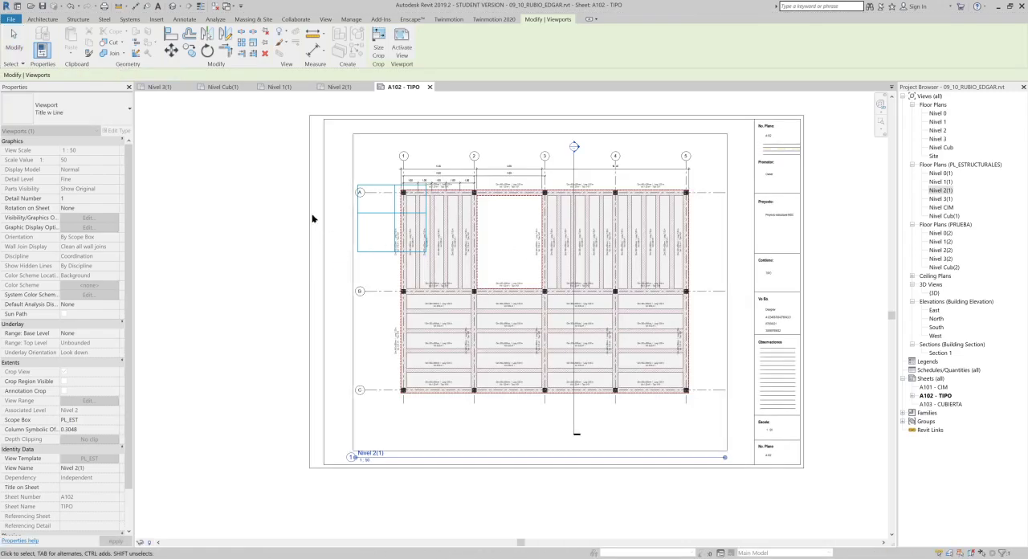
- Move the guide grid vertically so its inner horizontal line coincides with axis A of the placed plan
scroll(249, 189, up, 4)
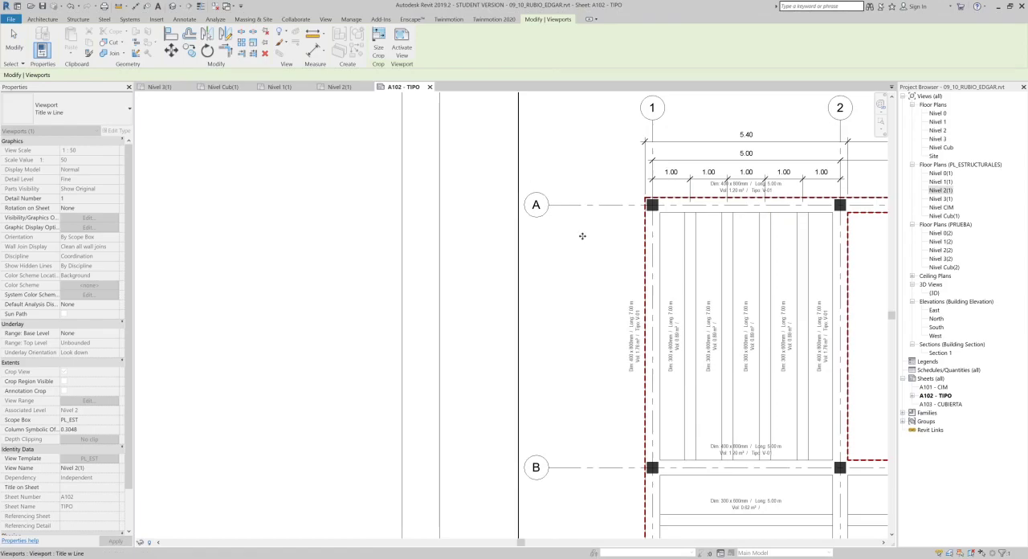
mouse_move(589, 242)
mouse_down()
mouse_move(579, 264)
mouse_move(527, 269)
mouse_up()
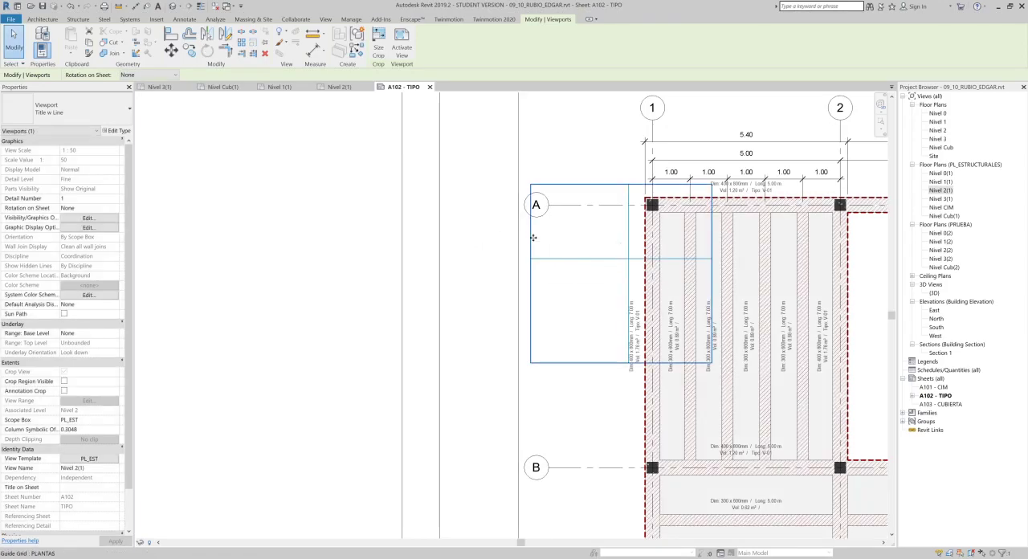
middle_drag(647, 261, 594, 280)
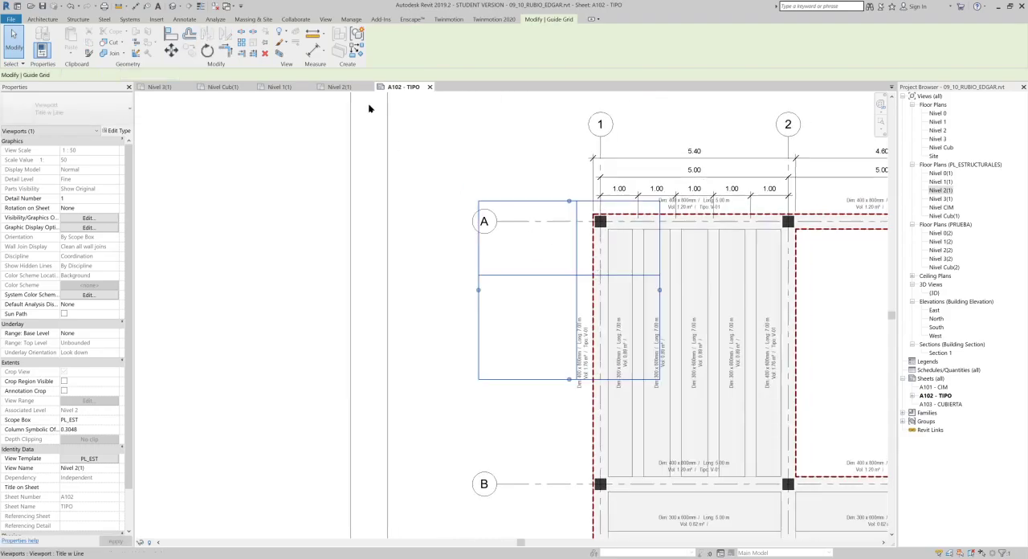
click(171, 49)
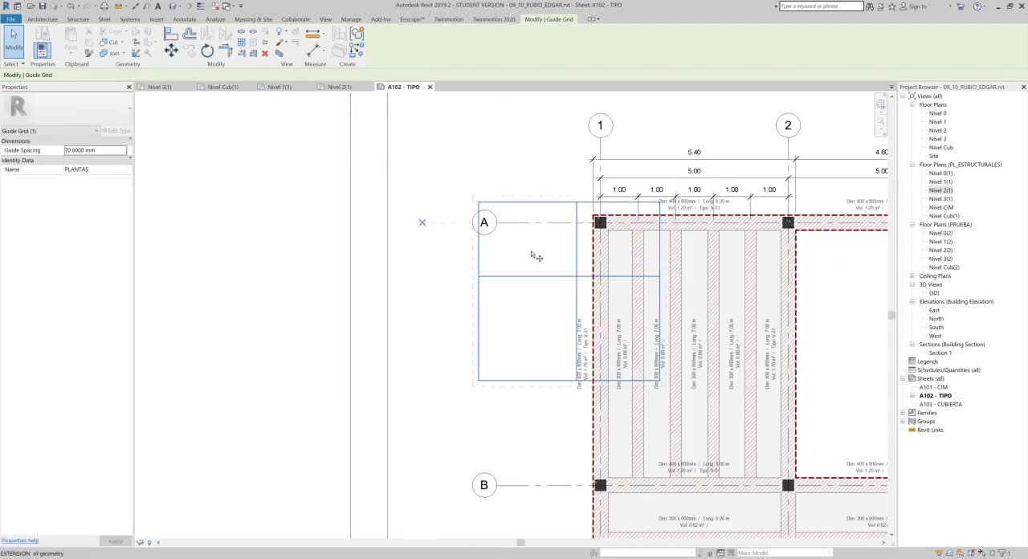
click(554, 281)
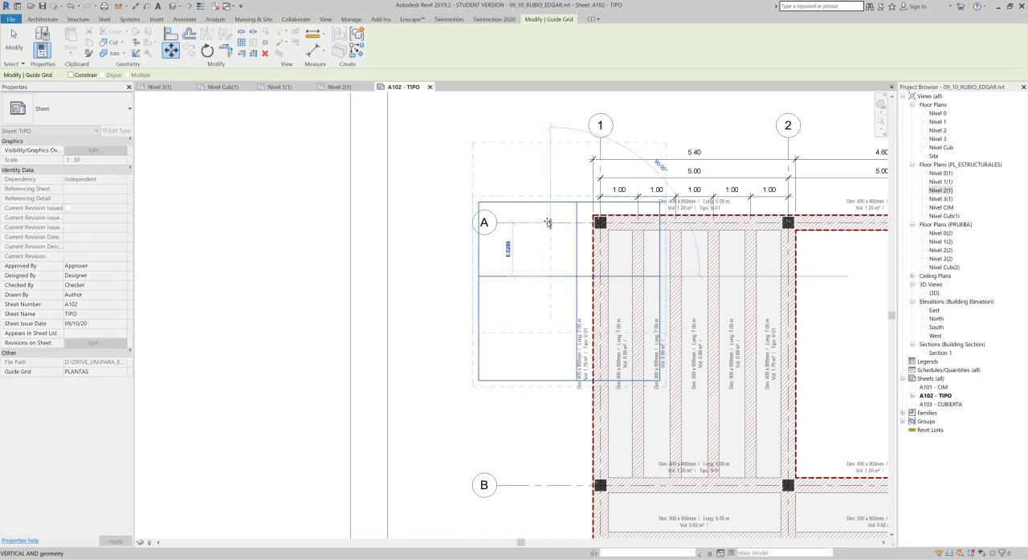
click(549, 226)
click(570, 165)
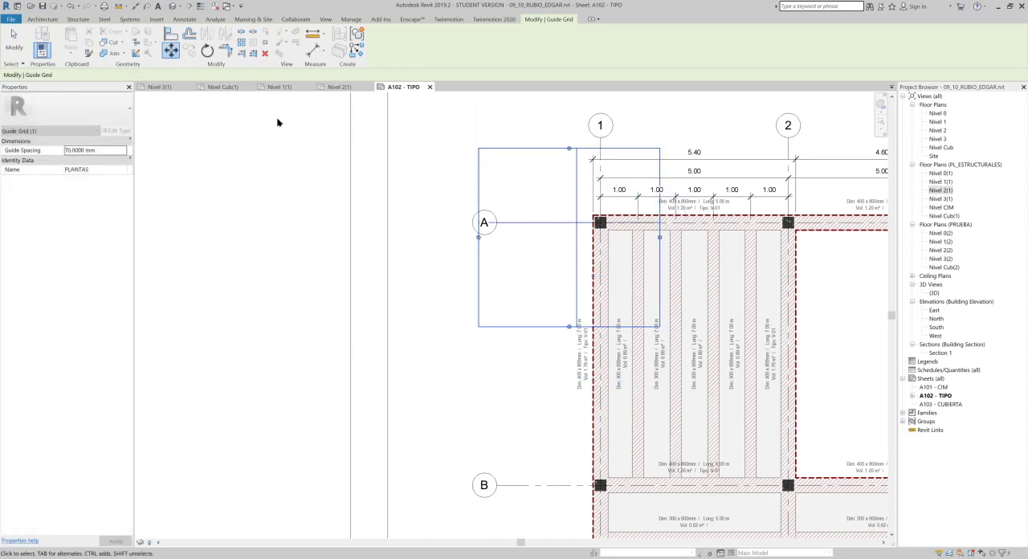
- Move the guide grid horizontally so its inner vertical line coincides with axis 1 of the plan
click(171, 50)
click(599, 171)
click(601, 172)
click(234, 200)
scroll(323, 221, down, 1)
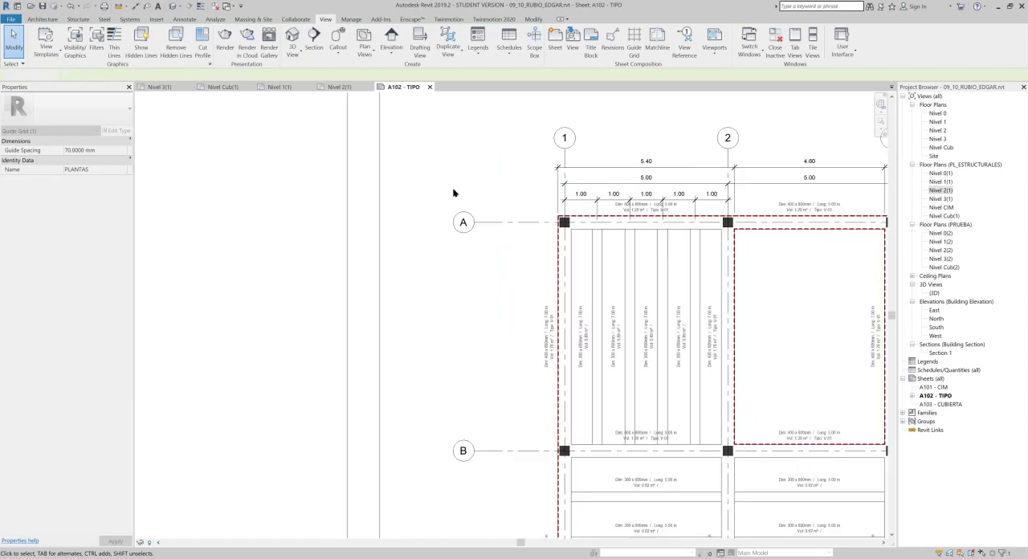
scroll(451, 194, down, 1)
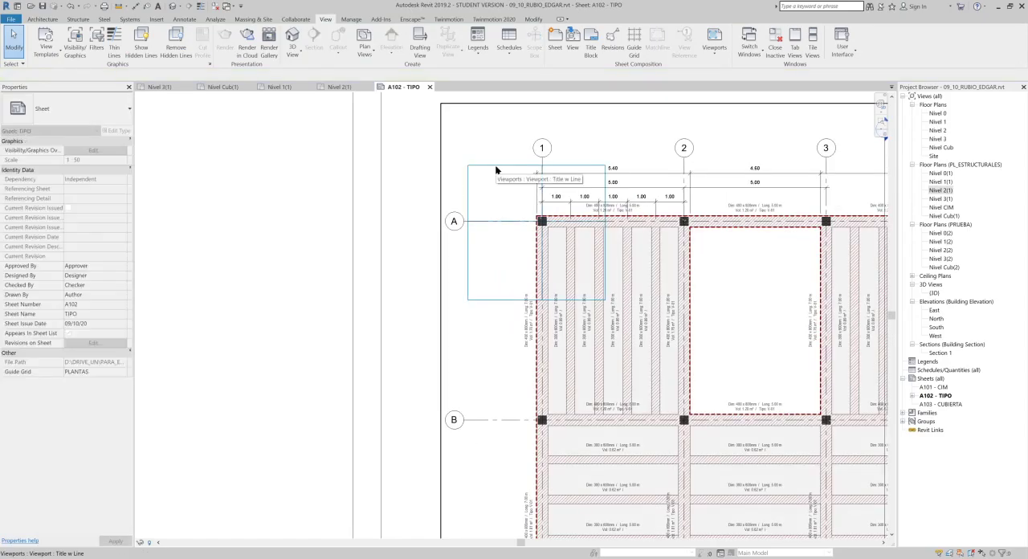
scroll(572, 199, down, 2)
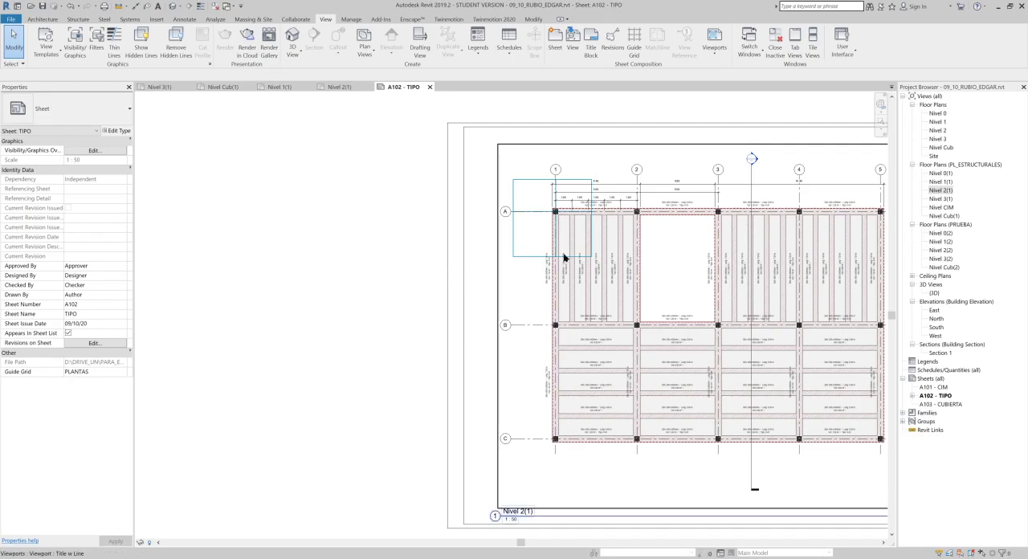
- Assign the existing PLANTAS guide grid to sheet A101 - CIM and place the Nivel CIM plan on that sheet
double_click(940, 387)
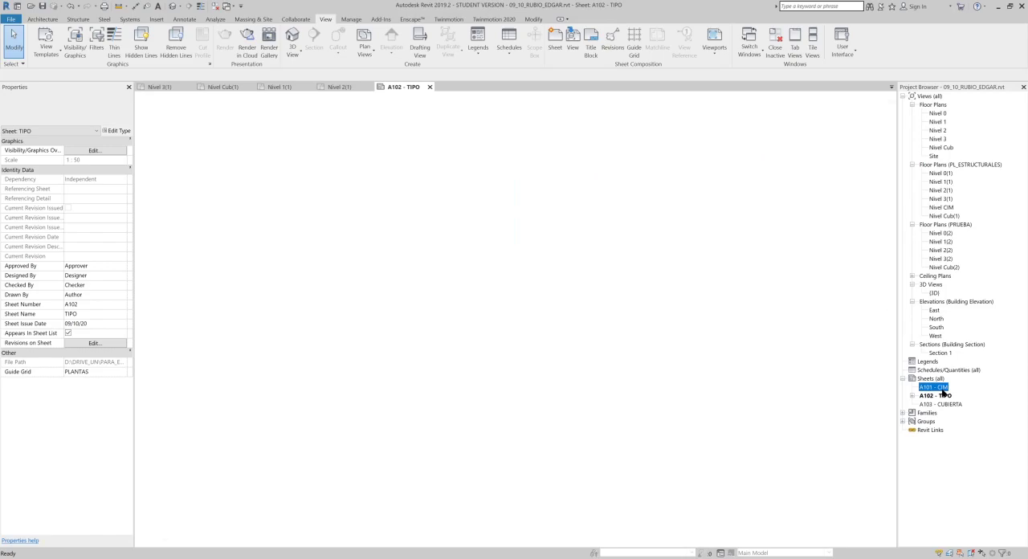
click(634, 42)
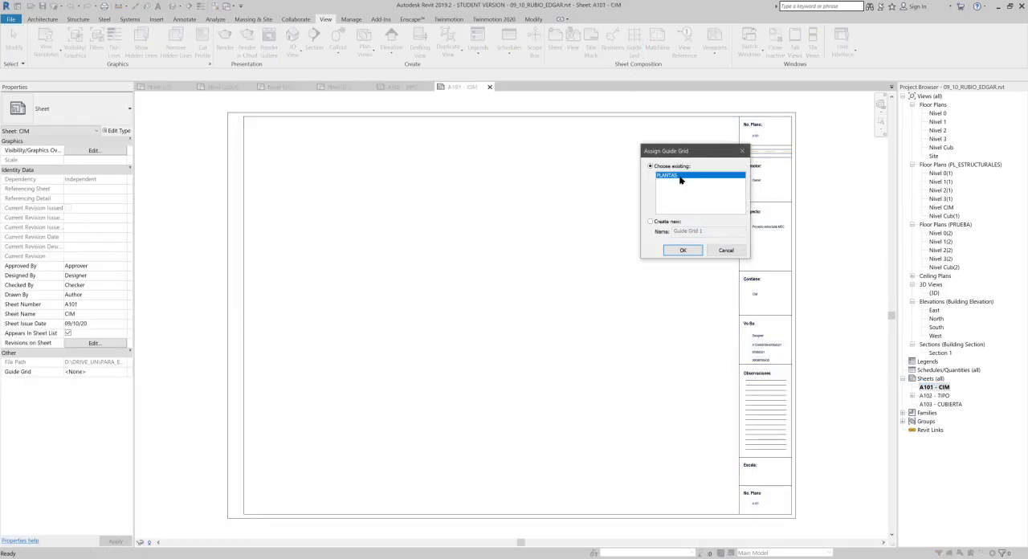
click(683, 251)
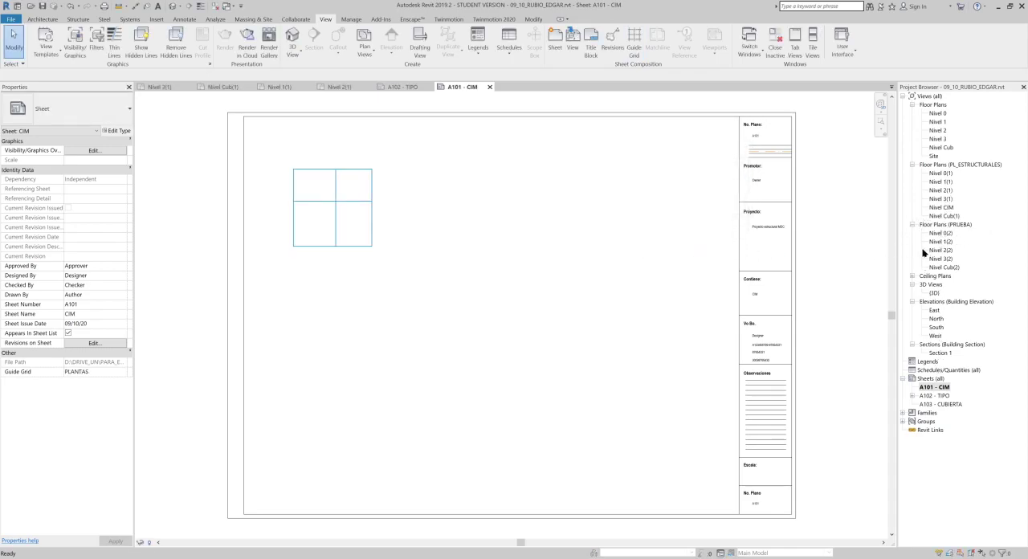
click(946, 208)
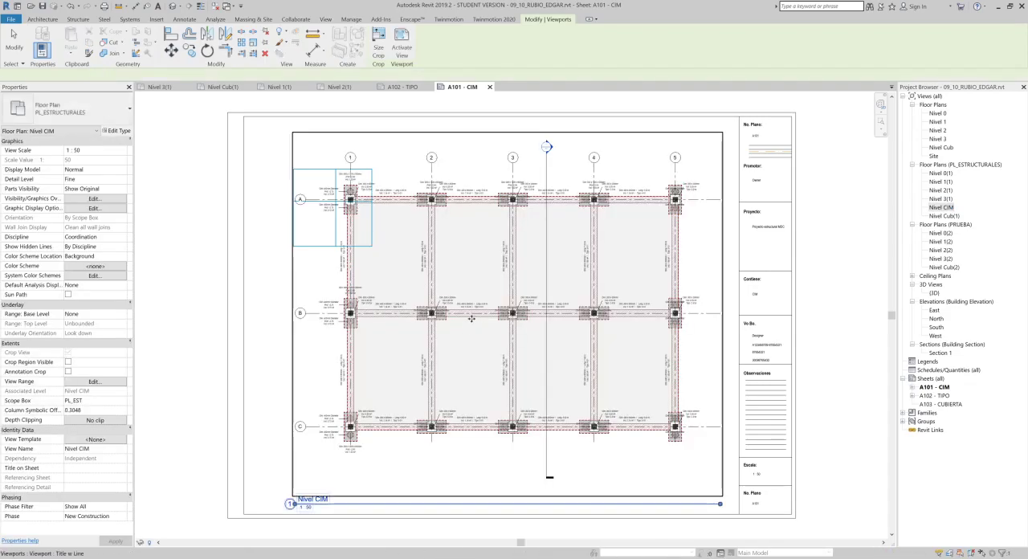
- Move the Nivel CIM plan horizontally so its axis 1 coincides with the guide grid's inner vertical line
scroll(471, 318, up, 1)
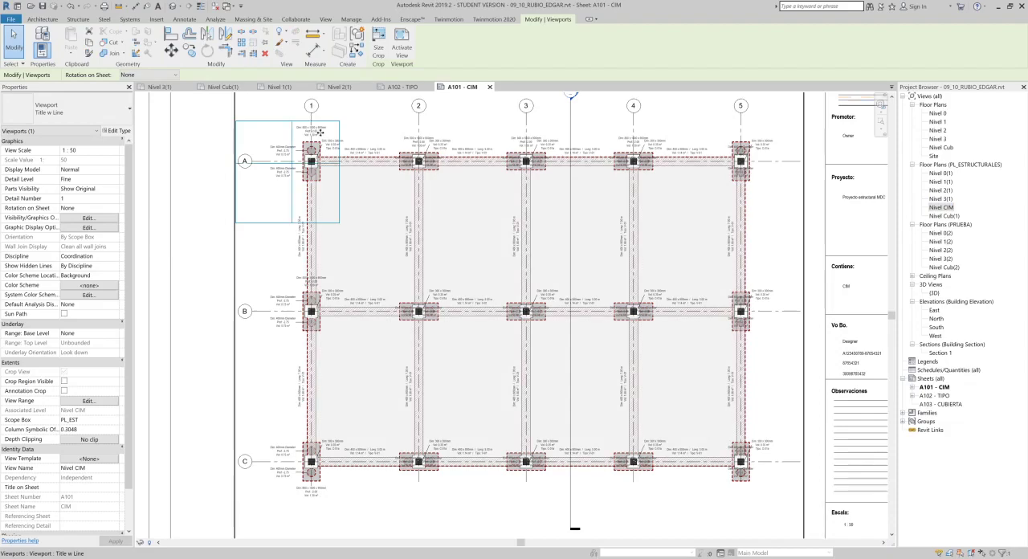
scroll(320, 135, up, 4)
key(m)
key(v)
click(297, 146)
click(252, 143)
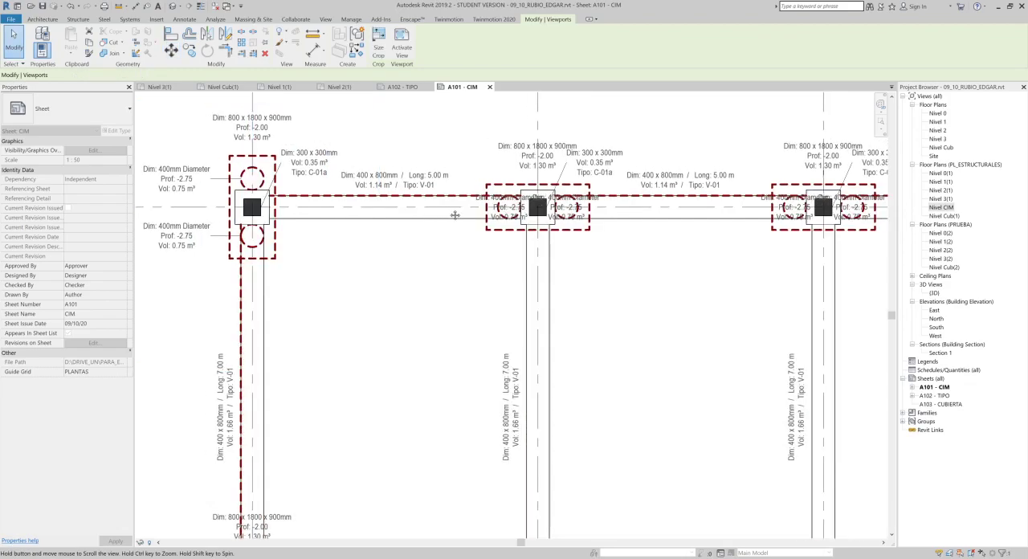
middle_drag(454, 215, 675, 256)
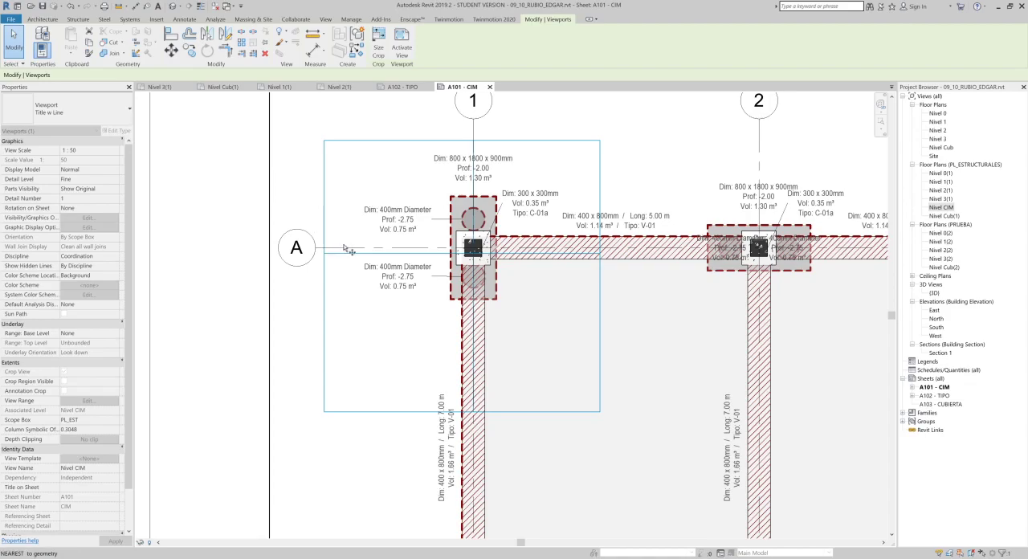
key(m)
key(v)
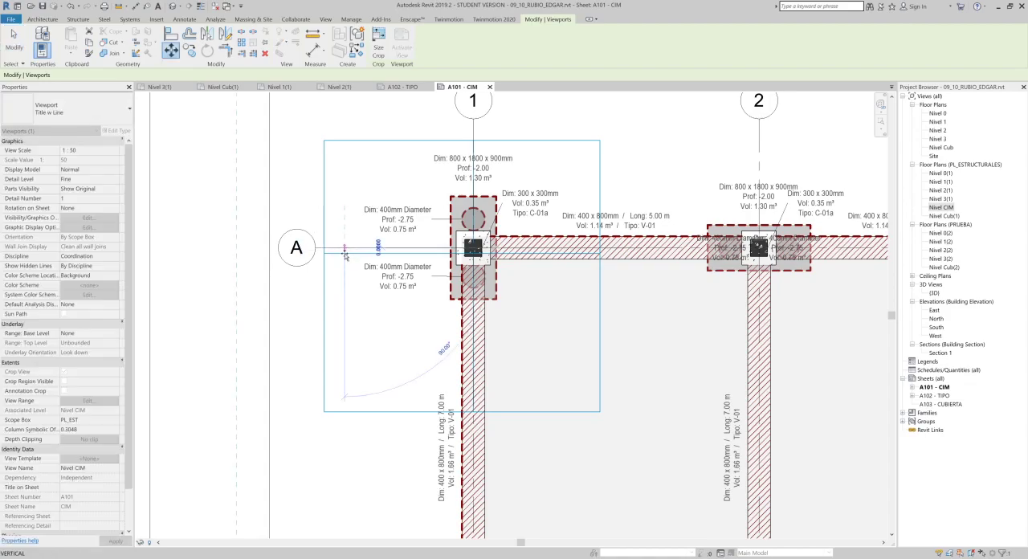
scroll(347, 276, down, 1)
key(Escape)
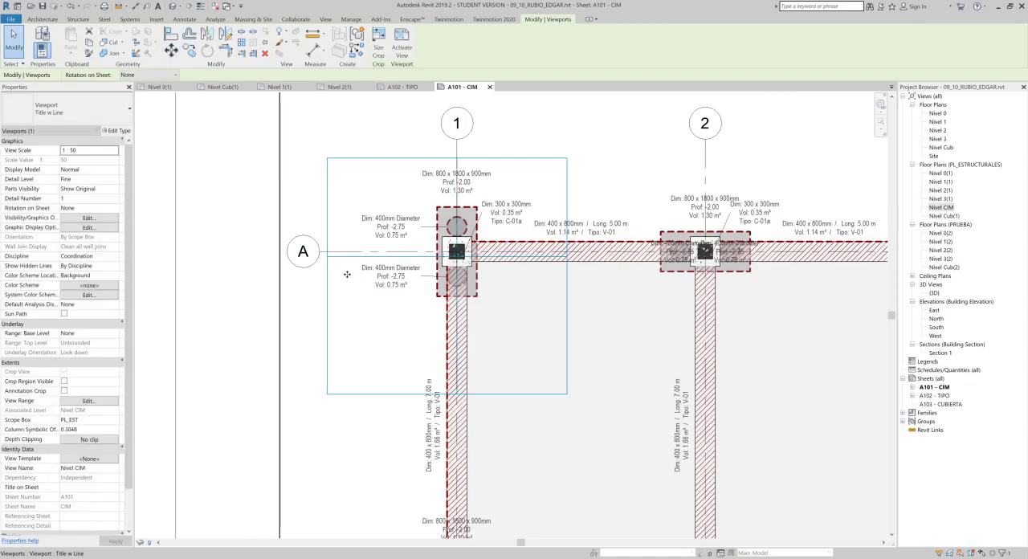
- Try to move the Nivel CIM plan vertically, taking a point on axis A as the base point
scroll(343, 260, up, 3)
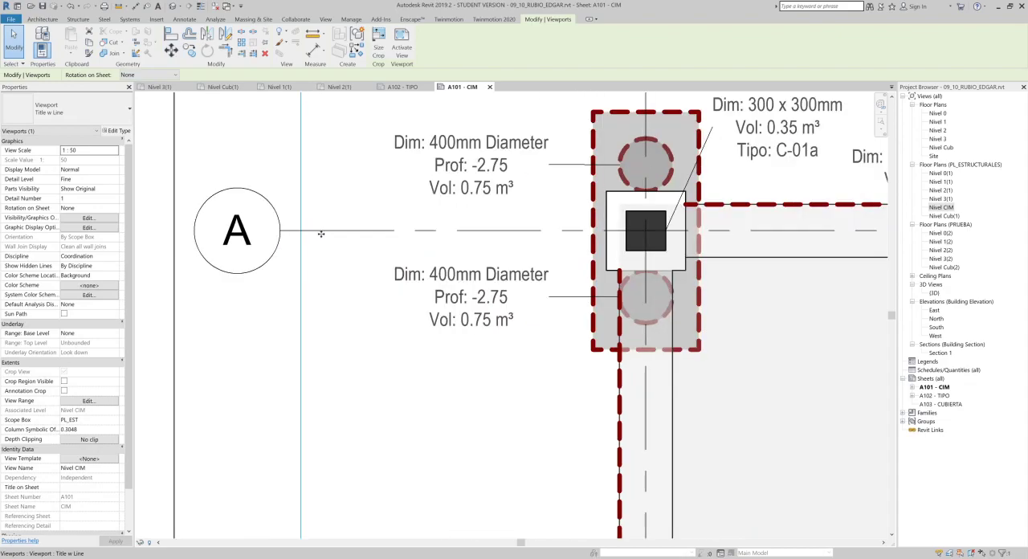
key(m)
key(v)
click(318, 232)
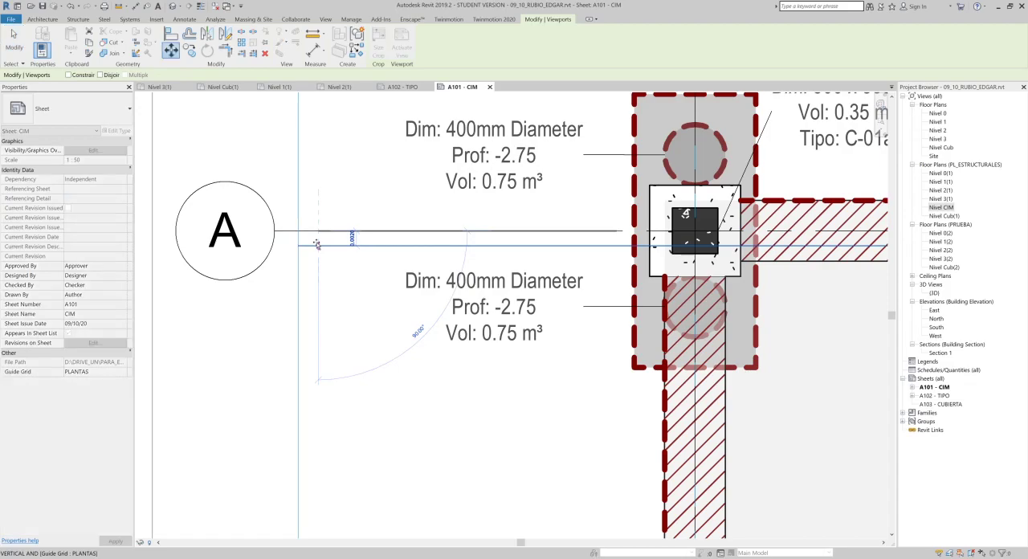
click(318, 177)
- Move the Nivel CIM plan vertically so its axis A coincides with the guide grid's inner horizontal line
key(m)
key(v)
click(322, 176)
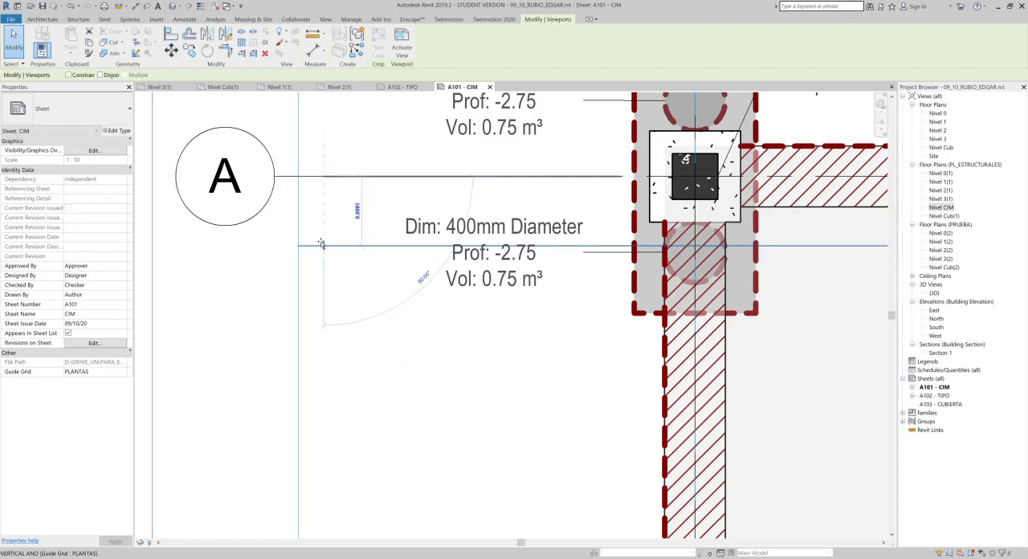
click(320, 244)
scroll(320, 244, down, 5)
scroll(286, 149, down, 1)
middle_drag(287, 150, 273, 206)
key(Escape)
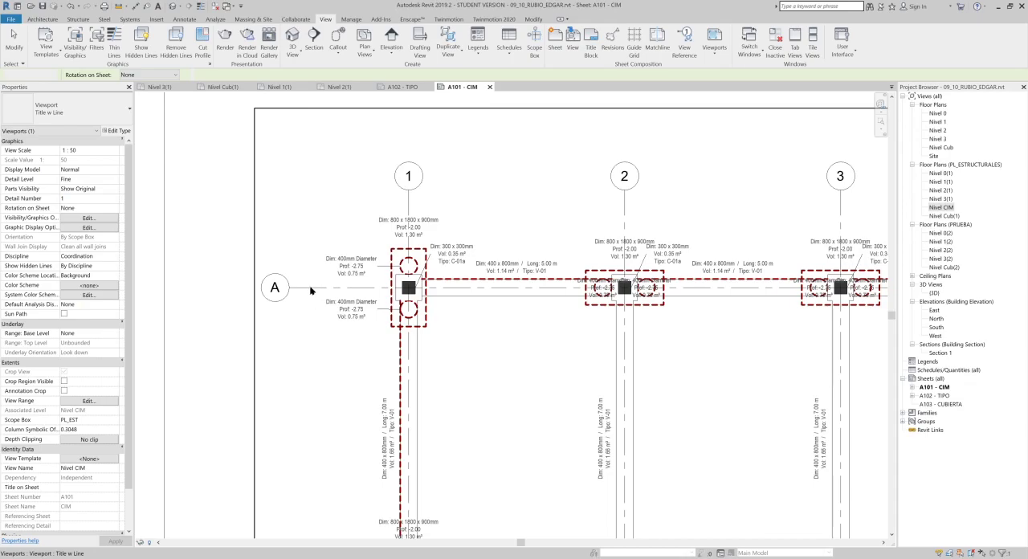
click(316, 254)
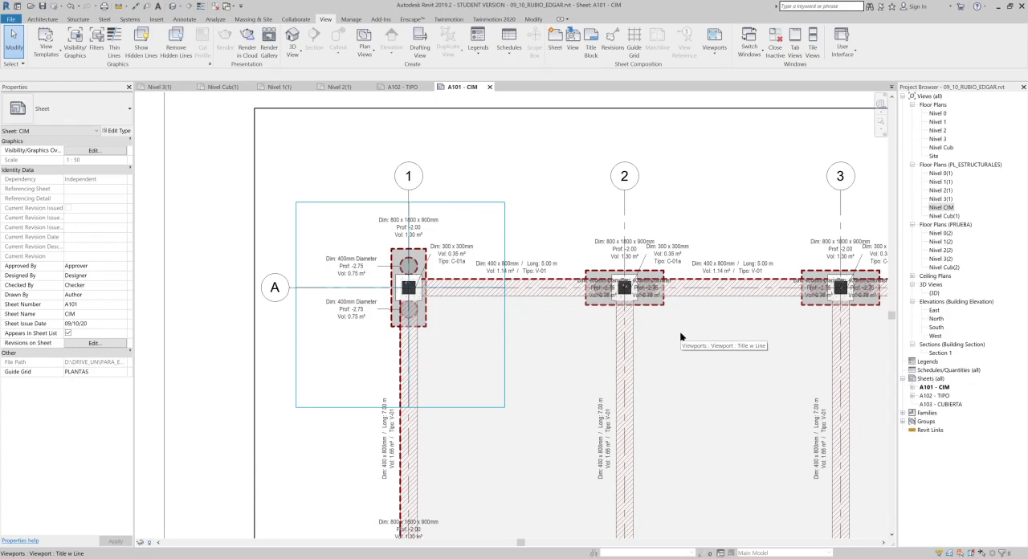
scroll(683, 336, up, 1)
scroll(338, 273, up, 1)
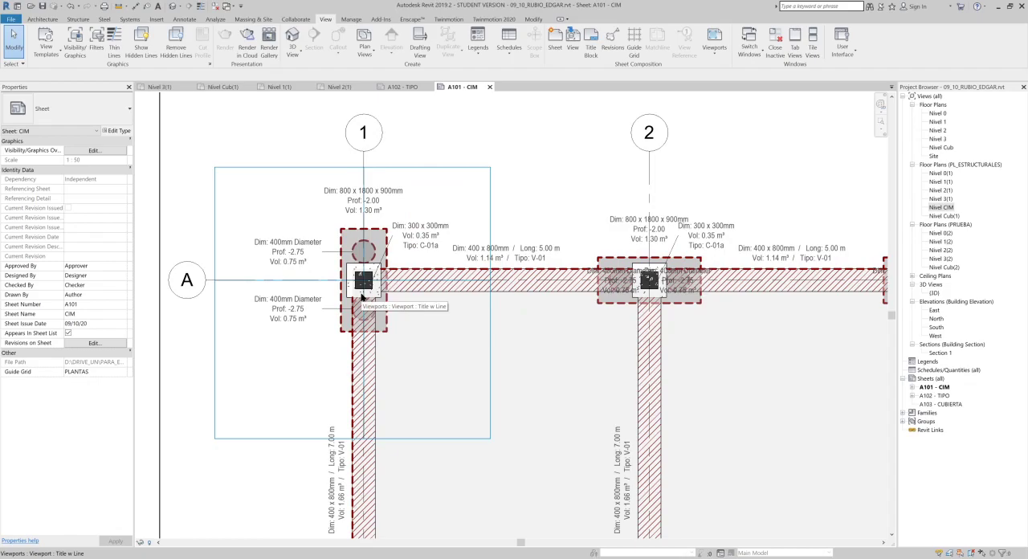
middle_drag(354, 297, 346, 274)
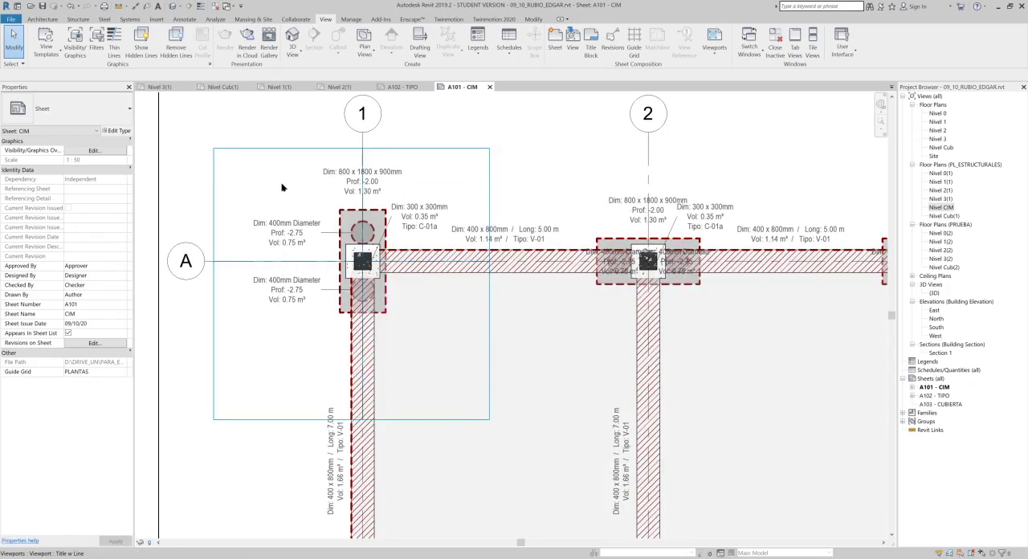
- Open sheet A103 - CUBIERTA and close all inactive views
double_click(953, 405)
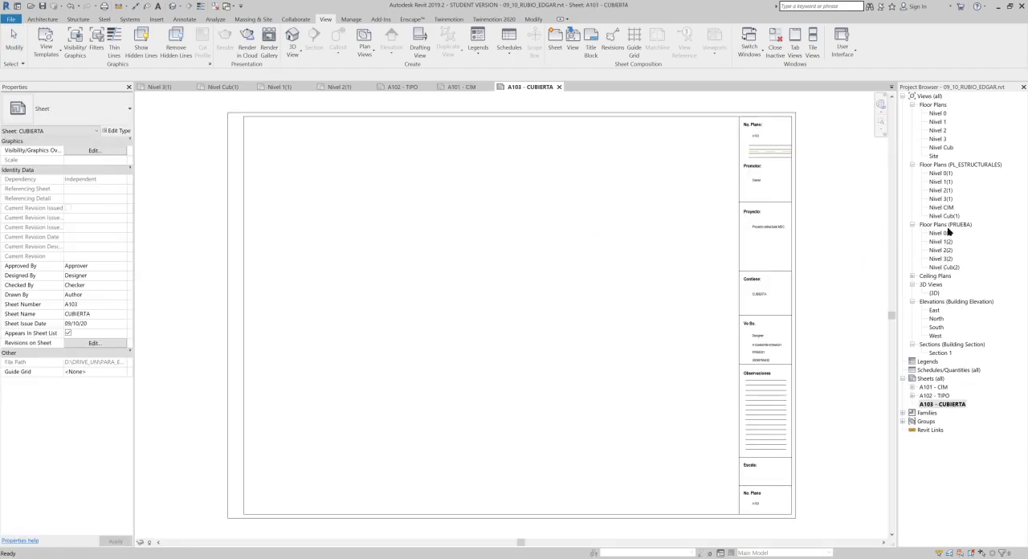
click(216, 7)
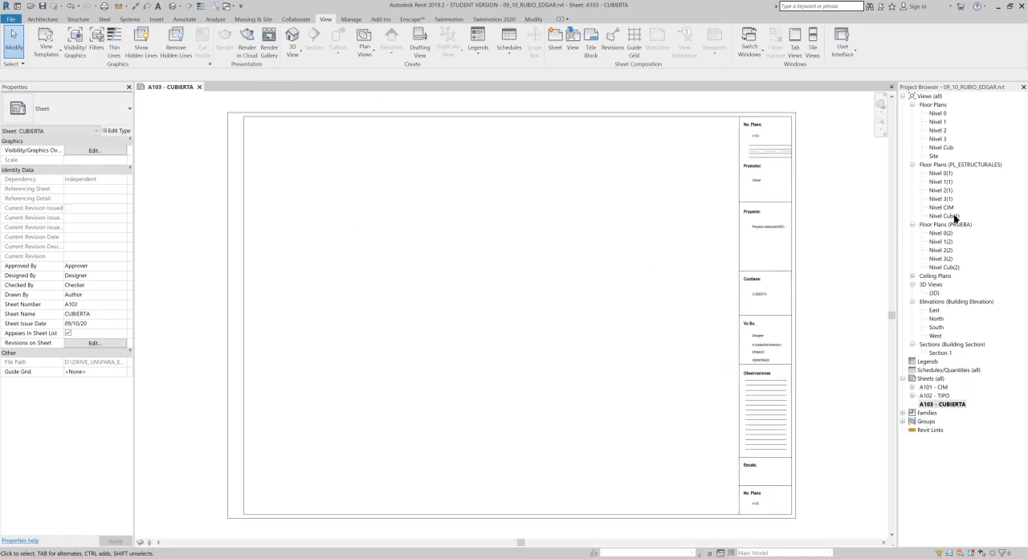
- Place the structural plan Nivel Cub(1) on sheet A103 - CUBIERTA and assign the existing PLANTAS guide grid to the sheet
drag(946, 216, 784, 253)
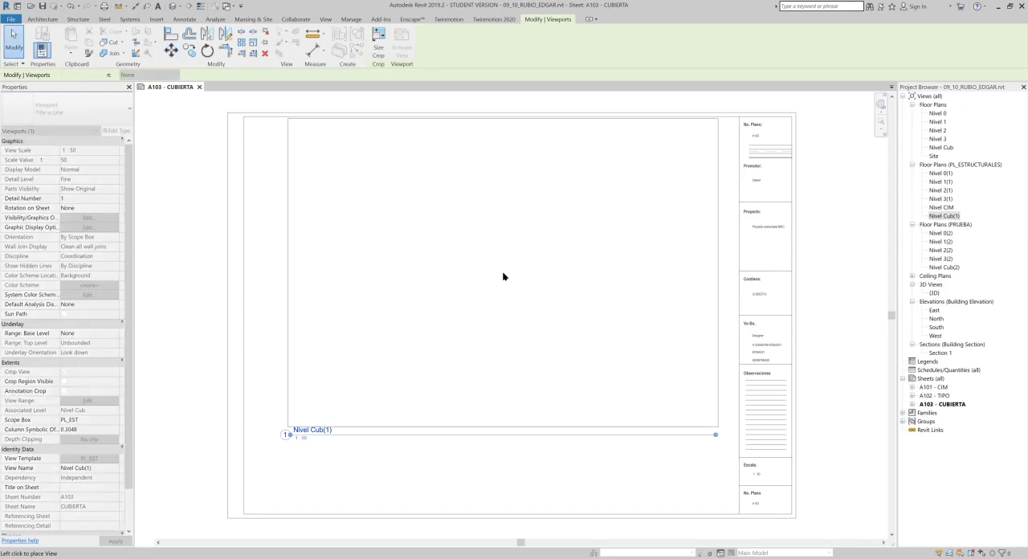
click(446, 169)
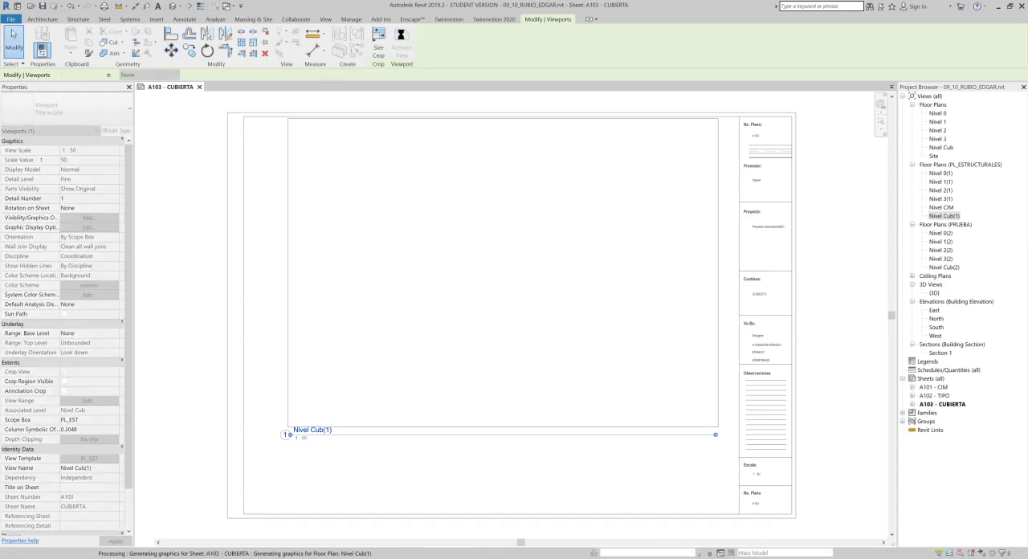
click(324, 19)
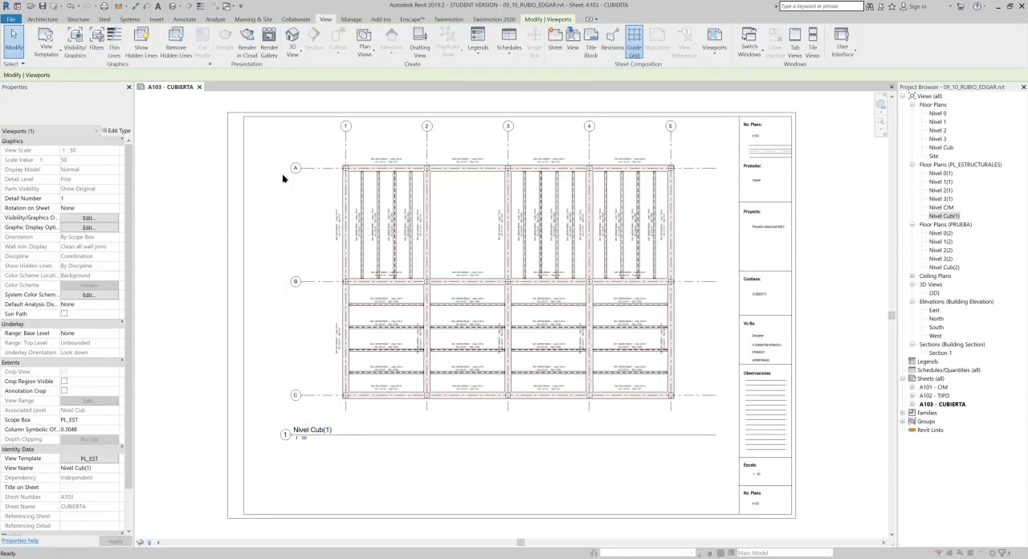
click(682, 253)
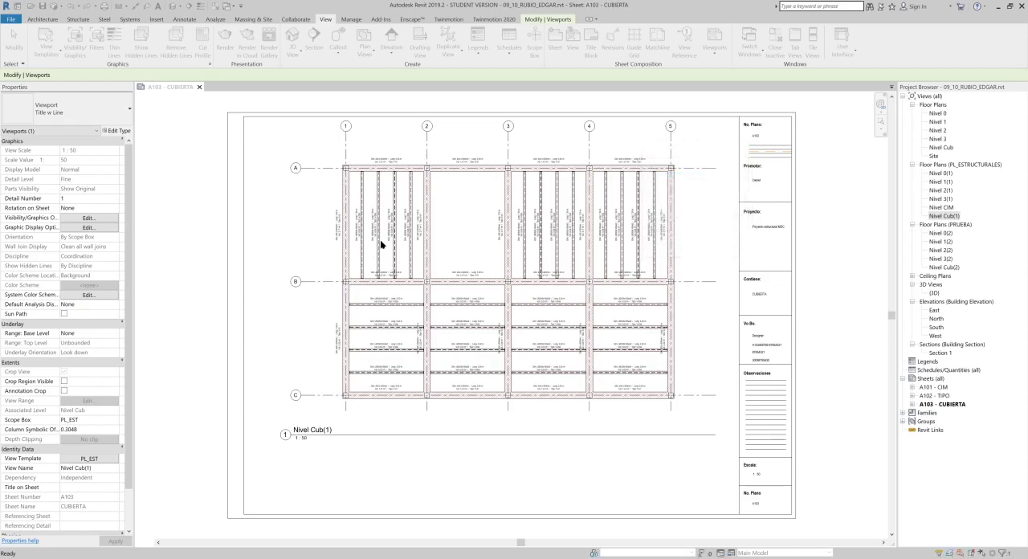
- Move the Nivel Cub(1) plan vertically so its axis A coincides with the guide grid's inner horizontal line
scroll(343, 183, up, 5)
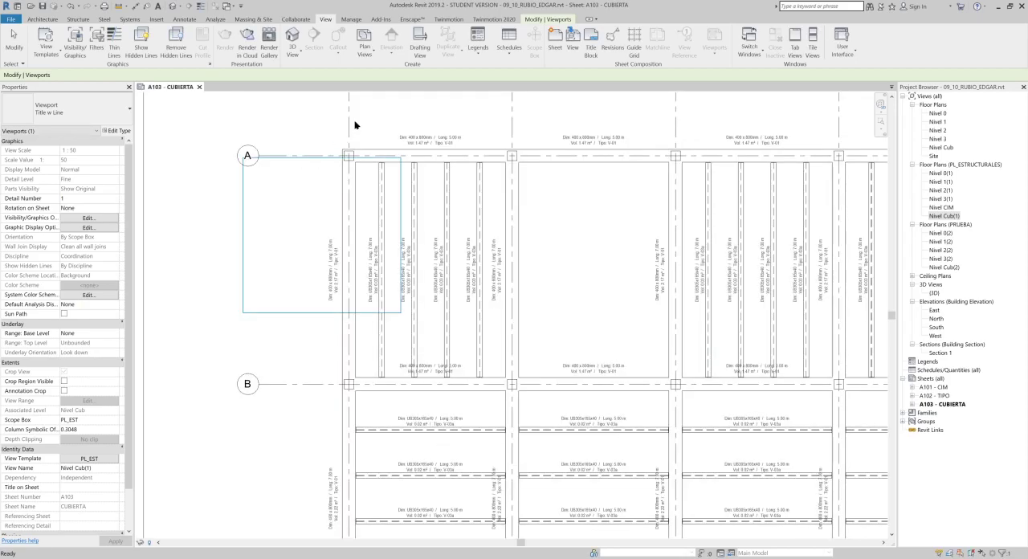
click(171, 50)
click(285, 159)
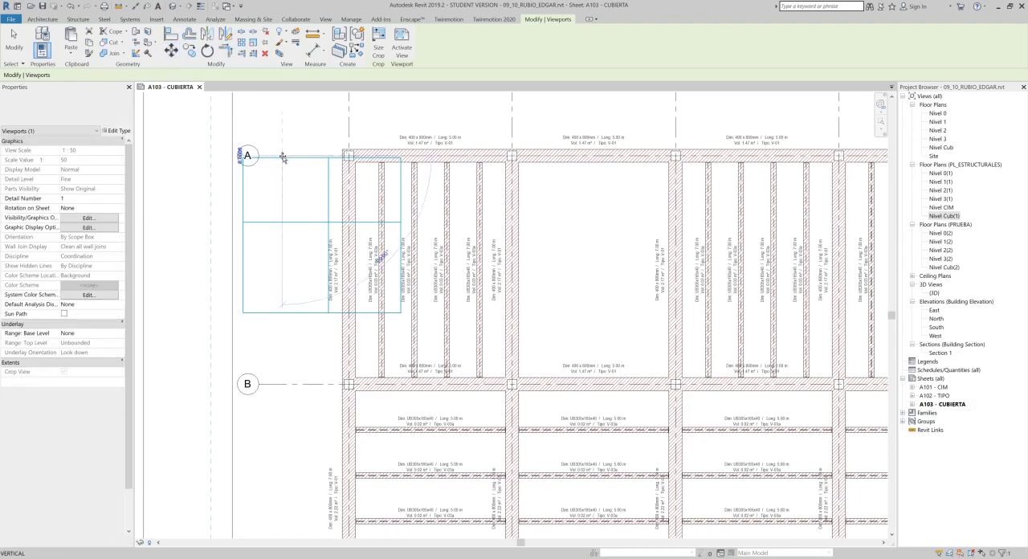
click(285, 222)
- Move the Nivel Cub(1) plan horizontally so its axis 1 coincides with the guide grid's inner vertical line
scroll(294, 212, up, 5)
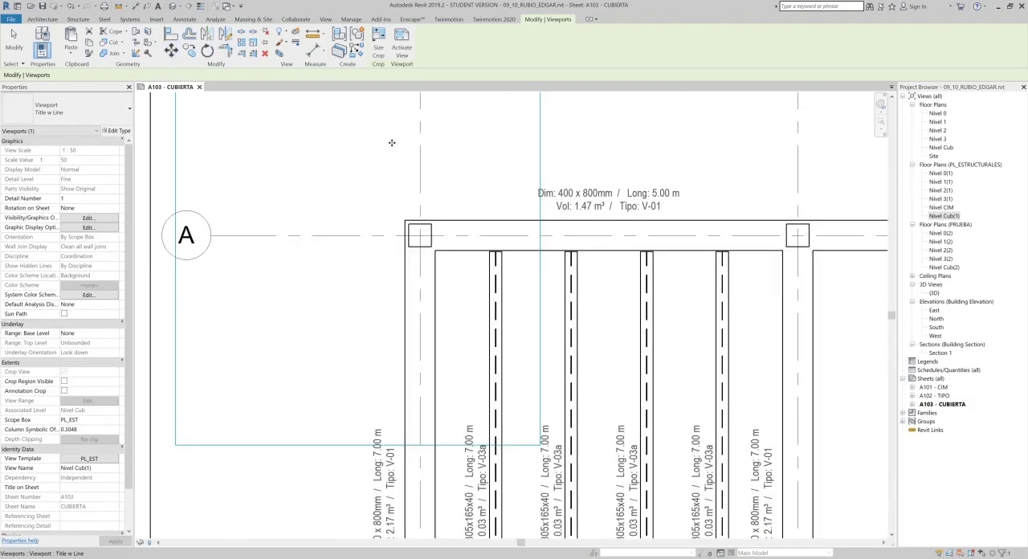
middle_drag(287, 181, 294, 264)
click(171, 49)
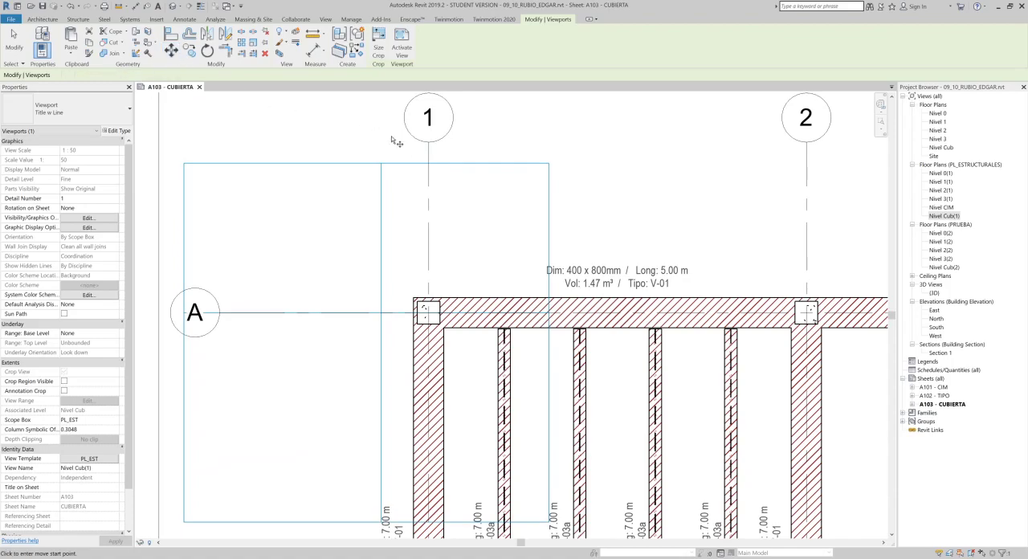
click(427, 190)
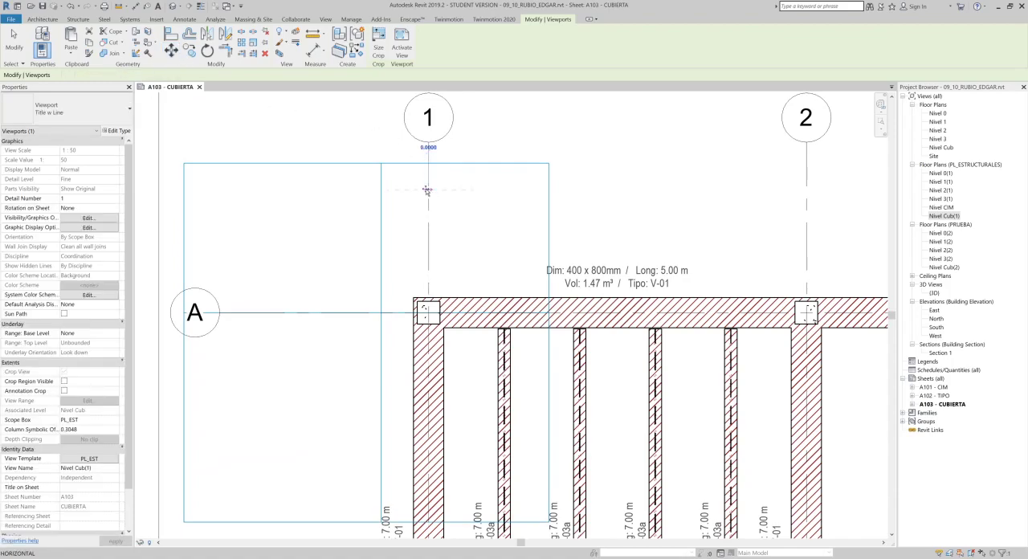
click(381, 196)
scroll(379, 195, down, 4)
click(373, 144)
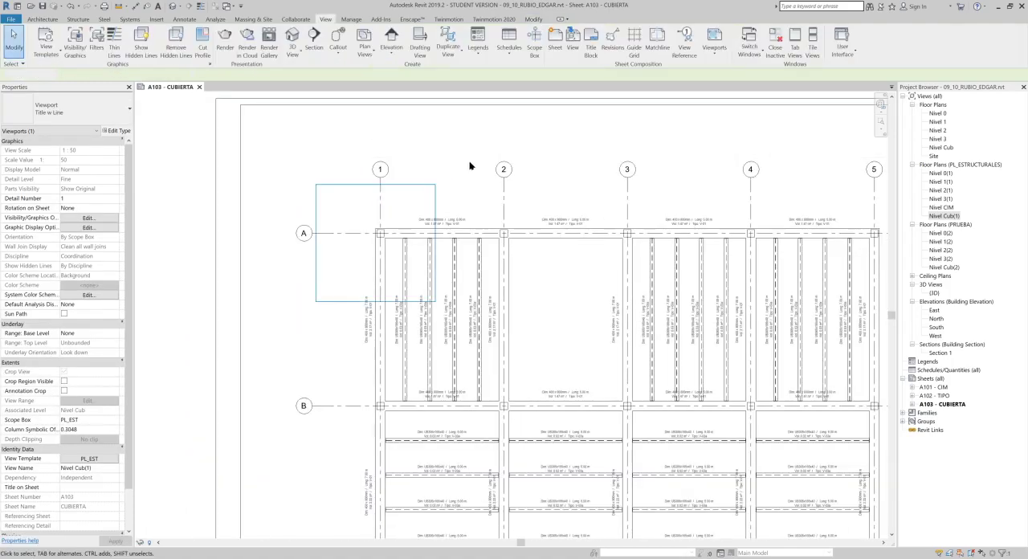
scroll(452, 163, down, 5)
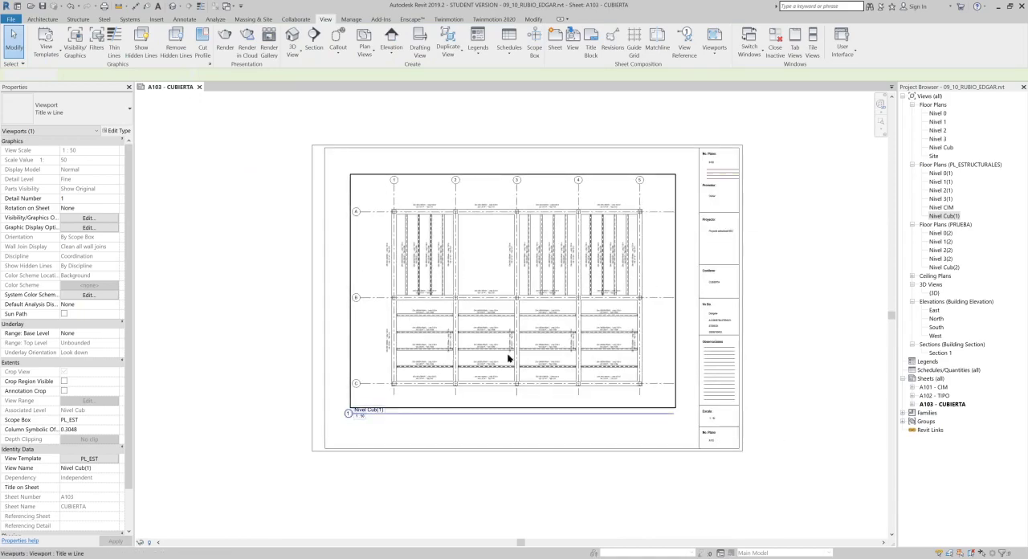
click(800, 425)
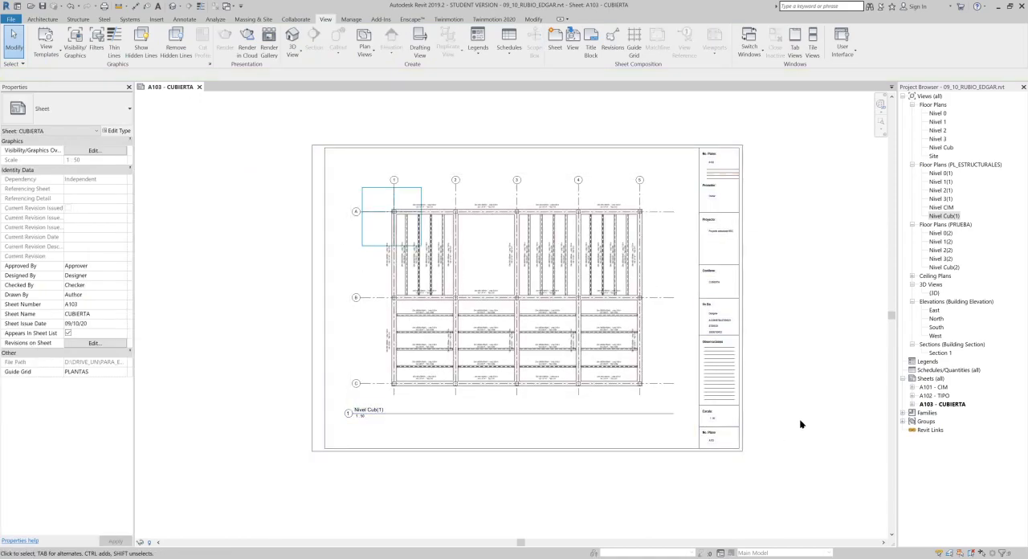
- Open the print settings for sheet A103 - CUBIERTA and choose PrimoPDF as the printer
middle_drag(733, 372, 718, 373)
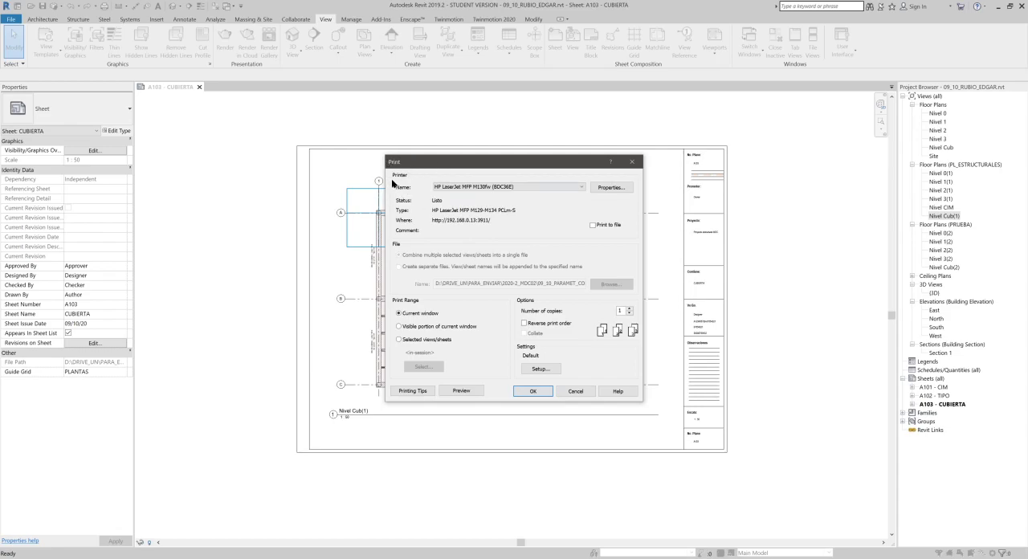
click(611, 188)
key(Escape)
click(560, 190)
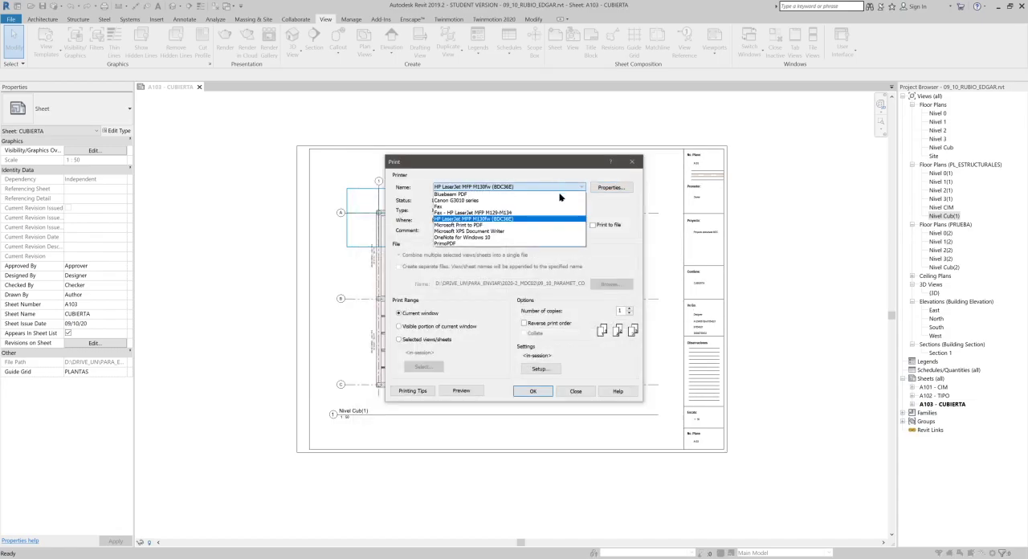
click(462, 243)
- Set the paper size in PrimoPDF's advanced options to the custom PostScript page size
click(614, 188)
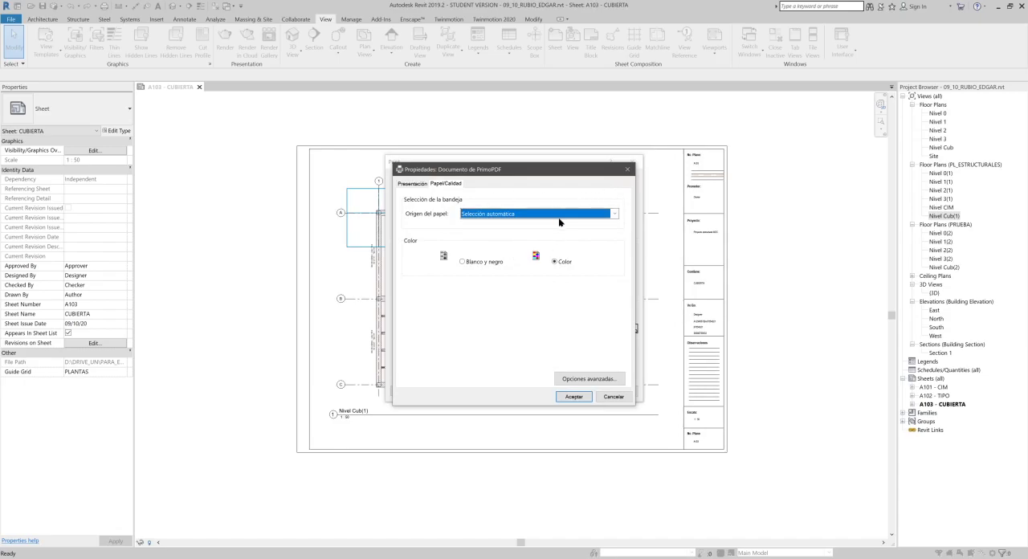
click(588, 378)
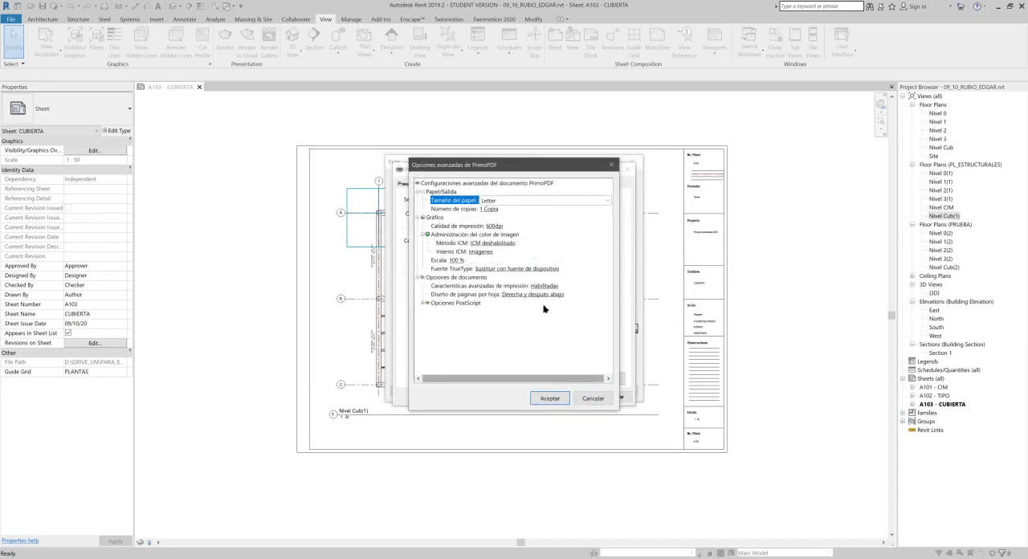
click(562, 199)
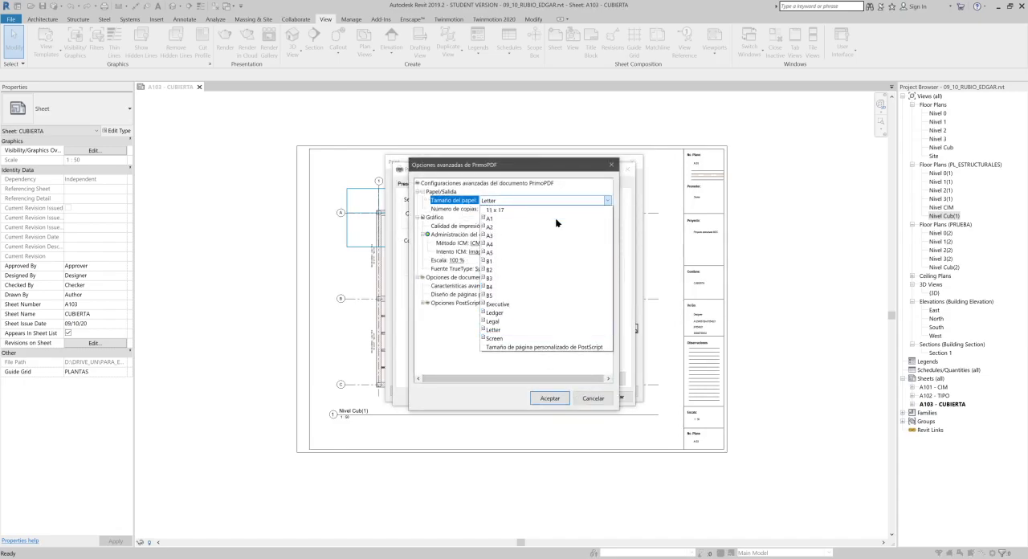
click(543, 347)
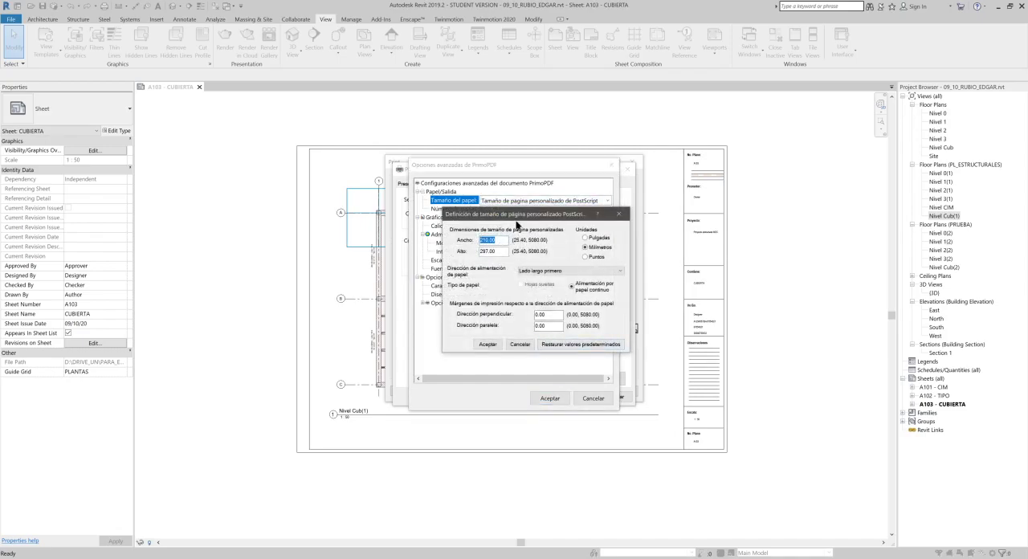
- Define the custom PostScript page with a height of 700 mm and a width of 50 mm, and accept the advanced options
drag(517, 219, 610, 234)
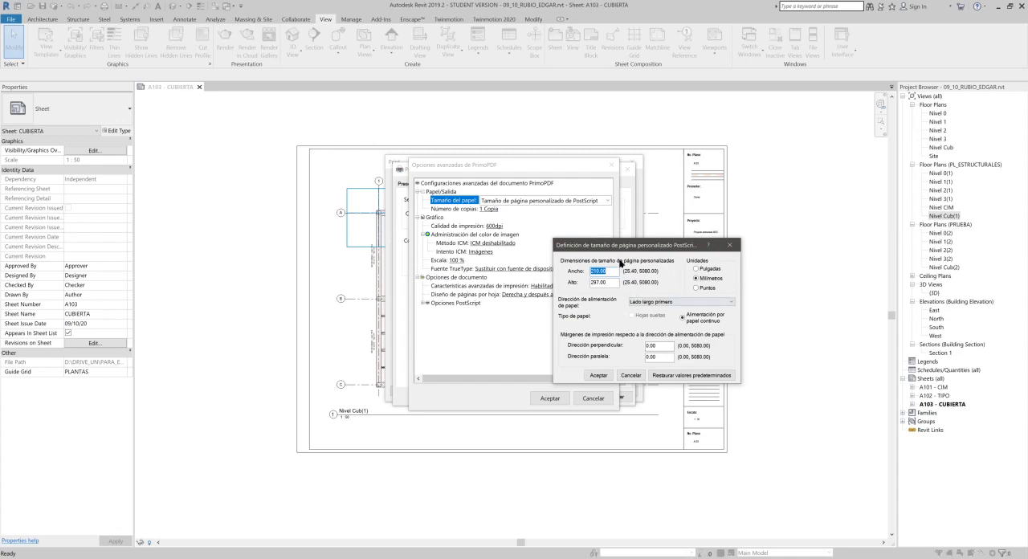
drag(625, 249, 489, 208)
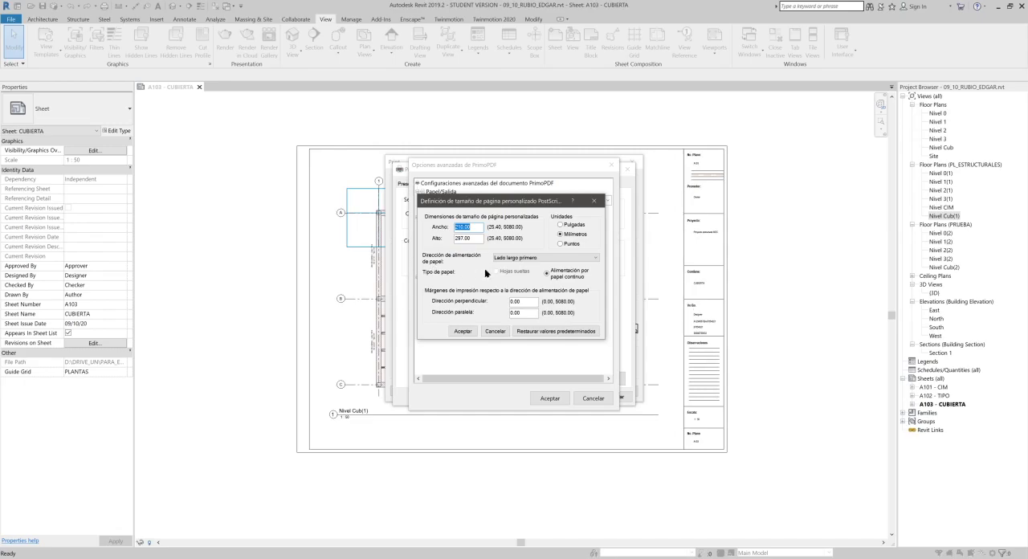
key(Tab)
text(700)
double_click(477, 226)
text(50)
click(464, 332)
click(541, 399)
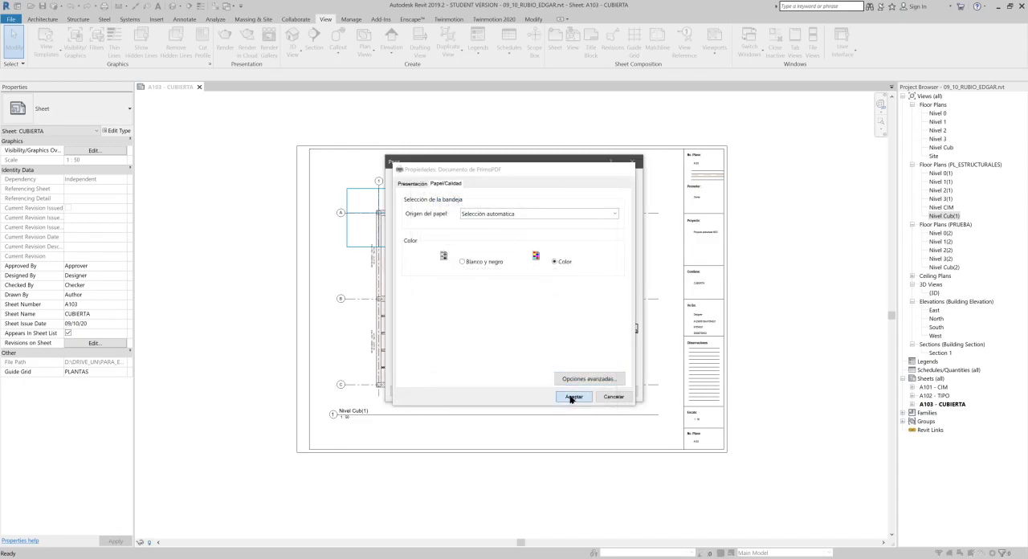
- Accept the PrimoPDF properties and set the print setup to landscape, offset from corner with no margin, and 100% zoom
click(572, 399)
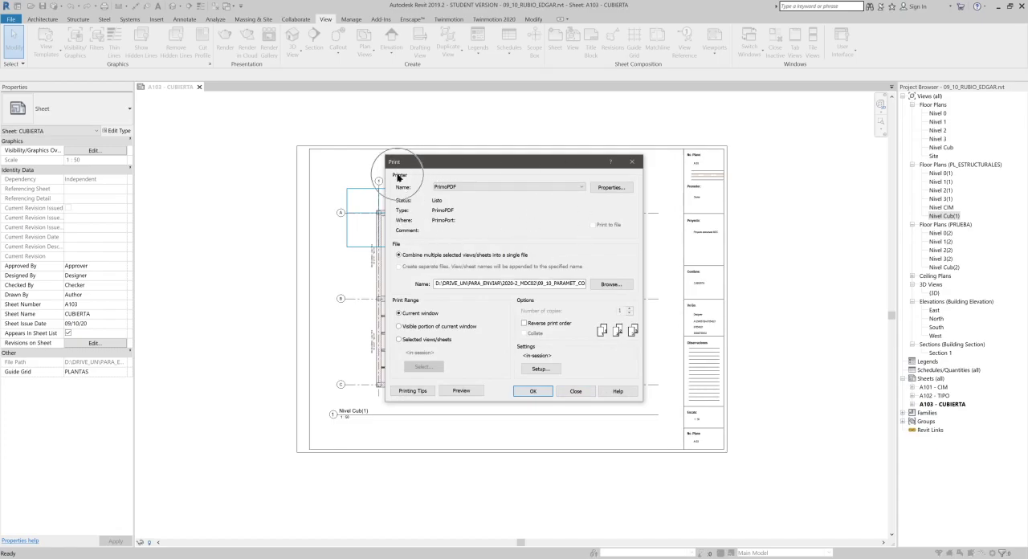
click(540, 369)
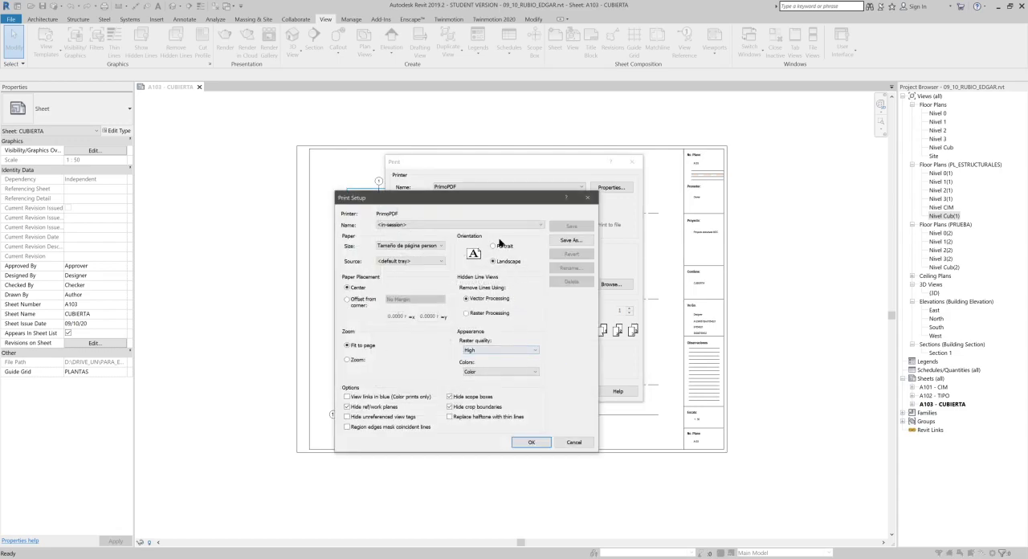
click(498, 248)
click(497, 262)
click(350, 360)
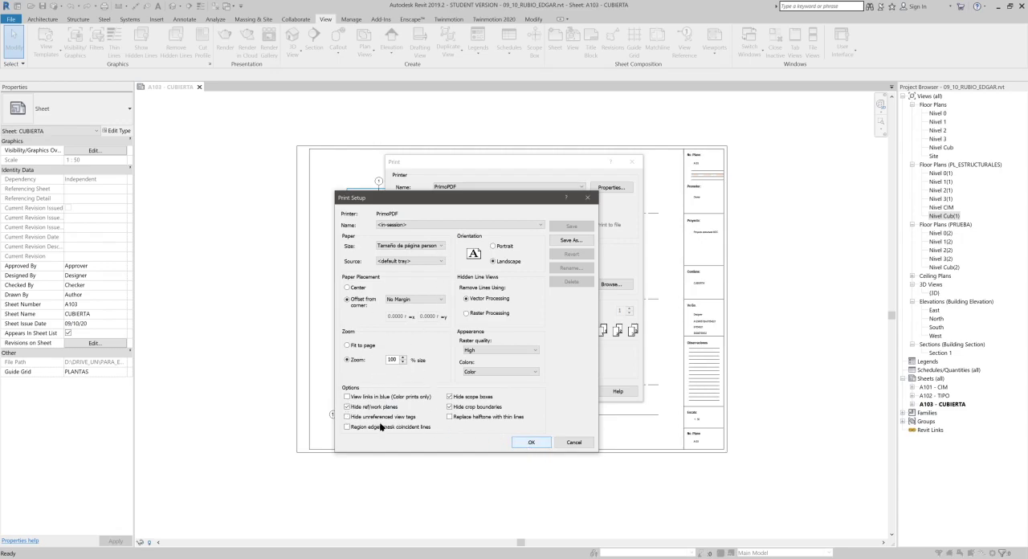
- Hide unreferenced view tags in the print setup and accept it without saving the settings for future sessions
click(348, 416)
click(450, 407)
drag(451, 204, 735, 270)
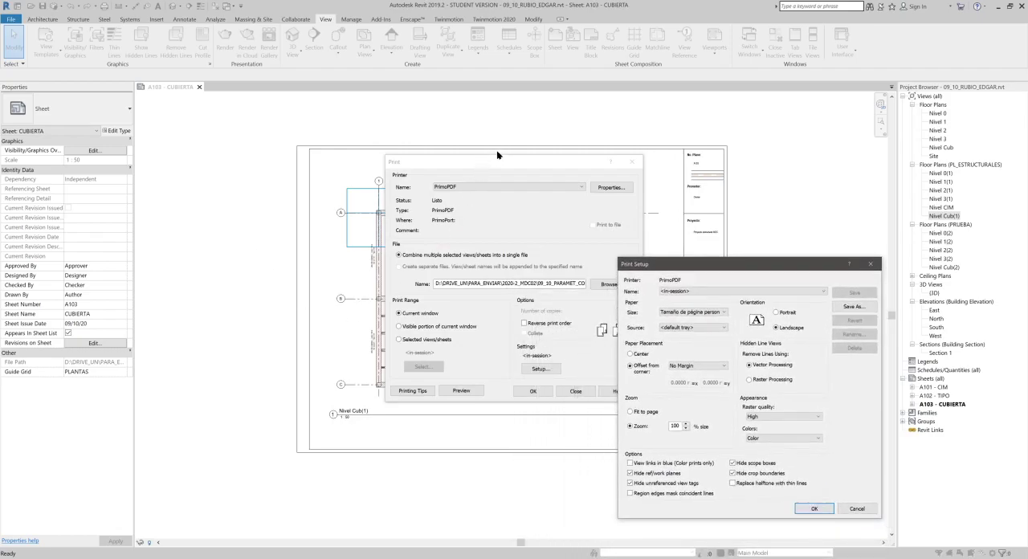
drag(733, 274, 491, 177)
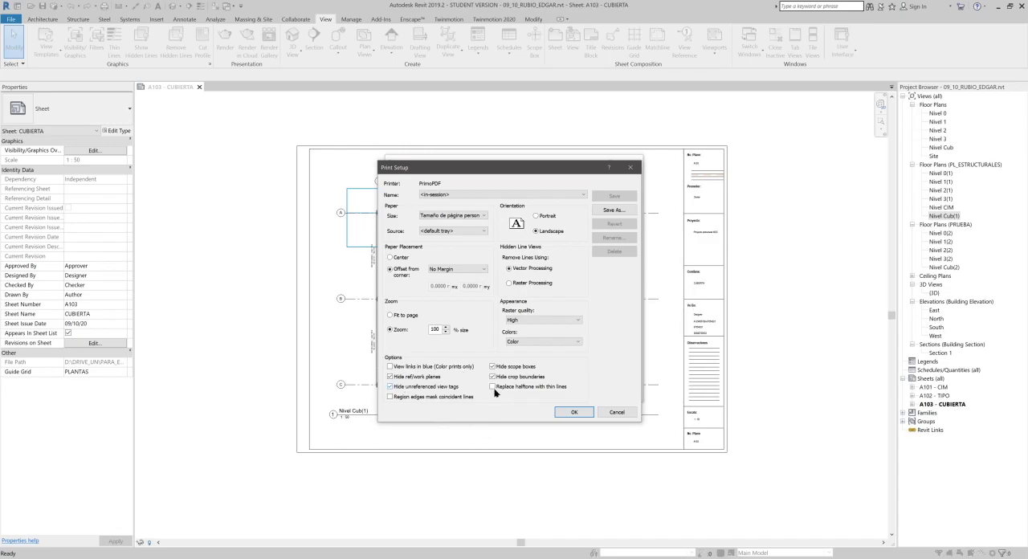
click(574, 412)
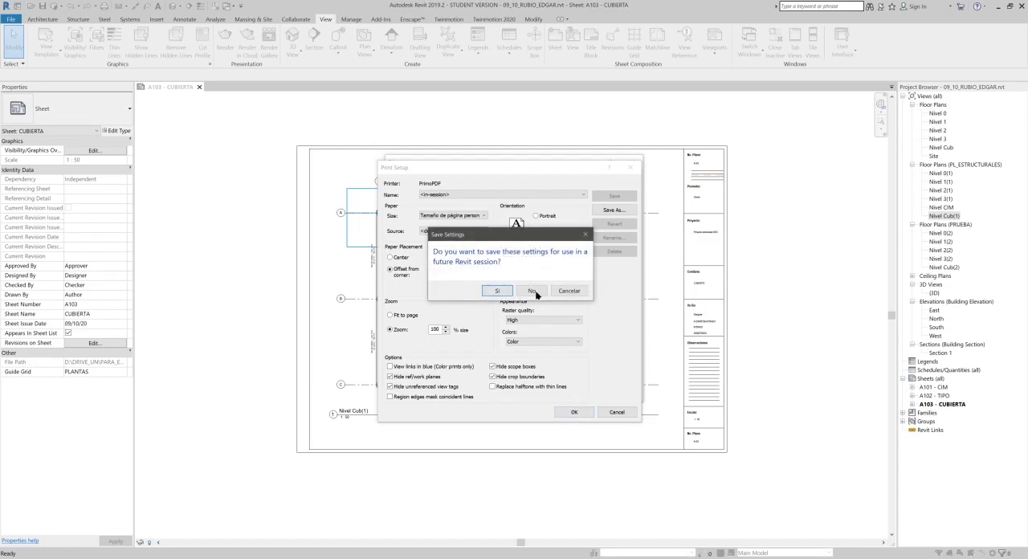
click(531, 291)
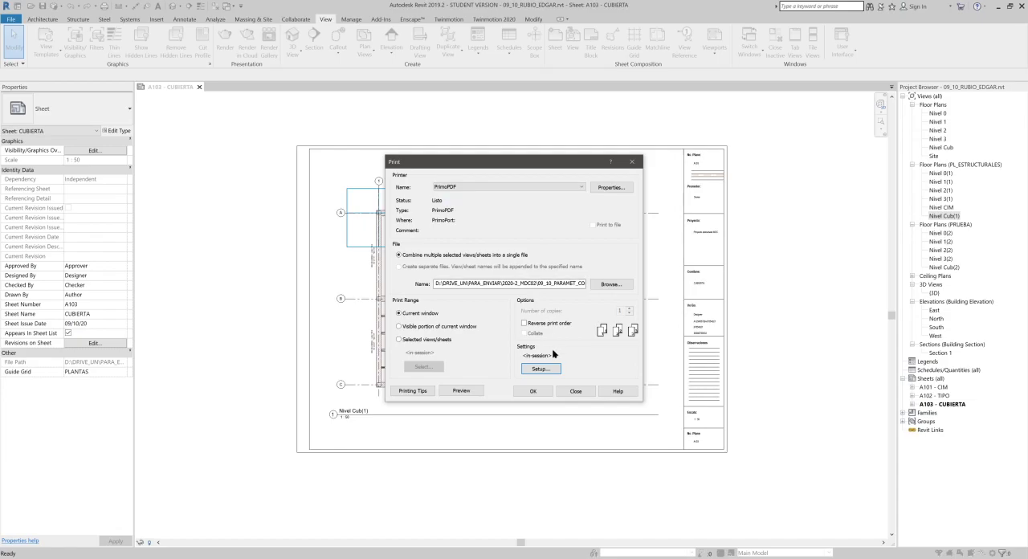
click(542, 370)
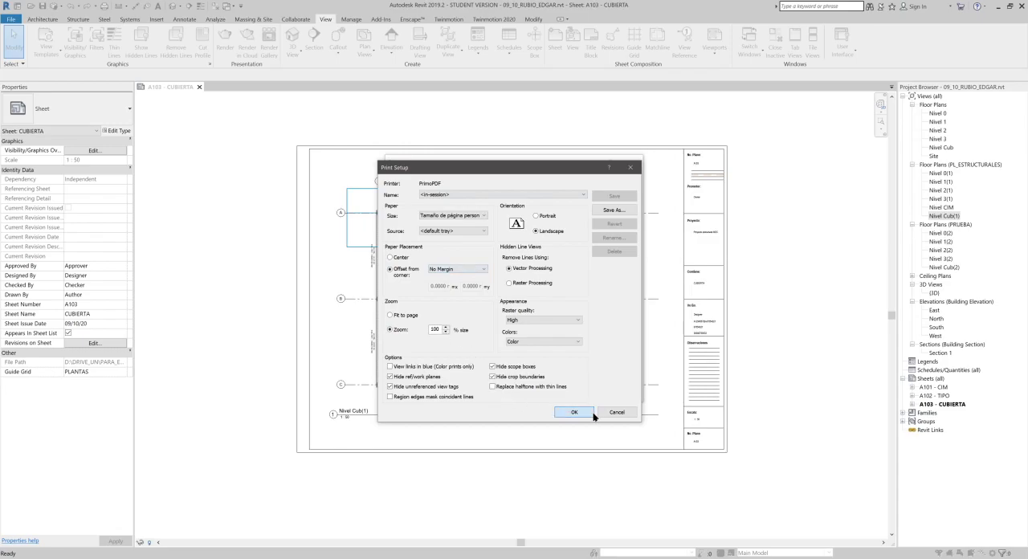
click(574, 412)
- Set the print range to selected views/sheets and include sheets A101 - CIM, A102 - TIPO and A103 - CUBIERTA
click(428, 342)
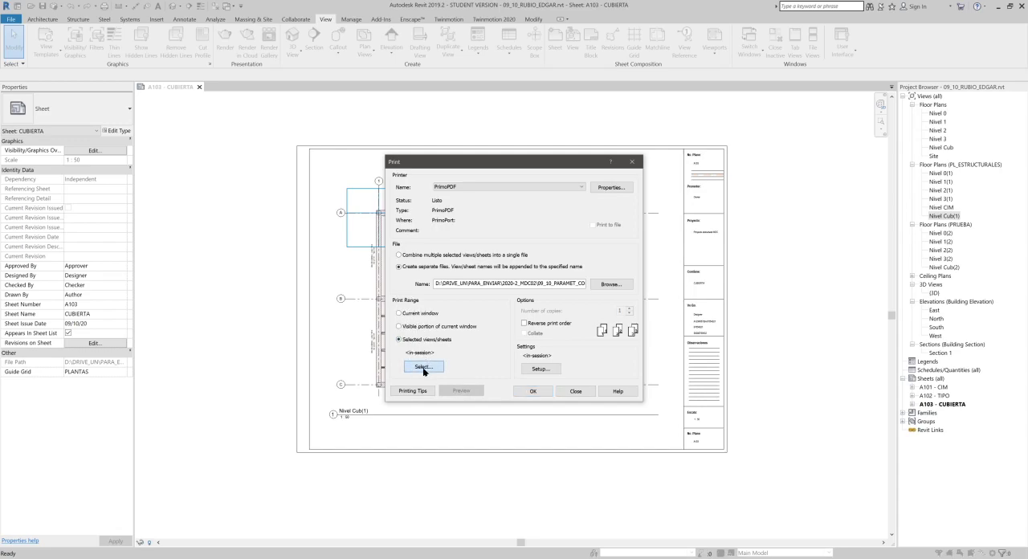
click(423, 367)
scroll(562, 233, down, 5)
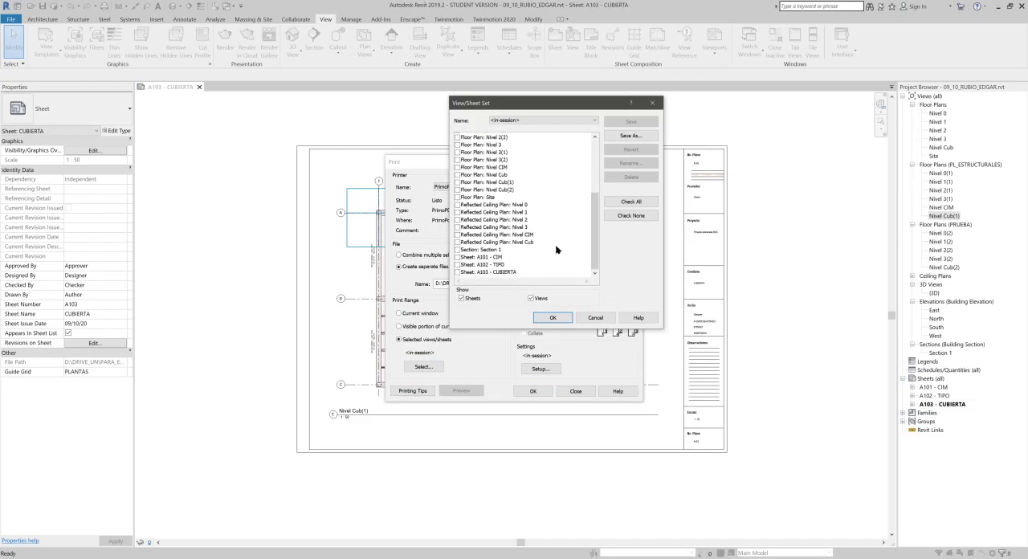
drag(488, 257, 488, 284)
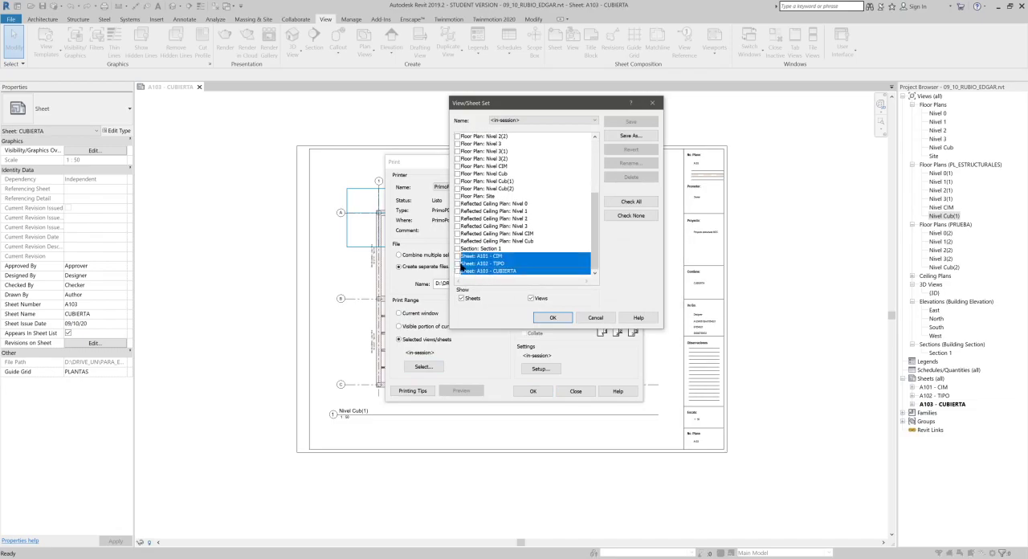
click(459, 264)
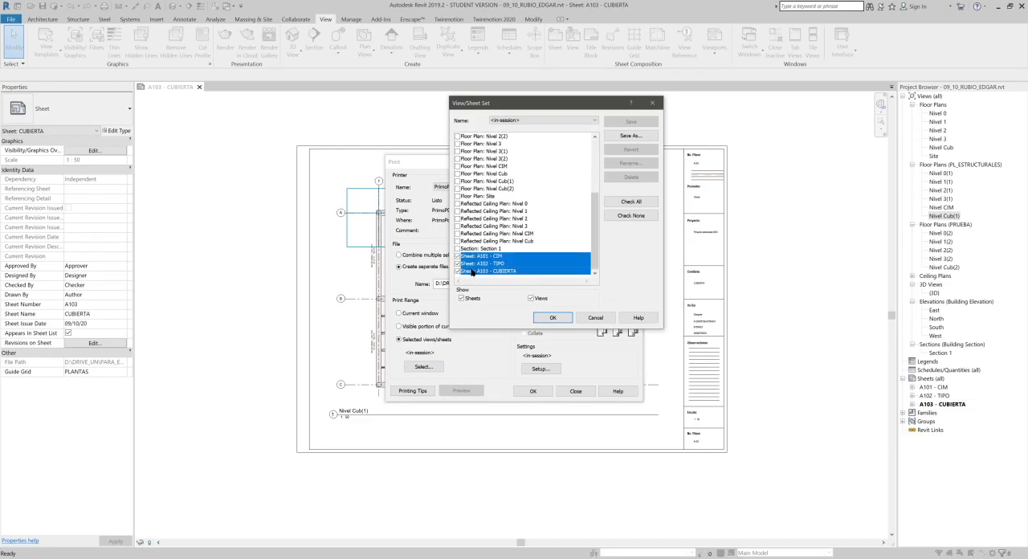
click(520, 266)
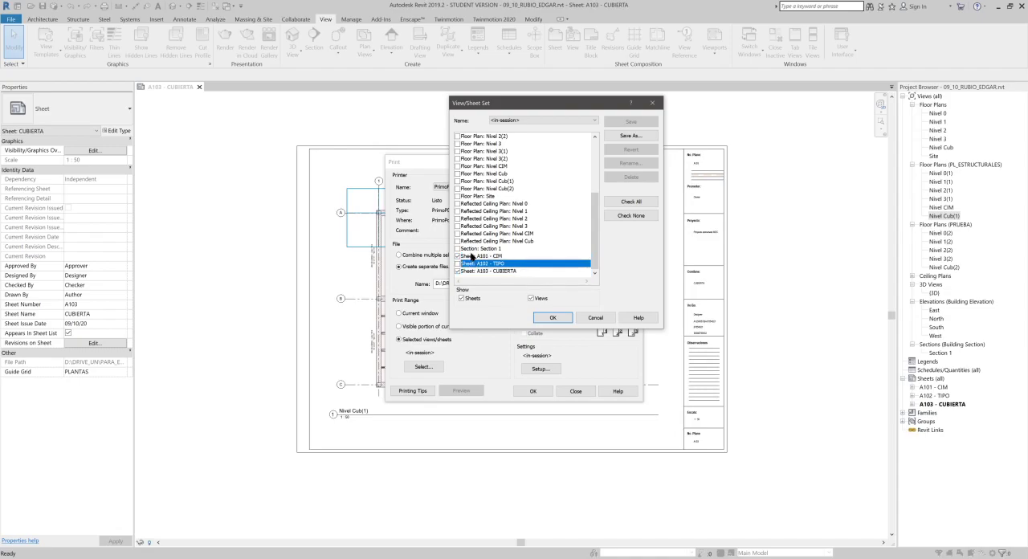
click(474, 257)
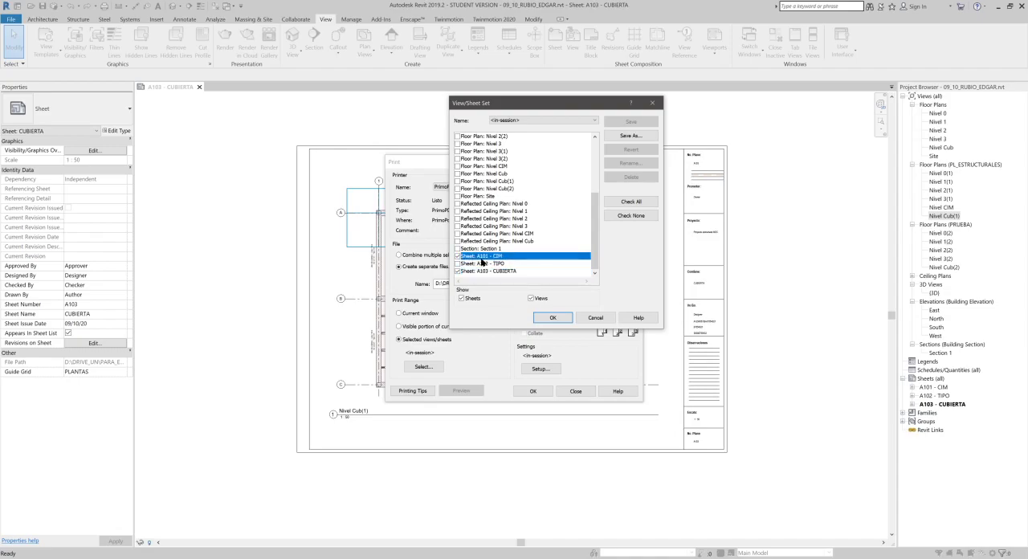
click(460, 264)
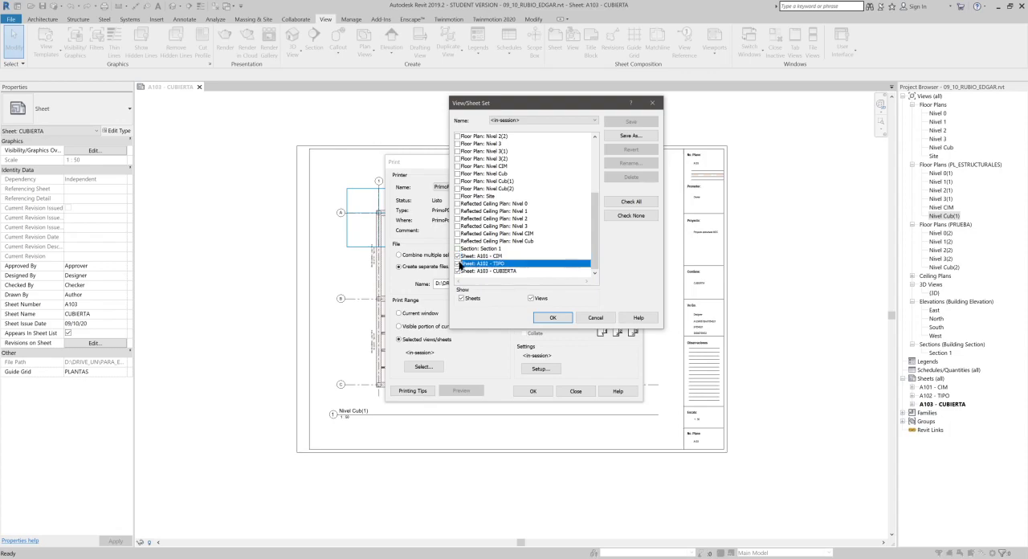
- Save the sheet selection for future sessions under the name Set 1
click(554, 318)
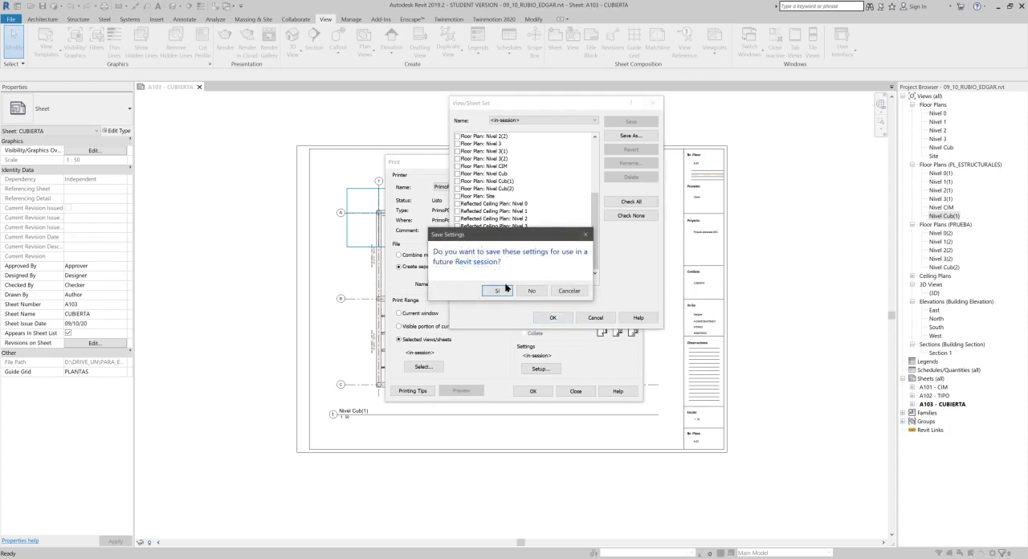
click(499, 291)
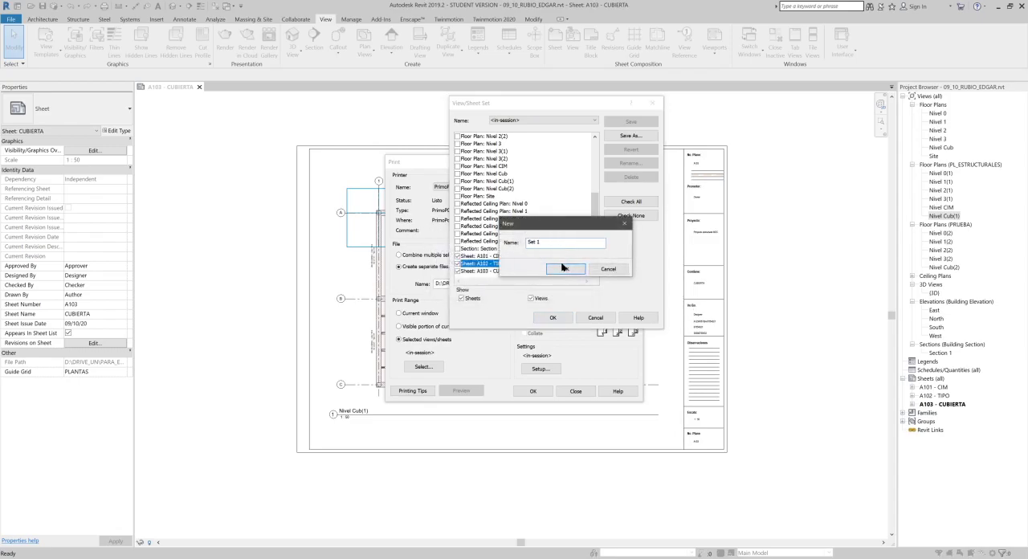
click(565, 268)
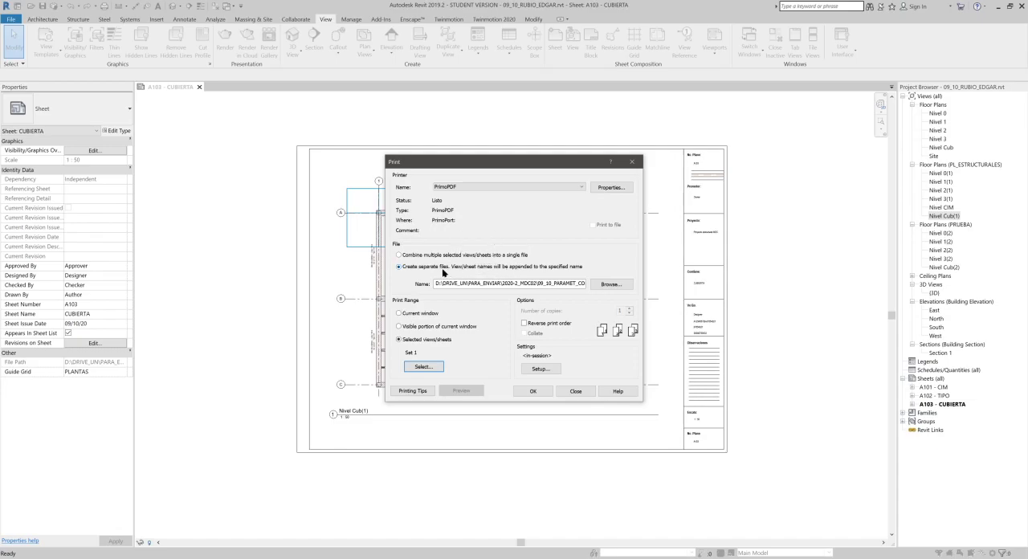
- Combine the selected sheets into a single file and send them to PrimoPDF, arranging the queue and PrimoPDF windows side by side
click(398, 255)
click(533, 391)
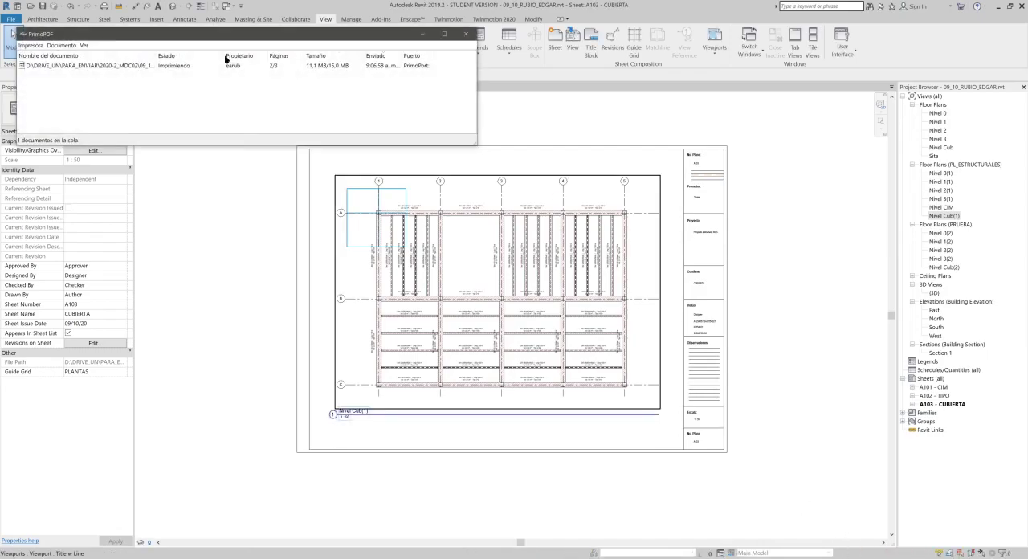
drag(128, 34, 296, 142)
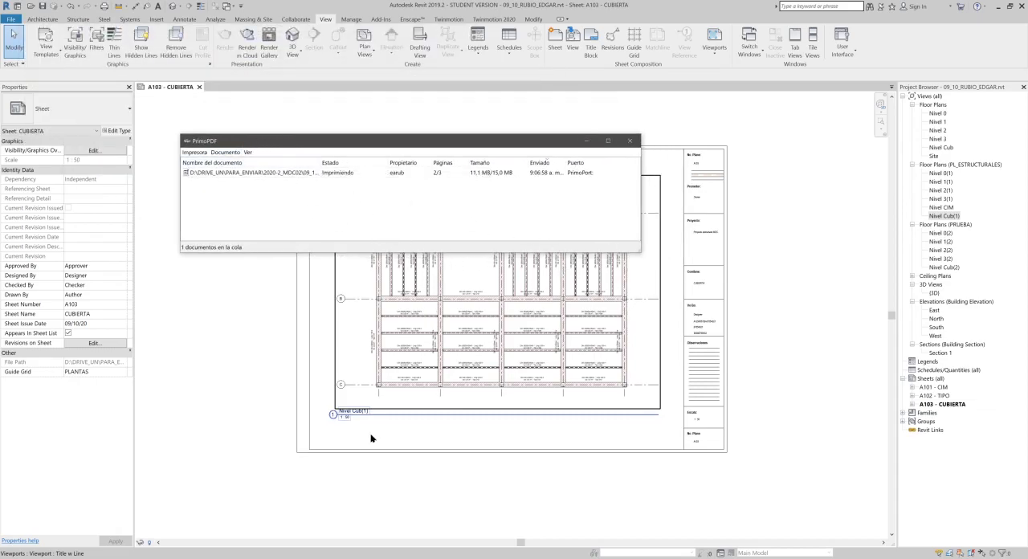
drag(206, 145, 405, 287)
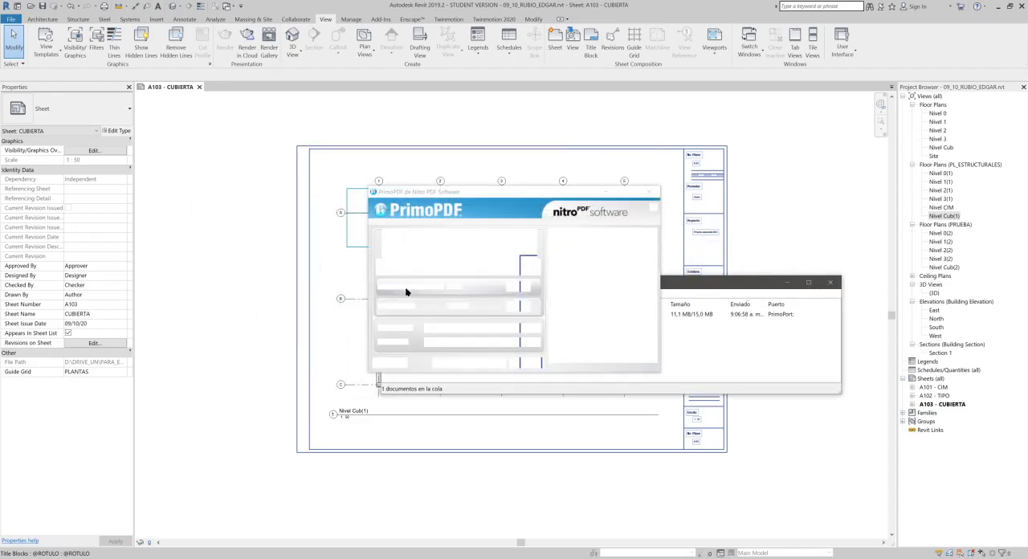
drag(710, 286, 693, 396)
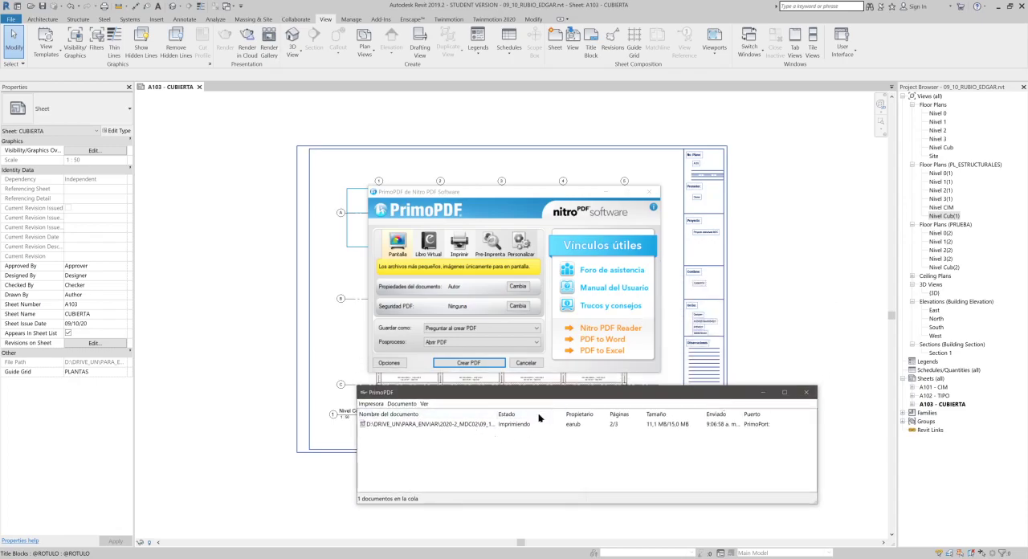
drag(534, 196, 433, 140)
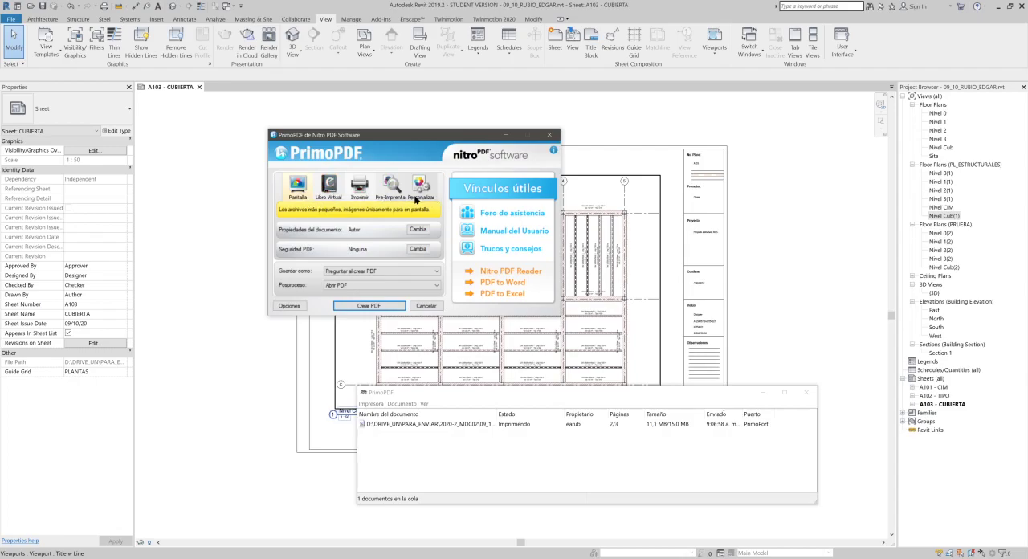
- Compare PrimoPDF's Imprimir and Pantalla quality presets and review the document properties
click(361, 191)
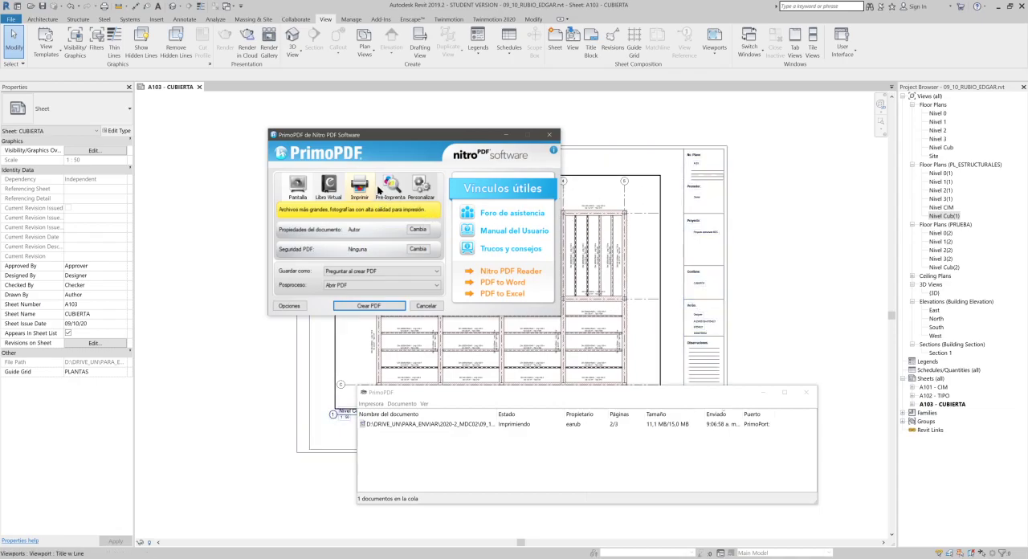
click(296, 191)
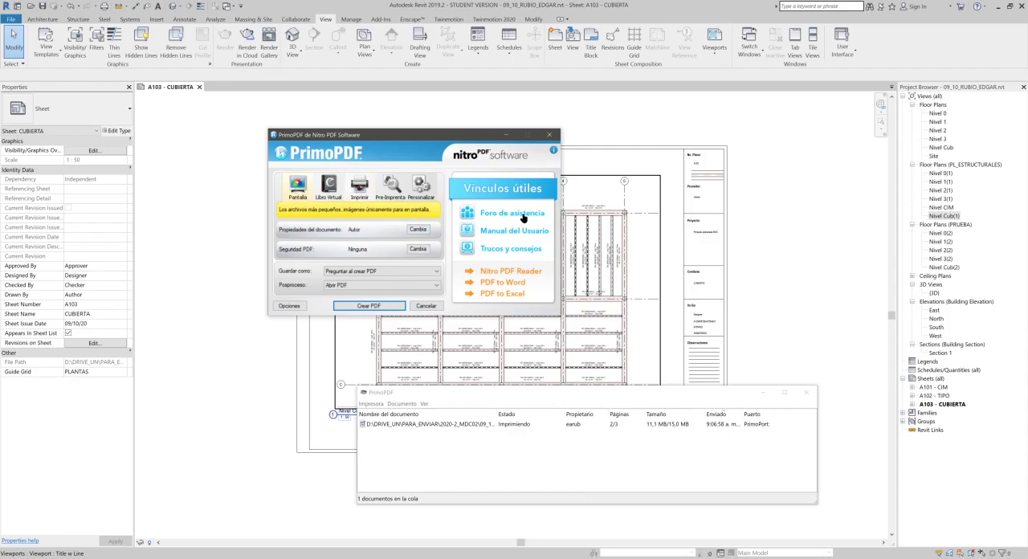
click(418, 229)
double_click(414, 191)
click(447, 278)
- Examine the PDF password security options for permissions, allowed printing and allowed changes, leaving them unapplied
click(417, 249)
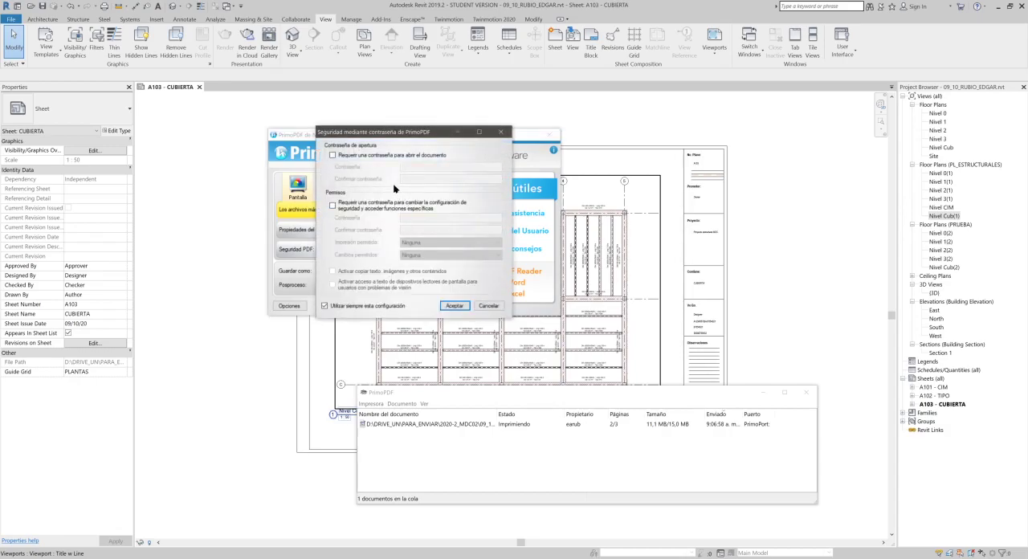
click(350, 210)
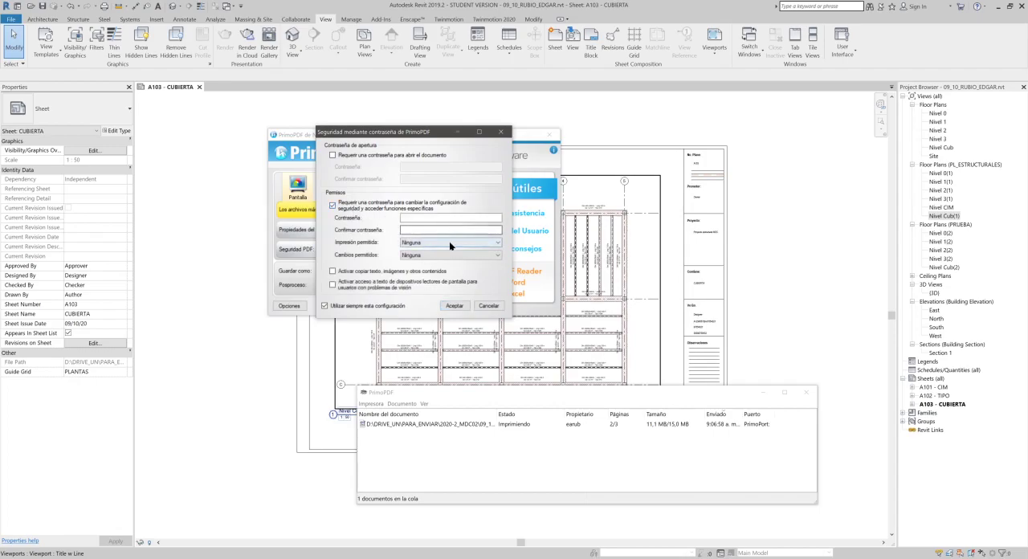
click(361, 208)
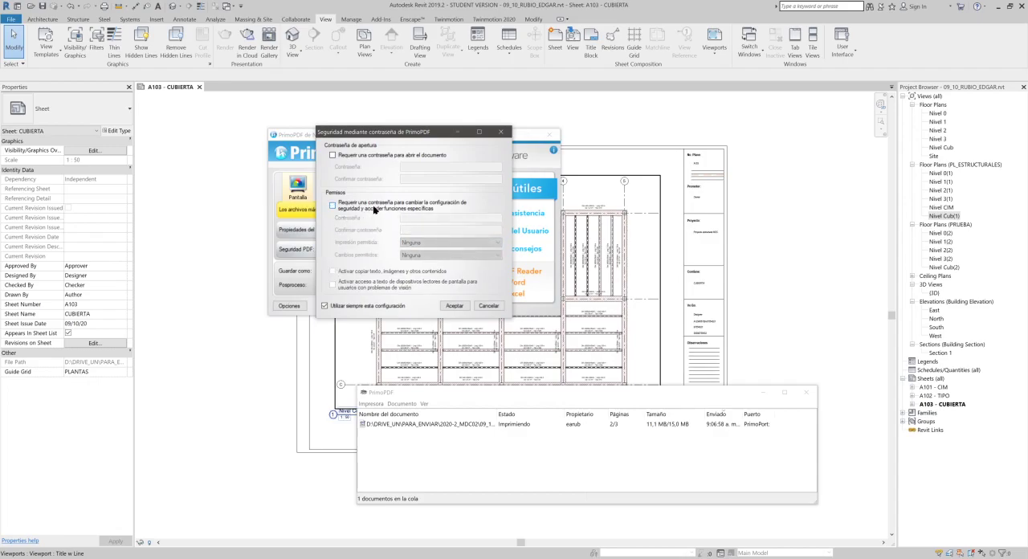
click(397, 209)
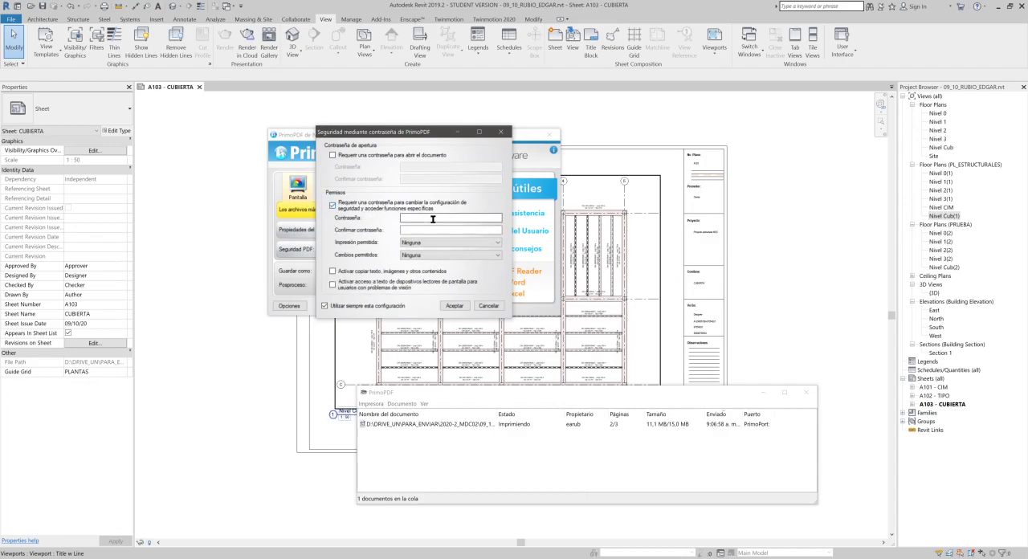
click(430, 243)
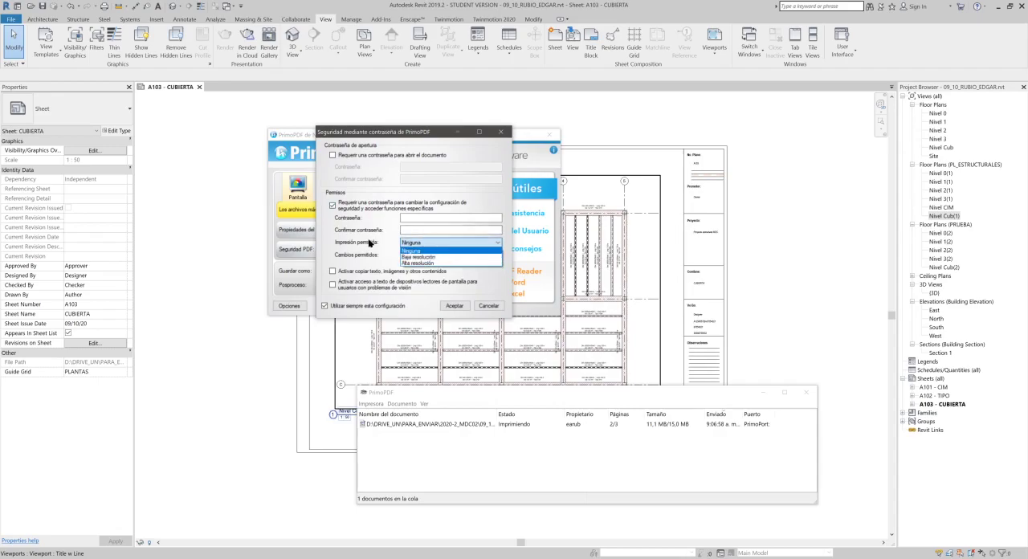
click(371, 244)
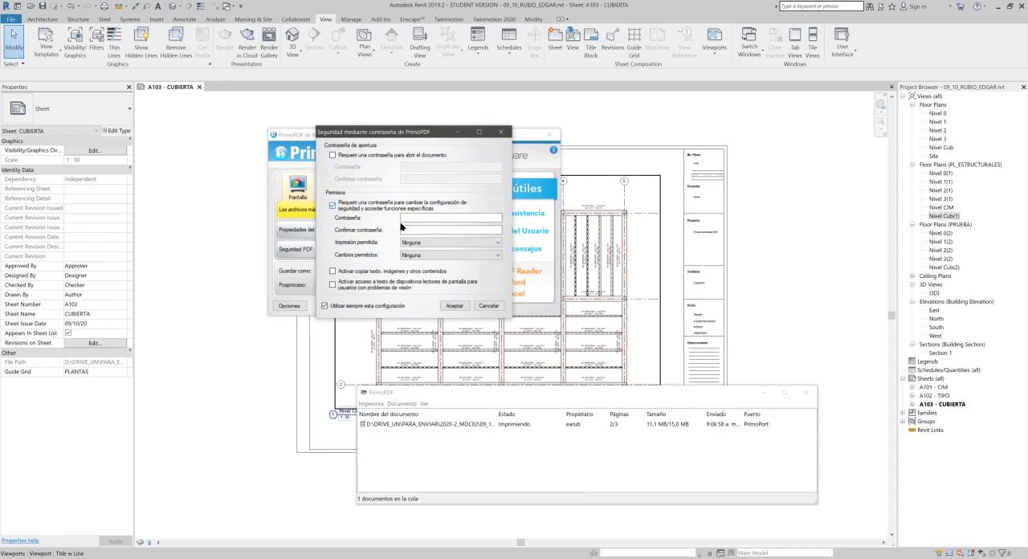
click(429, 256)
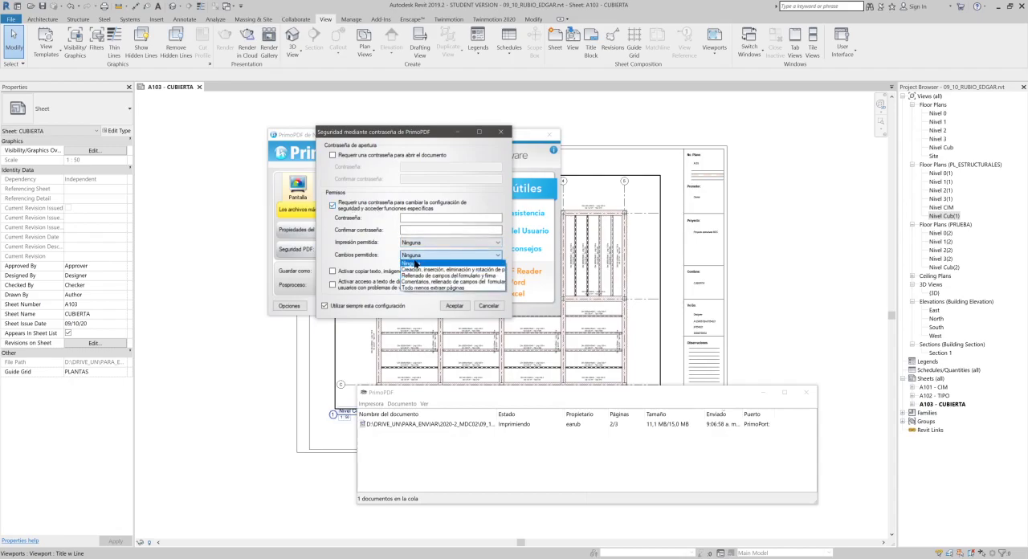
click(386, 231)
click(343, 206)
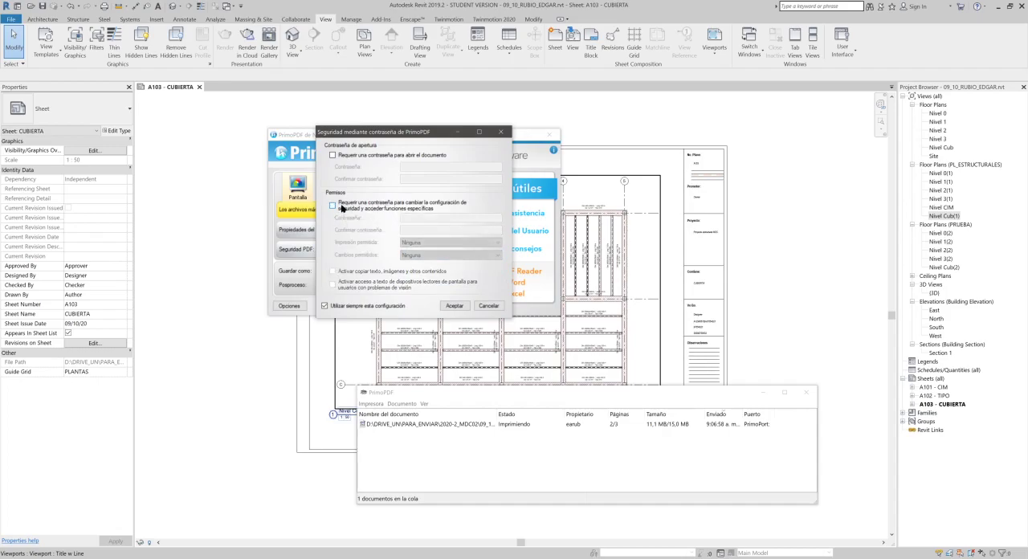
click(487, 305)
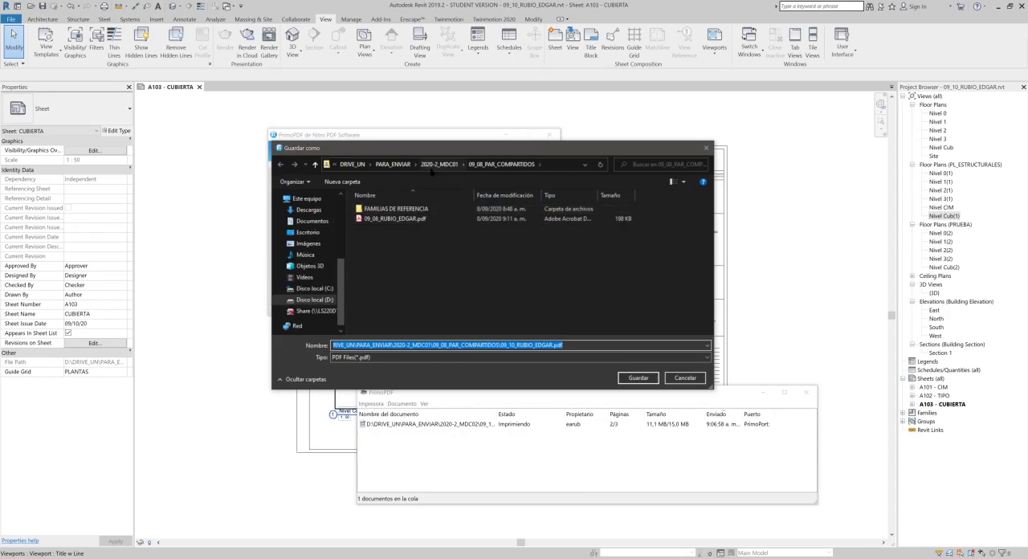
- Save the PDF in PARA_ENVIAR's 2020-2_MDC02\09_10_PARAMET_COMP folder, keeping the proposed file name
click(395, 165)
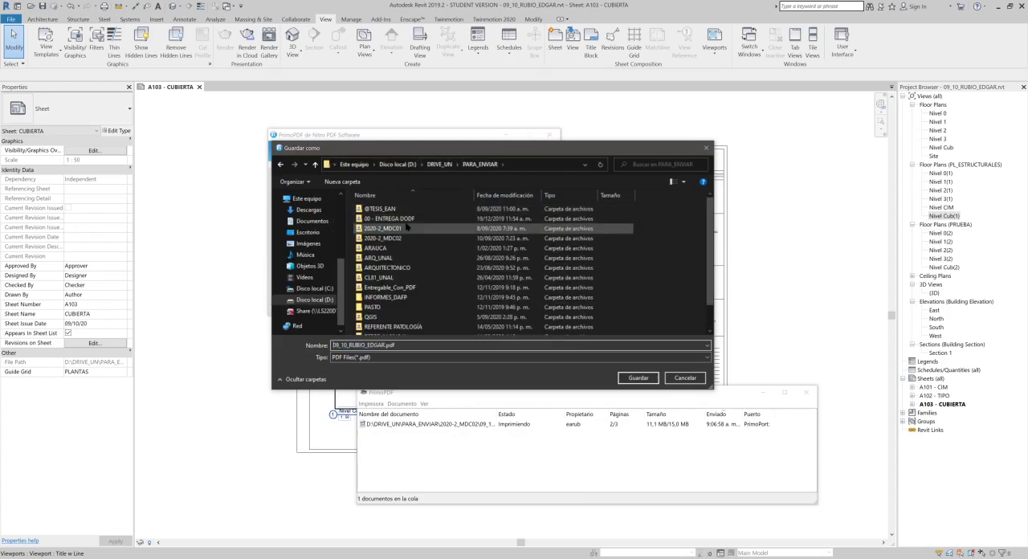
double_click(406, 238)
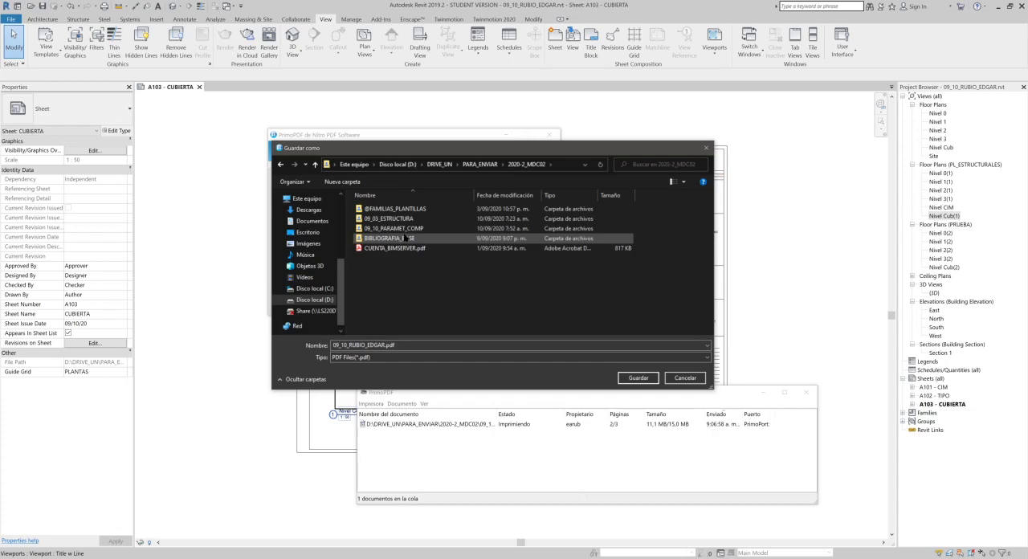
double_click(414, 229)
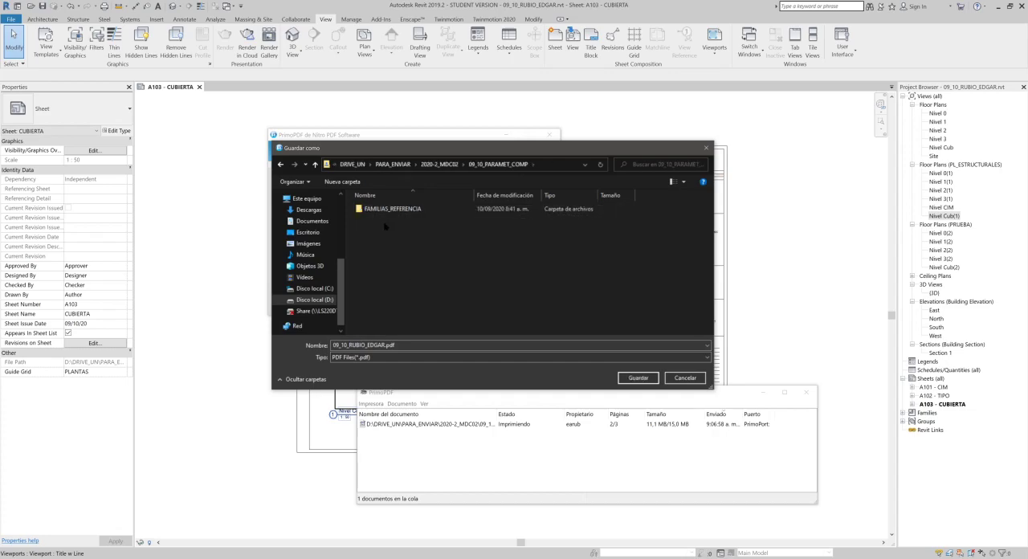
click(637, 377)
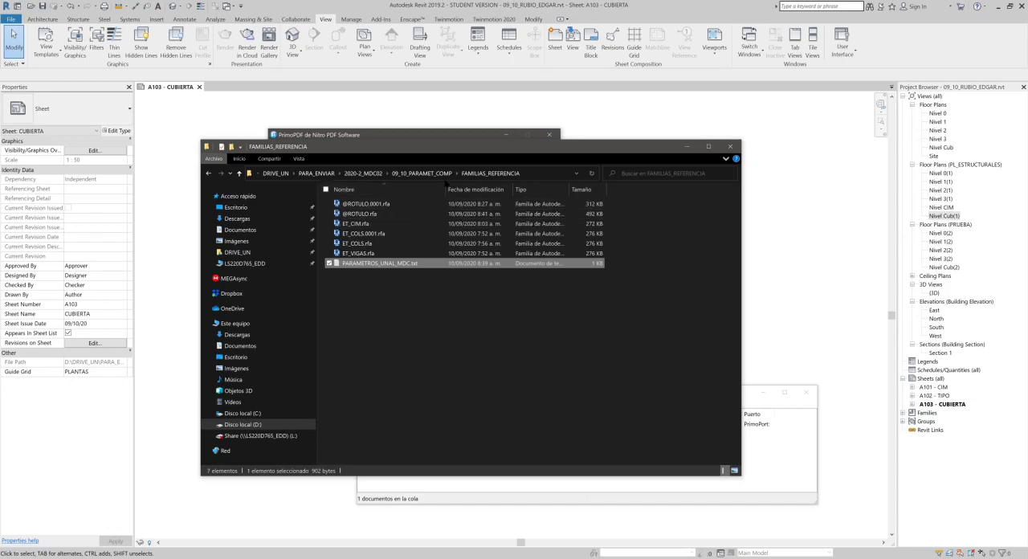
- Open the exported PDF from the 09_10_PARAMET_COMP folder in Adobe Acrobat Reader and look through its three sheets
click(426, 173)
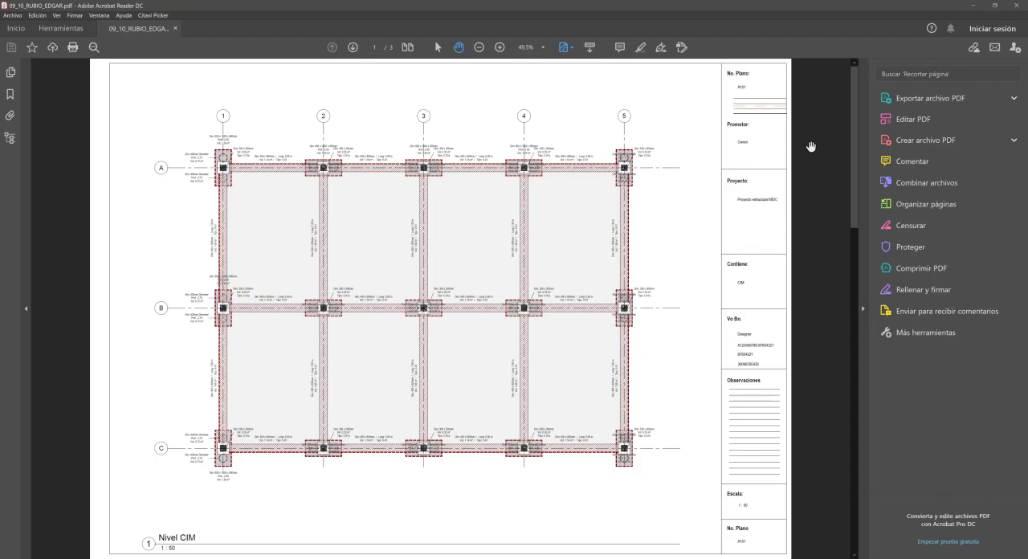
mouse_move(56, 550)
key(ctrl)
key(ctrl)
scroll(775, 88, down, 1)
scroll(775, 88, up, 1)
scroll(407, 138, down, 1)
scroll(412, 150, down, 1)
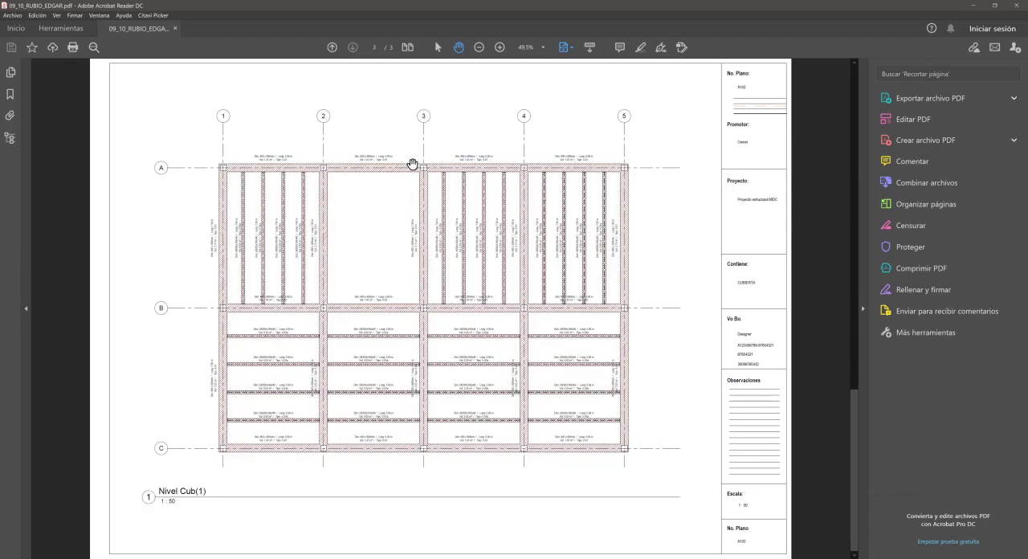
- Compare the position of the structural grid axes from page to page to check the plans' alignment on the sheets
scroll(412, 163, up, 2)
scroll(412, 164, down, 2)
scroll(435, 193, up, 1)
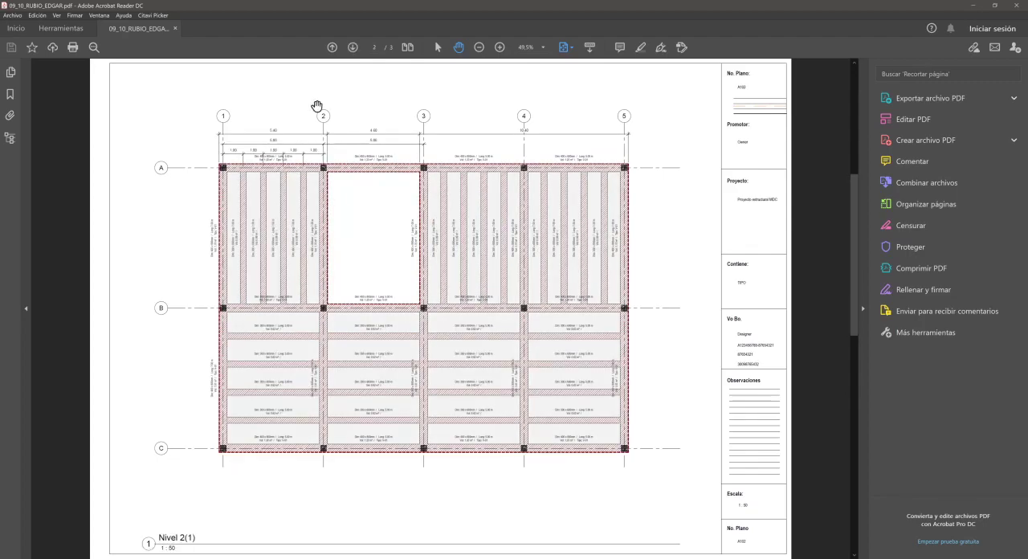
scroll(324, 164, up, 1)
scroll(319, 155, down, 1)
scroll(328, 149, up, 1)
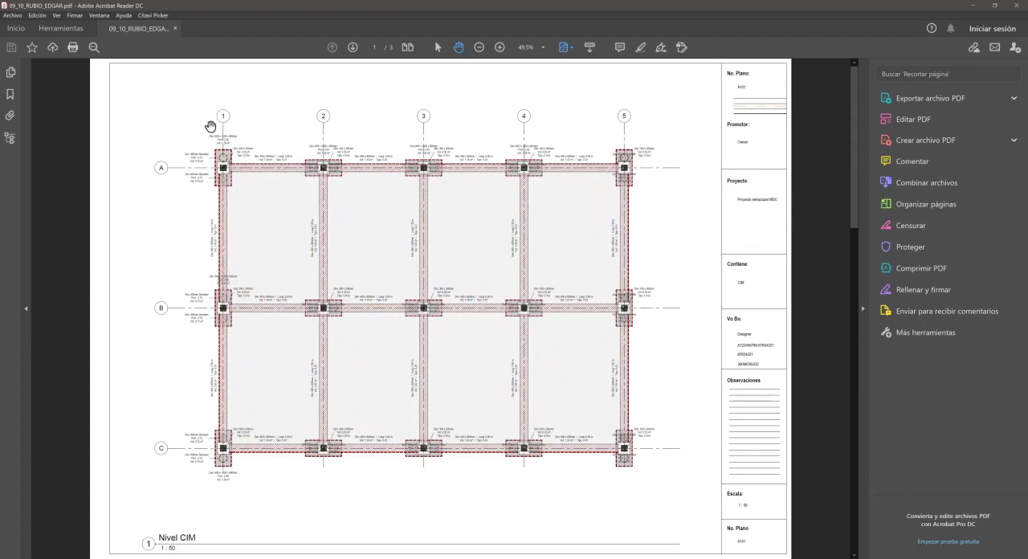
scroll(222, 152, down, 1)
scroll(225, 162, down, 1)
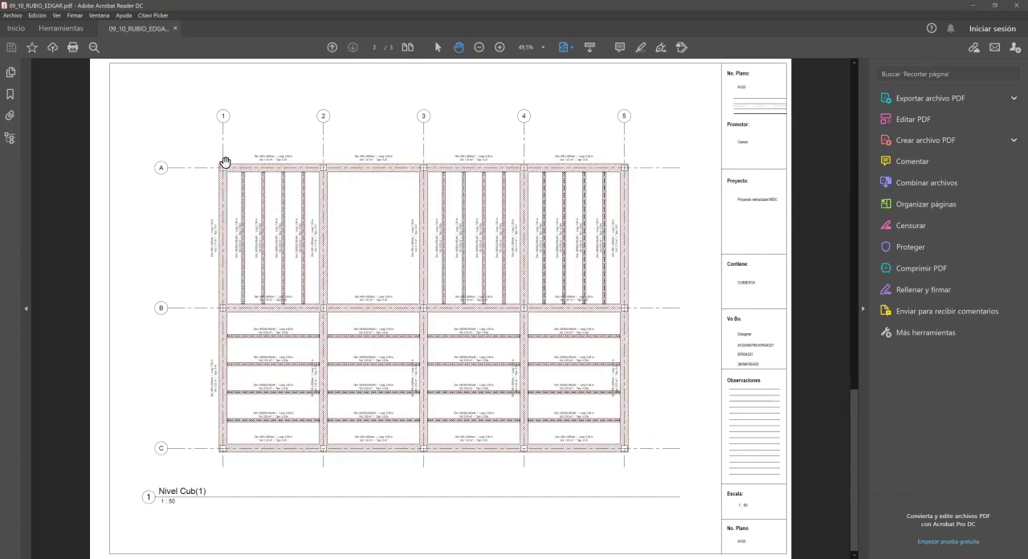
scroll(225, 162, up, 2)
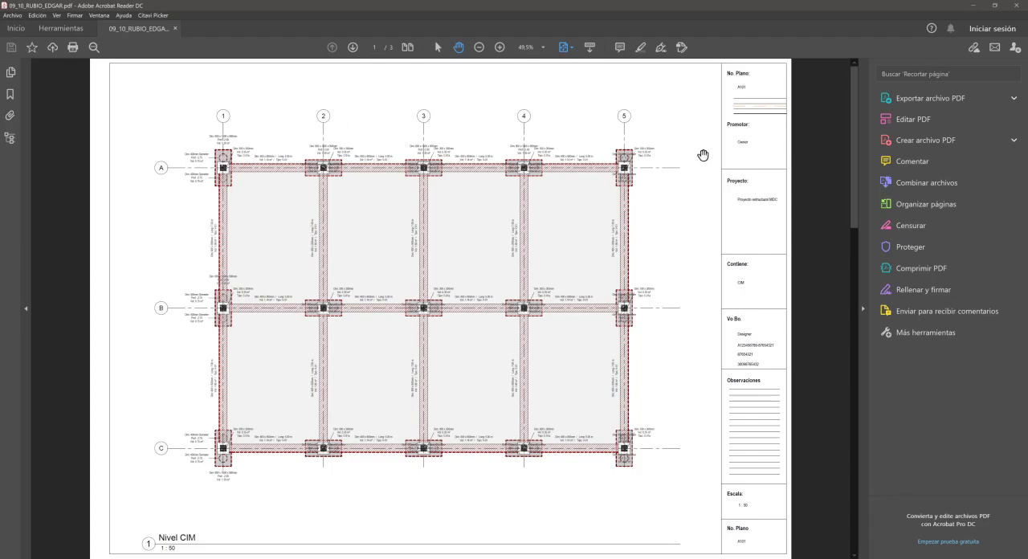
- Compare the title block fields, including Contiene, across the CIM, TIPO and CUBIERTA sheets
scroll(723, 152, down, 1)
scroll(755, 345, up, 1)
scroll(737, 291, down, 2)
scroll(747, 297, down, 2)
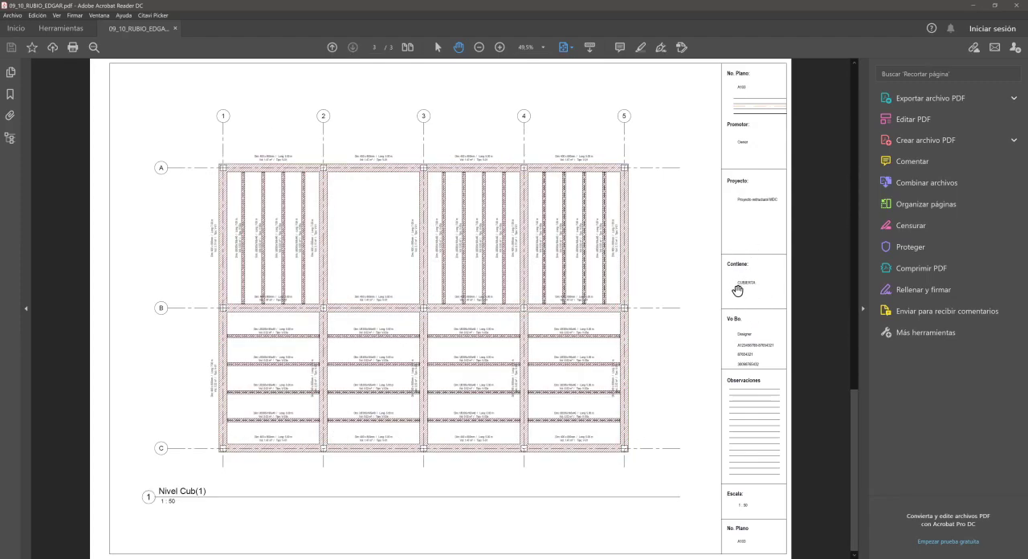
scroll(635, 235, up, 4)
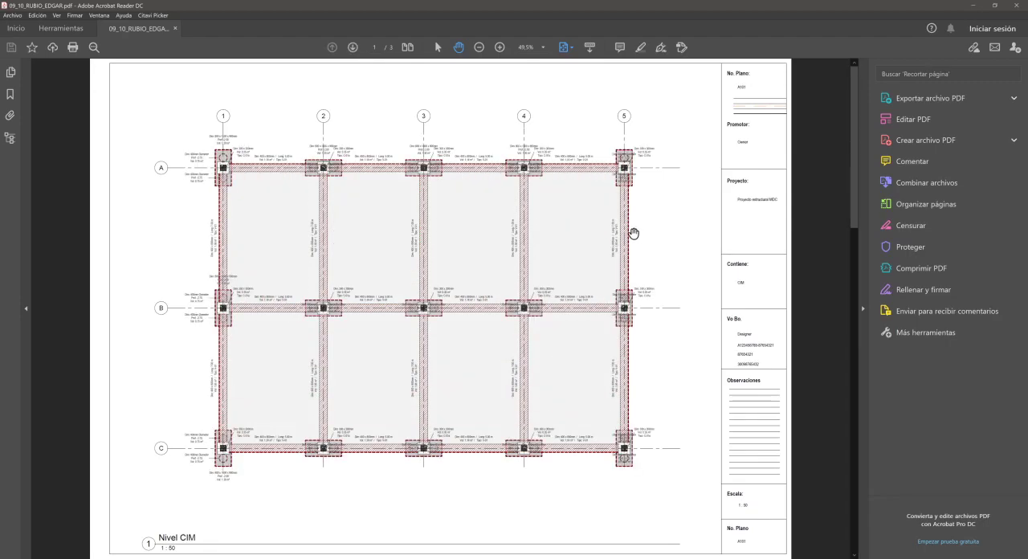
- Inspect the printed linework and hatching around the column at axes A and 1 on the Nivel CIM sheet at 6400% magnification
ctrl+scroll(189, 156, up, 2)
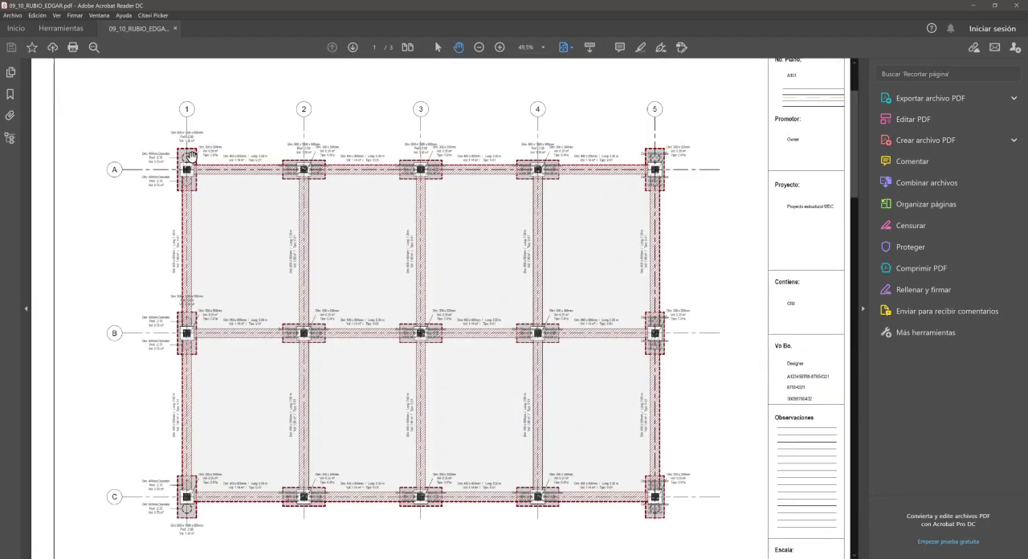
ctrl+scroll(144, 160, up, 3)
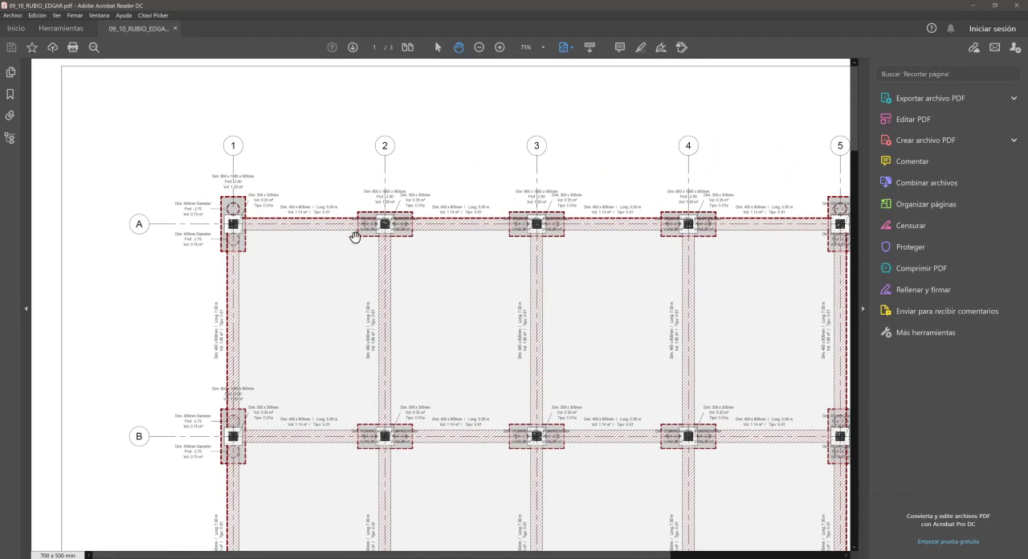
drag(230, 216, 422, 248)
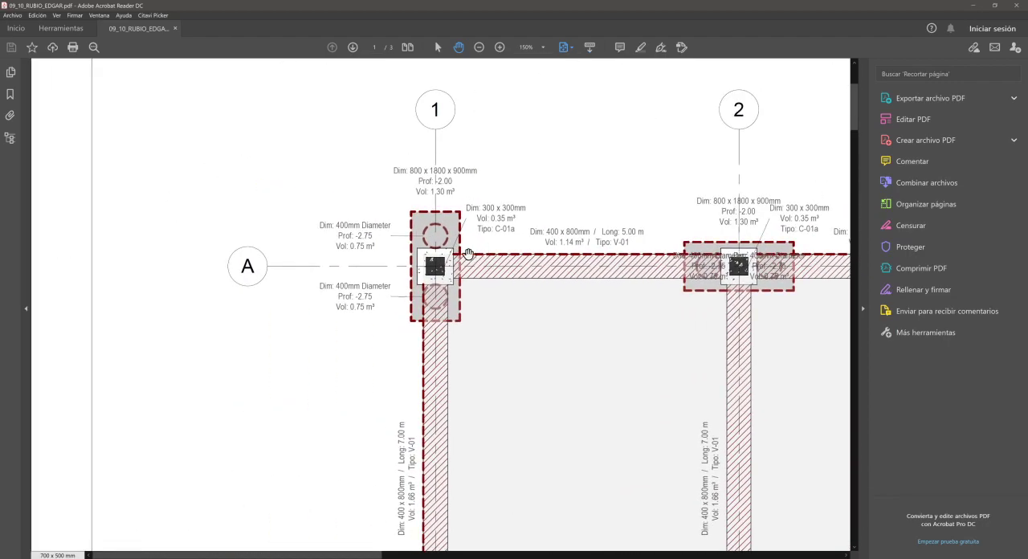
ctrl+scroll(456, 256, up, 4)
ctrl+scroll(409, 254, up, 6)
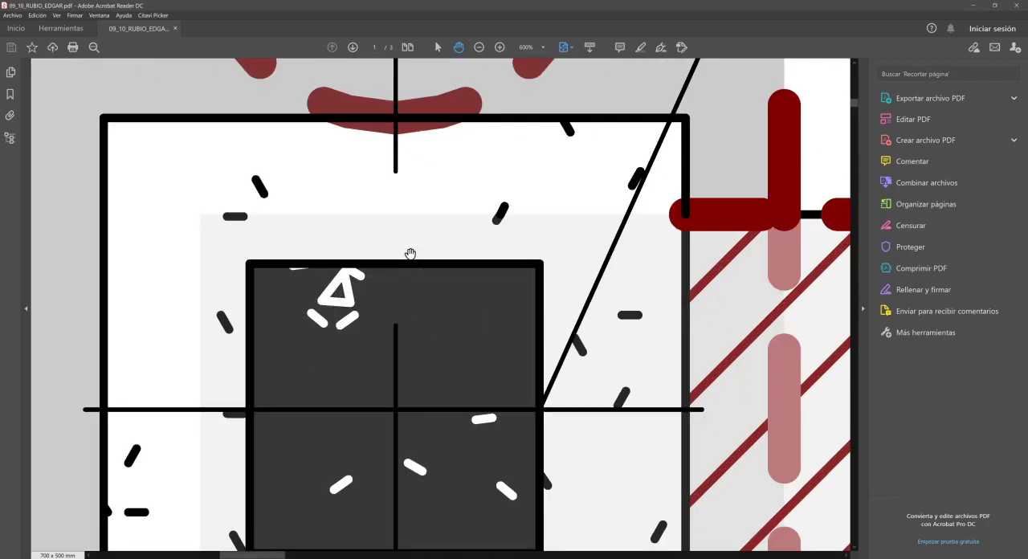
drag(631, 179, 186, 236)
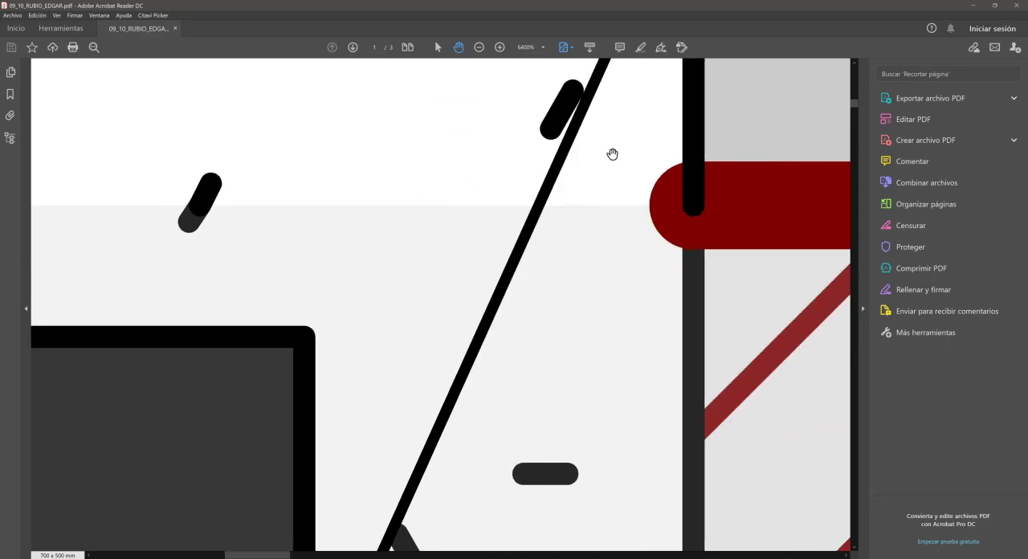
drag(610, 153, 214, 305)
drag(548, 223, 437, 249)
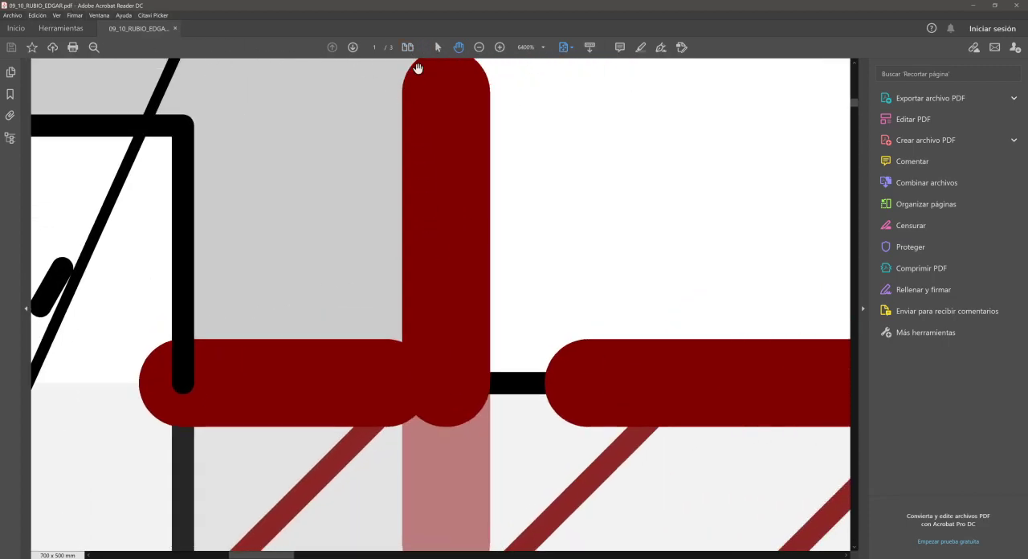
drag(371, 415, 452, 163)
drag(332, 475, 447, 128)
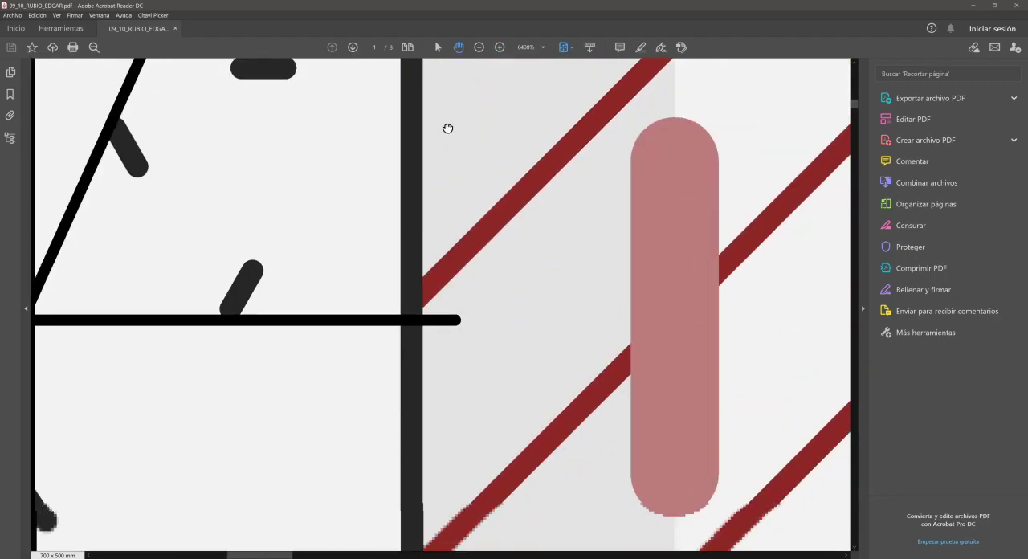
drag(645, 342, 616, 172)
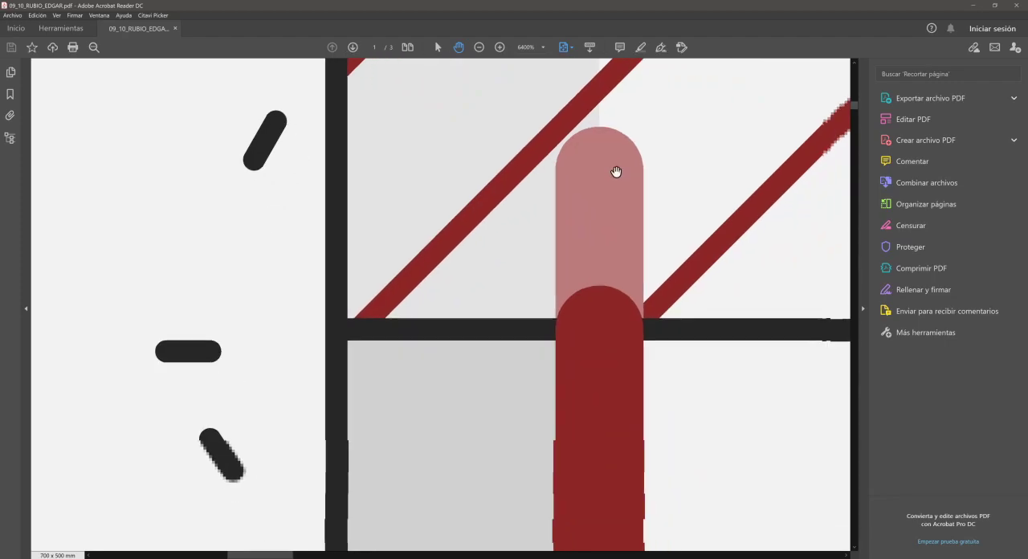
- Inspect the circular pile outline and beam hatching below that column at 2400%, ending on the whole Nivel CIM sheet
ctrl+scroll(614, 207, down, 3)
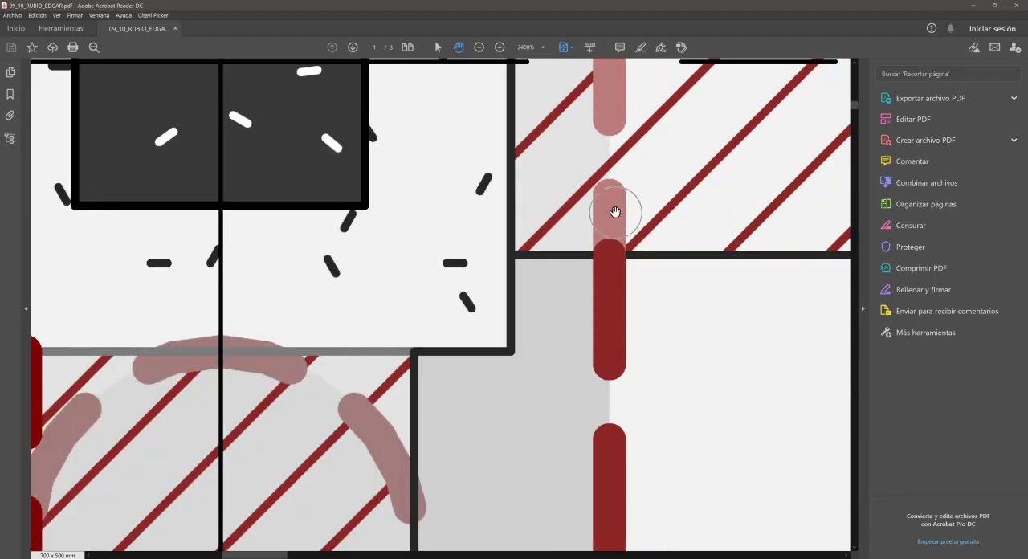
drag(523, 323, 585, 218)
drag(539, 252, 626, 188)
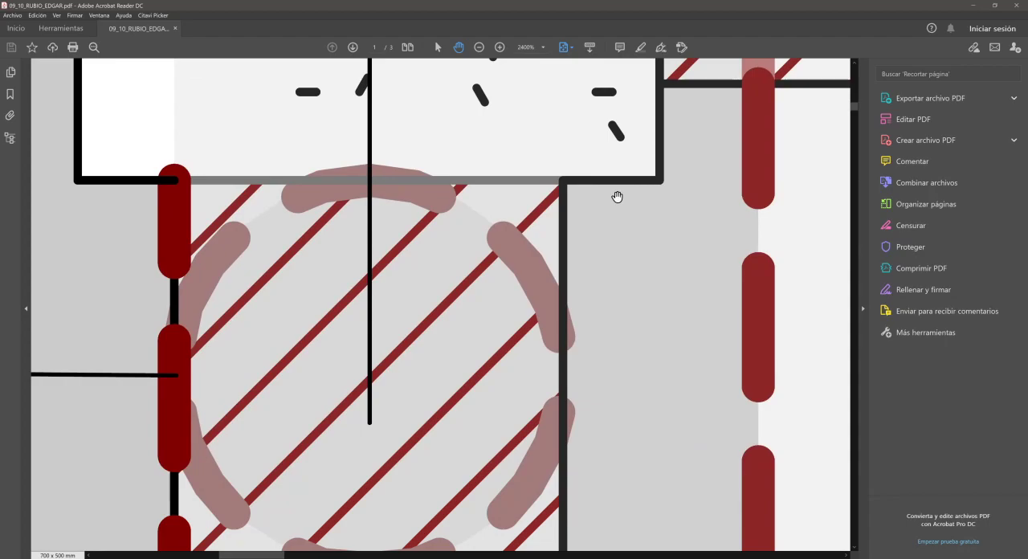
ctrl+scroll(617, 197, down, 4)
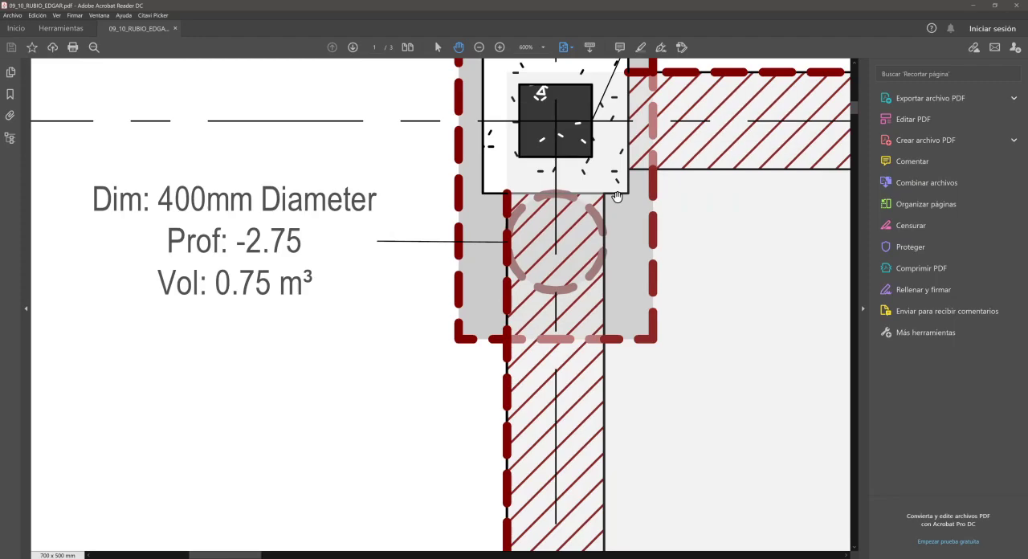
ctrl+scroll(616, 197, down, 7)
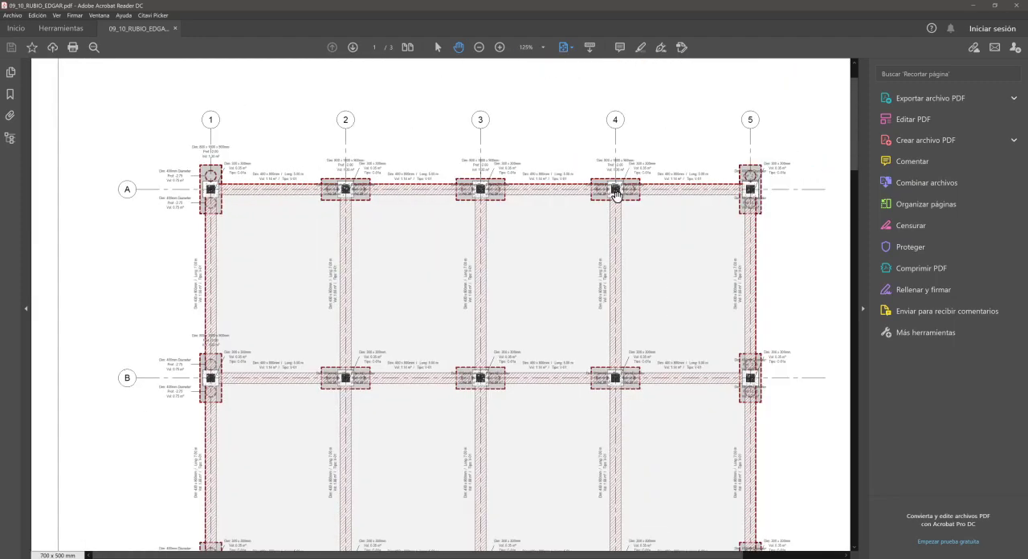
ctrl+scroll(617, 197, down, 1)
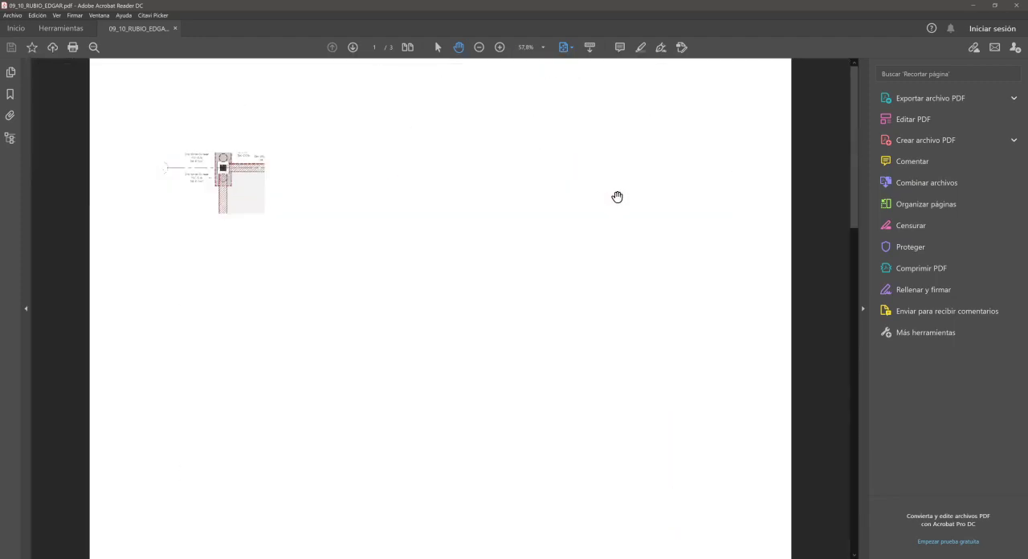